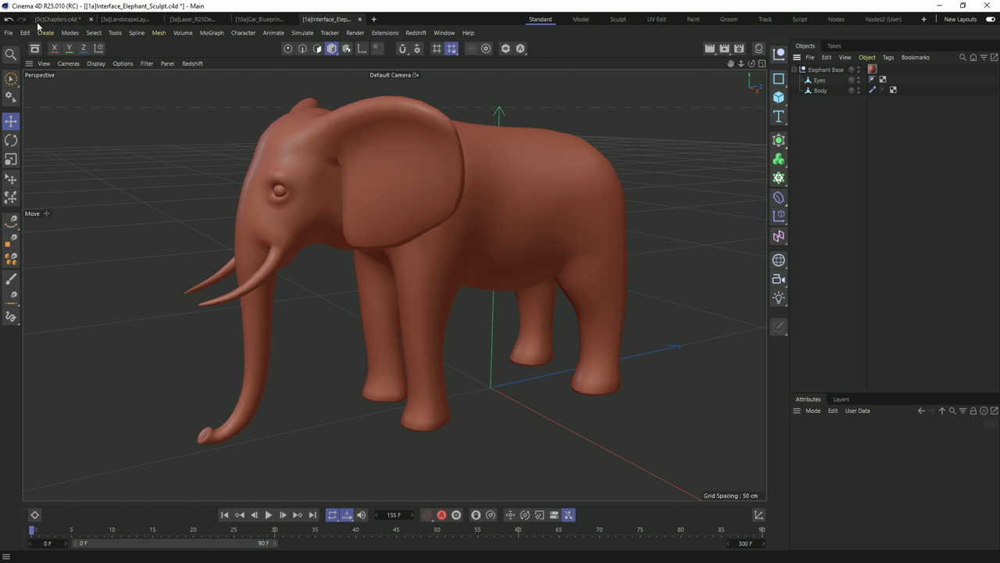
# - Look through the open LandscapeLayers, Laser and Car_Blueprint projects, ending on the elephant sculpt project
pyautogui.click(119, 21)
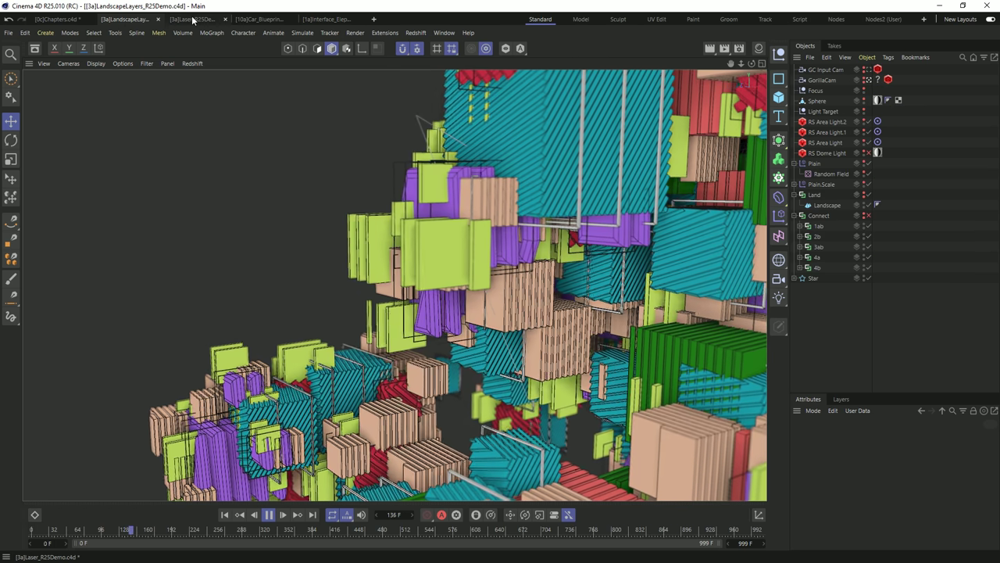
pyautogui.click(193, 20)
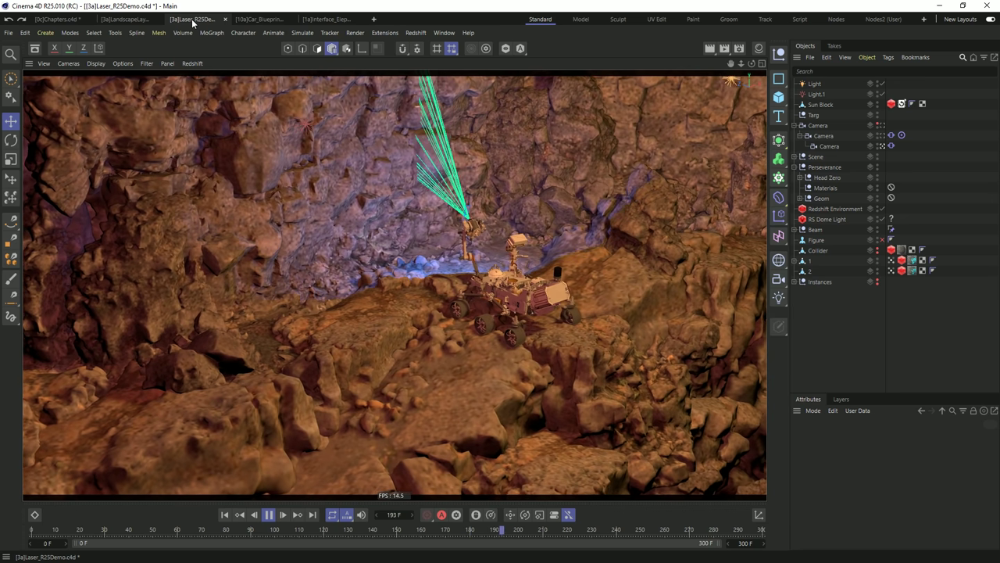
pyautogui.click(258, 19)
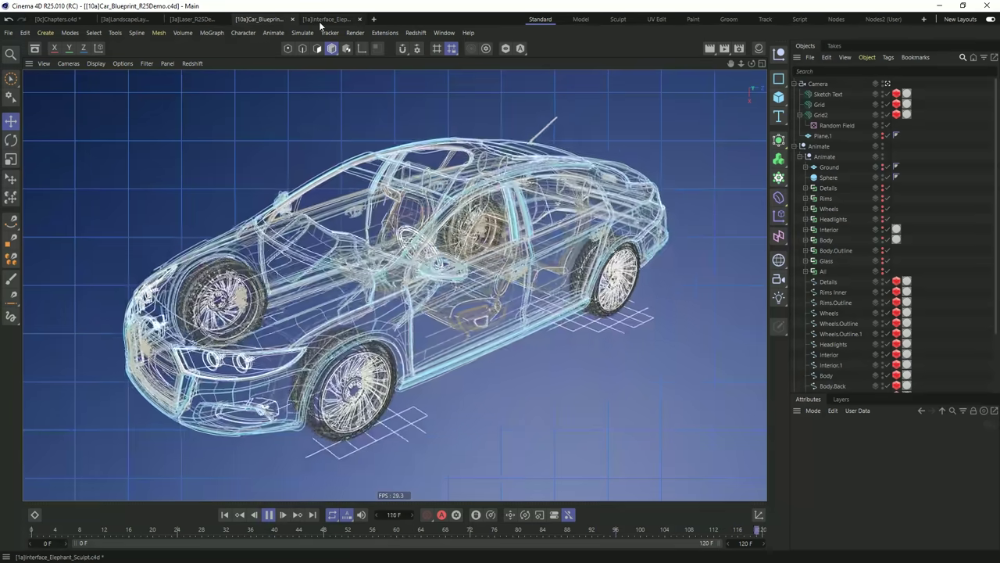
pyautogui.click(325, 19)
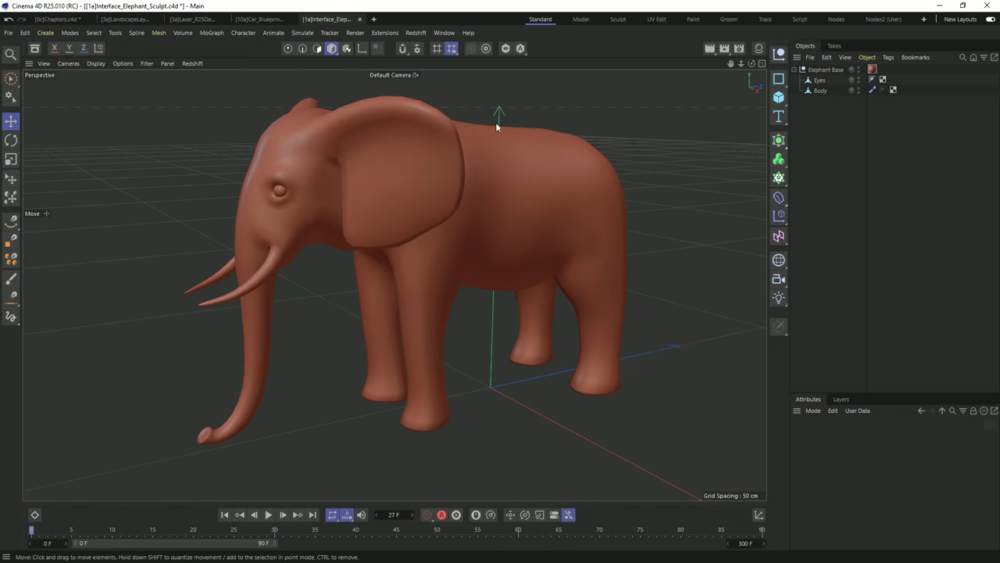
# - Copy the elephant's Body object into the Laser project, then return to the elephant project and deselect everything
pyautogui.click(819, 91)
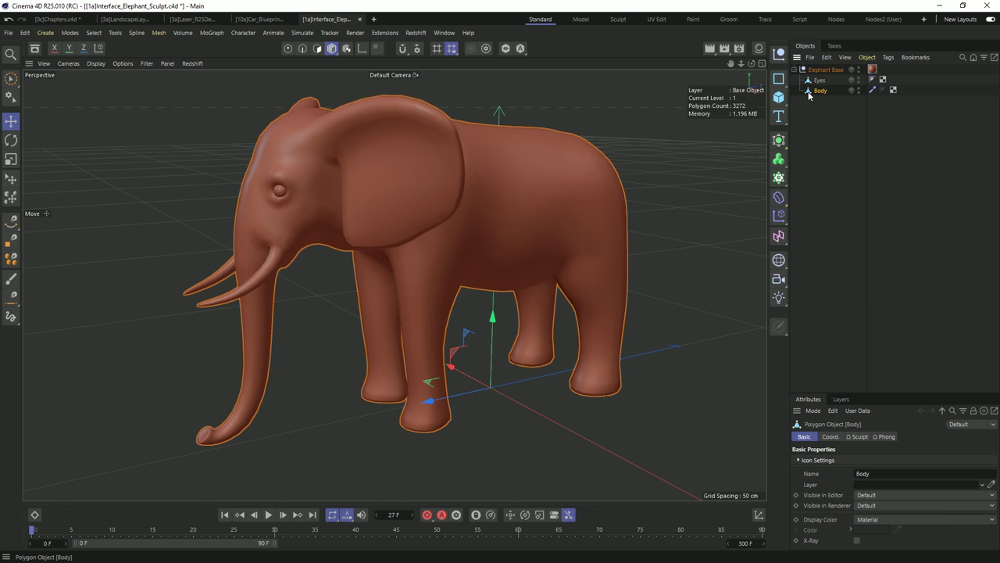
pyautogui.click(197, 21)
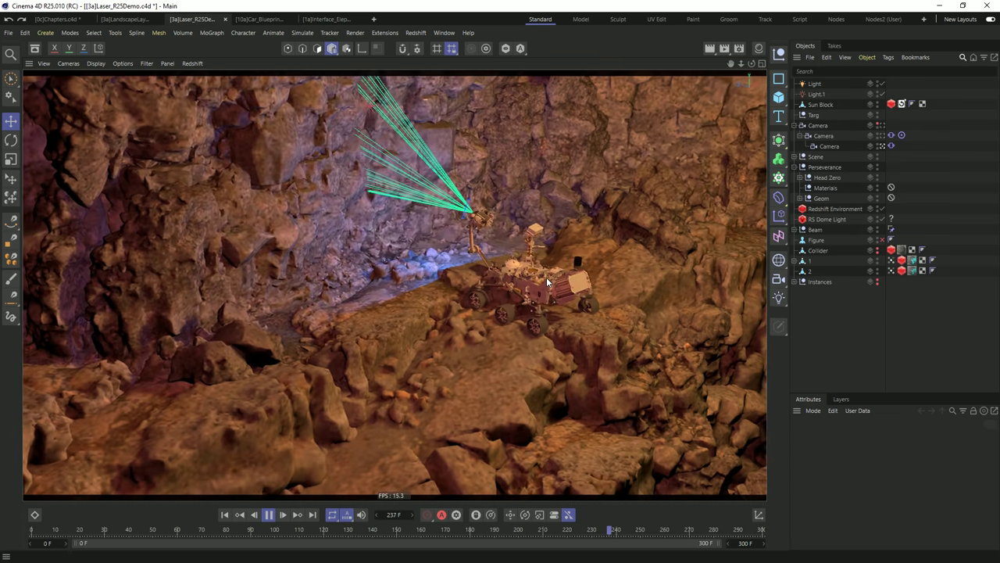
pyautogui.hotkey('ctrl', 'v')
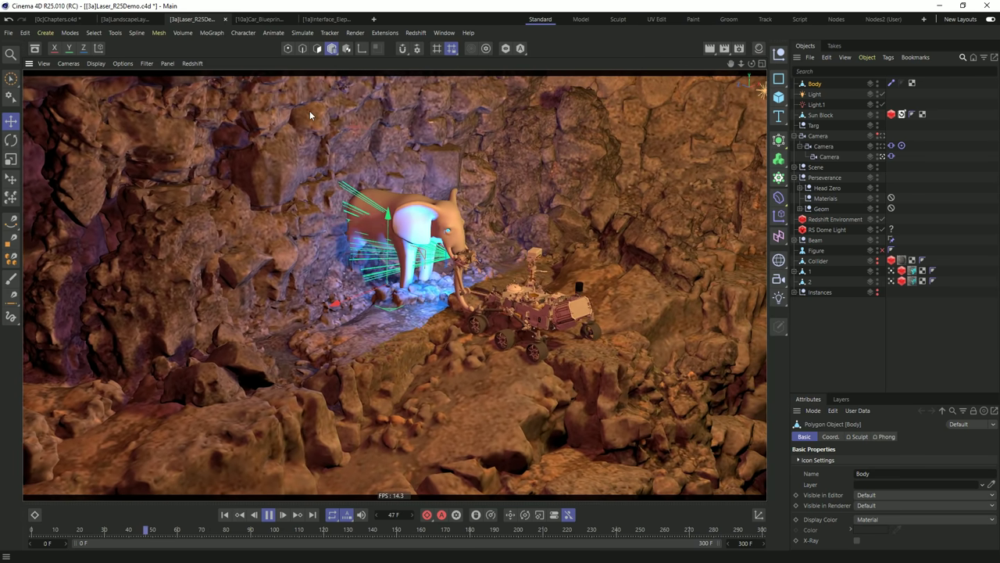
pyautogui.click(326, 19)
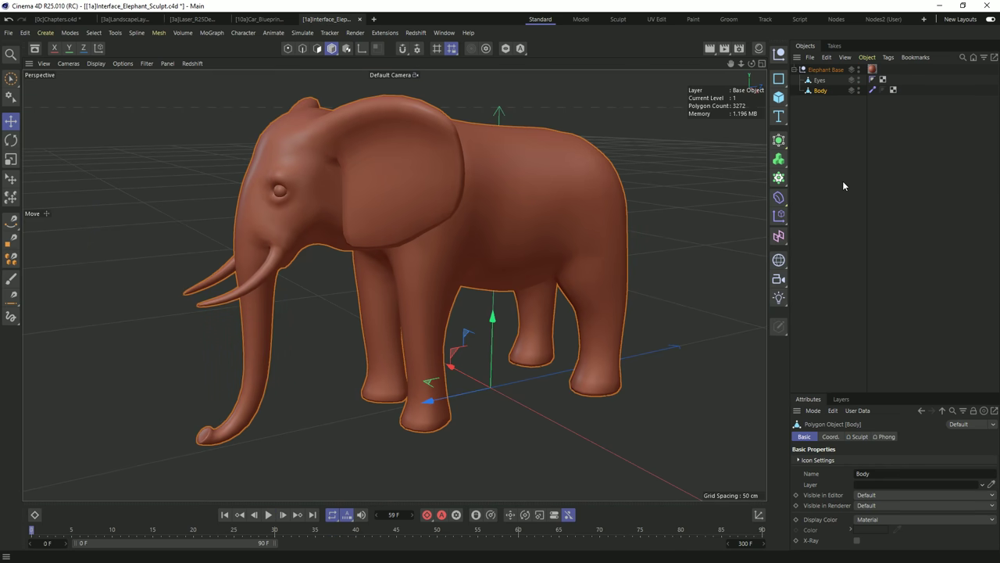
pyautogui.click(843, 181)
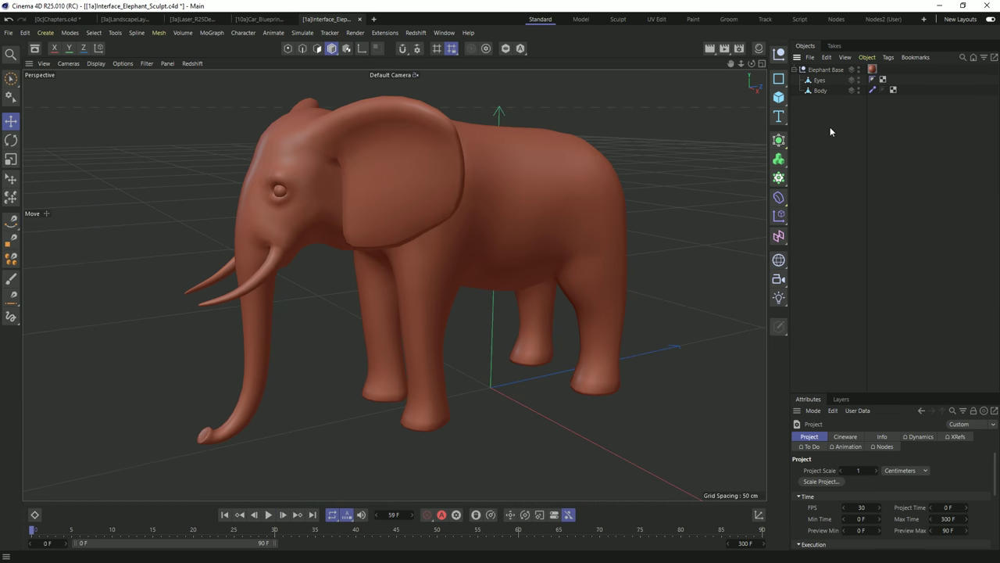
# - Create a new empty project and close it again
pyautogui.click(374, 20)
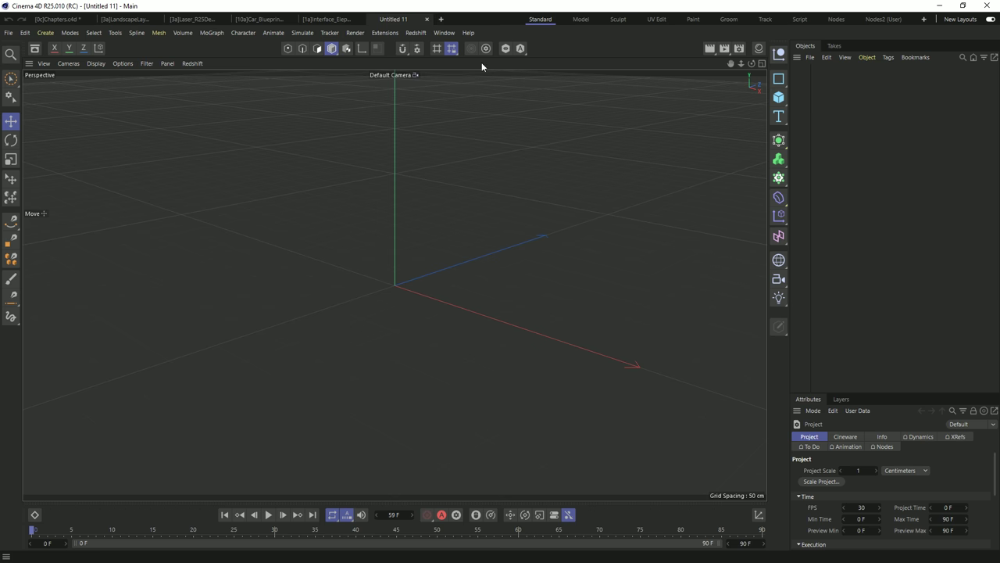
pyautogui.click(426, 19)
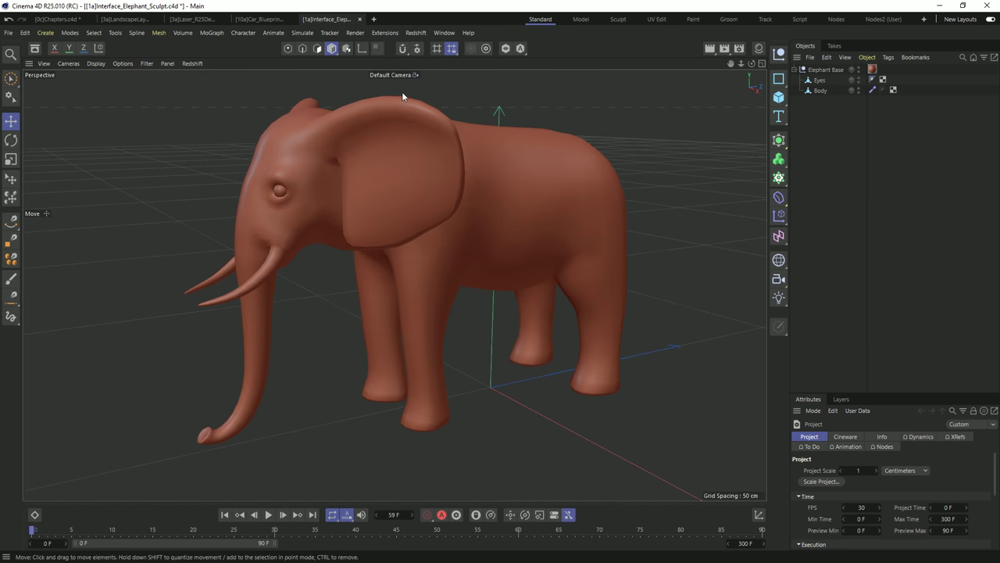
# - Show the elephant project's file in its Explorer folder, then close the folder window
pyautogui.rightClick(331, 21)
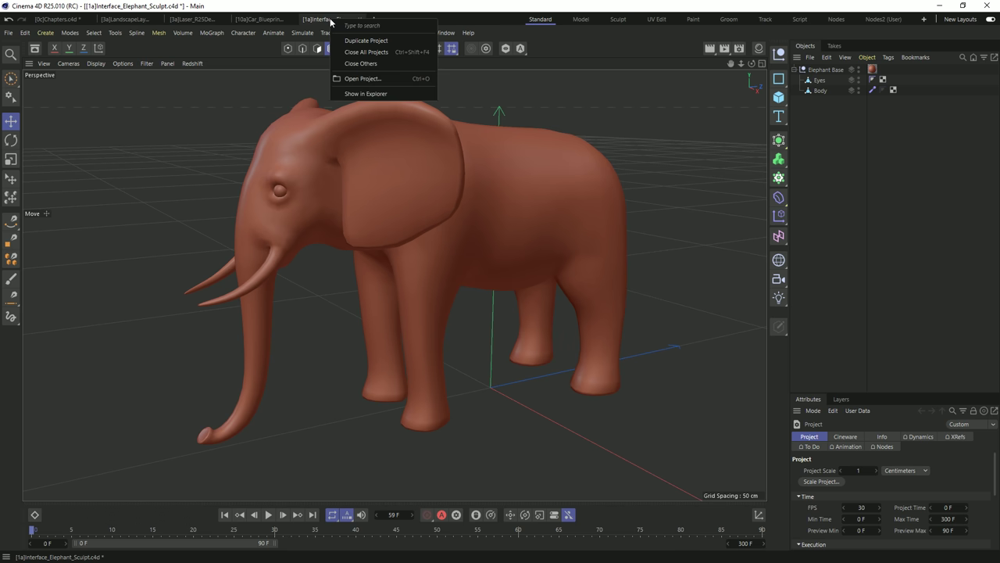
pyautogui.click(382, 95)
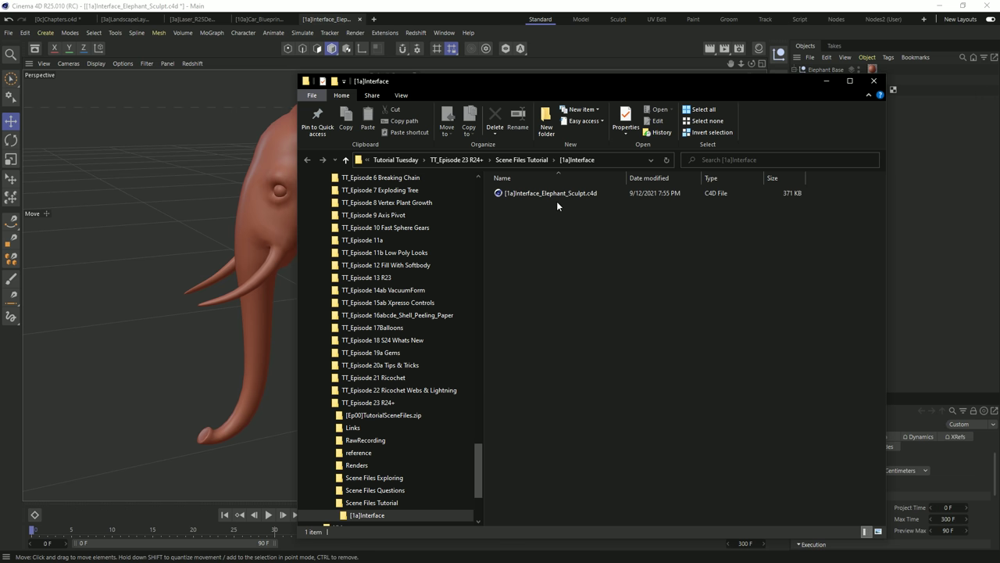
pyautogui.click(874, 80)
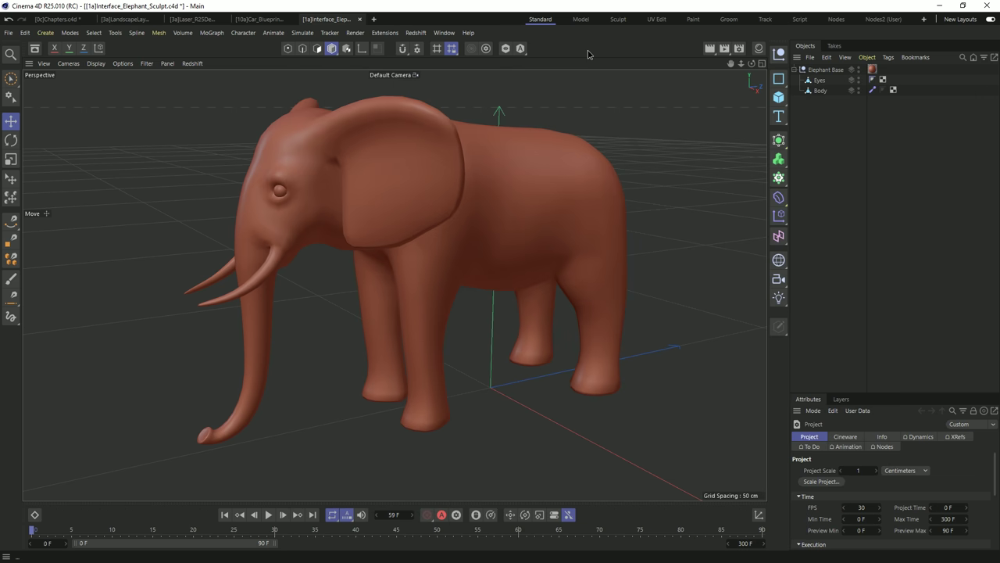
# - Duplicate the elephant project and close the copy
pyautogui.rightClick(323, 20)
pyautogui.click(374, 43)
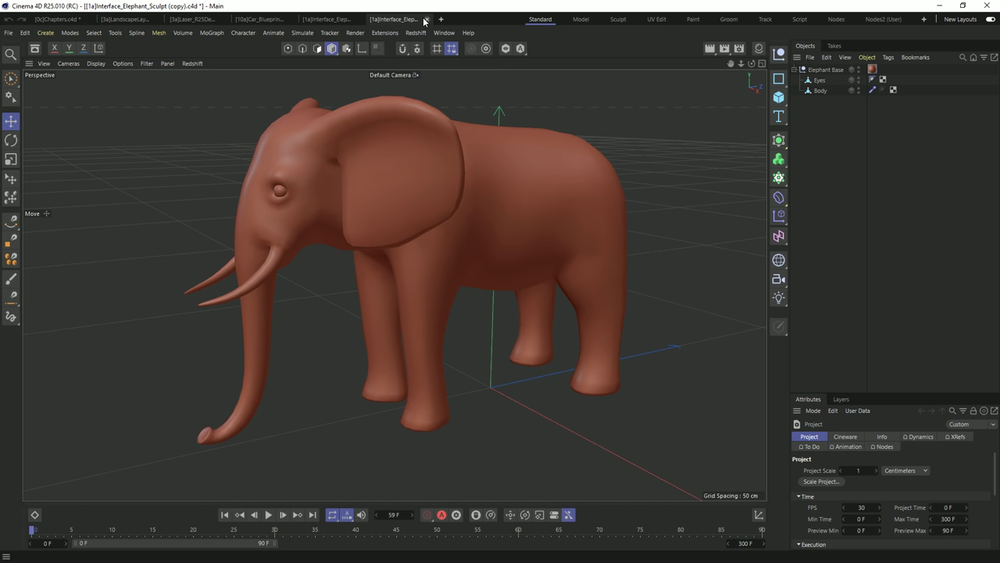
pyautogui.click(427, 19)
pyautogui.click(536, 323)
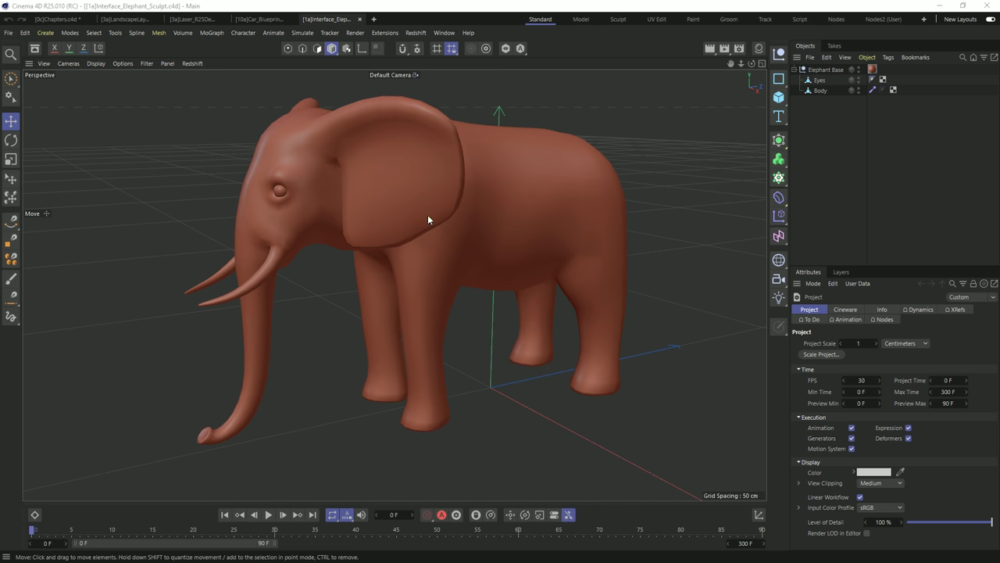
# - In the Sculpt layout, swell the Body's ear, face and tusk root with strokes of the Inflate brush
pyautogui.click(818, 90)
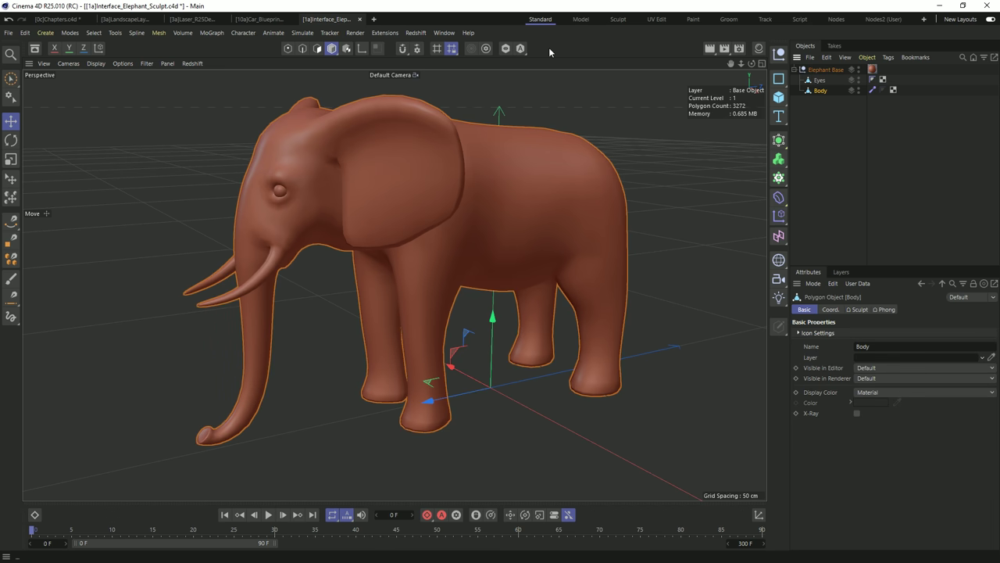
pyautogui.click(618, 19)
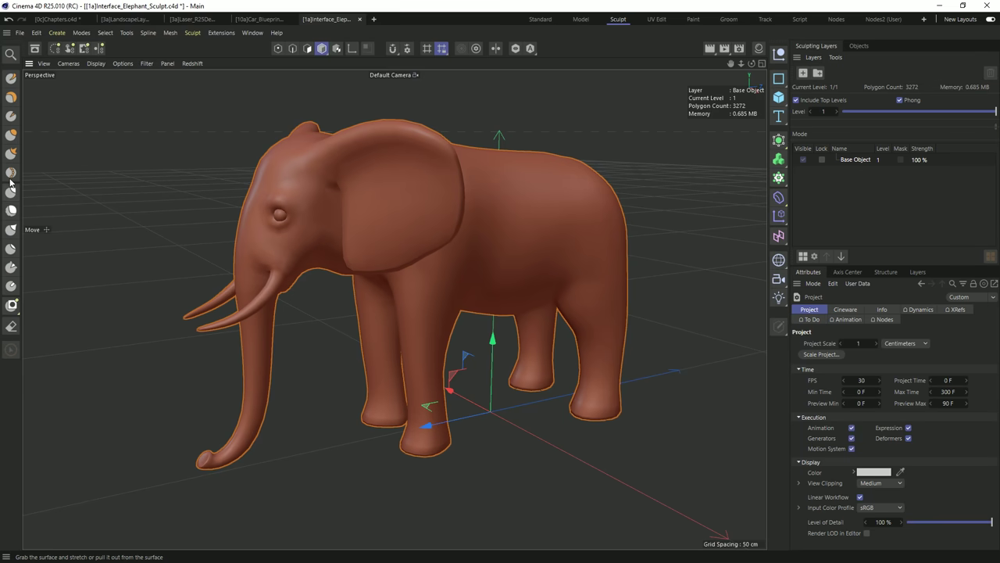
pyautogui.click(11, 135)
pyautogui.moveTo(406, 179)
pyautogui.mouseDown()
pyautogui.moveTo(417, 141)
pyautogui.moveTo(297, 171)
pyautogui.mouseUp()
pyautogui.moveTo(260, 274)
pyautogui.mouseDown()
pyautogui.moveTo(257, 357)
pyautogui.moveTo(246, 272)
pyautogui.mouseUp()
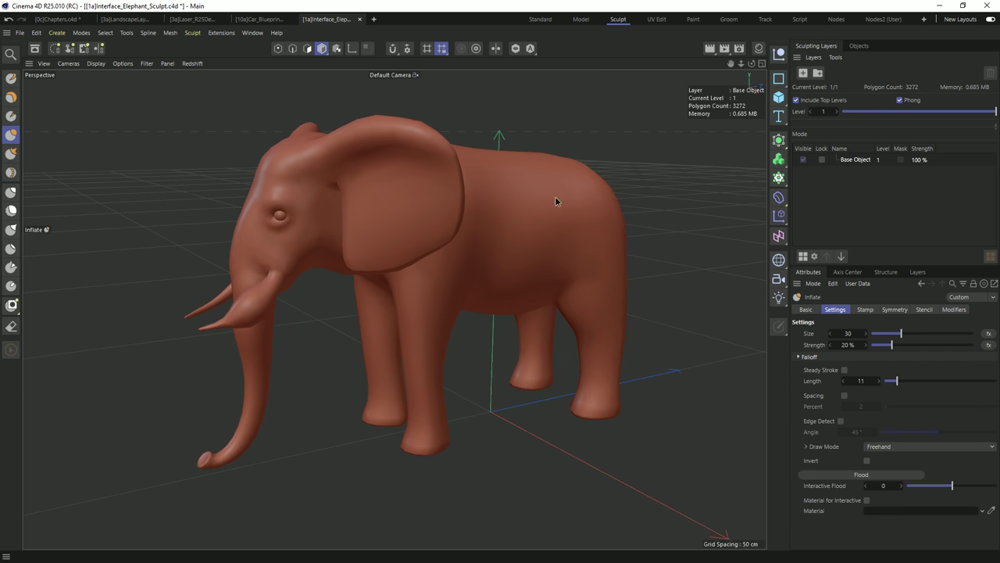
pyautogui.moveTo(466, 171); pyautogui.dragTo(455, 209)
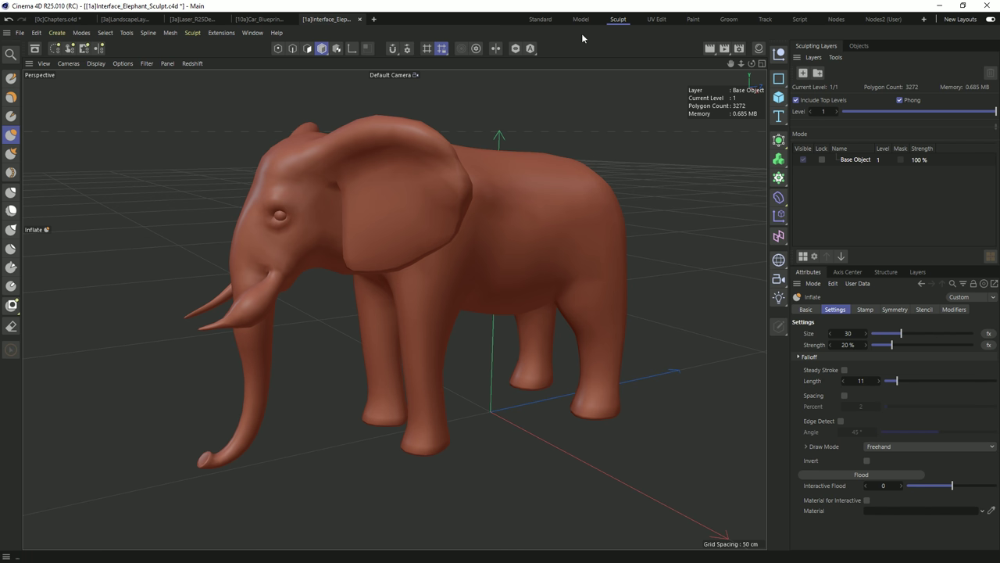
# - Switch to the Groom layout and add a Hair object to the elephant's Body
pyautogui.click(728, 18)
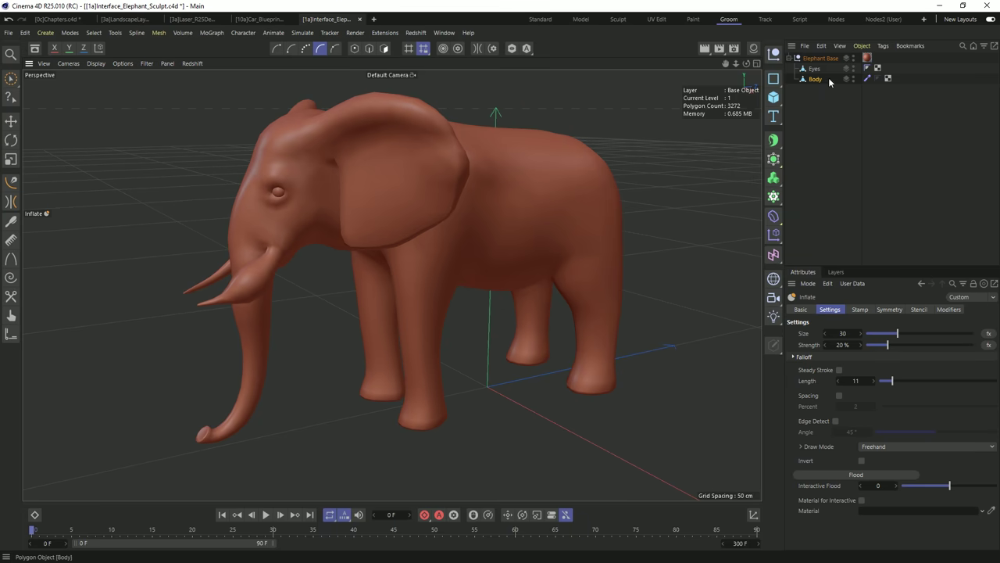
pyautogui.click(303, 33)
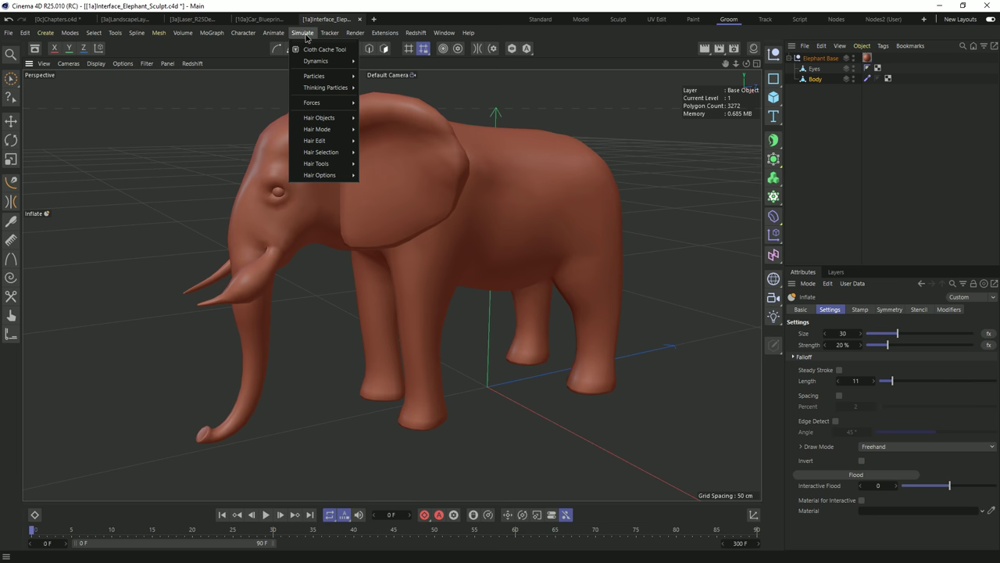
pyautogui.moveTo(328, 119)
pyautogui.click(375, 121)
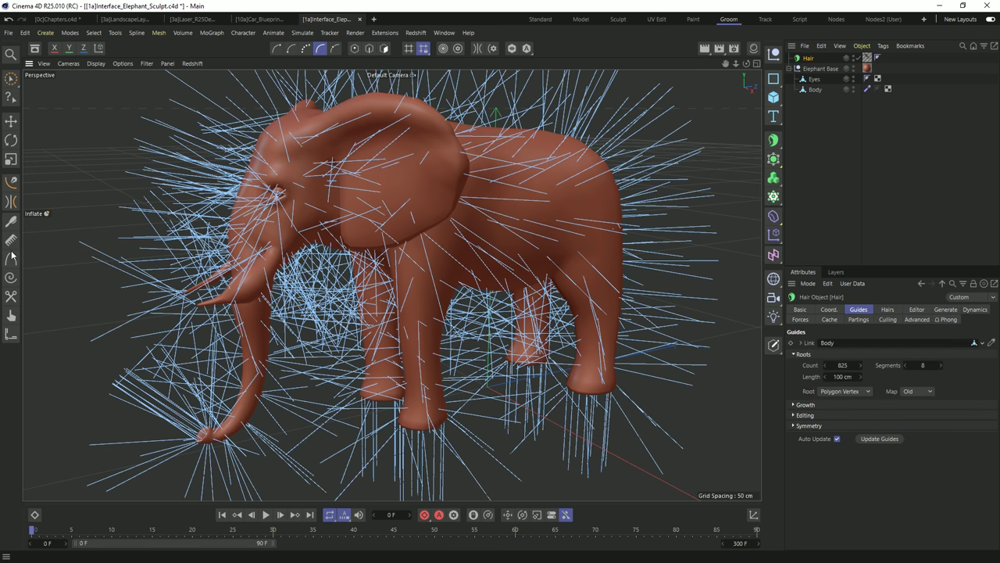
# - Comb the hair guides on the elephant's head, back, belly, legs and trunk toward its rear with the hair Brush
pyautogui.click(11, 222)
pyautogui.scroll(-5, 390, 281)
pyautogui.moveTo(328, 180)
pyautogui.mouseDown()
pyautogui.moveTo(406, 94)
pyautogui.moveTo(500, 109)
pyautogui.mouseUp()
pyautogui.moveTo(234, 367)
pyautogui.mouseDown()
pyautogui.moveTo(209, 427)
pyautogui.moveTo(273, 461)
pyautogui.moveTo(288, 446)
pyautogui.moveTo(472, 424)
pyautogui.mouseUp()
pyautogui.moveTo(111, 346); pyautogui.dragTo(665, 391)
pyautogui.moveTo(162, 299)
pyautogui.mouseDown()
pyautogui.moveTo(520, 305)
pyautogui.moveTo(268, 335)
pyautogui.moveTo(632, 320)
pyautogui.moveTo(524, 359)
pyautogui.moveTo(301, 157)
pyautogui.mouseUp()
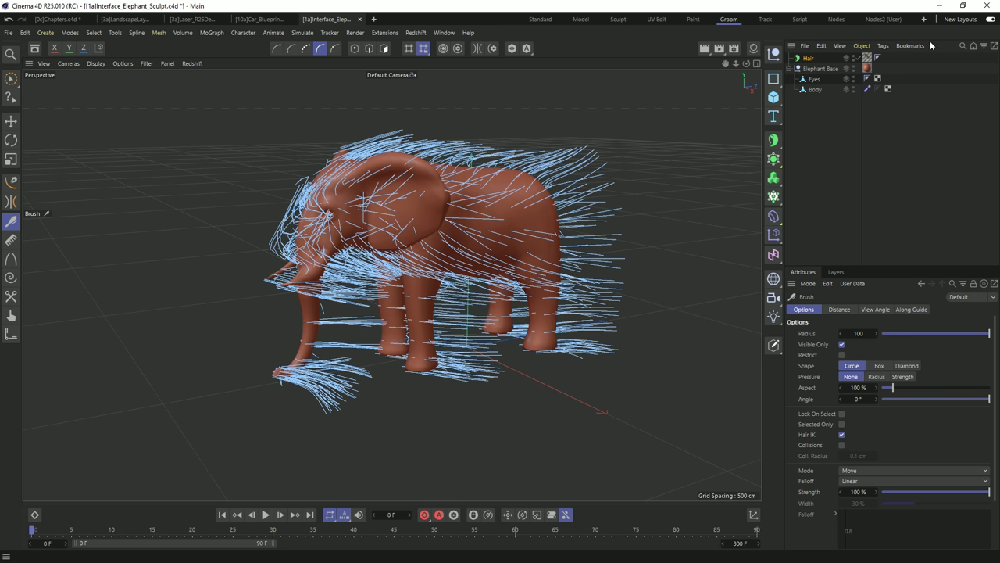
# - View the scene in the Nodes layout and return to the Standard layout
pyautogui.click(840, 20)
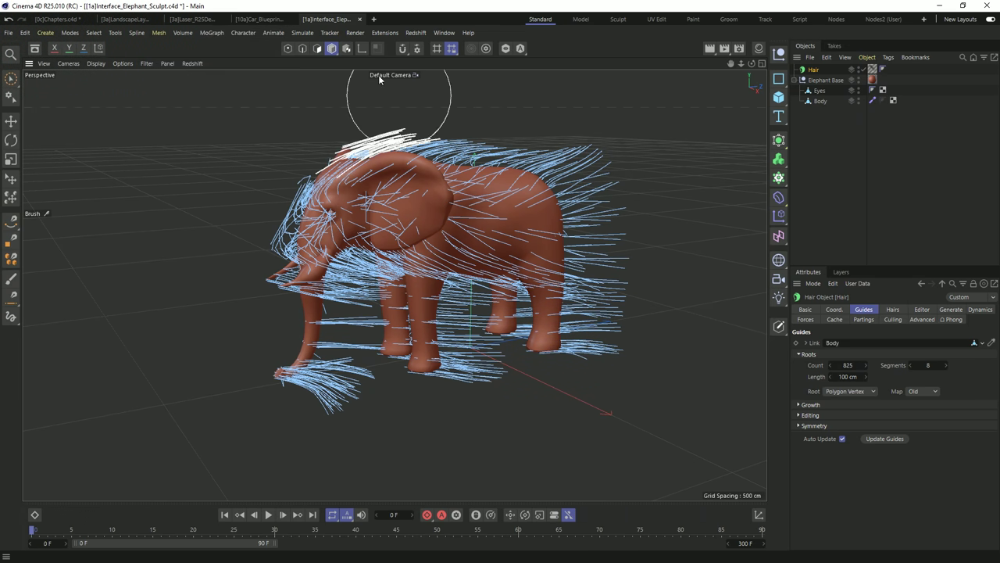
pyautogui.click(835, 19)
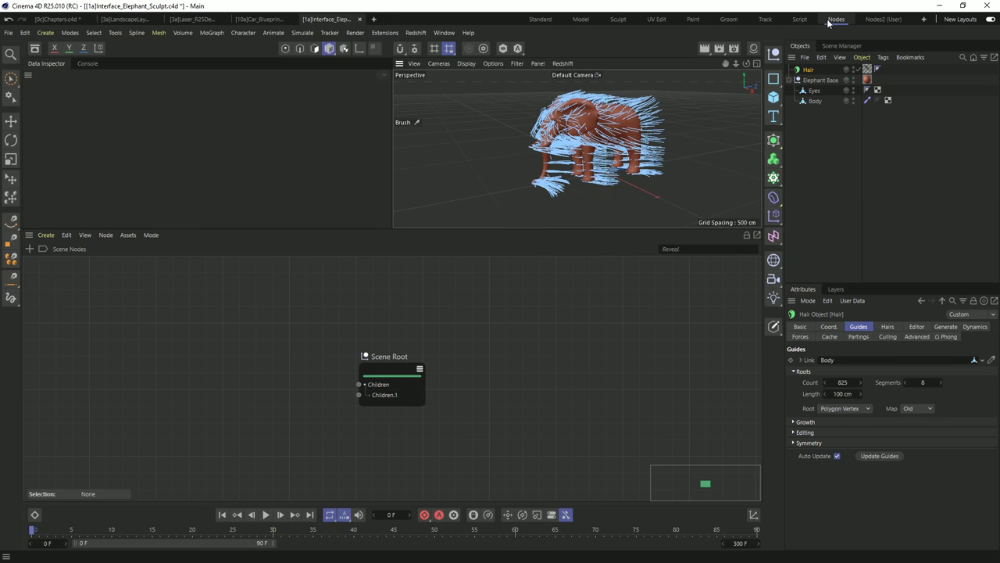
pyautogui.click(547, 21)
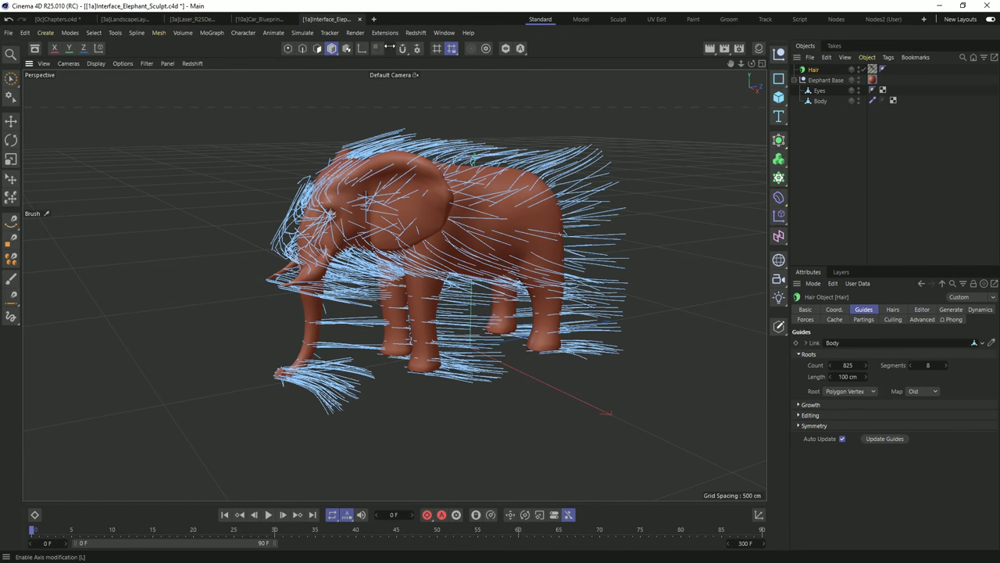
# - Remove the fill space ahead of the component mode tools in the upper tool palette and finish palette editing
pyautogui.rightClick(239, 51)
pyautogui.click(277, 301)
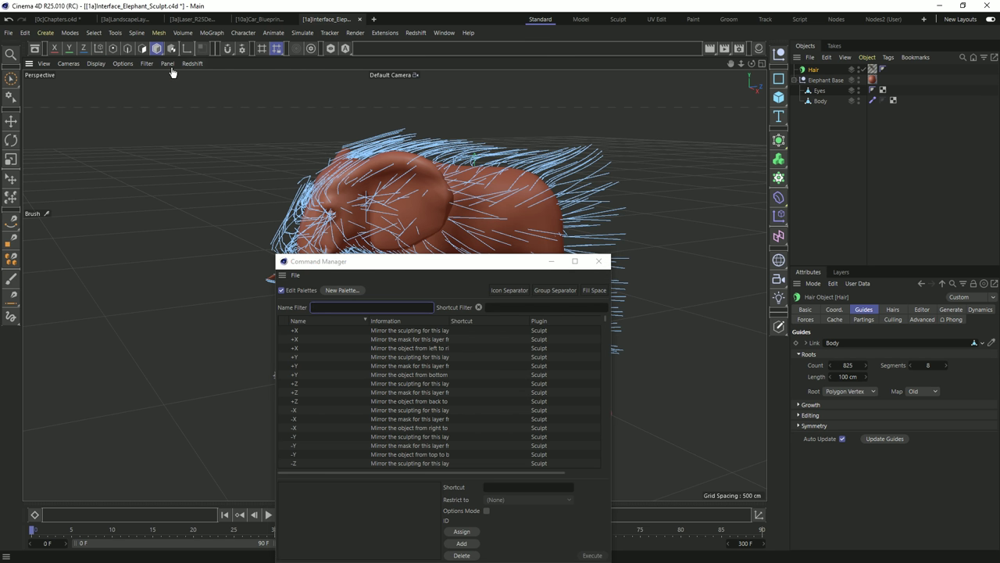
pyautogui.click(598, 261)
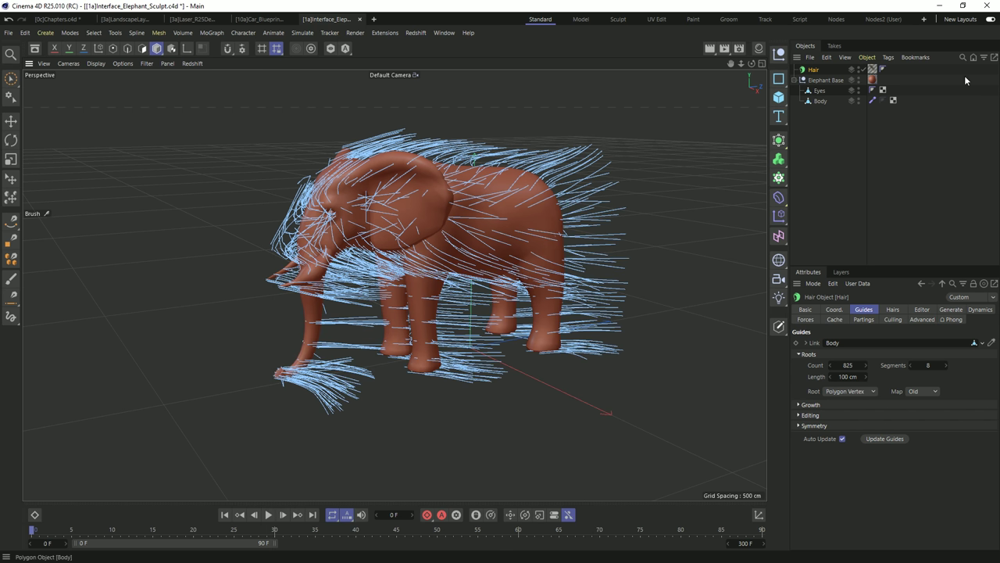
# - Save the customized interface as a new layout named Standard2 and compare it with the Standard layout
pyautogui.click(924, 19)
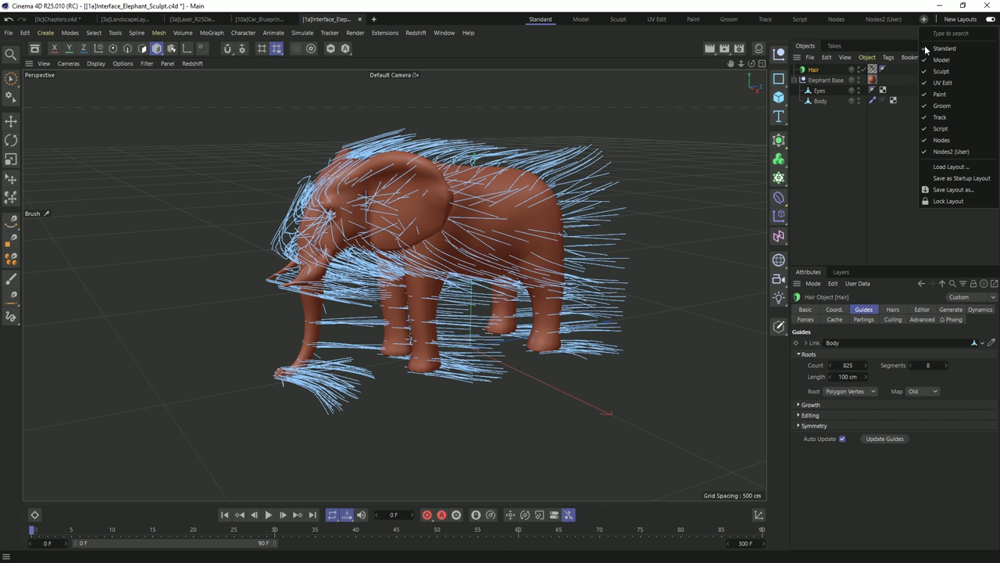
pyautogui.click(948, 190)
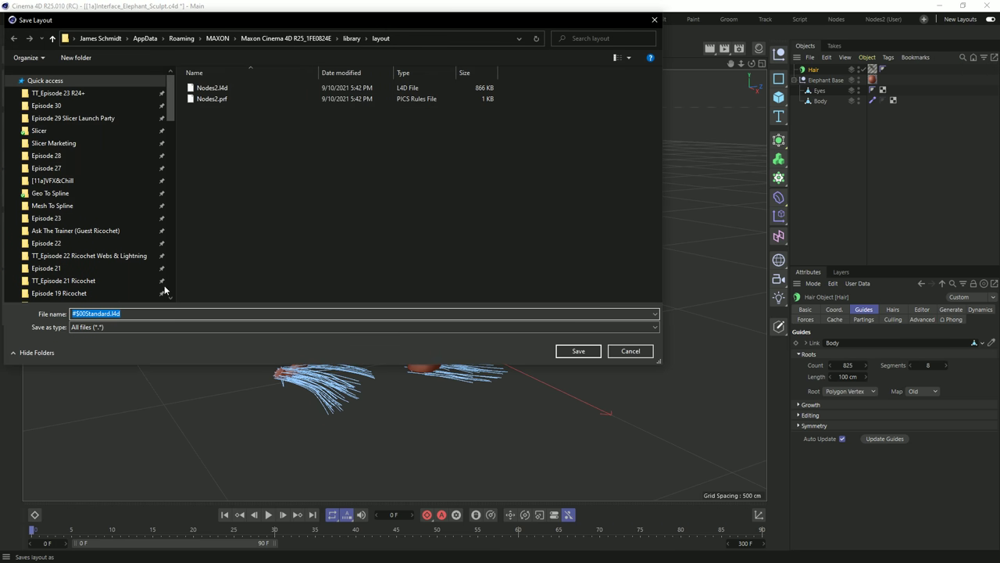
pyautogui.click(122, 325)
pyautogui.click(122, 332)
pyautogui.click(110, 313)
pyautogui.click(565, 354)
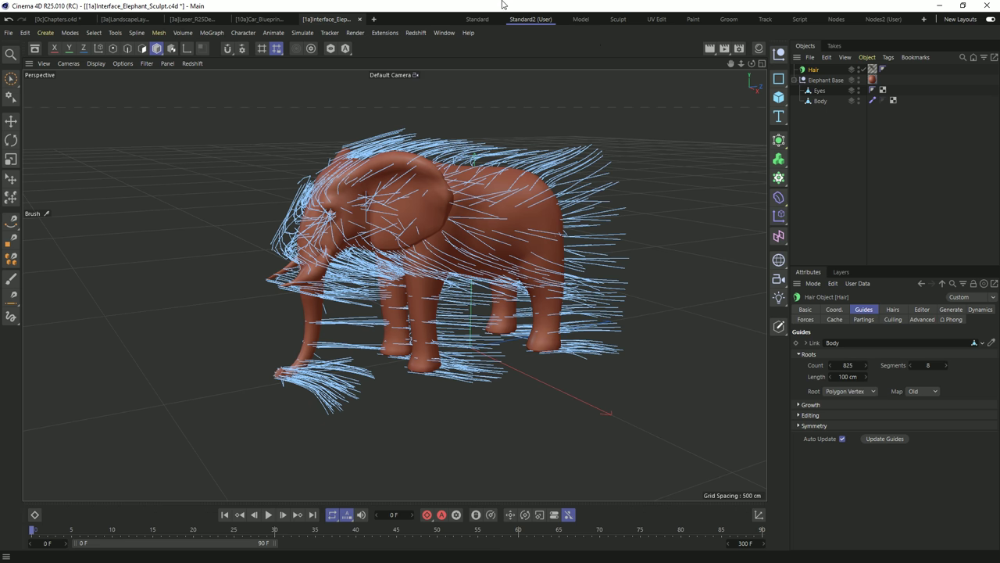
pyautogui.click(479, 22)
pyautogui.click(519, 22)
# - Hide the Sculpt, UV Edit, Groom and Paint layouts from the list of quick-access layouts
pyautogui.click(923, 19)
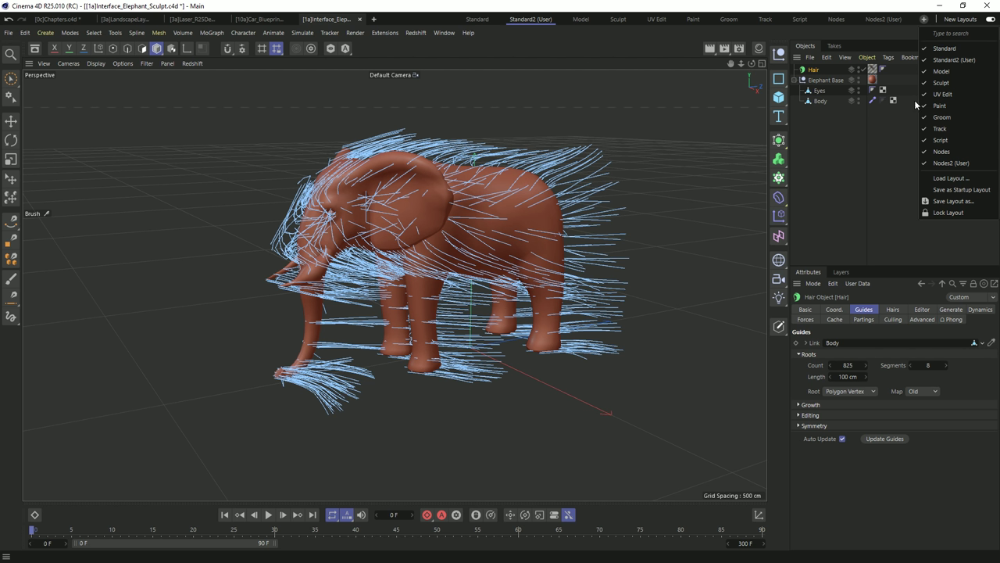
pyautogui.click(943, 82)
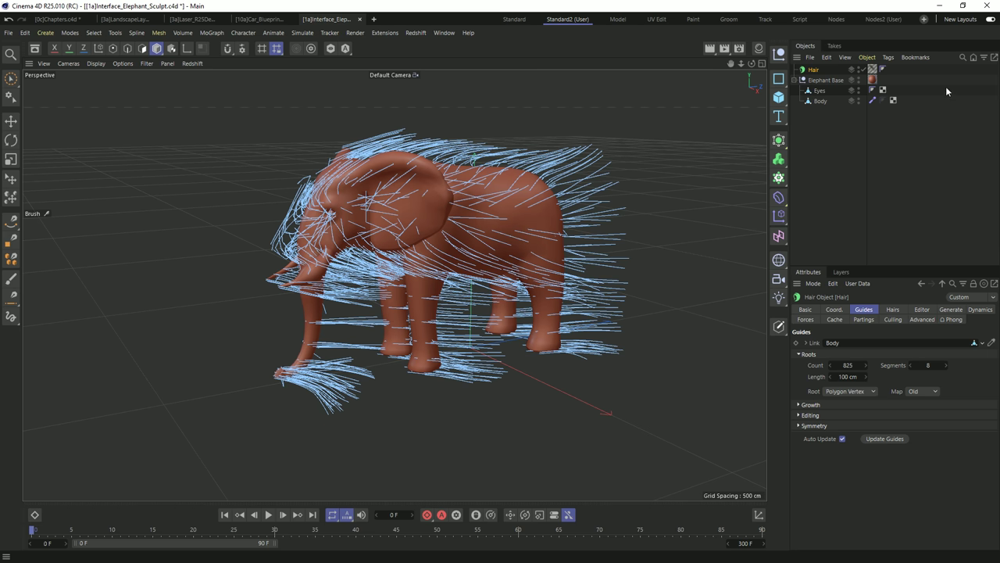
pyautogui.click(924, 23)
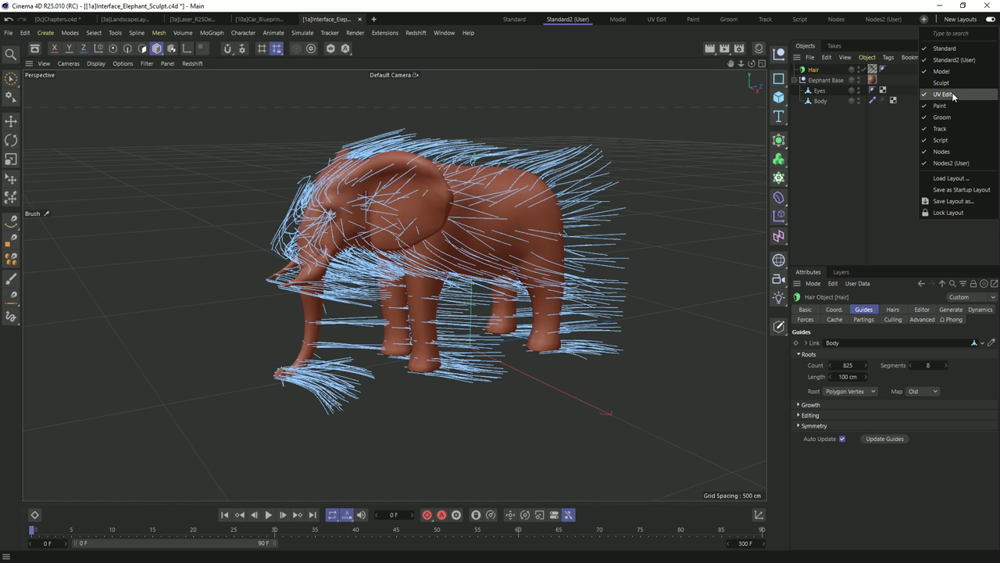
pyautogui.click(938, 94)
pyautogui.click(922, 22)
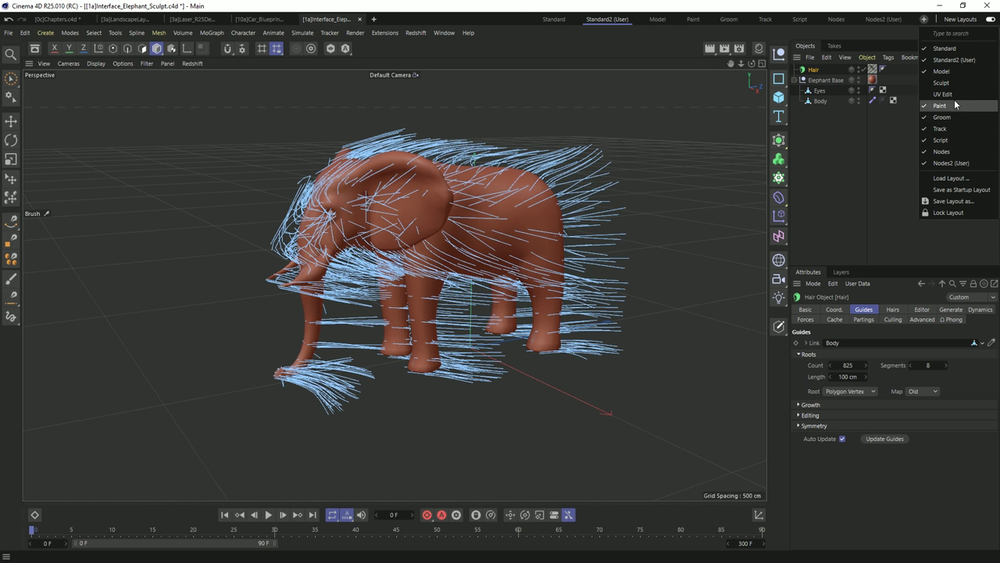
pyautogui.click(949, 117)
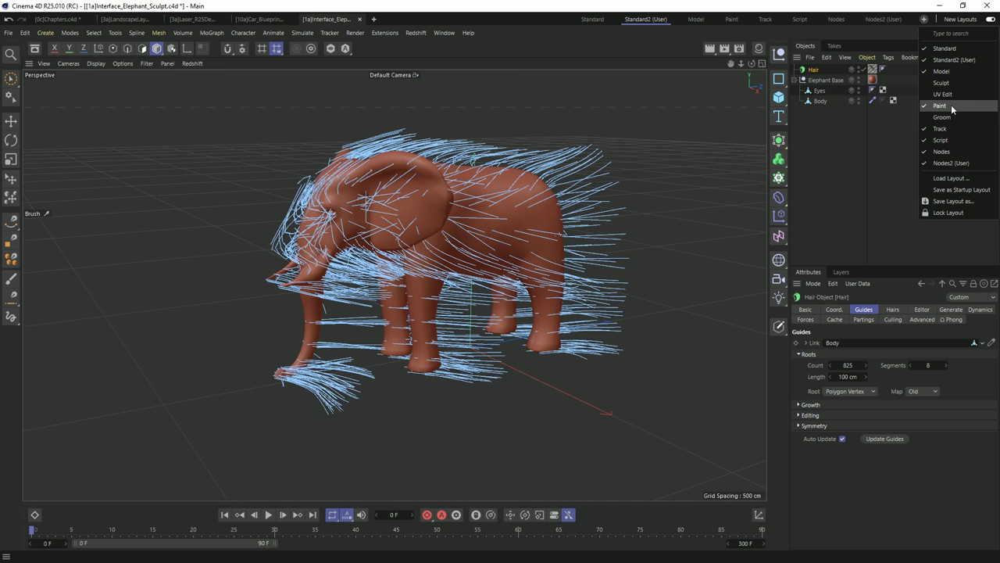
pyautogui.click(951, 105)
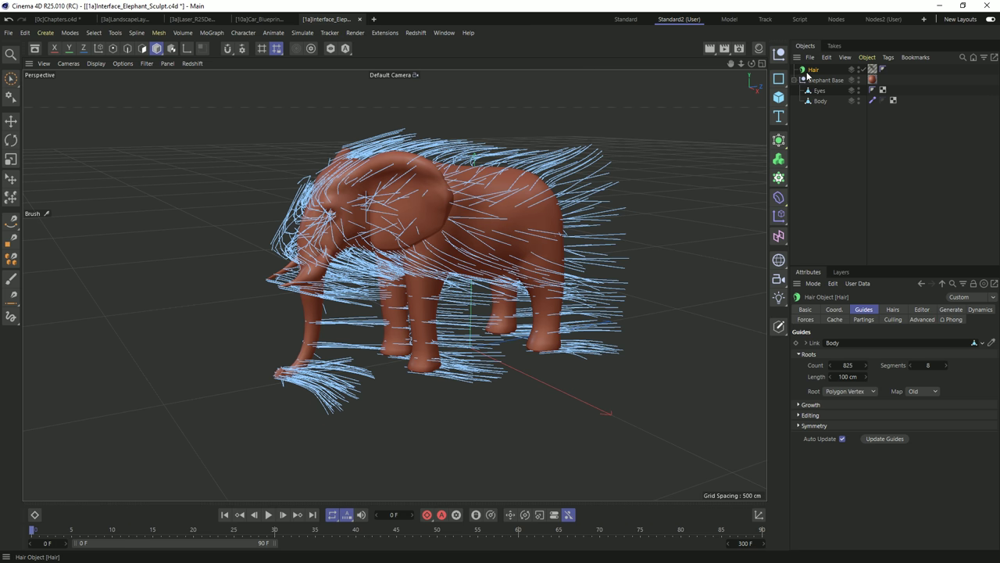
# - Delete the Hair object from the scene and activate the Move tool
pyautogui.press('Delete')
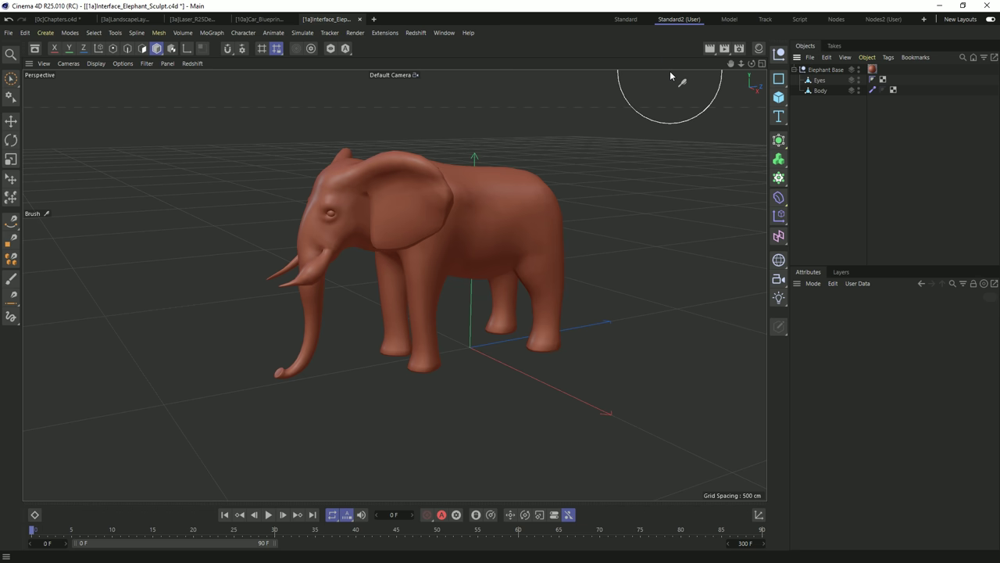
pyautogui.press('e')
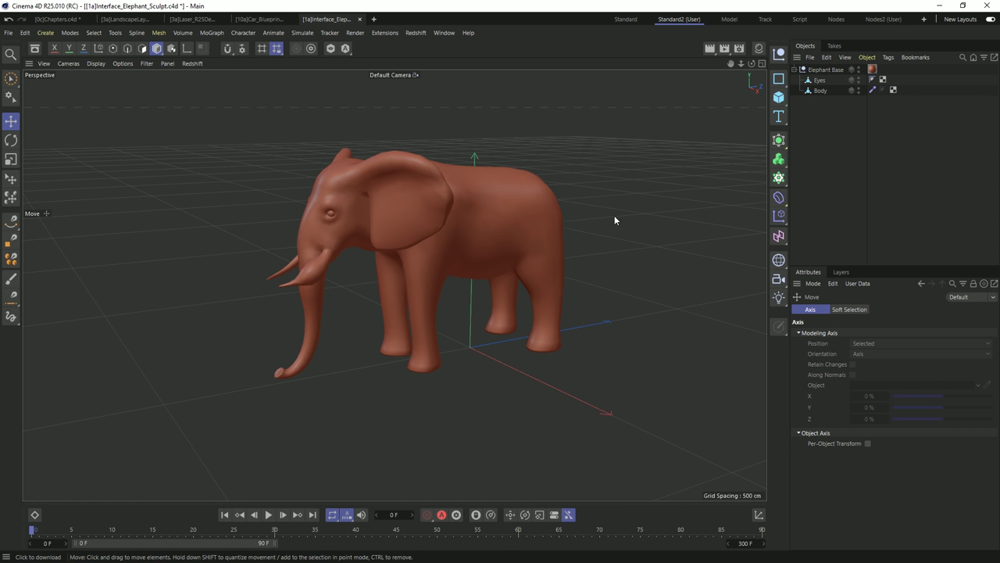
# - Show the Asset Browser docked beside the viewport, view its New Content category and hide the browser again
pyautogui.click(35, 52)
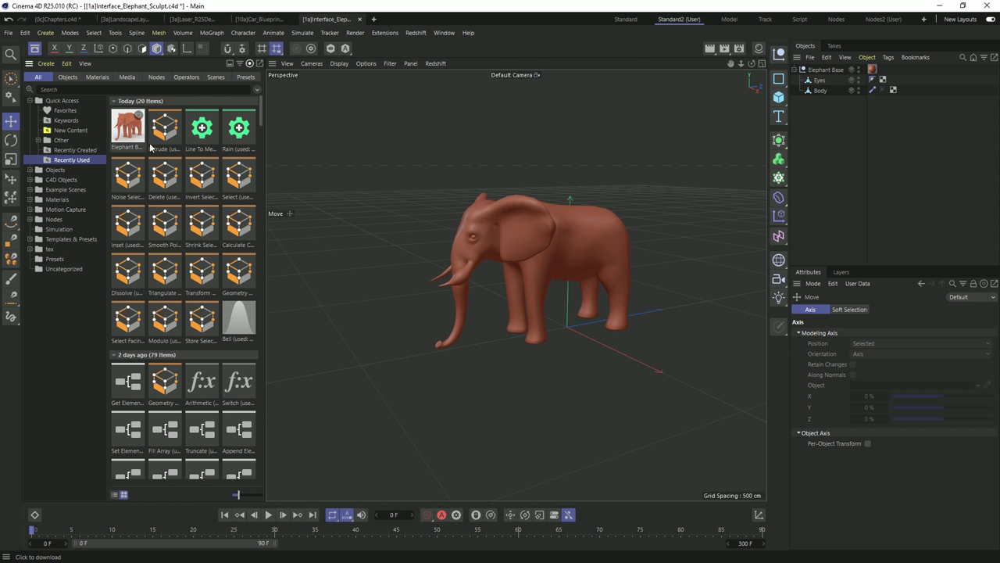
pyautogui.click(77, 133)
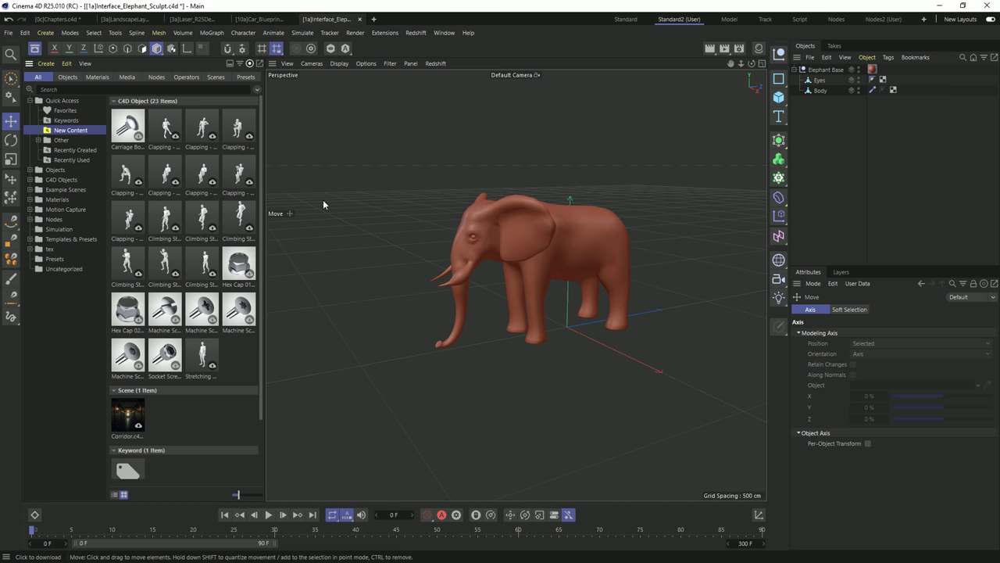
pyautogui.click(33, 49)
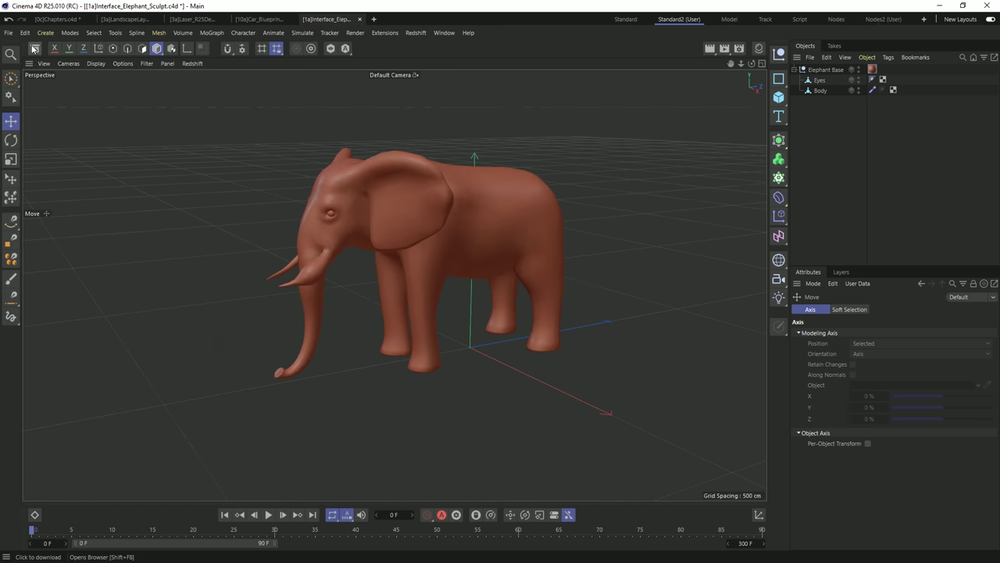
pyautogui.click(34, 49)
pyautogui.click(34, 49)
# - Show the Material Manager and assign the selected materials Mat.2 and Mat.6 to the Elephant Base object
pyautogui.click(759, 52)
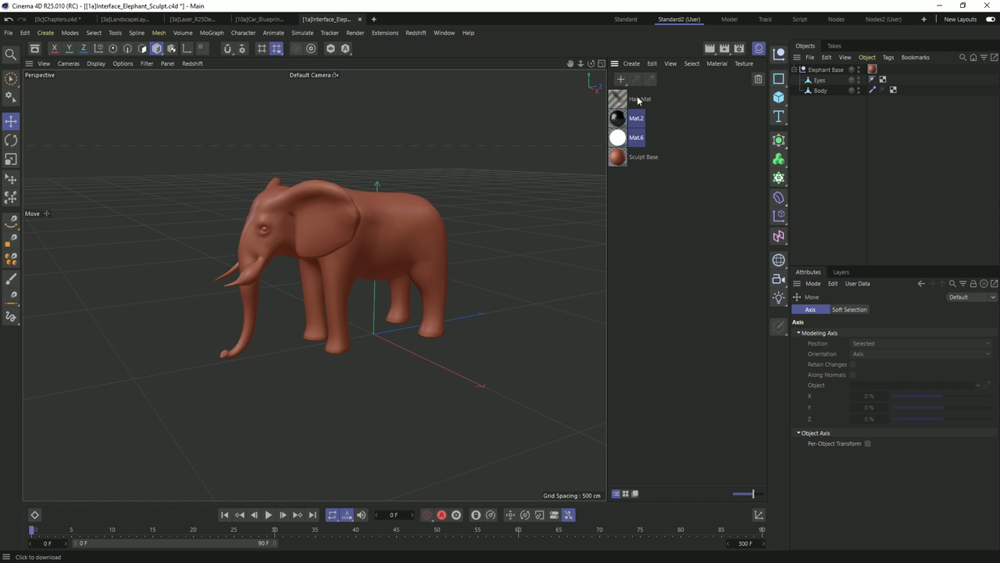
pyautogui.moveTo(608, 264)
pyautogui.mouseDown()
pyautogui.moveTo(685, 256)
pyautogui.moveTo(610, 260)
pyautogui.mouseUp()
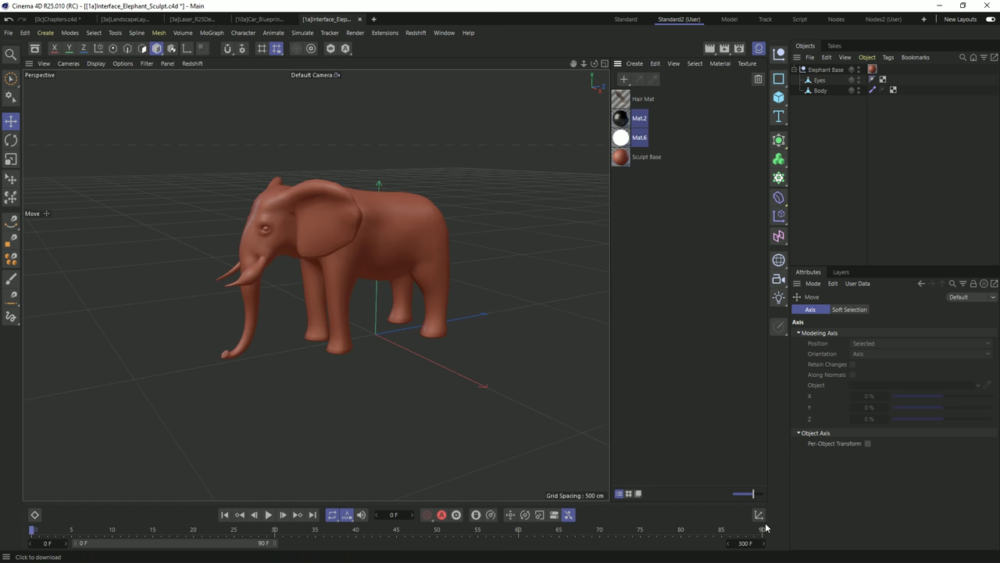
pyautogui.moveTo(753, 493)
pyautogui.mouseDown()
pyautogui.moveTo(762, 493)
pyautogui.moveTo(750, 493)
pyautogui.mouseUp()
pyautogui.moveTo(626, 118); pyautogui.dragTo(836, 72)
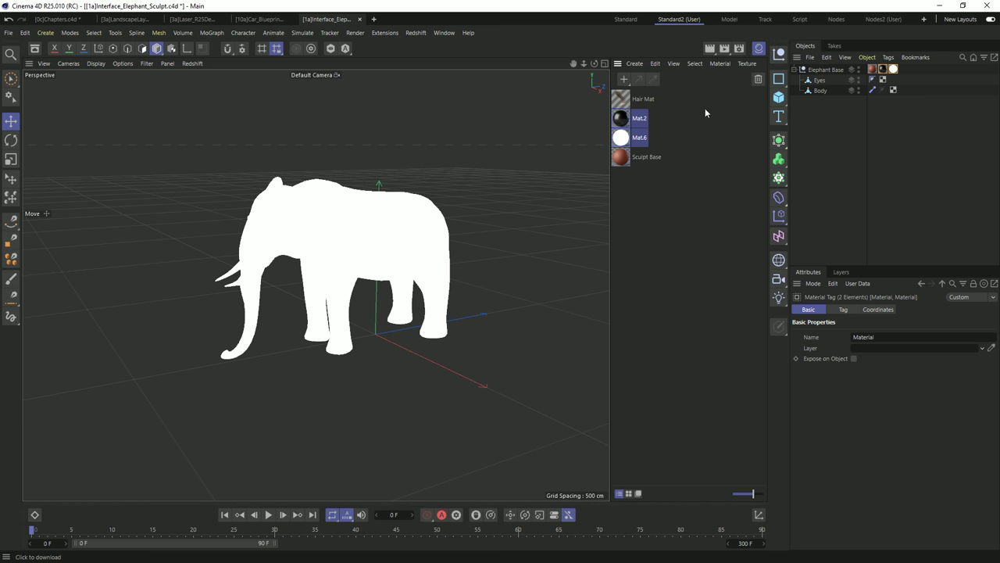
pyautogui.click(656, 137)
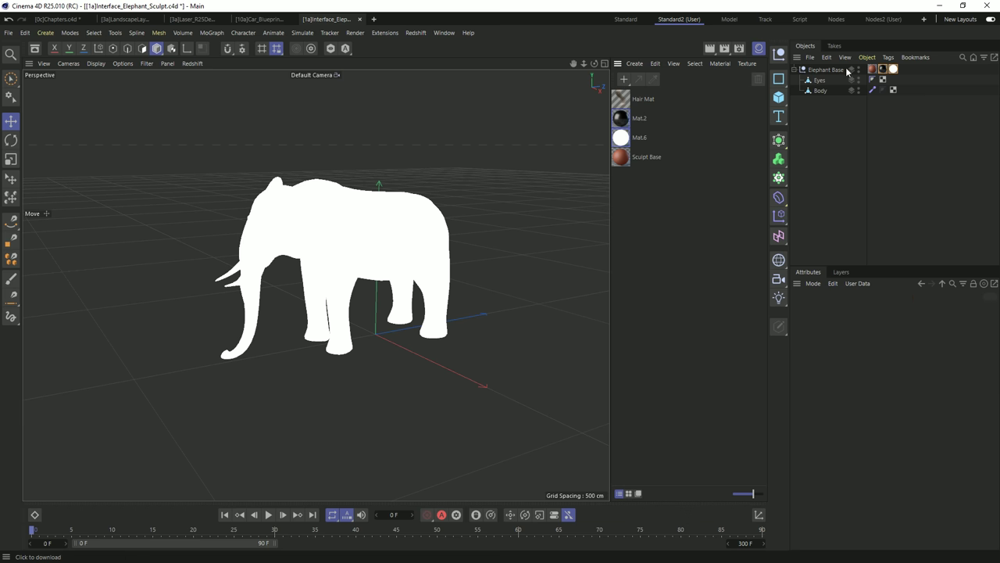
# - Hide the Material Manager, apply a new default material to the Body object and show that material's color settings
pyautogui.rightClick(819, 92)
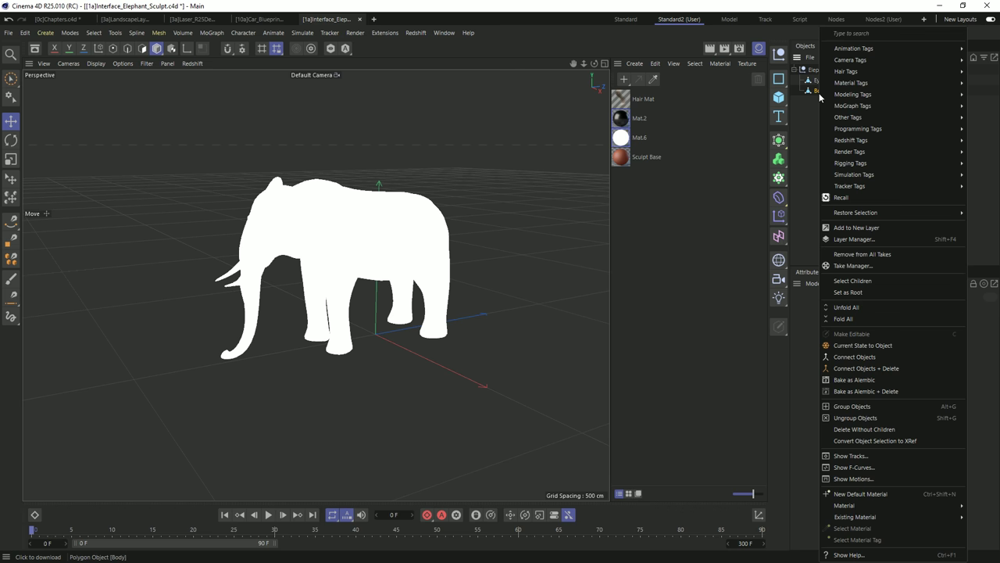
pyautogui.click(816, 95)
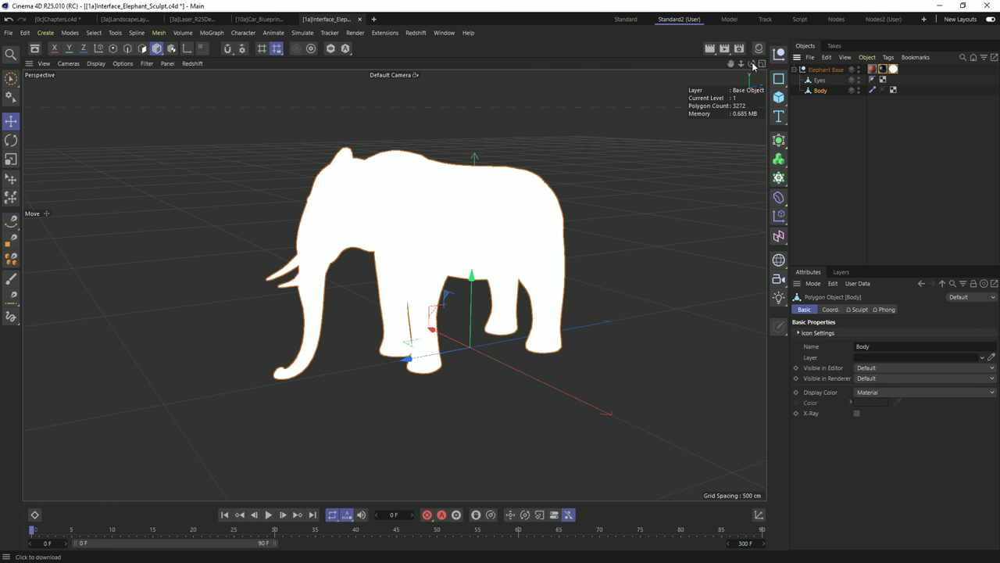
pyautogui.rightClick(818, 94)
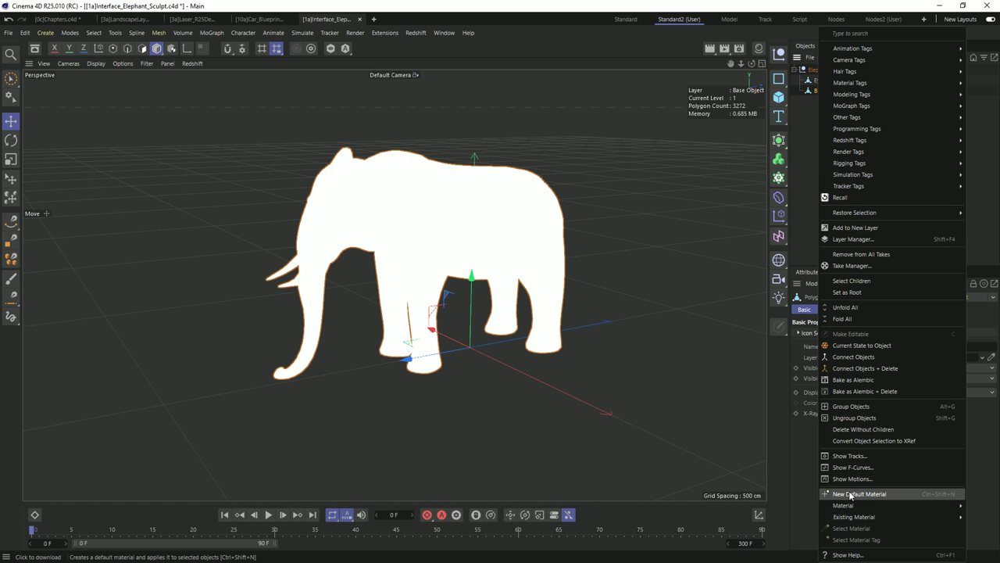
pyautogui.click(893, 494)
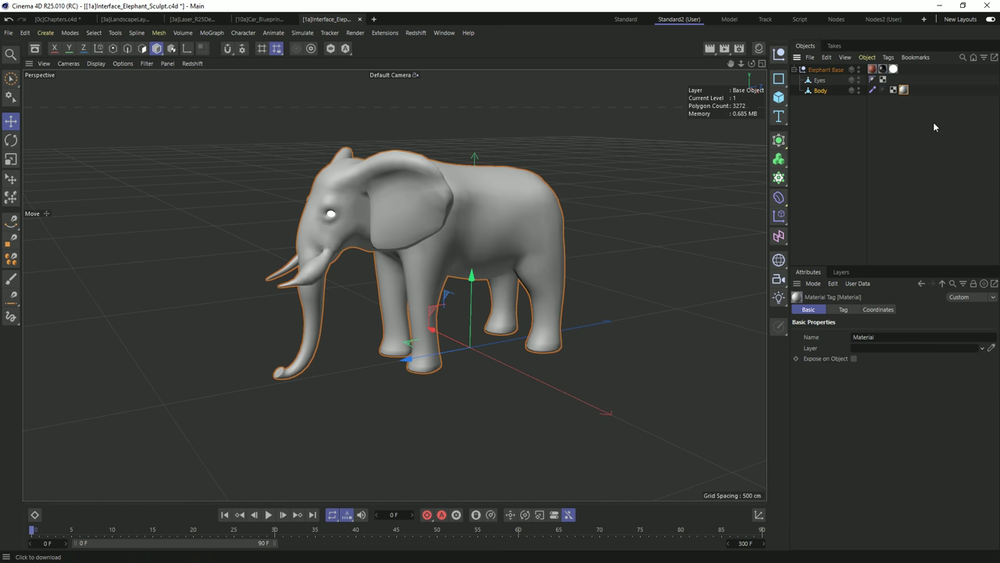
pyautogui.doubleClick(904, 90)
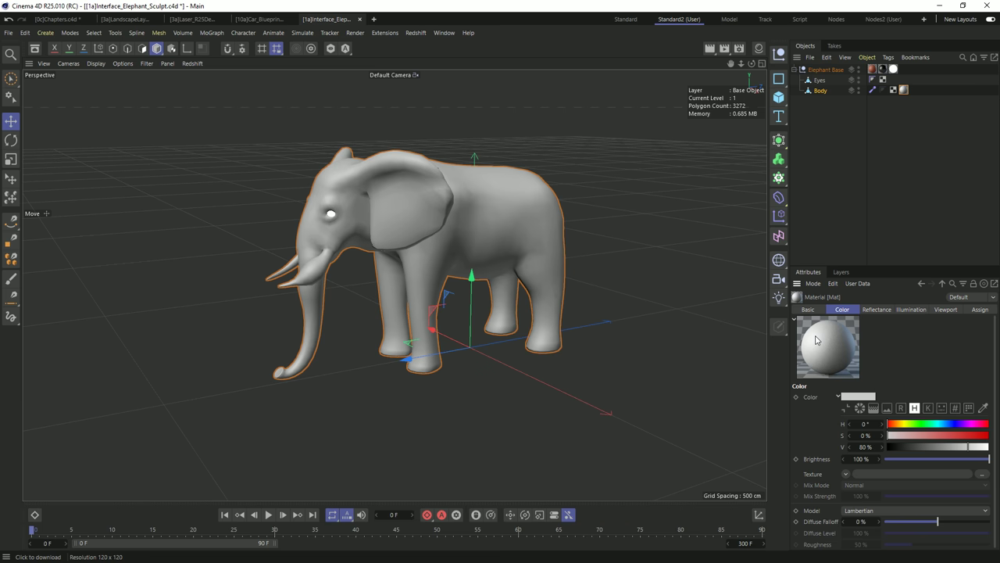
# - Apply the existing material Mat.2 to the Body object after viewing the new material types on offer
pyautogui.rightClick(817, 91)
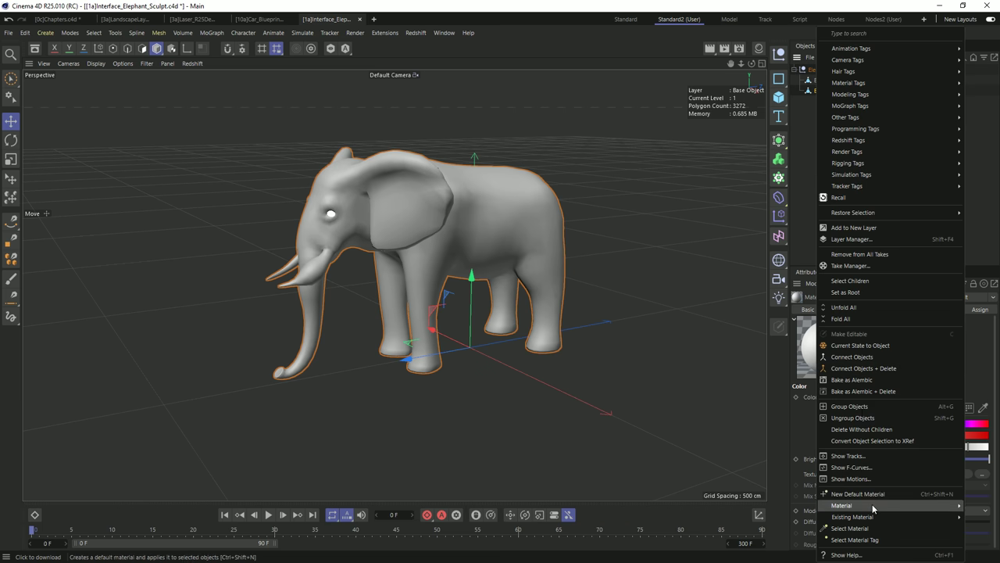
pyautogui.moveTo(854, 513)
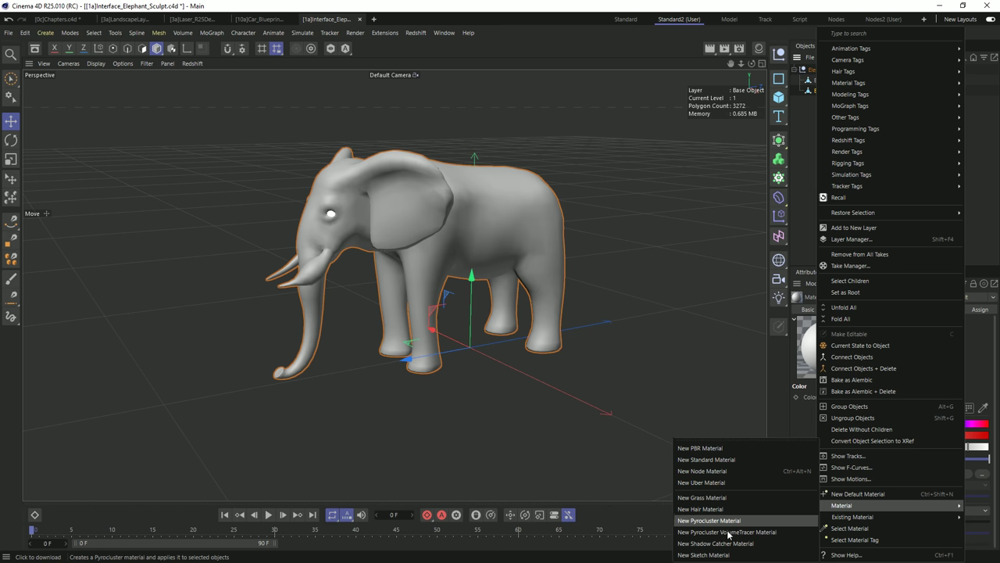
pyautogui.moveTo(822, 517)
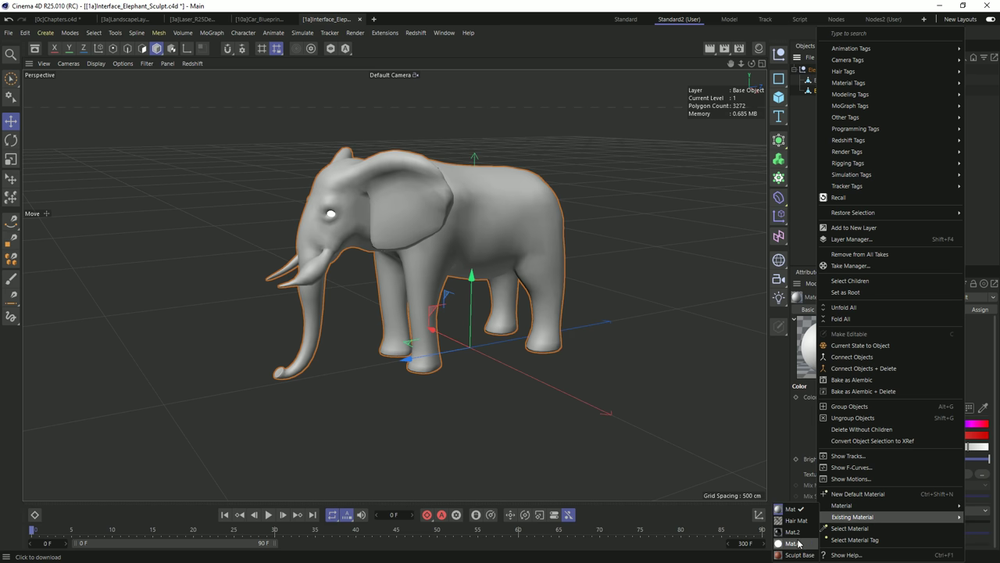
pyautogui.click(794, 533)
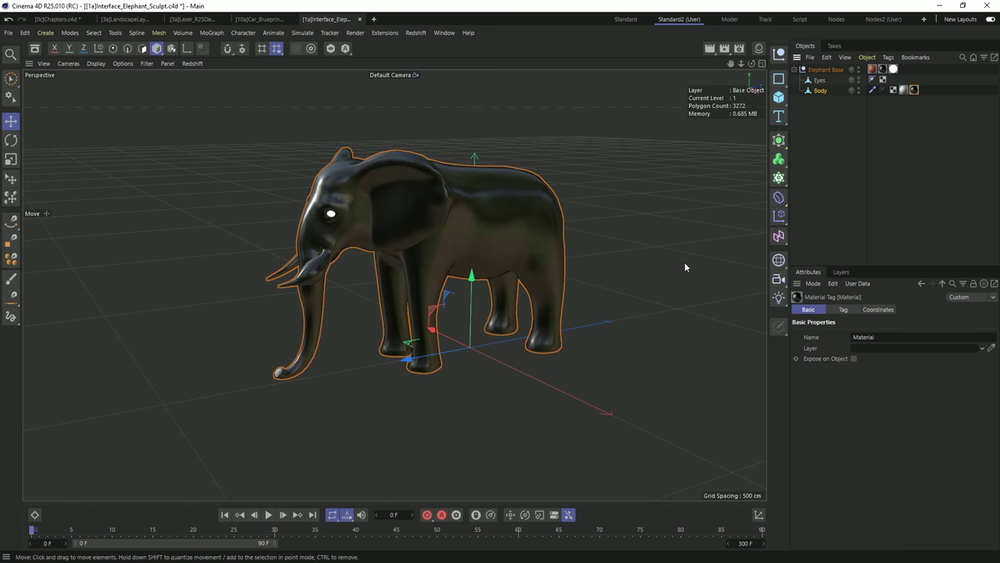
# - Show the Coordinate Manager, move the Elephant Base object freely away from the origin and reset its transform
pyautogui.click(759, 515)
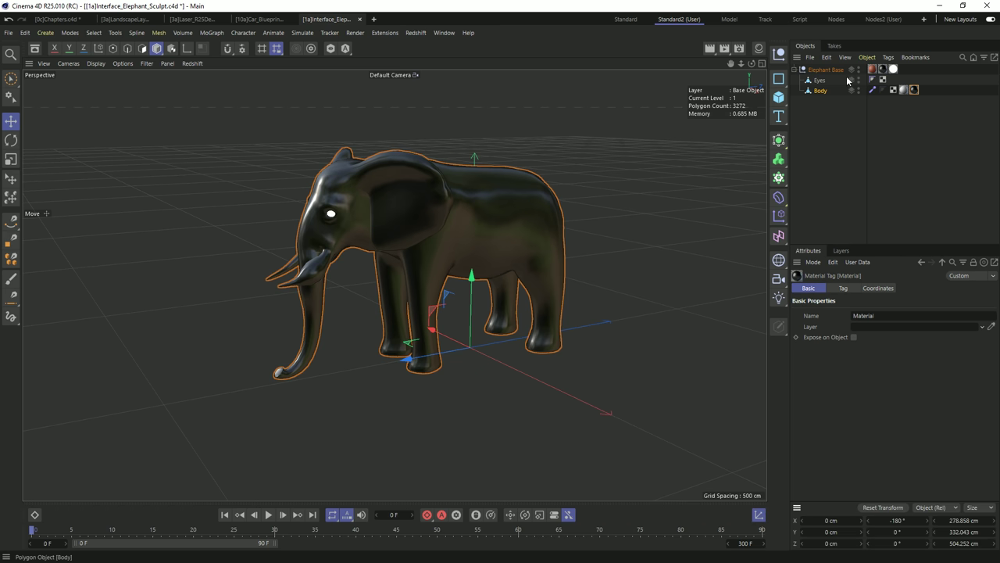
pyautogui.click(824, 69)
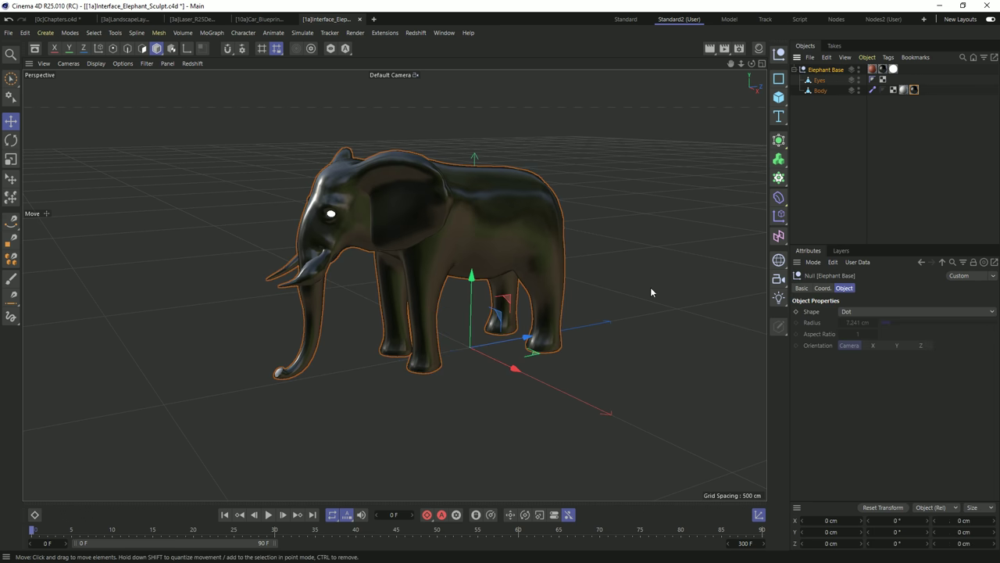
pyautogui.moveTo(658, 280); pyautogui.dragTo(415, 194)
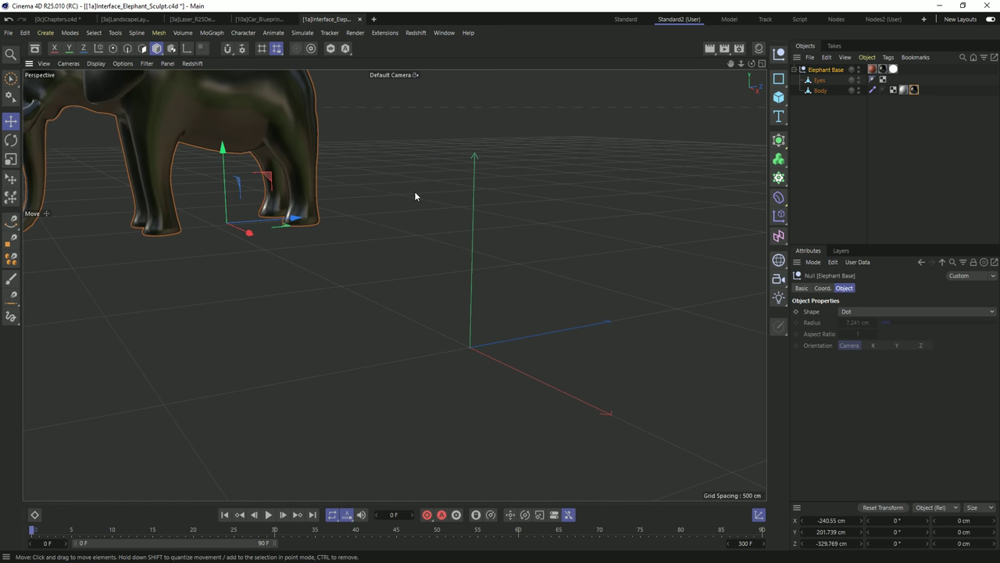
pyautogui.click(882, 508)
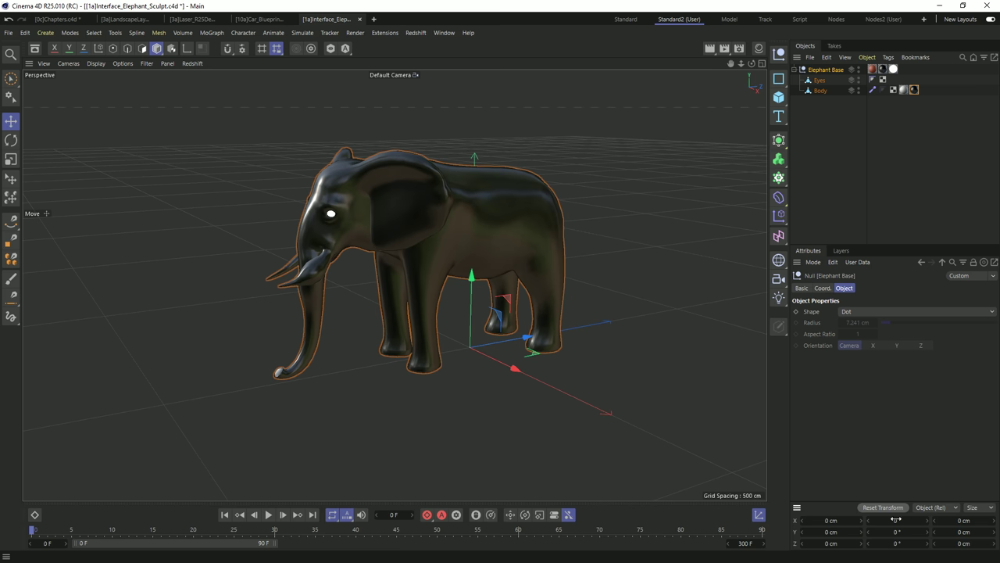
# - Raise the Elephant Base to a Y position of 108 cm, try a Y value of 0 and undo that entry
pyautogui.moveTo(862, 533); pyautogui.dragTo(862, 535)
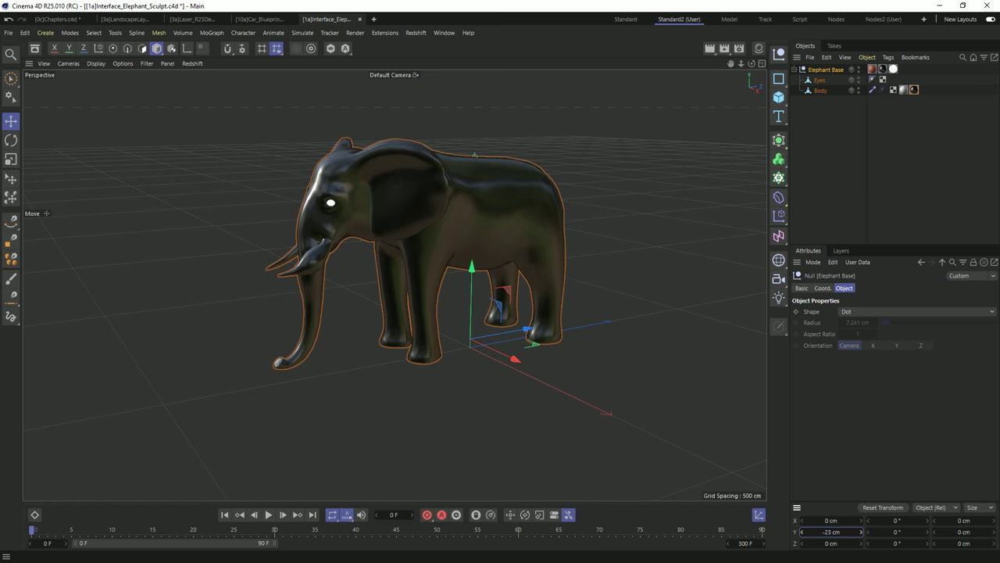
pyautogui.moveTo(827, 532); pyautogui.dragTo(847, 533)
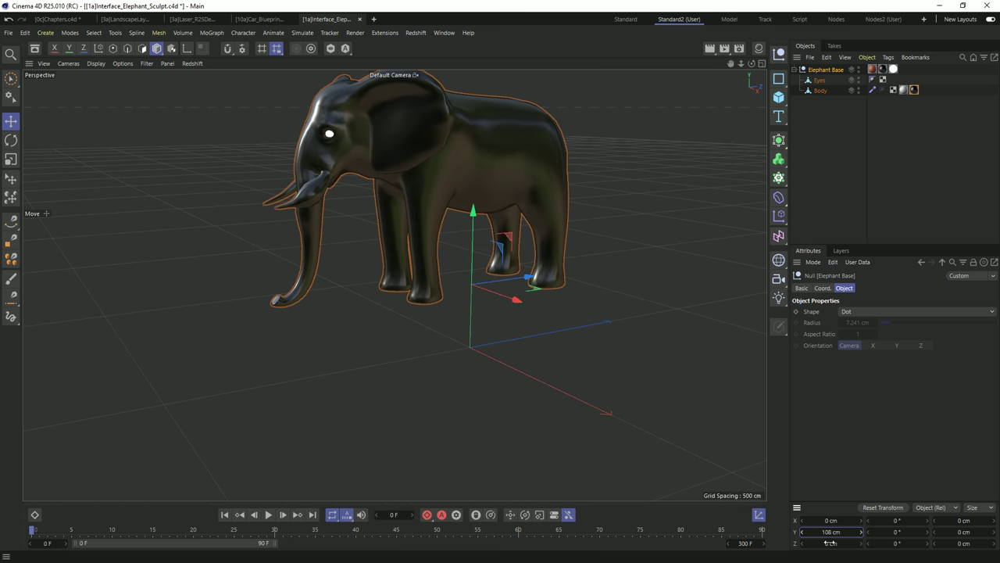
pyautogui.click(829, 531)
pyautogui.click(833, 531)
pyautogui.press('BackSpace')
pyautogui.write('0')
pyautogui.press('Return')
pyautogui.hotkey('ctrl', 'z')
# - Lower the Elephant Base's Y position in 10 cm increments to 28 cm
pyautogui.press('Down')
pyautogui.press('Down')
pyautogui.press('Down')
pyautogui.press('Down')
pyautogui.press('Down')
pyautogui.press('Down')
pyautogui.press('Down')
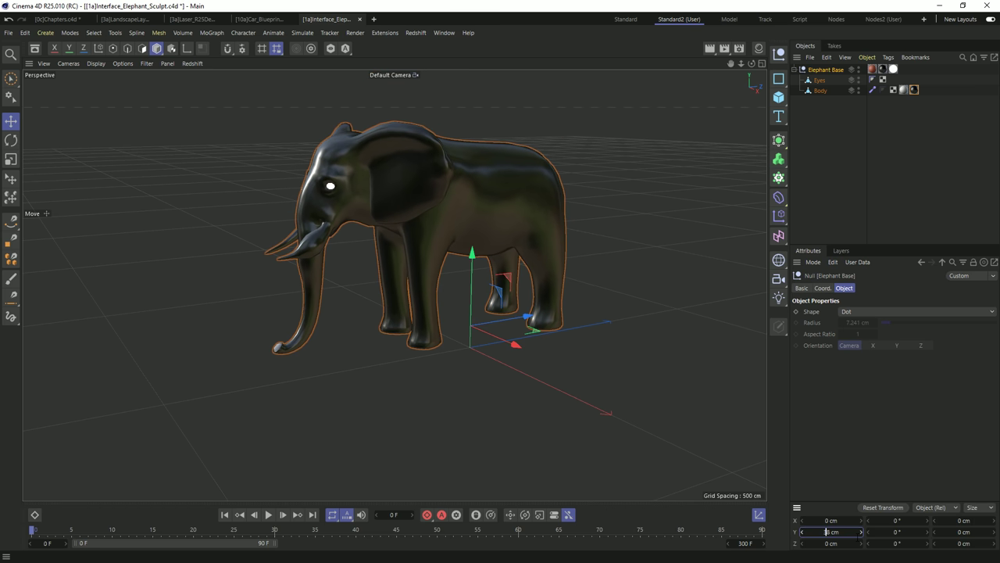
pyautogui.press('Down')
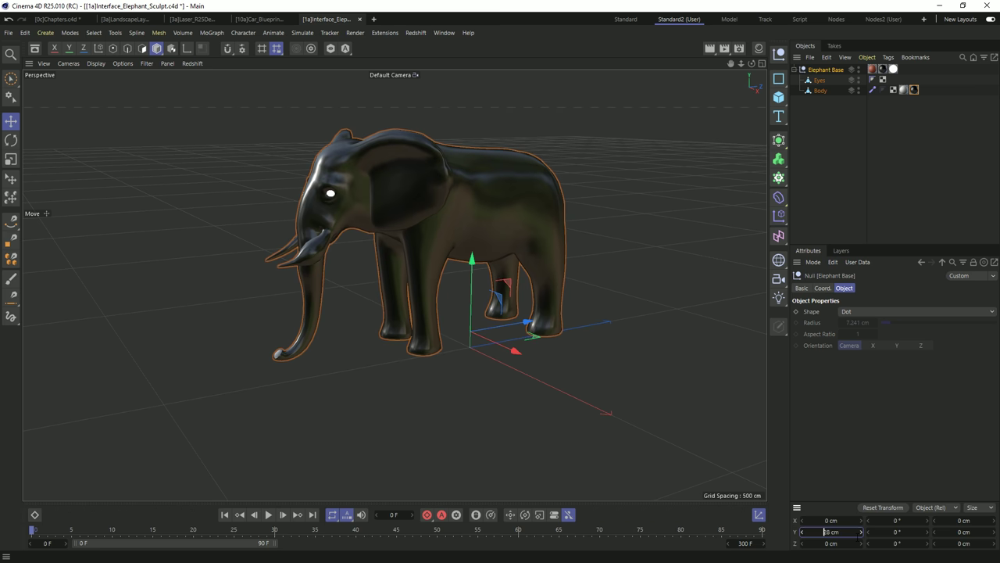
# - Set the Elephant Base's Y position to 0 cm and hide the Coordinate Manager
pyautogui.doubleClick(828, 531)
pyautogui.write('0')
pyautogui.press('Return')
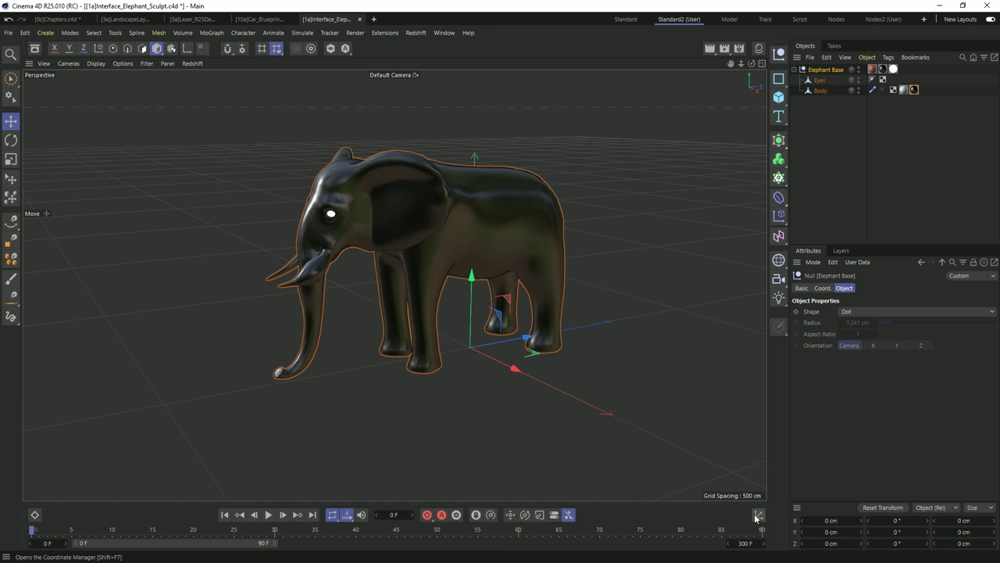
pyautogui.hotkey('shift', 'F7')
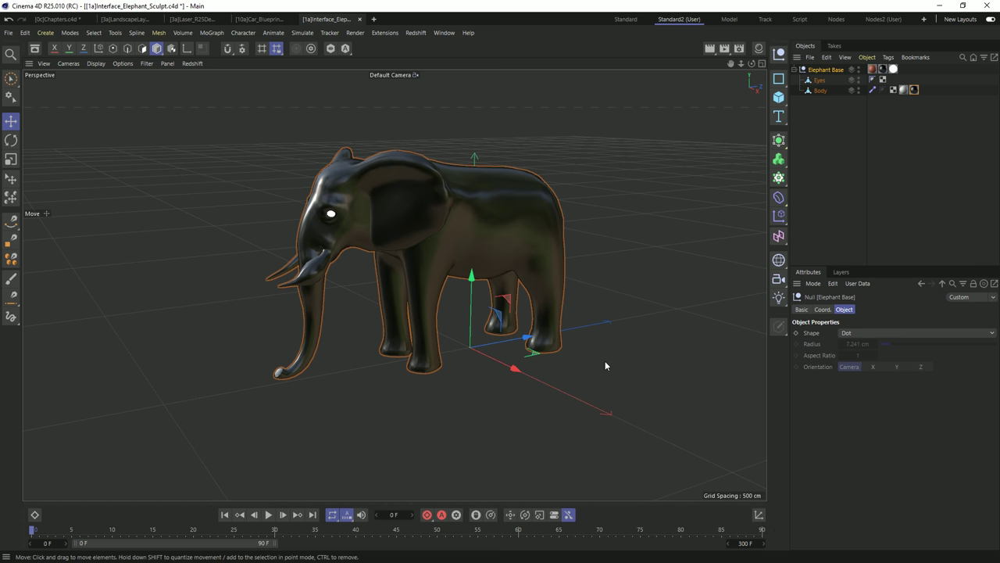
# - Show the Dope Sheet timeline, enlarge it over the viewport and hide it again
pyautogui.click(35, 516)
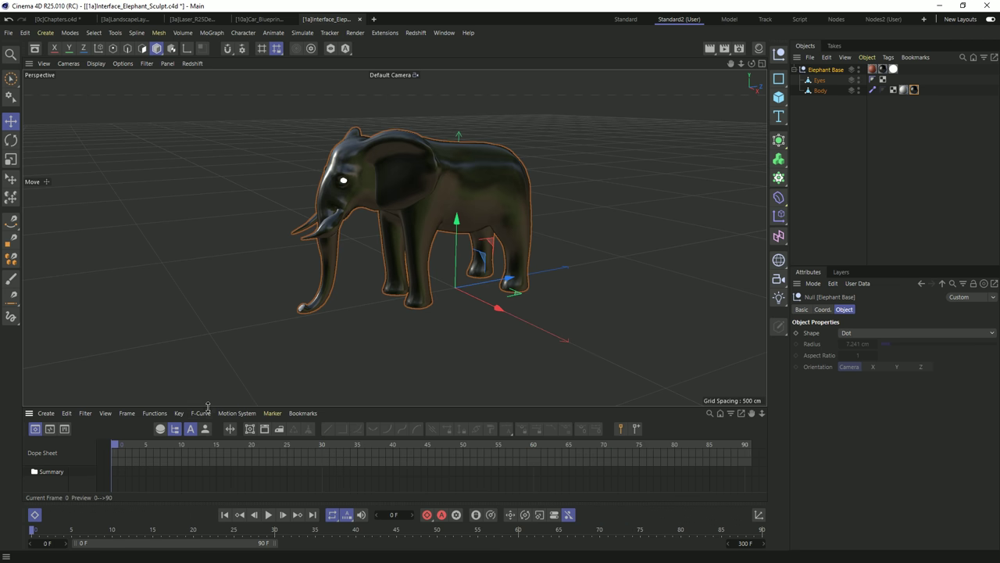
pyautogui.moveTo(208, 405); pyautogui.dragTo(207, 266)
pyautogui.click(53, 294)
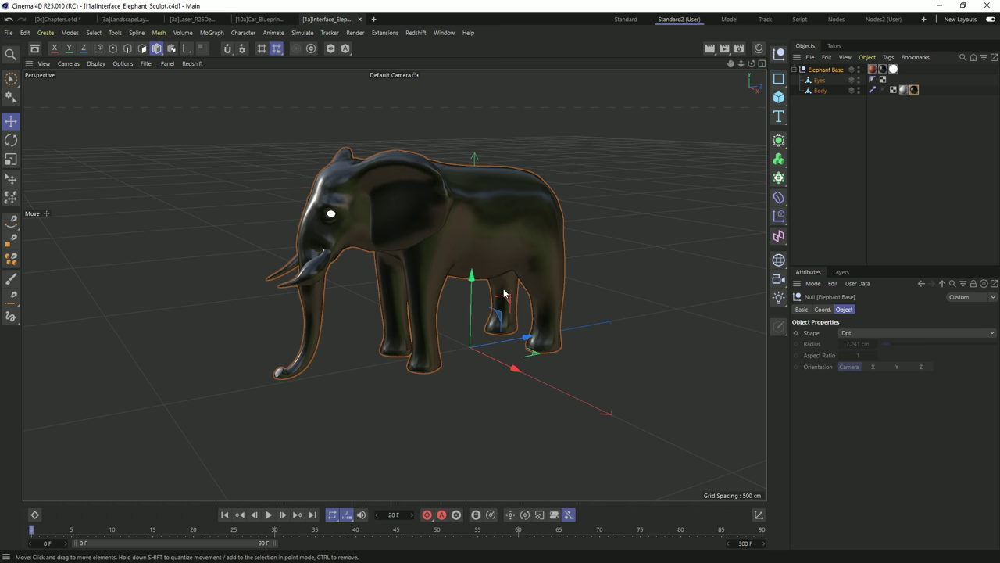
# - Switch to the Car_Blueprint project, stop its playback and scrub the animation to frame 120
pyautogui.click(258, 19)
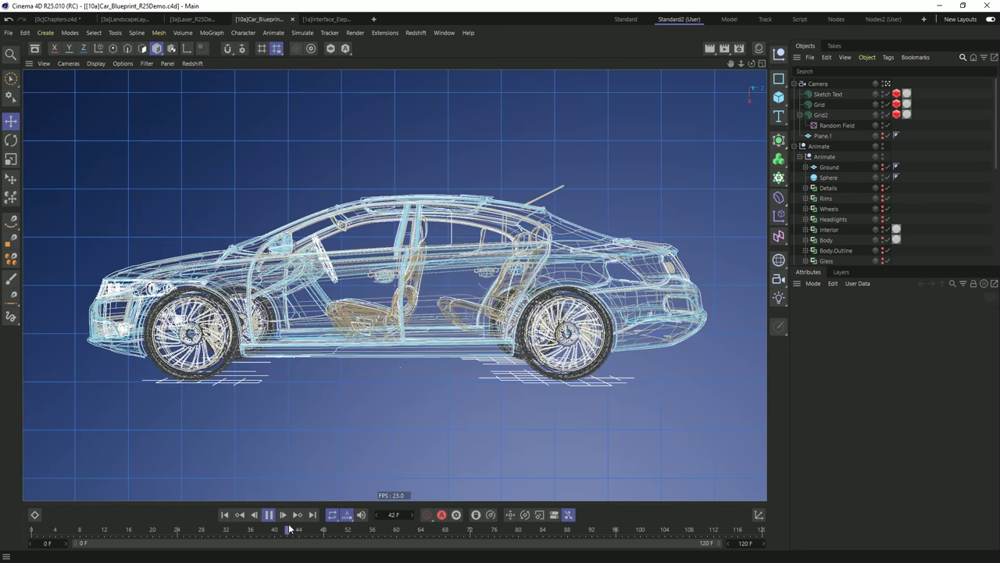
pyautogui.click(268, 514)
pyautogui.moveTo(398, 539); pyautogui.dragTo(762, 531)
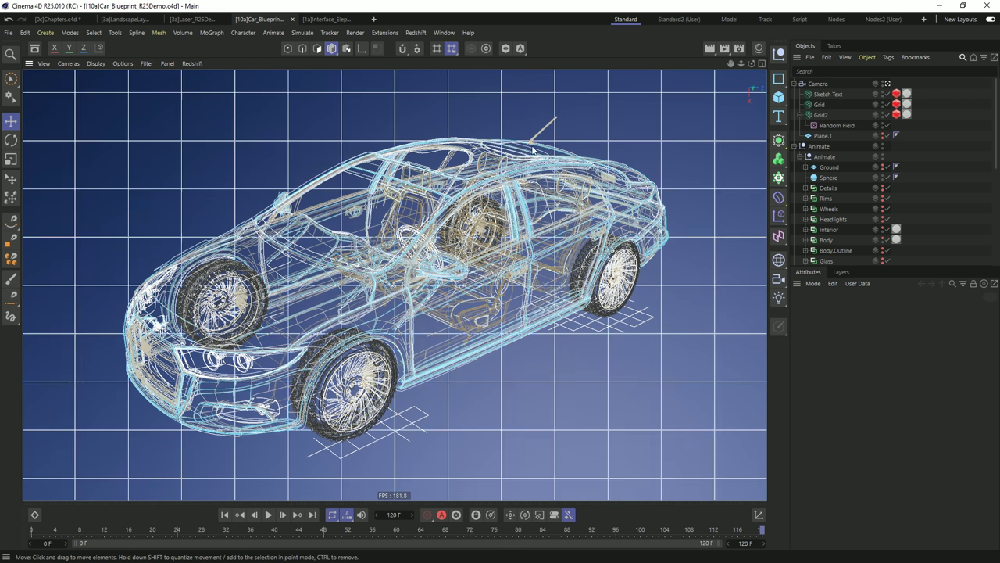
# - Select the Sketch Text object and switch between Polygon, Point and Edge modes, ending in Point mode
pyautogui.click(469, 113)
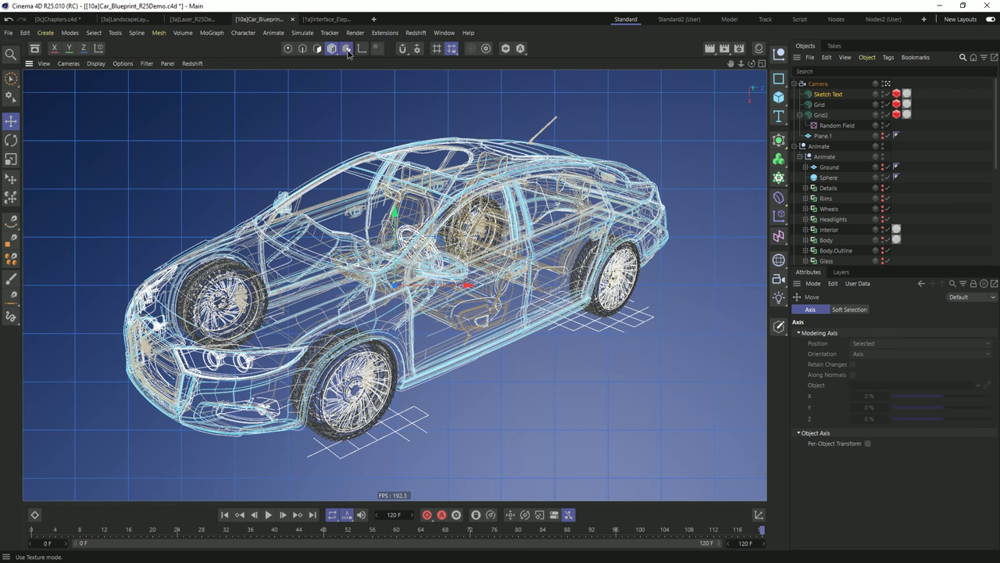
pyautogui.click(317, 50)
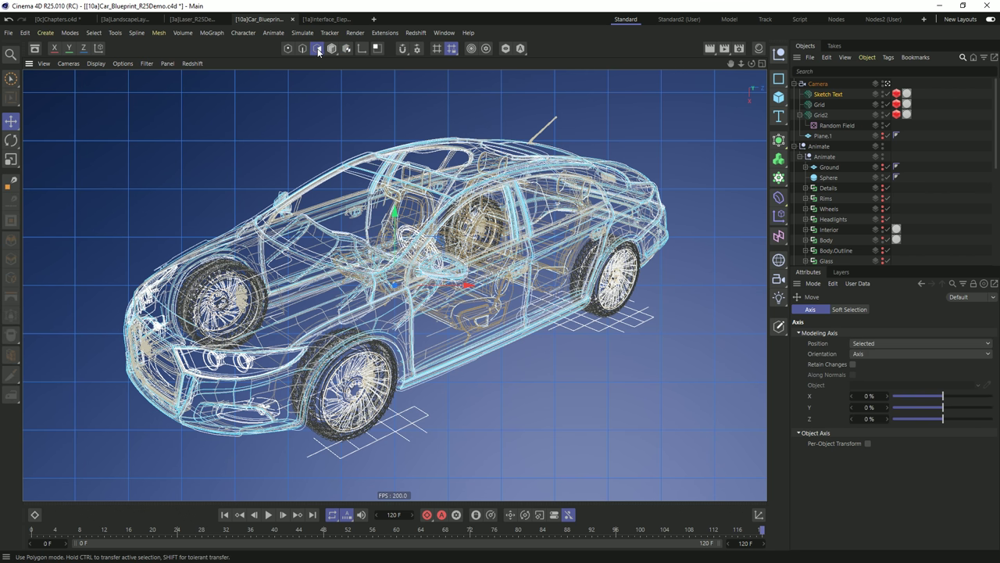
pyautogui.click(288, 49)
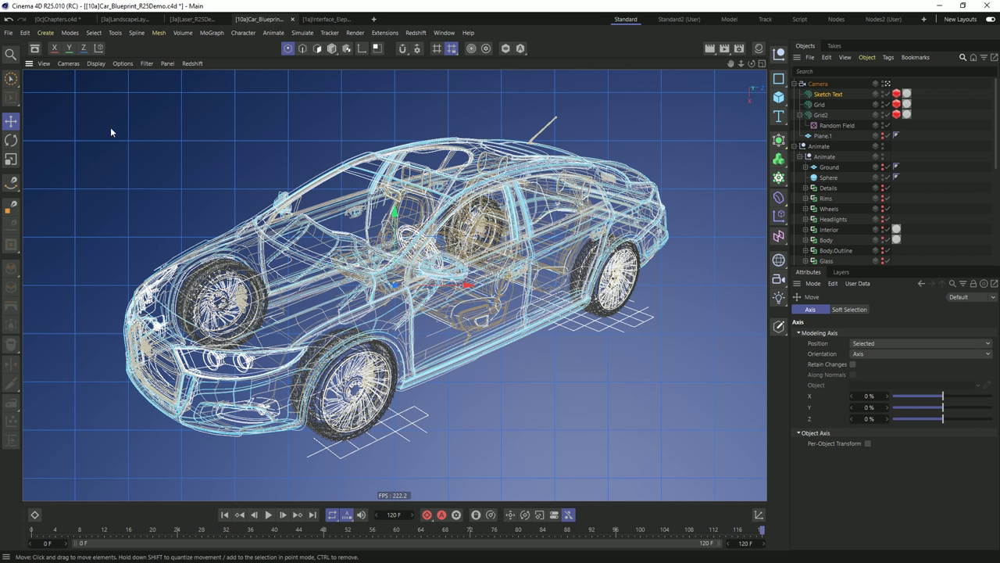
pyautogui.click(304, 50)
pyautogui.click(317, 50)
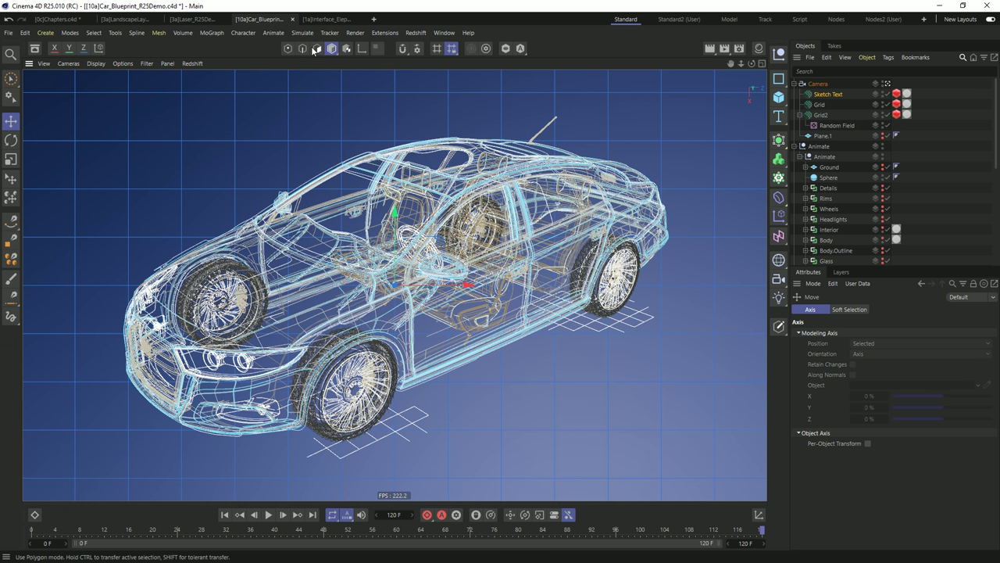
pyautogui.click(289, 50)
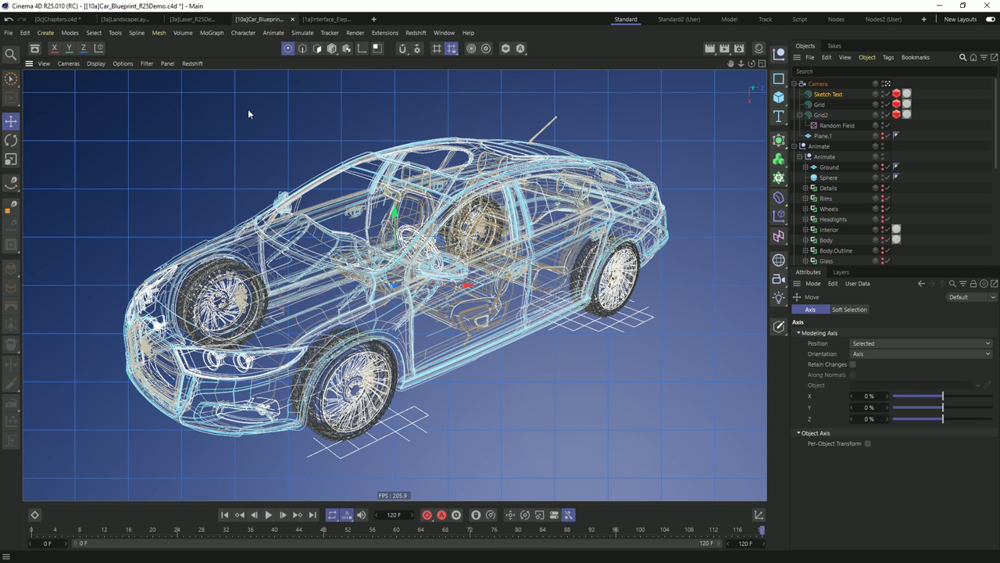
# - Draw a freehand spline stroke beside the car with the Sketch tool and undo it
pyautogui.moveTo(15, 182); pyautogui.dragTo(56, 219)
pyautogui.moveTo(225, 128)
pyautogui.mouseDown()
pyautogui.moveTo(117, 152)
pyautogui.moveTo(156, 192)
pyautogui.moveTo(203, 74)
pyautogui.moveTo(564, 108)
pyautogui.moveTo(579, 498)
pyautogui.moveTo(47, 400)
pyautogui.mouseUp()
pyautogui.hotkey('ctrl', 'z')
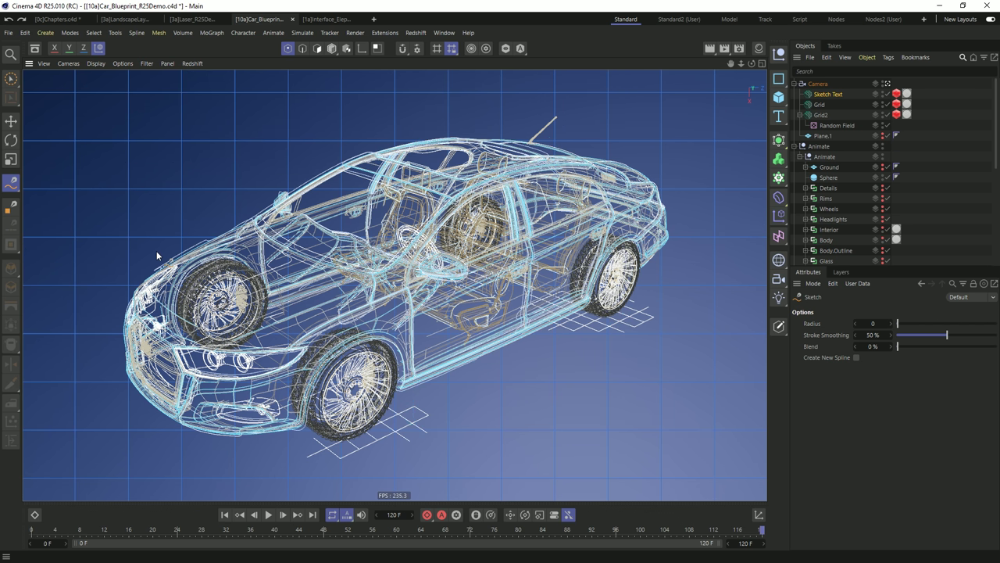
# - Draw a four-sided polygon above the car with the Polygon Pen and extend its edges into a strip of connected faces
pyautogui.click(11, 206)
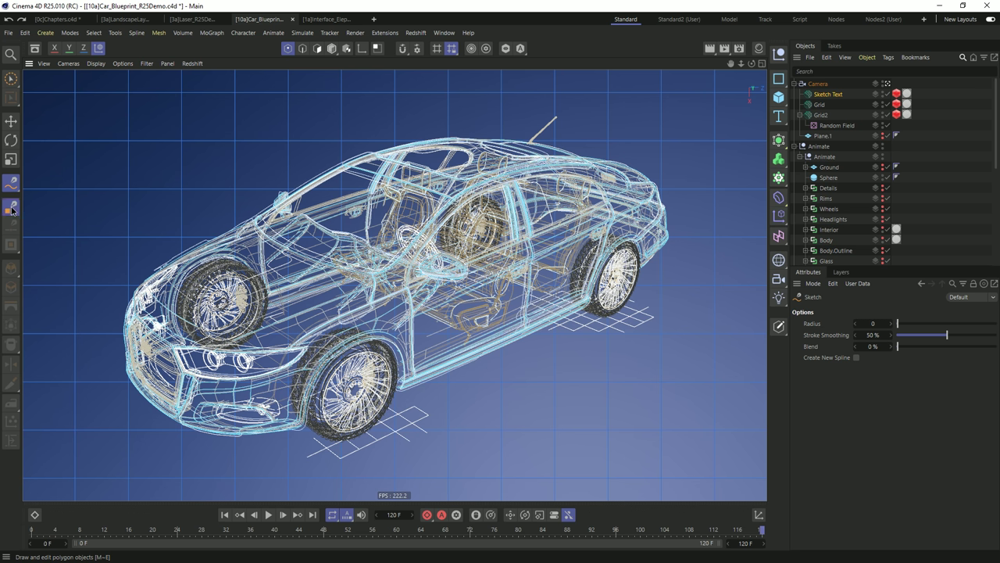
pyautogui.click(145, 103)
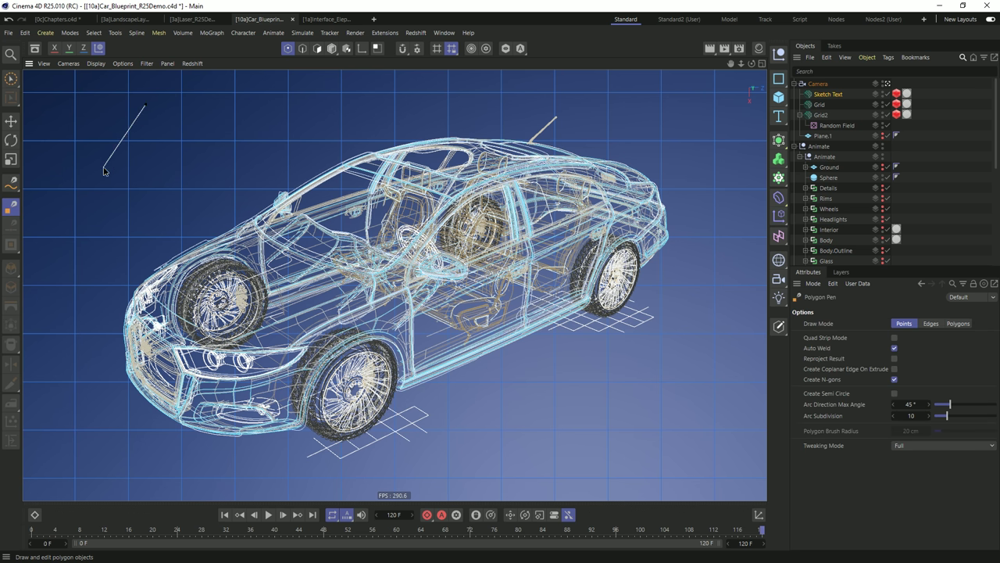
pyautogui.click(103, 166)
pyautogui.click(159, 208)
pyautogui.click(149, 105)
pyautogui.moveTo(153, 151); pyautogui.dragTo(762, 117)
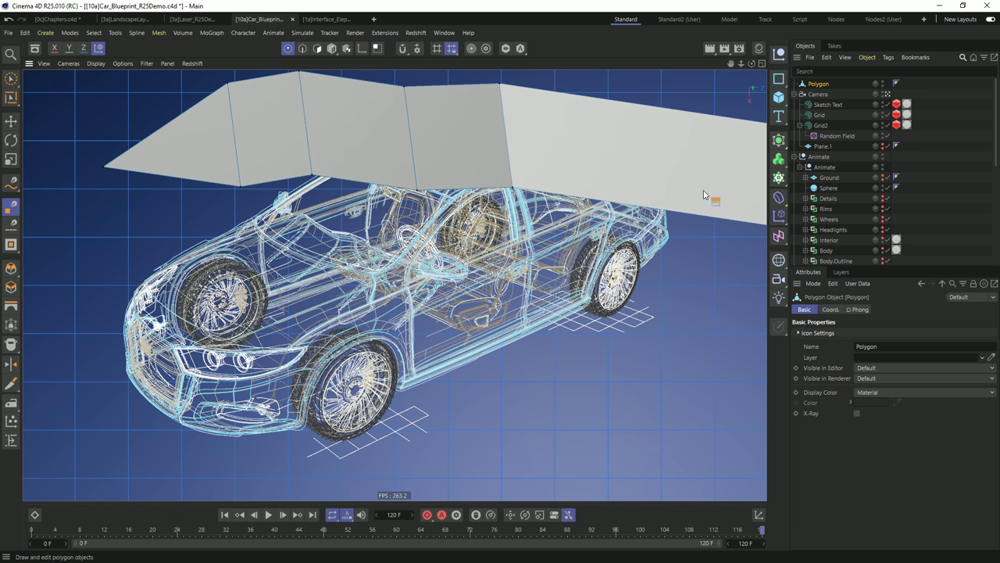
pyautogui.keyDown('ctrl'); pyautogui.moveTo(594, 200); pyautogui.dragTo(418, 194); pyautogui.keyUp('ctrl')
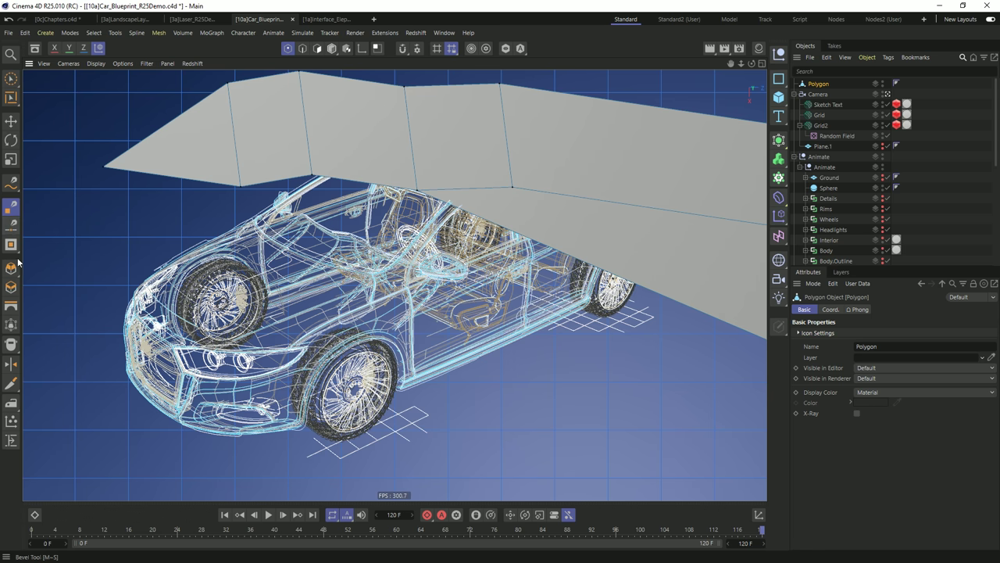
# - Reactivate the Polygon Pen and display the tool group containing Bevel, Chamfer and Round
pyautogui.press('m')
pyautogui.press('e')
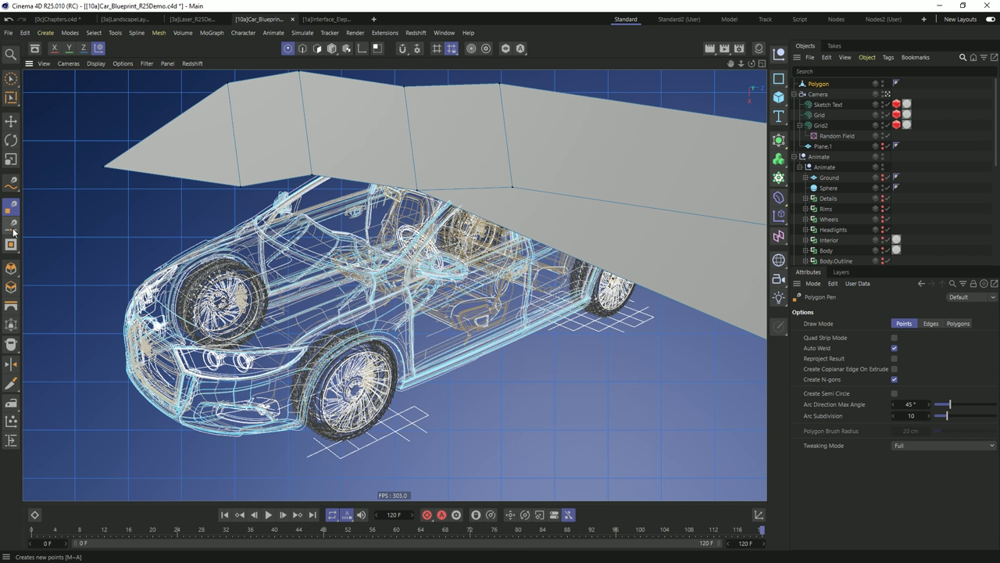
pyautogui.click(15, 274)
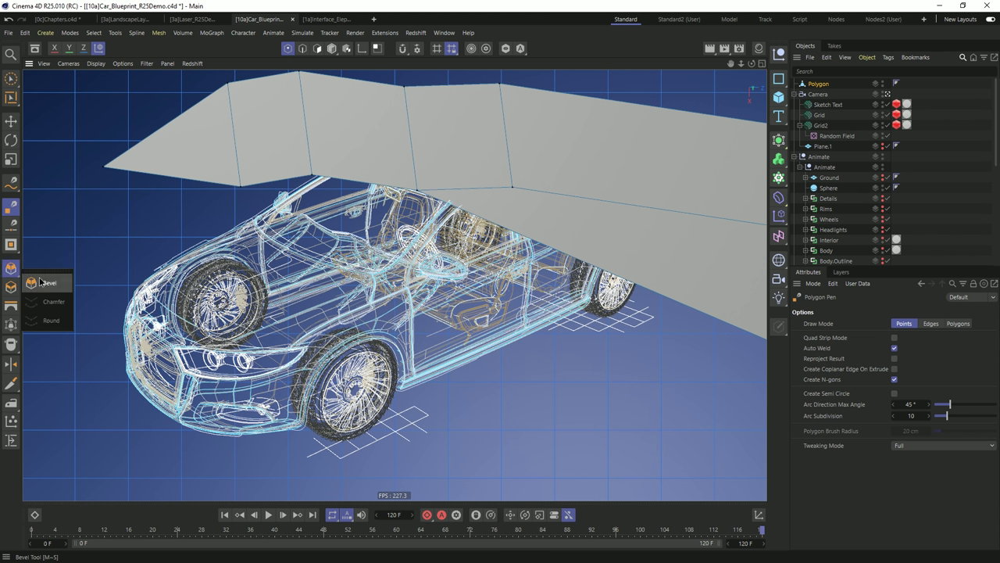
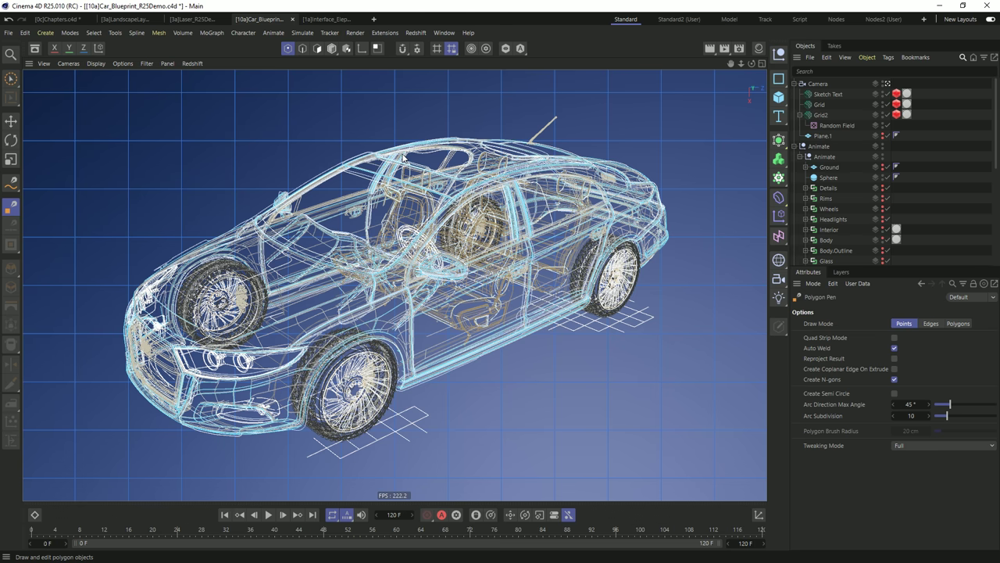
# - Create a new empty project and open the Command Manager for customizing palettes, moving its window over the viewport
pyautogui.click(373, 19)
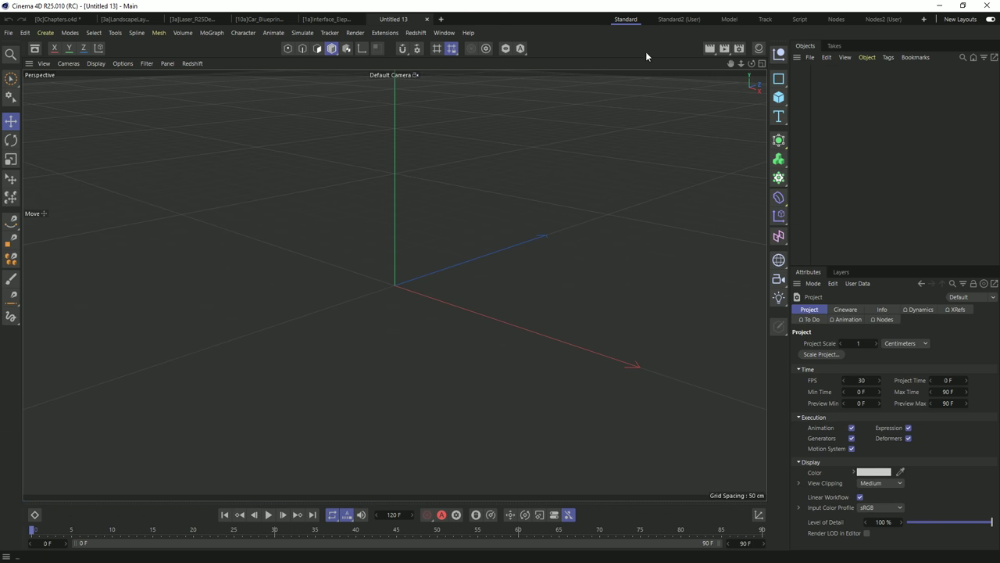
pyautogui.rightClick(419, 49)
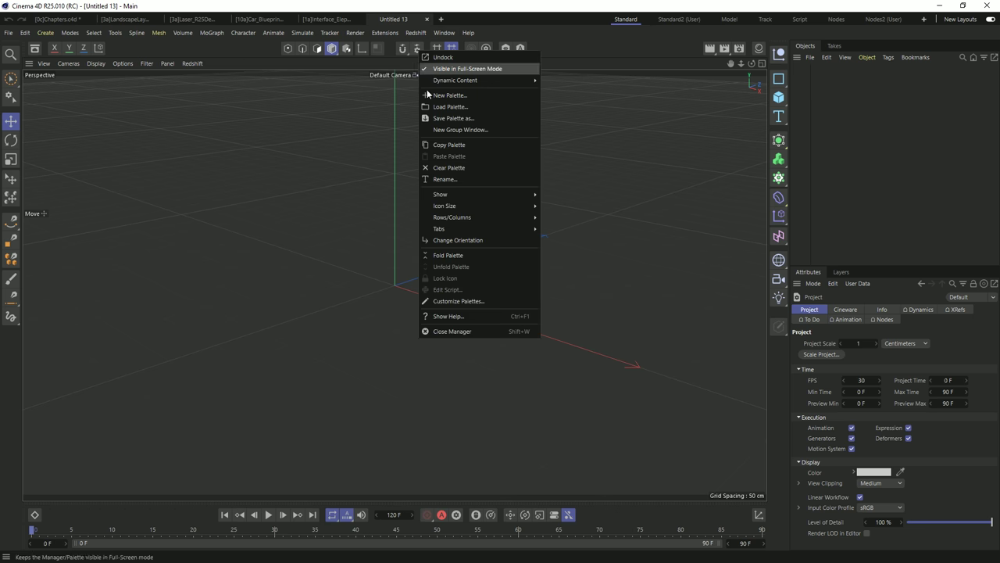
pyautogui.click(500, 300)
pyautogui.moveTo(573, 266); pyautogui.dragTo(340, 139)
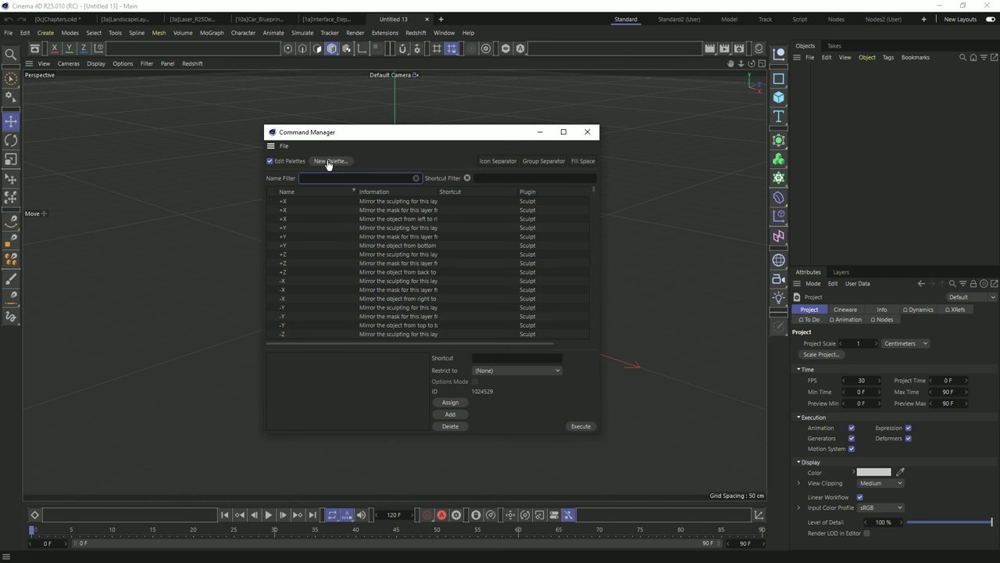
# - Create a new empty palette beside the Command Manager and switch to Polygon mode with Edit Palettes temporarily off
pyautogui.click(329, 161)
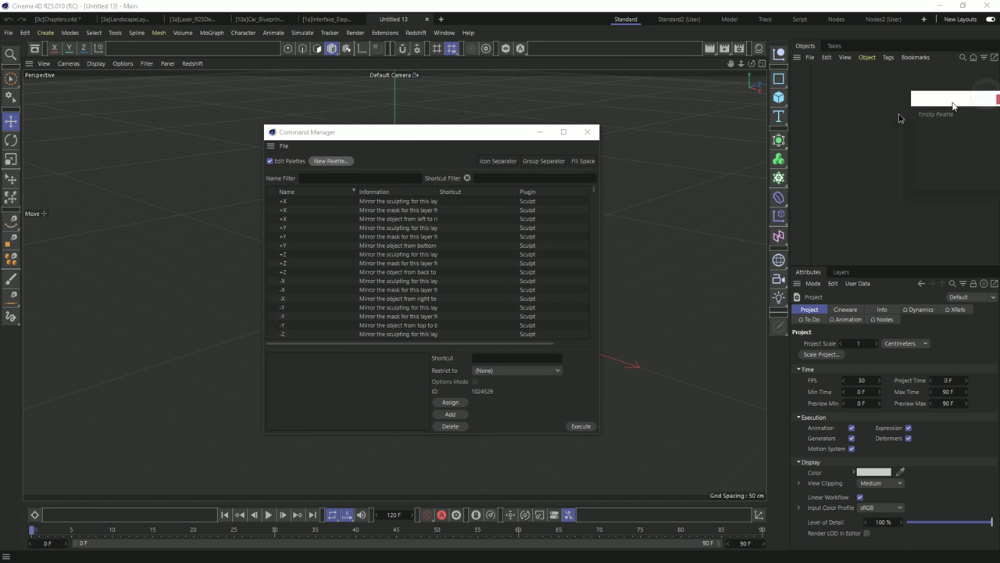
pyautogui.moveTo(953, 101); pyautogui.dragTo(167, 138)
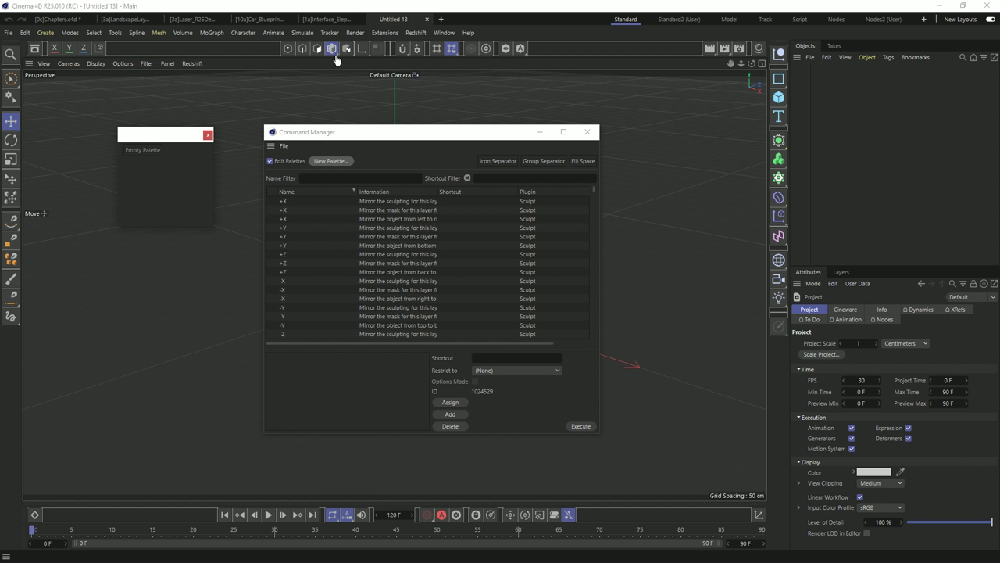
pyautogui.click(269, 161)
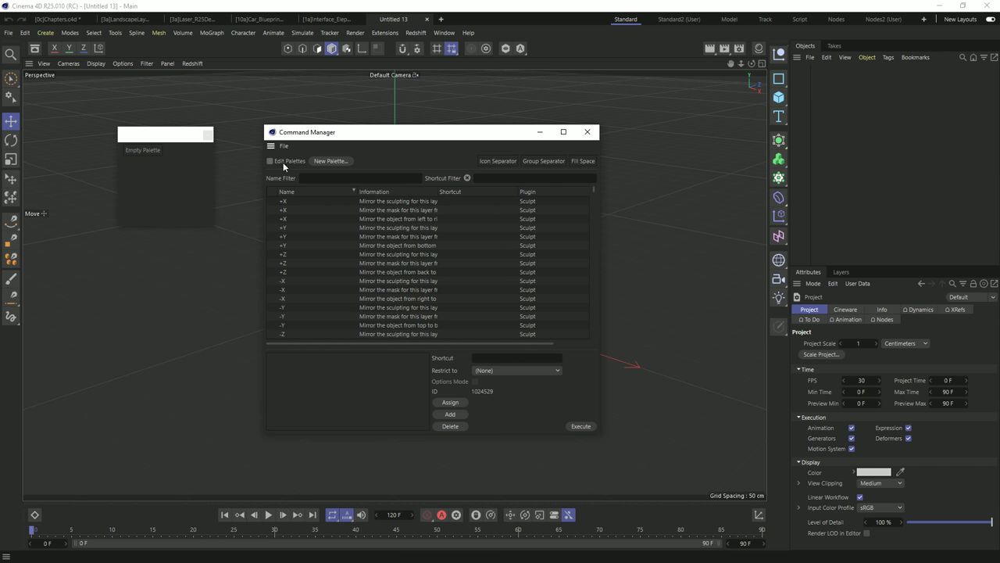
pyautogui.click(317, 49)
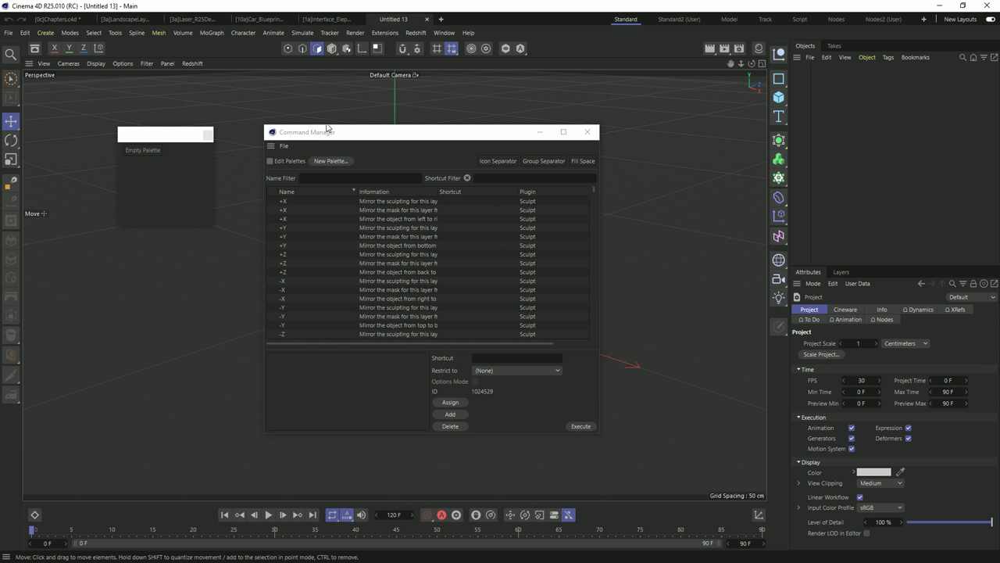
pyautogui.click(269, 161)
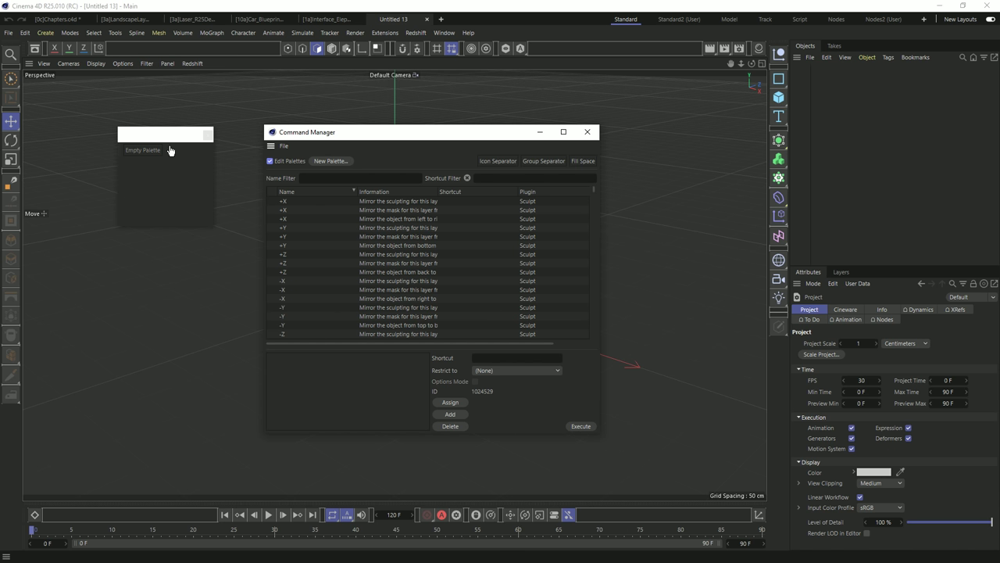
# - Filter the commands by "extru" and add the modeling Extrude command to the new palette
pyautogui.click(305, 178)
pyautogui.write('e')
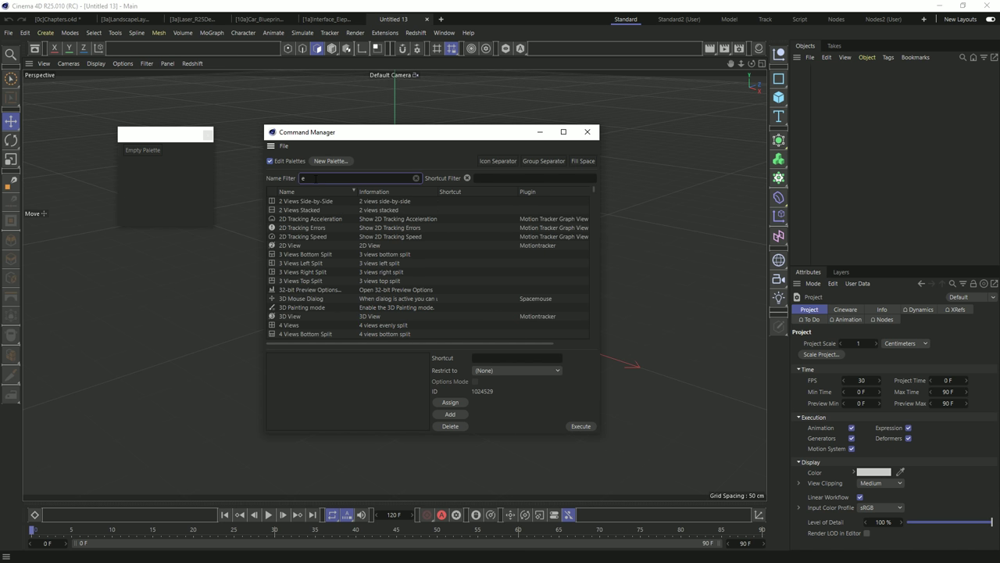
pyautogui.write('xtru')
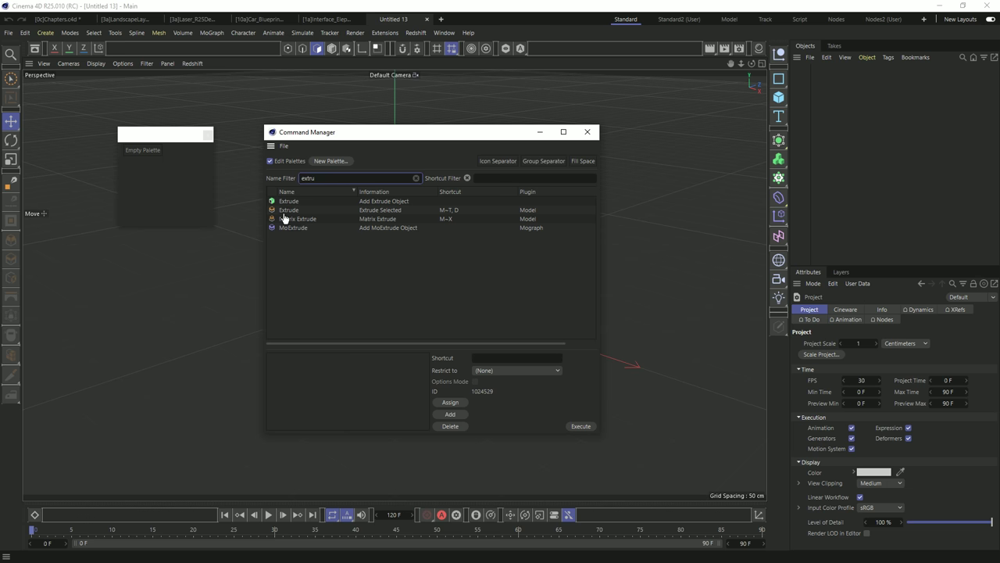
pyautogui.moveTo(278, 211); pyautogui.dragTo(133, 152)
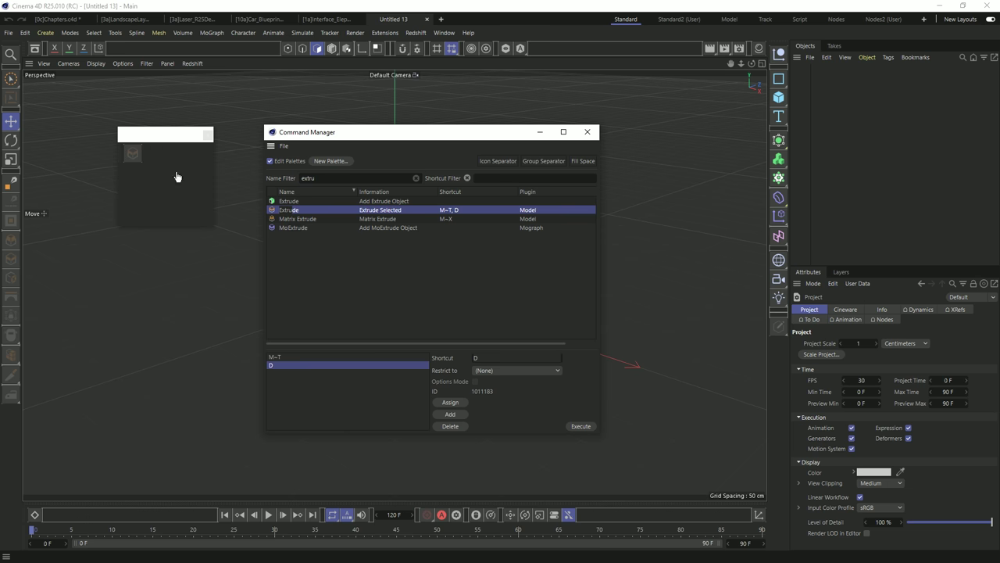
# - Filter the commands by "inset" and add the Inset command to the new palette beside Extrude
pyautogui.doubleClick(329, 178)
pyautogui.write('insetr')
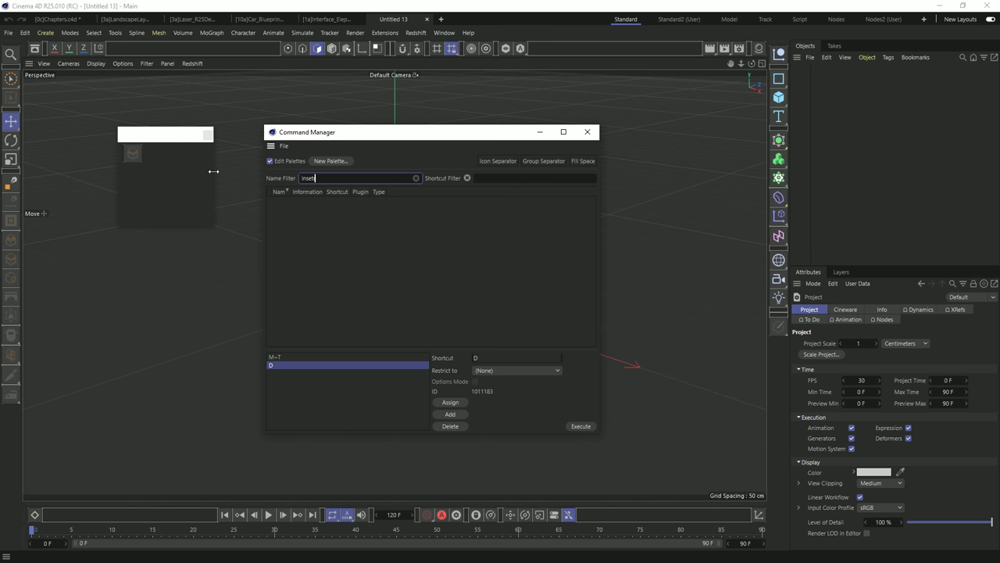
pyautogui.press('BackSpace')
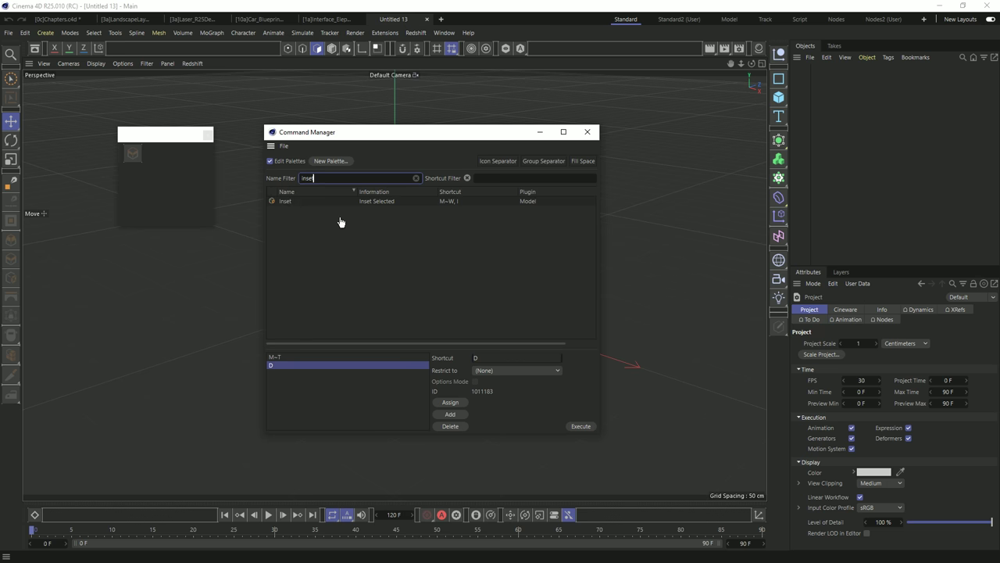
pyautogui.click(279, 203)
pyautogui.moveTo(279, 205); pyautogui.dragTo(145, 160)
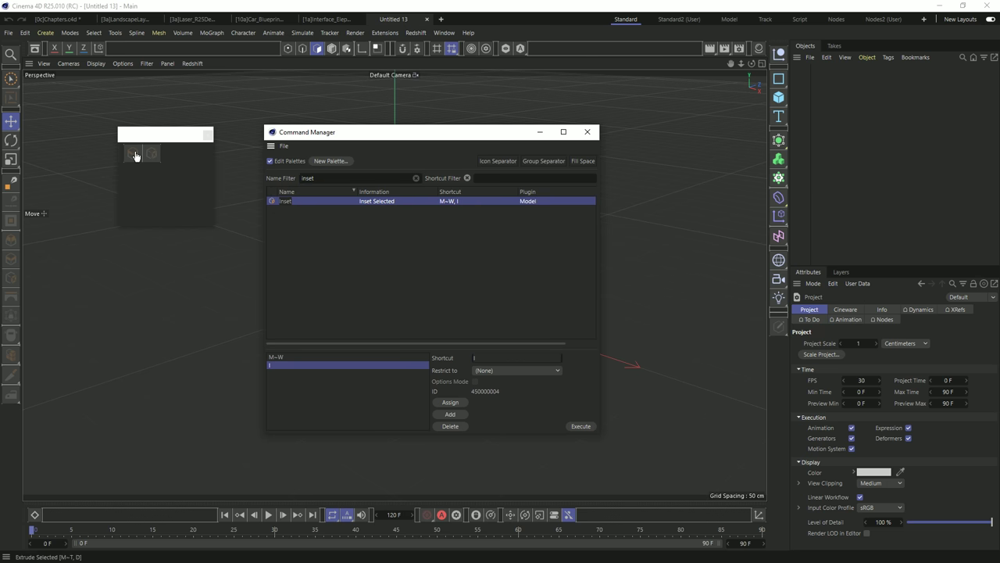
# - Set the new palette's Dynamic Content to Document Mode
pyautogui.click(164, 162)
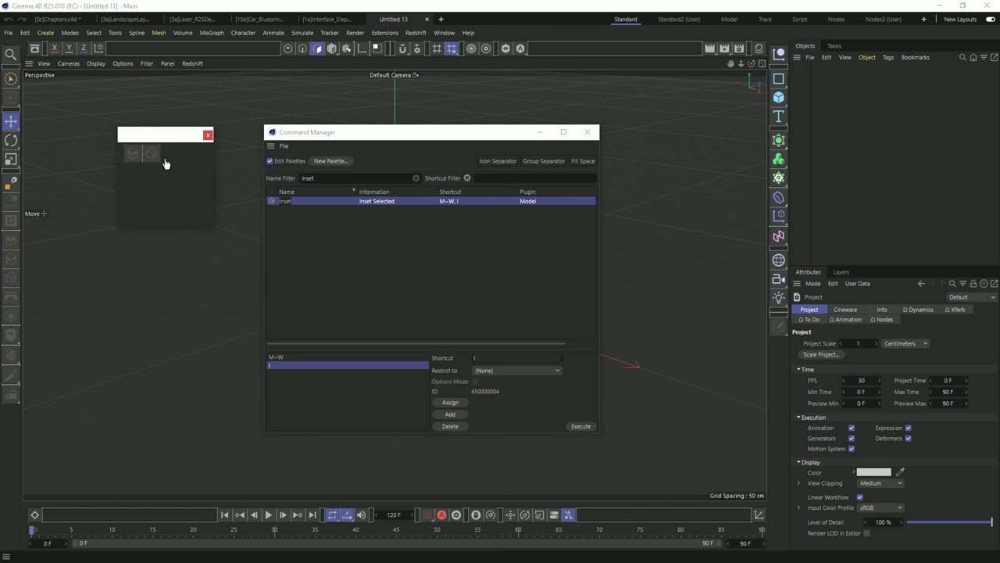
pyautogui.rightClick(133, 153)
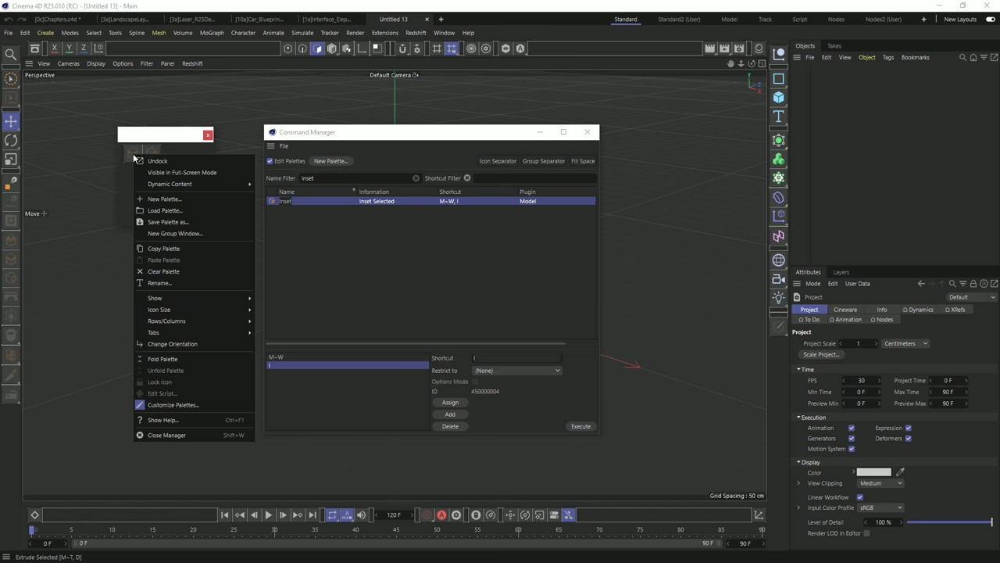
pyautogui.moveTo(168, 184)
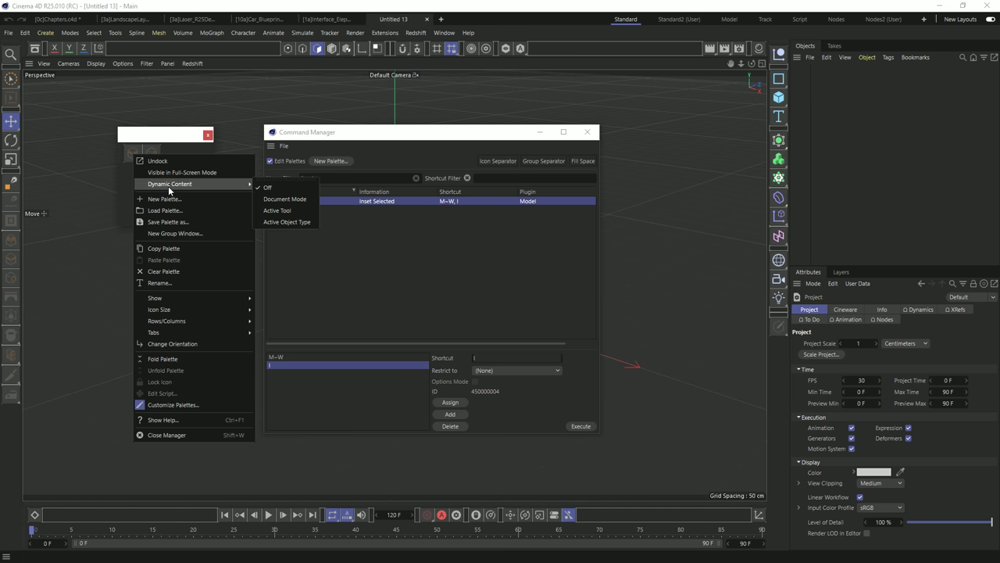
pyautogui.click(286, 200)
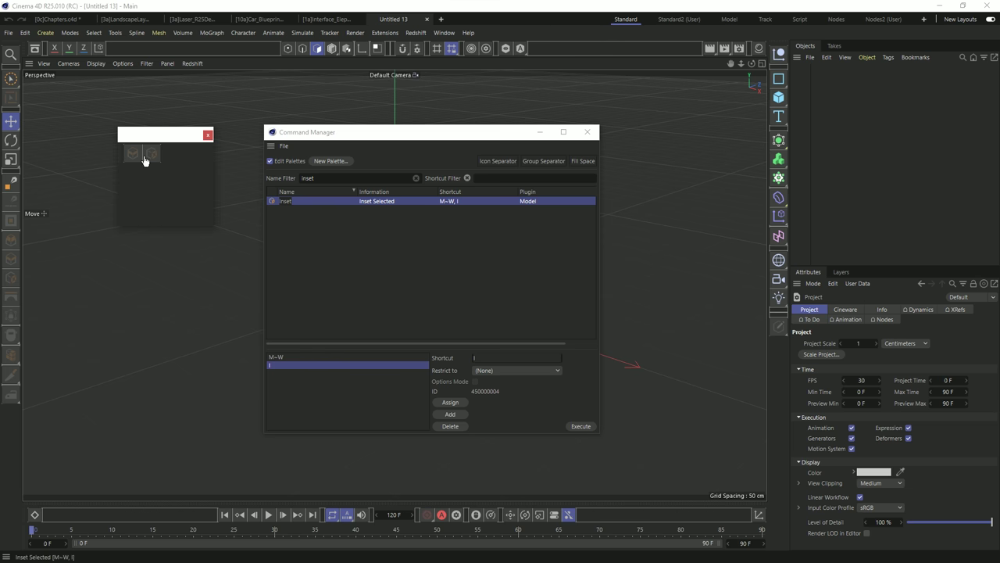
# - Switch to Edge mode with Edit Palettes temporarily off, and remove the Extrude and Inset commands from the floating palette
pyautogui.click(270, 161)
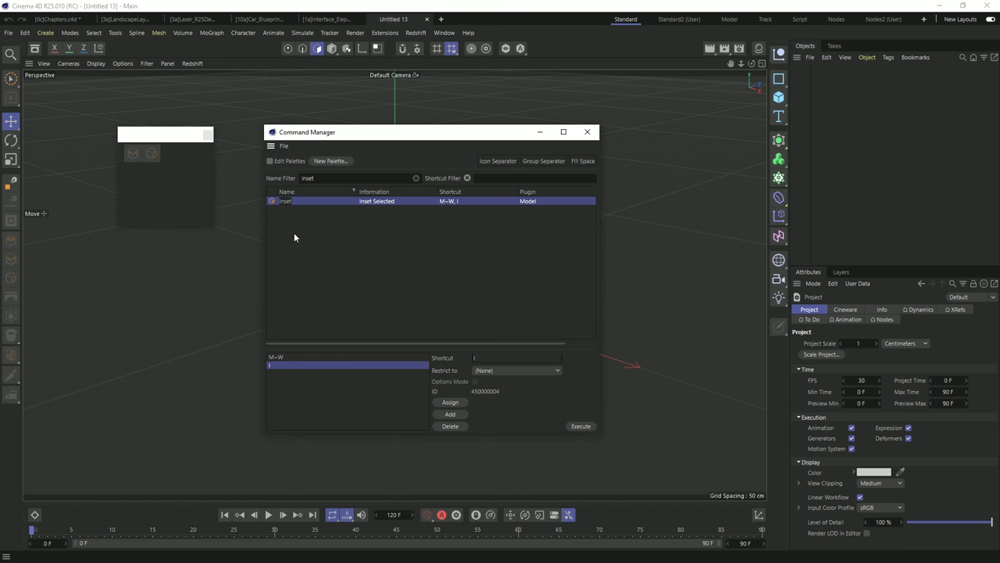
pyautogui.click(303, 49)
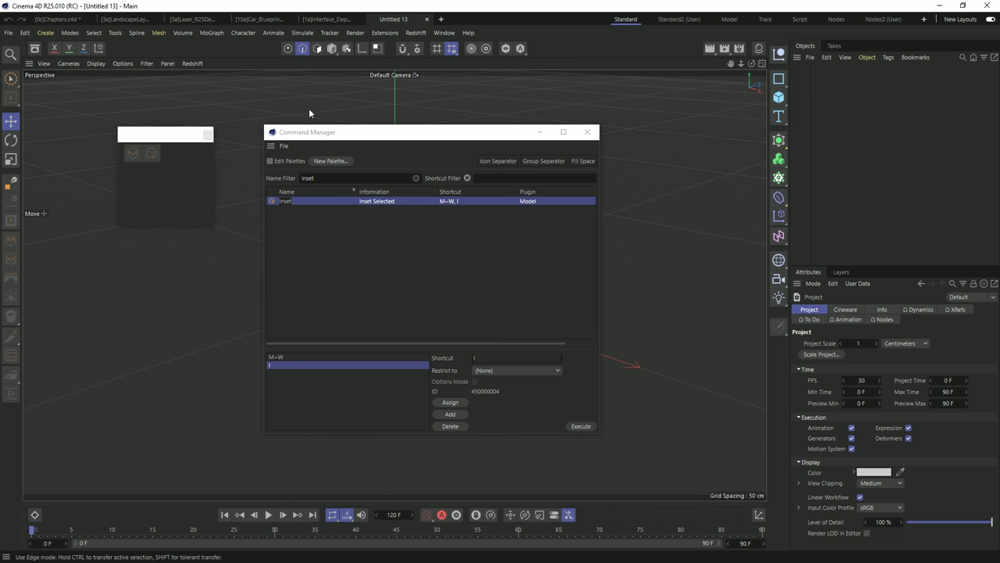
pyautogui.click(271, 161)
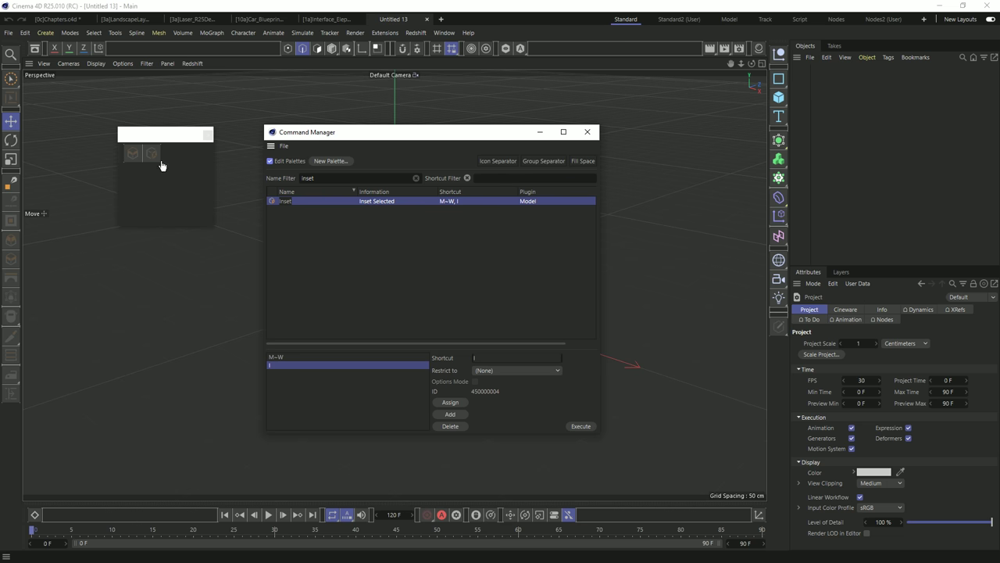
pyautogui.click(134, 157)
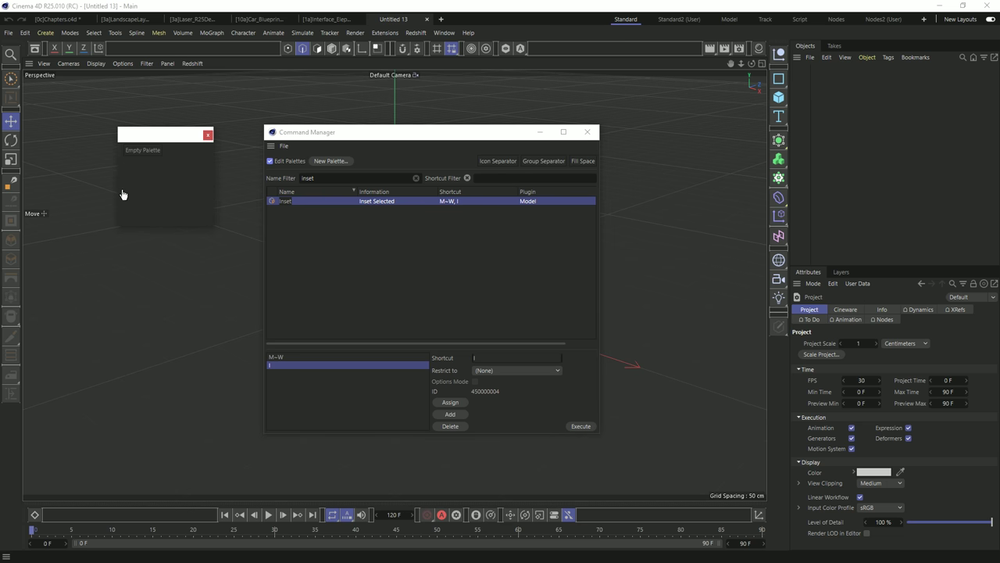
# - Filter the commands by "edge" and add the Edge Cut command to the empty palette
pyautogui.click(244, 191)
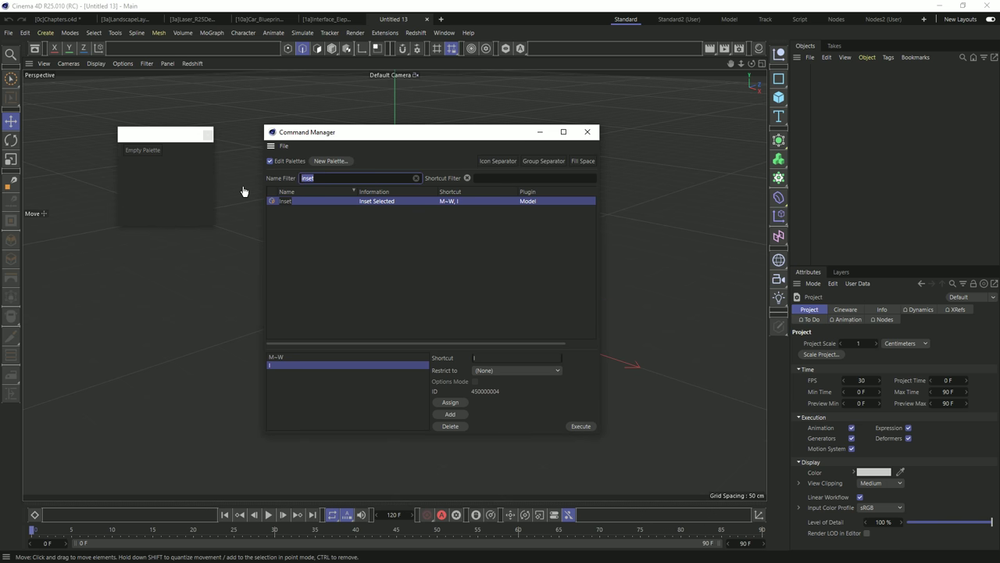
pyautogui.write('edg')
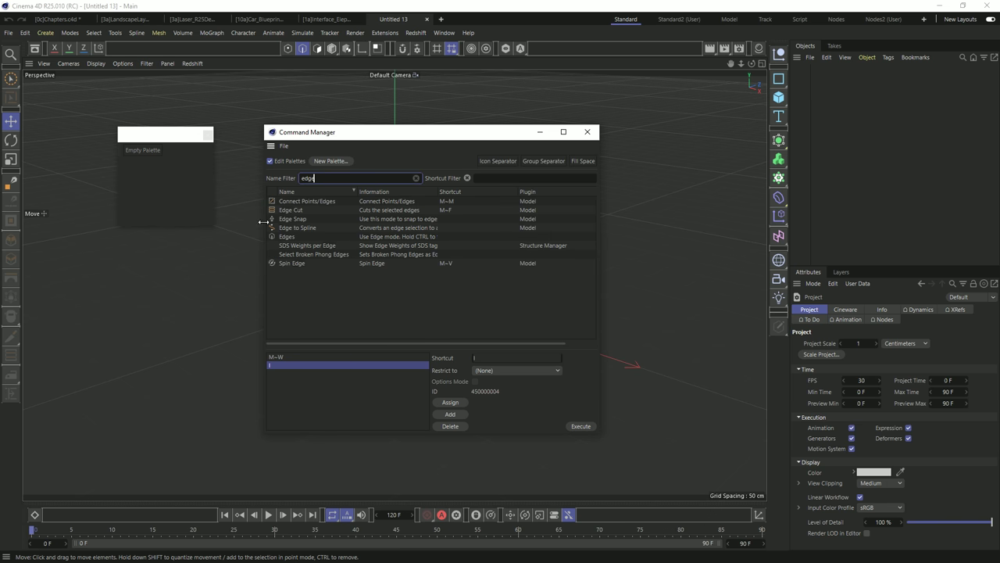
pyautogui.write('e')
pyautogui.moveTo(275, 216); pyautogui.dragTo(134, 152)
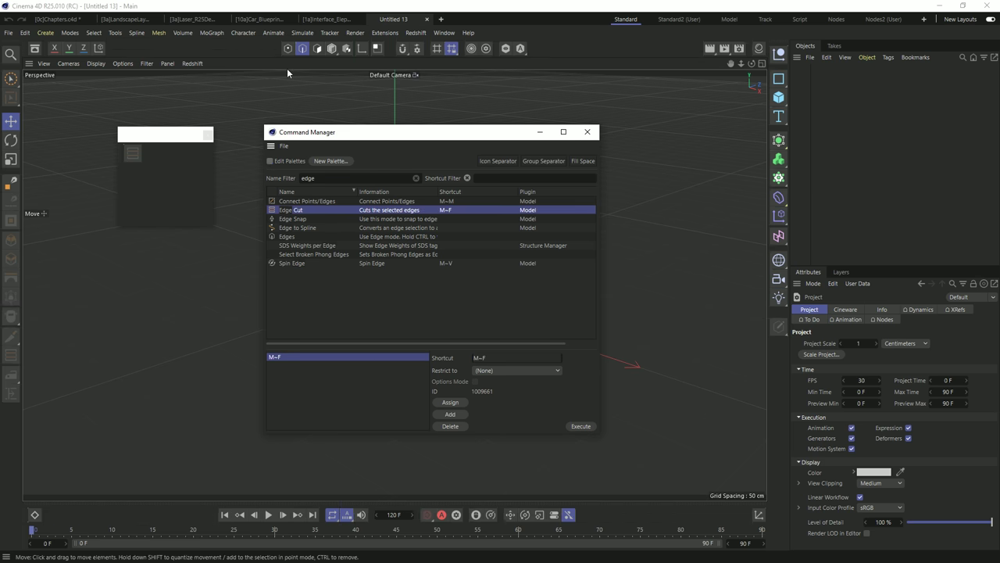
# - In Point mode, replace Edge Cut in the palette with the Iron command found by filtering "iron", and turn Edit Palettes off
pyautogui.click(272, 166)
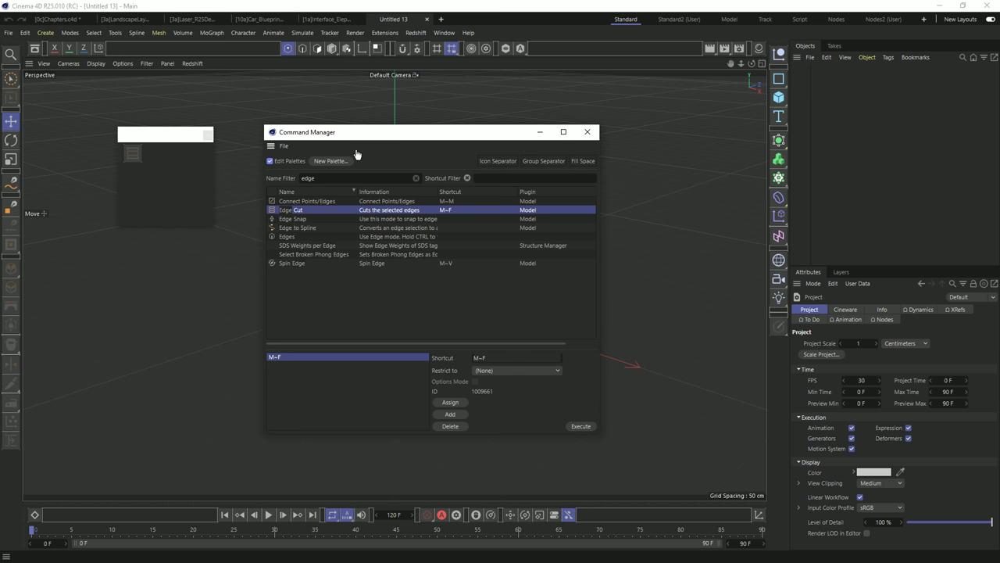
pyautogui.moveTo(135, 157); pyautogui.dragTo(149, 234)
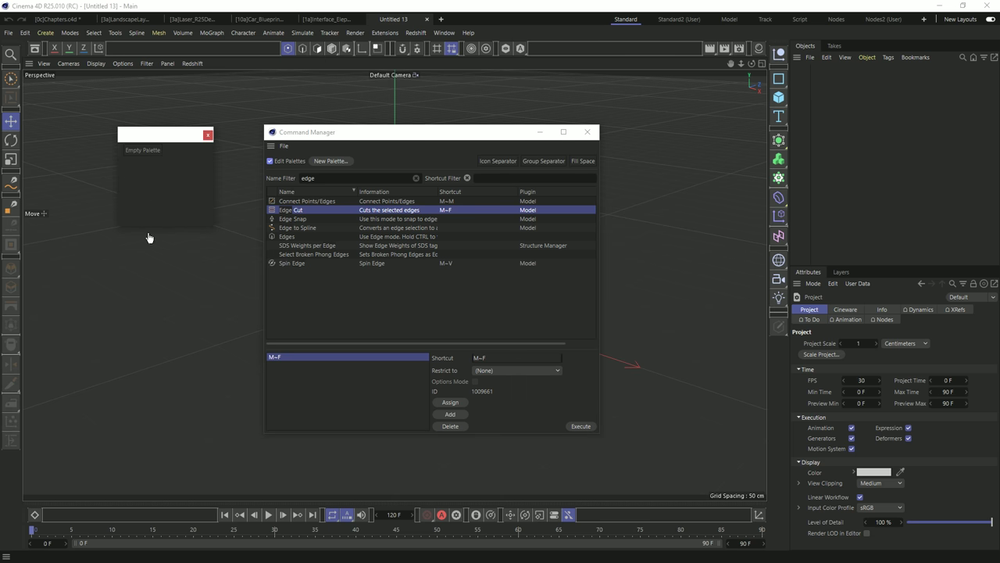
pyautogui.click(307, 178)
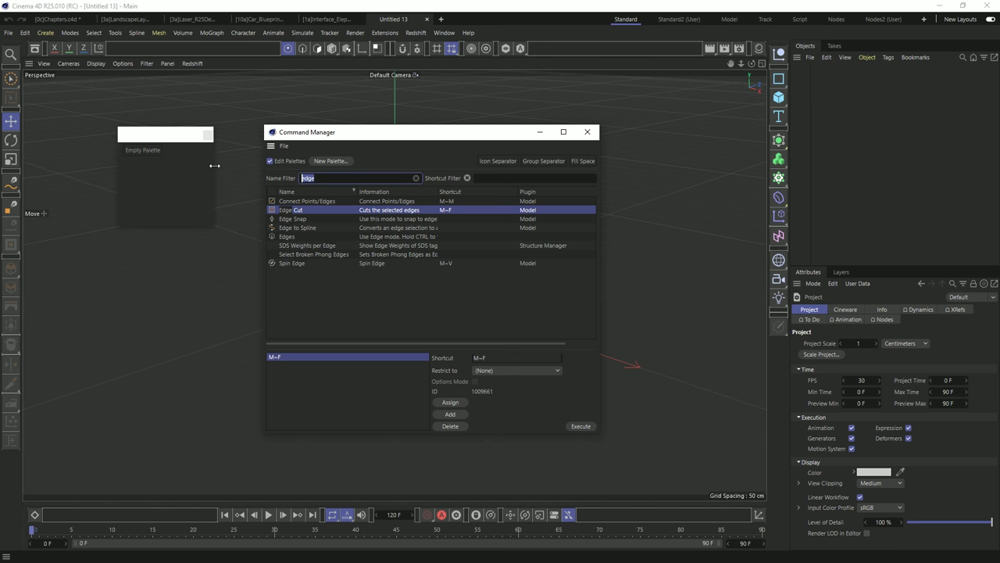
pyautogui.write('iron')
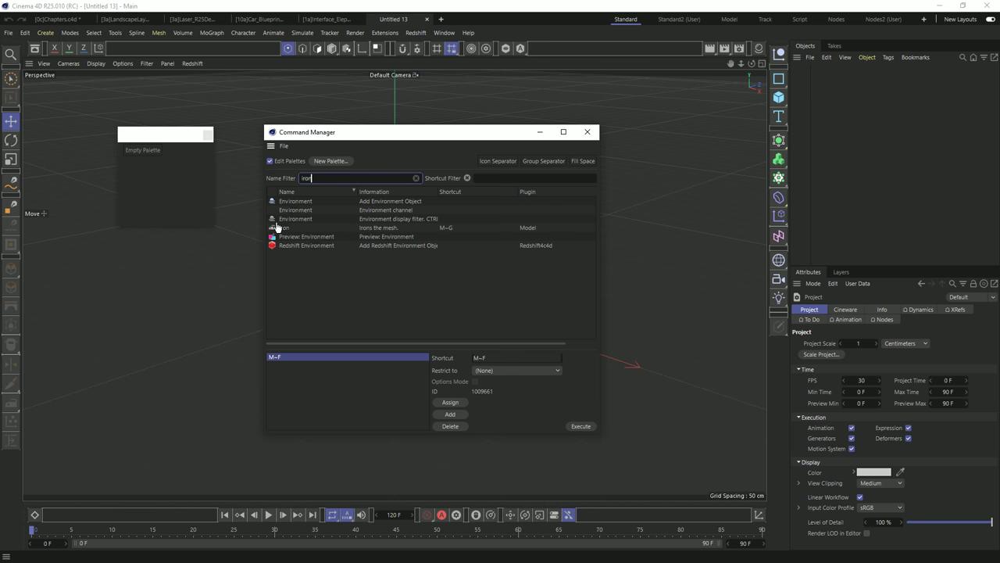
pyautogui.moveTo(284, 228); pyautogui.dragTo(131, 154)
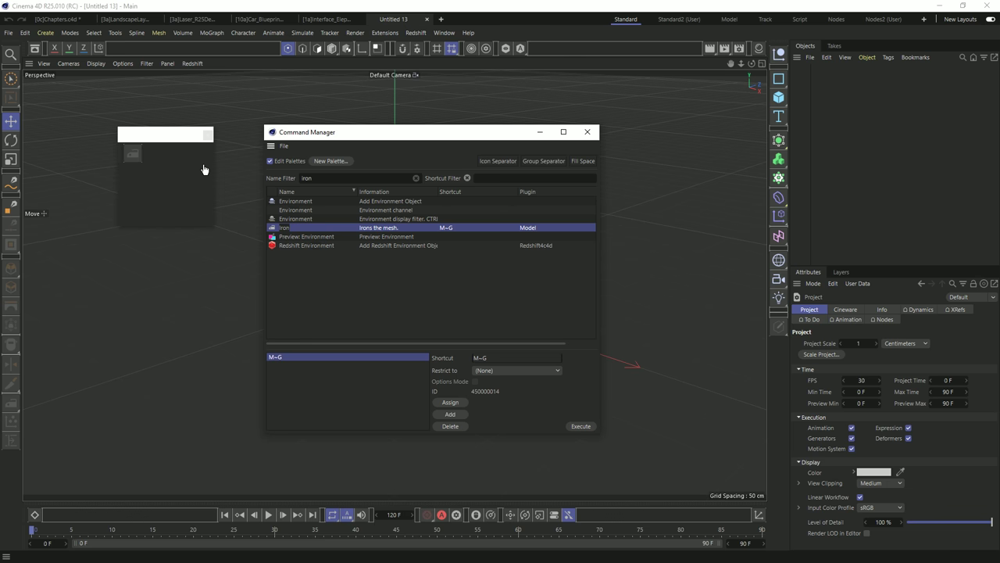
pyautogui.click(269, 161)
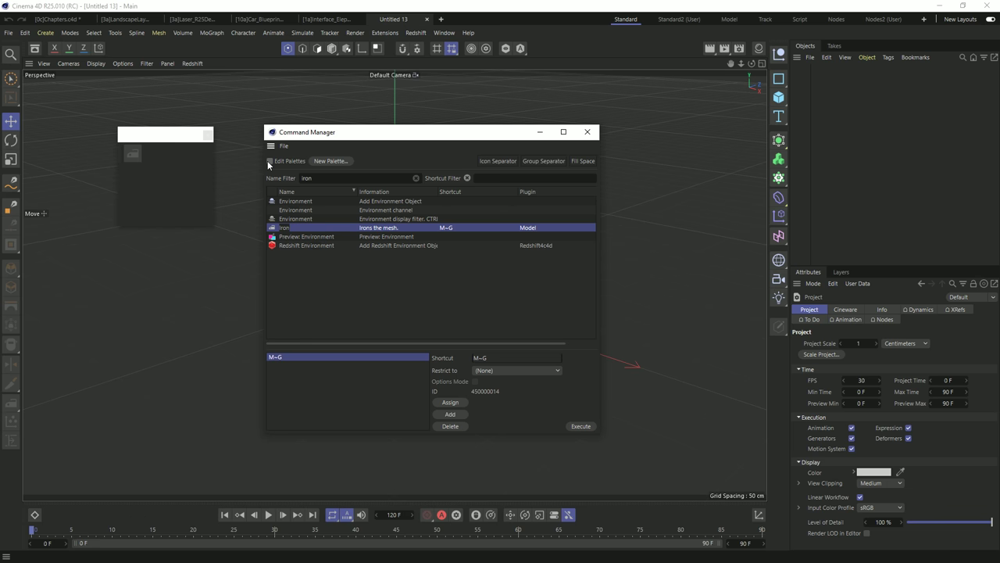
# - Move the floating palette away from the Command Manager and change its orientation
pyautogui.moveTo(141, 137); pyautogui.dragTo(170, 118)
pyautogui.rightClick(161, 136)
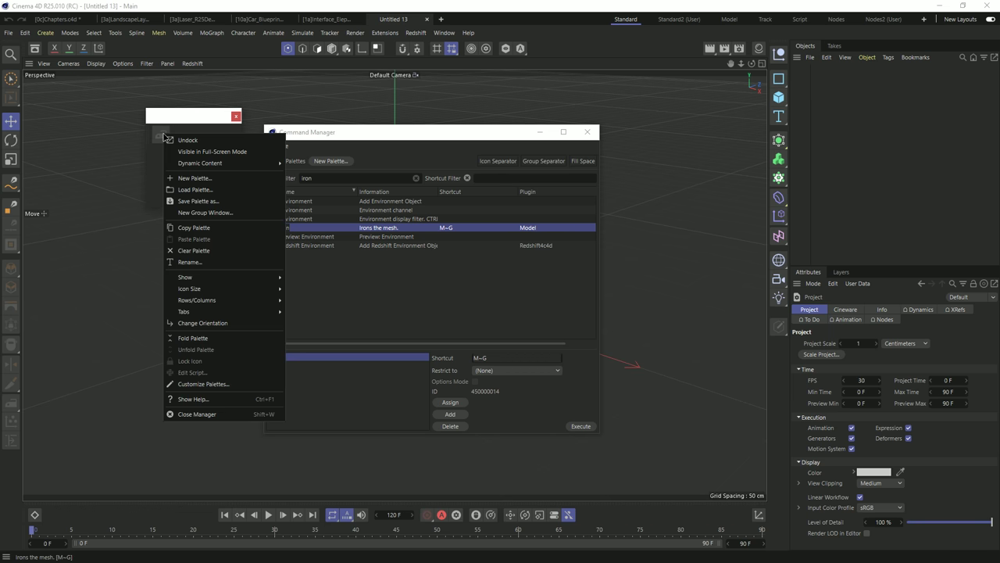
pyautogui.click(200, 327)
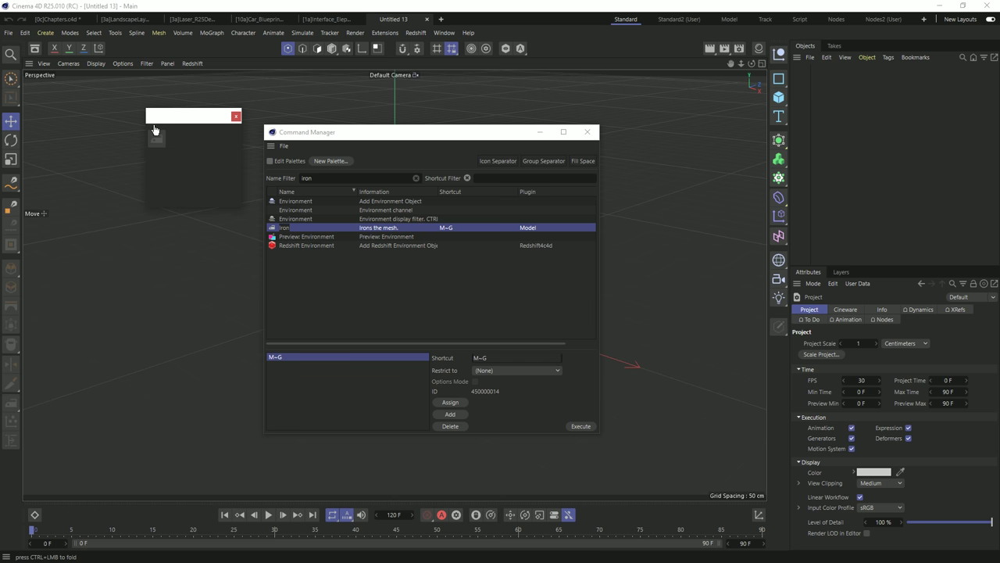
# - Dock the custom palette above the object creation palette, change its orientation to vertical, and close the Command Manager
pyautogui.moveTo(155, 130); pyautogui.dragTo(770, 74)
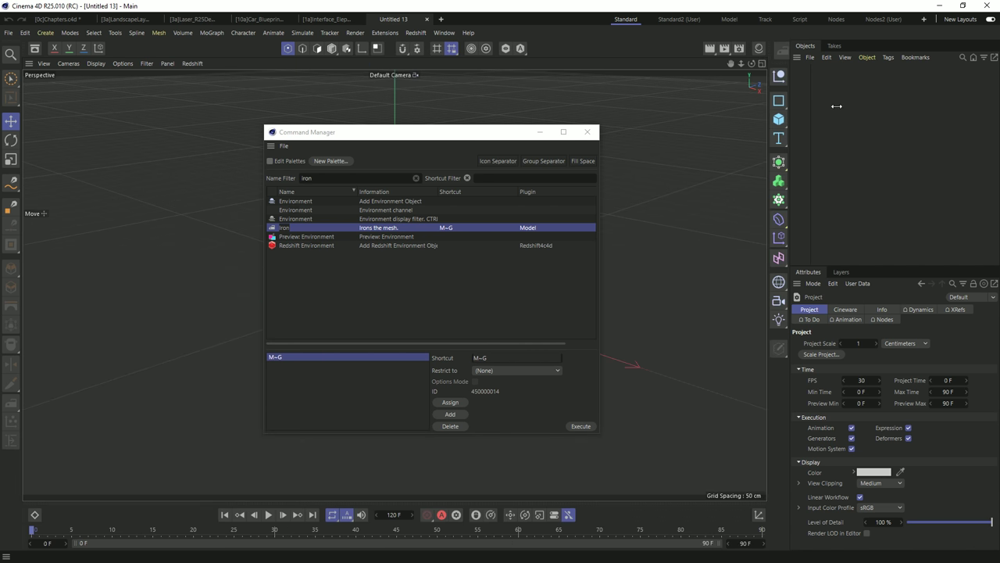
pyautogui.click(775, 50)
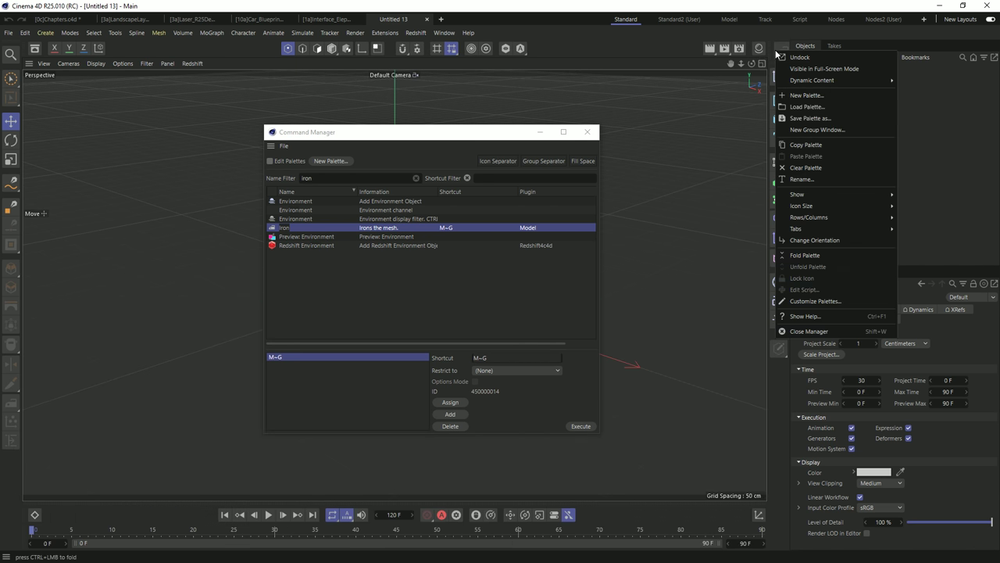
pyautogui.click(819, 241)
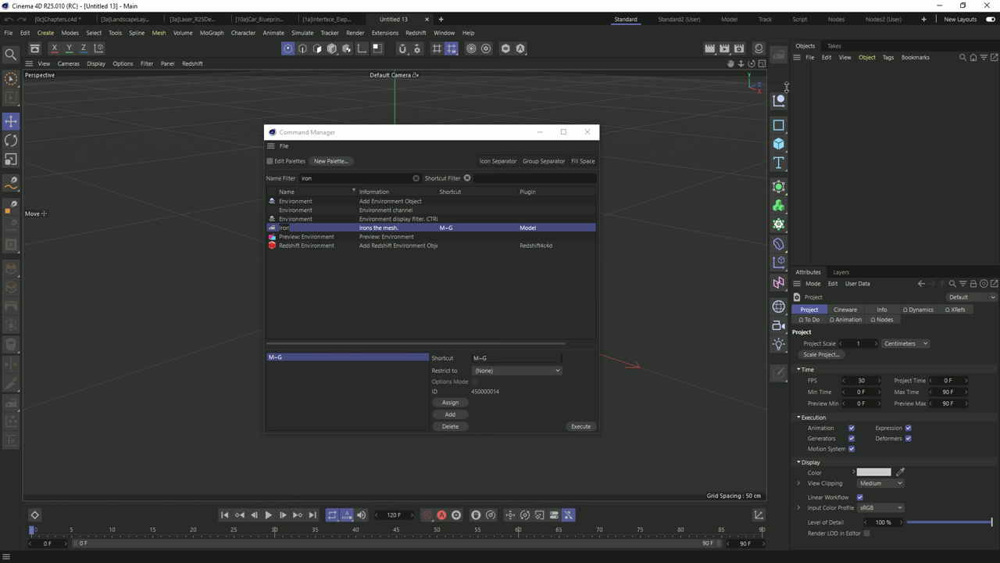
pyautogui.click(579, 133)
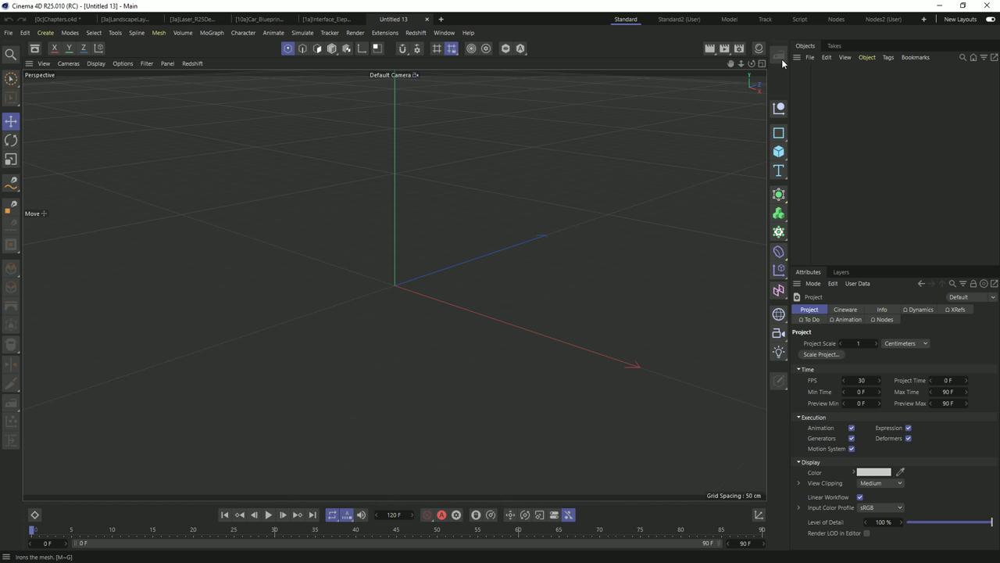
# - Switch to Edge mode and on to Polygon mode to check the docked palette's dynamic content
pyautogui.click(303, 50)
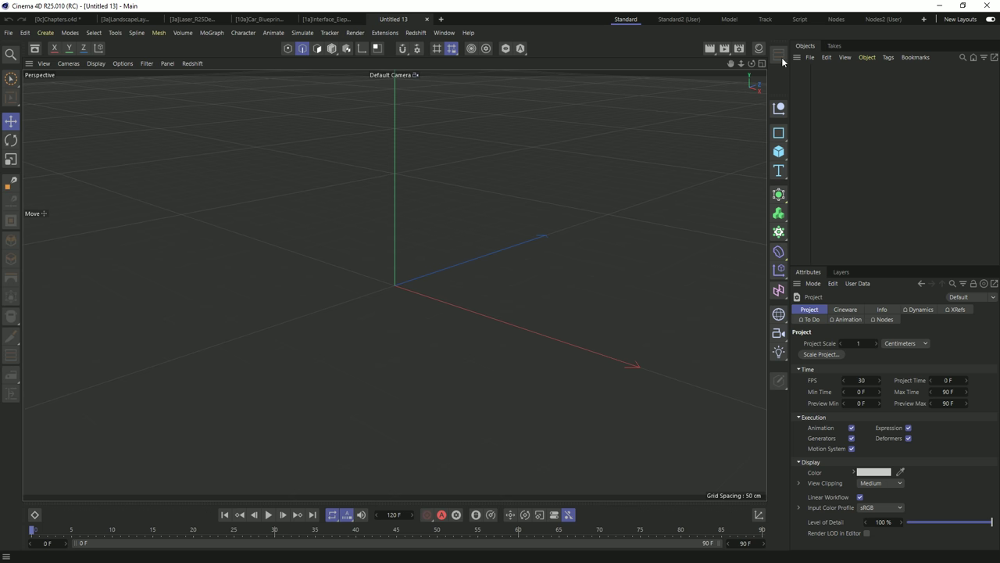
pyautogui.click(317, 49)
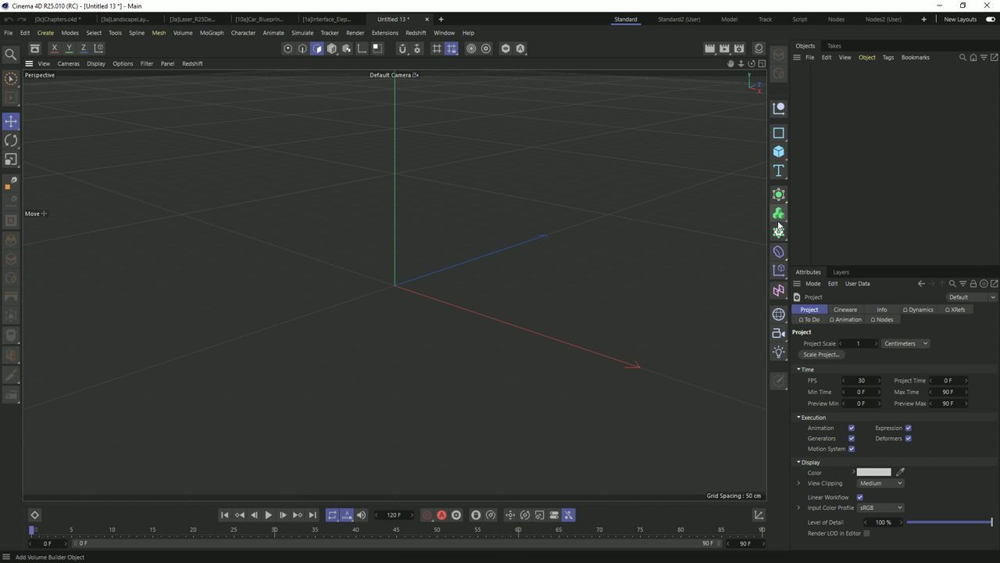
# - Search the Asset Browser for "eleph" and open the Command Manager for palette customization
pyautogui.click(34, 48)
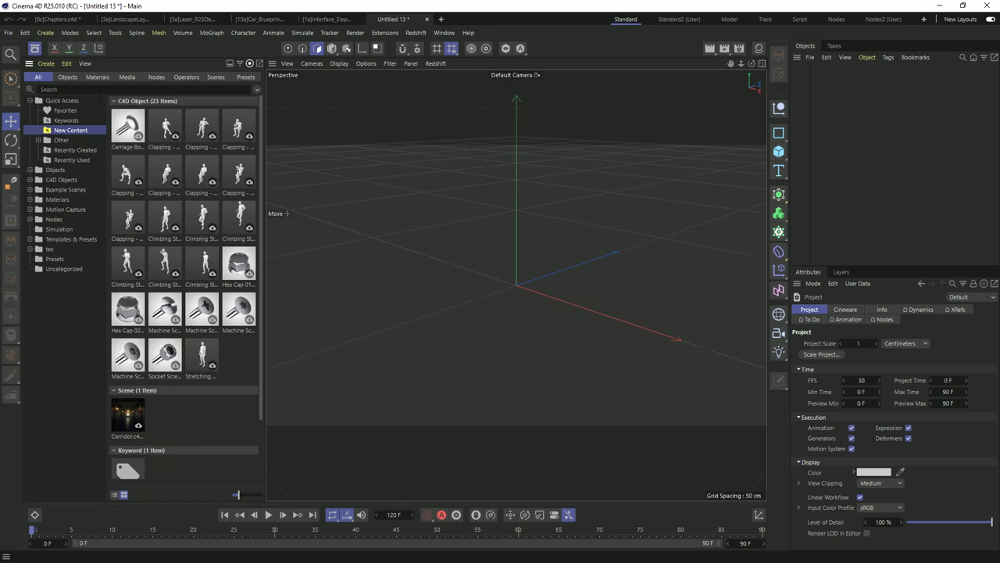
pyautogui.write('eleph')
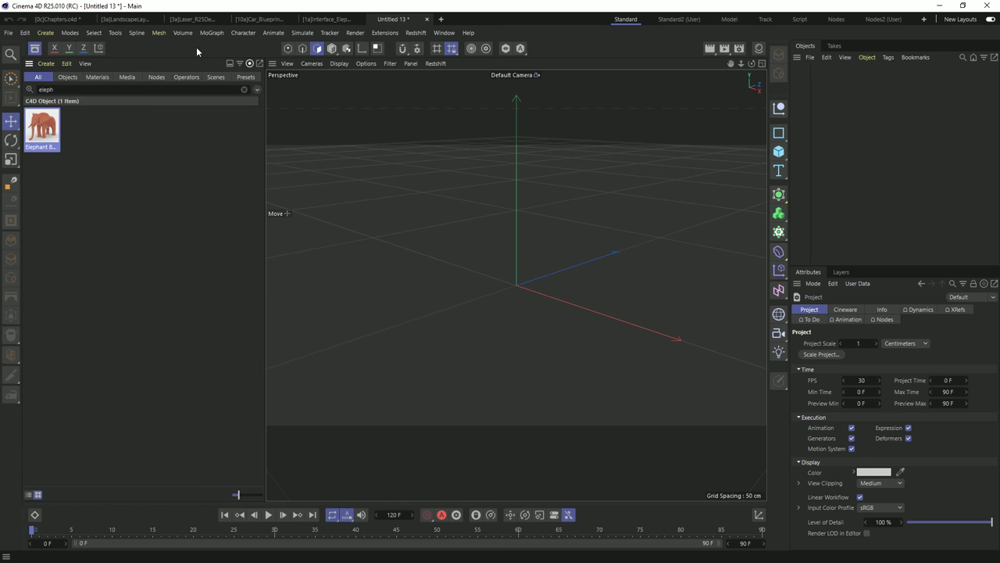
pyautogui.rightClick(231, 48)
pyautogui.click(290, 311)
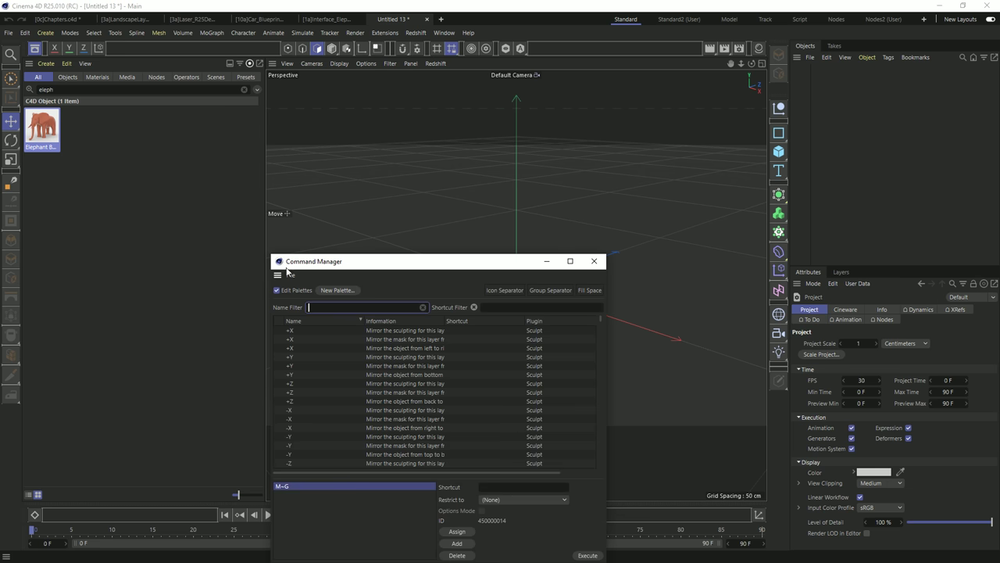
# - Add the elephant asset to the end of the mode and snapping palette above the viewport, and remove it again
pyautogui.moveTo(52, 114); pyautogui.dragTo(529, 50)
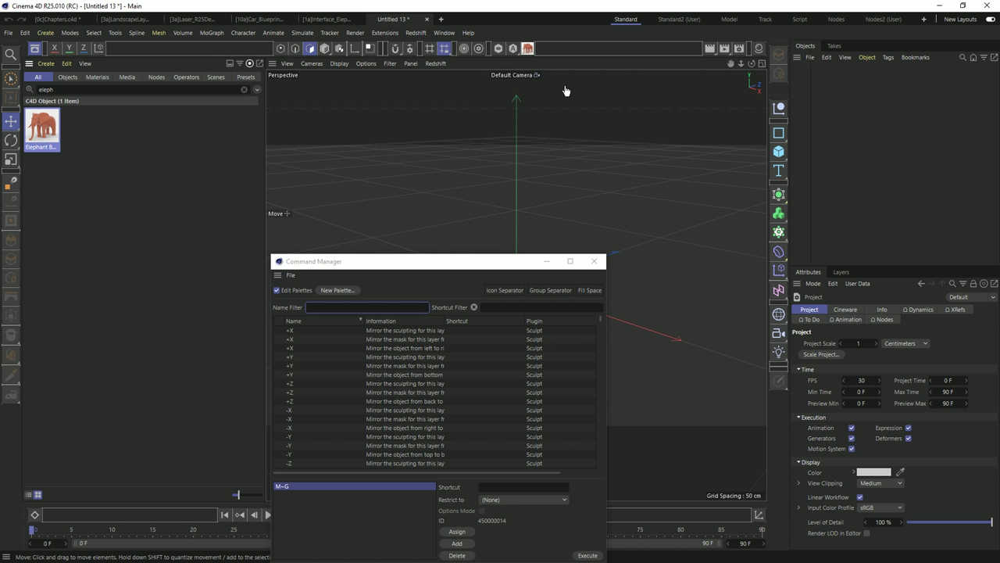
pyautogui.moveTo(527, 50); pyautogui.dragTo(529, 216)
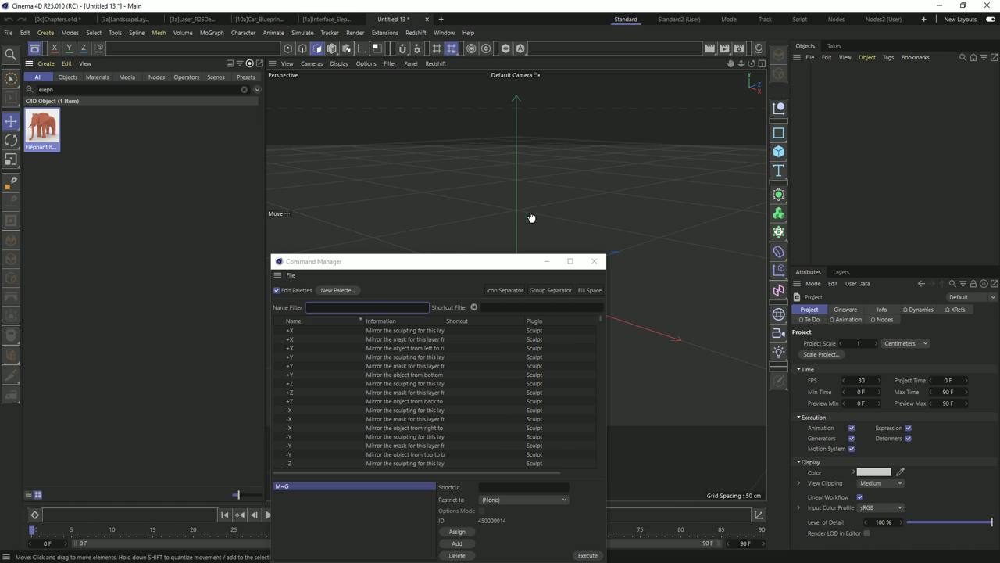
# - Turn Edit Palettes off and tear off the Cube primitives group as a floating palette over the viewport
pyautogui.click(276, 290)
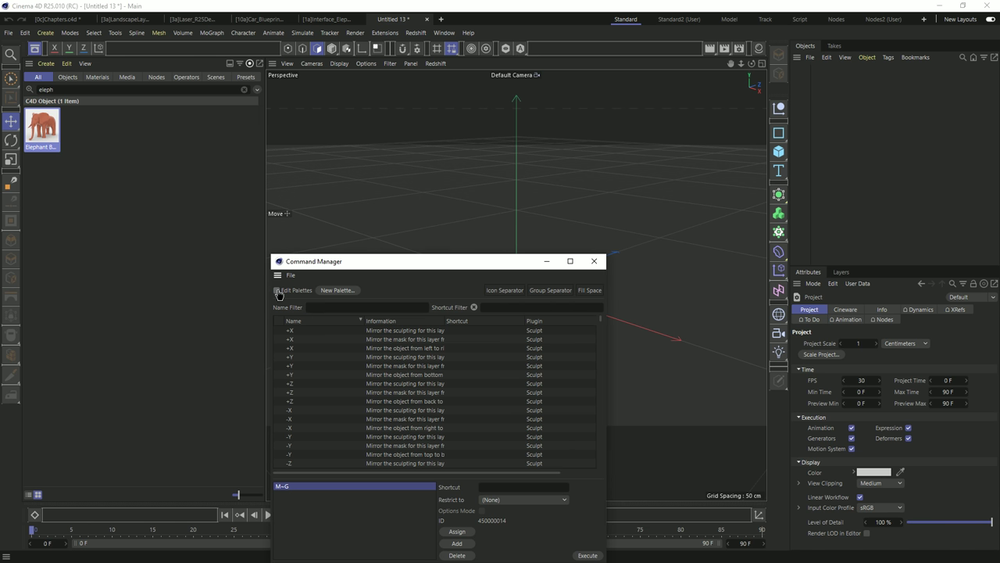
pyautogui.click(779, 152)
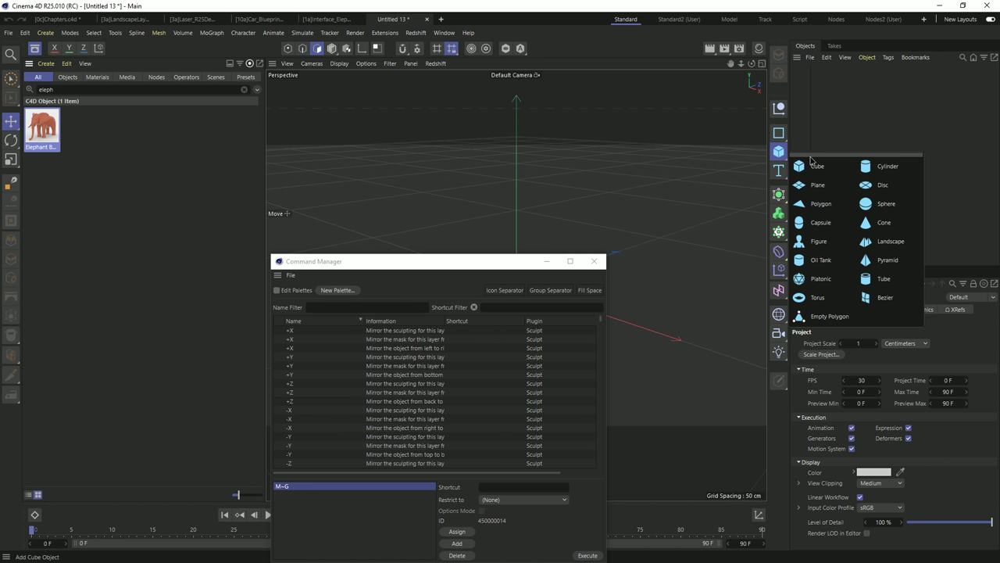
pyautogui.moveTo(810, 160); pyautogui.dragTo(653, 93)
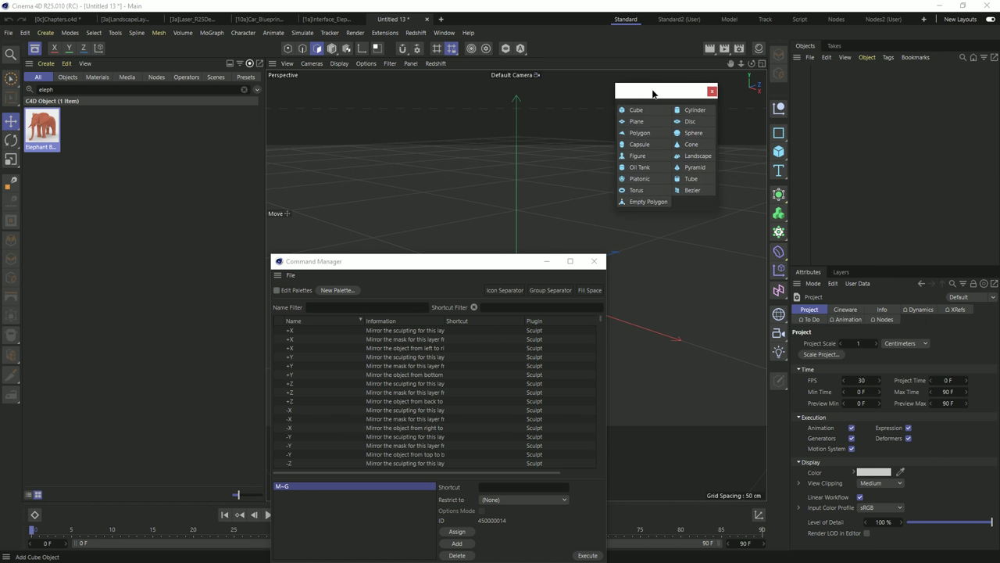
# - With Edit Palettes on, add the Elephant Base asset after Empty Polygon in the floating primitives palette and fold the palette
pyautogui.click(277, 290)
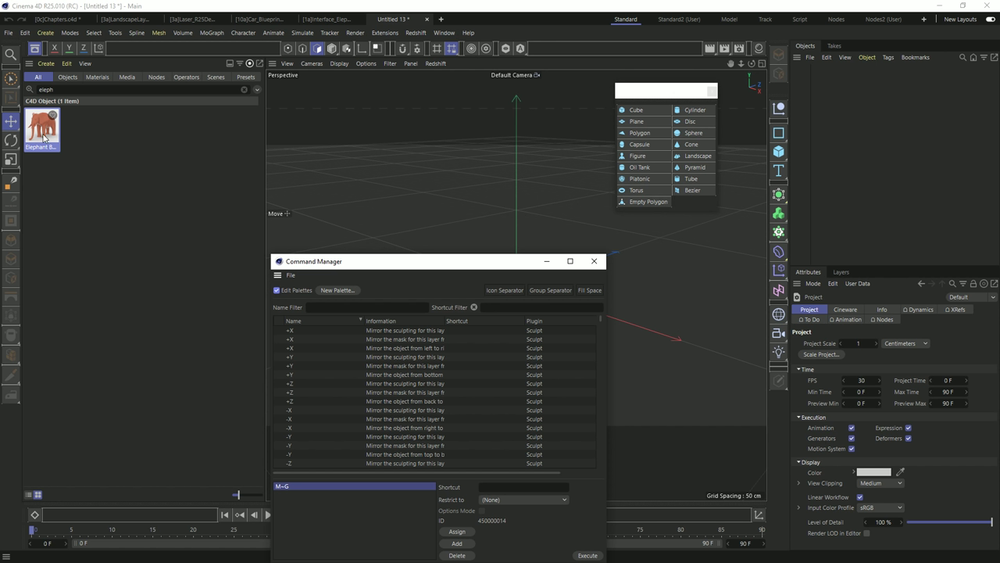
pyautogui.moveTo(43, 125); pyautogui.dragTo(680, 205)
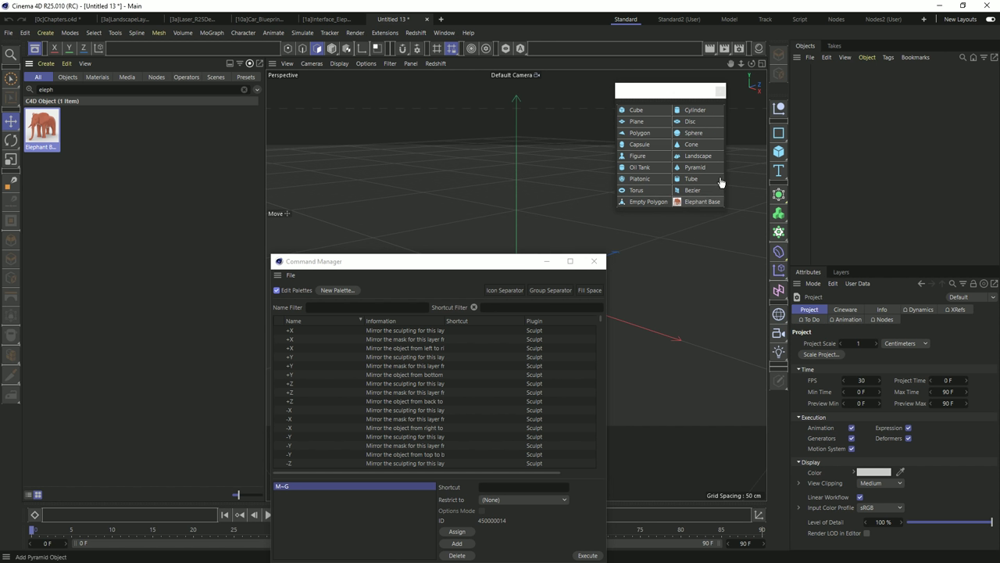
pyautogui.rightClick(638, 114)
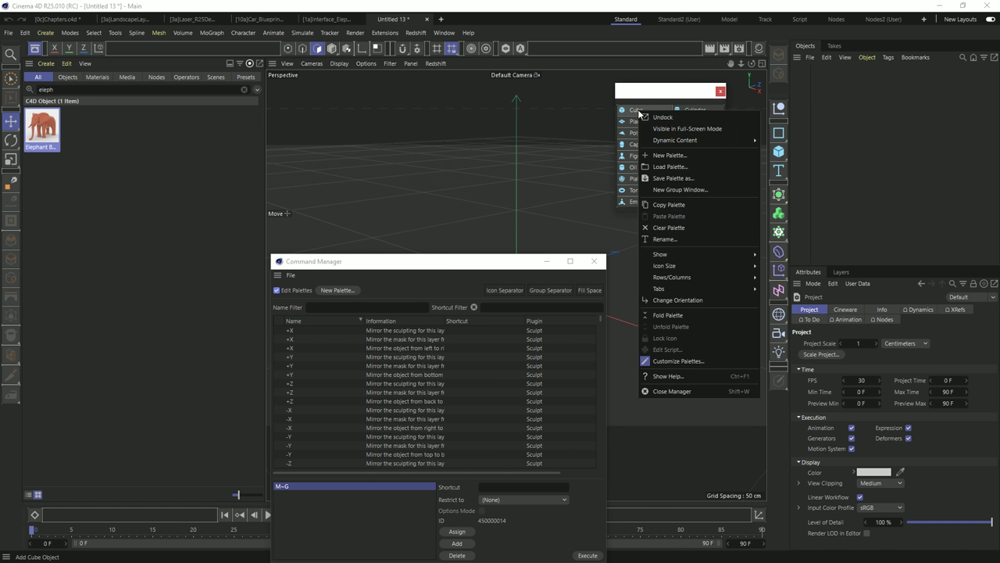
pyautogui.click(689, 315)
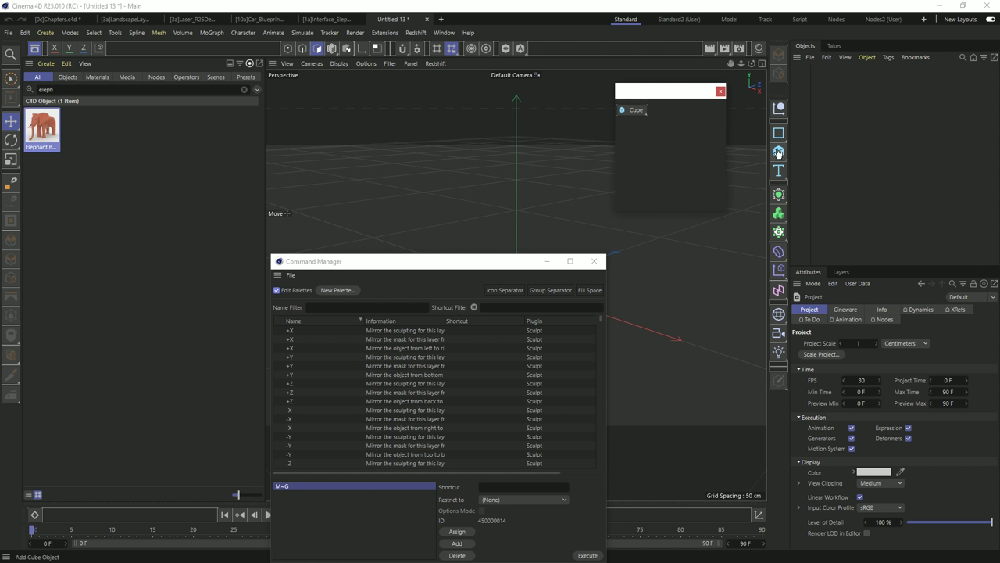
# - Replace the docked Cube group with the folded primitives palette and close the Command Manager
pyautogui.moveTo(779, 155)
pyautogui.mouseDown()
pyautogui.moveTo(741, 164)
pyautogui.moveTo(654, 138)
pyautogui.moveTo(632, 115)
pyautogui.moveTo(780, 148)
pyautogui.mouseUp()
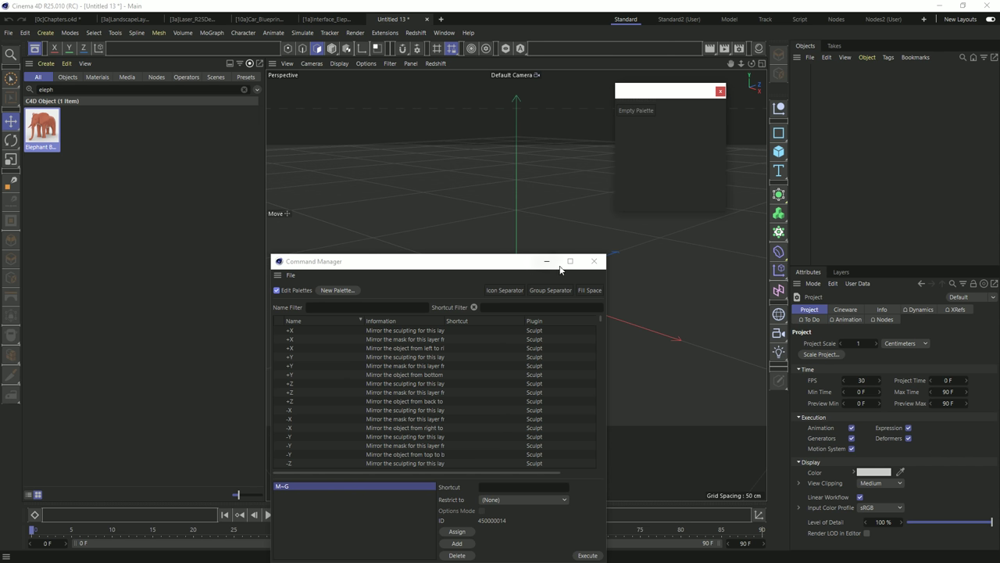
pyautogui.click(594, 261)
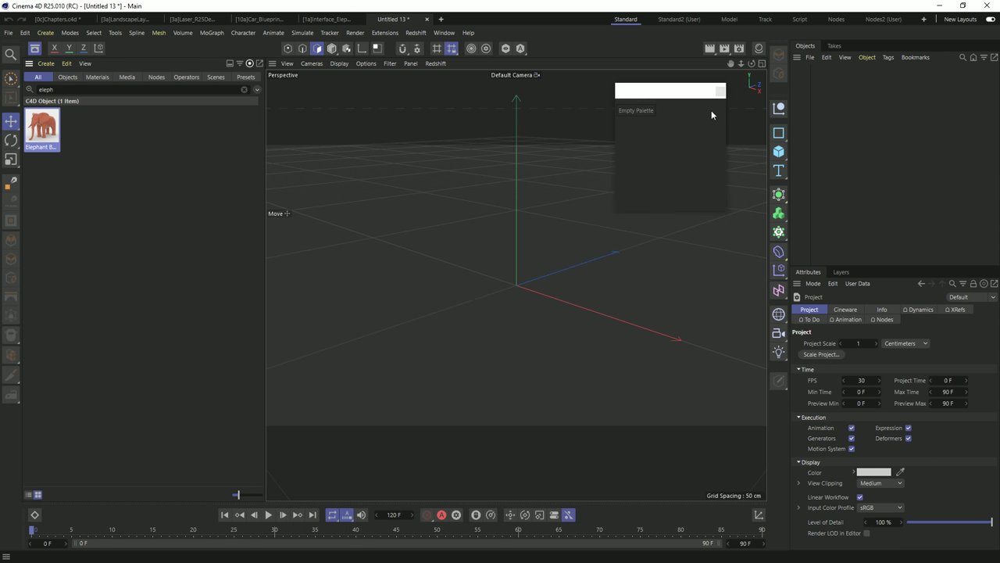
# - Add an Elephant Base object from the customized primitives group, close the empty palette and Asset Browser, and frame the elephant
pyautogui.click(720, 91)
pyautogui.click(778, 151)
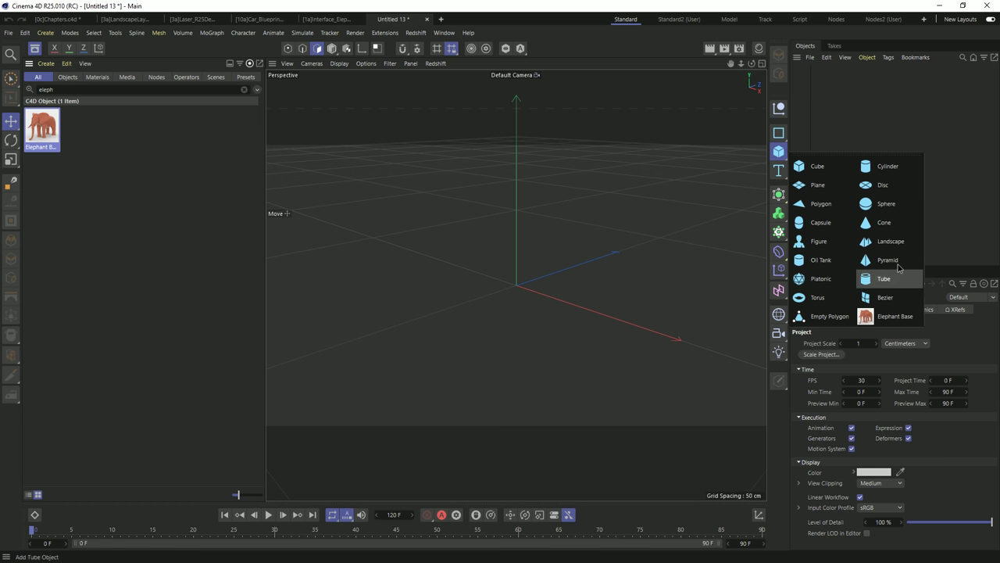
pyautogui.click(884, 319)
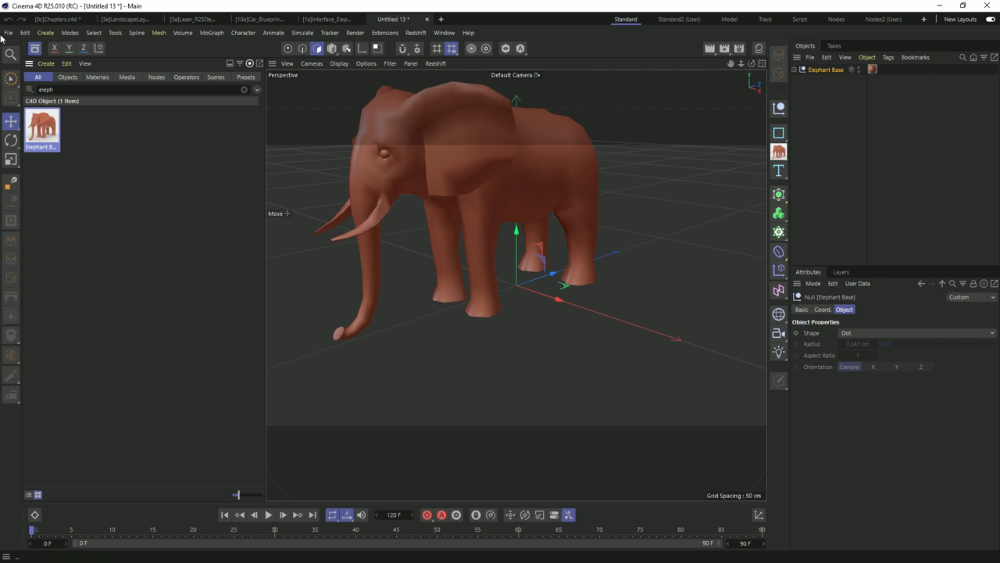
pyautogui.hotkey('shift', 'F8')
pyautogui.press('h')
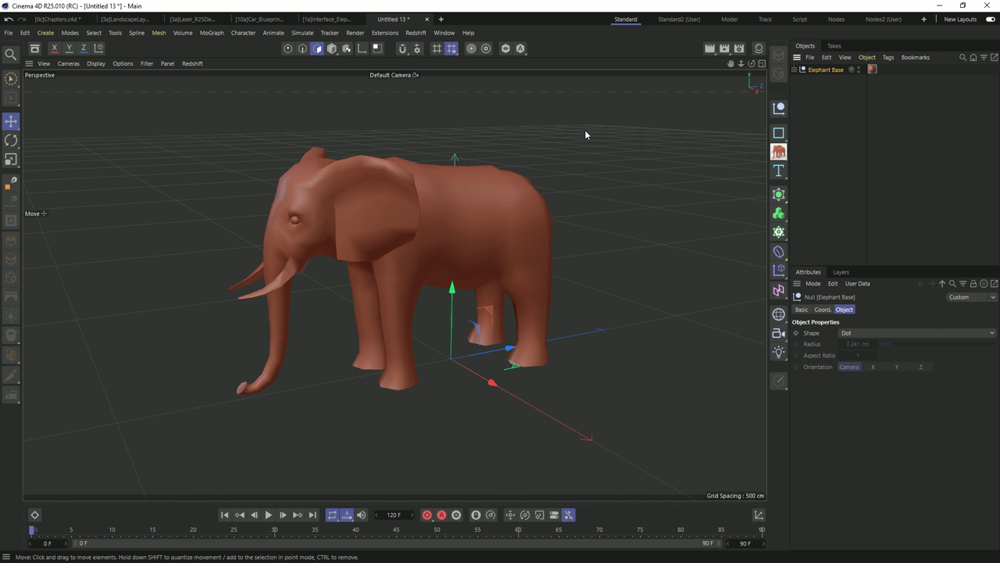
# - Review the Snap, Quantize and Mesh Checking pages of the modeling settings
pyautogui.click(401, 50)
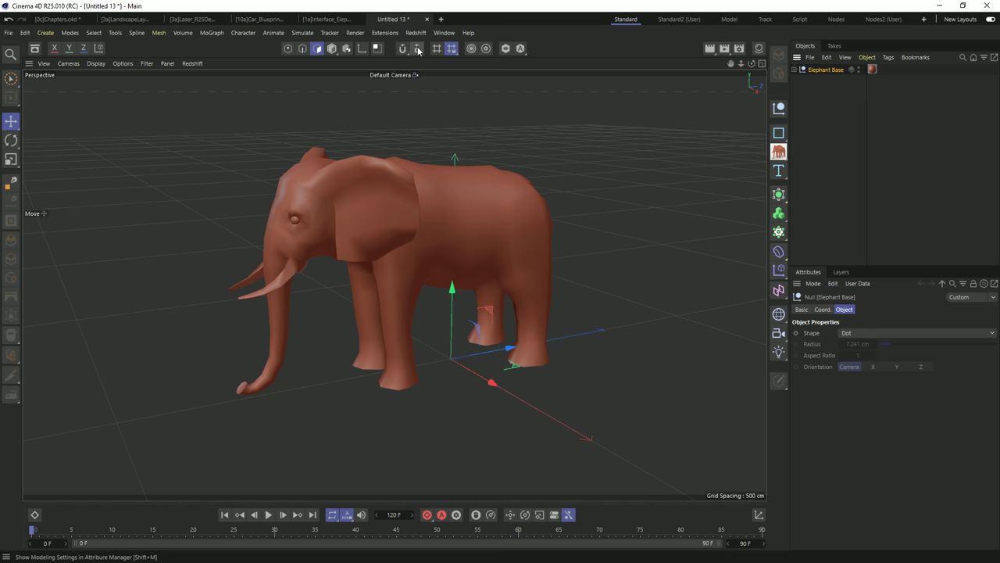
pyautogui.click(418, 50)
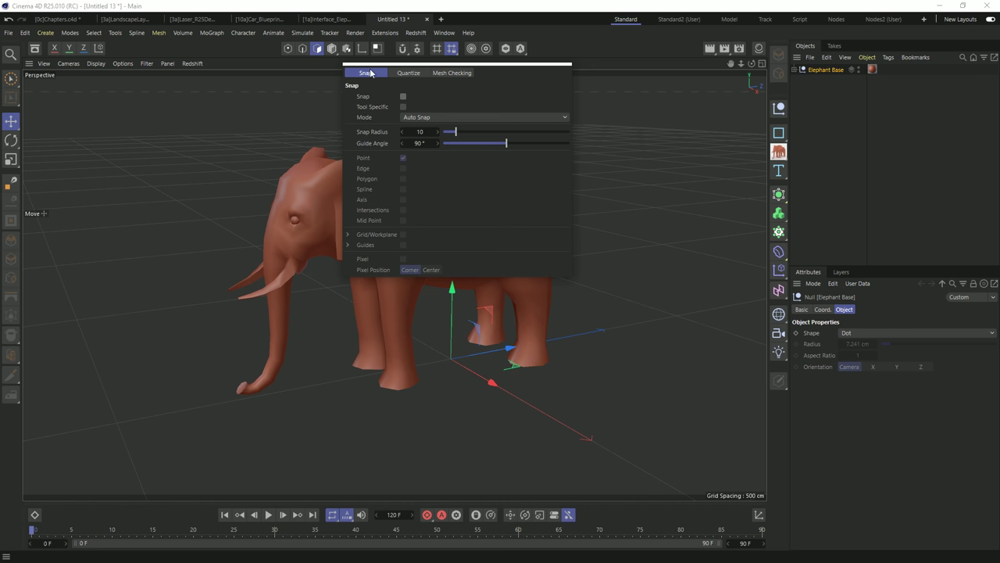
pyautogui.click(412, 75)
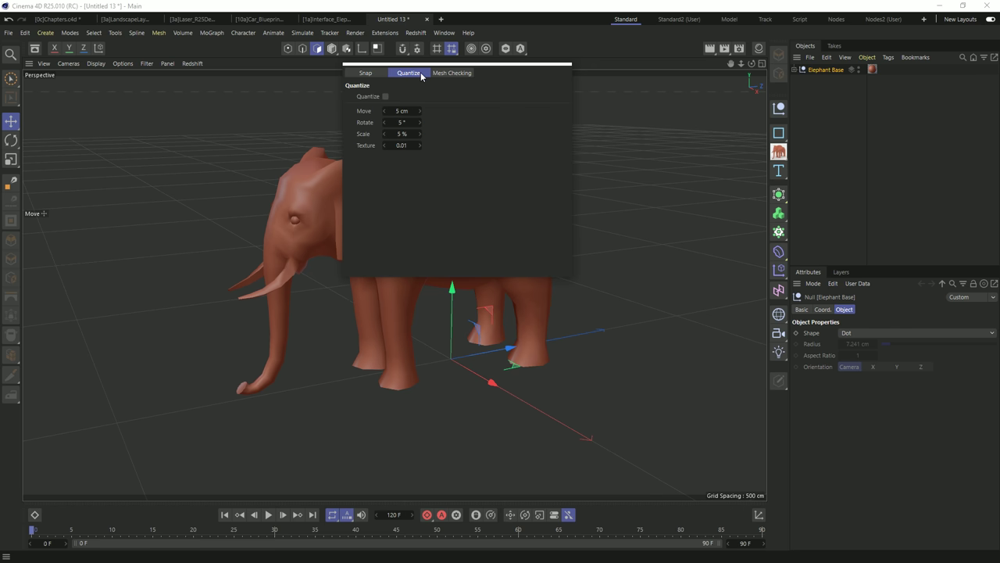
pyautogui.click(447, 73)
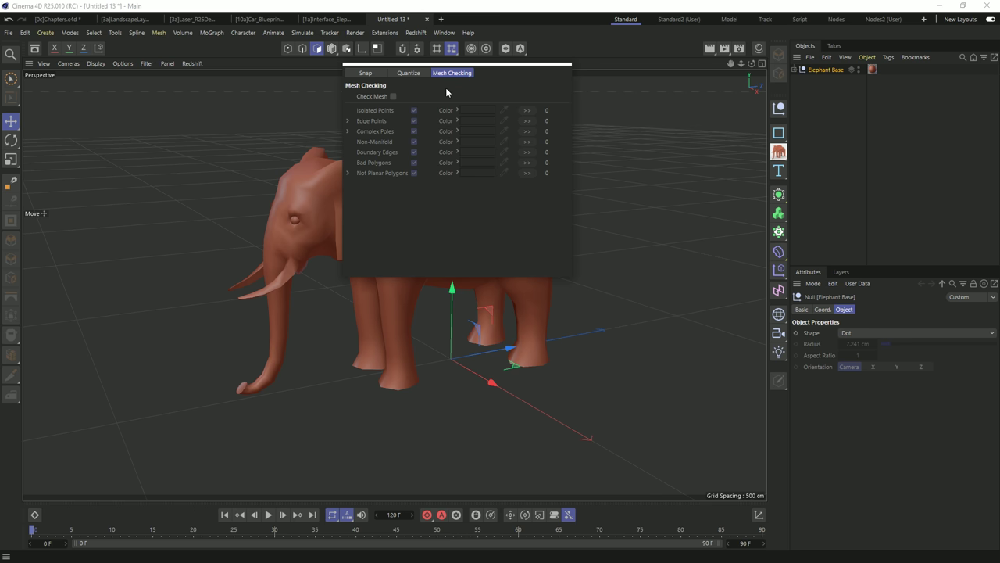
# - Select the Body mesh under Elephant Base and inspect it with Check Mesh, then switch the check off again
pyautogui.click(795, 70)
pyautogui.click(818, 91)
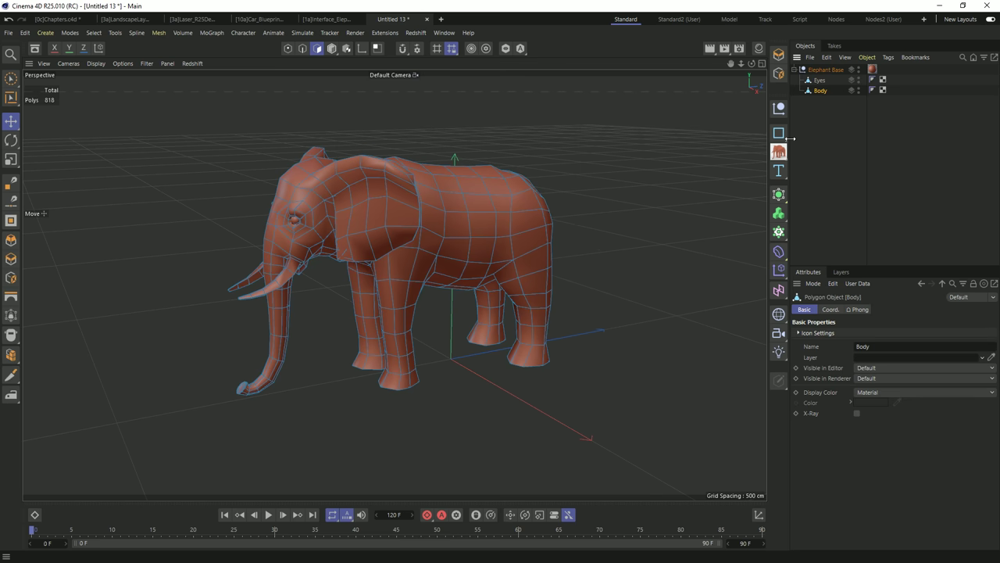
pyautogui.click(418, 50)
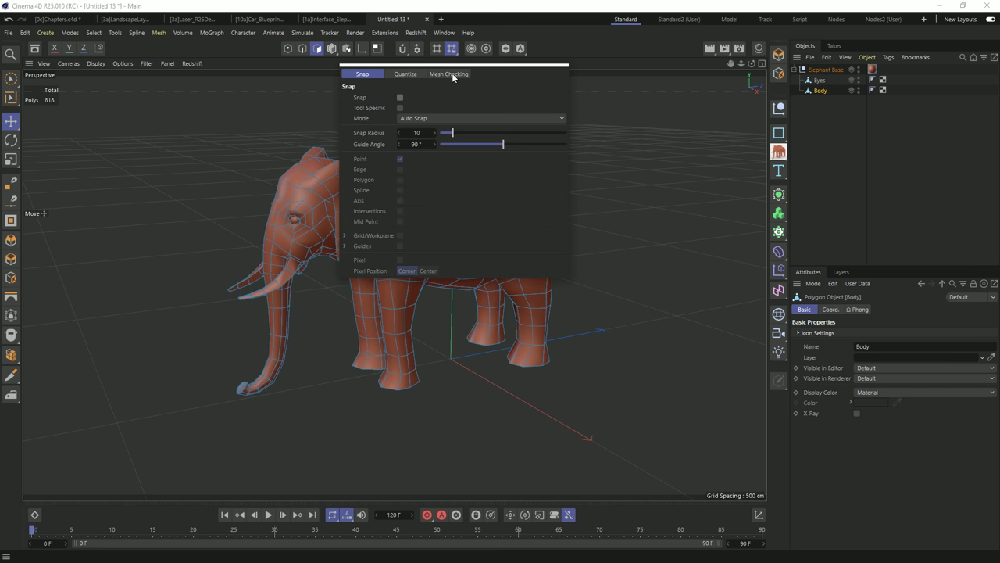
pyautogui.click(450, 74)
pyautogui.click(391, 98)
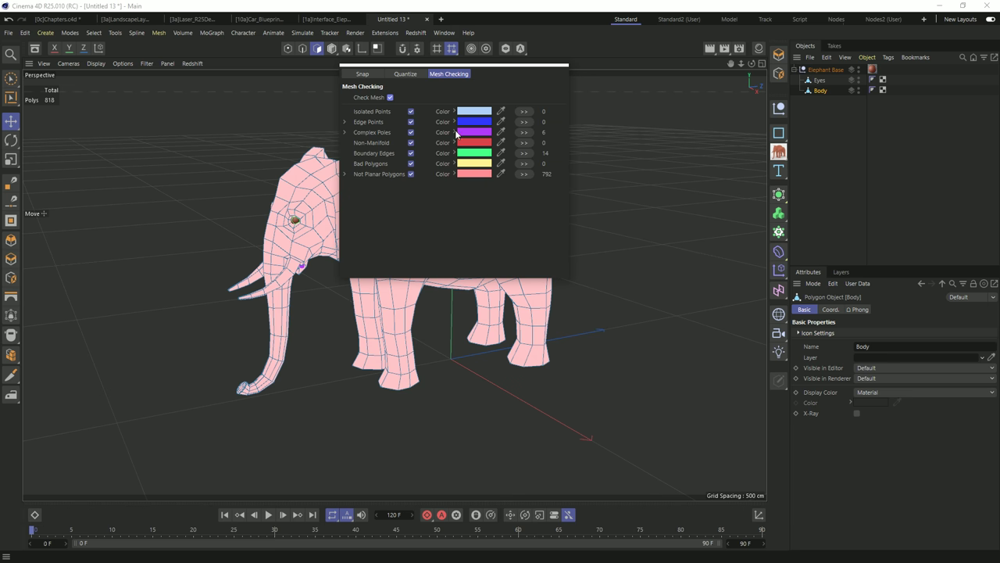
pyautogui.click(390, 98)
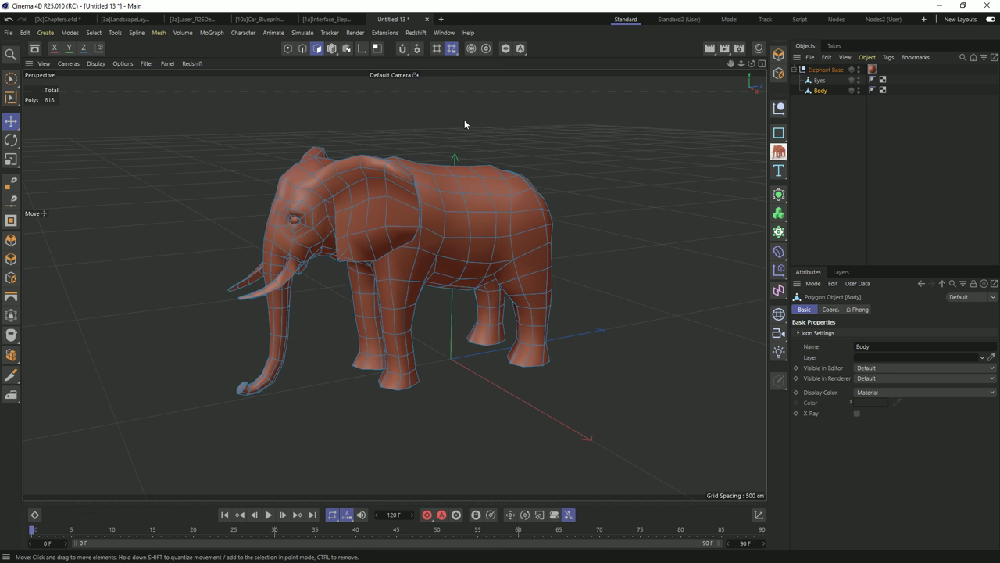
# - Examine the shortcut preset commands and available presets in the Command Manager, then close it
pyautogui.rightClick(301, 49)
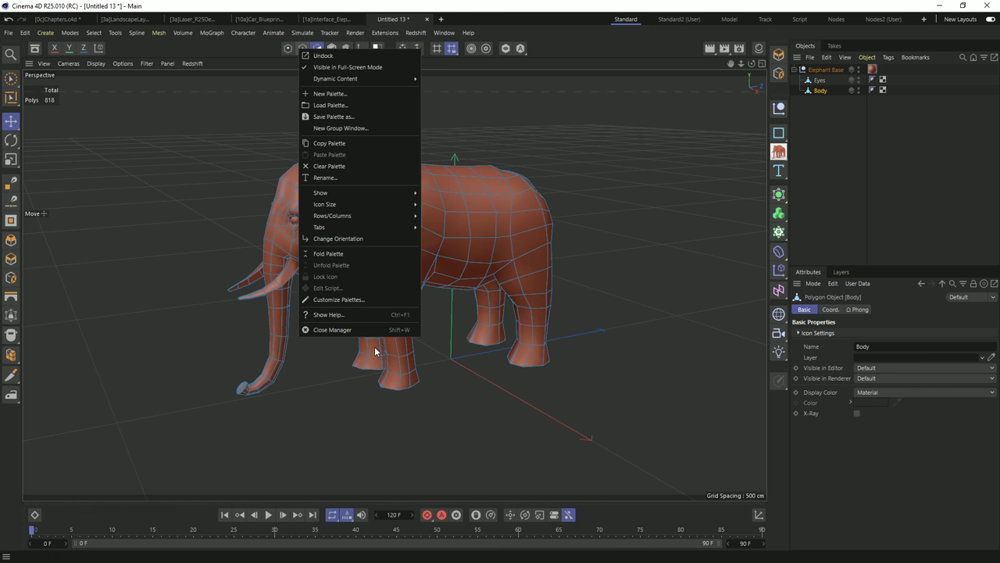
pyautogui.click(318, 302)
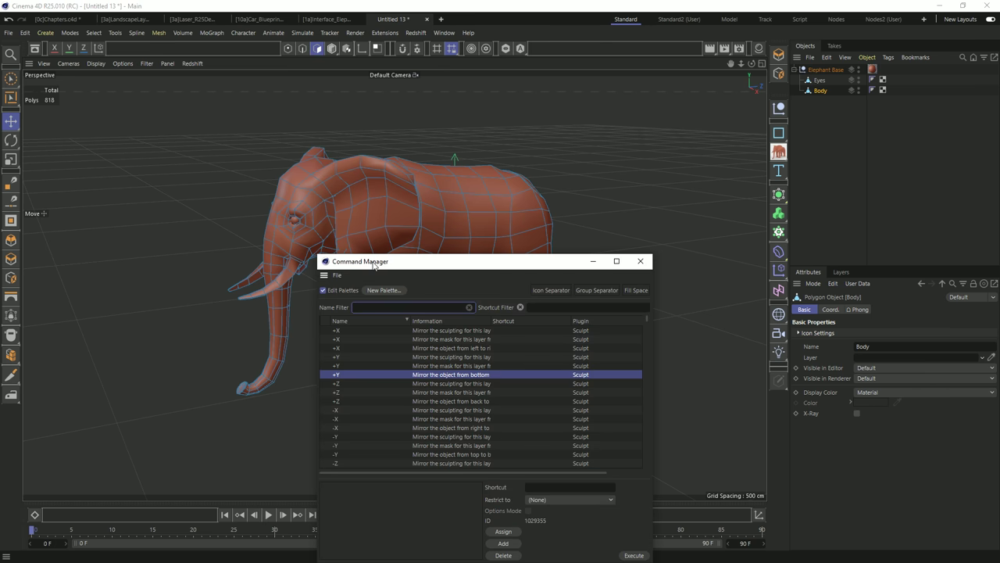
pyautogui.moveTo(374, 260); pyautogui.dragTo(363, 125)
pyautogui.click(328, 139)
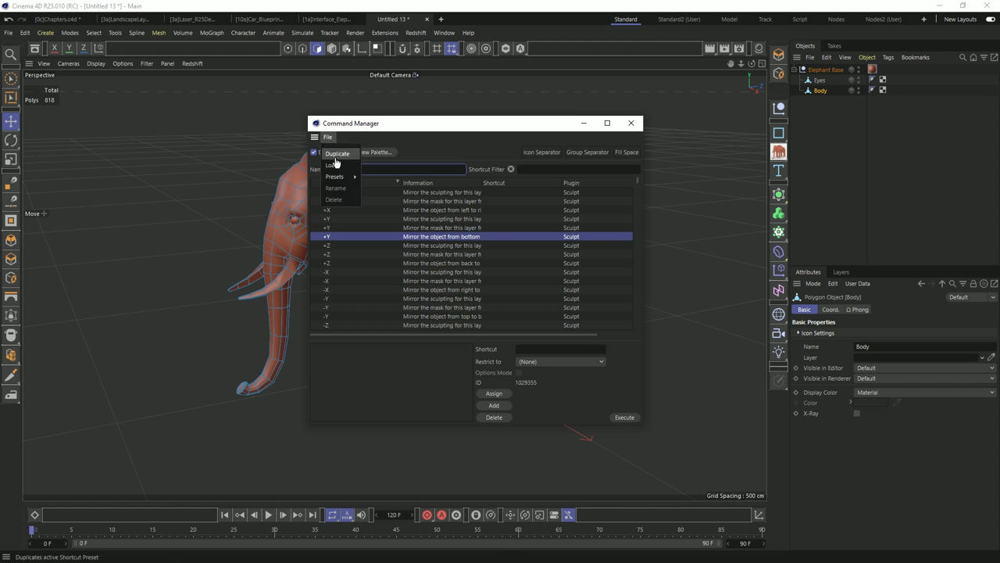
pyautogui.click(416, 153)
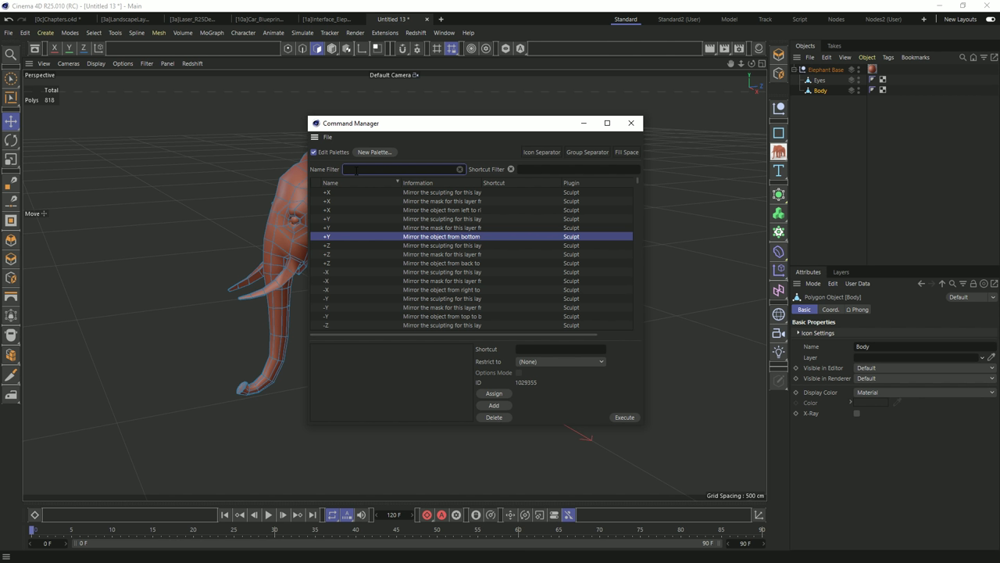
pyautogui.click(328, 137)
pyautogui.moveTo(354, 178)
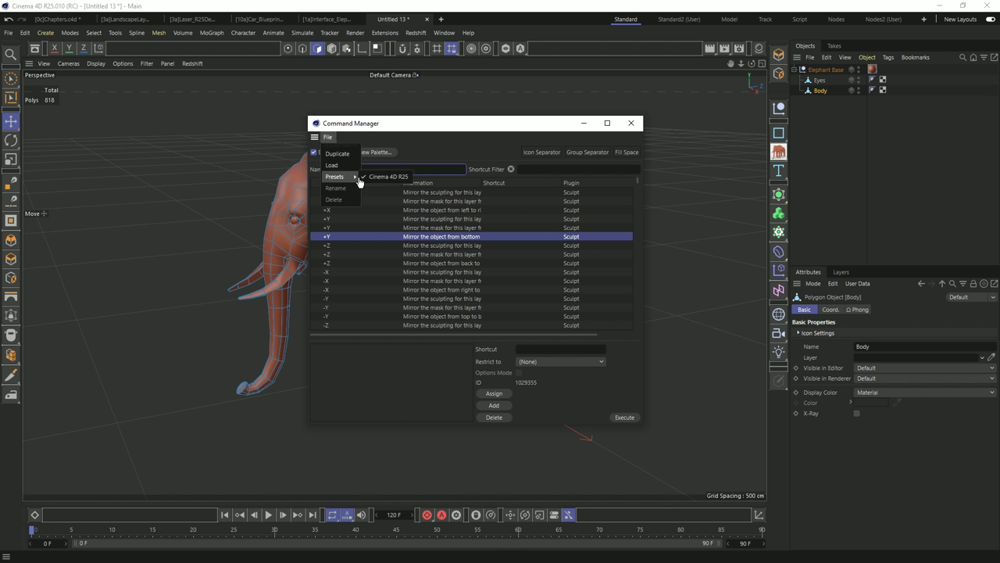
pyautogui.click(428, 151)
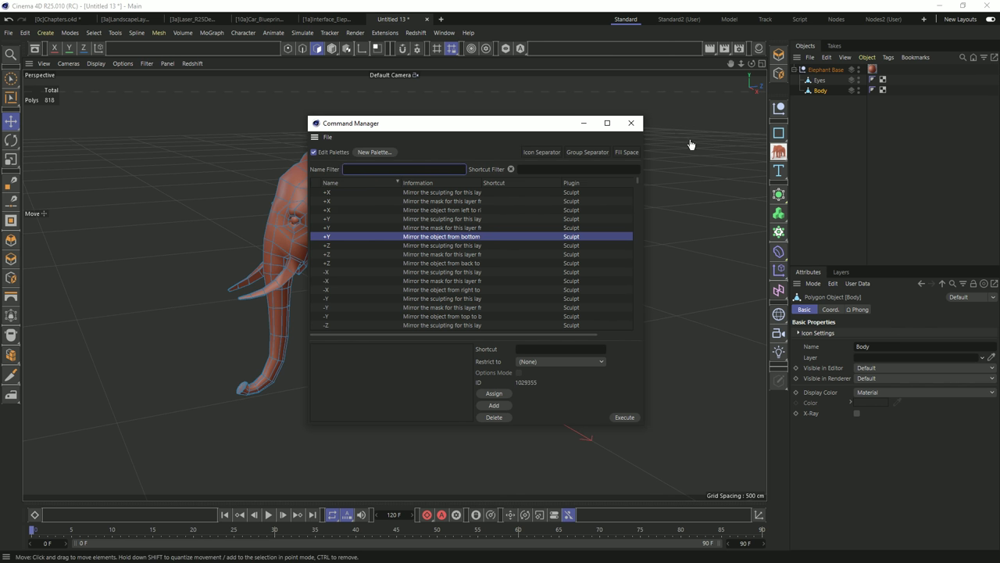
pyautogui.click(631, 124)
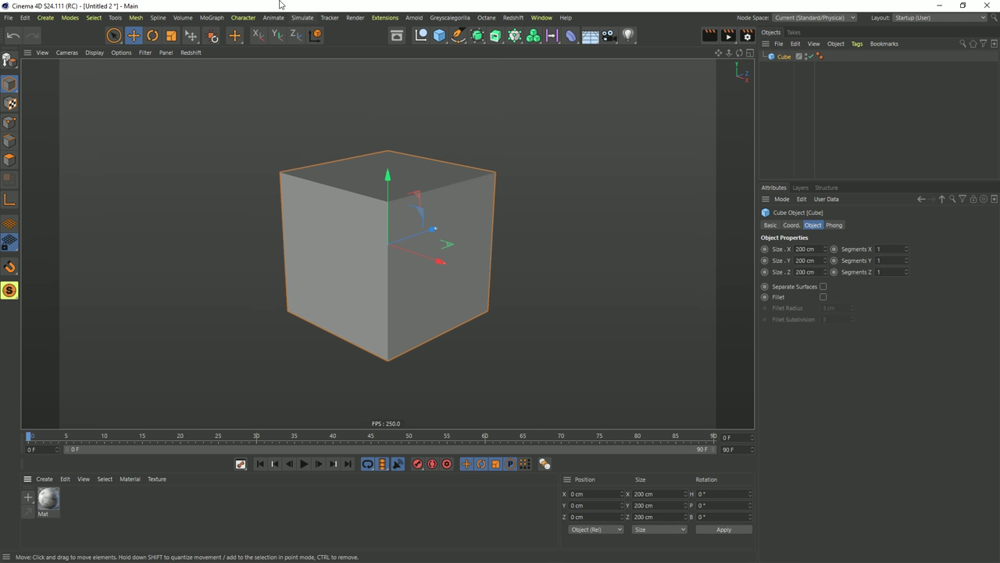
# - In Cinema 4D S24, look through the Subdivision Surface and Extrude generator groups and add a Boole object
pyautogui.click(477, 36)
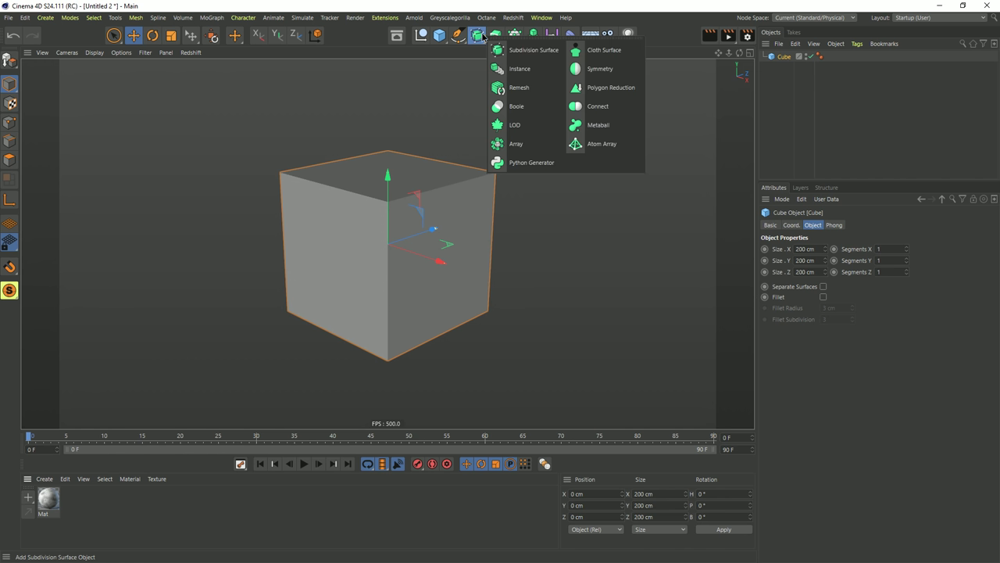
pyautogui.click(495, 36)
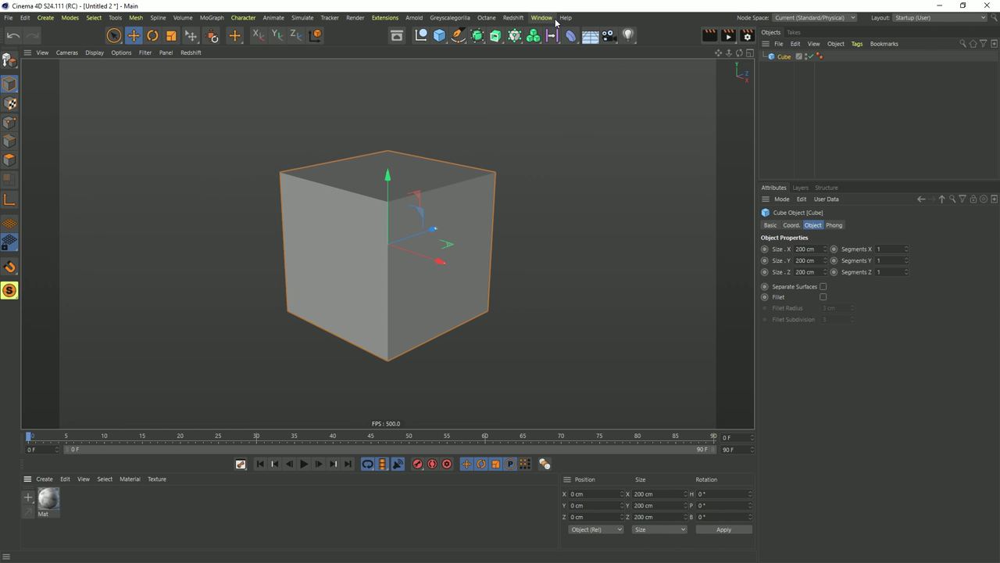
pyautogui.click(477, 35)
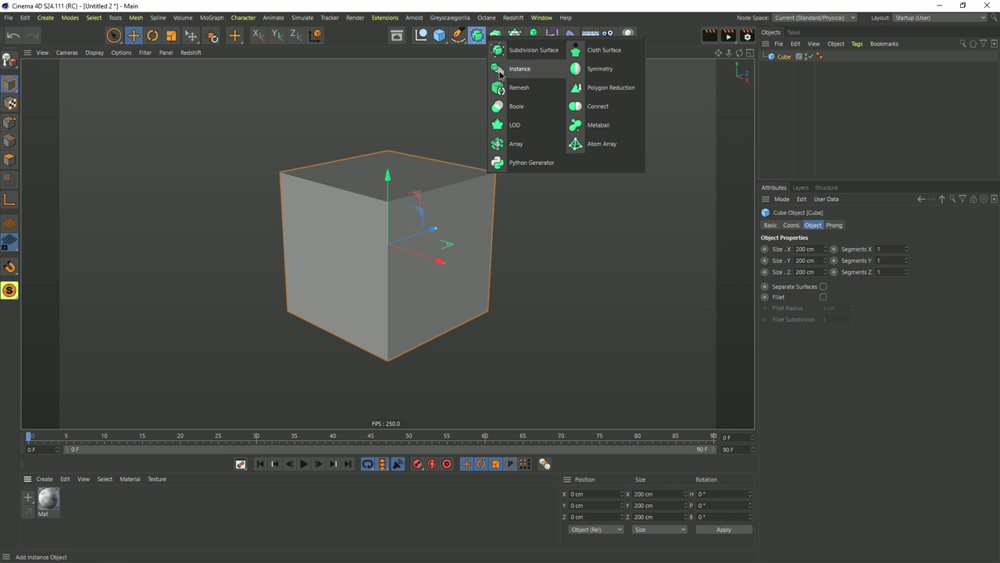
pyautogui.click(516, 107)
# - Examine which spline-based generators the Extrude group offers in Cinema 4D S24
pyautogui.click(495, 35)
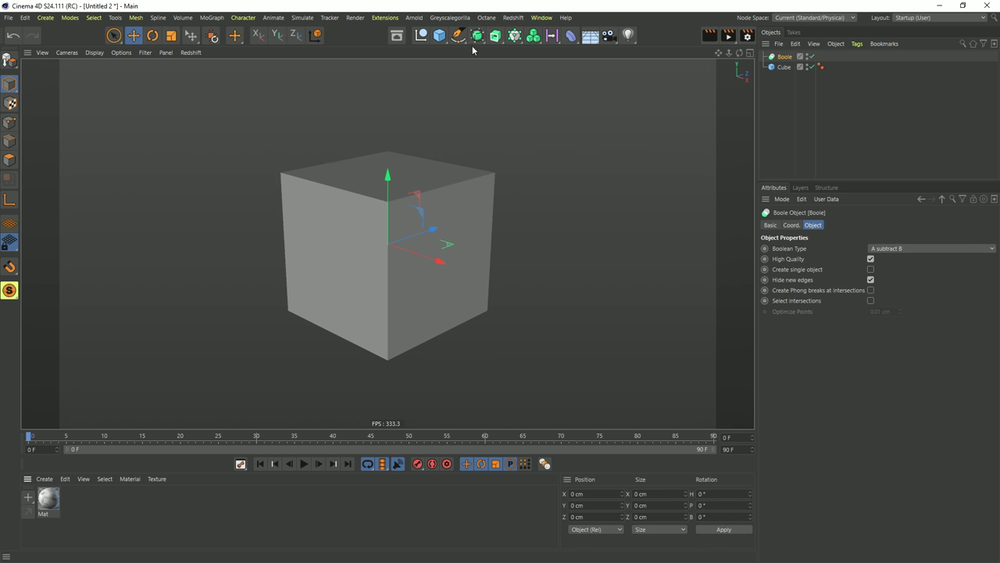
pyautogui.click(495, 35)
pyautogui.click(499, 35)
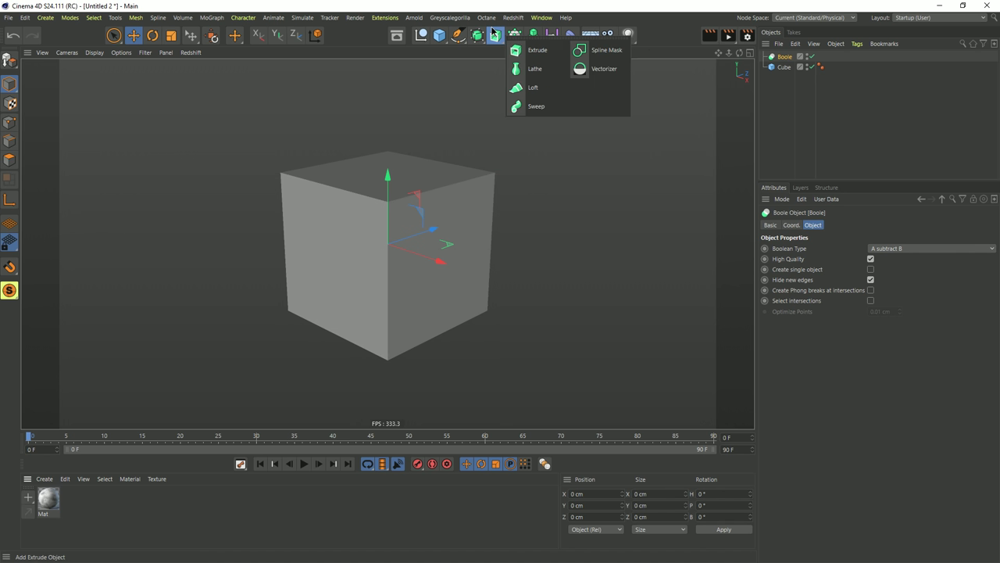
pyautogui.click(496, 39)
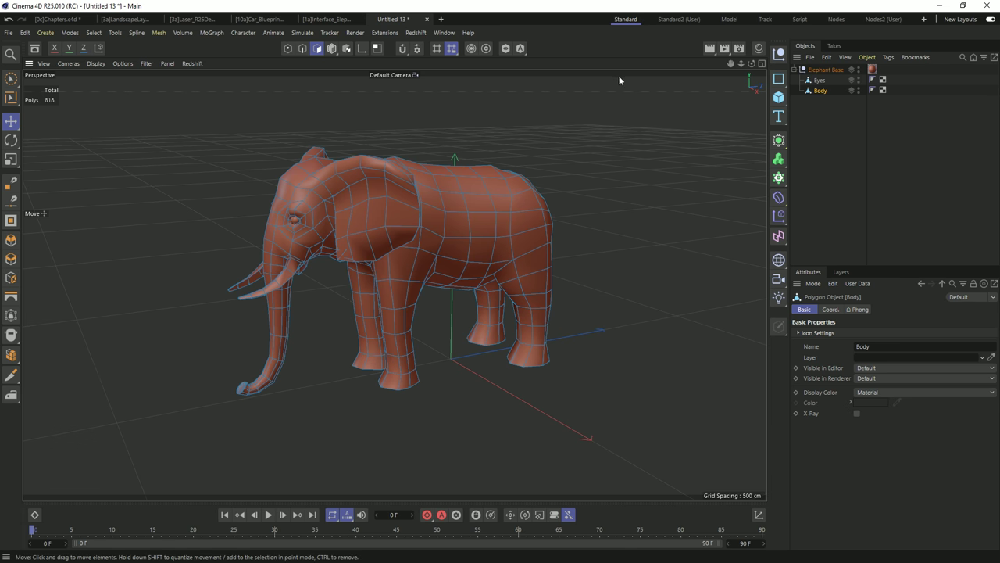
# - Back in Cinema 4D R25, examine the combined generators group and the deformers group, then clear the object selection
pyautogui.click(778, 140)
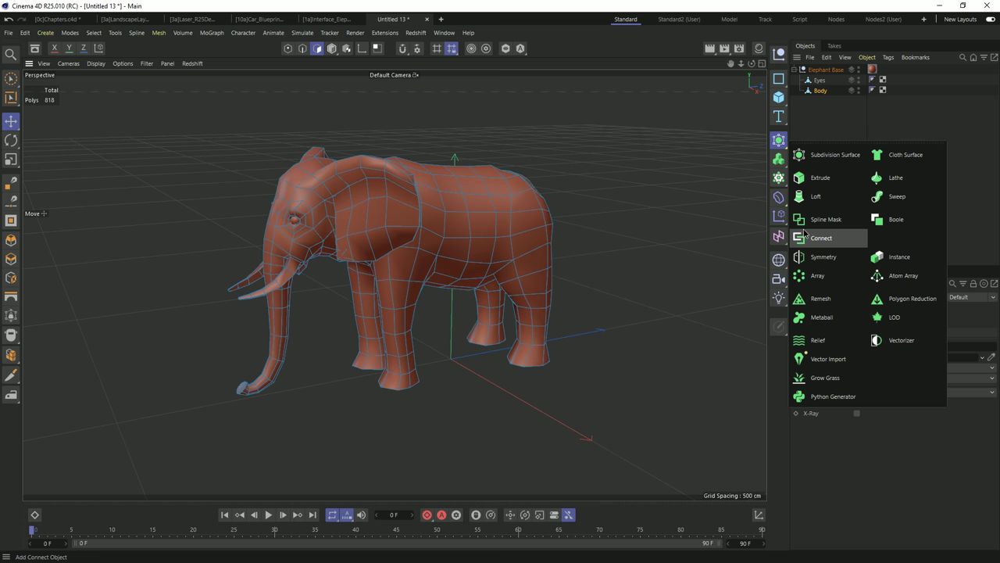
pyautogui.click(780, 200)
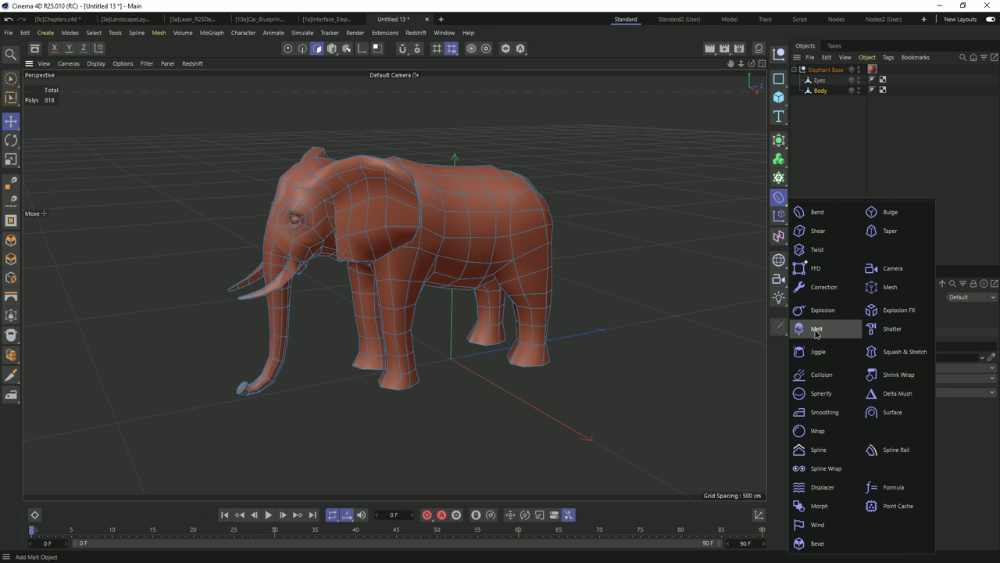
pyautogui.click(819, 91)
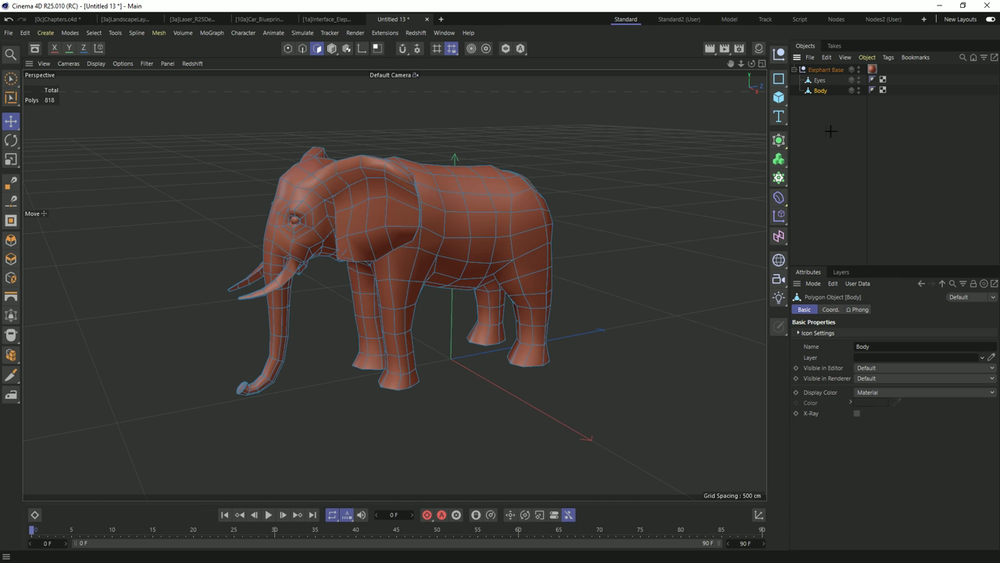
pyautogui.click(835, 131)
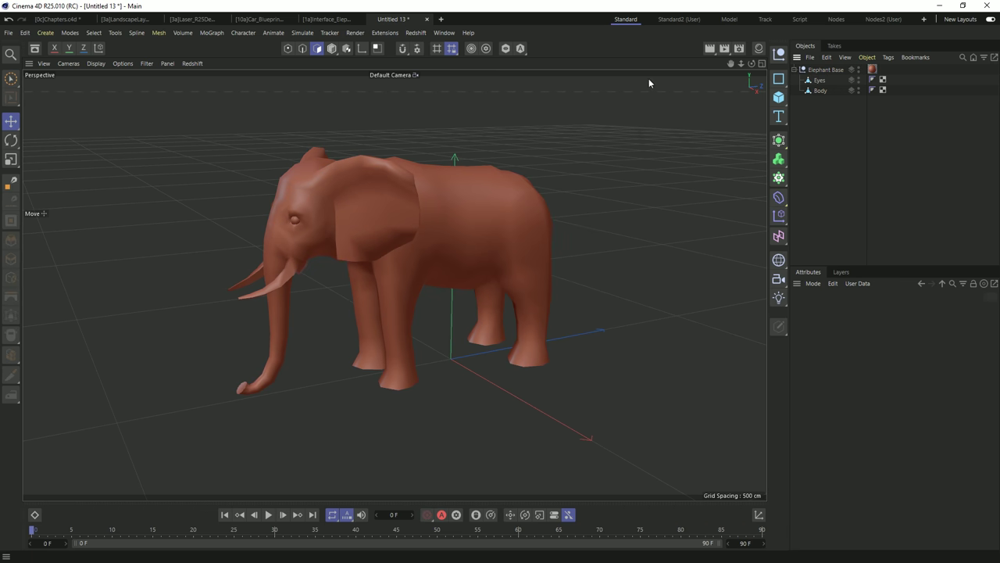
# - Set the elephant Body's Display Color to Custom and choose a bright, fully saturated red
pyautogui.click(819, 90)
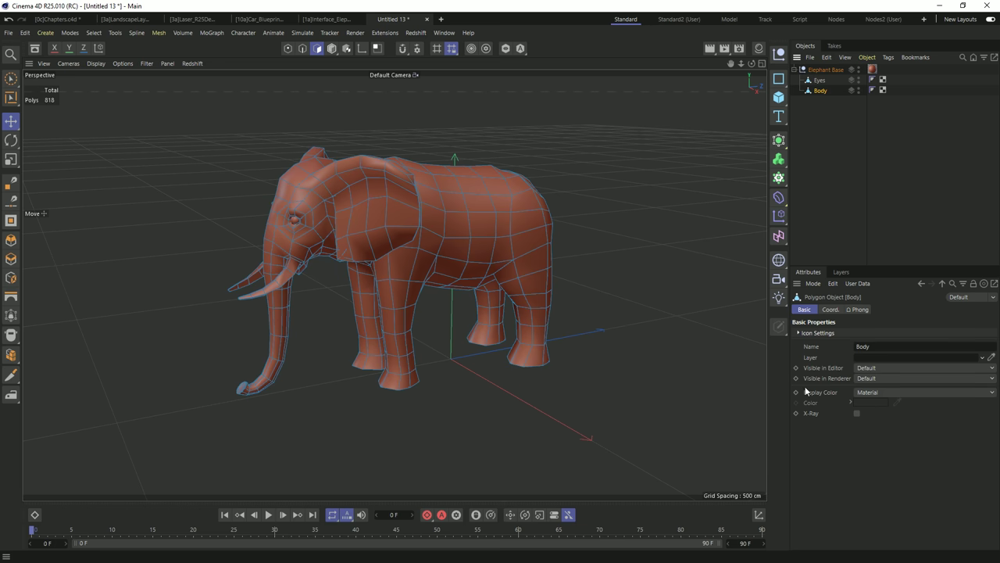
pyautogui.click(881, 392)
pyautogui.click(878, 429)
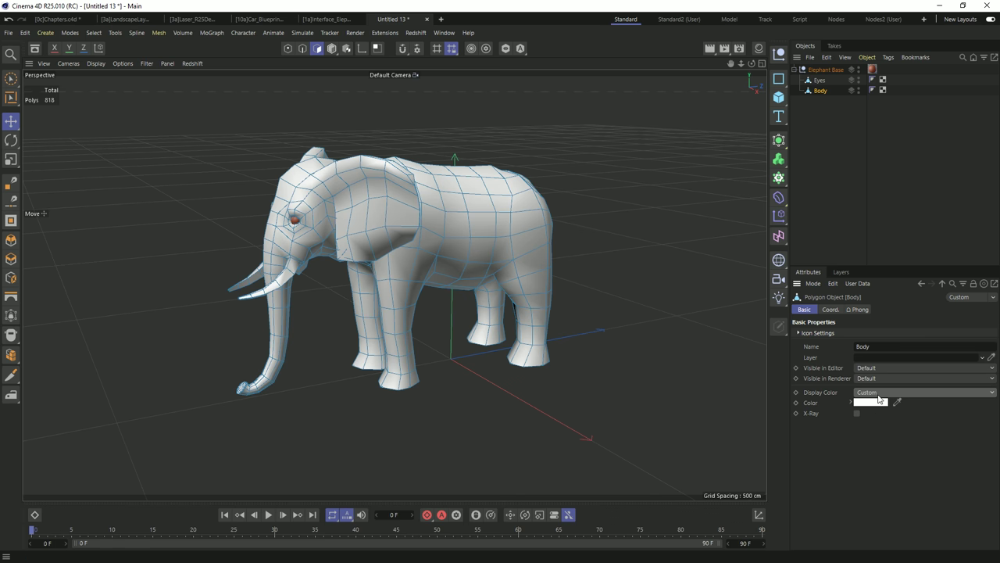
pyautogui.click(870, 402)
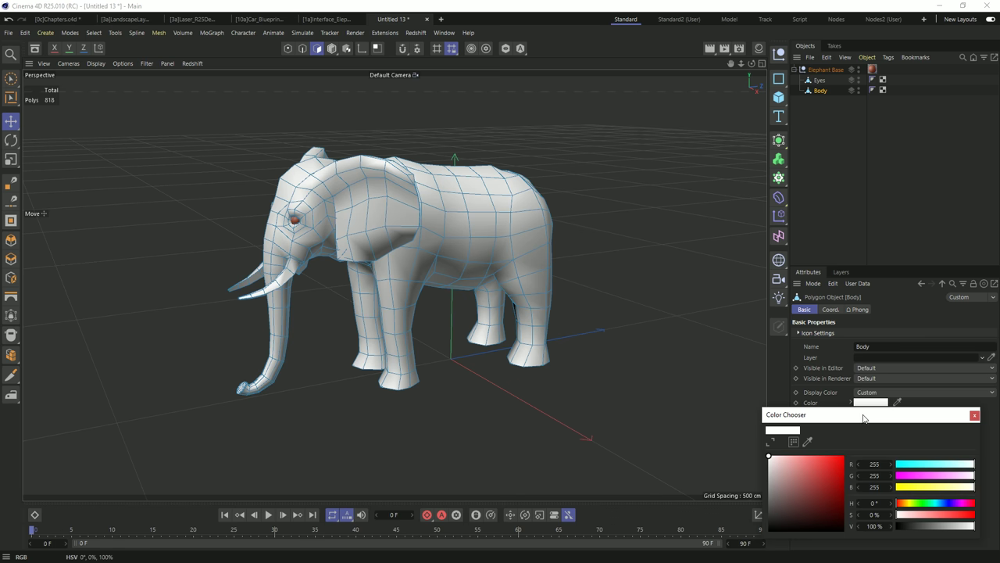
pyautogui.moveTo(860, 416); pyautogui.dragTo(782, 250)
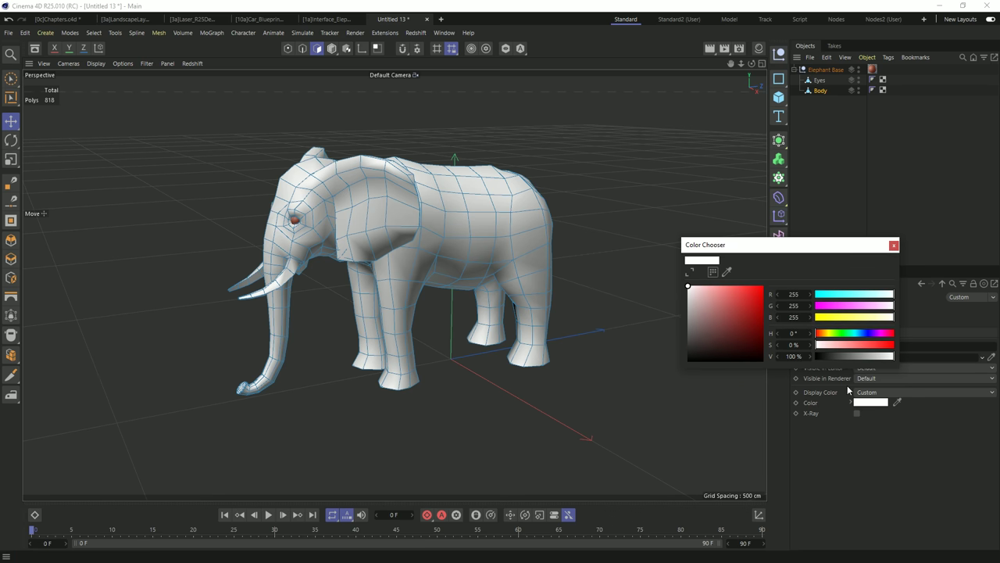
pyautogui.click(749, 306)
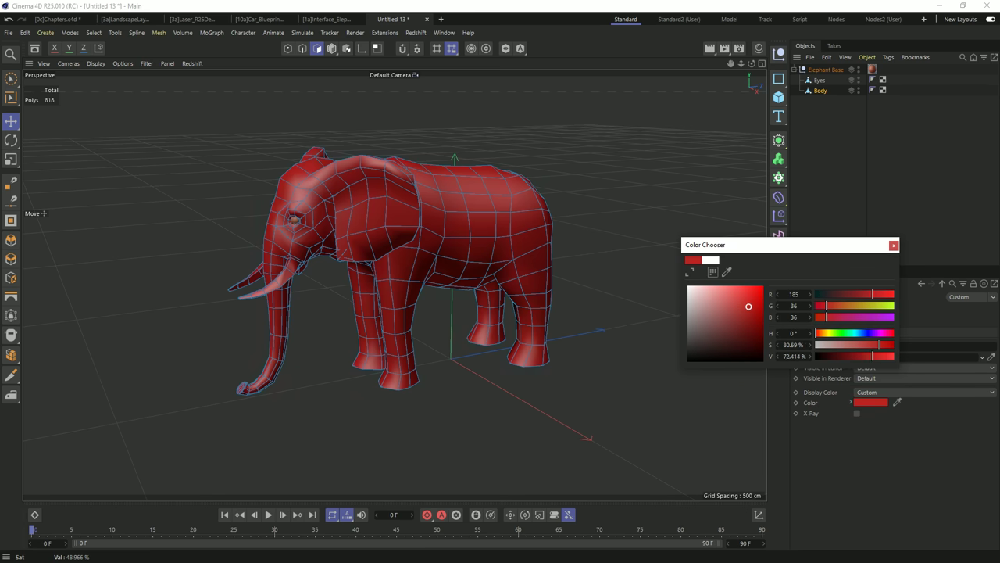
pyautogui.moveTo(749, 306)
pyautogui.mouseDown()
pyautogui.moveTo(712, 333)
pyautogui.moveTo(743, 331)
pyautogui.moveTo(703, 306)
pyautogui.moveTo(744, 344)
pyautogui.moveTo(690, 292)
pyautogui.moveTo(688, 319)
pyautogui.moveTo(764, 286)
pyautogui.mouseUp()
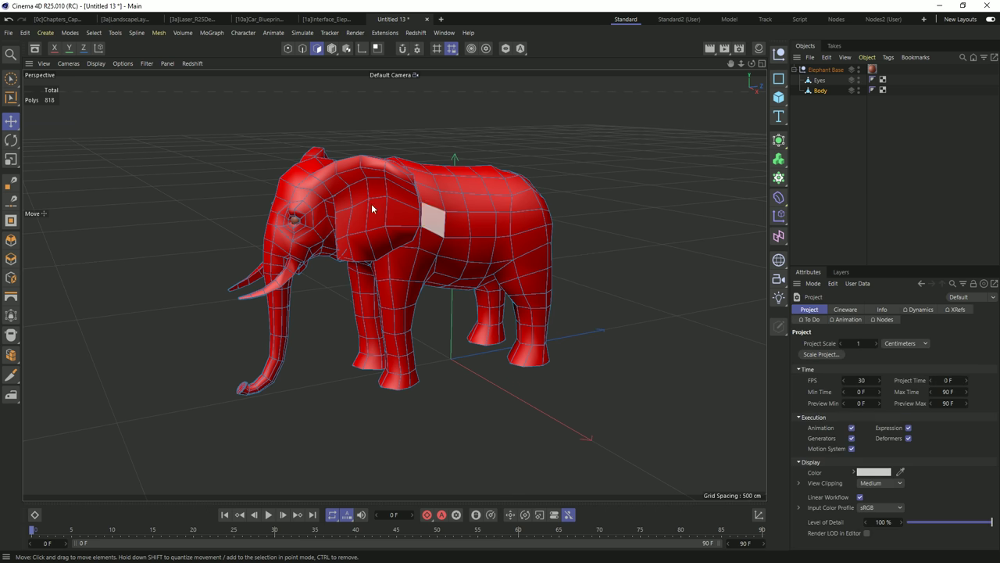
# - Switch to the open Chapters_Cappucino project
pyautogui.click(53, 19)
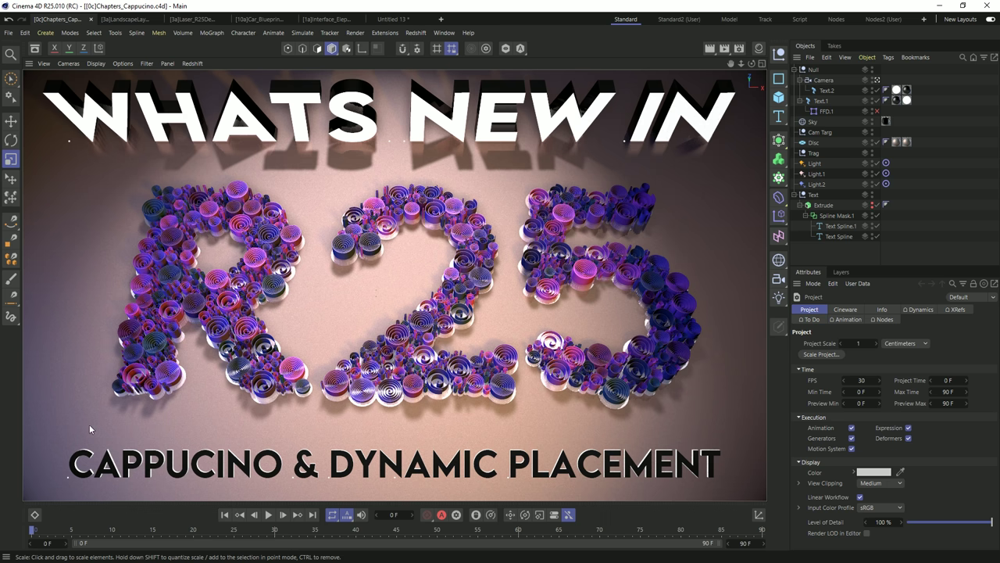
# - Create a new project and browse the asset library's object categories to the Rocket Lasso Dice folder
pyautogui.press('e')
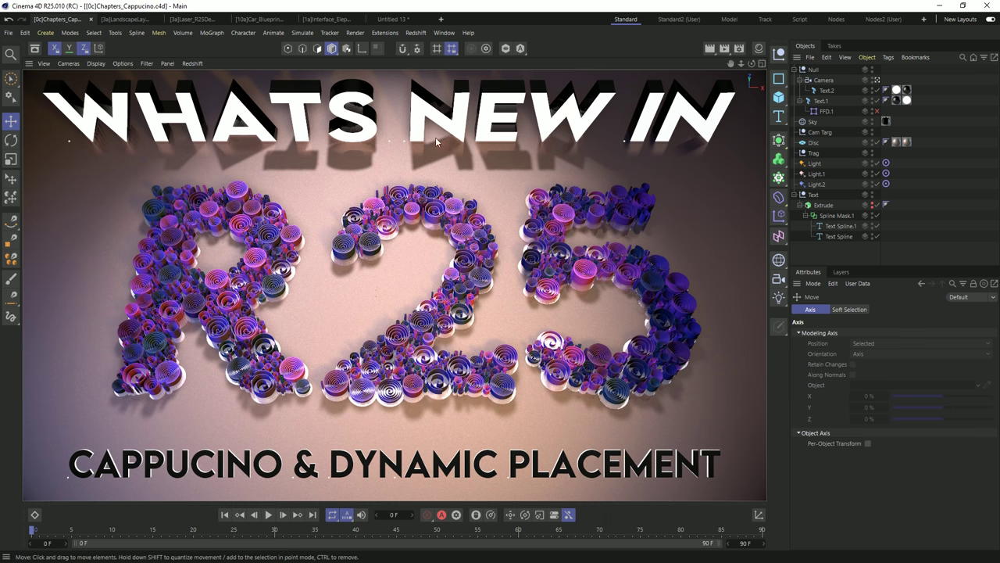
pyautogui.click(441, 19)
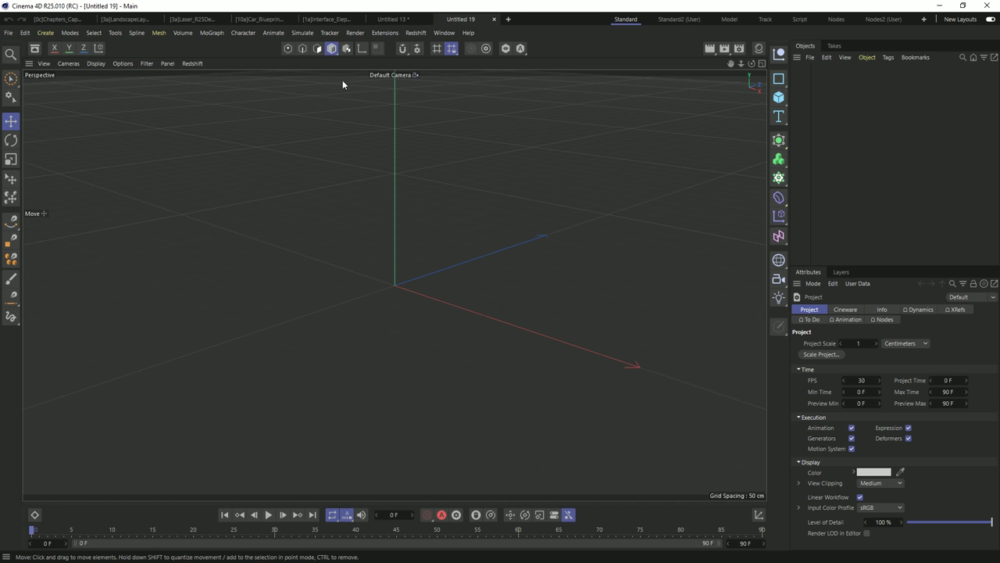
pyautogui.click(34, 48)
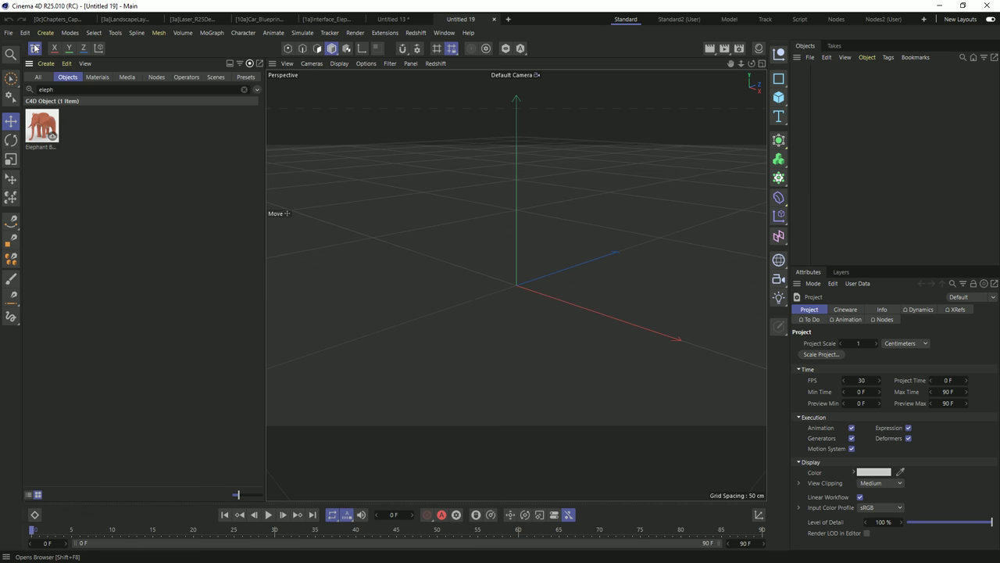
pyautogui.click(244, 89)
pyautogui.scroll(-5, 86, 299)
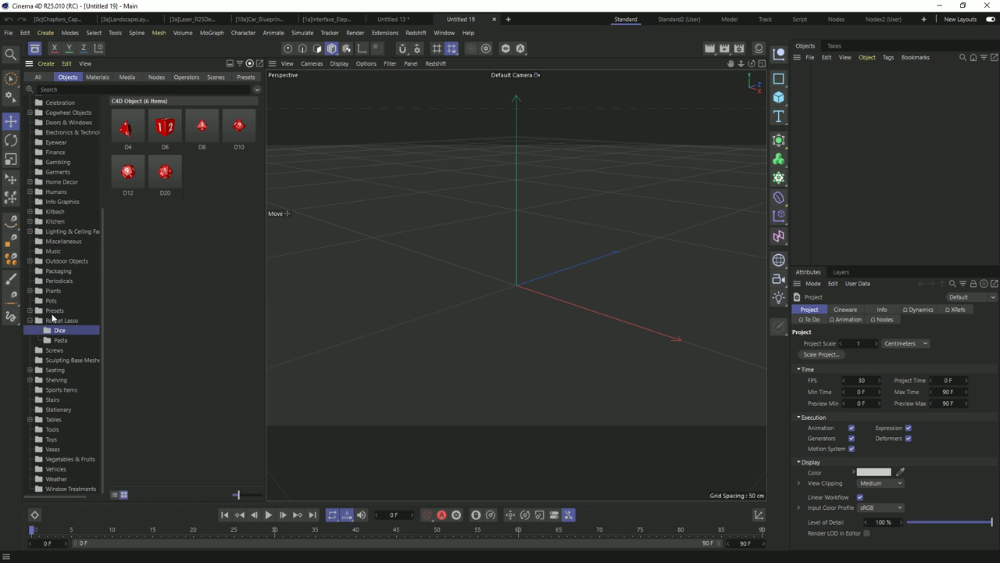
# - Load all six Rocket Lasso dice, D4 through D20, into the scene and frame them in the viewport
pyautogui.hotkey('ctrl', 'a')
pyautogui.rightClick(172, 181)
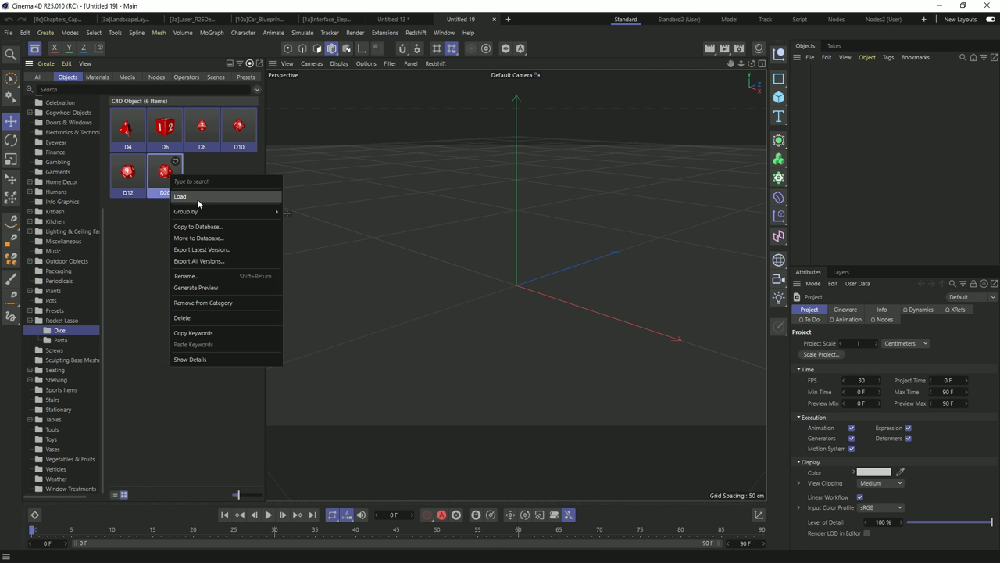
pyautogui.click(196, 199)
pyautogui.press('h')
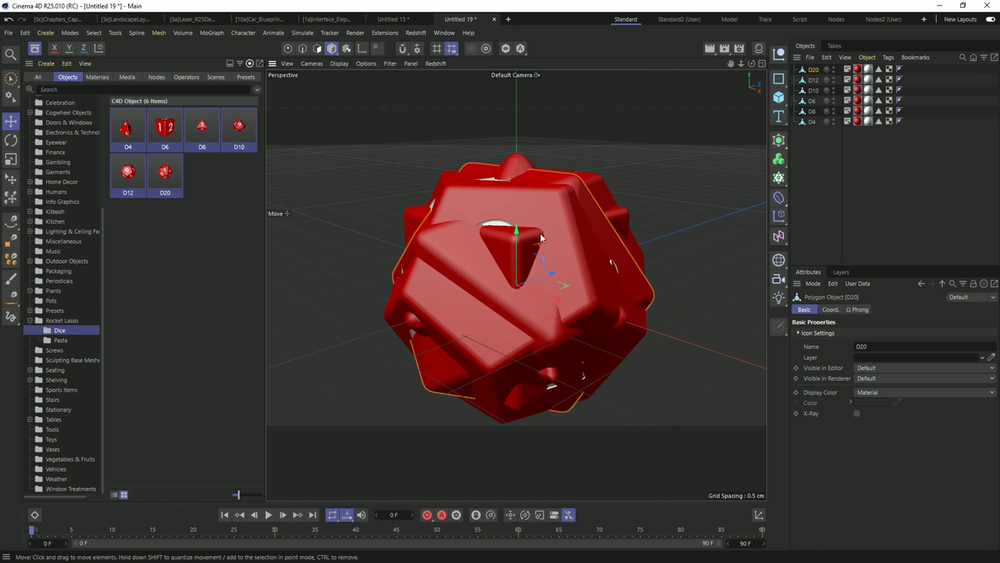
# - Try moving the D12 and D6 dice out of the overlapping stack in opposite directions, and undo the moves
pyautogui.scroll(-10, 535, 275)
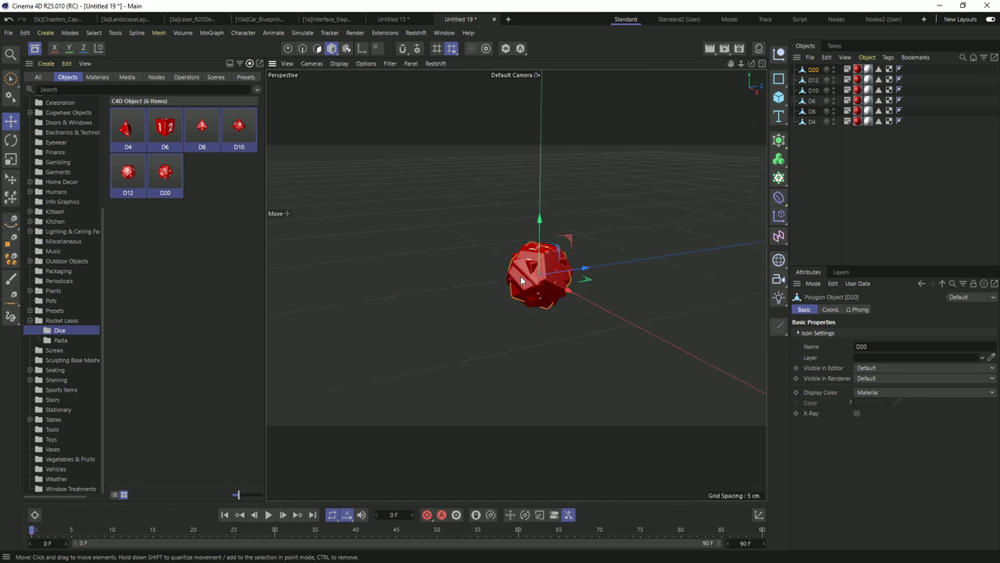
pyautogui.scroll(10, 455, 286)
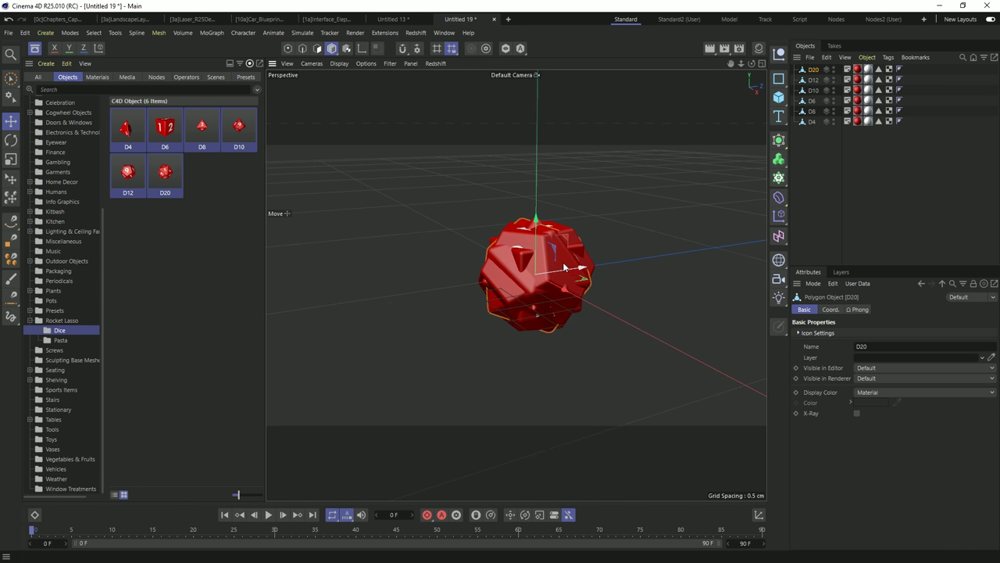
pyautogui.moveTo(581, 271); pyautogui.dragTo(431, 291)
pyautogui.click(555, 278)
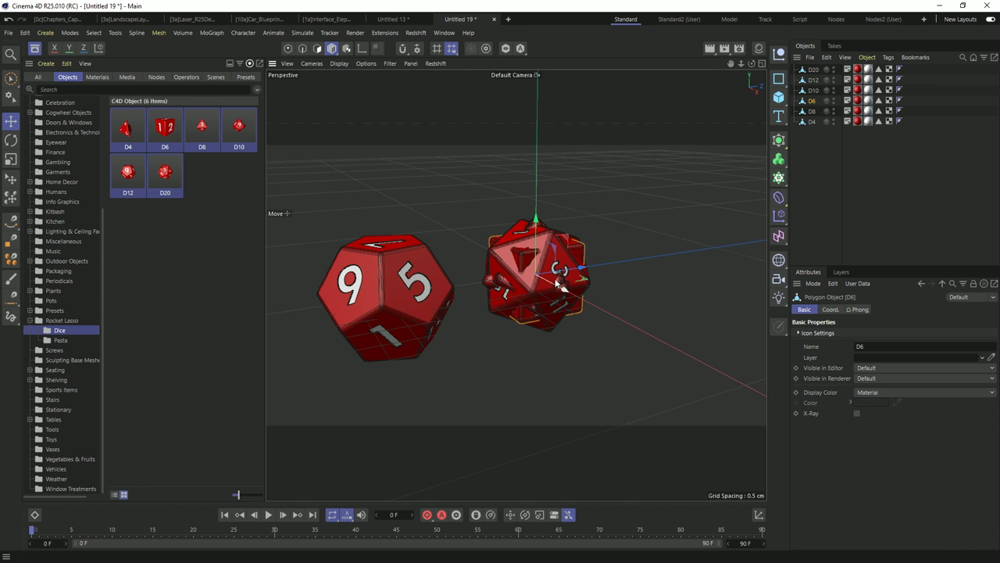
pyautogui.moveTo(554, 278); pyautogui.dragTo(715, 250)
pyautogui.click(535, 258)
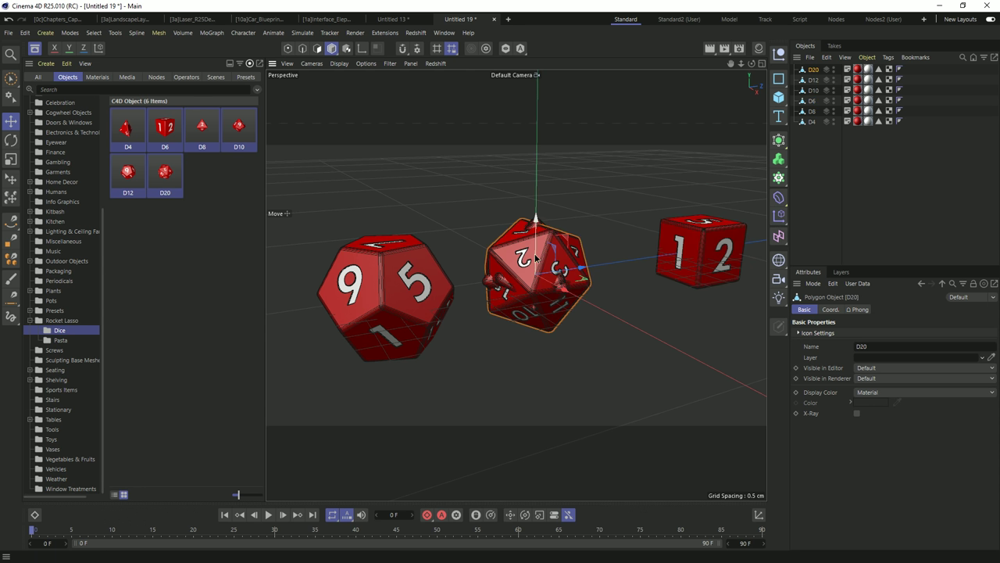
pyautogui.hotkey('ctrl', 'z')
pyautogui.hotkey('ctrl', 'z')
pyautogui.hotkey('ctrl', 'z')
pyautogui.hotkey('ctrl', 'z')
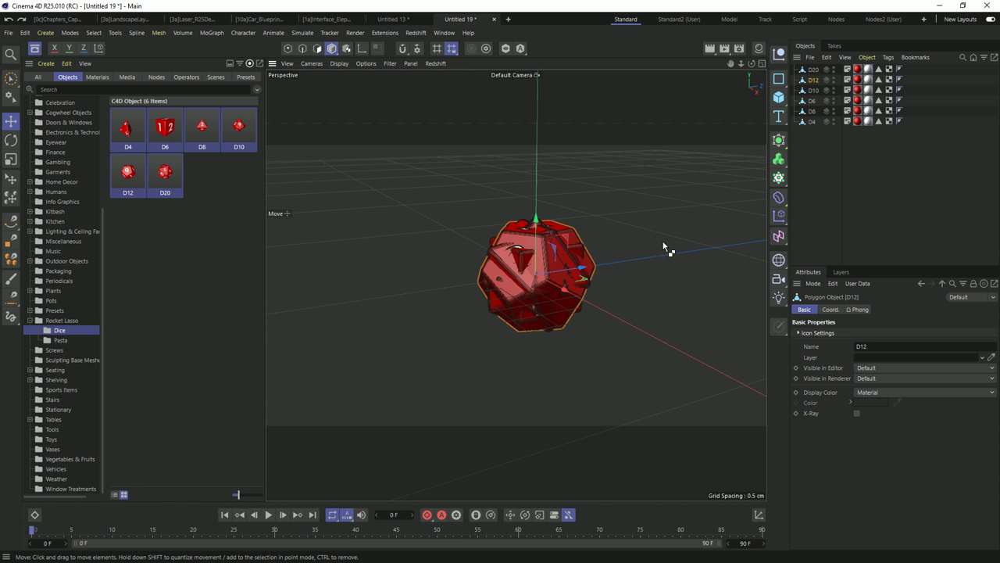
# - Hide the asset library and paste five more copies of all six dice into the scene
pyautogui.click(34, 49)
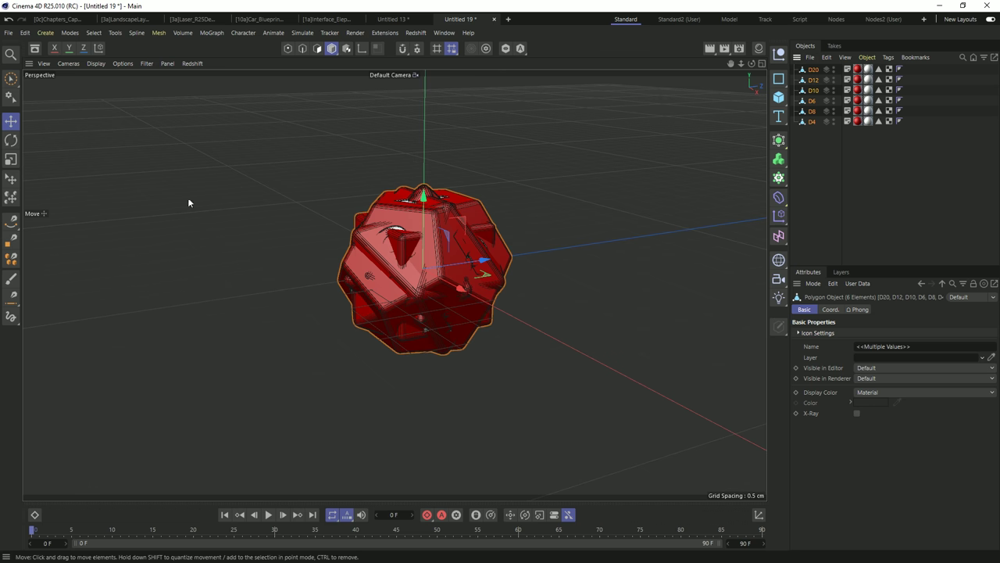
pyautogui.click(828, 168)
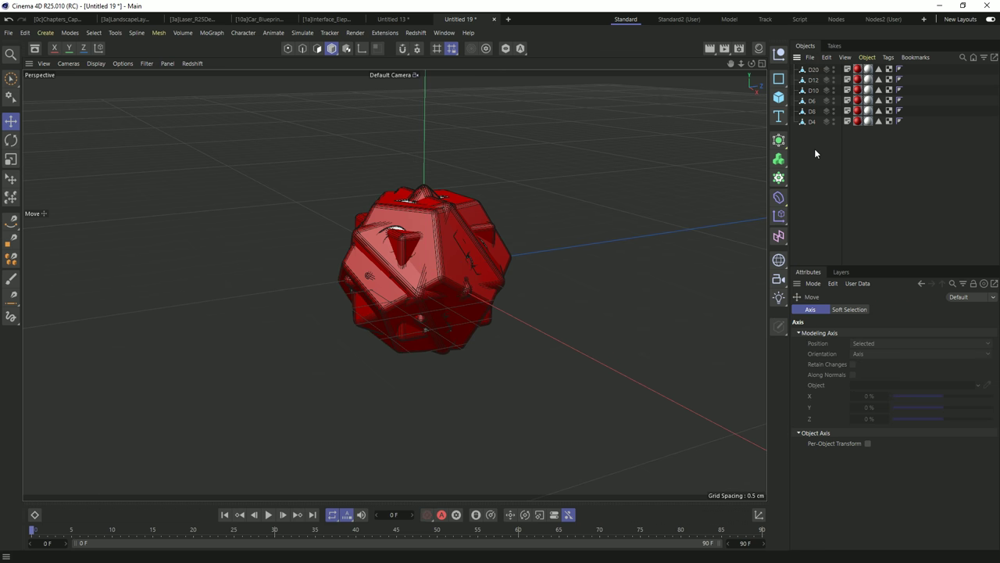
pyautogui.hotkey('ctrl', 'a')
pyautogui.hotkey('ctrl', 'c')
pyautogui.hotkey('ctrl', 'v')
pyautogui.hotkey('ctrl', 'v')
pyautogui.hotkey('ctrl', 'v')
pyautogui.hotkey('ctrl', 'v')
pyautogui.hotkey('ctrl', 'v')
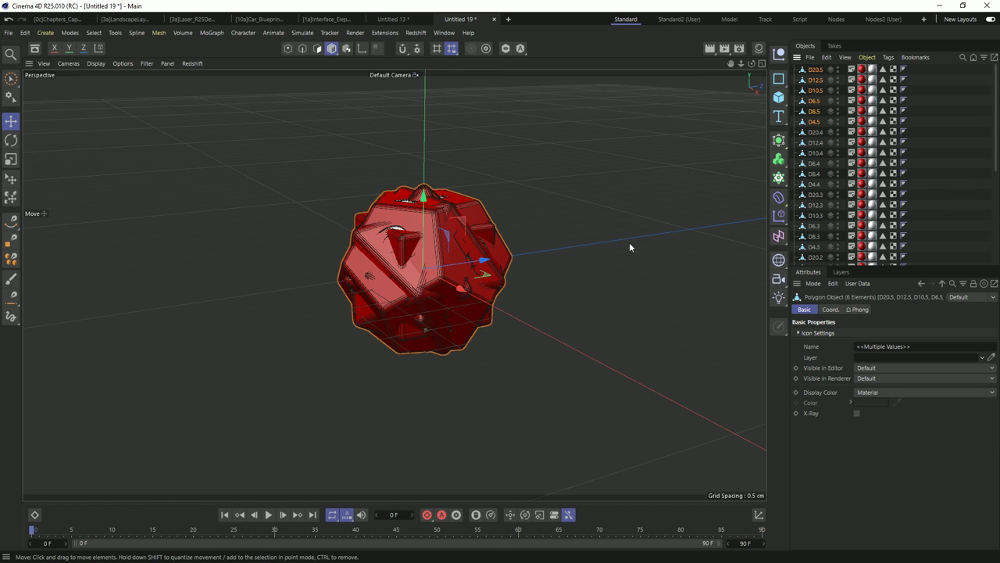
# - Select all the dice and push them apart into a collision-free cluster with Dynamic Place, raised high above the origin
pyautogui.hotkey('ctrl', 'a')
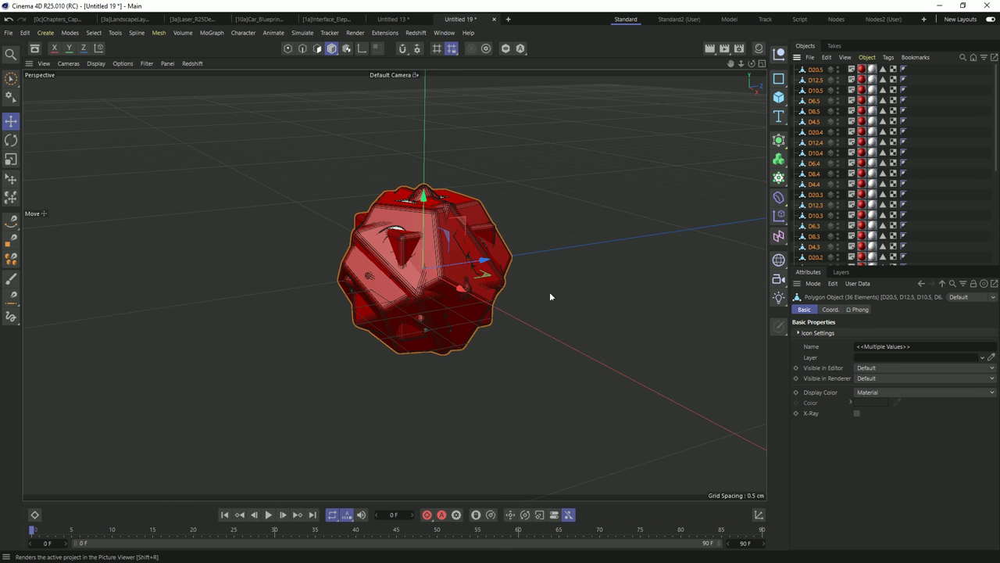
pyautogui.click(11, 198)
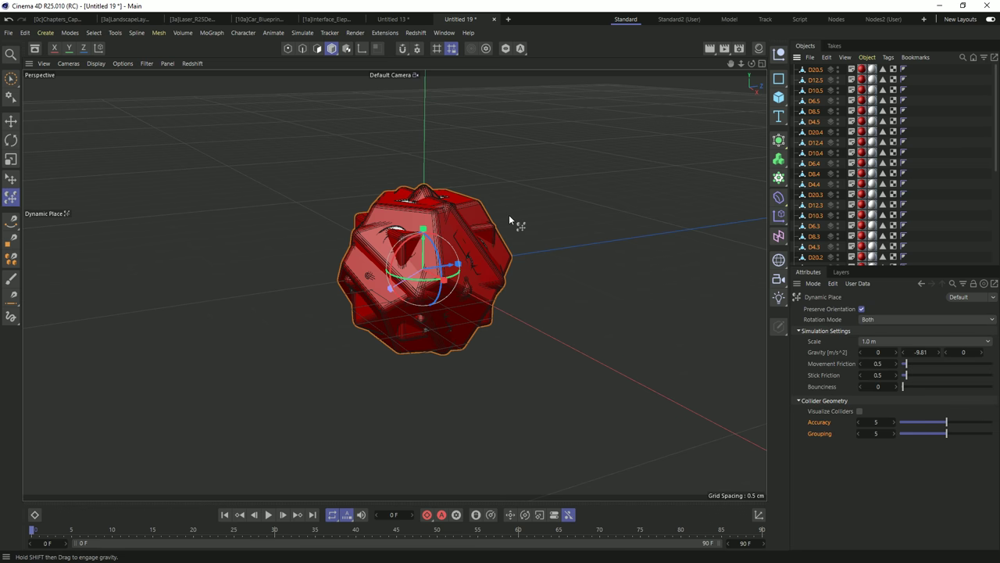
pyautogui.moveTo(508, 214); pyautogui.dragTo(516, 215)
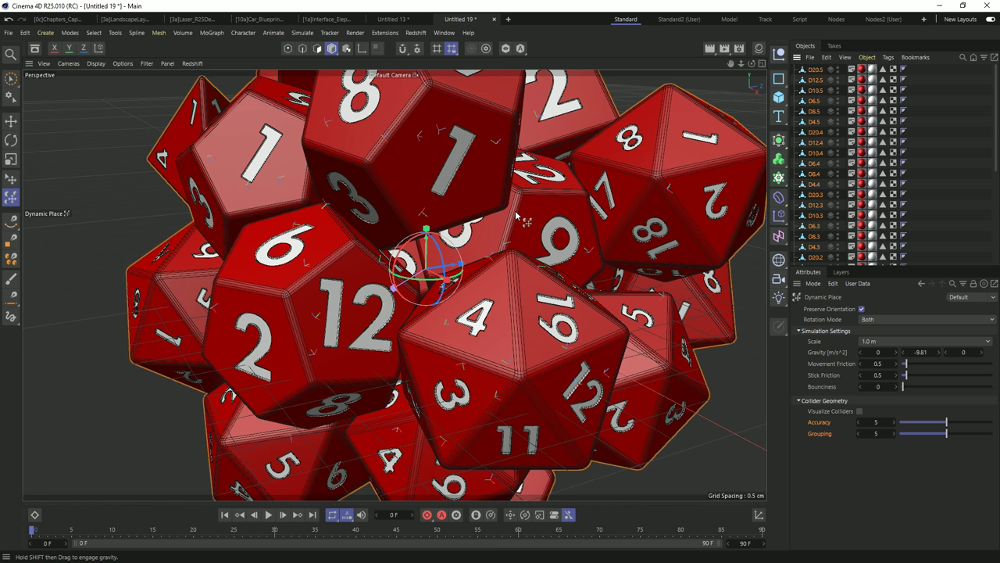
pyautogui.scroll(-5, 526, 221)
pyautogui.keyDown('alt'); pyautogui.moveTo(525, 221); pyautogui.dragTo(408, 31); pyautogui.keyUp('alt')
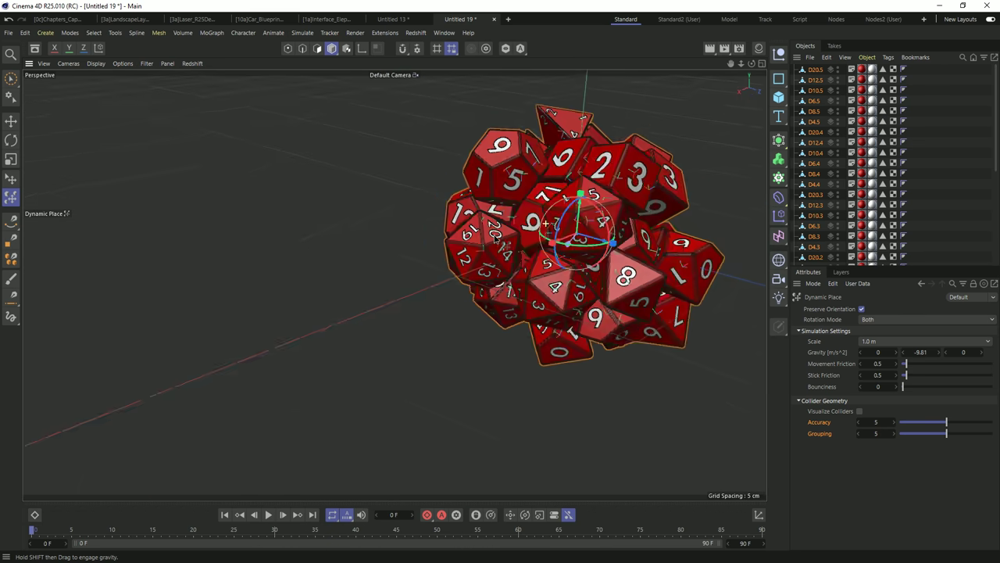
pyautogui.scroll(-3, 469, 235)
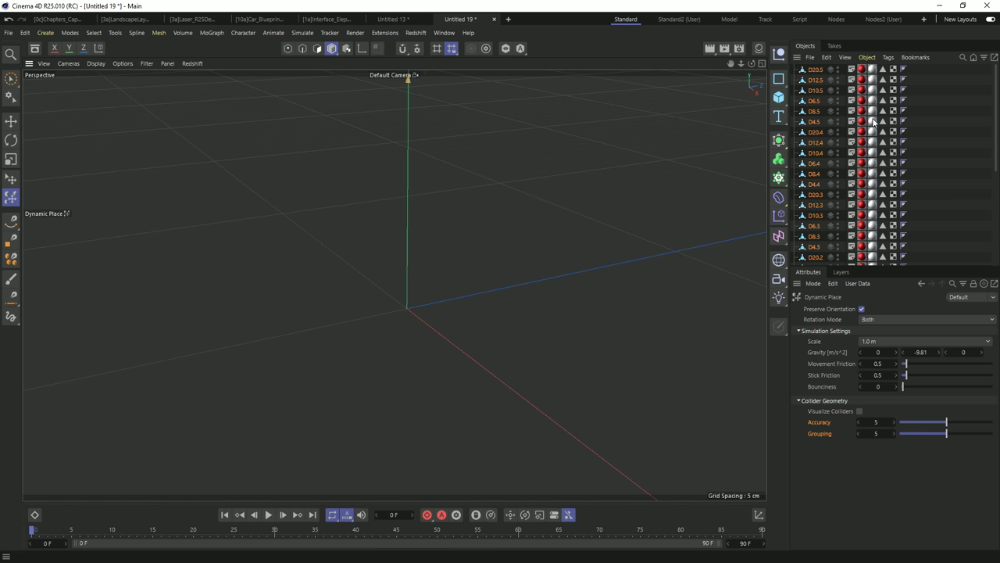
pyautogui.scroll(-5, 478, 175)
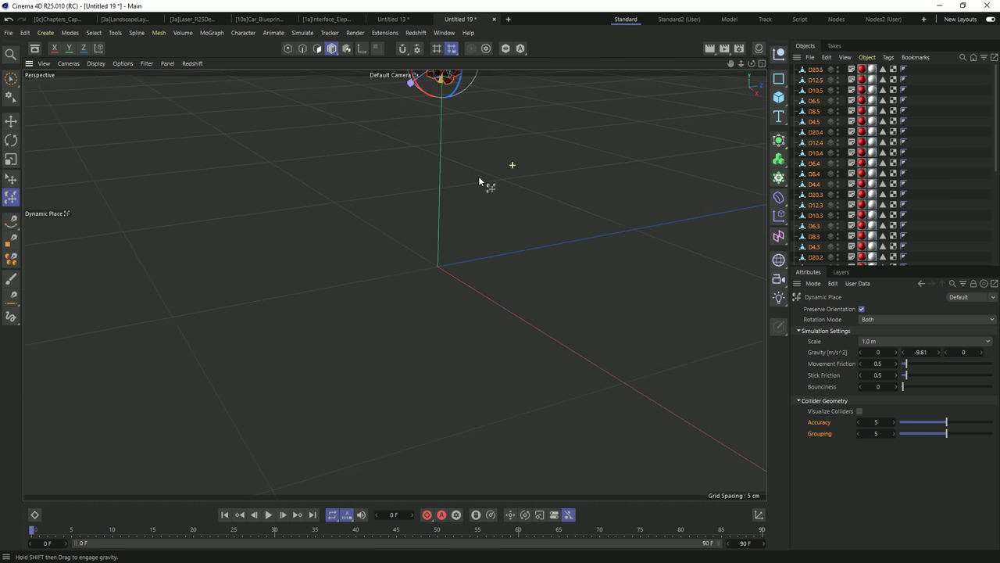
# - Add a Landscape object beneath the dice and scale it up along its height to form steep mountains
pyautogui.click(778, 97)
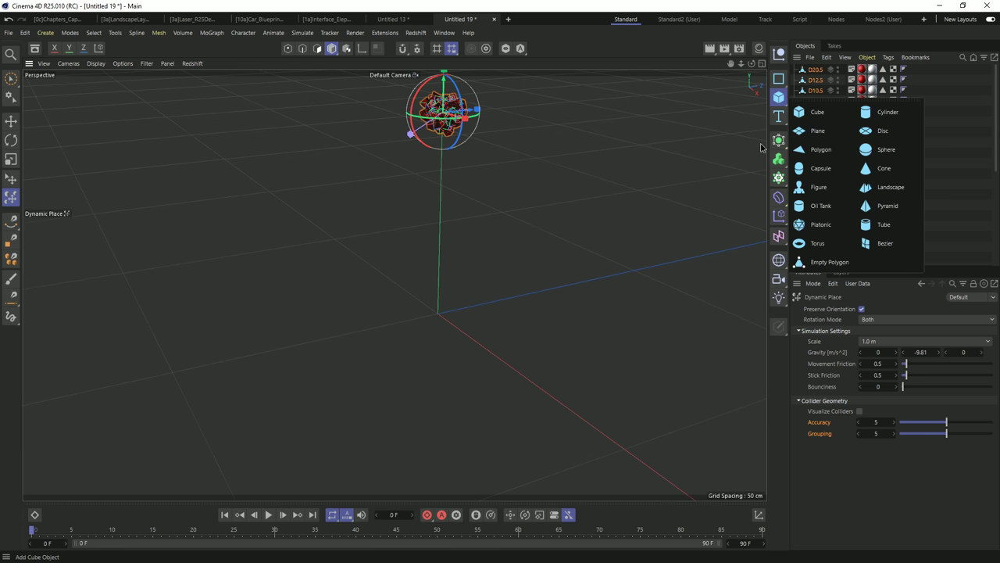
pyautogui.click(891, 187)
pyautogui.scroll(-4, 469, 190)
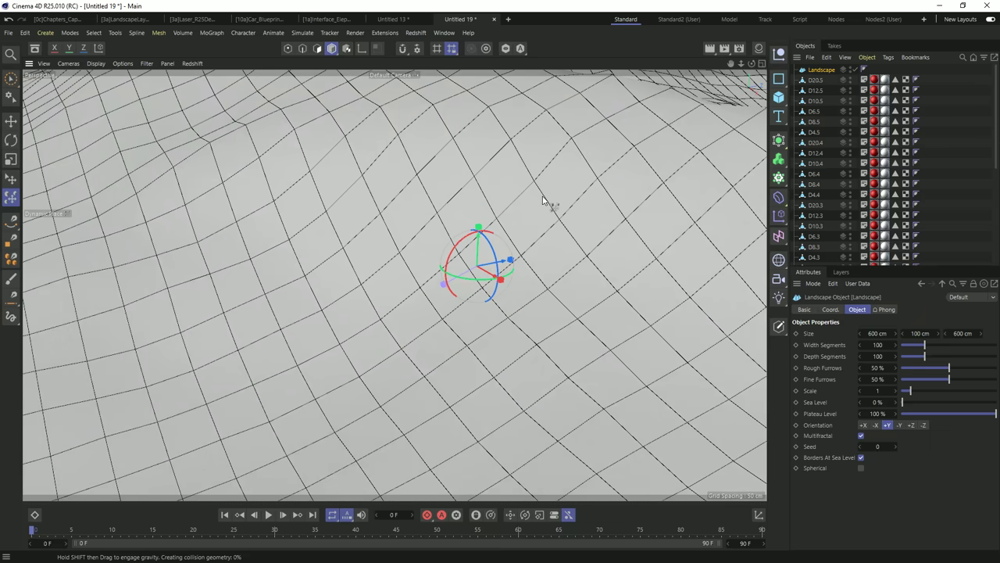
pyautogui.press('t')
pyautogui.scroll(-2, 482, 209)
pyautogui.scroll(-6, 482, 209)
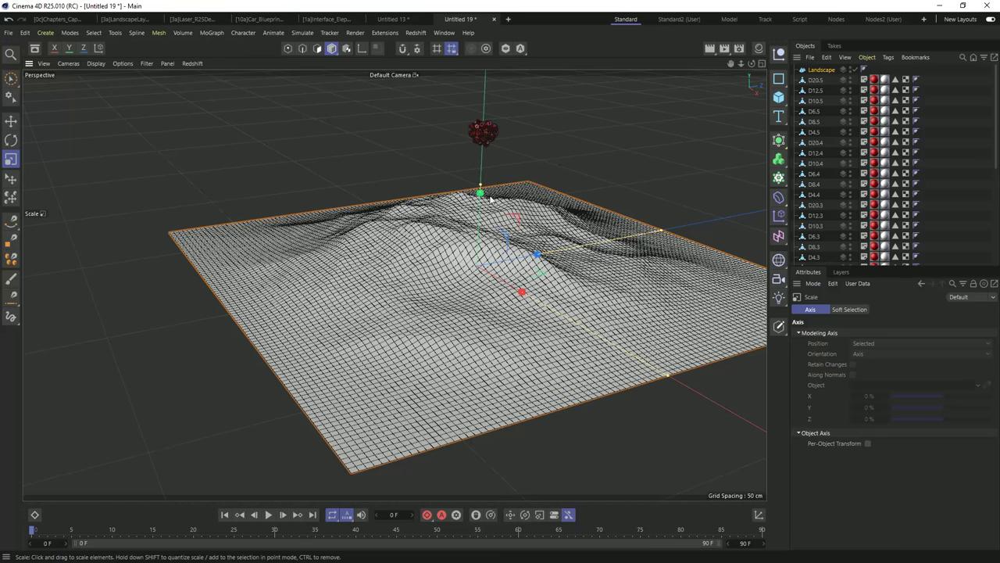
pyautogui.moveTo(483, 193); pyautogui.dragTo(594, 156)
pyautogui.scroll(3, 547, 180)
# - Select every die from D20.5 down to D4 and turn on Visualize Colliders for the Dynamic Place tool
pyautogui.click(816, 80)
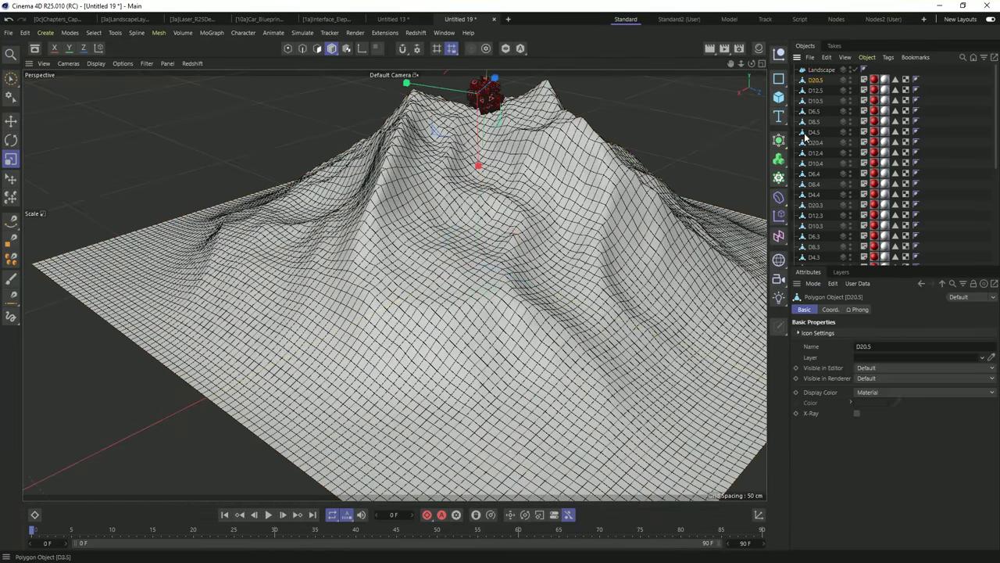
pyautogui.scroll(-5, 818, 194)
pyautogui.keyDown('shift'); pyautogui.click(813, 260); pyautogui.keyUp('shift')
pyautogui.scroll(3, 469, 226)
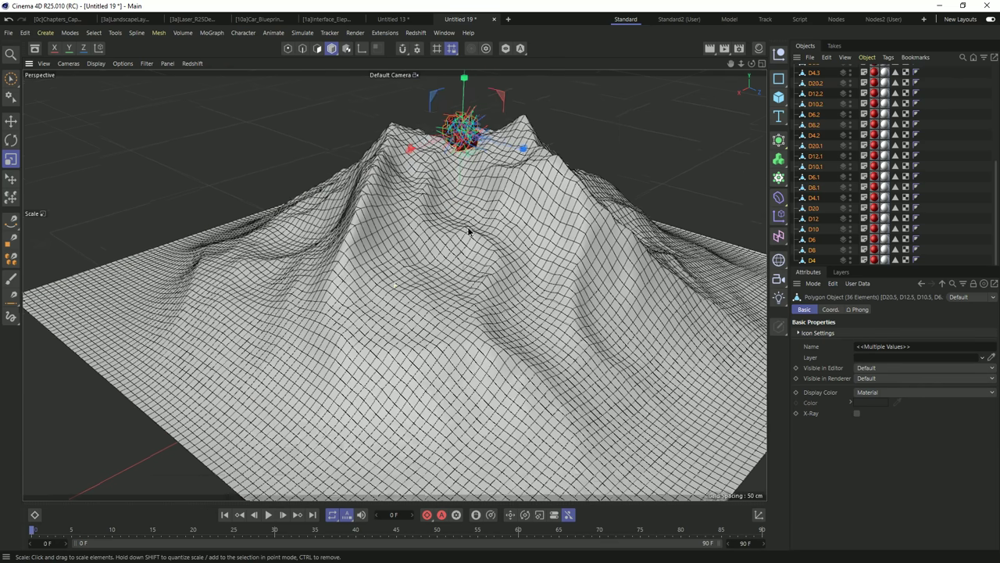
pyautogui.keyDown('alt'); pyautogui.moveTo(469, 226); pyautogui.dragTo(461, 201); pyautogui.keyUp('alt')
pyautogui.scroll(2, 461, 201)
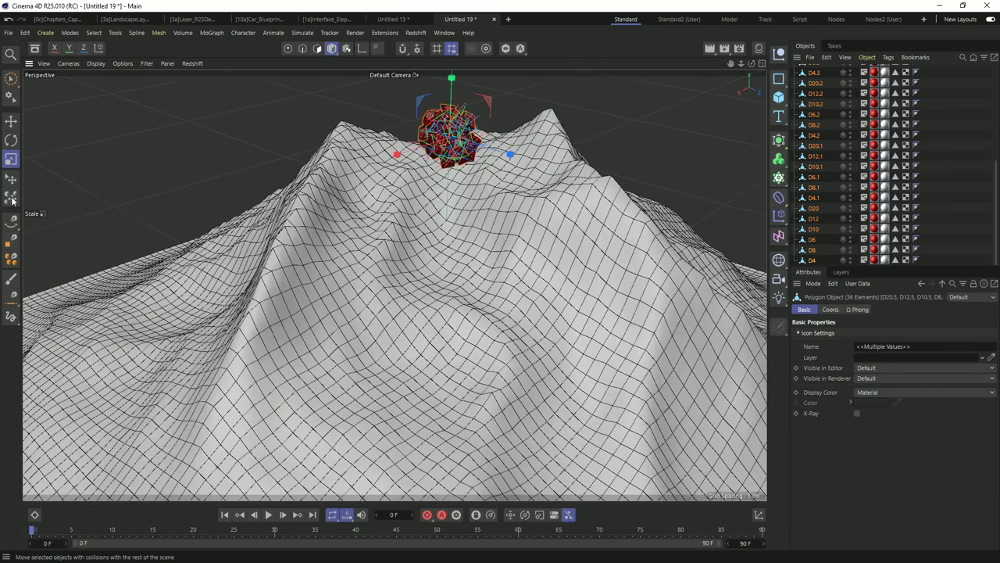
pyautogui.click(11, 197)
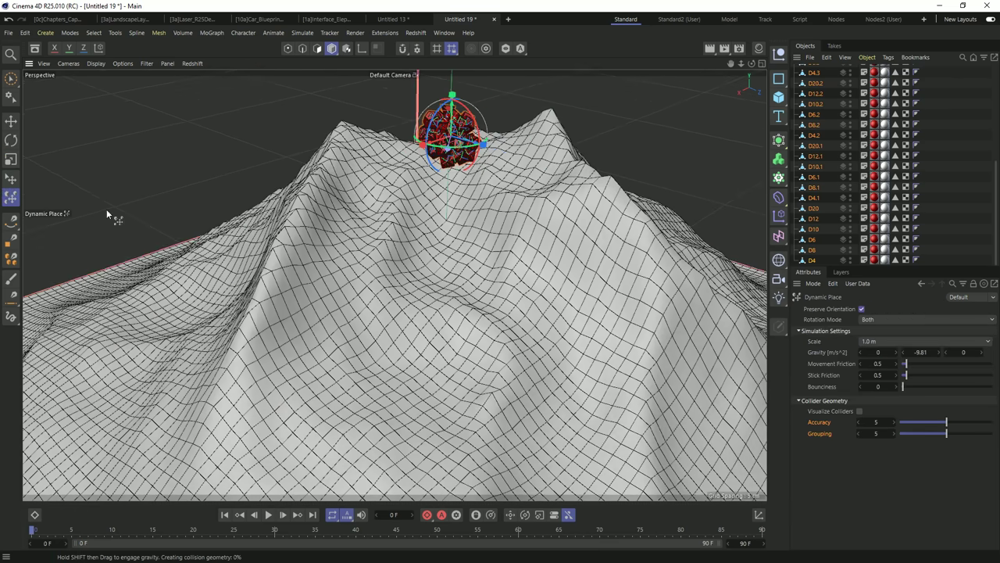
pyautogui.click(859, 411)
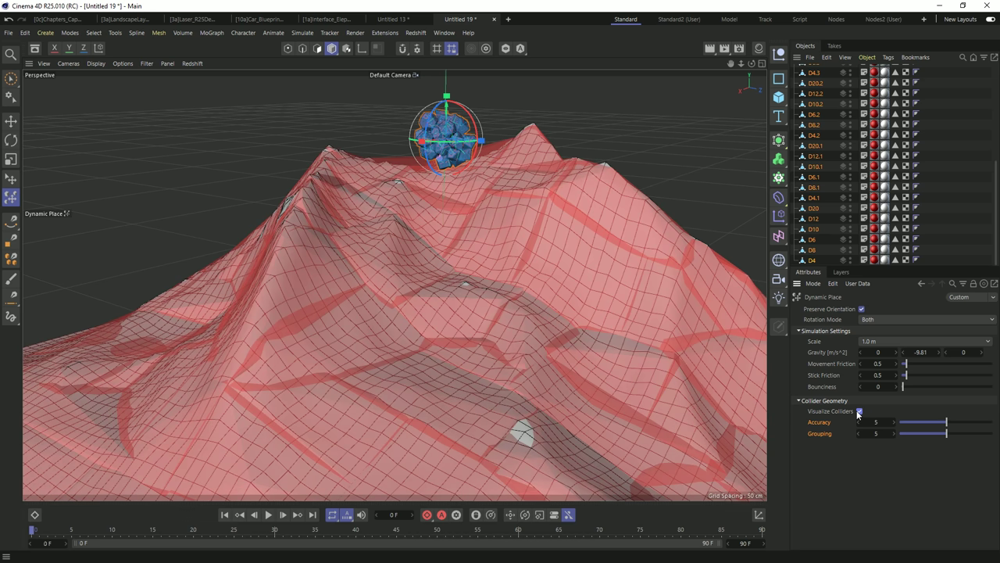
pyautogui.keyDown('alt'); pyautogui.moveTo(592, 324); pyautogui.dragTo(539, 271); pyautogui.keyUp('alt')
pyautogui.keyDown('alt'); pyautogui.moveTo(460, 334); pyautogui.dragTo(633, 379); pyautogui.keyUp('alt')
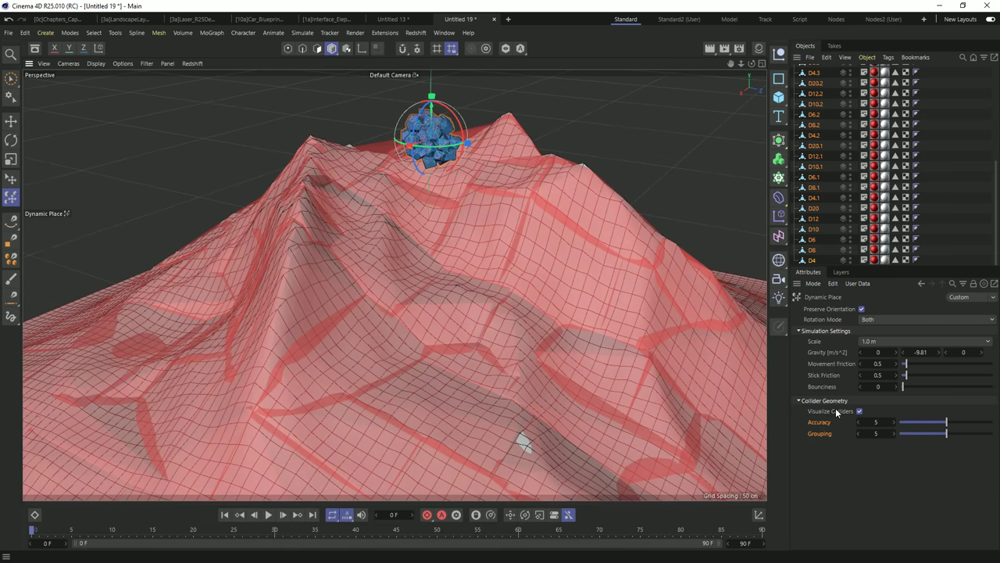
# - Set the Dynamic Place collider Accuracy to 8 and Grouping to 8, and inspect the rebuilt colliders on the landscape
pyautogui.doubleClick(875, 422)
pyautogui.write('8')
pyautogui.press('Tab')
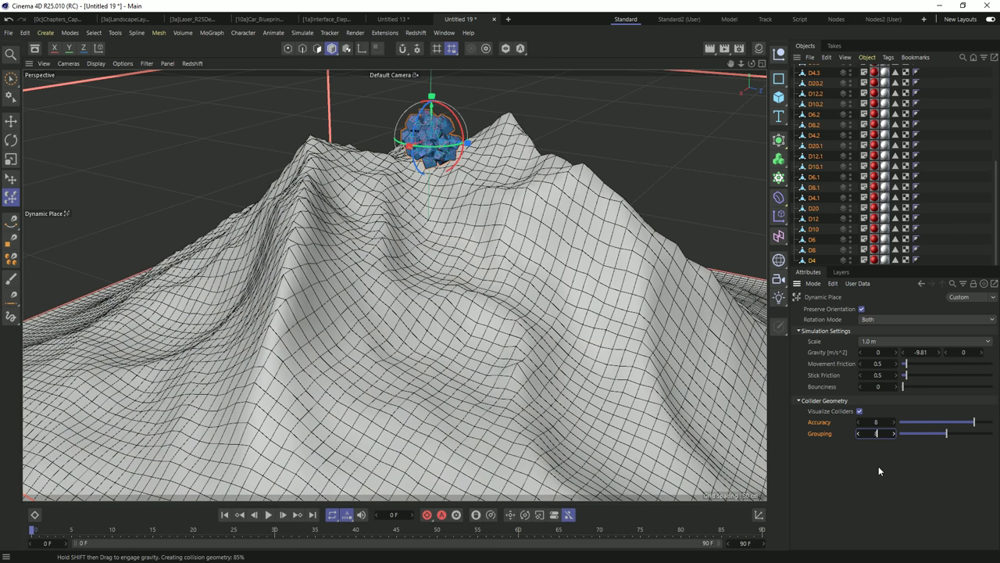
pyautogui.write('8')
pyautogui.press('Return')
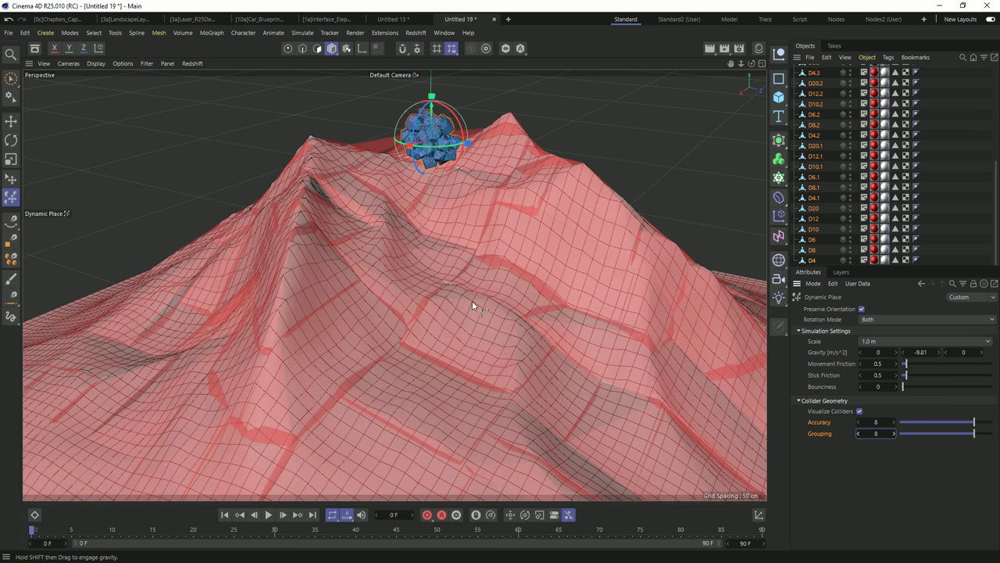
pyautogui.keyDown('alt'); pyautogui.moveTo(471, 303); pyautogui.dragTo(357, 242); pyautogui.keyUp('alt')
pyautogui.keyDown('alt'); pyautogui.moveTo(426, 296); pyautogui.dragTo(461, 265); pyautogui.keyUp('alt')
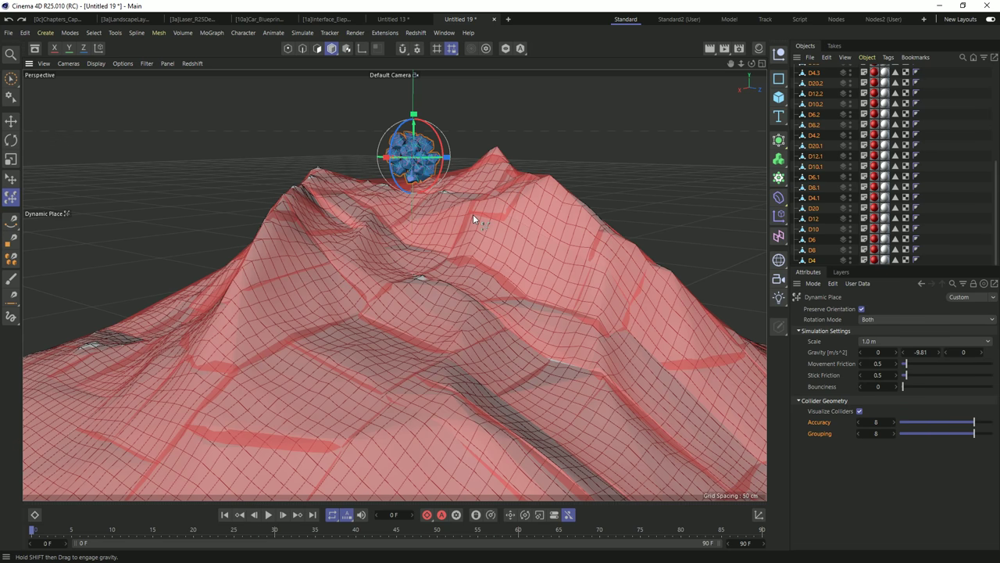
# - Undo a trial gravity drop of the dice and drag the cluster down into the hollow between the landscape's peaks
pyautogui.keyDown('shift'); pyautogui.moveTo(473, 213); pyautogui.dragTo(478, 217); pyautogui.keyUp('shift')
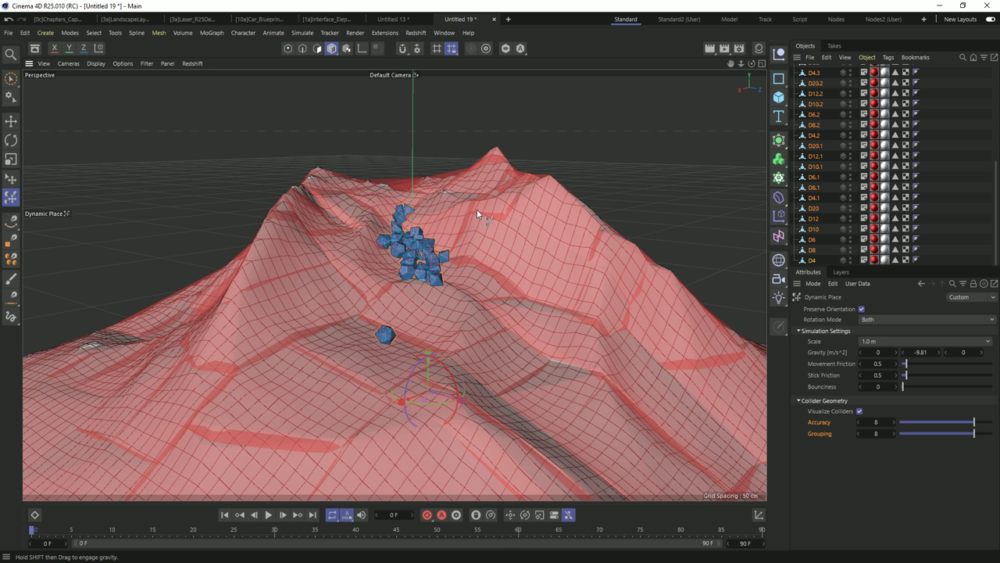
pyautogui.hotkey('ctrl', 'z')
pyautogui.moveTo(420, 187)
pyautogui.mouseDown()
pyautogui.moveTo(393, 247)
pyautogui.moveTo(305, 140)
pyautogui.moveTo(245, 332)
pyautogui.moveTo(504, 322)
pyautogui.moveTo(317, 408)
pyautogui.moveTo(234, 157)
pyautogui.moveTo(424, 242)
pyautogui.moveTo(443, 300)
pyautogui.mouseUp()
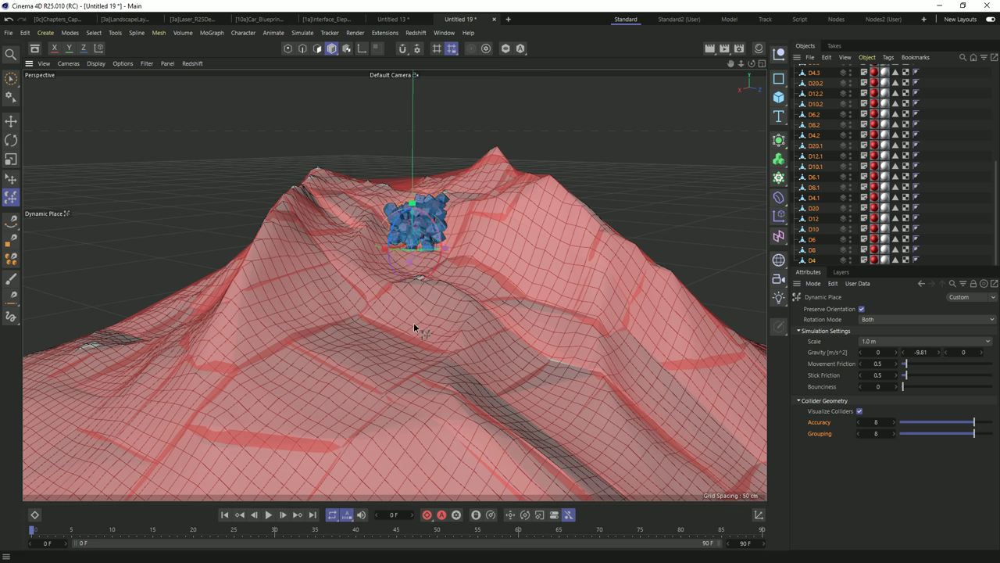
pyautogui.moveTo(450, 222); pyautogui.dragTo(423, 196)
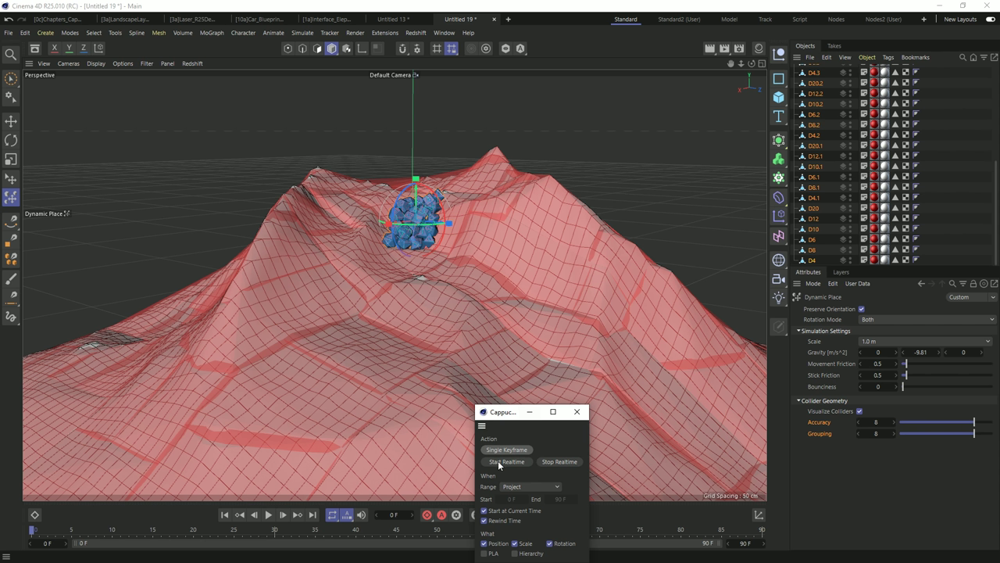
# - Record the selected dice in real time with Cappucino while dropping them down the landscape under gravity, and close the Cappucino window
pyautogui.click(501, 461)
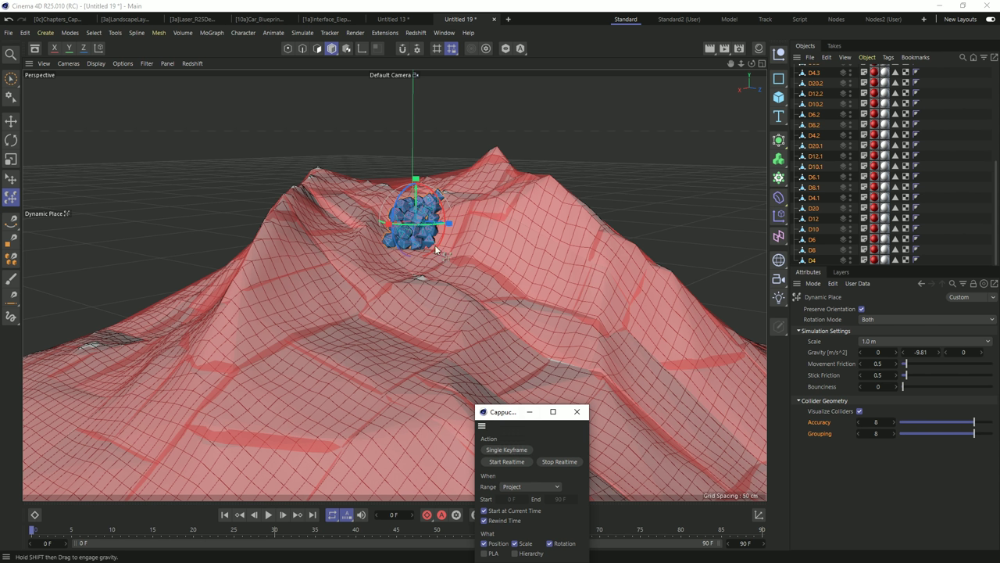
pyautogui.moveTo(451, 239)
pyautogui.keyDown('shift'); pyautogui.mouseDown()
pyautogui.moveTo(470, 257)
pyautogui.moveTo(613, 276)
pyautogui.mouseUp(); pyautogui.keyUp('shift')
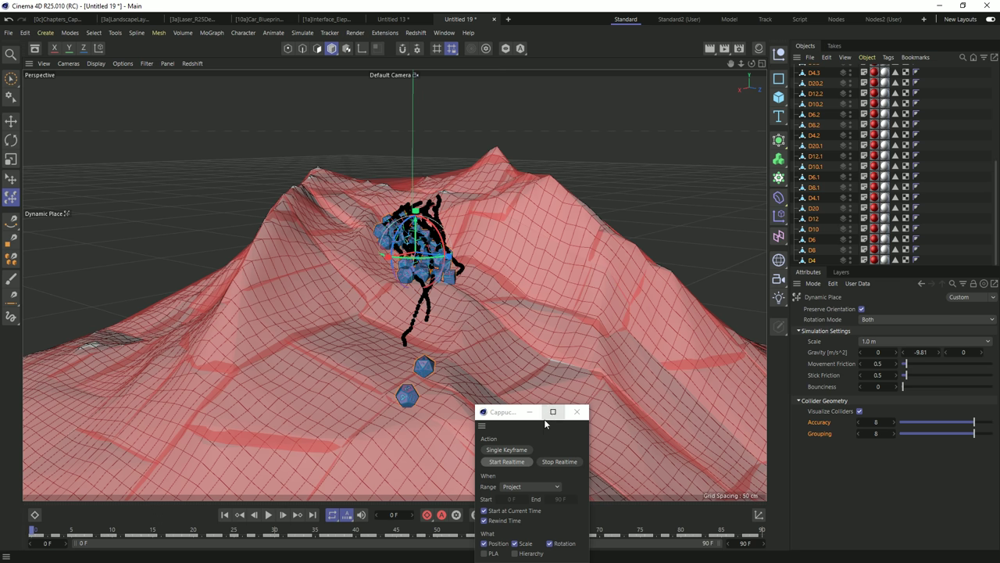
pyautogui.click(581, 413)
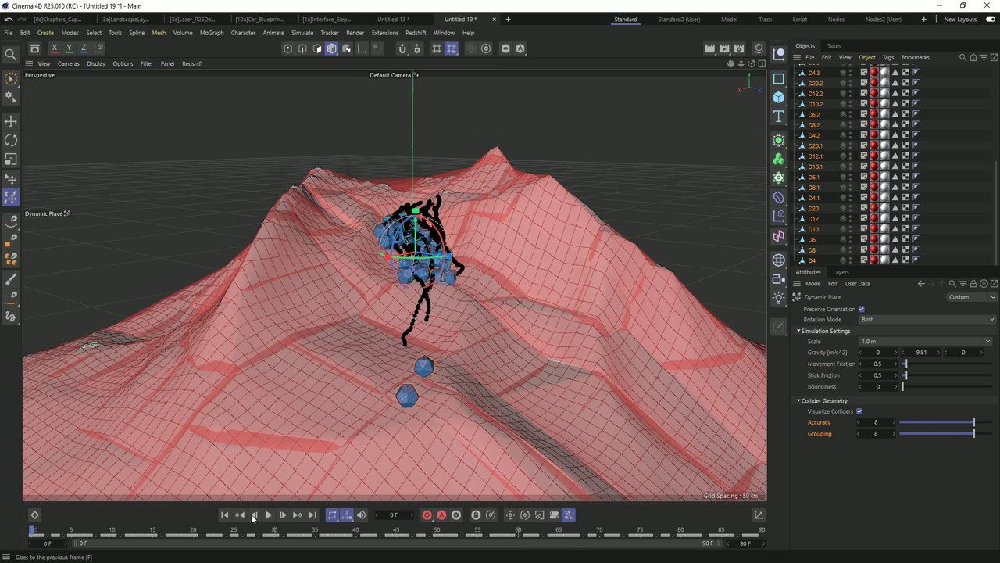
# - Play the recorded dice animation from the first frame, deselect the dice for a clear view, and stop playback
pyautogui.click(226, 514)
pyautogui.click(268, 514)
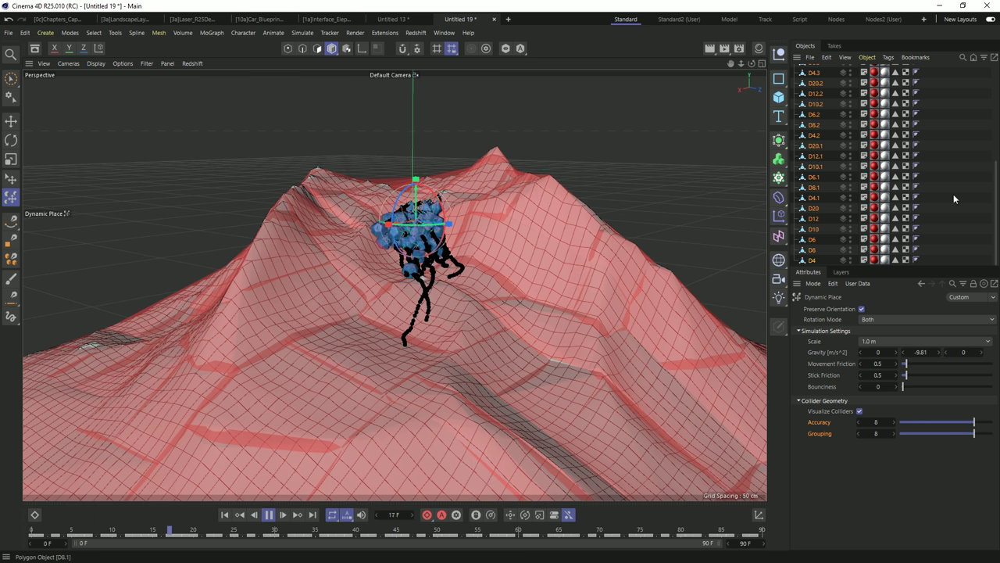
pyautogui.click(918, 207)
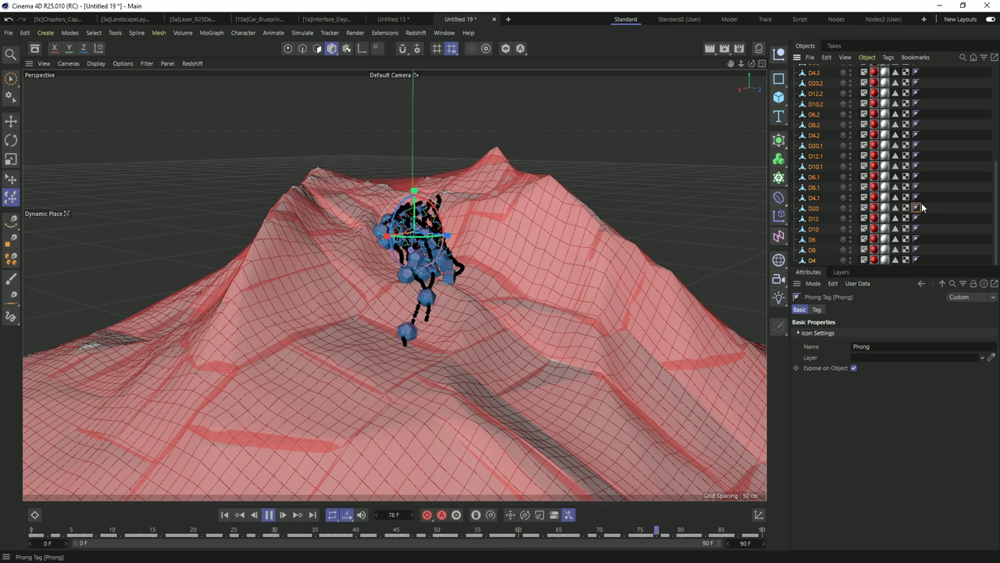
pyautogui.click(938, 184)
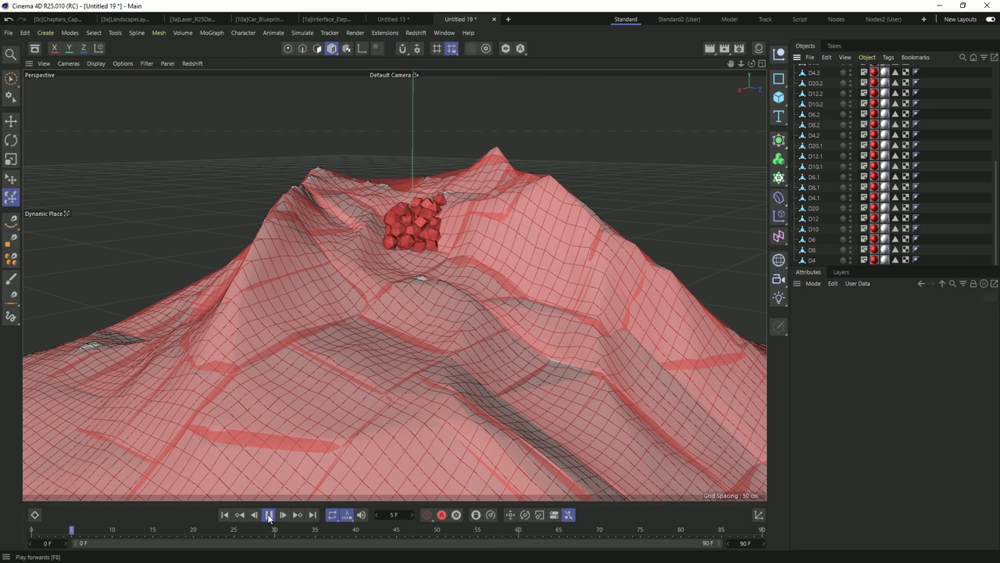
pyautogui.press('F8')
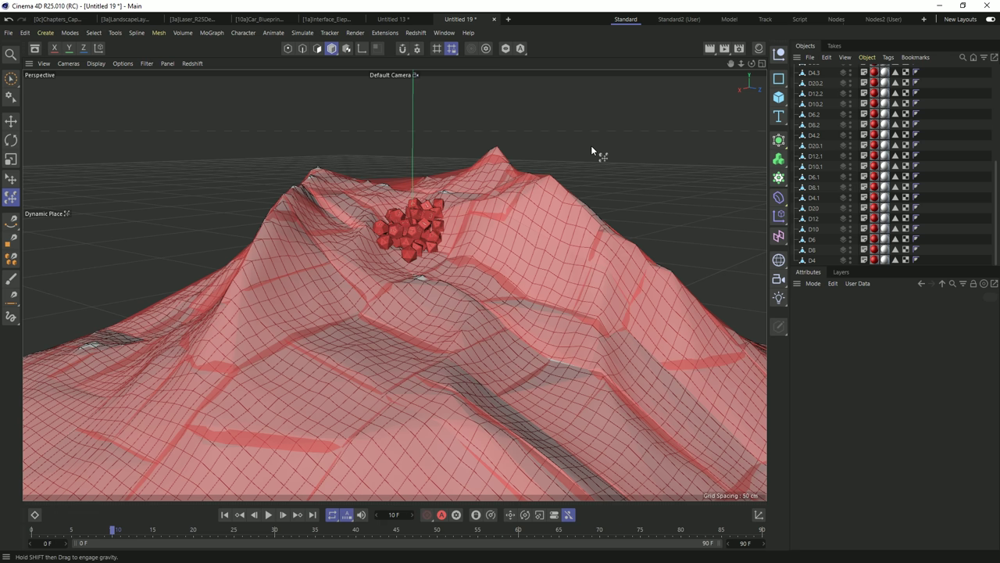
# - Create a new empty project and add an extruded Text object to it
pyautogui.click(55, 20)
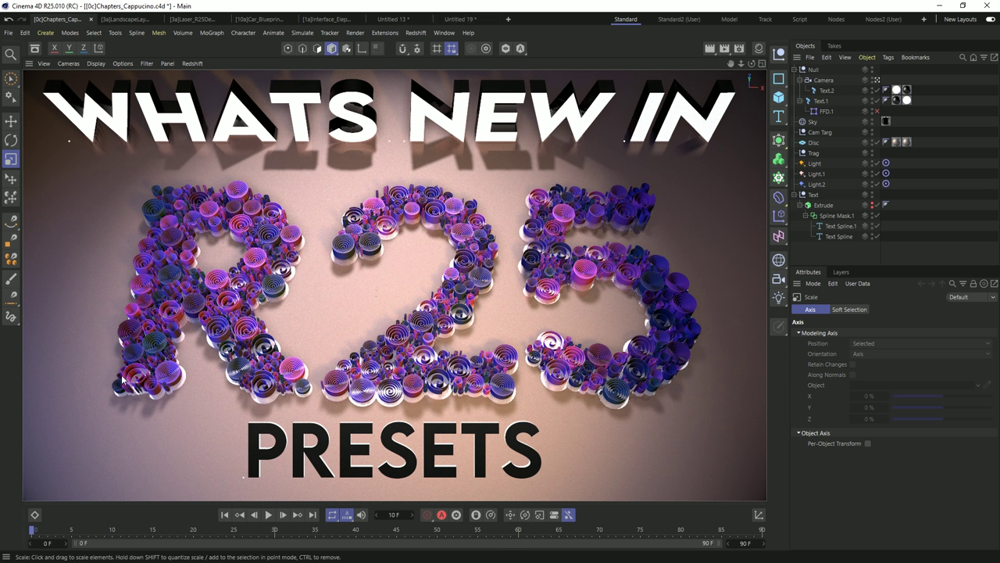
pyautogui.click(508, 20)
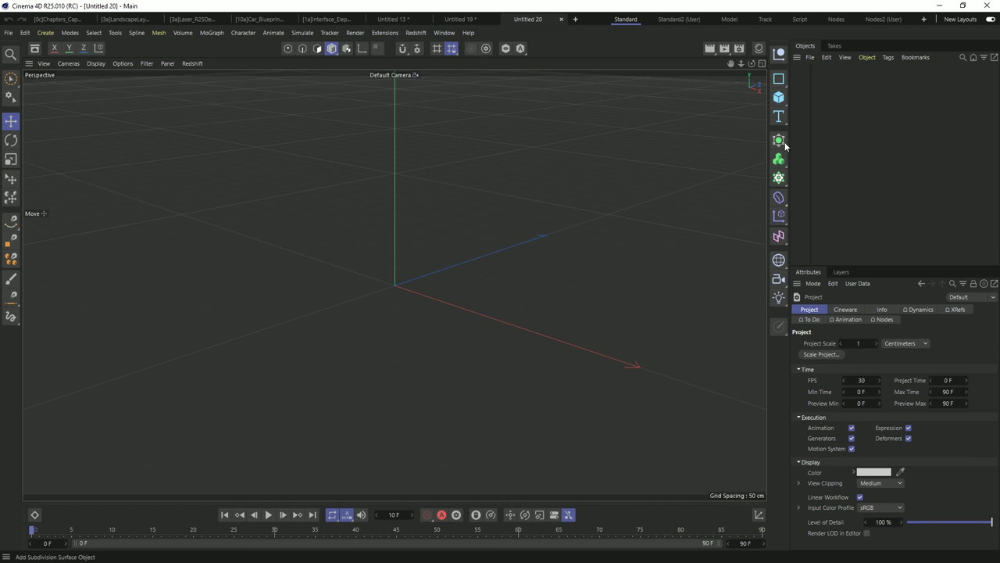
pyautogui.keyDown('alt'); pyautogui.moveTo(504, 160); pyautogui.dragTo(742, 132); pyautogui.keyUp('alt')
pyautogui.click(779, 118)
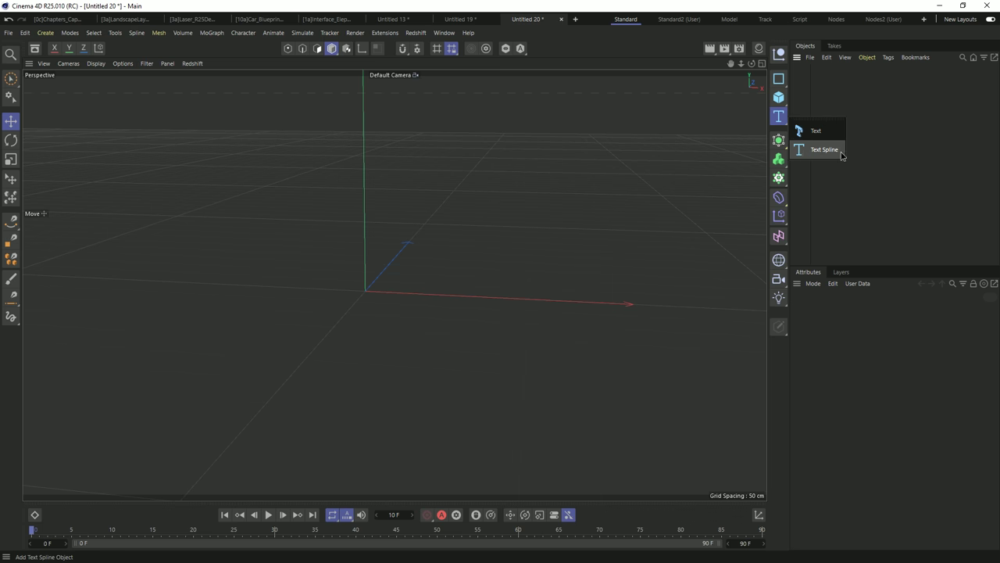
pyautogui.click(814, 131)
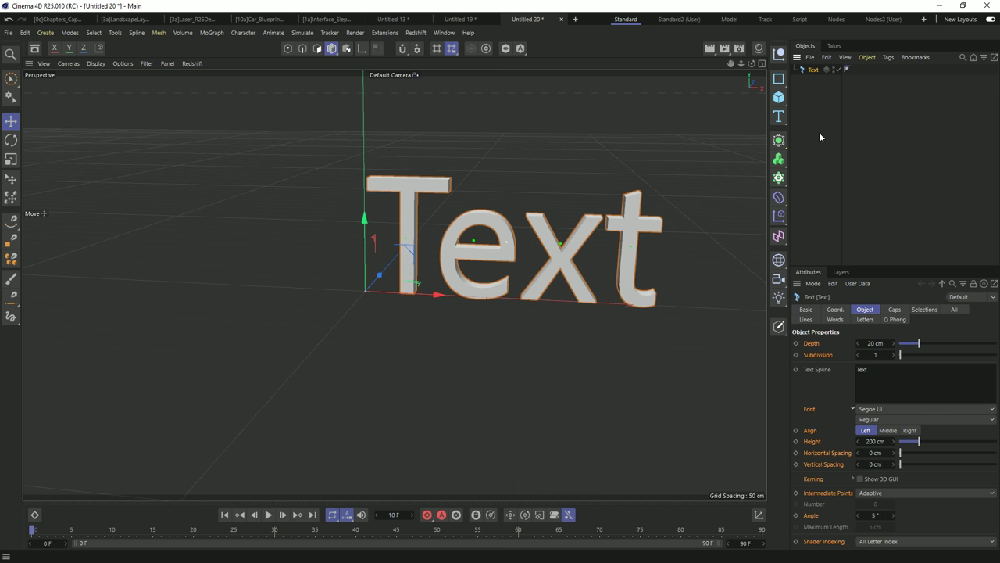
# - Set the text's Depth to 50 cm, Angle to 15° and Height to 100 cm, and align it to Middle
pyautogui.doubleClick(875, 343)
pyautogui.write('50')
pyautogui.press('Return')
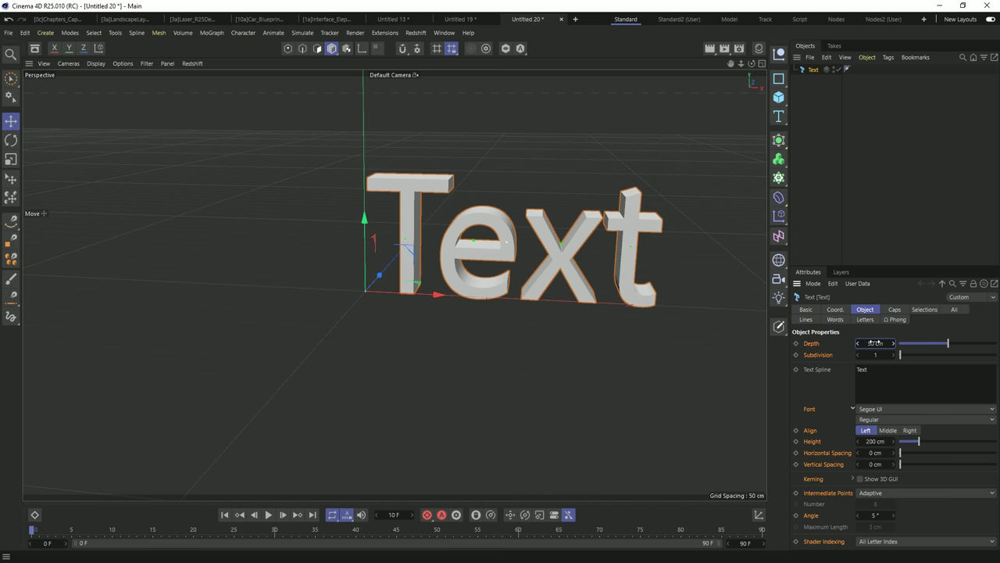
pyautogui.doubleClick(875, 515)
pyautogui.write('15')
pyautogui.doubleClick(875, 440)
pyautogui.write('100')
pyautogui.press('Return')
pyautogui.click(888, 430)
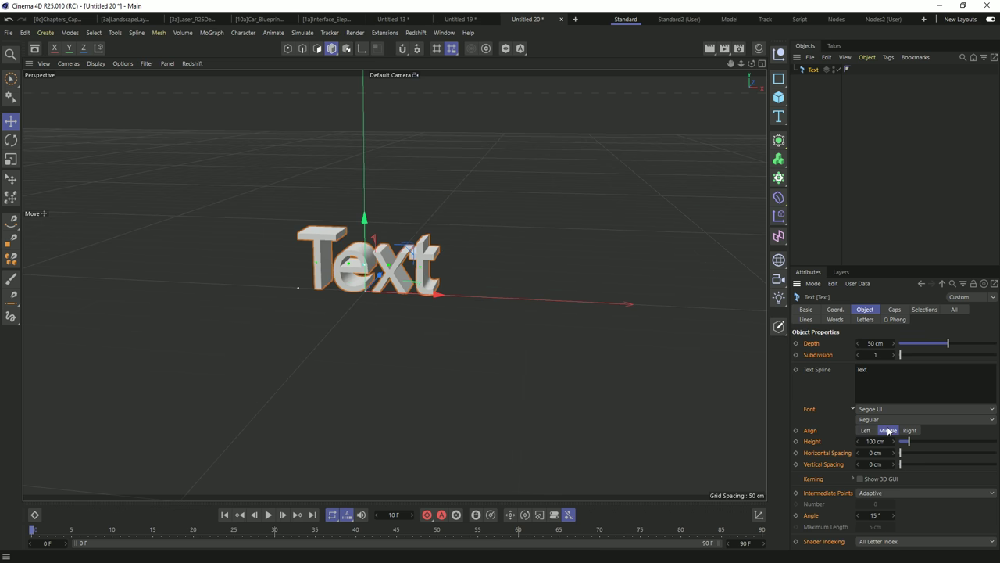
# - Set the text's font to Rockwell and its content to ROCKWELL
pyautogui.doubleClick(861, 369)
pyautogui.click(868, 408)
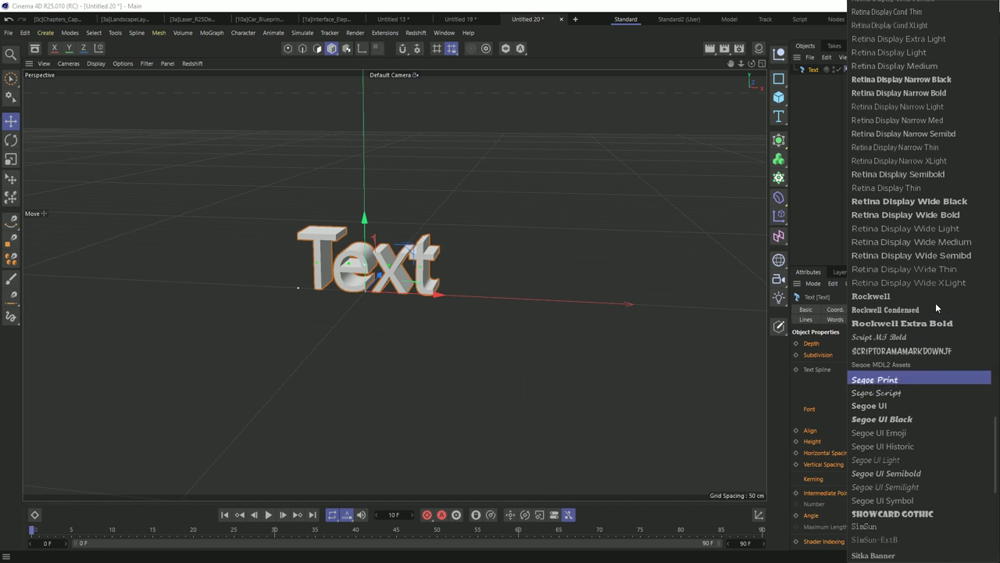
pyautogui.click(870, 296)
pyautogui.hotkey('ctrl', 'a')
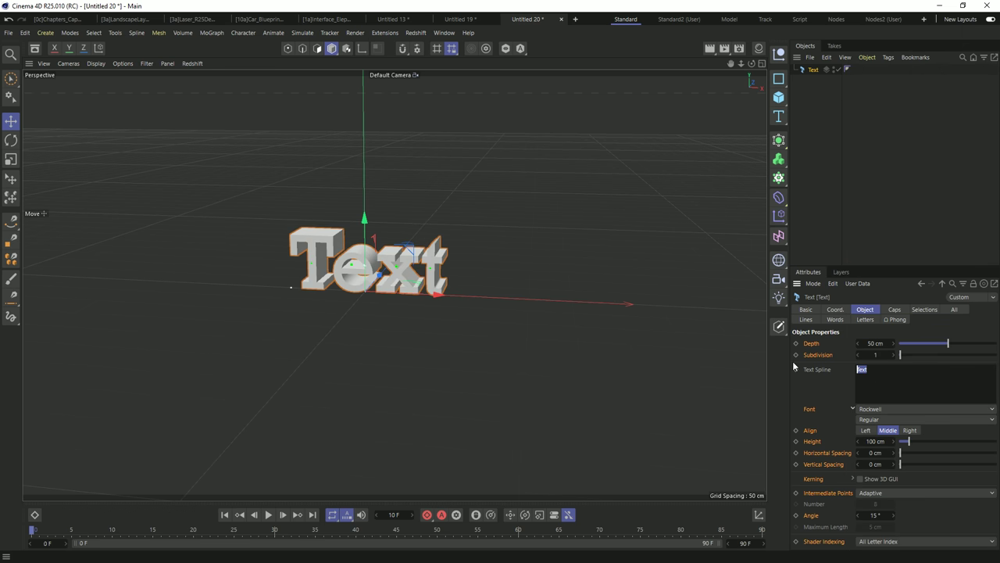
pyautogui.write('ROCKWELL')
# - Save the Text object's current settings as a preset named ROCKWELL
pyautogui.click(995, 299)
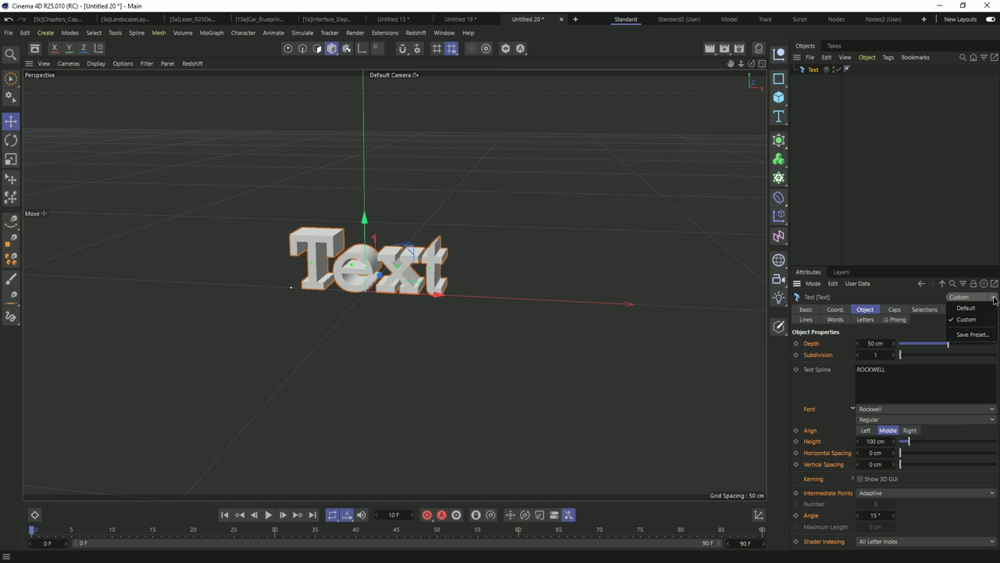
pyautogui.click(973, 336)
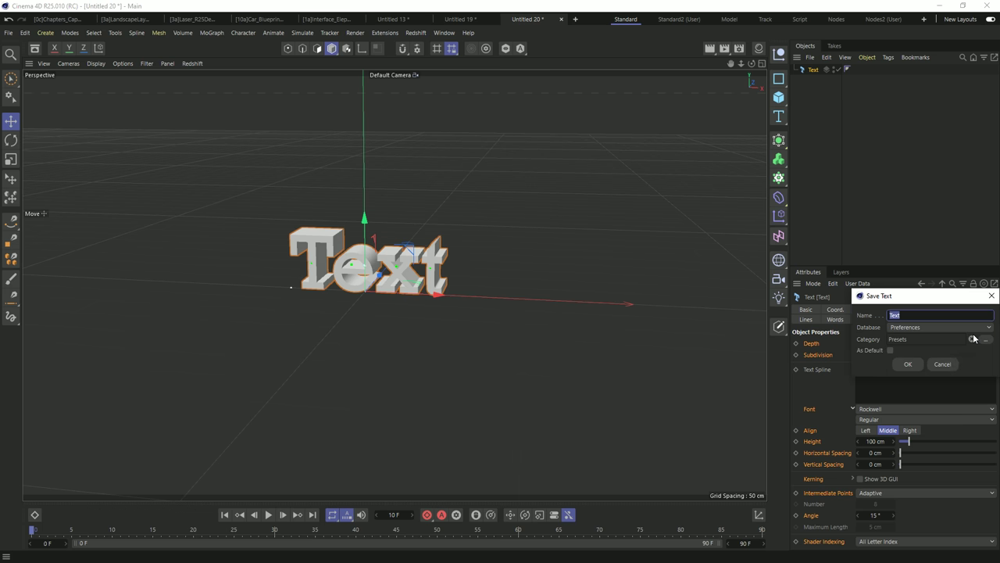
pyautogui.write('ROCKWELL')
pyautogui.click(908, 363)
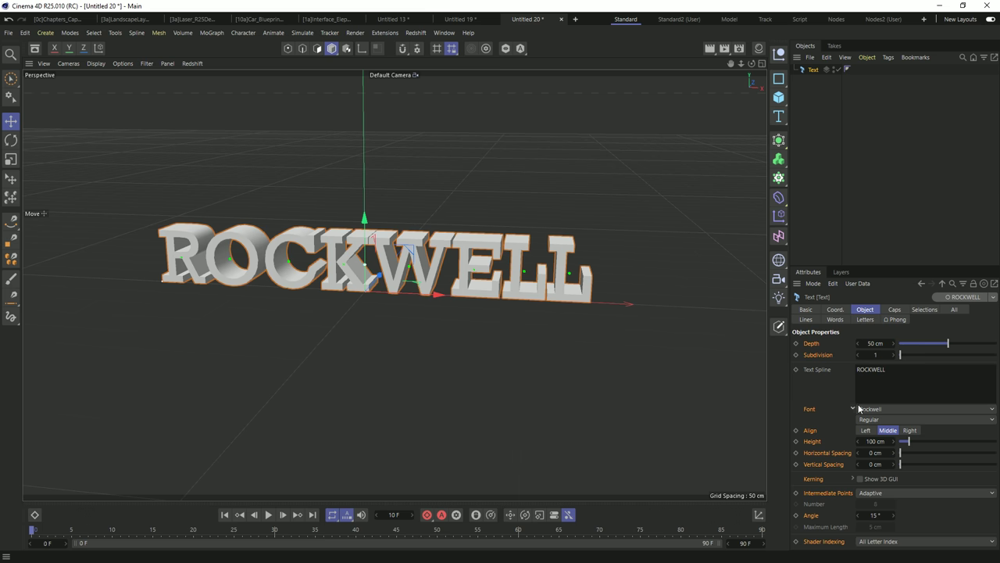
# - Change the text's font to MS Gothic and its content to GOTHIC
pyautogui.click(891, 408)
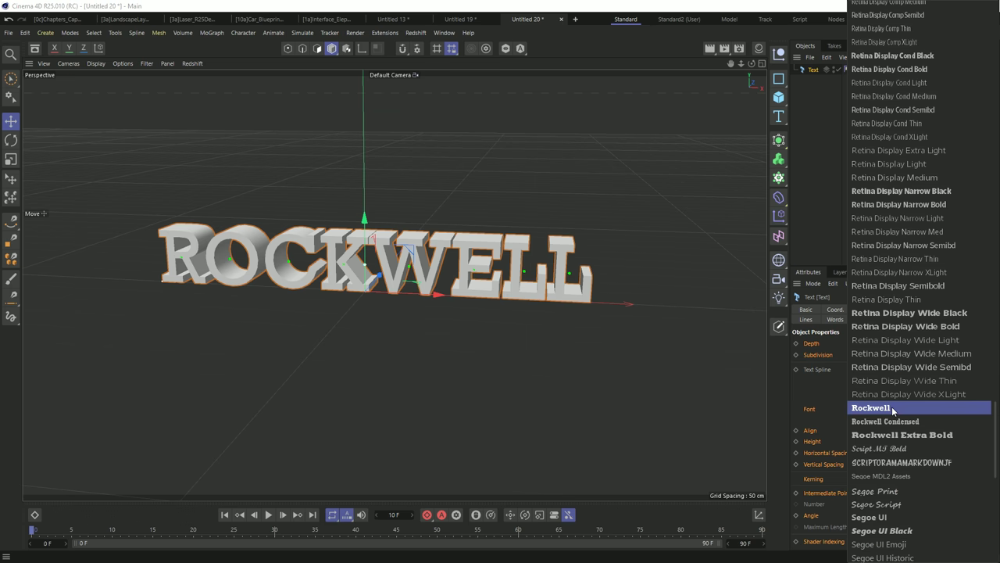
pyautogui.scroll(5, 914, 248)
pyautogui.scroll(5, 913, 248)
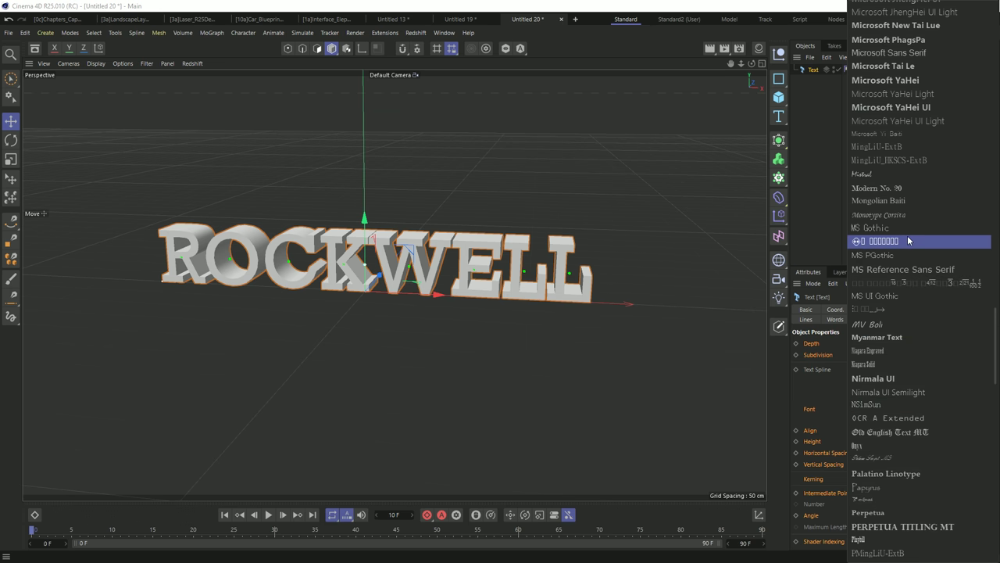
pyautogui.click(874, 230)
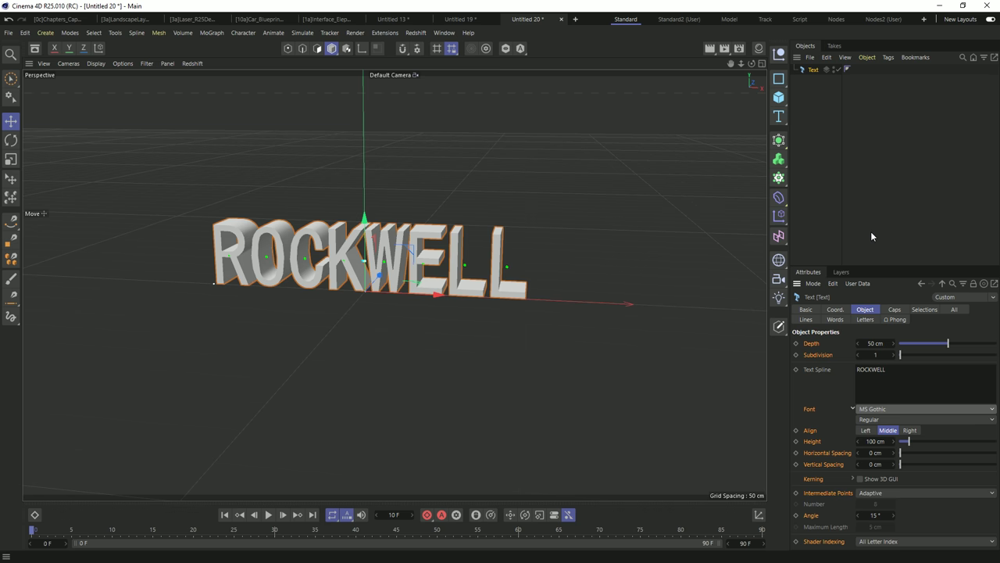
pyautogui.write('GOTHIC')
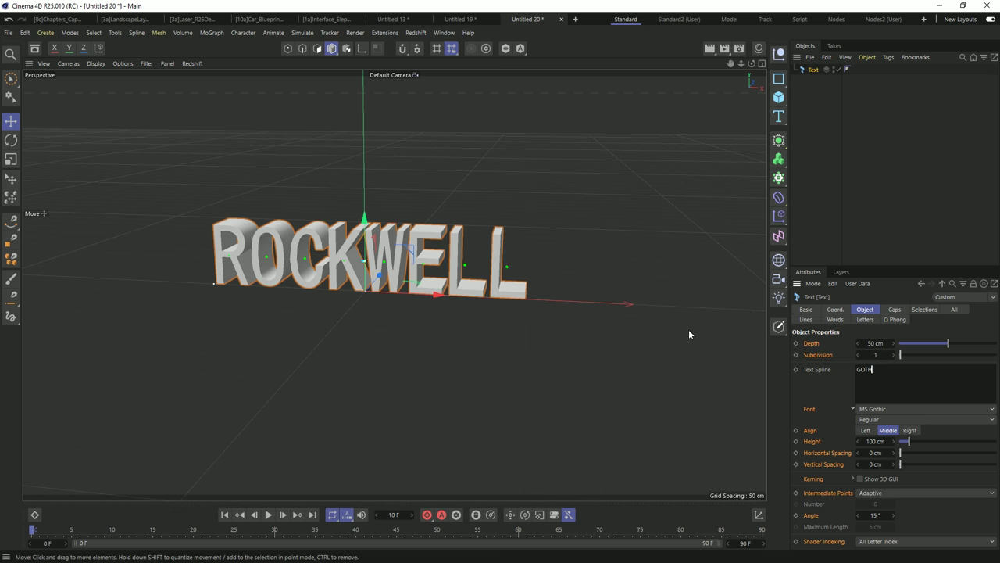
# - Flatten the GOTHIC text by setting its Depth to 0 cm and enlarge its Height to 200 cm
pyautogui.doubleClick(875, 343)
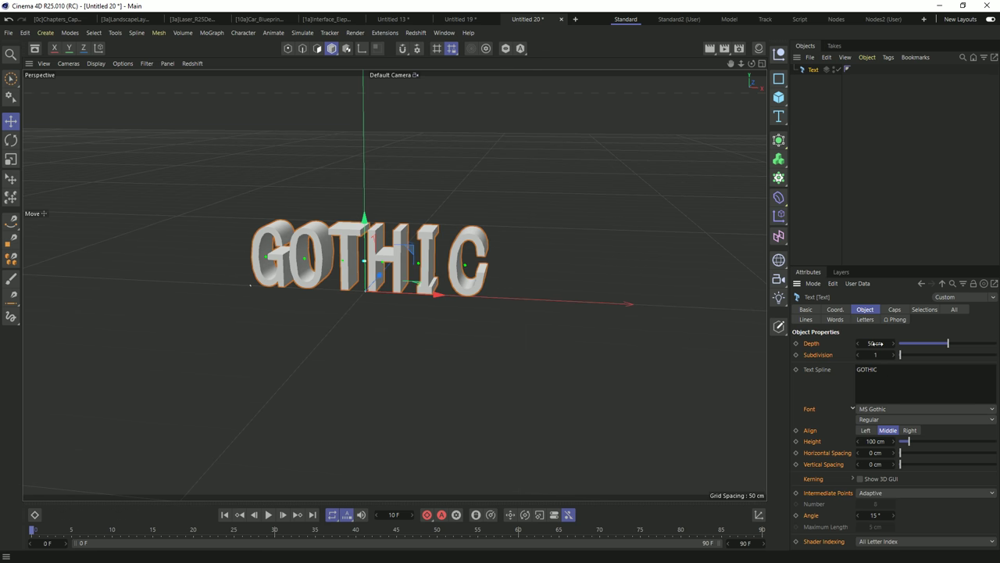
pyautogui.write('0')
pyautogui.press('Return')
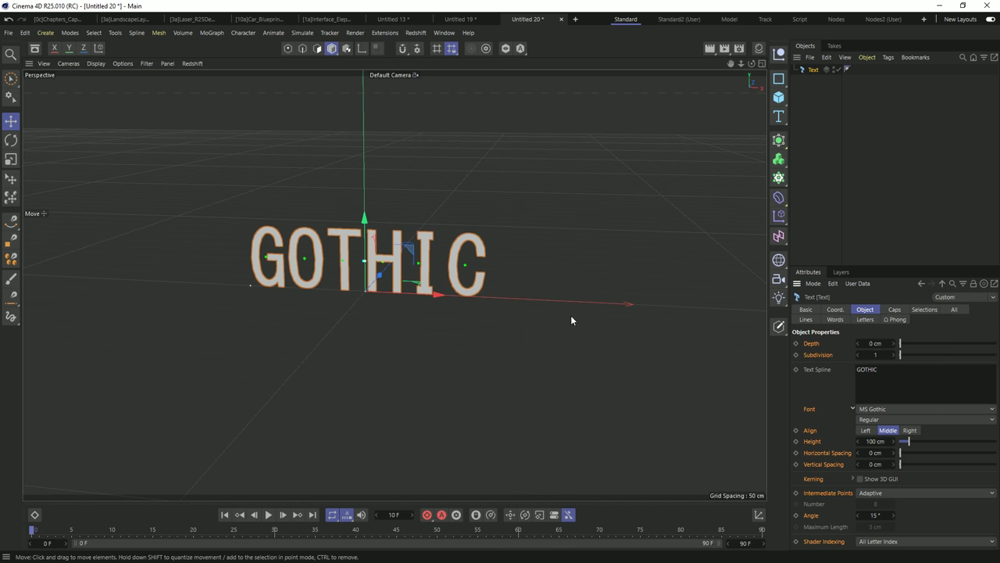
pyautogui.doubleClick(873, 440)
pyautogui.write('200')
pyautogui.press('Return')
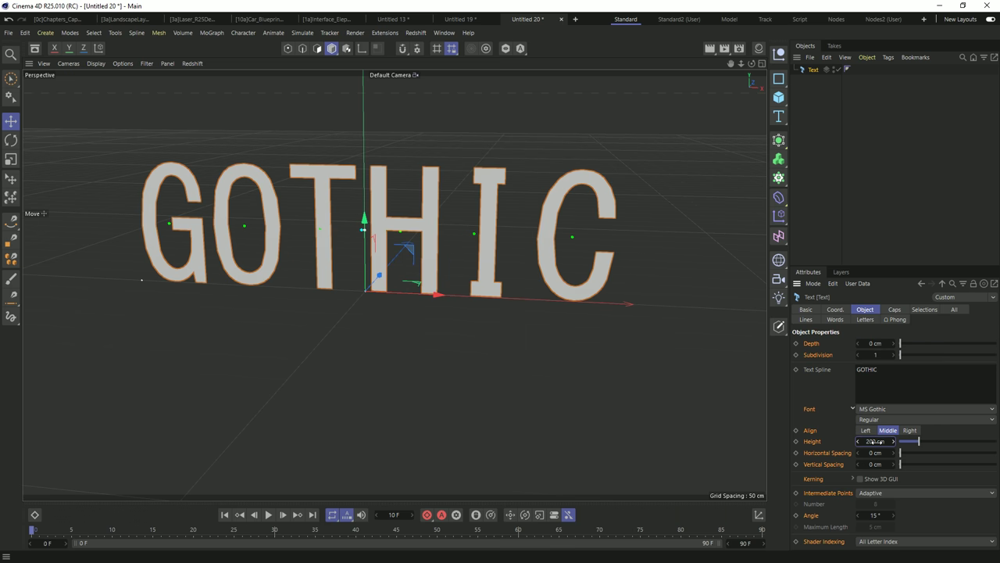
# - Save the flat text's settings as a second preset named GOTHICFLAT
pyautogui.click(991, 297)
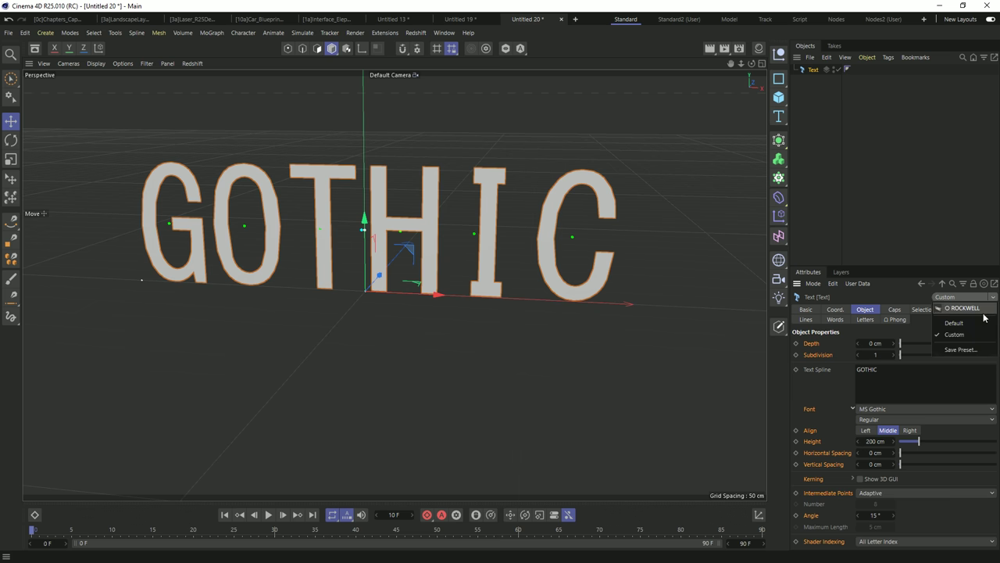
pyautogui.click(960, 350)
pyautogui.write('GOTH')
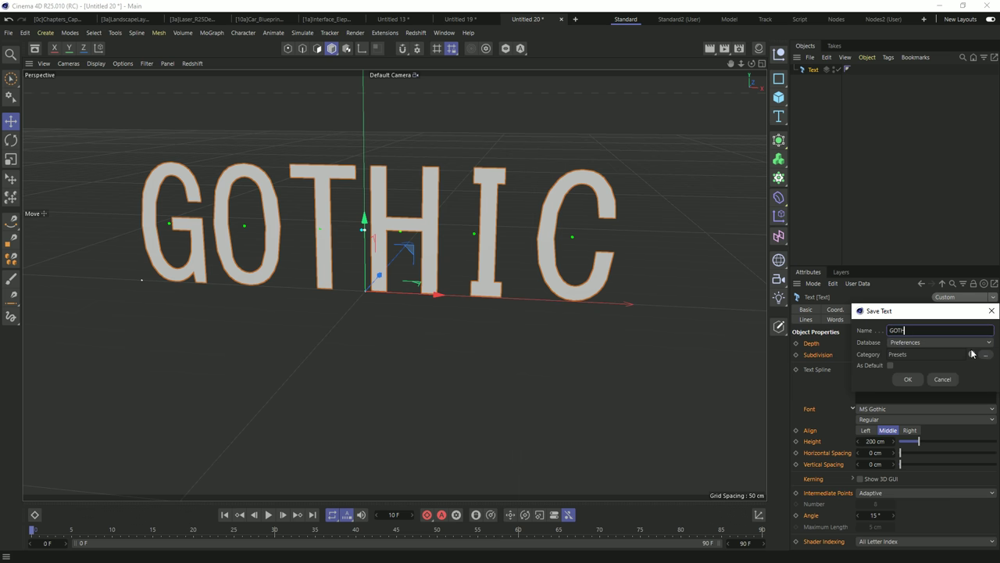
pyautogui.write('ICFLAT')
pyautogui.click(908, 379)
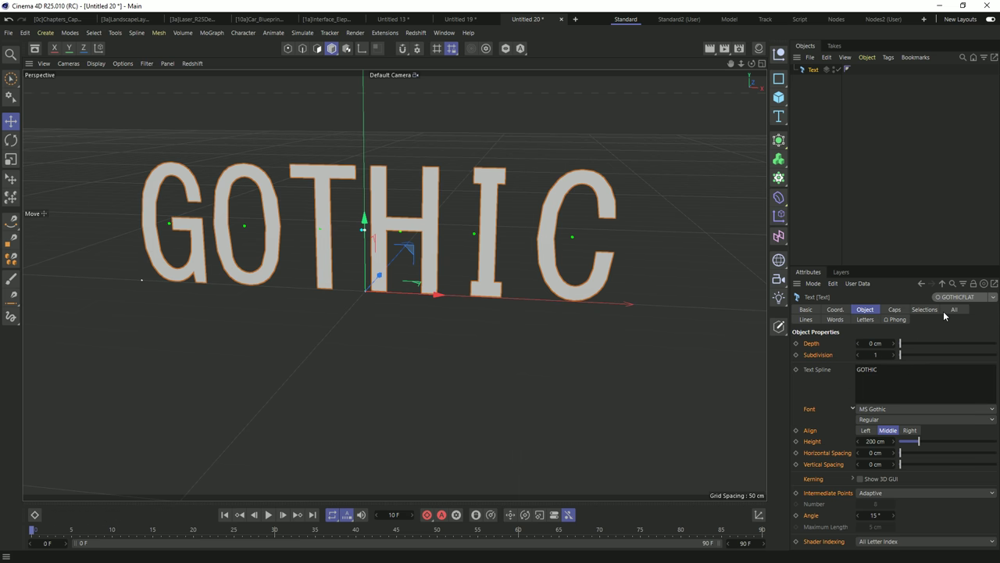
# - Replace the text with a fresh Text object and apply the saved ROCKWELL preset followed by the GOTHICFLAT preset
pyautogui.press('Delete')
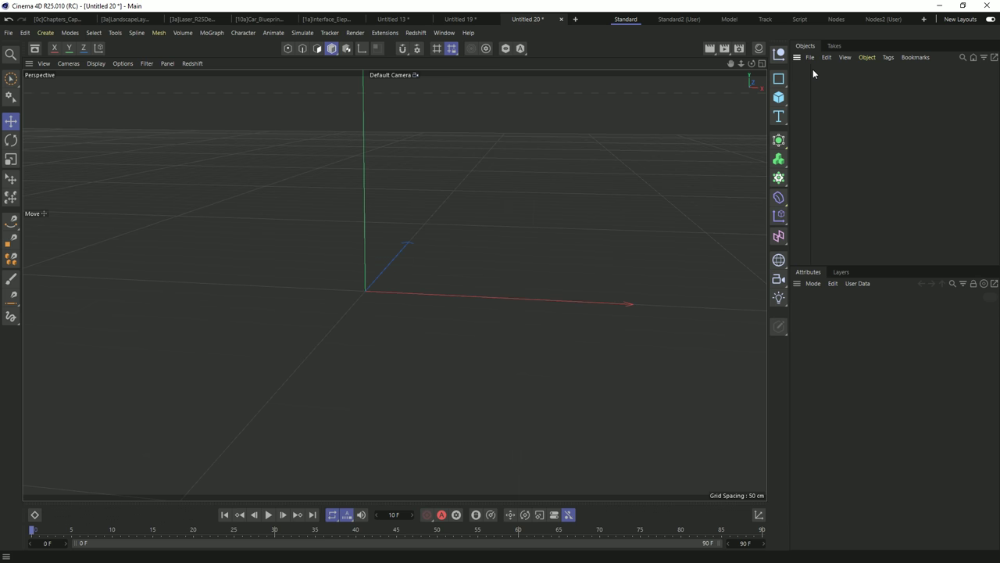
pyautogui.moveTo(779, 115); pyautogui.dragTo(809, 129)
pyautogui.click(990, 297)
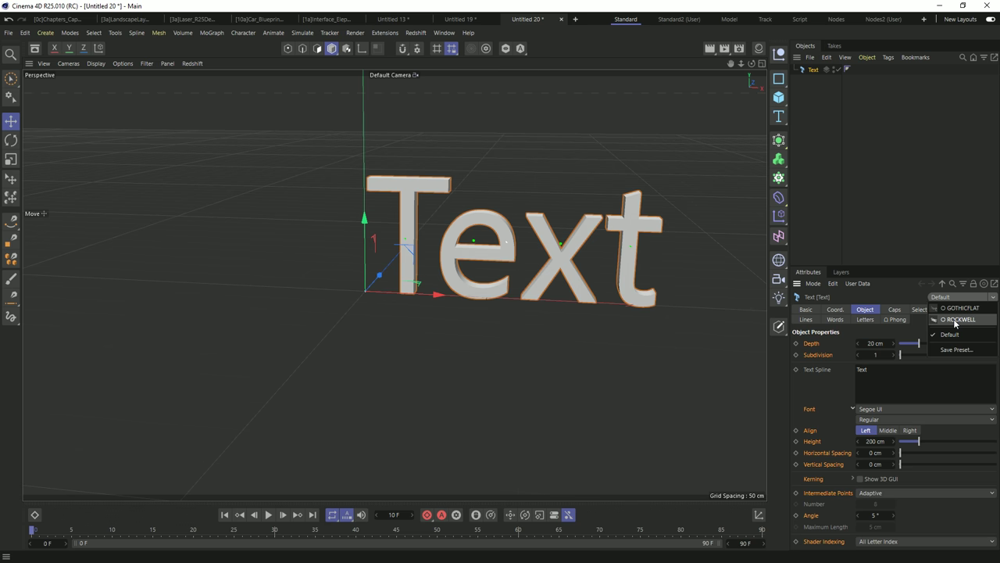
pyautogui.click(958, 319)
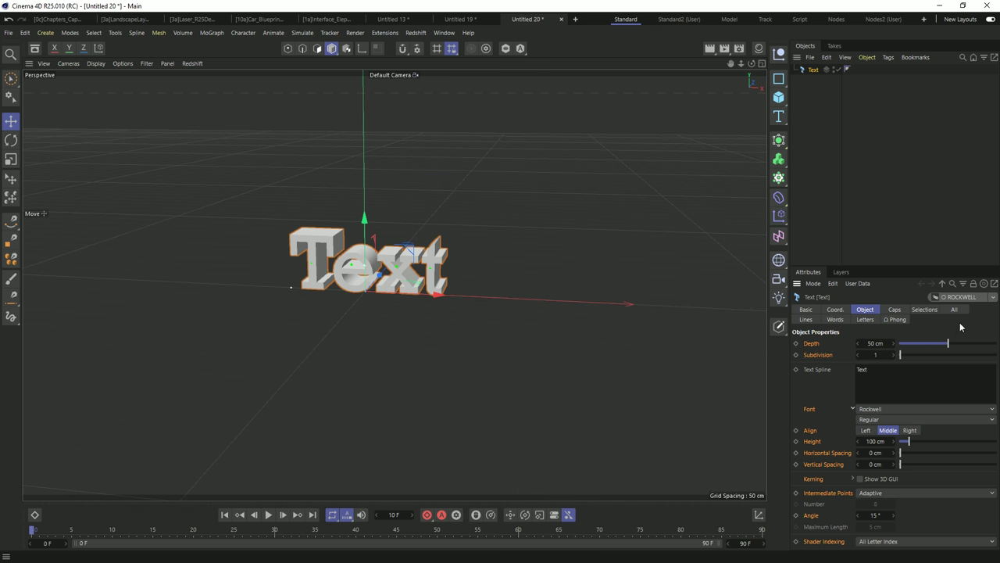
pyautogui.click(991, 298)
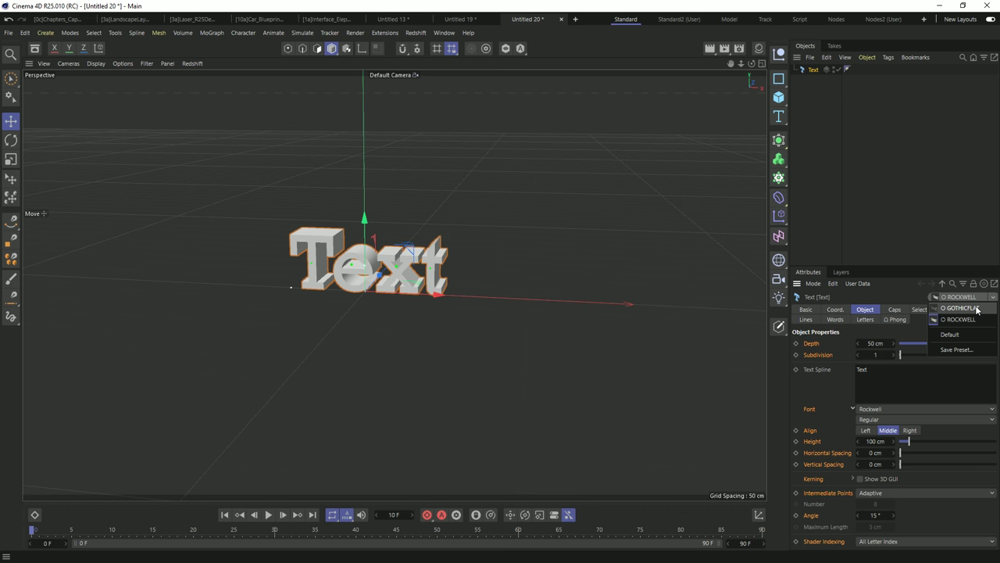
pyautogui.click(962, 308)
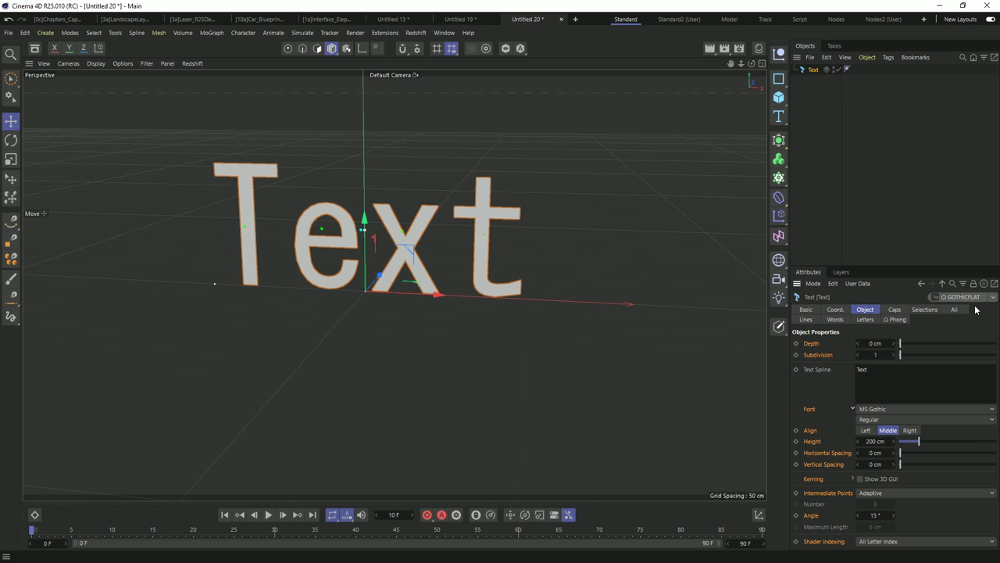
# - Show the Material Manager, create a new standard material, and open it in the Material Editor beside the material list
pyautogui.click(758, 48)
pyautogui.doubleClick(645, 117)
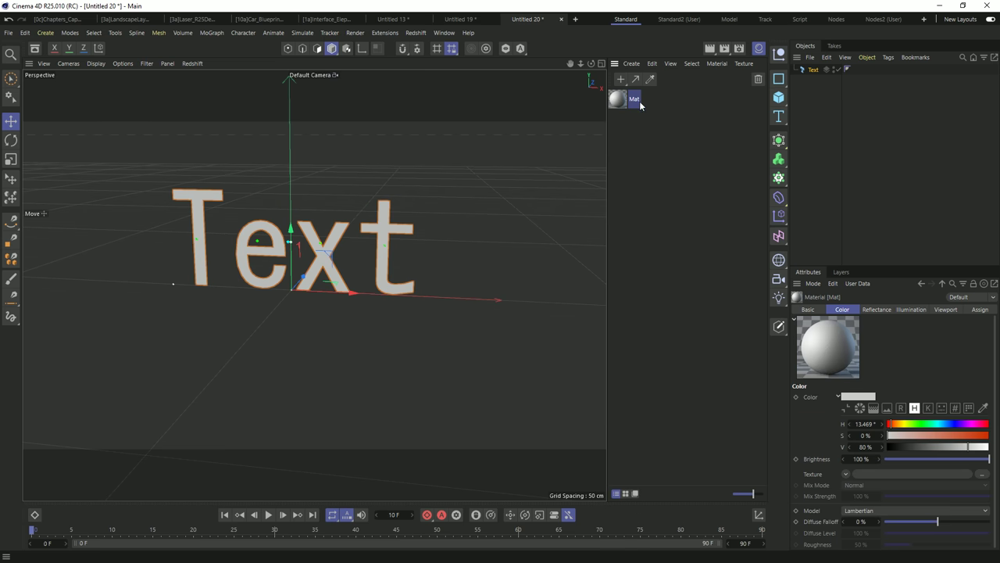
pyautogui.doubleClick(622, 102)
pyautogui.moveTo(678, 92); pyautogui.dragTo(490, 93)
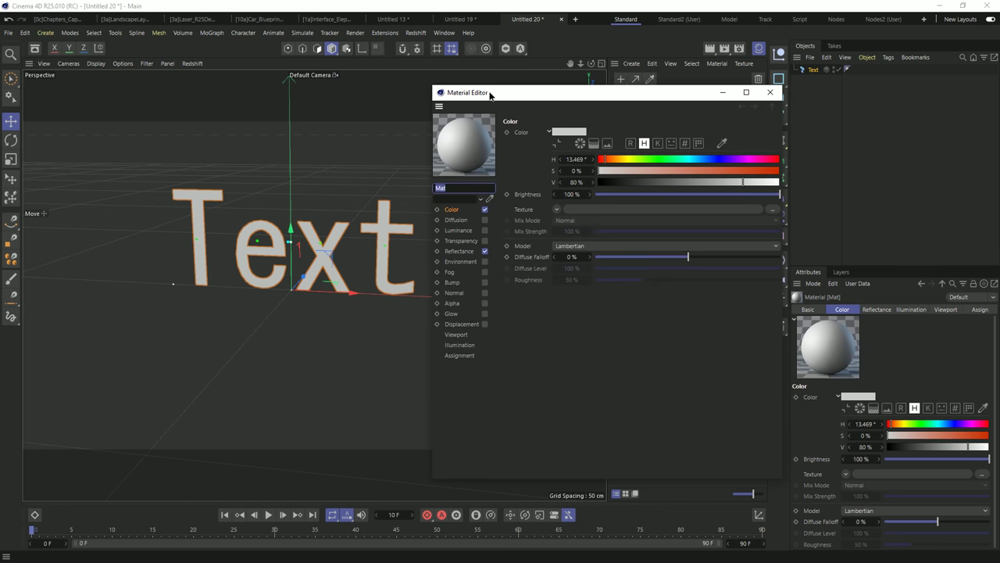
# - Close the Material Editor and set the material's channels so that only Luminance is enabled
pyautogui.click(770, 93)
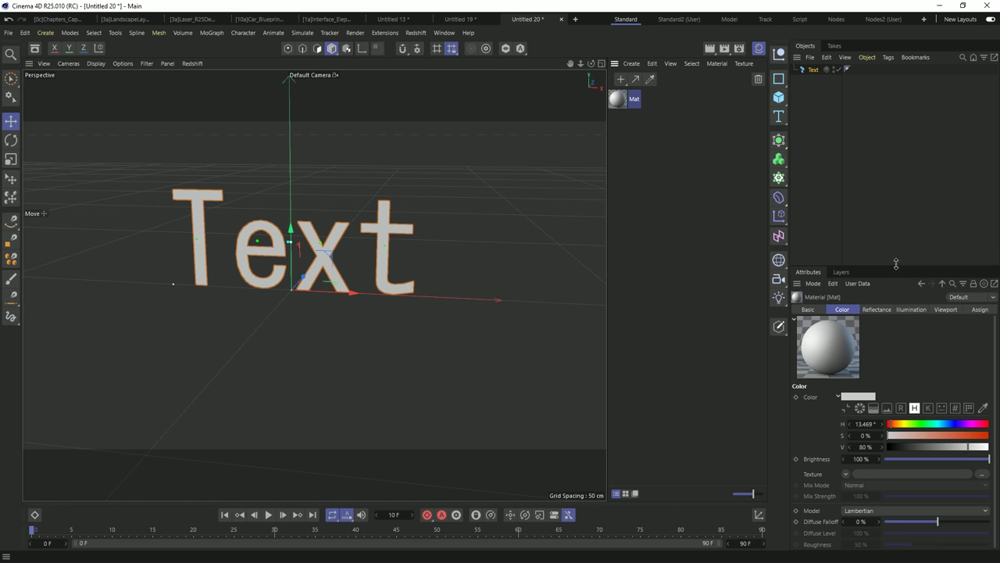
pyautogui.moveTo(896, 267); pyautogui.dragTo(849, 159)
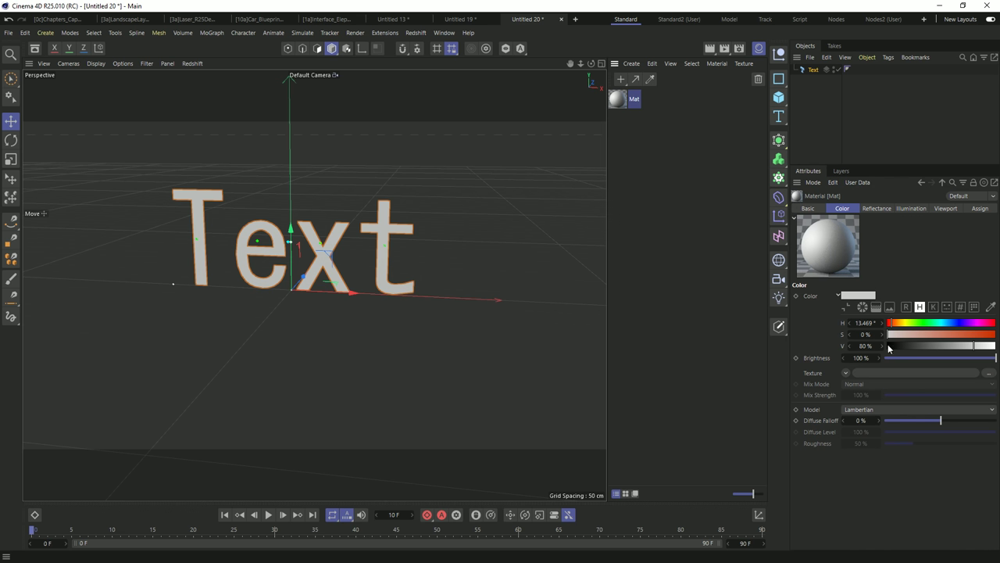
pyautogui.click(808, 208)
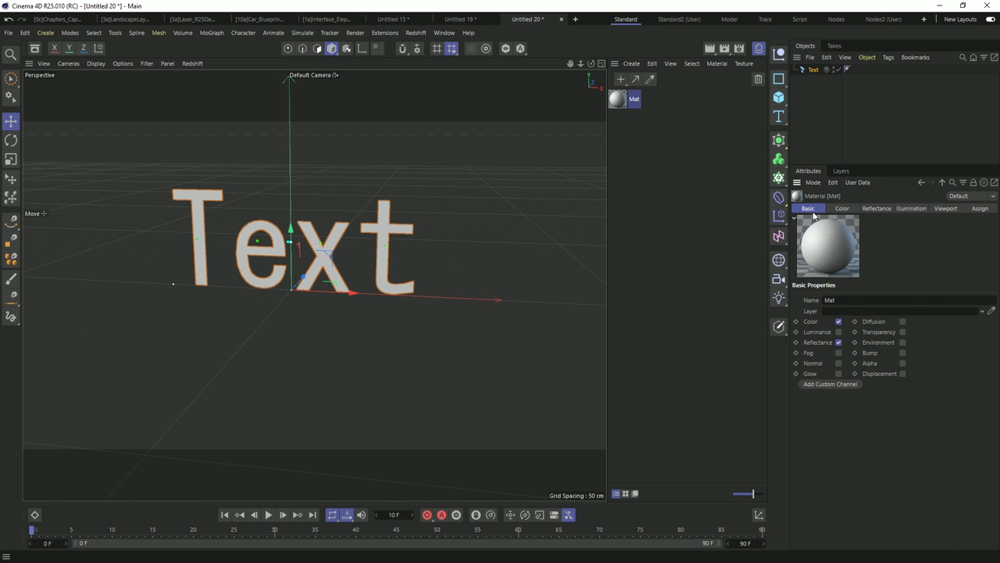
pyautogui.click(839, 321)
pyautogui.click(838, 342)
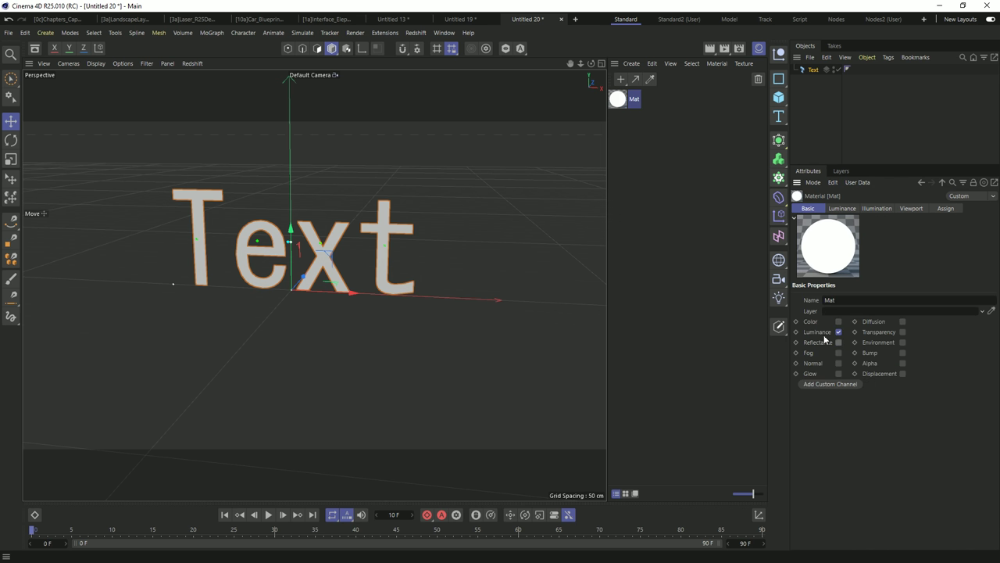
# - Save the luminance material's settings as a preset named Lum
pyautogui.click(993, 196)
pyautogui.click(974, 233)
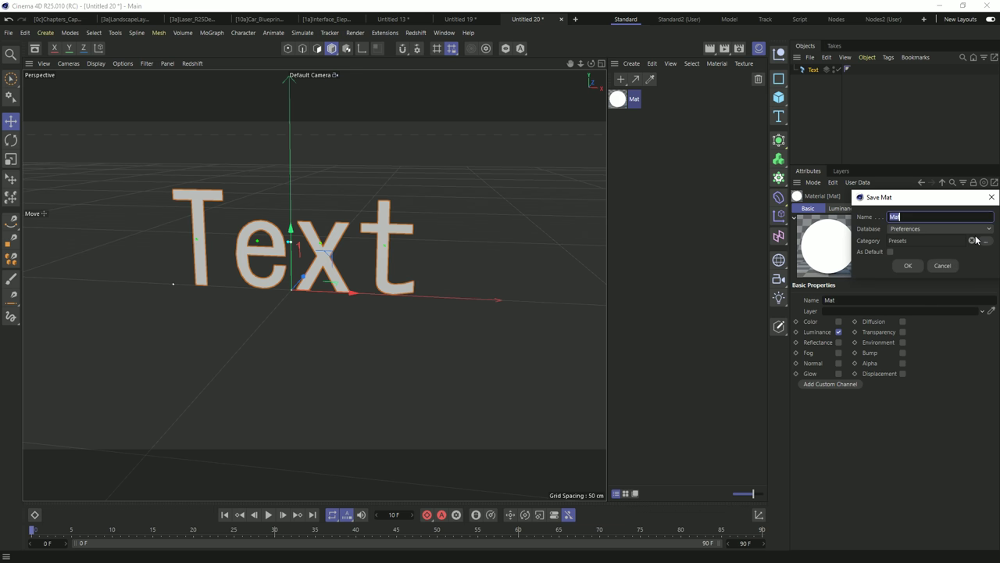
pyautogui.write('Lum')
pyautogui.click(908, 266)
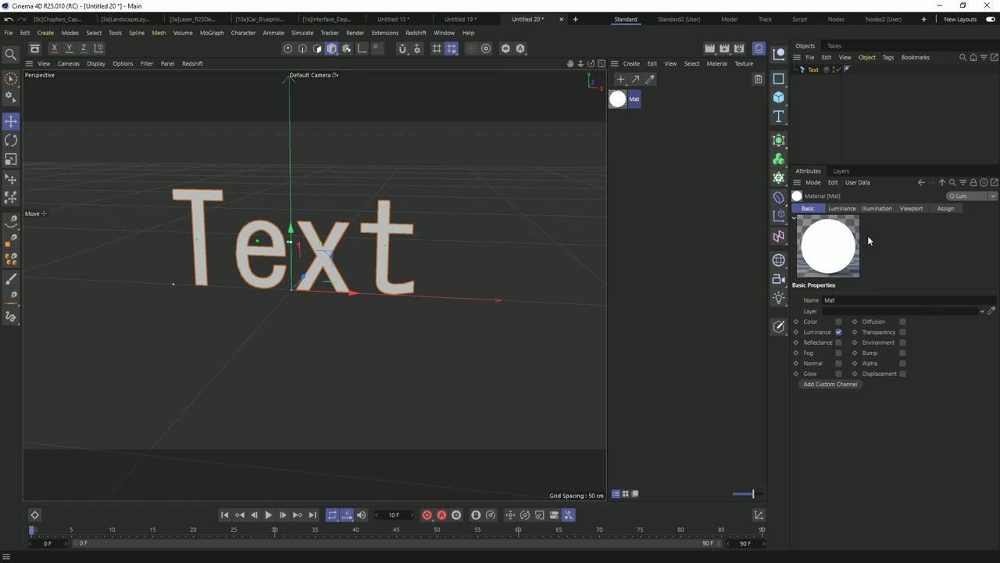
# - Create a second standard material and apply the saved Lum preset to it
pyautogui.doubleClick(638, 124)
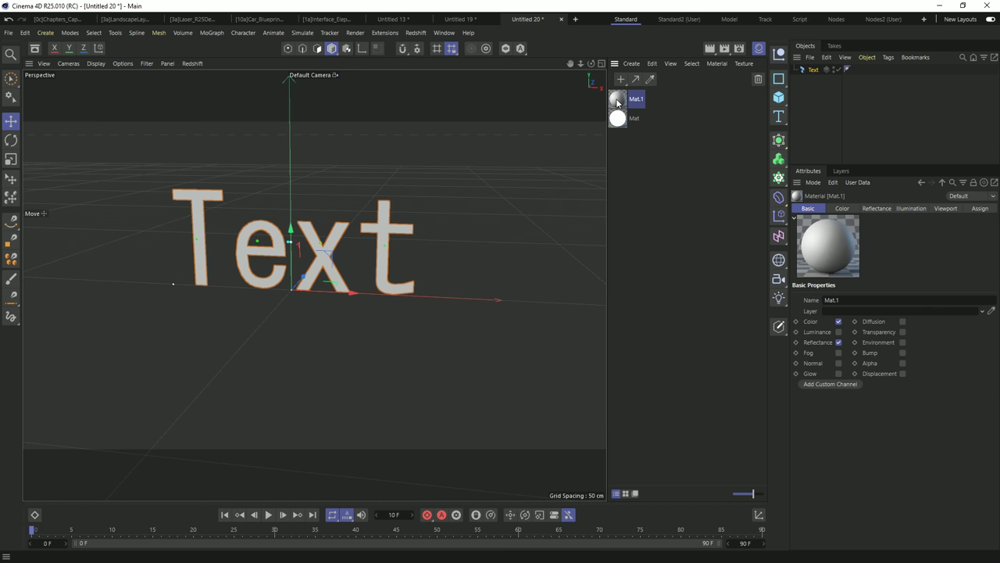
pyautogui.click(992, 196)
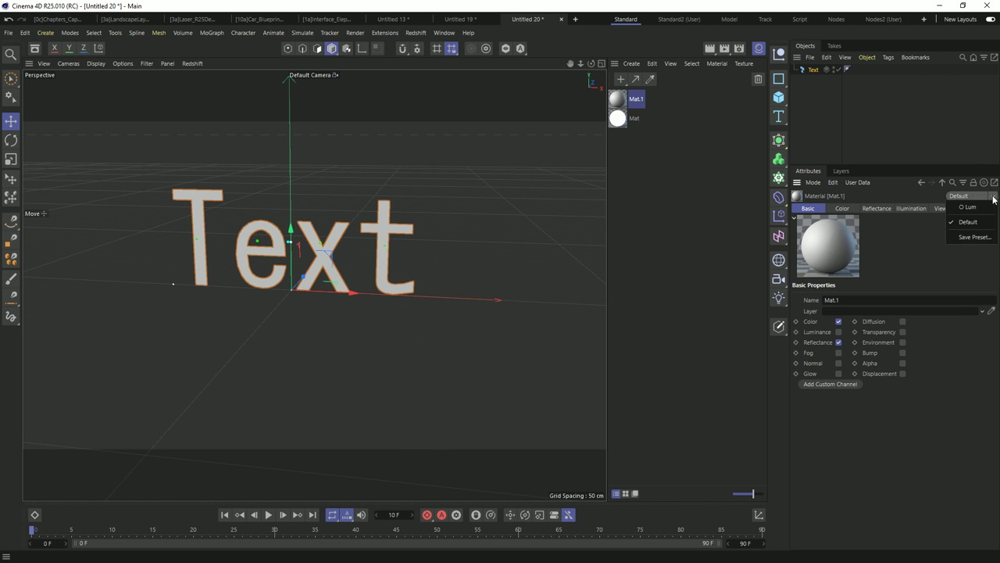
pyautogui.click(970, 207)
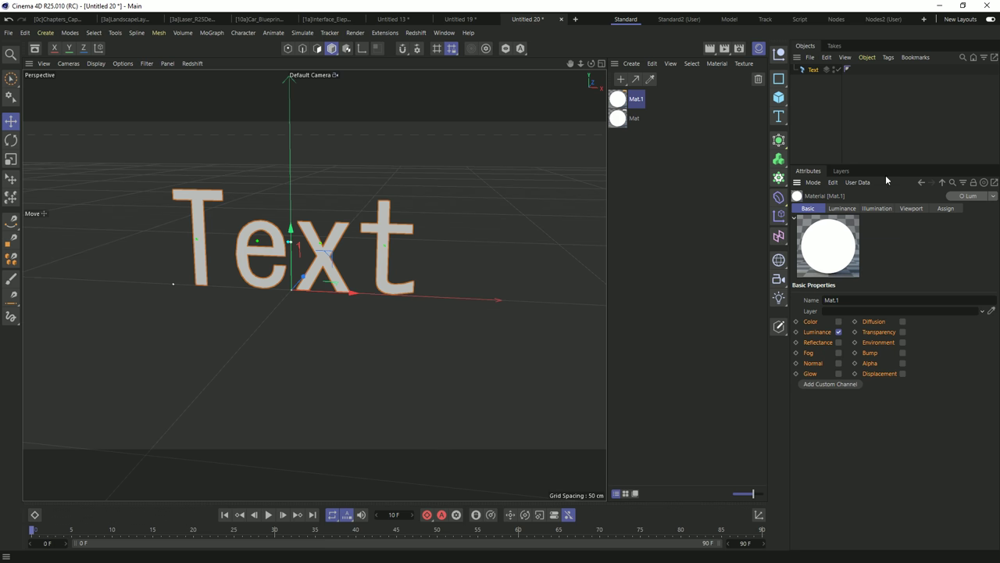
# - Hide the Material Manager and replace the text with a Matrix object, showing its object properties
pyautogui.click(759, 48)
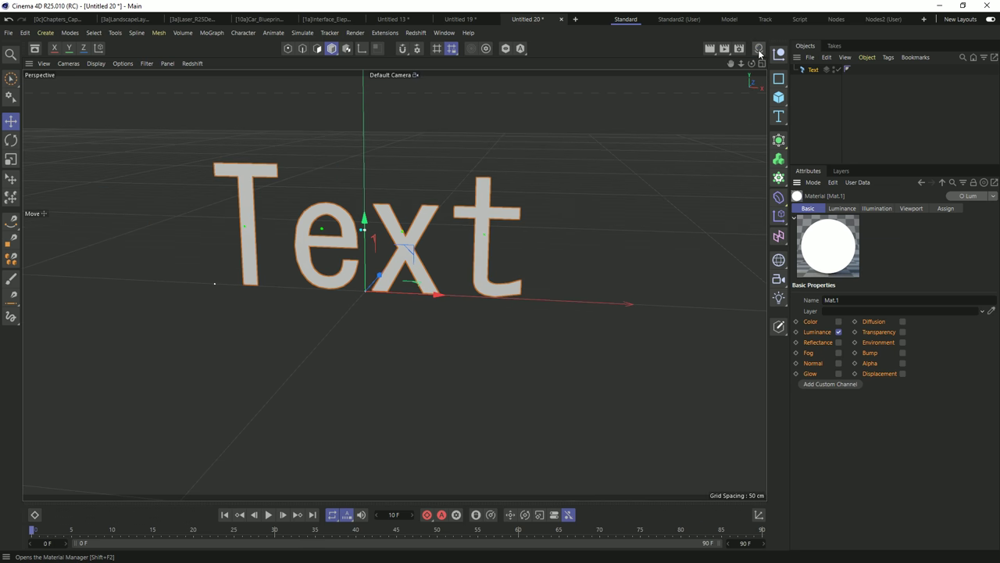
pyautogui.click(813, 70)
pyautogui.press('Delete')
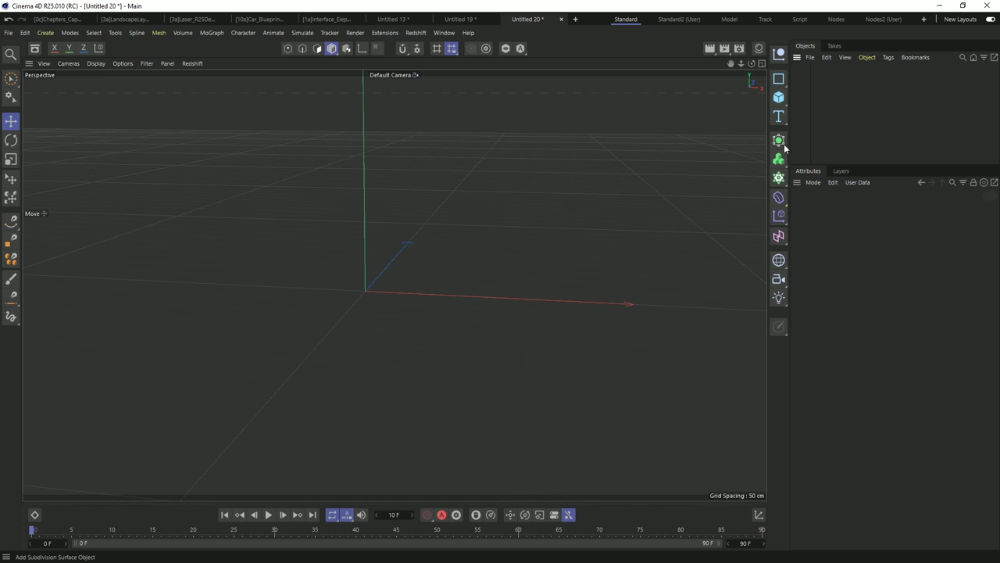
pyautogui.click(778, 177)
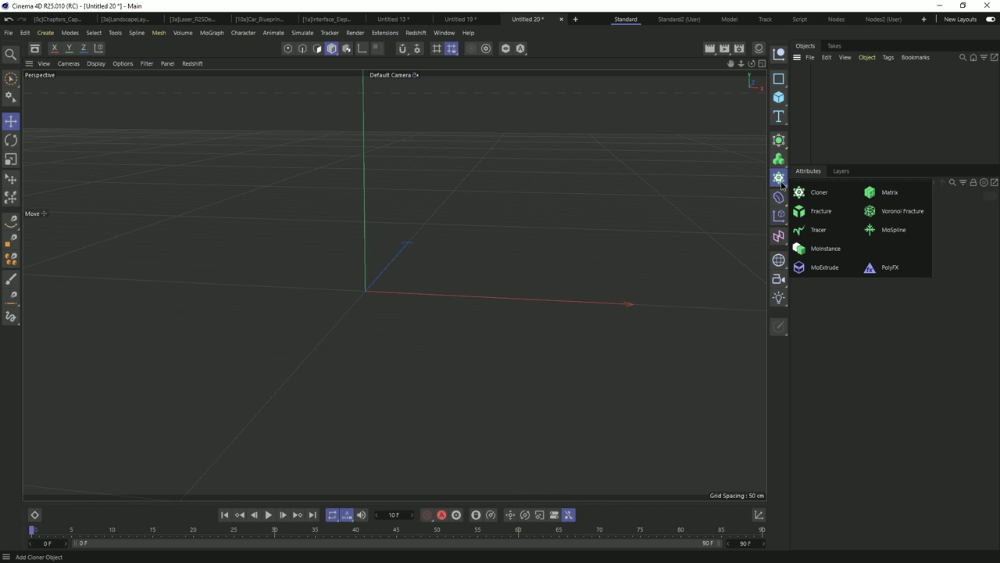
pyautogui.click(891, 194)
pyautogui.click(864, 209)
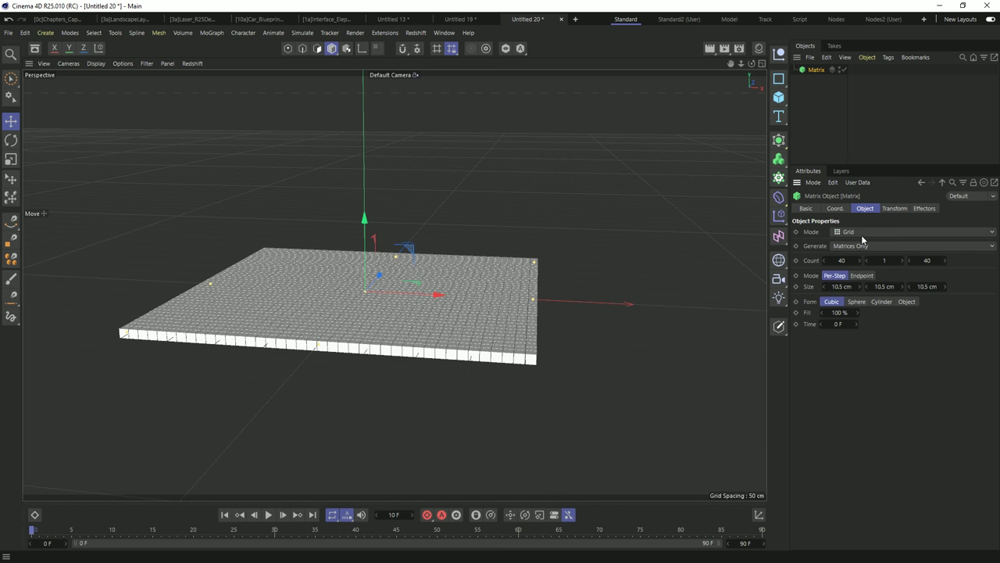
# - Keep the Matrix in Grid mode and set its Count to 1, 100 and 1
pyautogui.click(859, 232)
pyautogui.click(950, 372)
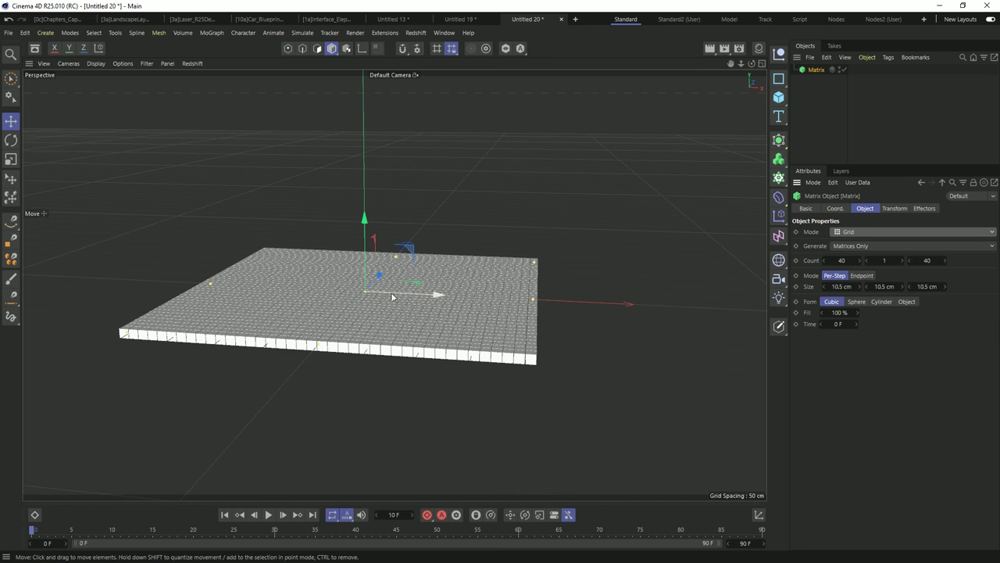
pyautogui.doubleClick(844, 260)
pyautogui.write('1')
pyautogui.click(885, 260)
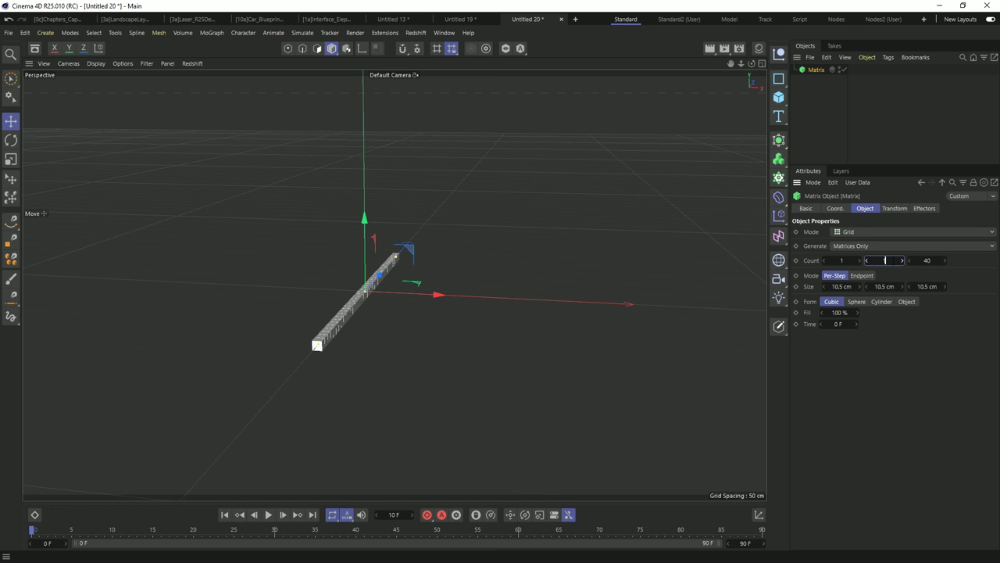
pyautogui.write('100')
pyautogui.press('Tab')
pyautogui.write('1')
pyautogui.press('Return')
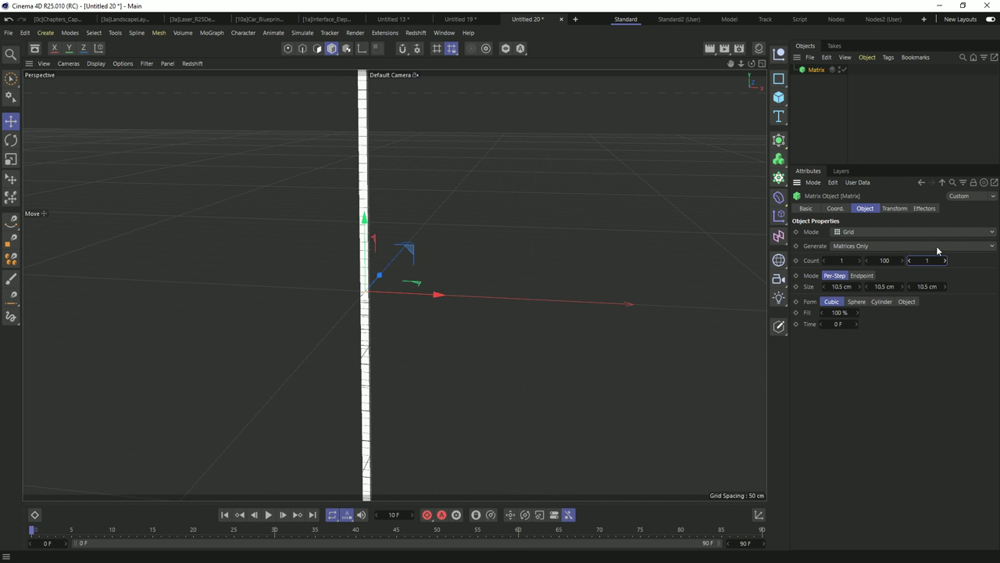
# - Save only the Matrix's Count parameter as a partial preset named 100Tall
pyautogui.click(988, 196)
pyautogui.click(960, 220)
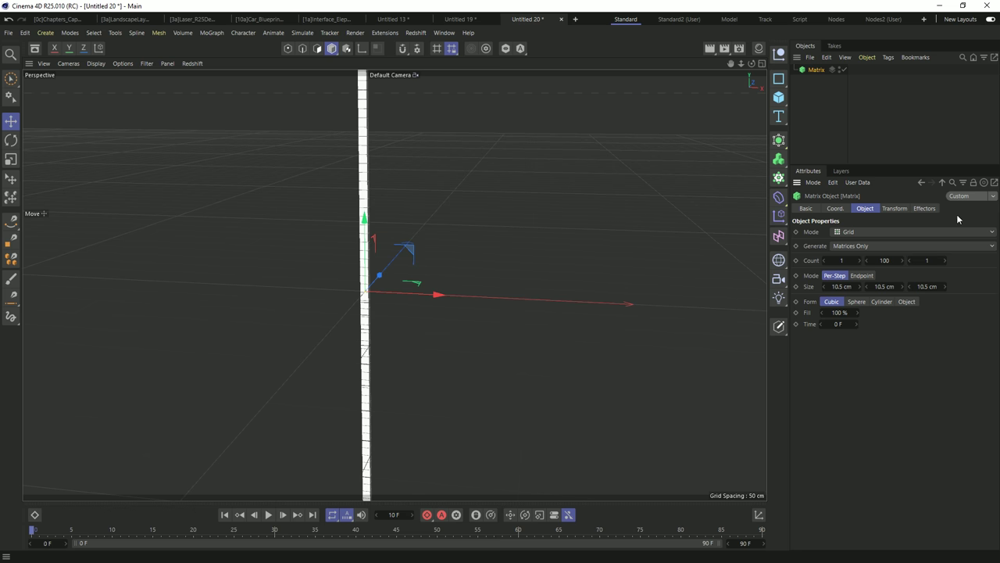
pyautogui.rightClick(812, 263)
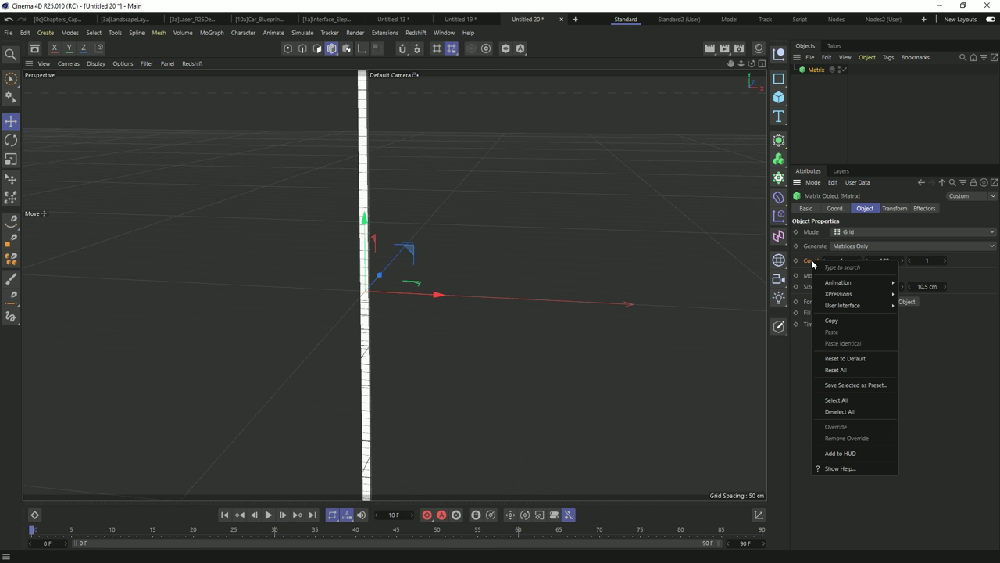
pyautogui.click(879, 384)
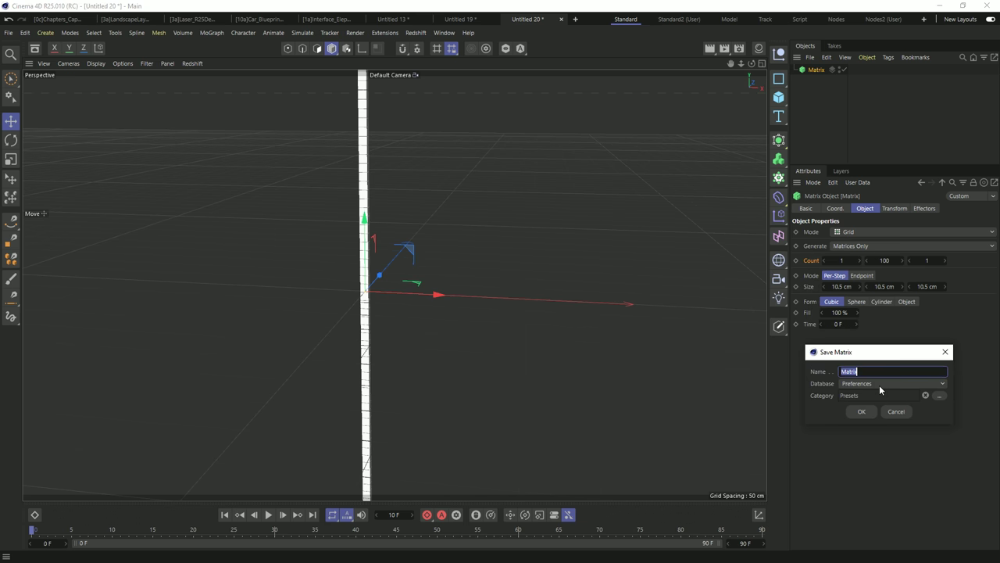
pyautogui.write('100Tall')
pyautogui.press('Return')
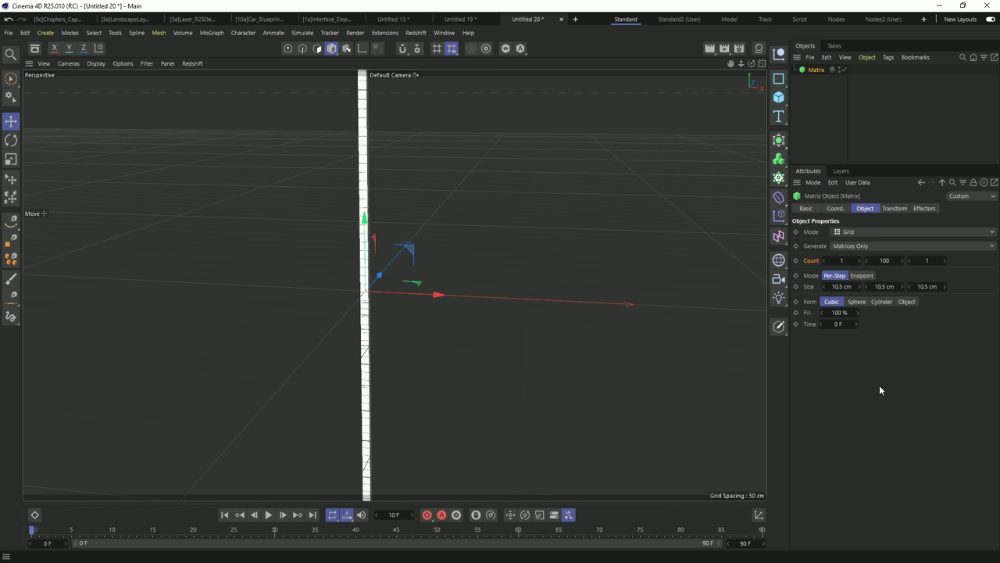
# - Set the Matrix's Count to 5 in all three directions
pyautogui.click(884, 260)
pyautogui.write('5')
pyautogui.hotkey('shift', 'Tab')
pyautogui.write('5')
pyautogui.click(926, 260)
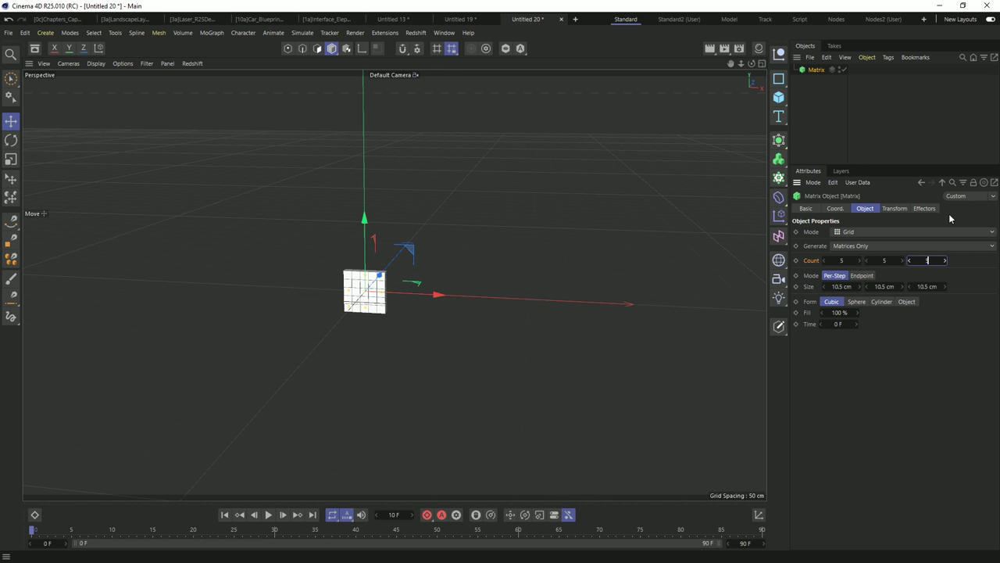
pyautogui.write('5')
pyautogui.press('Return')
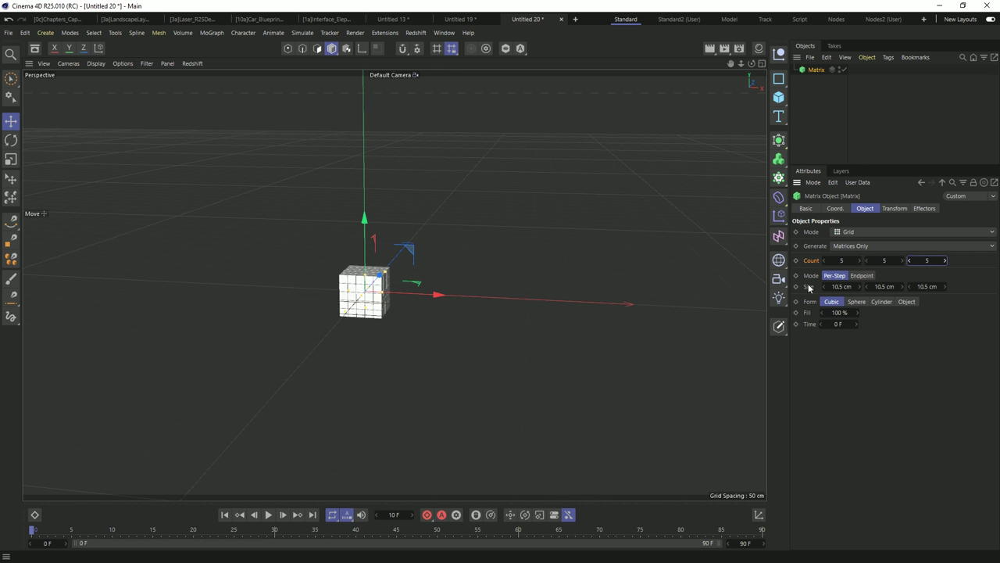
# - Set the Matrix's Size to 20 cm in all three directions
pyautogui.click(848, 286)
pyautogui.write('20')
pyautogui.press('Tab')
pyautogui.write('20')
pyautogui.press('Tab')
pyautogui.write('20')
pyautogui.press('Return')
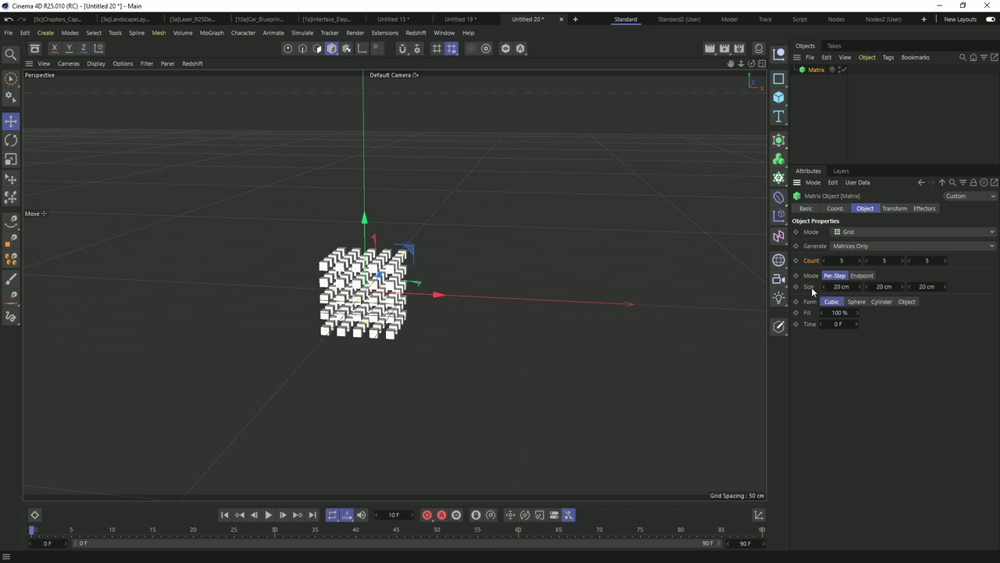
# - Save the Matrix's selected Count and Size parameters together as a partial preset named 5x5x5
pyautogui.rightClick(814, 261)
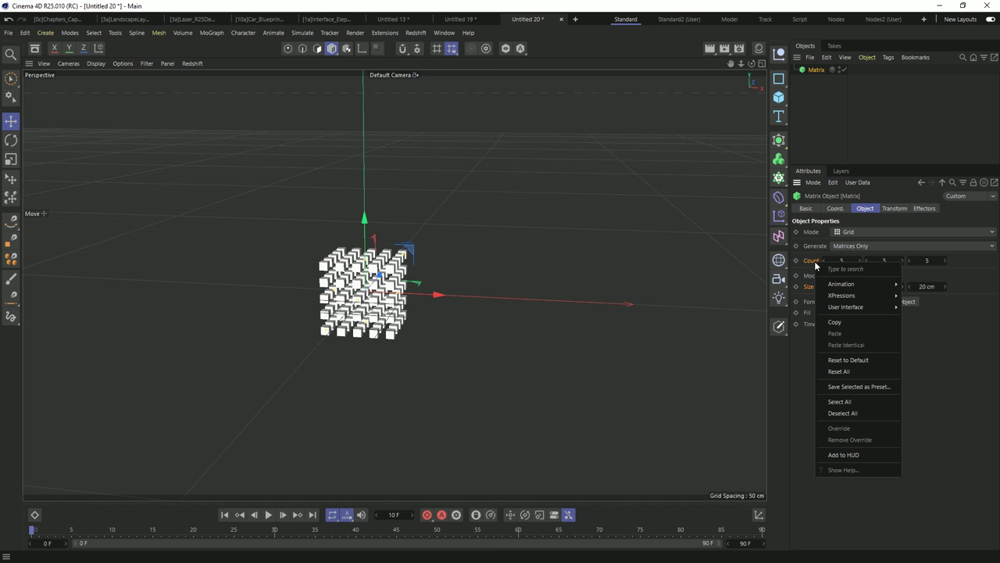
pyautogui.click(860, 386)
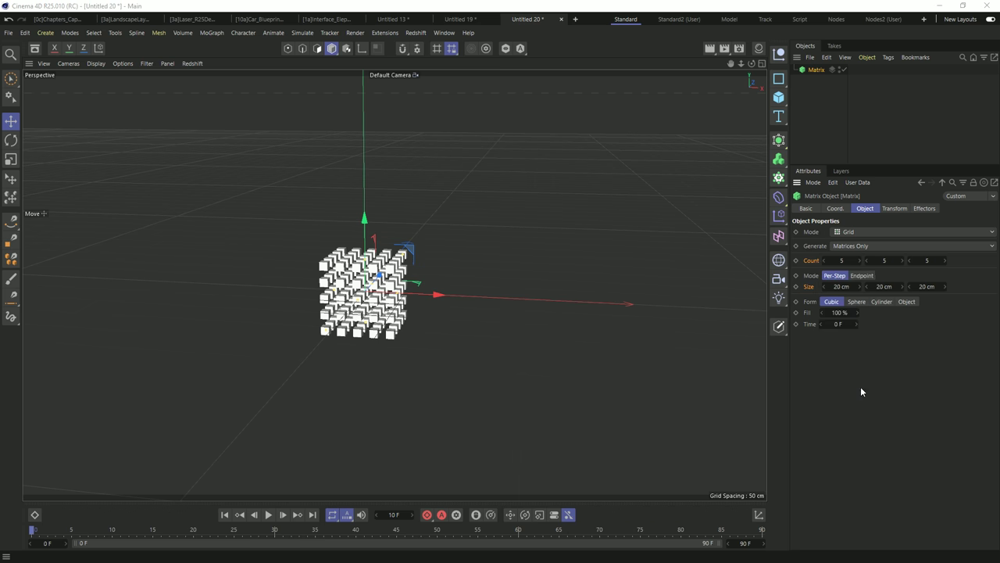
pyautogui.write('5')
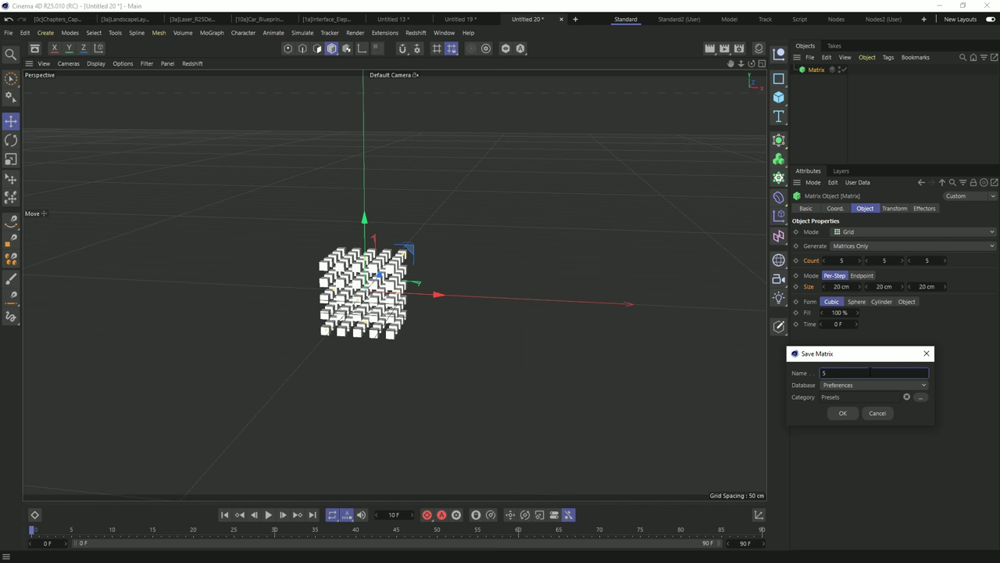
pyautogui.write('x5x5')
pyautogui.click(844, 412)
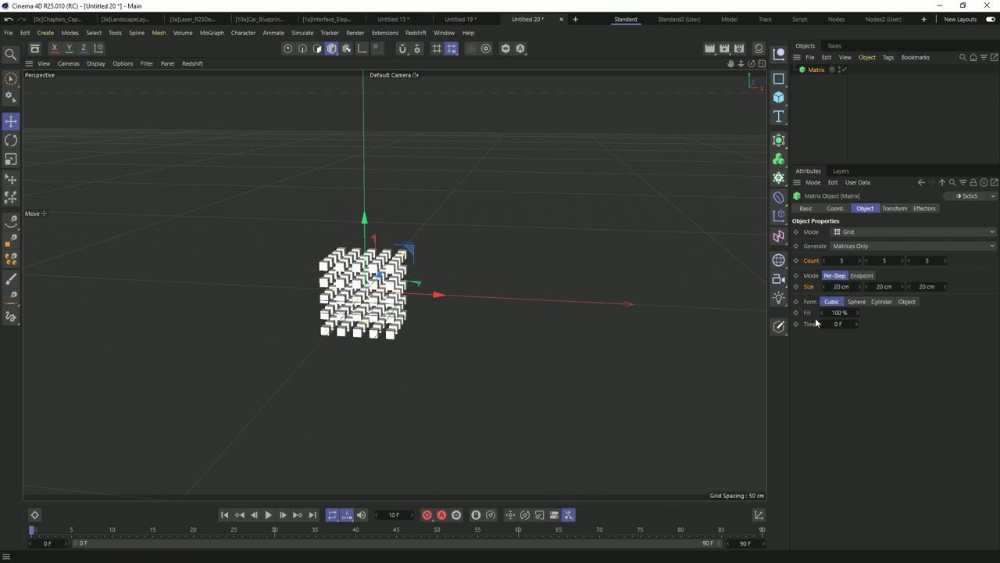
# - Apply the 100Tall preset to the Matrix, then raise its Y Size to 119 cm and its X Count to 134
pyautogui.click(993, 196)
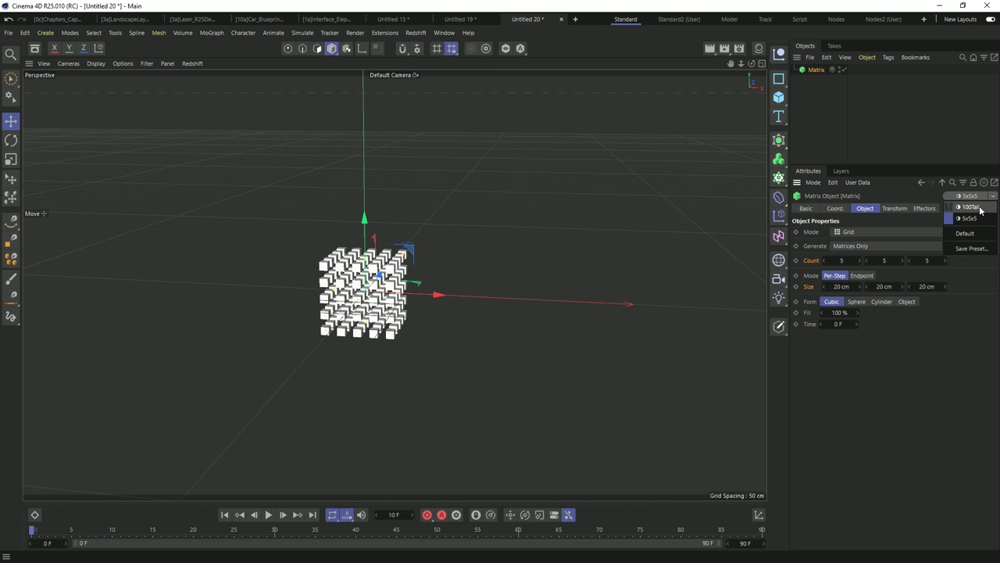
pyautogui.click(980, 210)
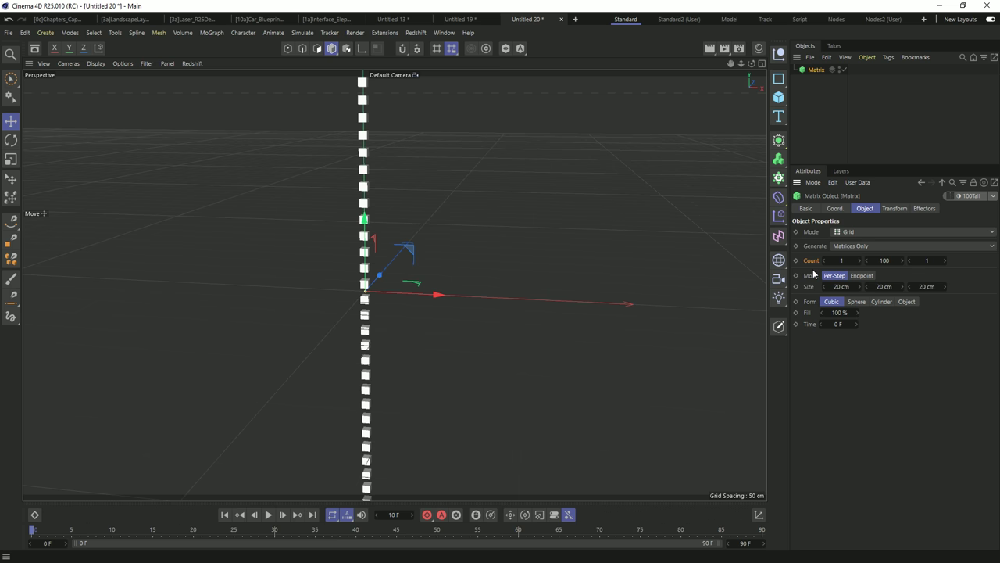
pyautogui.moveTo(893, 286); pyautogui.dragTo(906, 287)
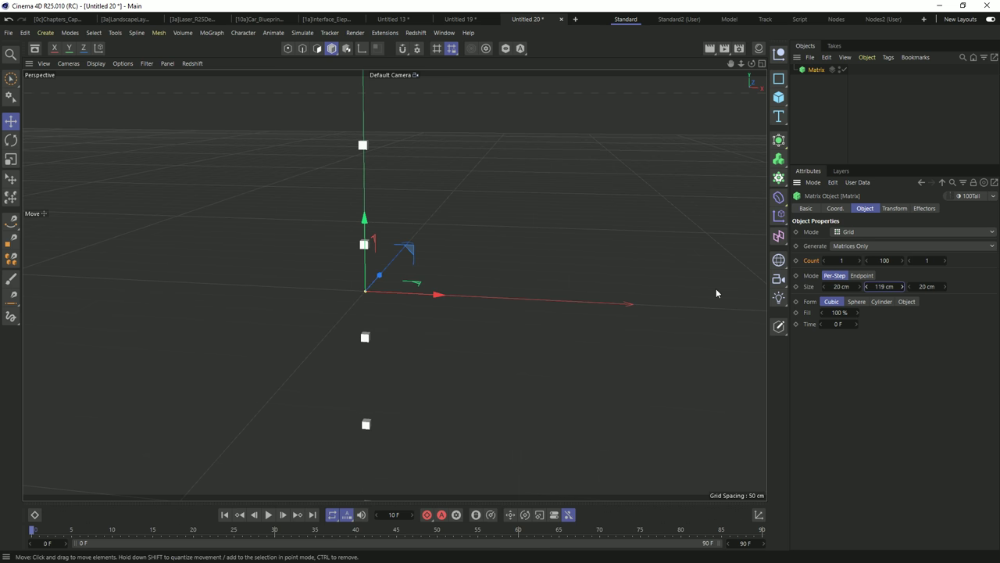
pyautogui.moveTo(839, 262); pyautogui.dragTo(942, 262)
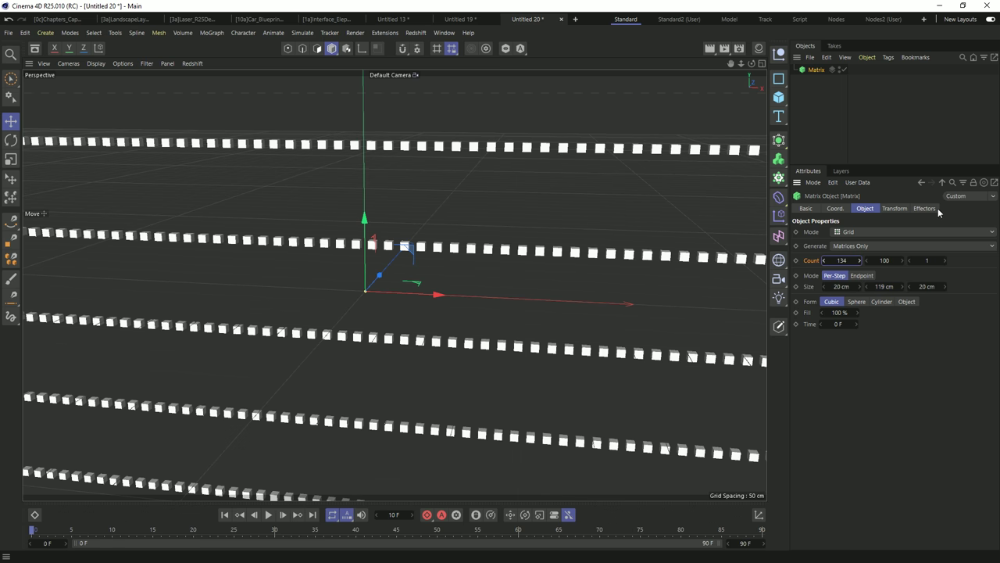
# - Apply the 5x5x5 preset to the modified Matrix
pyautogui.click(993, 197)
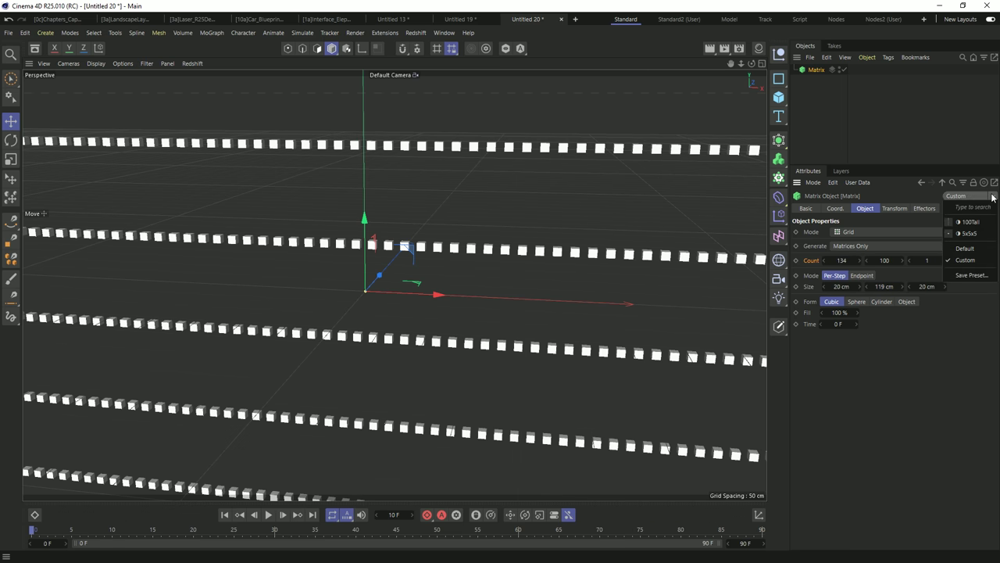
pyautogui.click(968, 233)
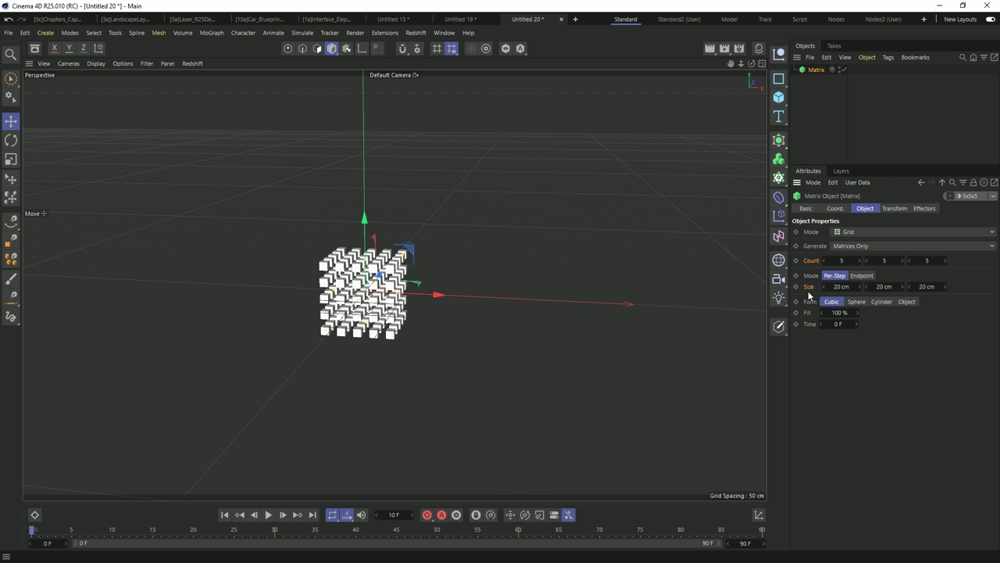
# - Delete the Matrix and add a new extruded Text object
pyautogui.press('Delete')
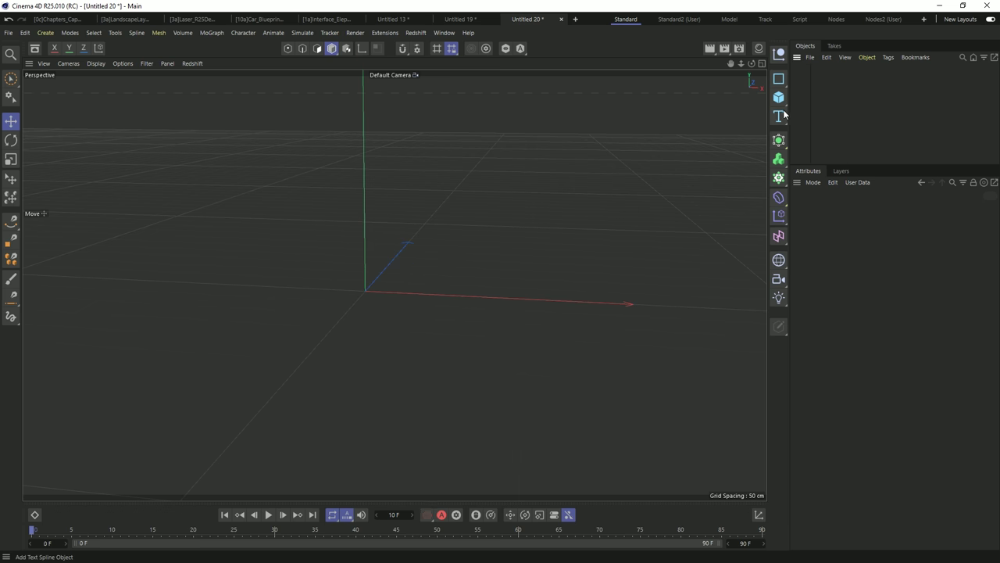
pyautogui.click(778, 116)
pyautogui.click(815, 131)
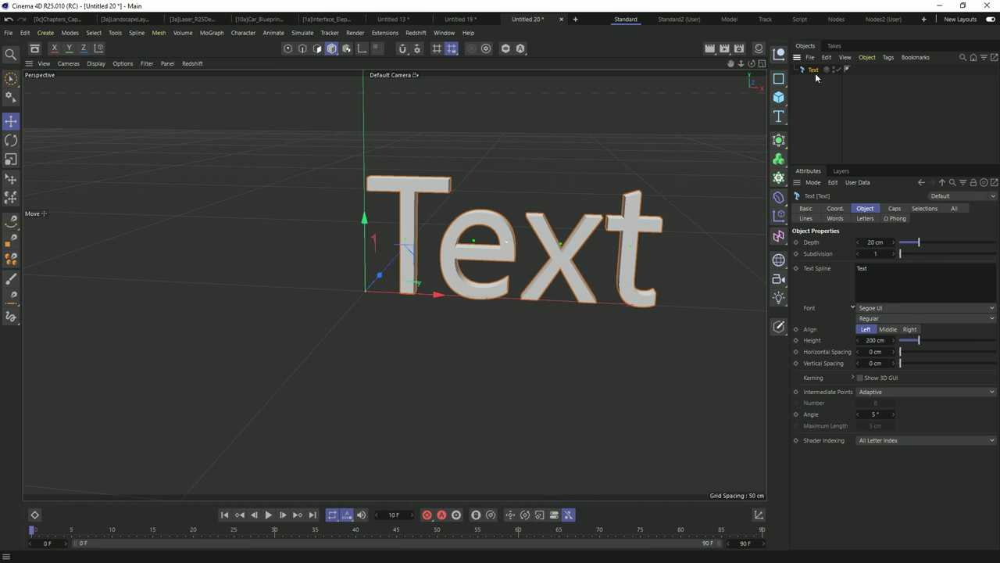
# - Make the ROCKWELL preset the default for new Text objects
pyautogui.click(944, 196)
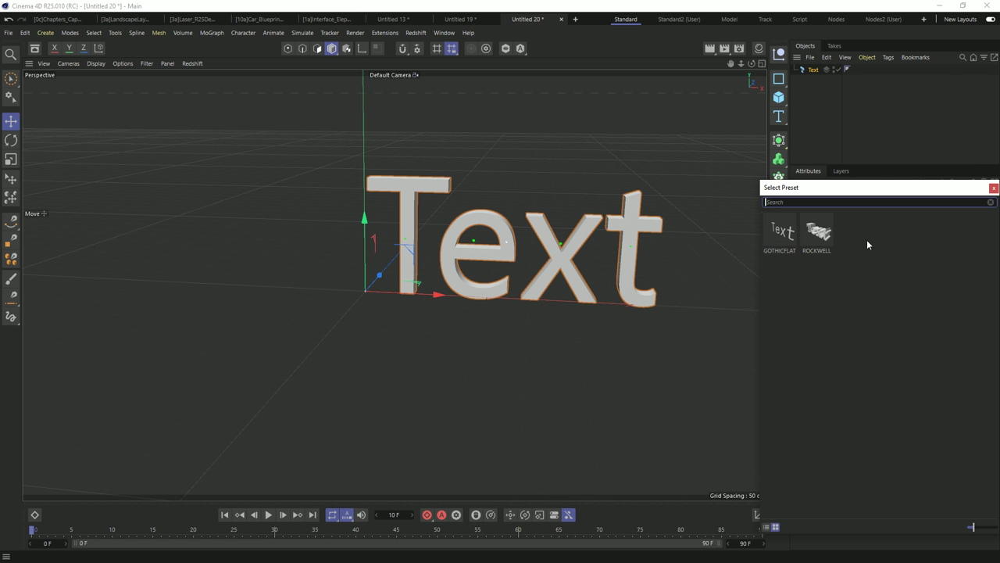
pyautogui.click(807, 244)
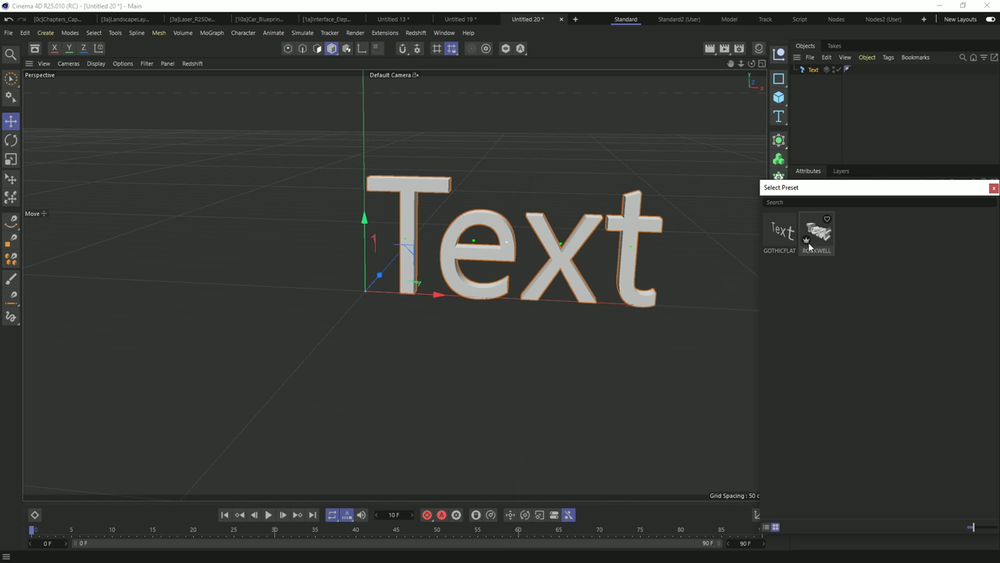
pyautogui.click(993, 187)
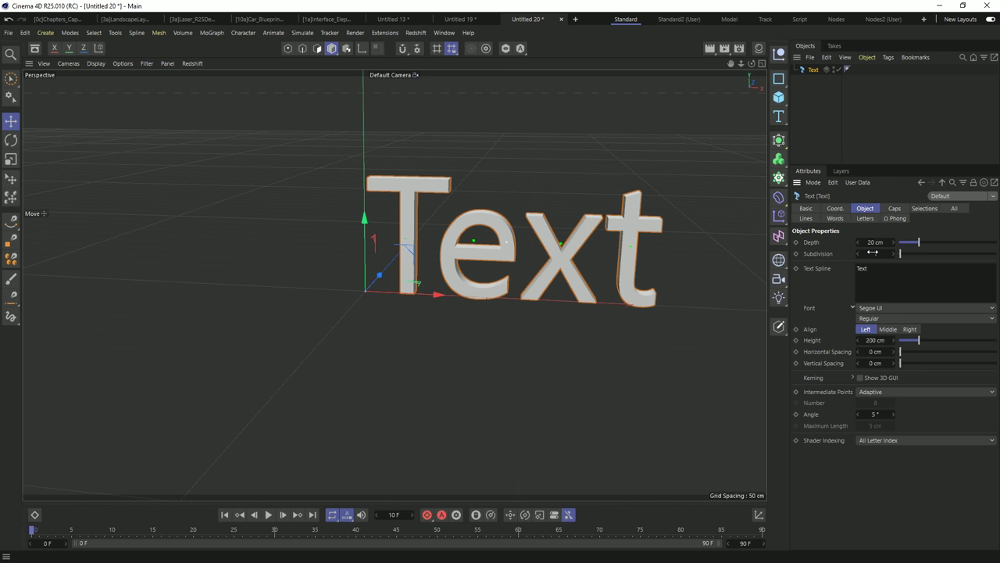
# - Undo the existing Text object and create a new extruded one, switching it to the Default preset
pyautogui.hotkey('ctrl', 'z')
pyautogui.hotkey('ctrl', 'z')
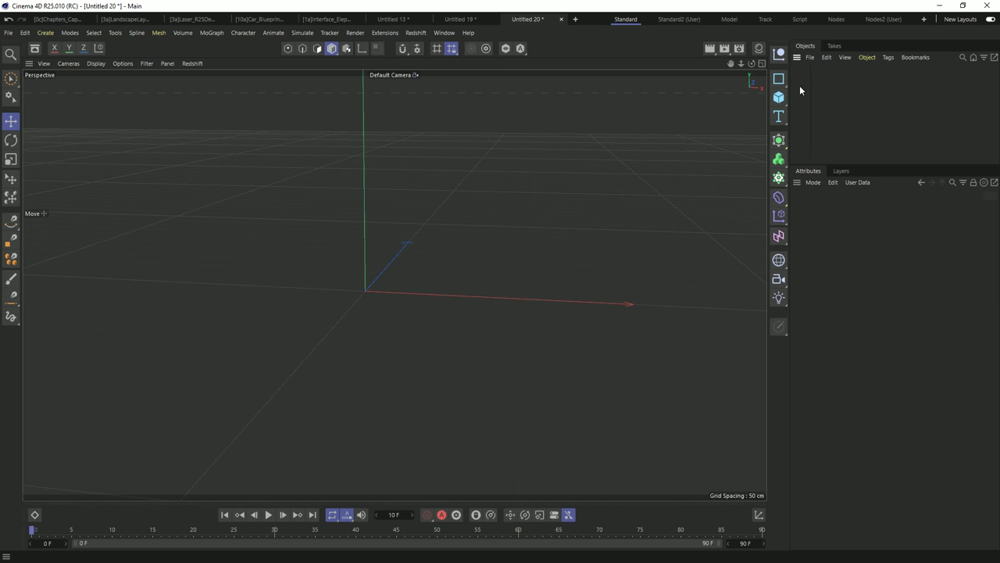
pyautogui.moveTo(782, 117); pyautogui.dragTo(820, 126)
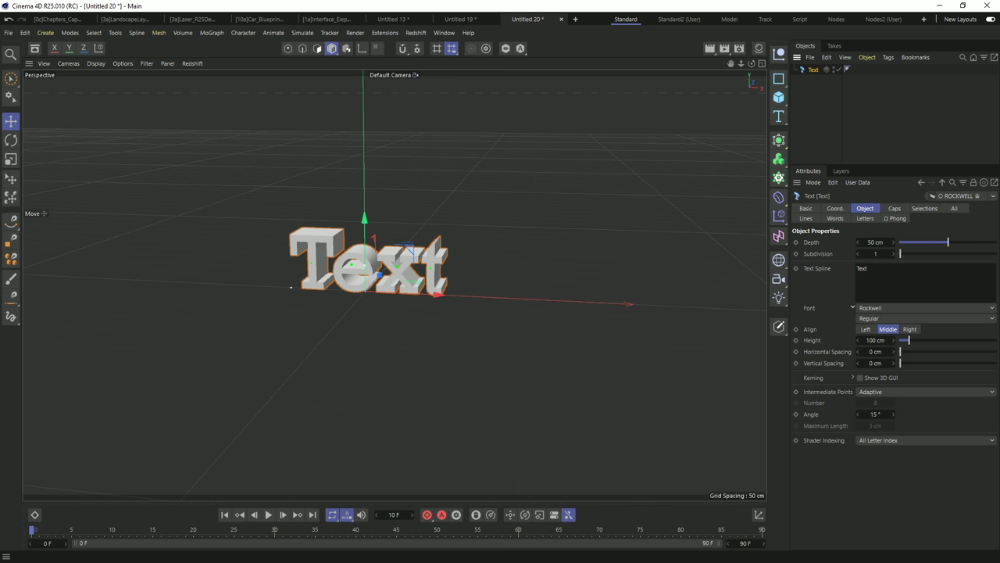
pyautogui.click(993, 196)
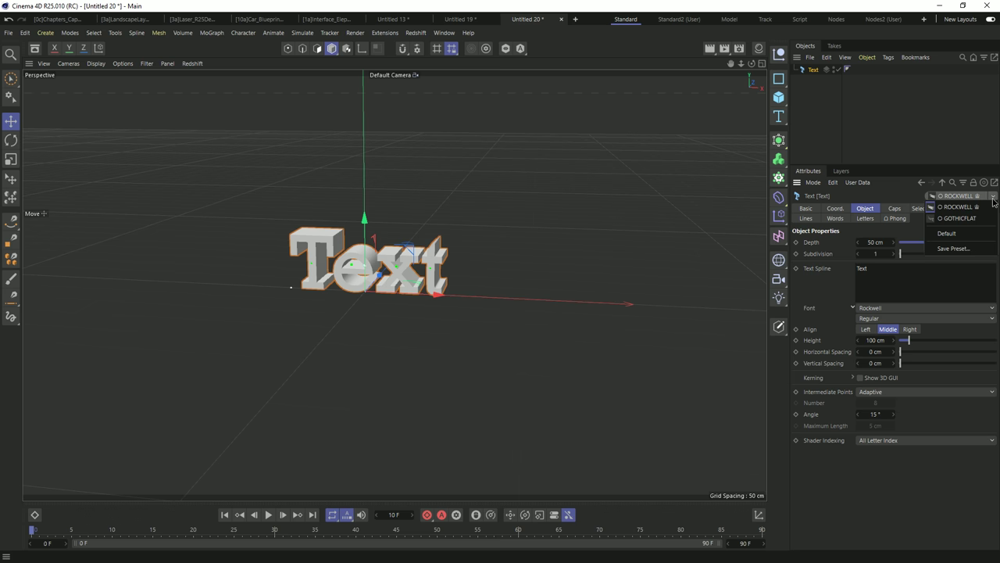
pyautogui.click(947, 234)
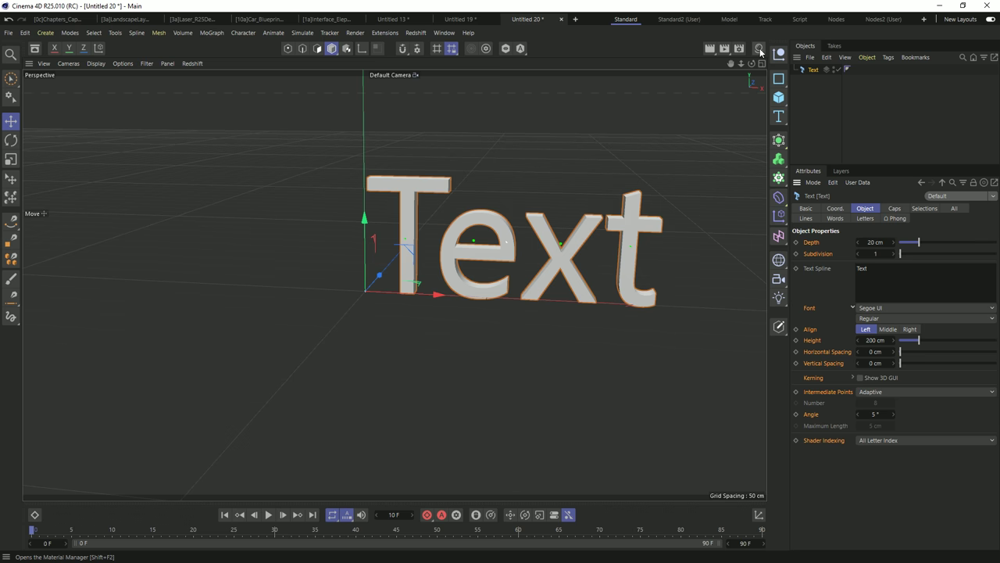
# - Load a Noise shader into the Luminance texture of material Mat.1 and open the shader's preset list
pyautogui.hotkey('shift', 'F2')
pyautogui.doubleClick(622, 100)
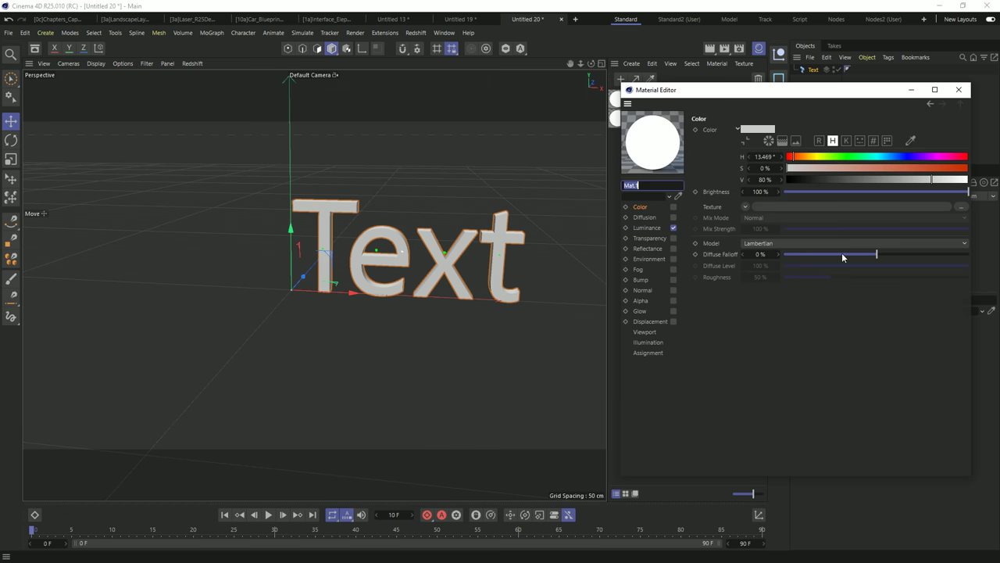
pyautogui.click(959, 89)
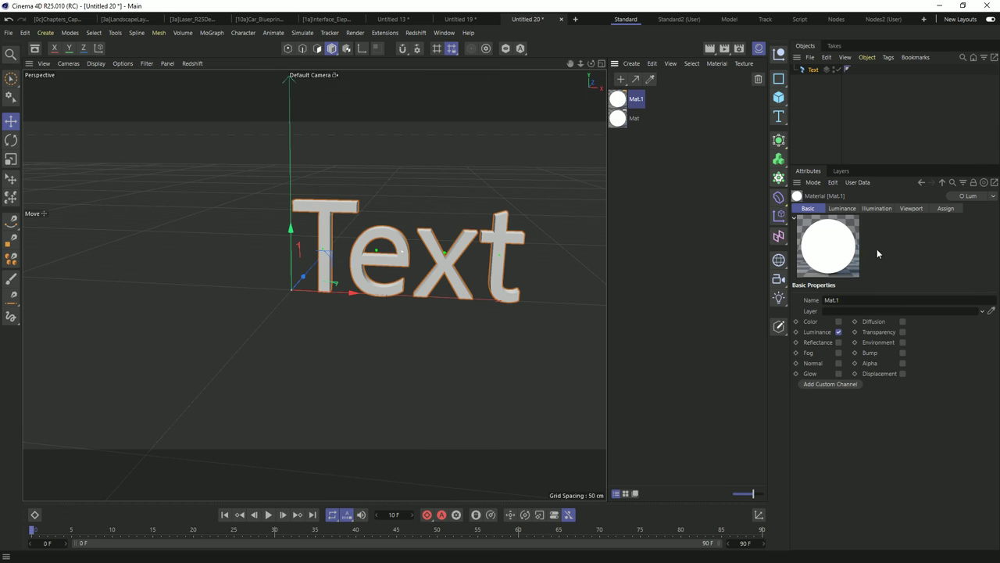
pyautogui.click(842, 208)
pyautogui.click(843, 375)
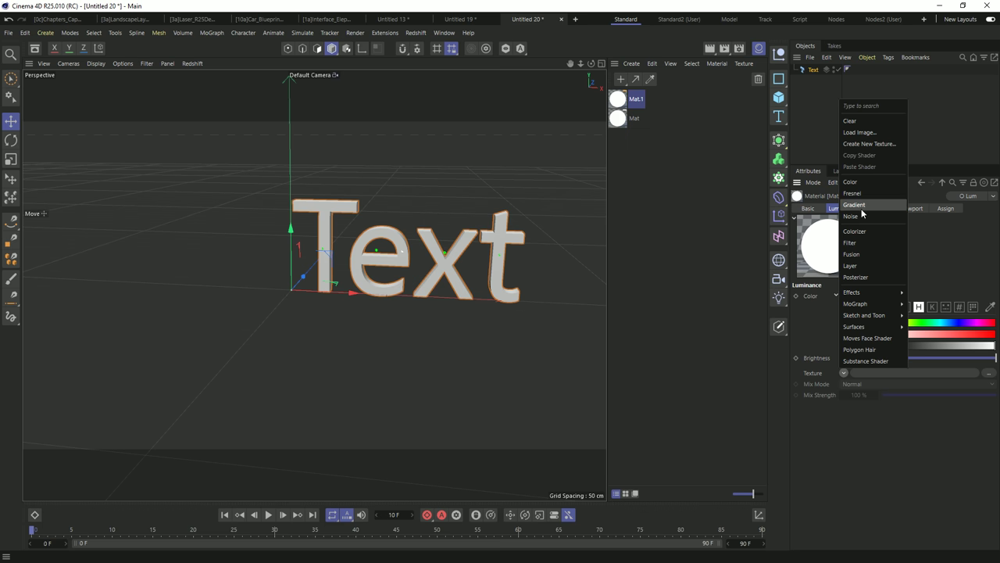
pyautogui.click(861, 216)
pyautogui.click(851, 405)
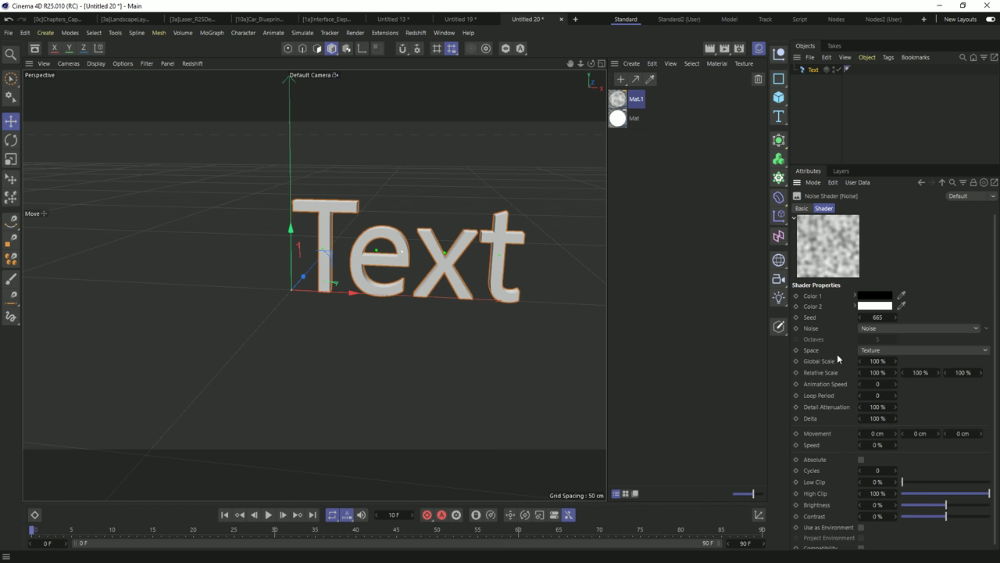
pyautogui.click(993, 196)
# - Close the Material Manager and look through the saved presets in the Asset Browser's Presets category
pyautogui.click(758, 48)
pyautogui.click(35, 49)
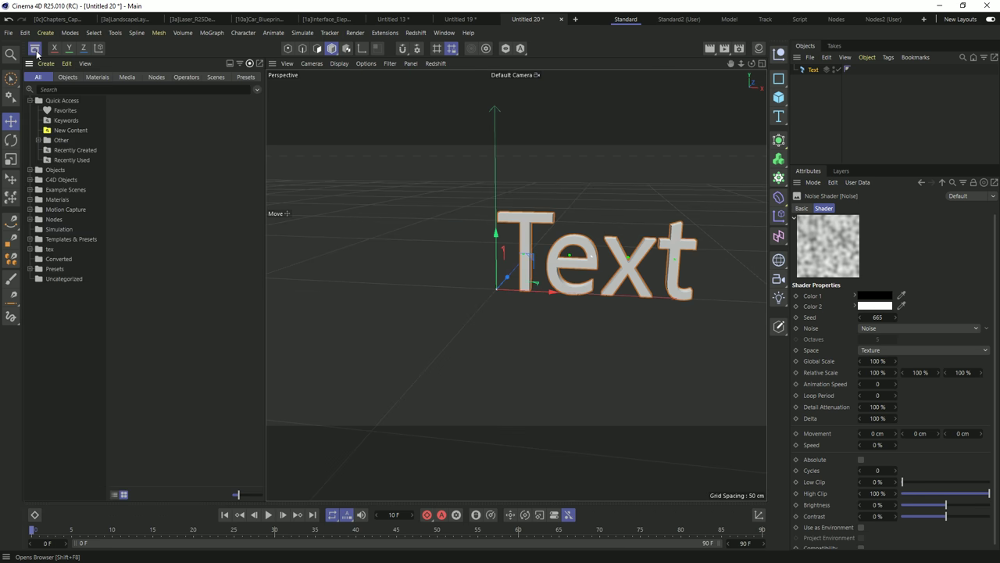
pyautogui.click(59, 270)
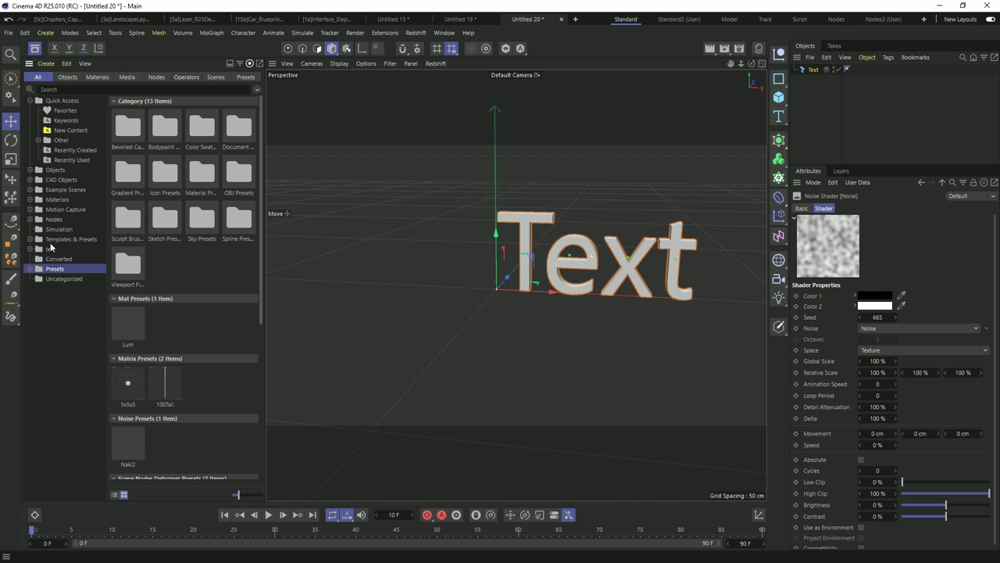
pyautogui.scroll(-2, 175, 238)
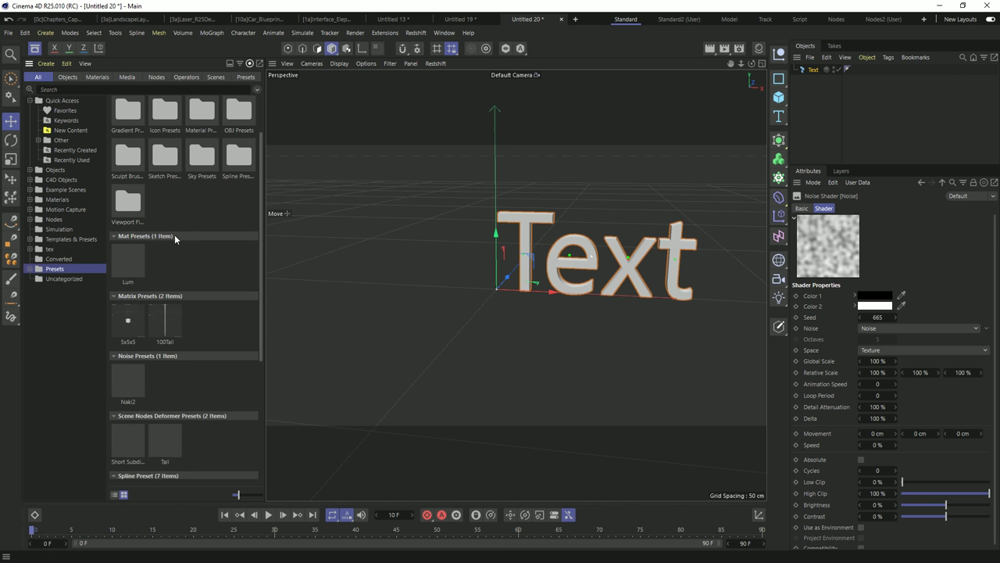
# - Find the ROCKWELL text preset in the Presets category and display its general information in the asset details
pyautogui.scroll(-4, 173, 239)
pyautogui.scroll(2, 192, 233)
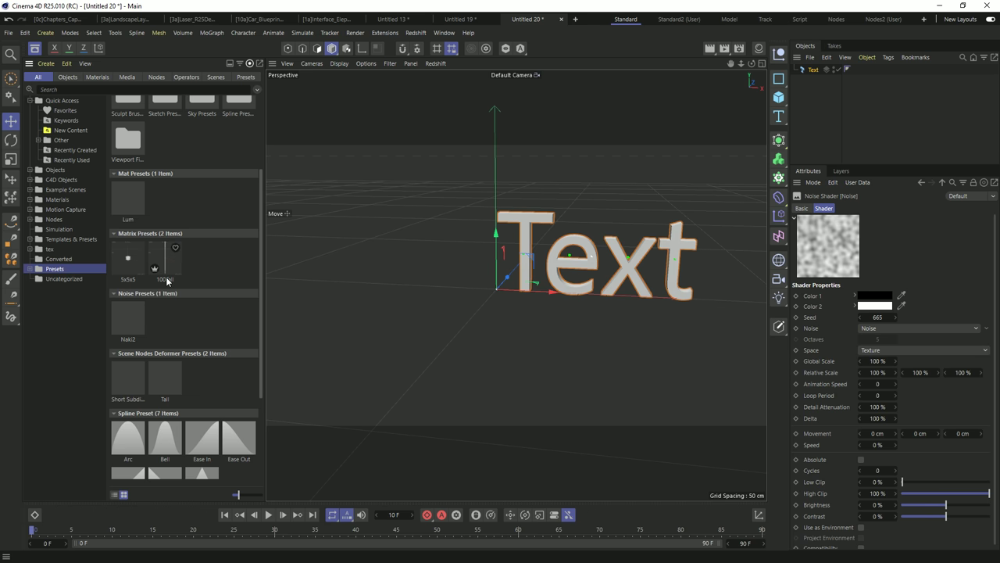
pyautogui.scroll(-4, 138, 320)
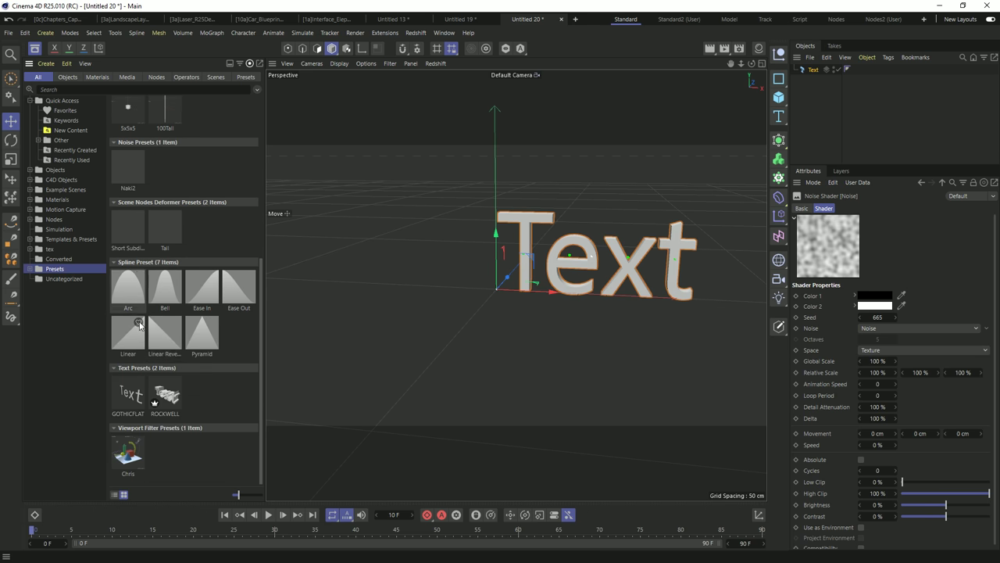
pyautogui.click(171, 399)
pyautogui.rightClick(170, 398)
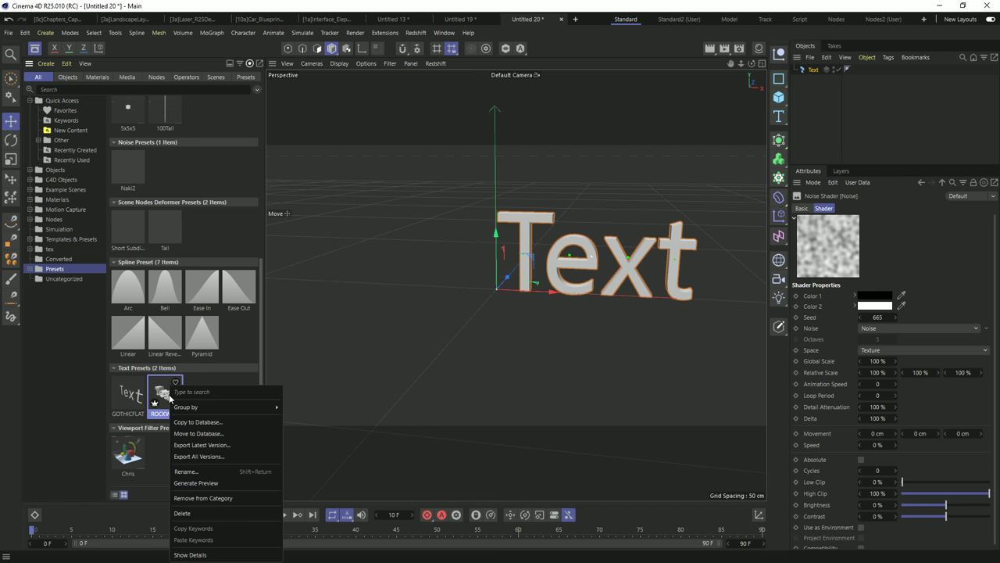
pyautogui.rightClick(169, 399)
pyautogui.click(226, 554)
pyautogui.click(127, 398)
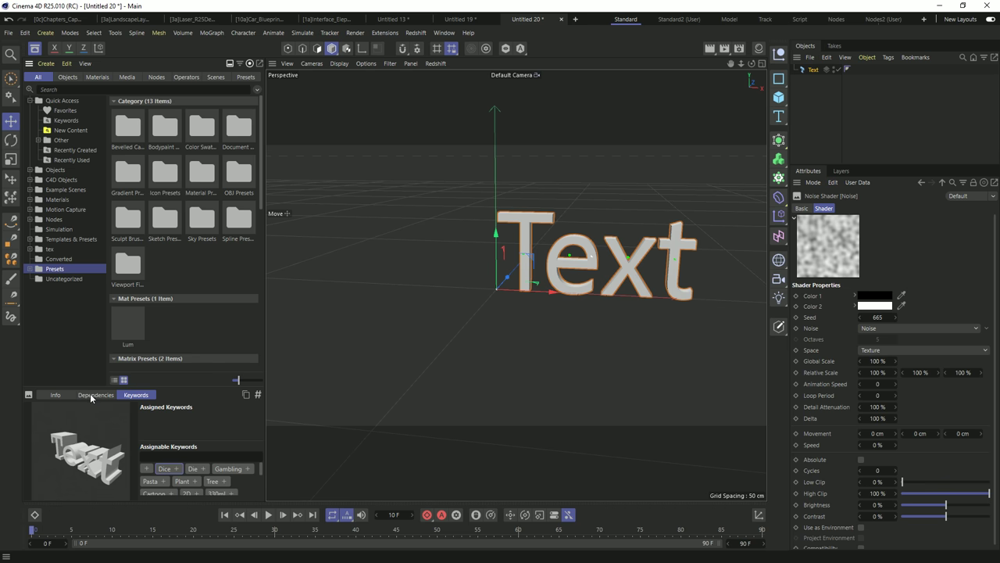
pyautogui.click(54, 394)
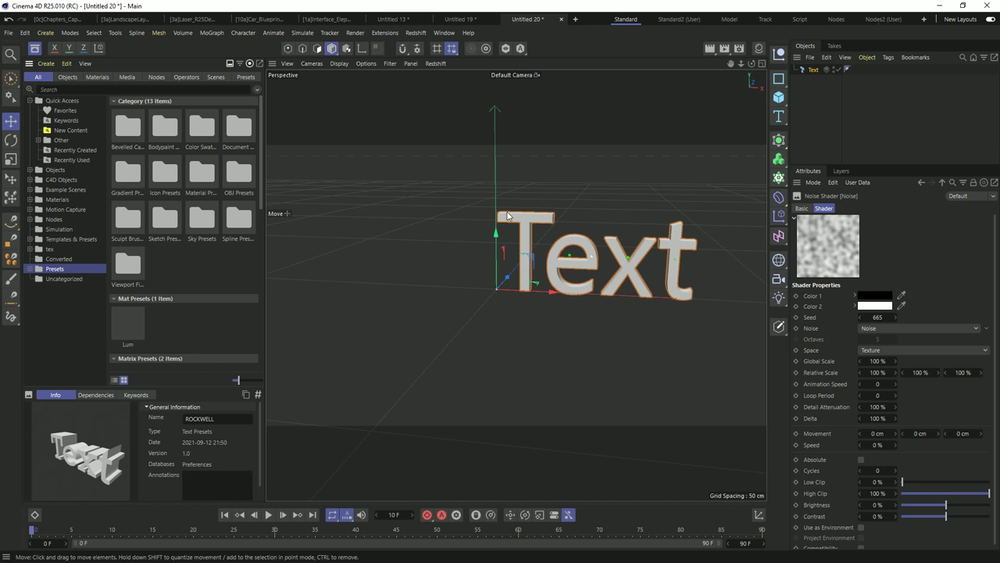
# - Load the ROCKWELL text preset into the scene and delete the original text object
pyautogui.scroll(5, 588, 271)
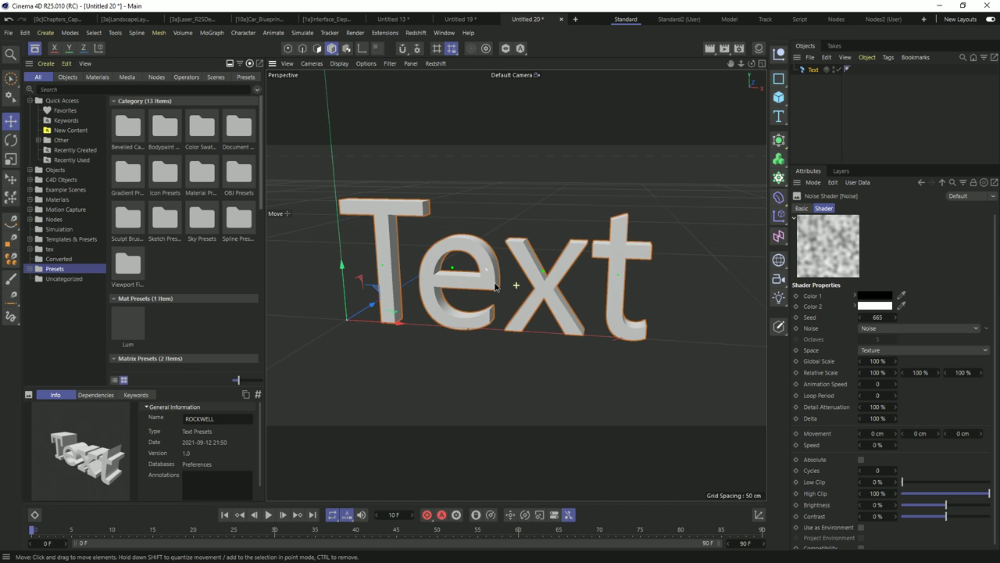
pyautogui.scroll(3, 507, 286)
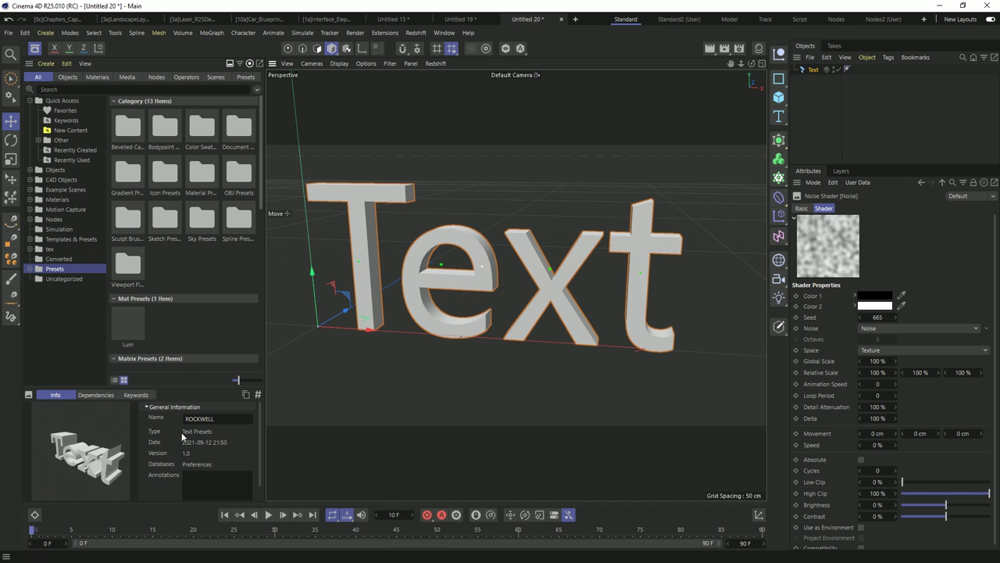
pyautogui.doubleClick(96, 460)
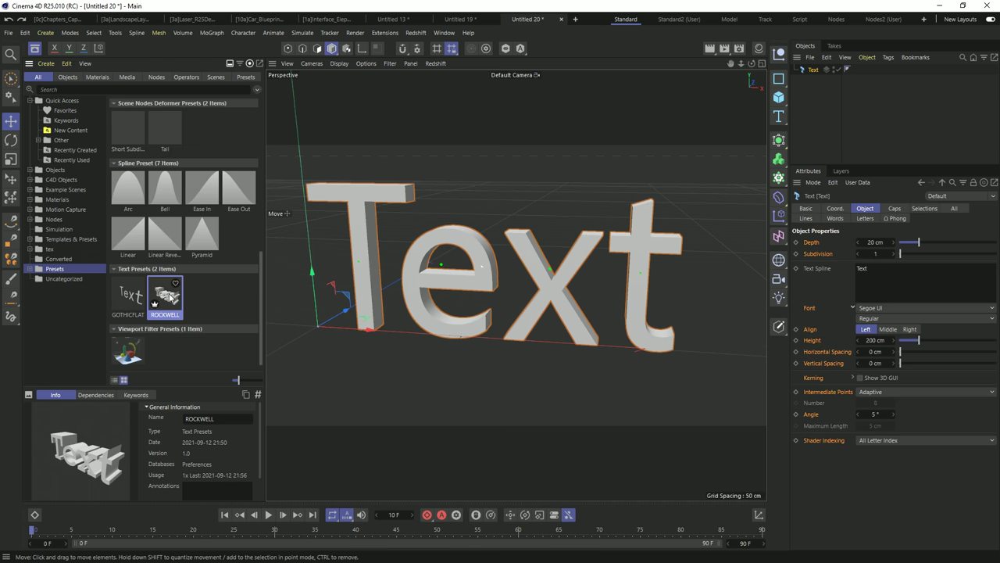
pyautogui.press('Delete')
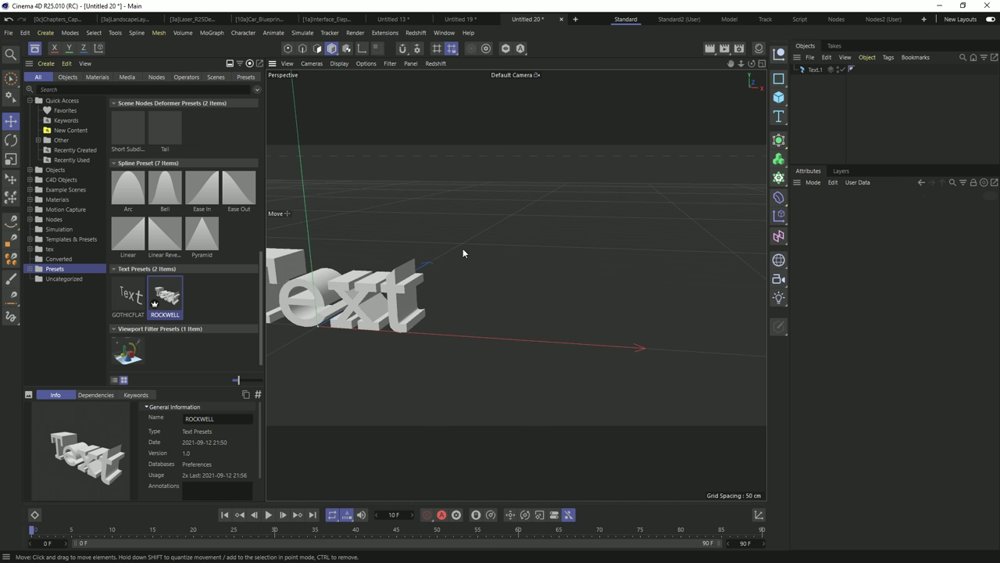
# - Frame the ROCKWELL text, render it to the Picture Viewer and copy the rendered image
pyautogui.press('h')
pyautogui.scroll(3, 572, 257)
pyautogui.keyDown('alt'); pyautogui.moveTo(572, 256); pyautogui.dragTo(619, 263, button='middle'); pyautogui.keyUp('alt')
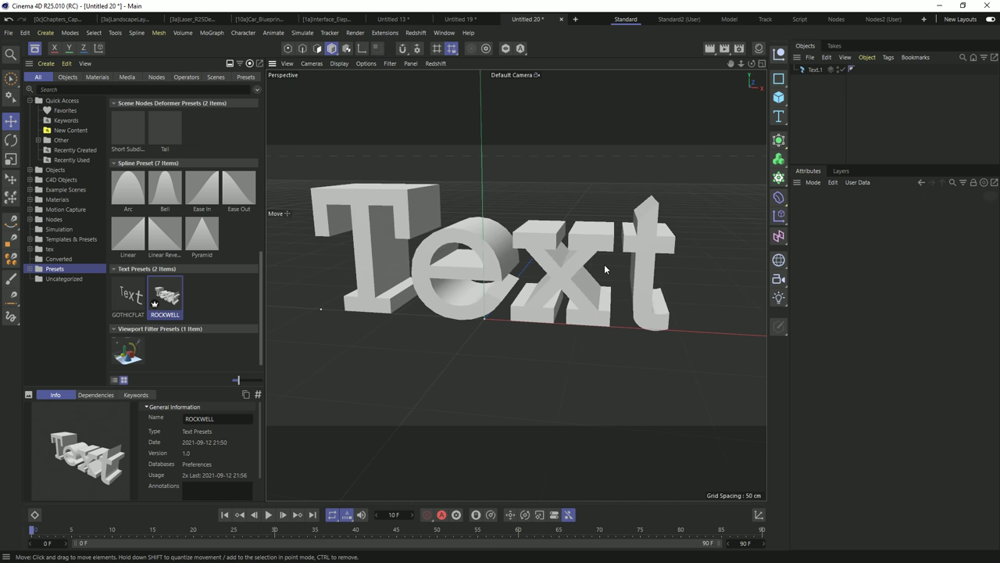
pyautogui.click(724, 47)
pyautogui.click(309, 55)
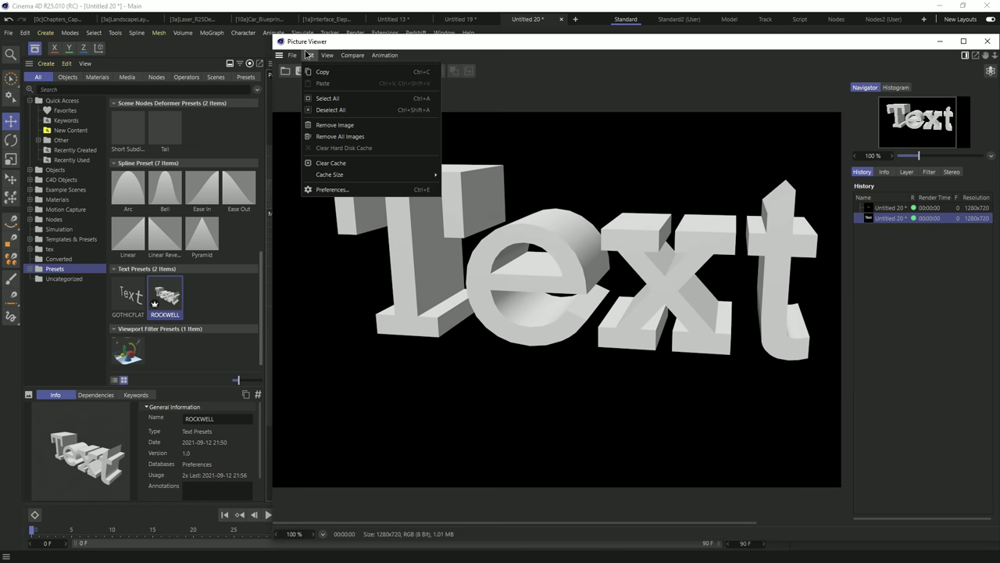
pyautogui.press('Escape')
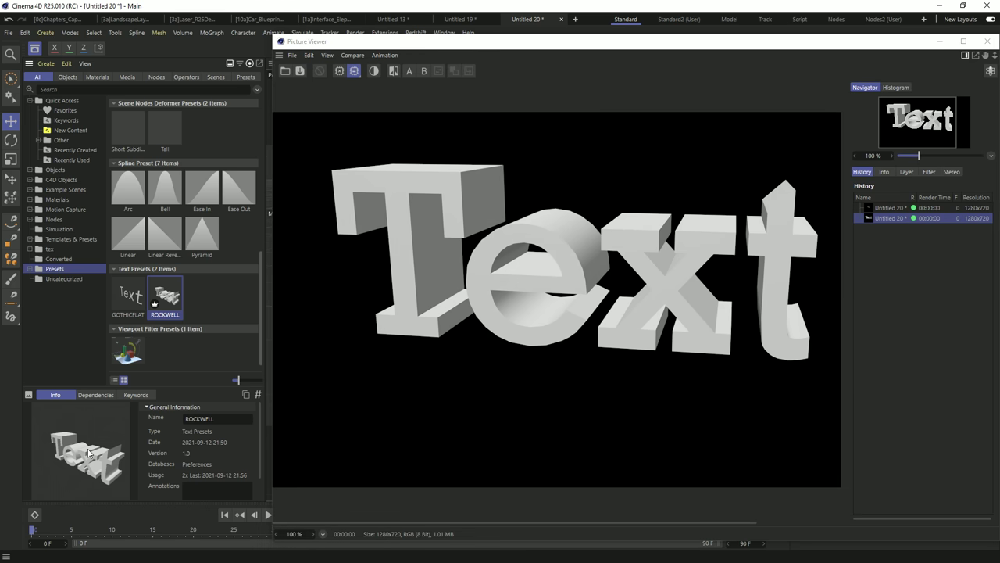
# - Update the ROCKWELL preset's preview from the clipboard and close the Picture Viewer
pyautogui.rightClick(82, 446)
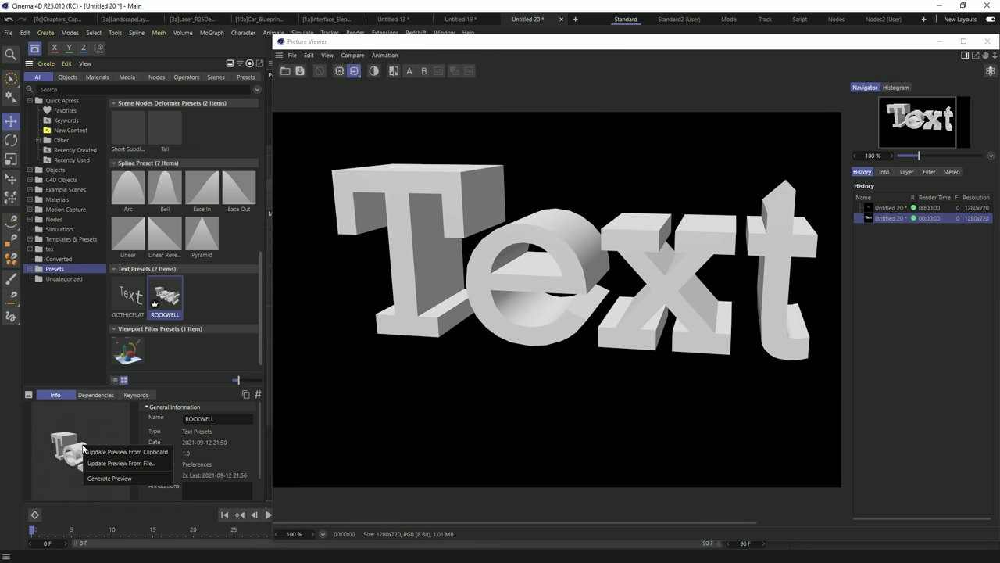
pyautogui.click(121, 453)
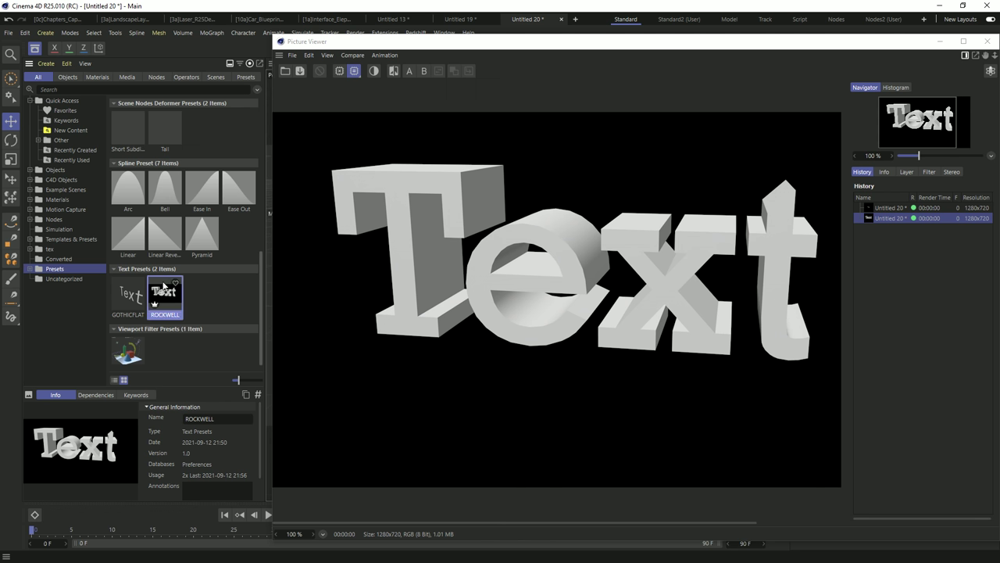
pyautogui.click(987, 41)
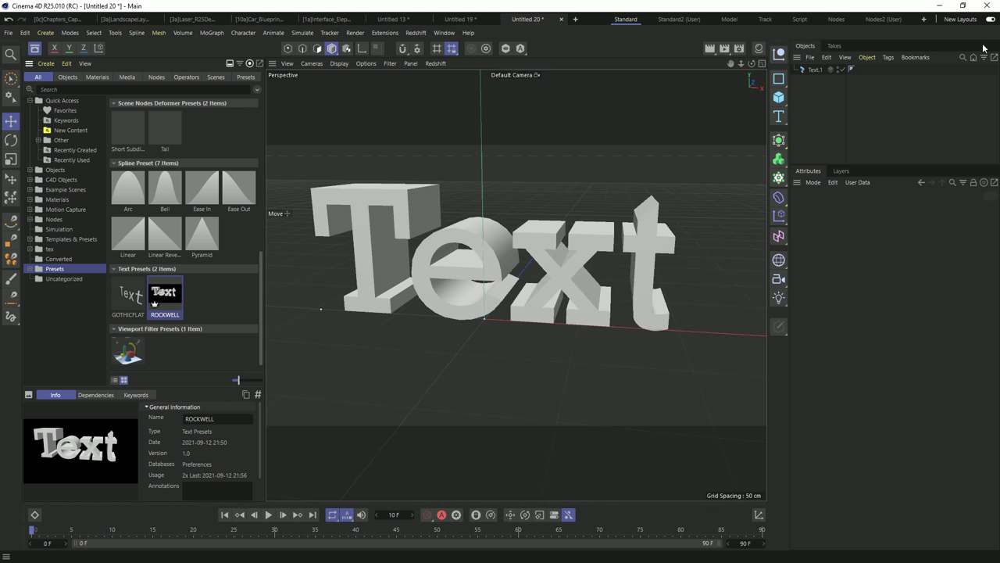
# - Look over the remaining presets and close the Asset Browser
pyautogui.scroll(-1, 179, 304)
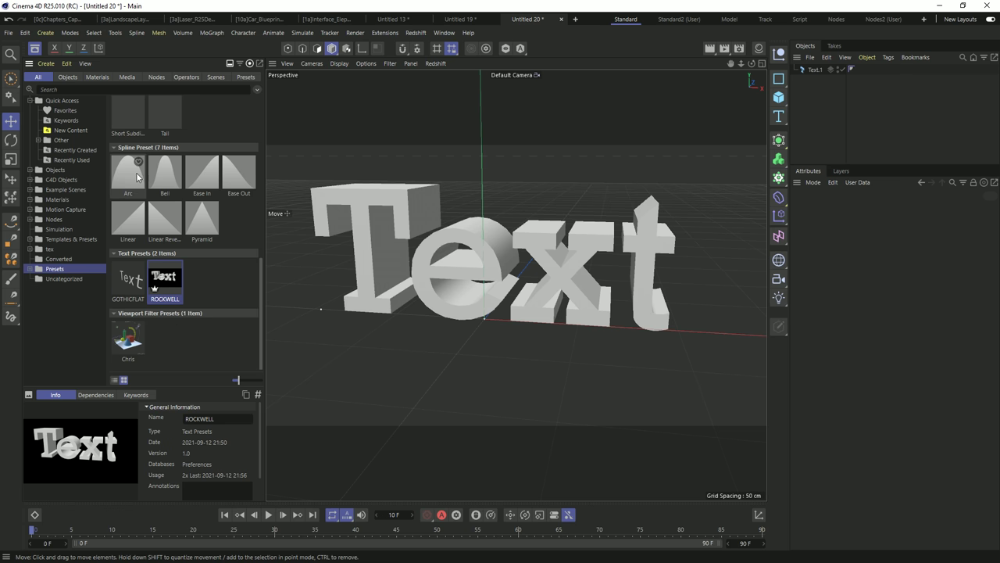
pyautogui.scroll(10, 133, 209)
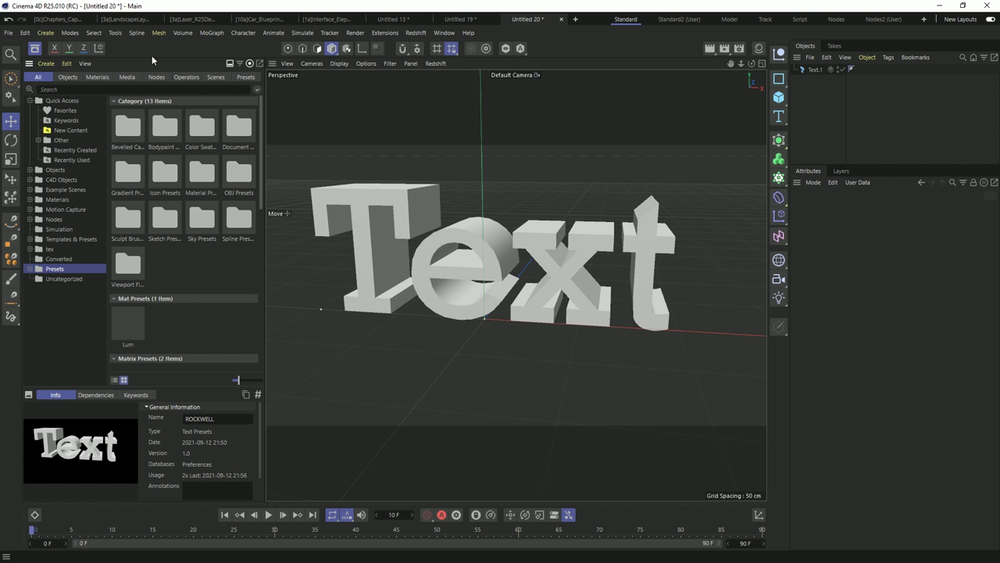
pyautogui.hotkey('shift', 'F8')
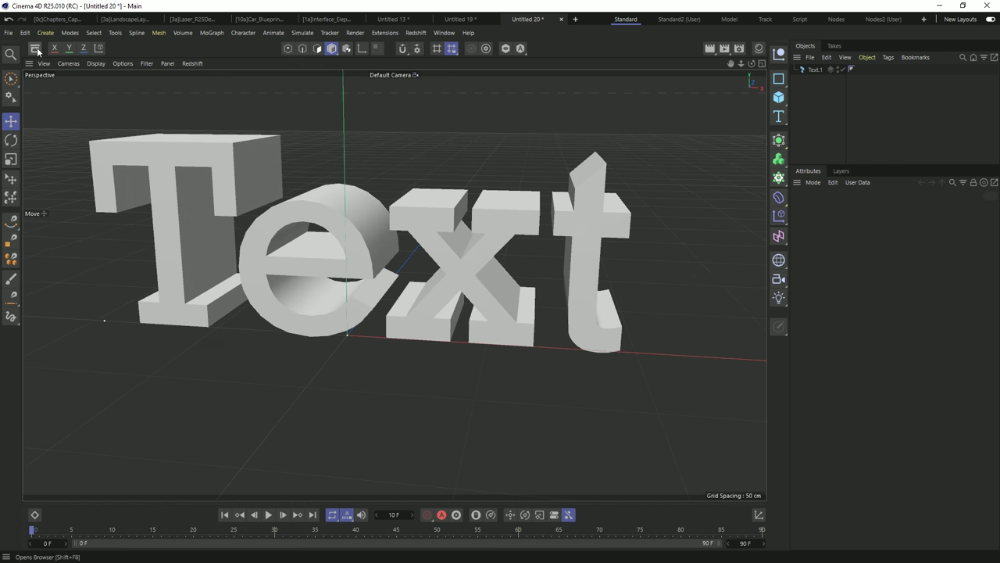
# - Bring up the Chapters_Cappucino title project and create a new empty project
pyautogui.click(65, 20)
pyautogui.click(680, 80)
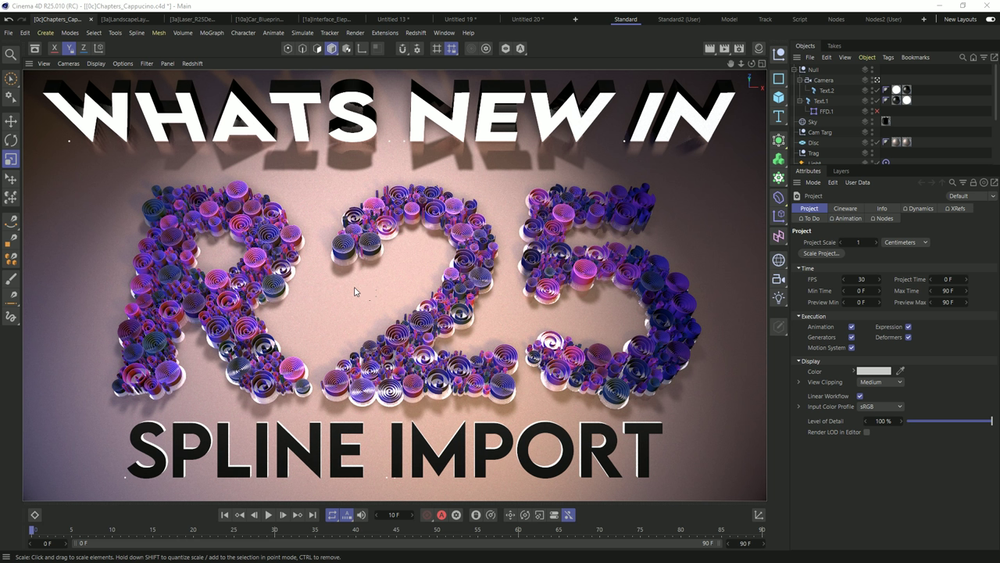
pyautogui.click(575, 20)
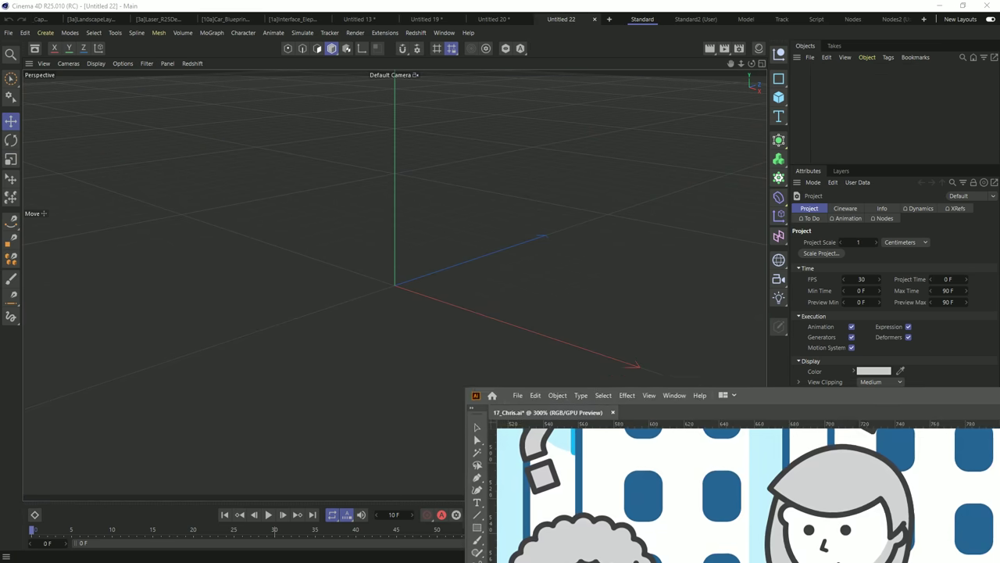
# - Examine the whole 17_Chris.ai artwork in Illustrator and the portfolio on loosekeys.tv in the browser, and return to Cinema 4D
pyautogui.keyDown('alt'); pyautogui.scroll(-5, 417, 221); pyautogui.keyUp('alt')
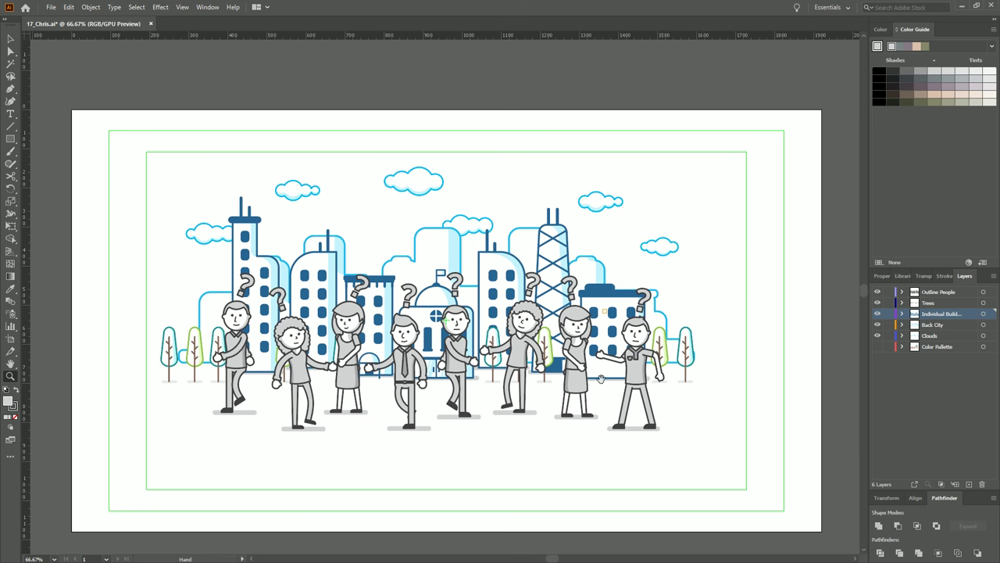
pyautogui.moveTo(601, 379); pyautogui.dragTo(593, 352)
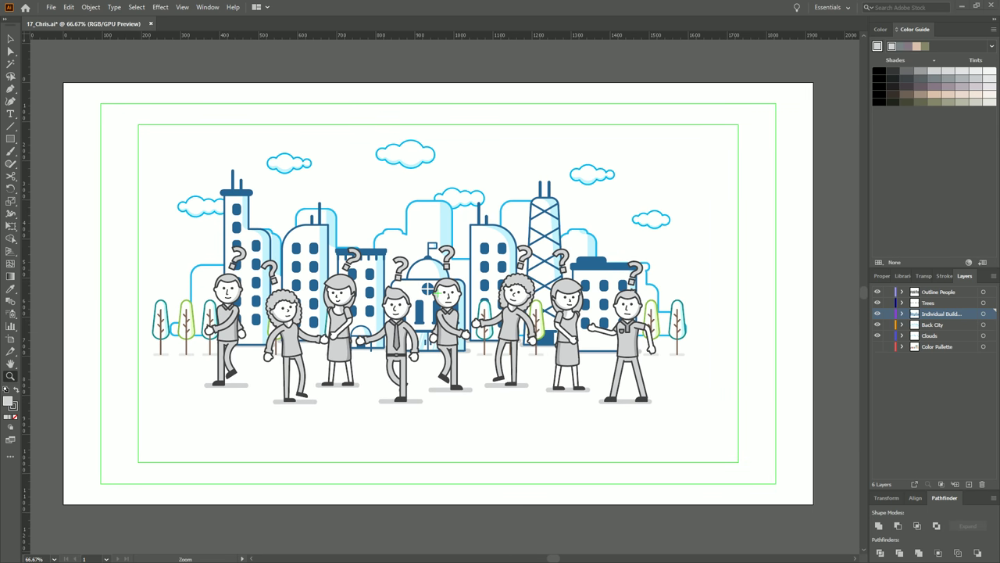
pyautogui.hotkey('alt', 'Tab')
pyautogui.scroll(-2, 689, 311)
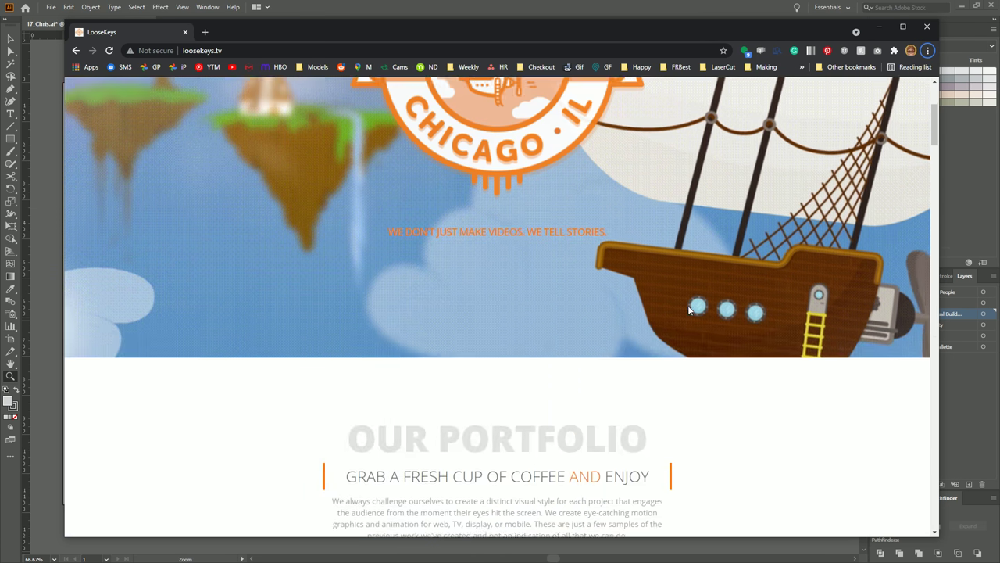
pyautogui.scroll(-10, 689, 310)
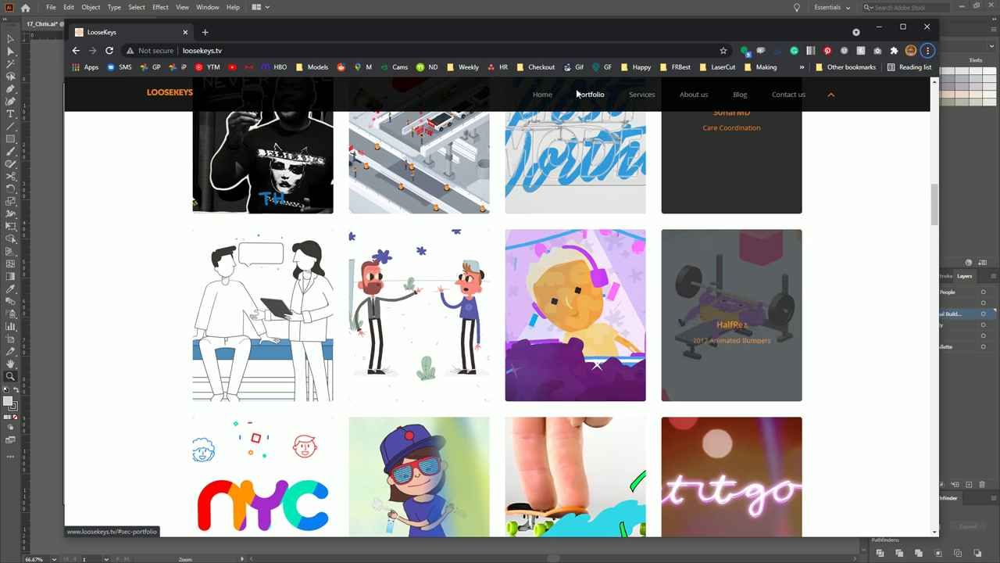
pyautogui.click(336, 10)
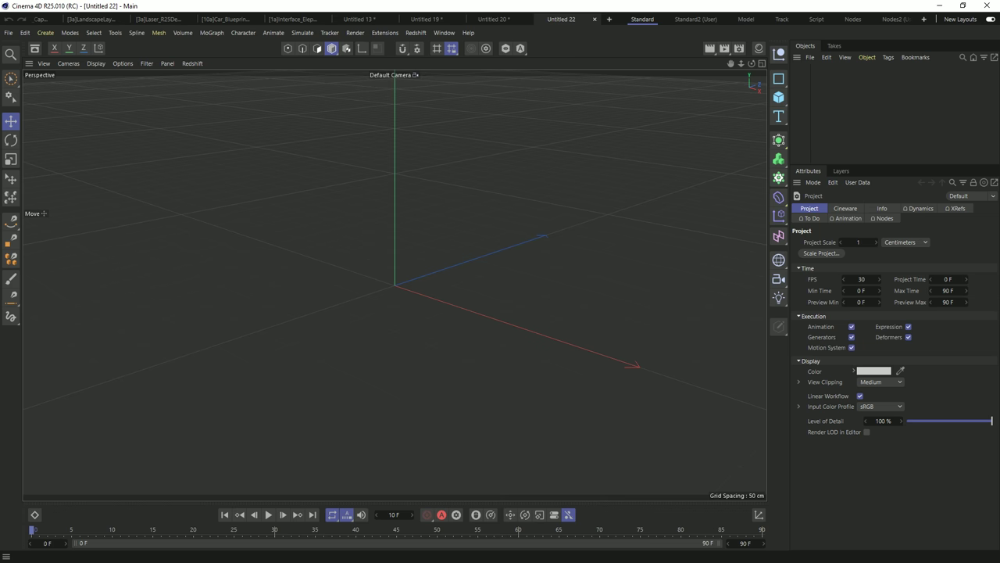
# - Import 17_Chris.ai at a scale of 1 centimeter with Create Vector Object enabled
pyautogui.moveTo(999, 407); pyautogui.dragTo(383, 263)
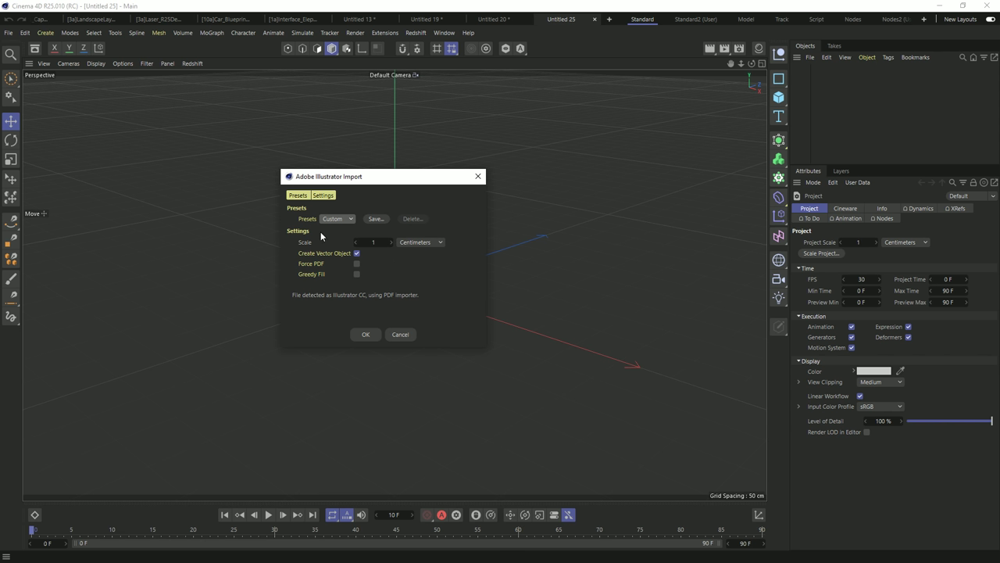
pyautogui.click(365, 334)
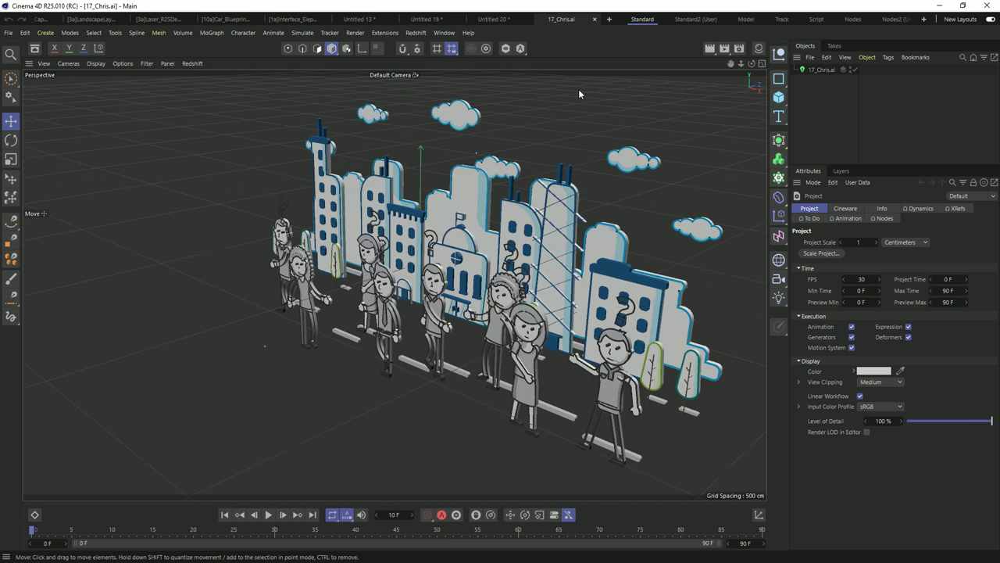
pyautogui.keyDown('alt'); pyautogui.moveTo(479, 289); pyautogui.dragTo(399, 240); pyautogui.keyUp('alt')
pyautogui.keyDown('alt'); pyautogui.moveTo(468, 287); pyautogui.dragTo(482, 258); pyautogui.keyUp('alt')
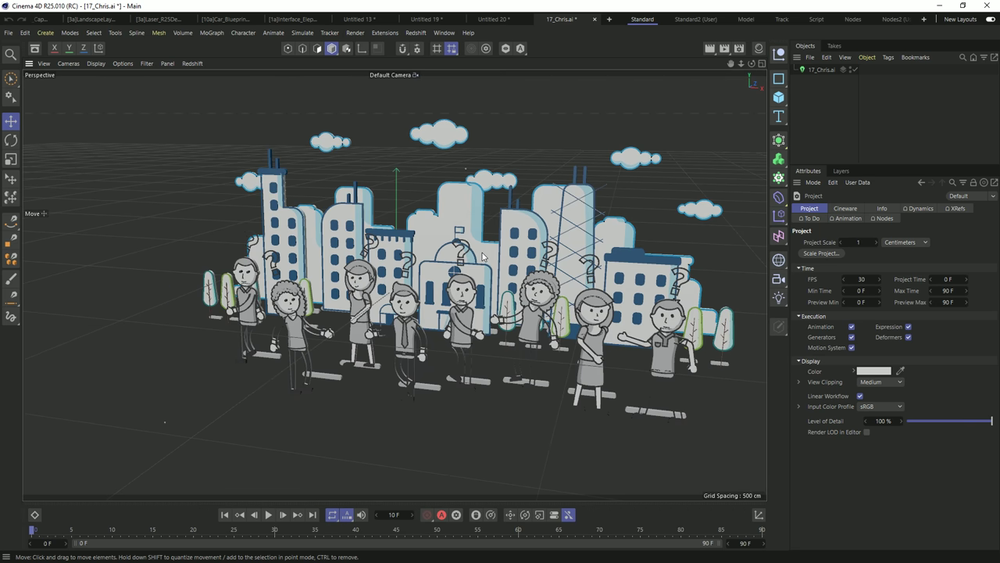
pyautogui.moveTo(482, 258)
pyautogui.keyDown('alt'); pyautogui.mouseDown()
pyautogui.moveTo(461, 274)
pyautogui.moveTo(496, 296)
pyautogui.moveTo(482, 250)
pyautogui.mouseUp(); pyautogui.keyUp('alt')
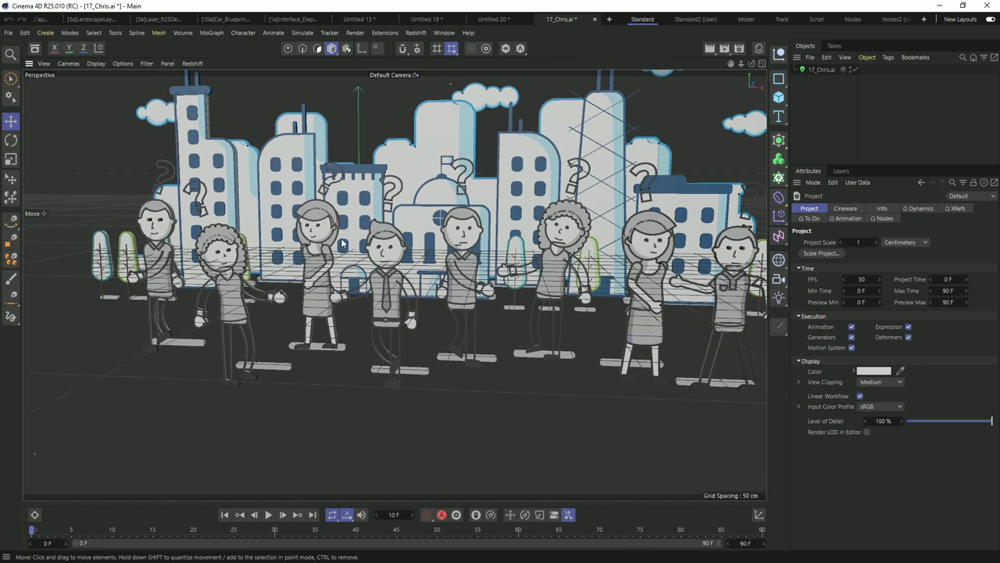
# - Try a Path Spread of 0.2 cm on the 17_Chris.ai vector import object and set it back to 0.5 cm
pyautogui.click(820, 70)
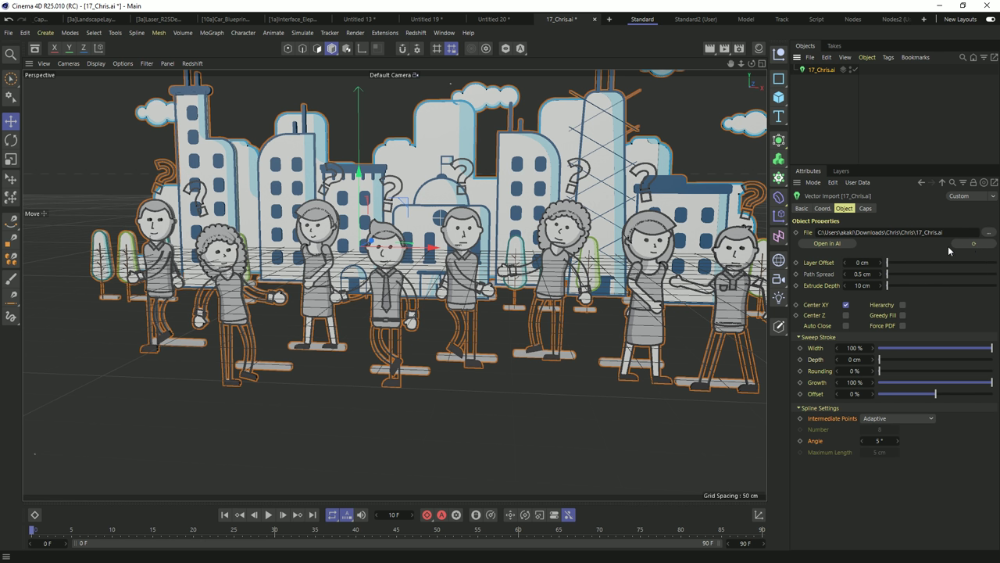
pyautogui.keyDown('alt'); pyautogui.moveTo(625, 258); pyautogui.dragTo(716, 263); pyautogui.keyUp('alt')
pyautogui.doubleClick(858, 273)
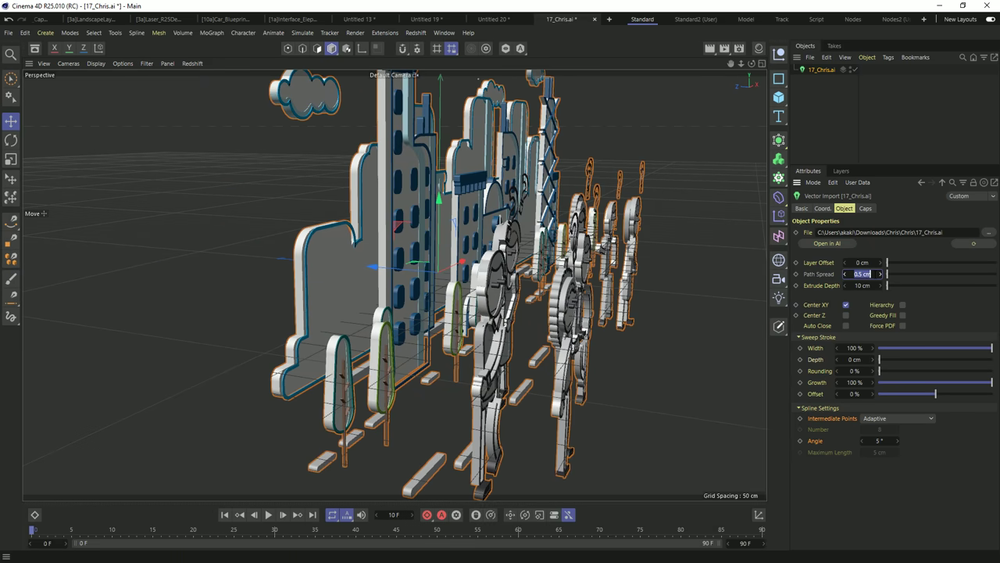
pyautogui.write('0.2')
pyautogui.press('Return')
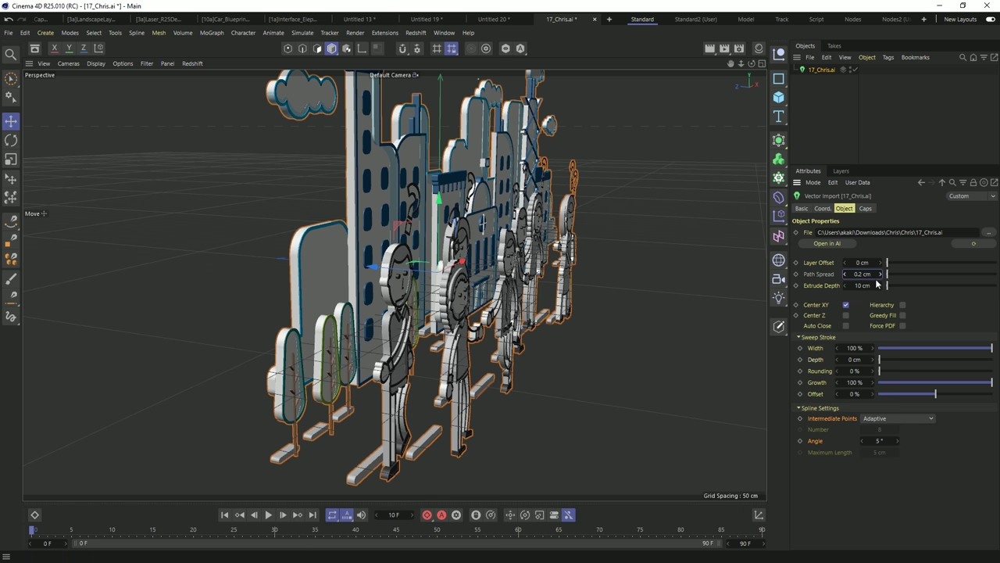
pyautogui.doubleClick(862, 274)
pyautogui.write('0.5')
pyautogui.press('Return')
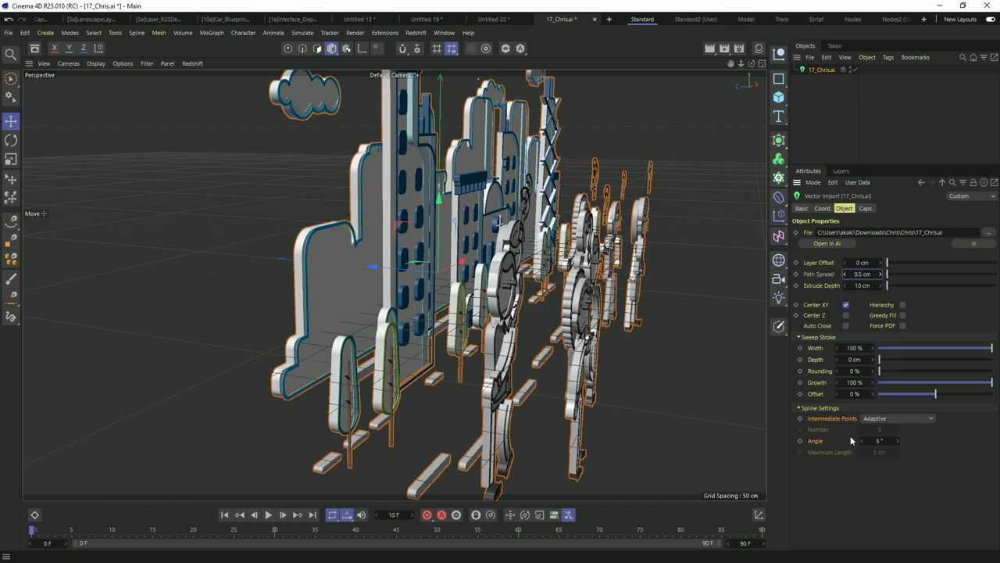
# - Set the spline Angle of the 17_Chris.ai vector import object to 15°
pyautogui.doubleClick(879, 441)
pyautogui.write('15')
pyautogui.press('Return')
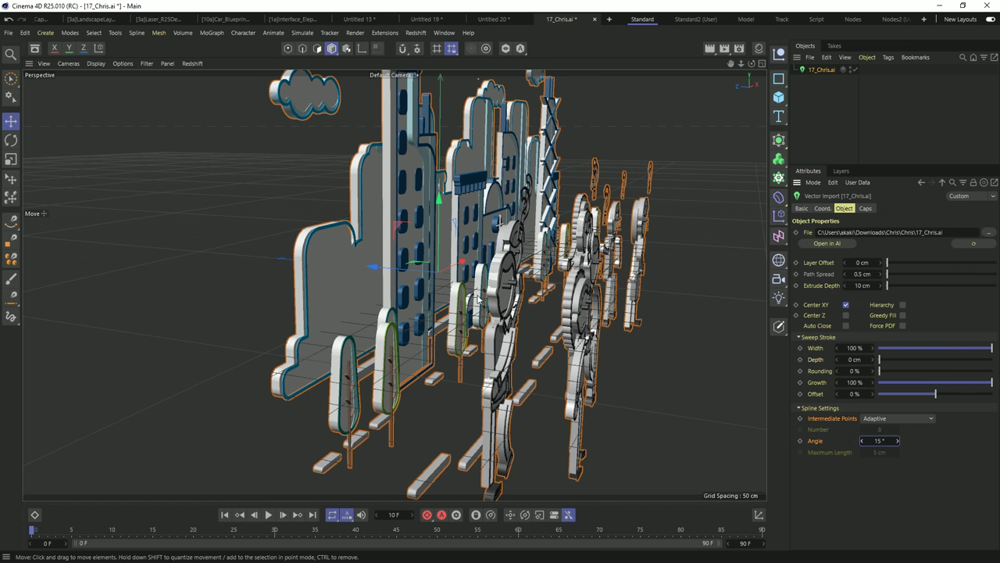
pyautogui.keyDown('alt'); pyautogui.moveTo(525, 265); pyautogui.dragTo(469, 274); pyautogui.keyUp('alt')
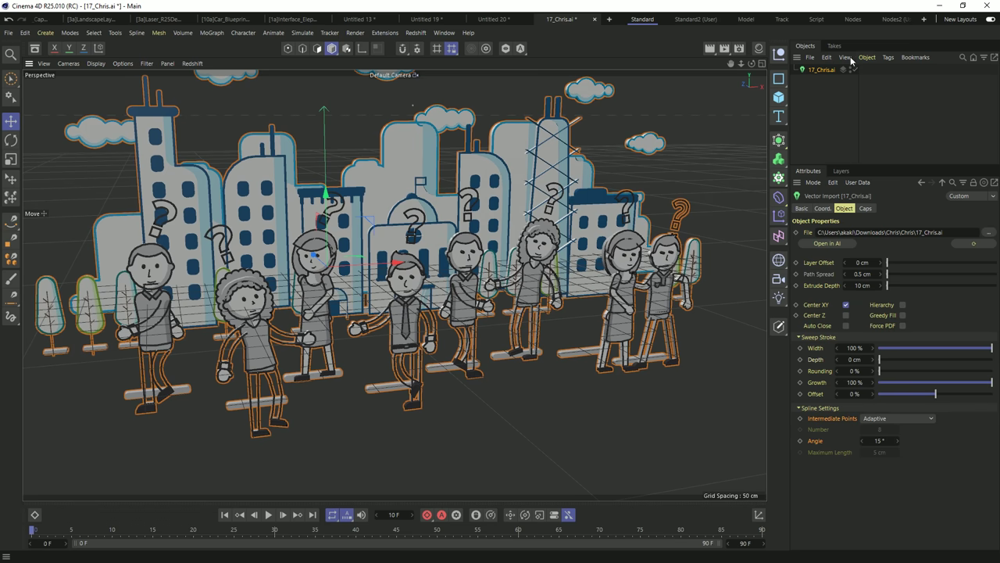
# - Try making the 17_Chris.ai vector object editable, unfold its whole hierarchy of splines for inspection, and undo the conversion
pyautogui.press('c')
pyautogui.click(808, 71)
pyautogui.keyDown('shift'); pyautogui.click(794, 70); pyautogui.keyUp('shift')
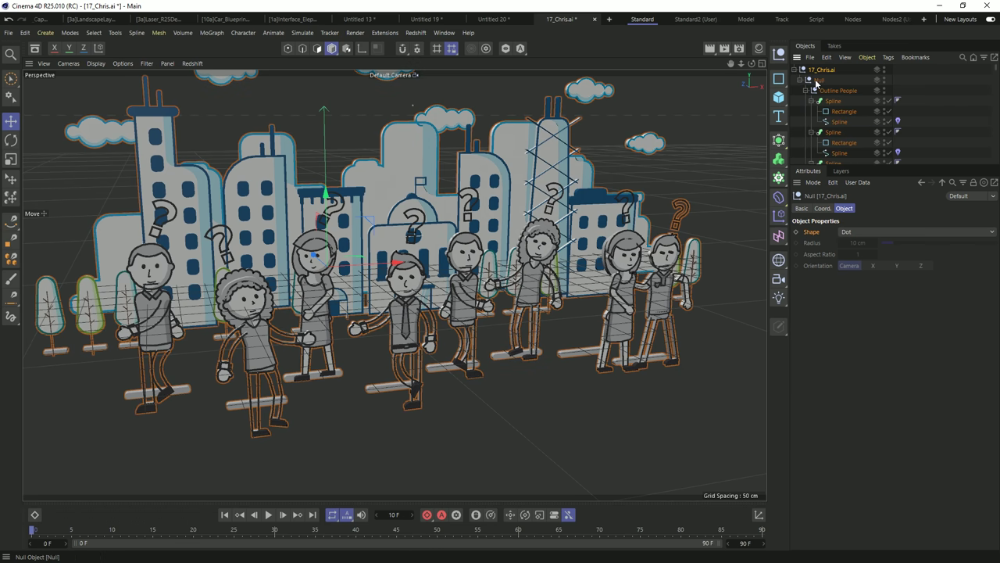
pyautogui.moveTo(864, 164); pyautogui.dragTo(864, 409)
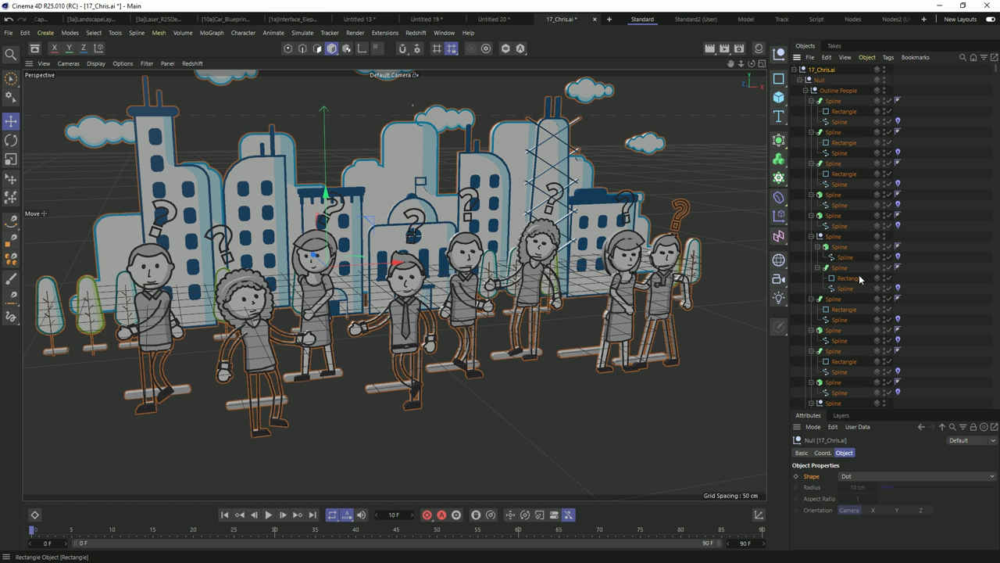
pyautogui.hotkey('ctrl', 'z')
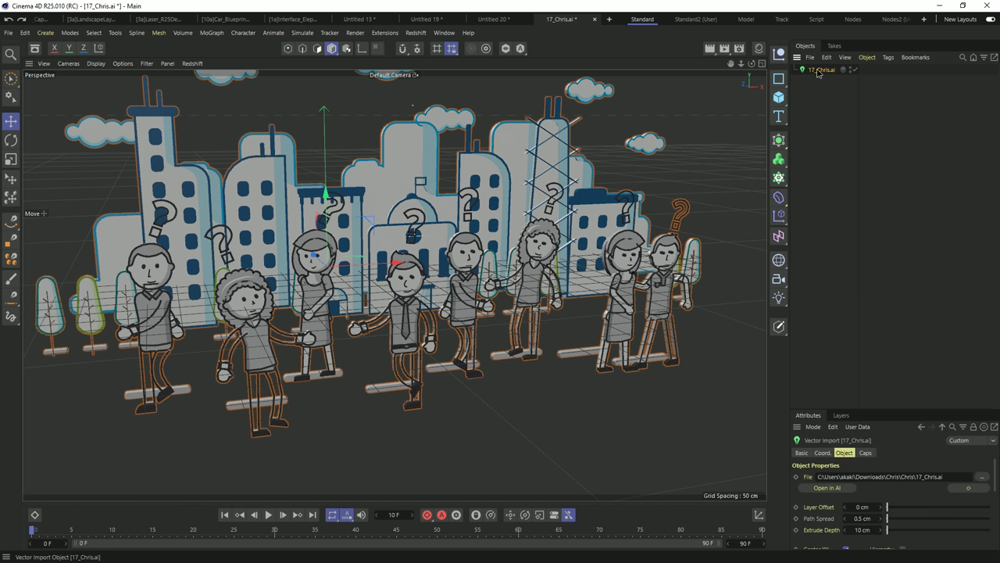
# - Try a duplicate of the 17_Chris.ai vector object with the original disabled, then delete the copy and re-enable the original
pyautogui.keyDown('ctrl'); pyautogui.moveTo(818, 72); pyautogui.dragTo(834, 94); pyautogui.keyUp('ctrl')
pyautogui.click(859, 70)
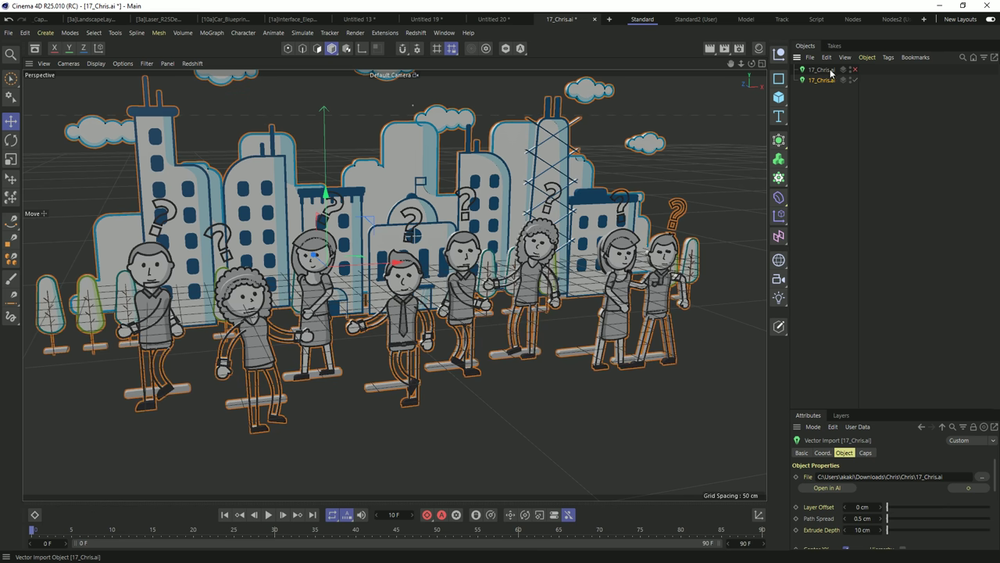
pyautogui.press('Delete')
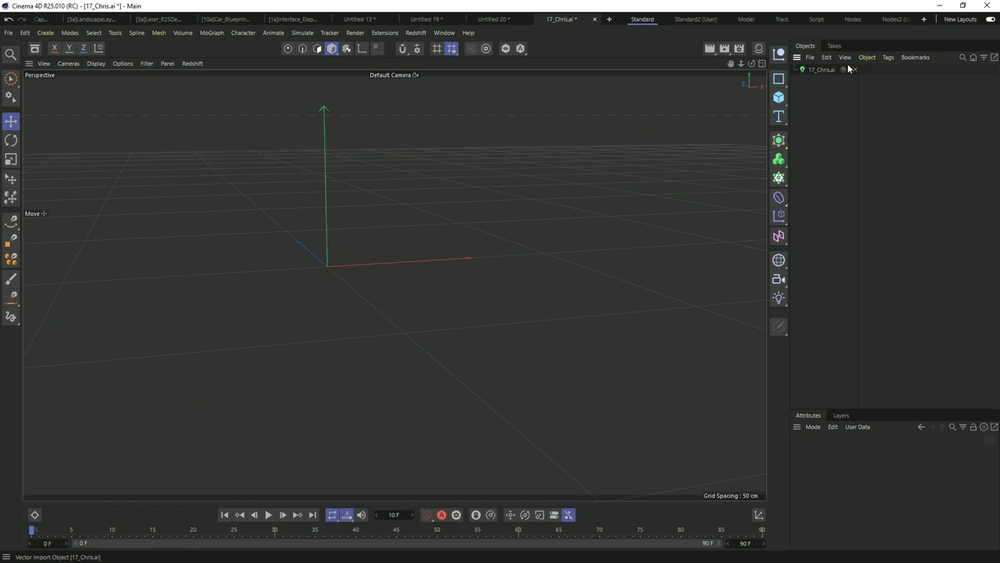
pyautogui.click(819, 70)
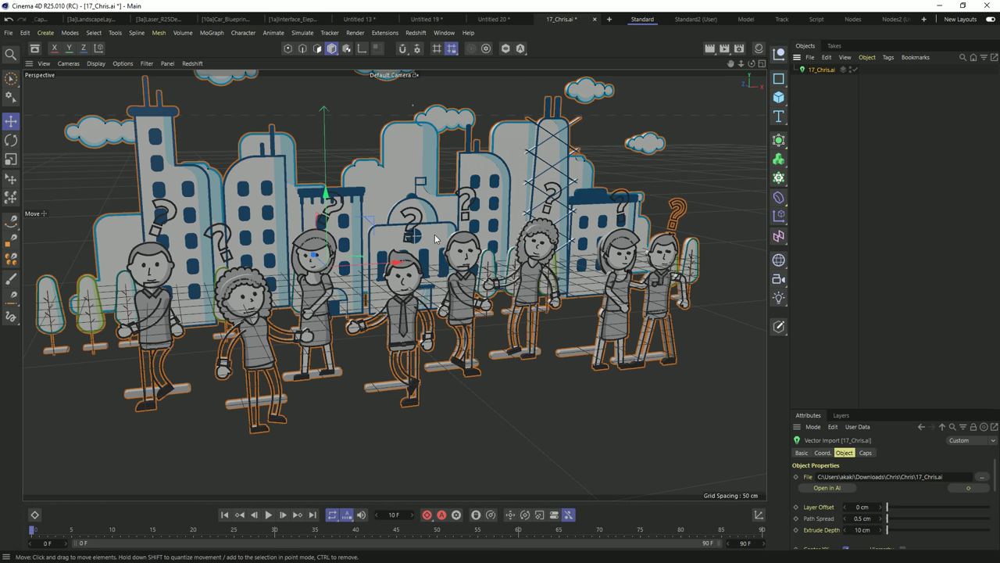
# - Try a Sweep Stroke Growth of 20 % on the 17_Chris.ai vector object and set it back to 100 %
pyautogui.keyDown('alt'); pyautogui.moveTo(446, 257); pyautogui.dragTo(420, 256); pyautogui.keyUp('alt')
pyautogui.scroll(-5, 420, 256)
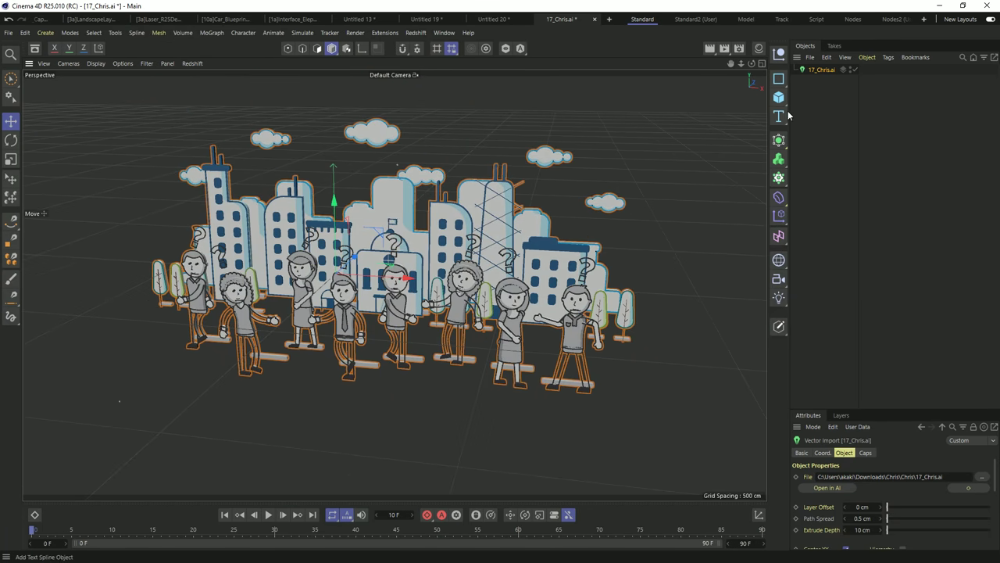
pyautogui.moveTo(911, 408)
pyautogui.mouseDown()
pyautogui.moveTo(900, 190)
pyautogui.moveTo(900, 204)
pyautogui.mouseUp()
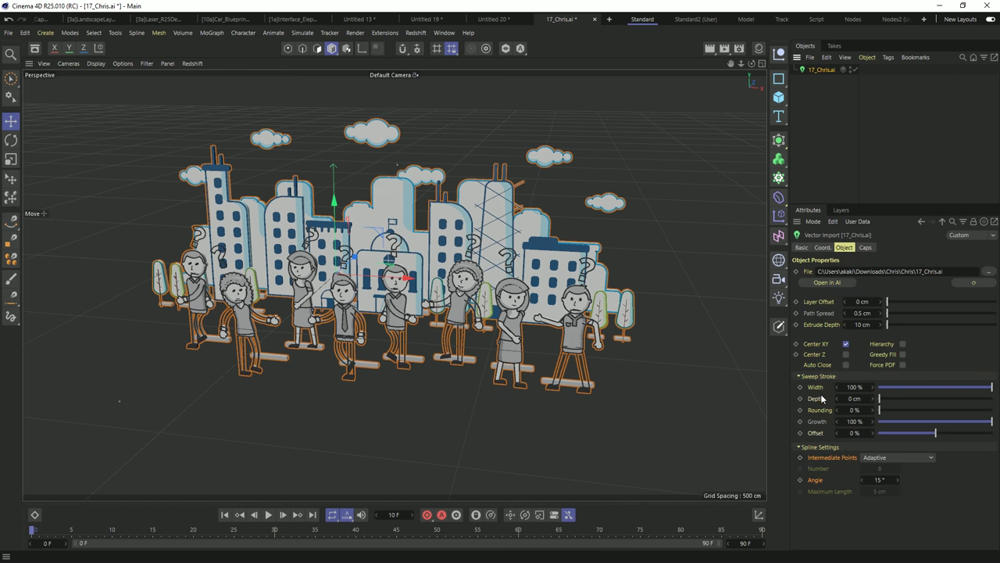
pyautogui.click(946, 425)
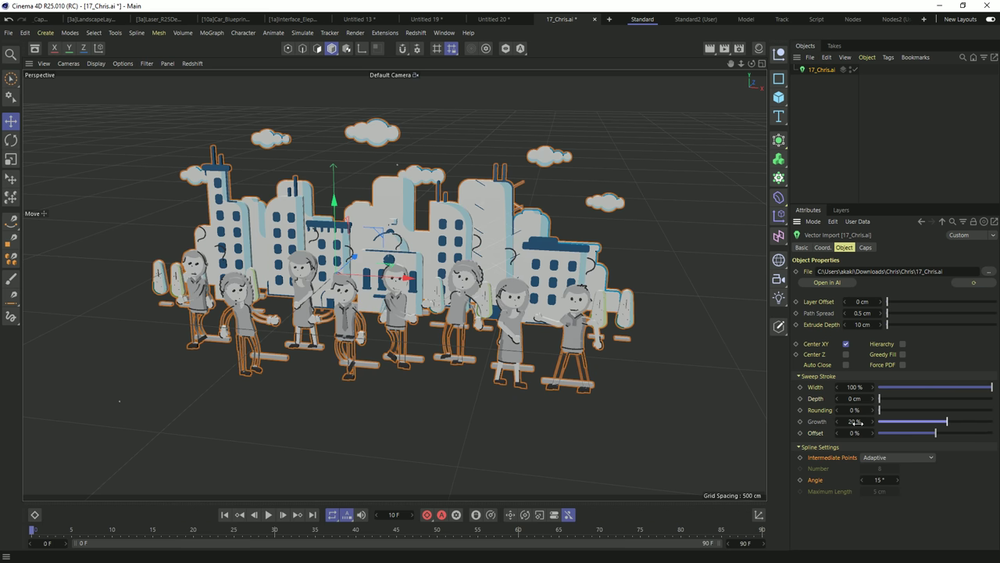
pyautogui.scroll(5, 512, 290)
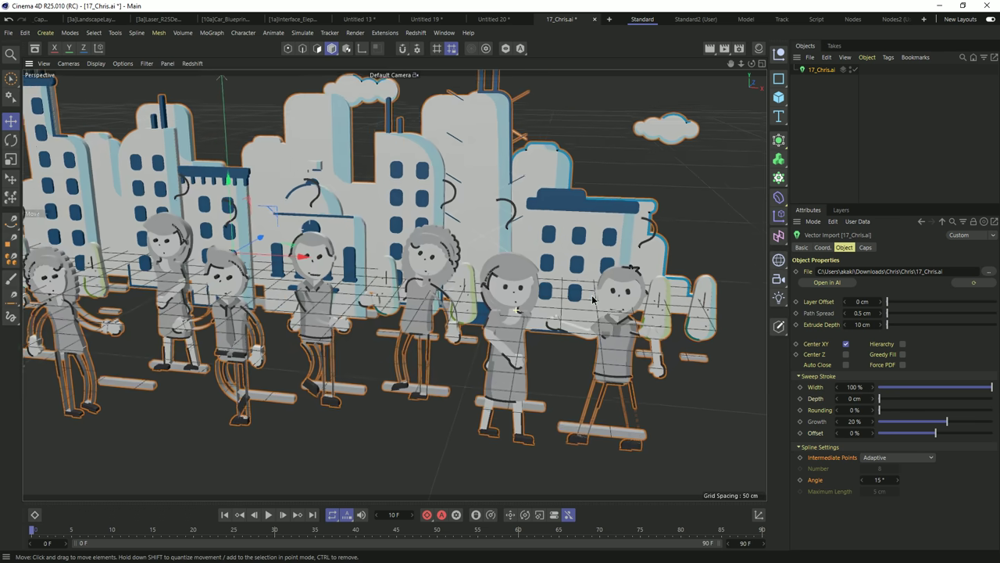
pyautogui.moveTo(874, 424); pyautogui.dragTo(867, 422)
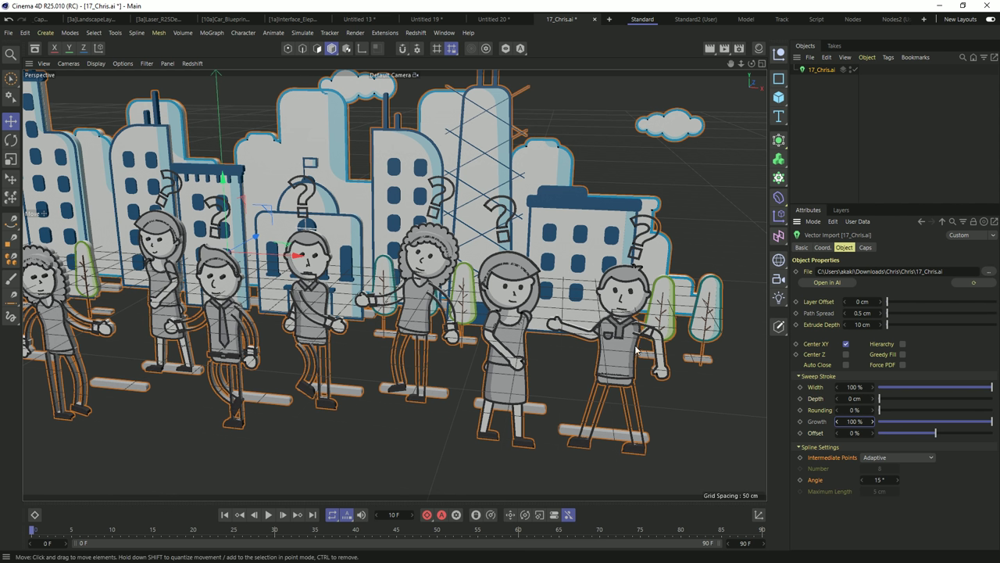
pyautogui.scroll(-5, 459, 275)
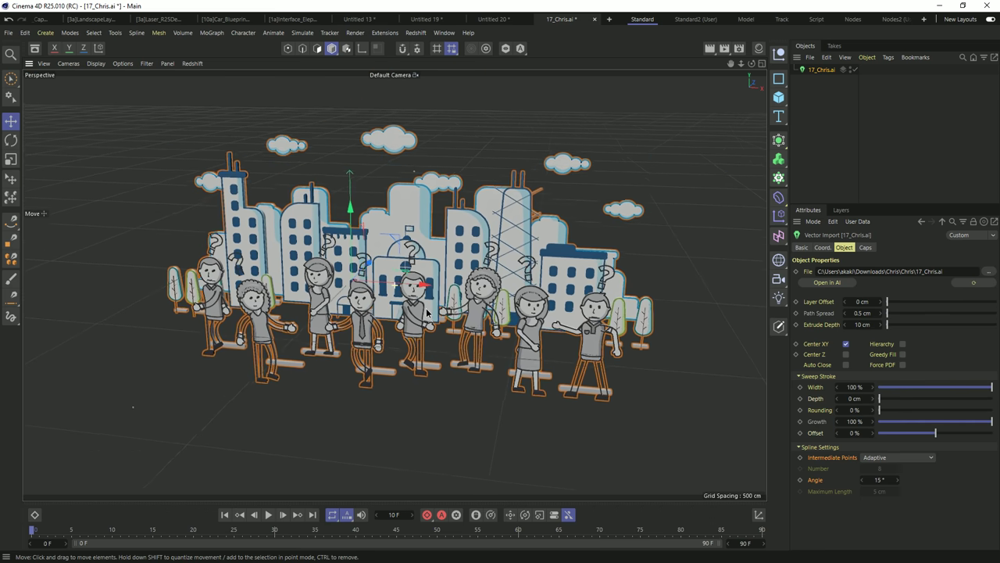
# - Add a Floor object and lower it about 227 cm to the level of the characters' feet
pyautogui.keyDown('alt'); pyautogui.moveTo(452, 303); pyautogui.dragTo(438, 304); pyautogui.keyUp('alt')
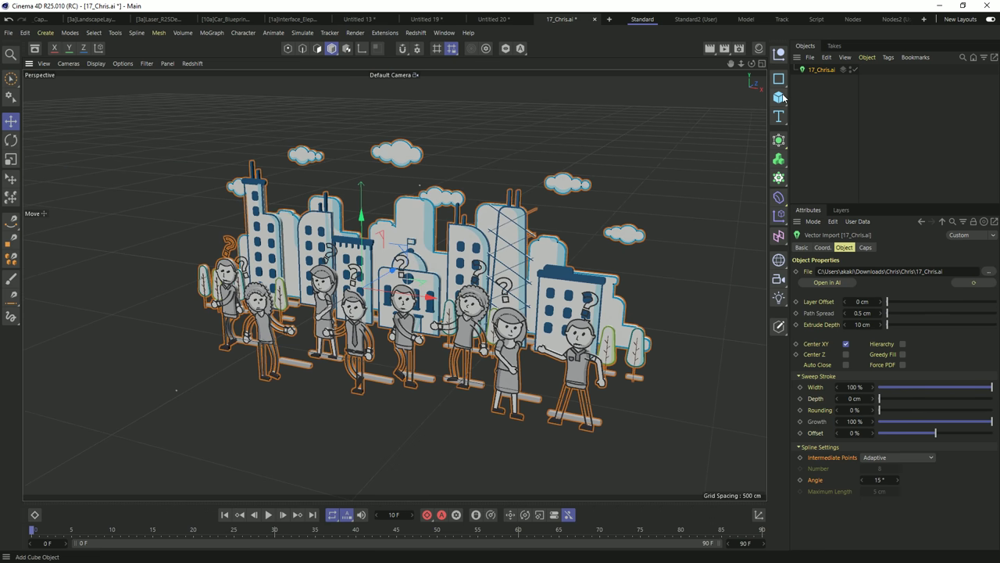
pyautogui.click(778, 260)
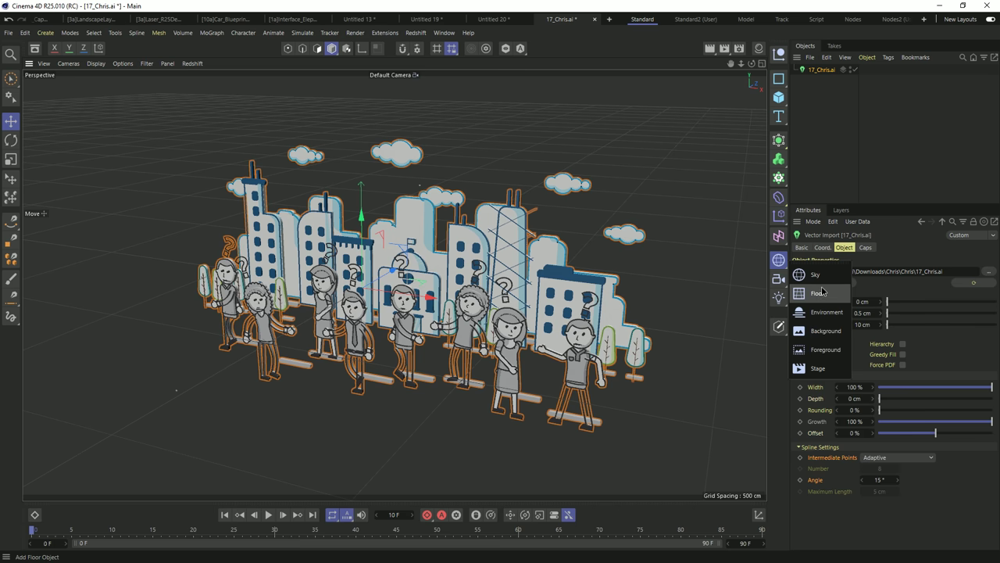
pyautogui.click(812, 269)
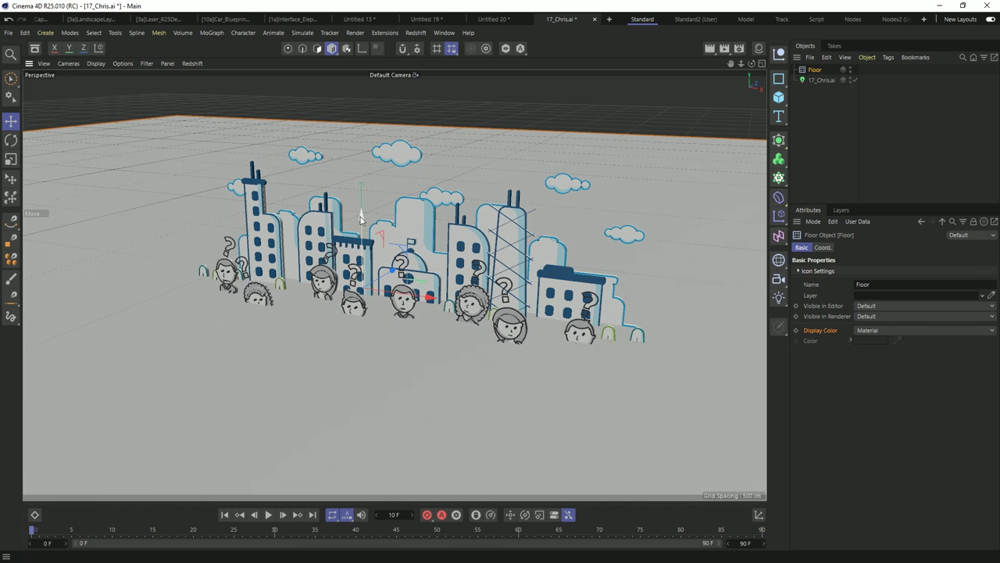
pyautogui.moveTo(360, 216); pyautogui.dragTo(375, 282)
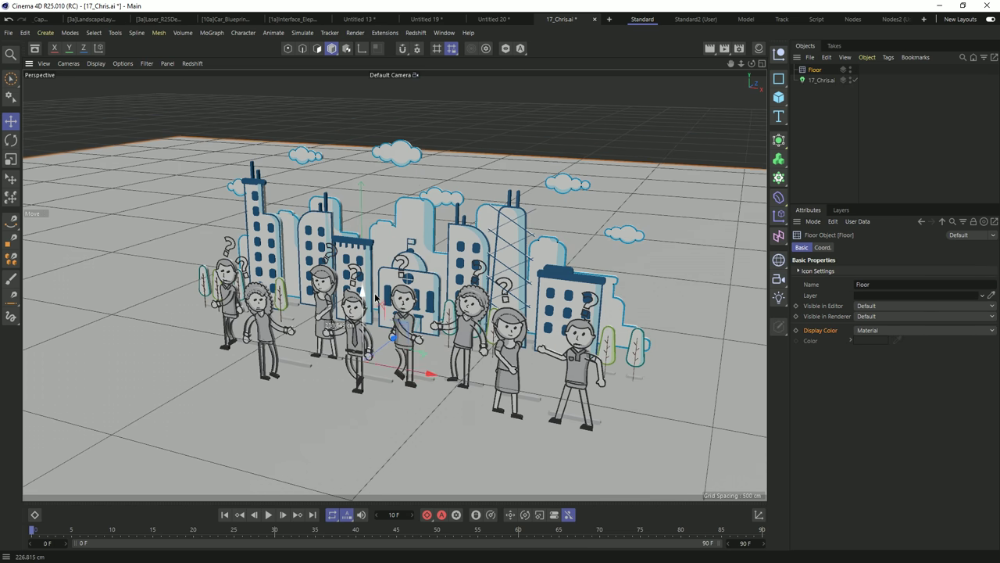
# - Apply a Rigid Body simulation tag to both the Floor and the 17_Chris.ai vector object
pyautogui.keyDown('ctrl'); pyautogui.click(819, 80); pyautogui.keyUp('ctrl')
pyautogui.rightClick(813, 75)
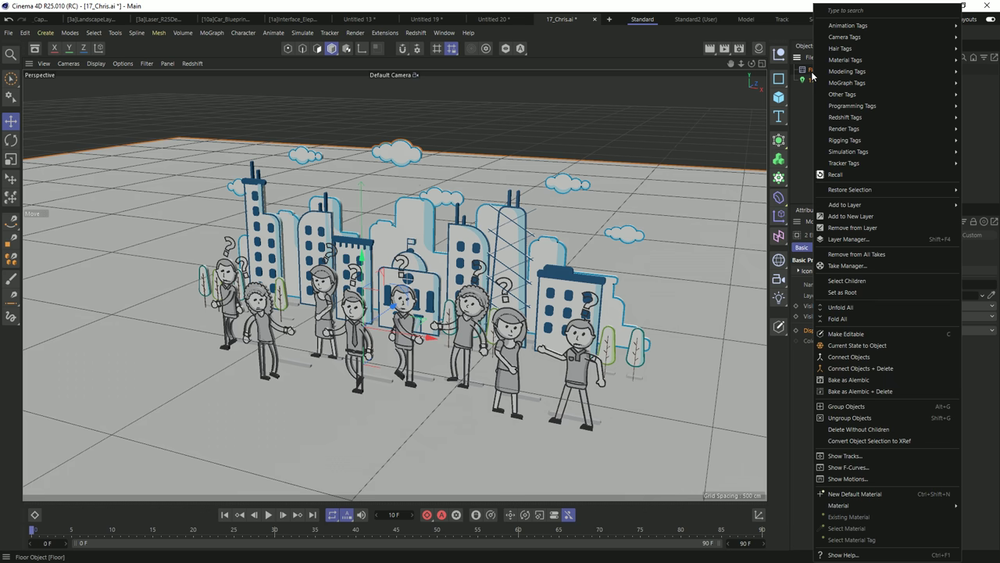
pyautogui.moveTo(848, 151)
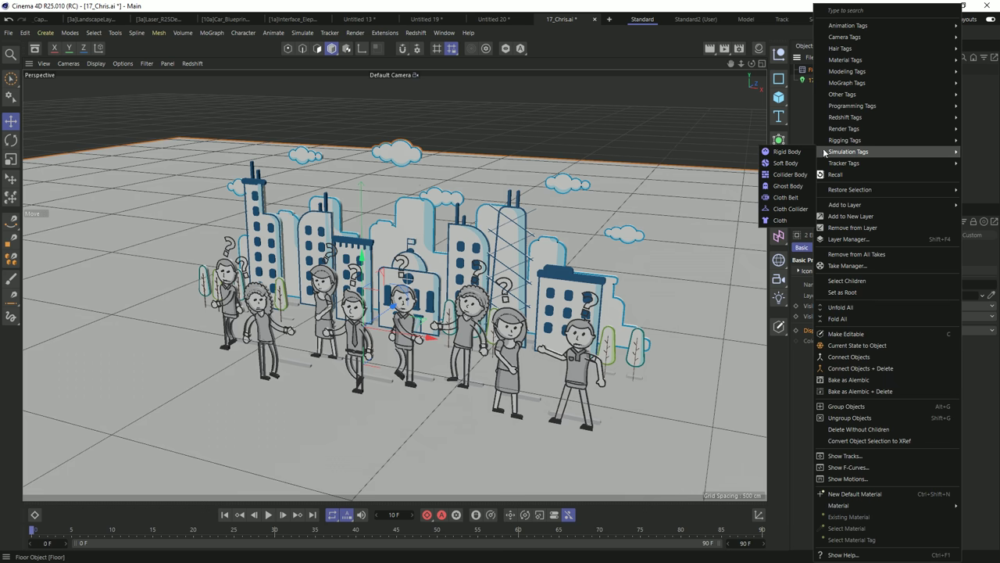
pyautogui.click(786, 152)
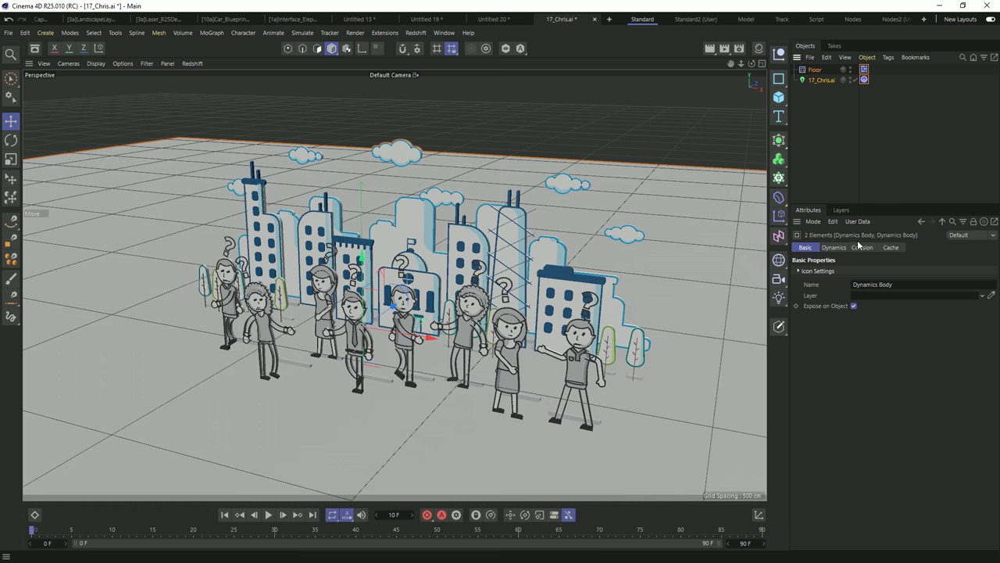
# - Examine the Collision settings of the 17_Chris.ai Dynamics Body tag and play the simulation to about frame 68
pyautogui.click(864, 80)
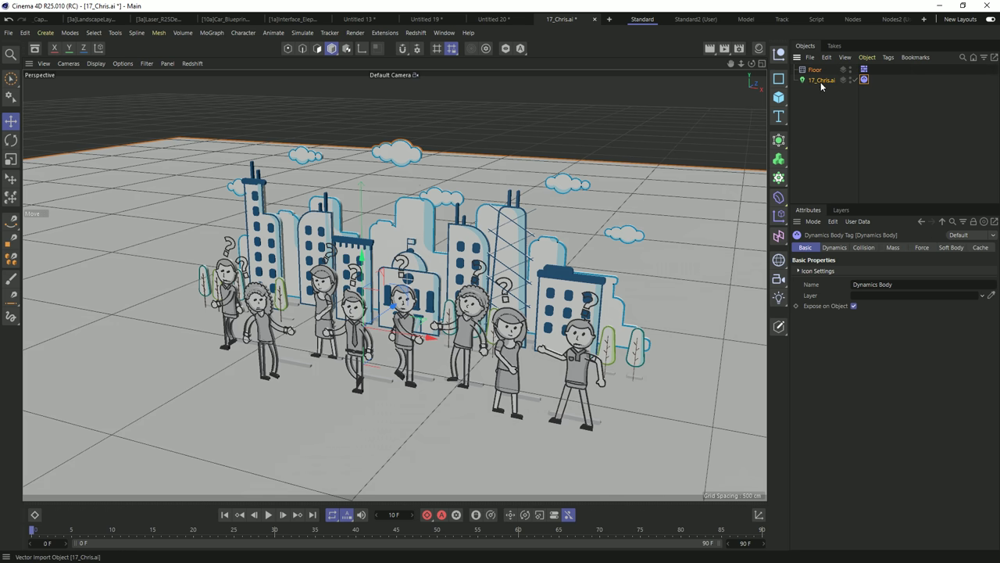
pyautogui.click(863, 248)
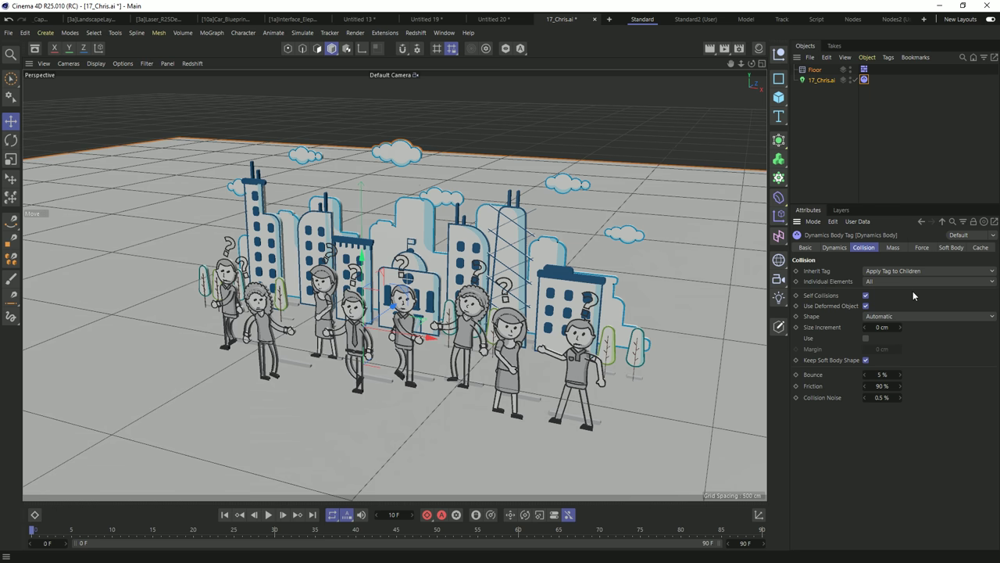
pyautogui.click(268, 515)
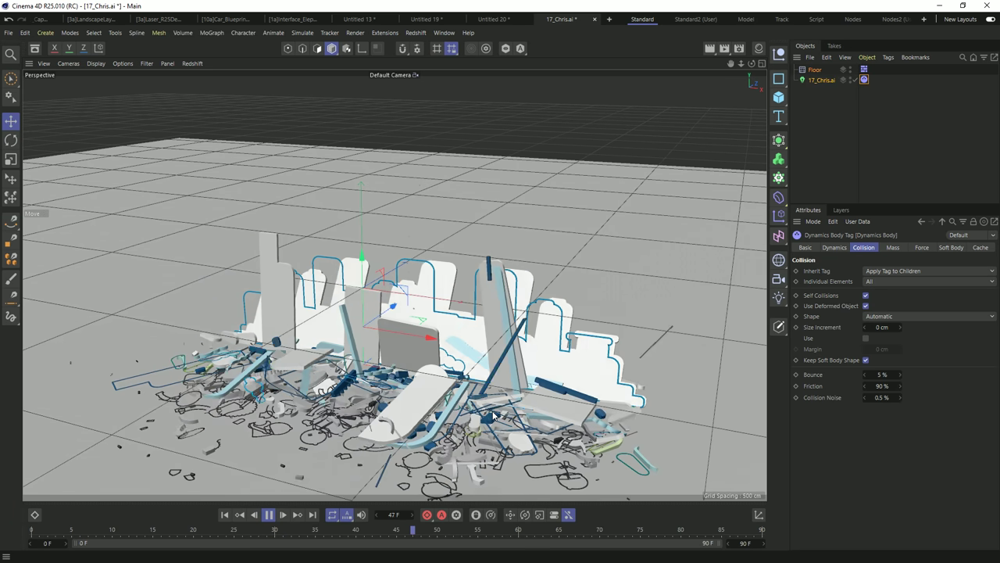
pyautogui.click(266, 514)
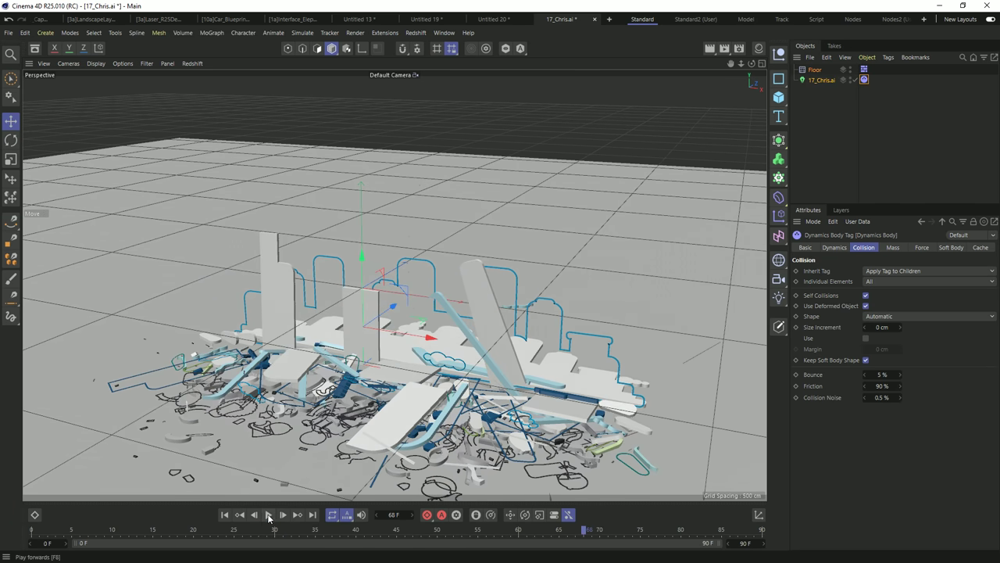
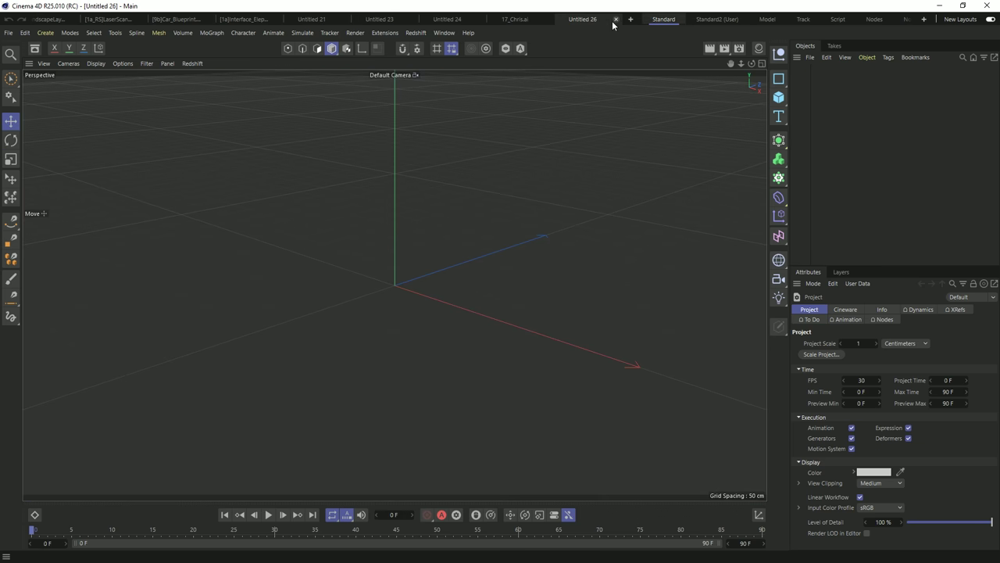
# - Switch to the browser, look over the free motion categories on mocapdata.com, and return to Cinema 4D
pyautogui.click(611, 19)
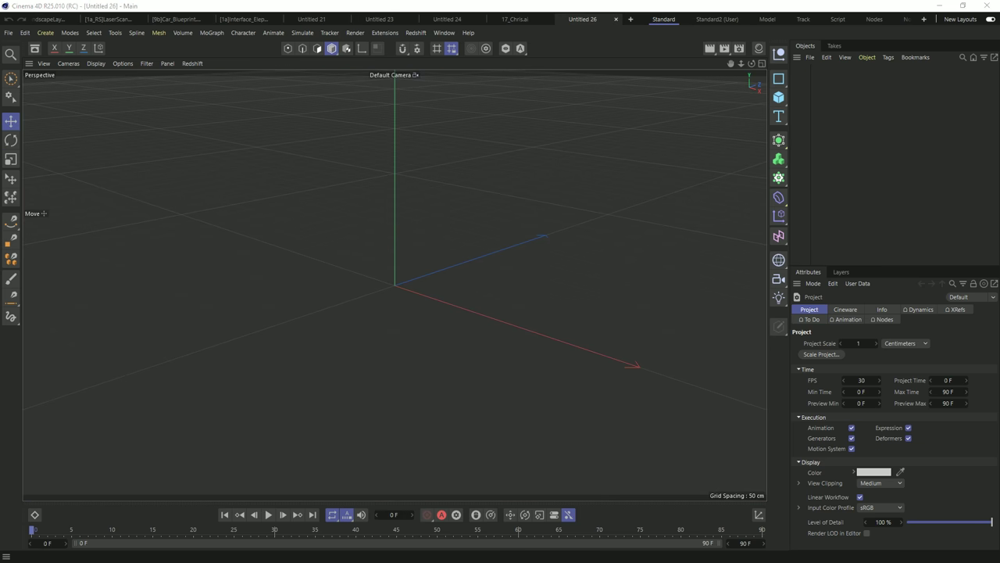
pyautogui.hotkey('alt', 'Tab')
pyautogui.moveTo(440, 18); pyautogui.dragTo(334, 35)
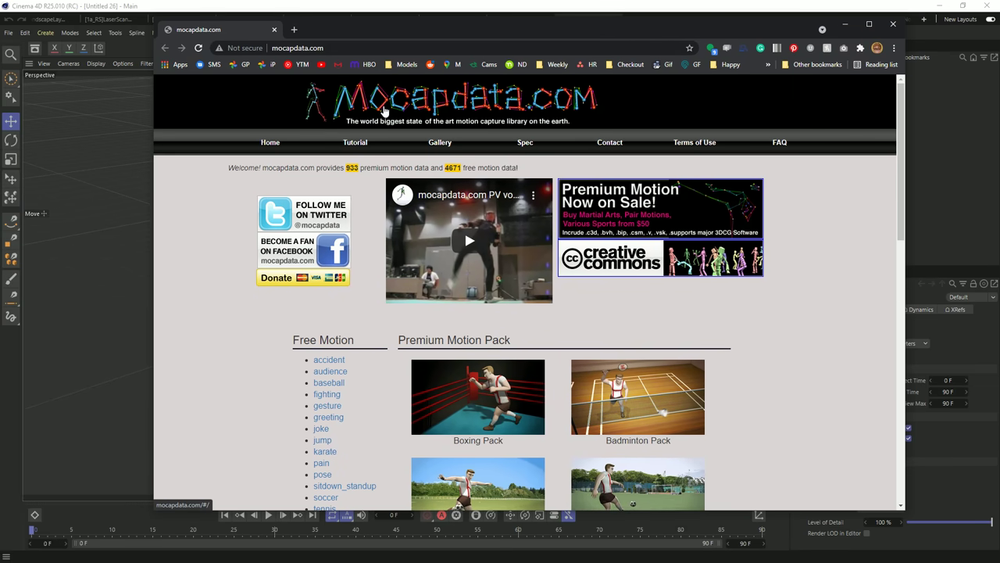
pyautogui.scroll(-2, 342, 362)
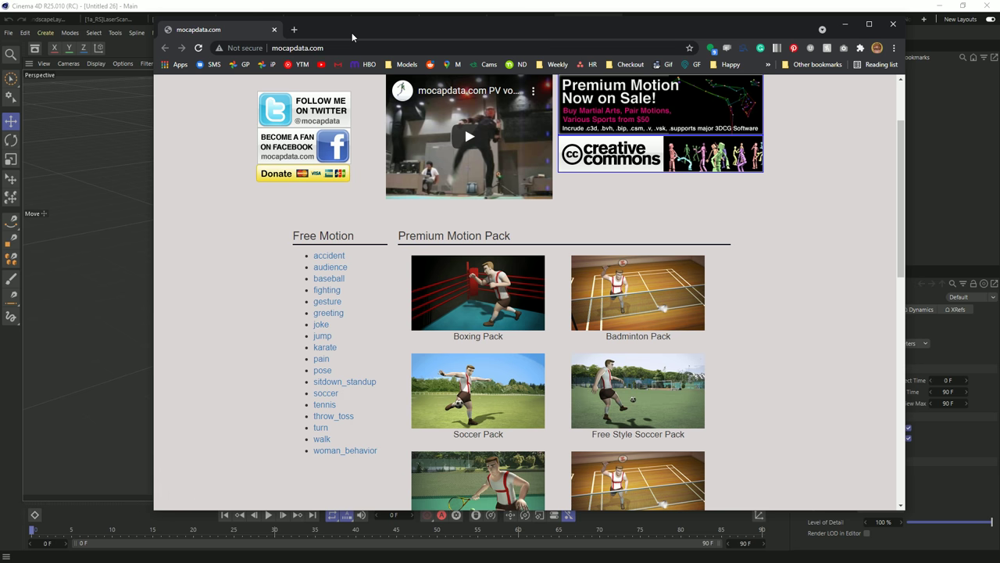
pyautogui.press('super+Down')
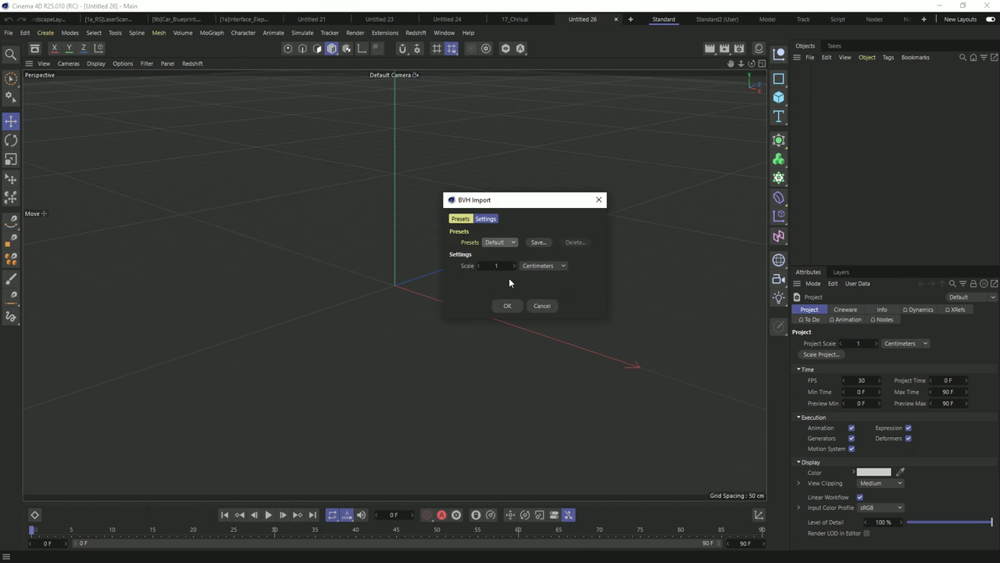
# - Import the joke-08 BVH motion capture file at a scale of 1 centimeter and play its skeleton animation
pyautogui.click(508, 306)
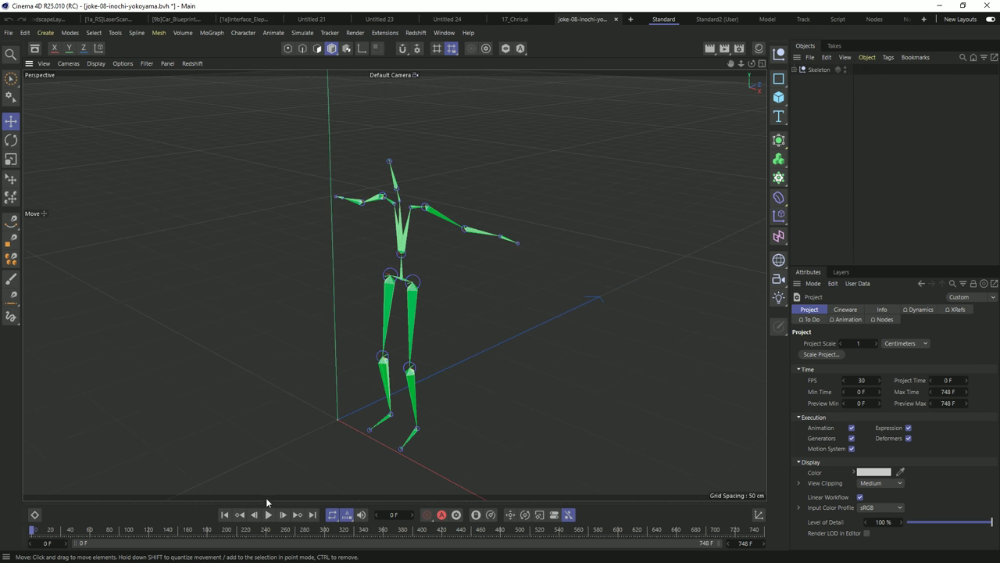
pyautogui.click(268, 514)
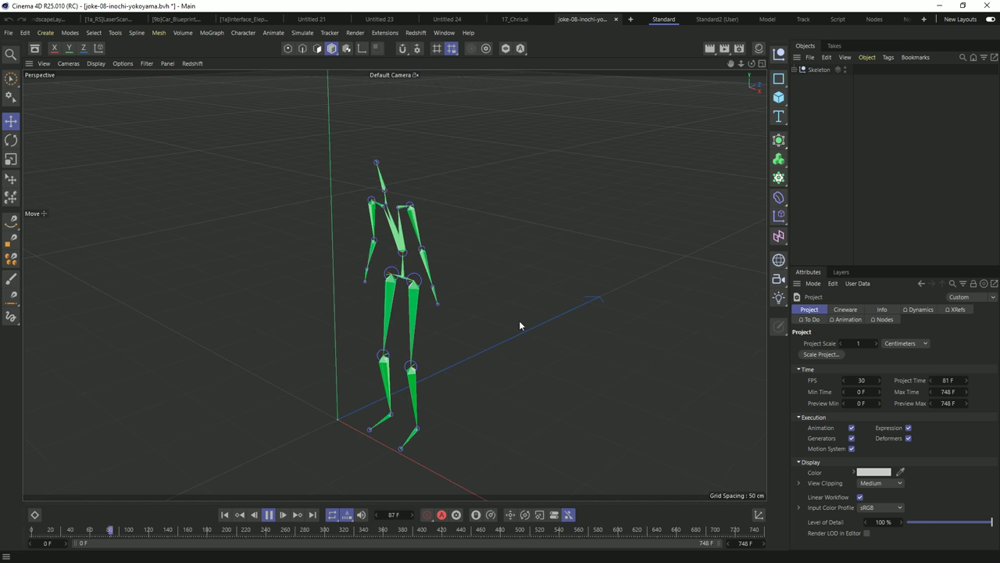
pyautogui.keyDown('alt'); pyautogui.moveTo(511, 346); pyautogui.dragTo(490, 305); pyautogui.keyUp('alt')
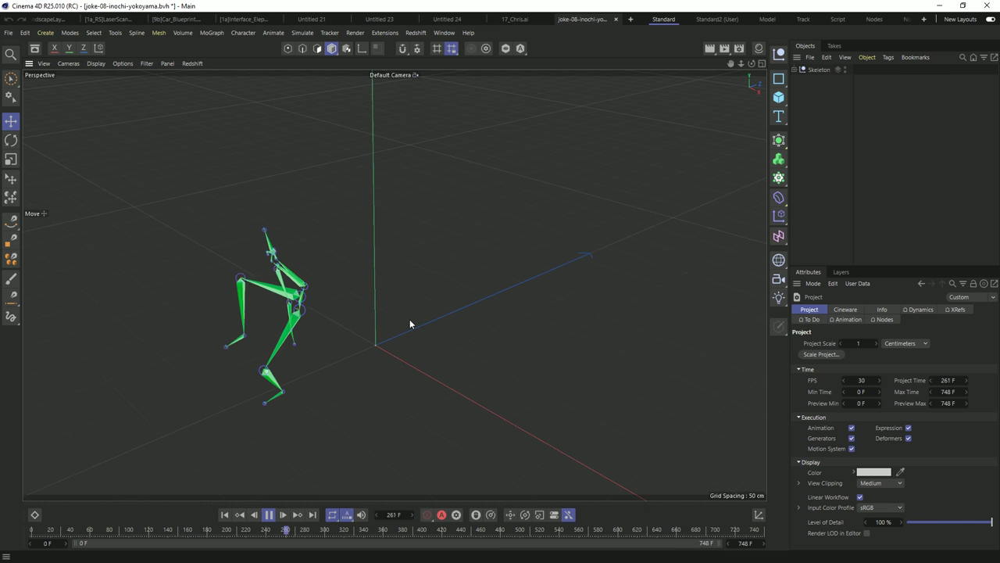
pyautogui.click(268, 514)
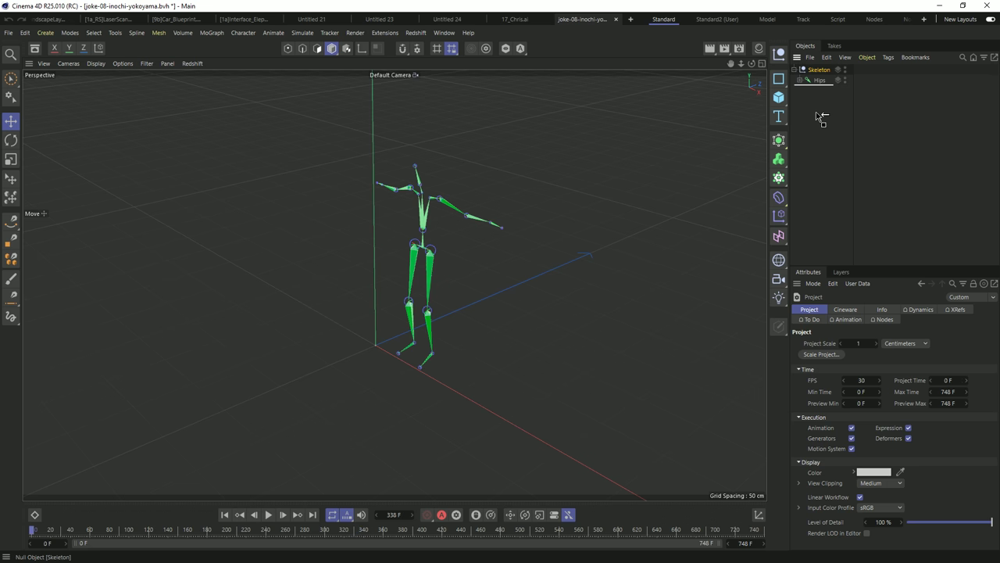
# - Duplicate the Skeleton hierarchy and change the display color of all the duplicate's joints to dark purple
pyautogui.keyDown('ctrl'); pyautogui.moveTo(815, 116); pyautogui.dragTo(817, 111); pyautogui.keyUp('ctrl')
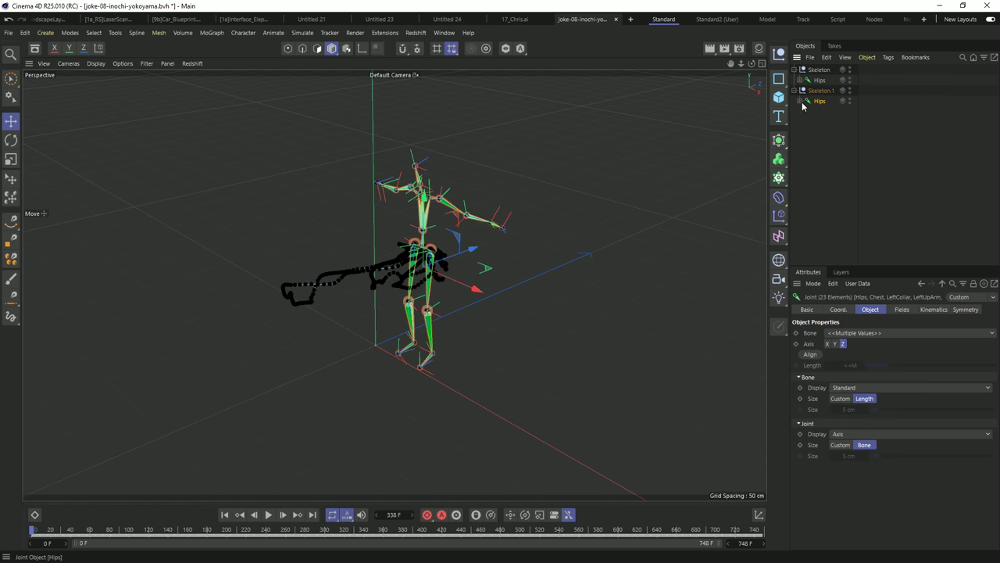
pyautogui.click(806, 101)
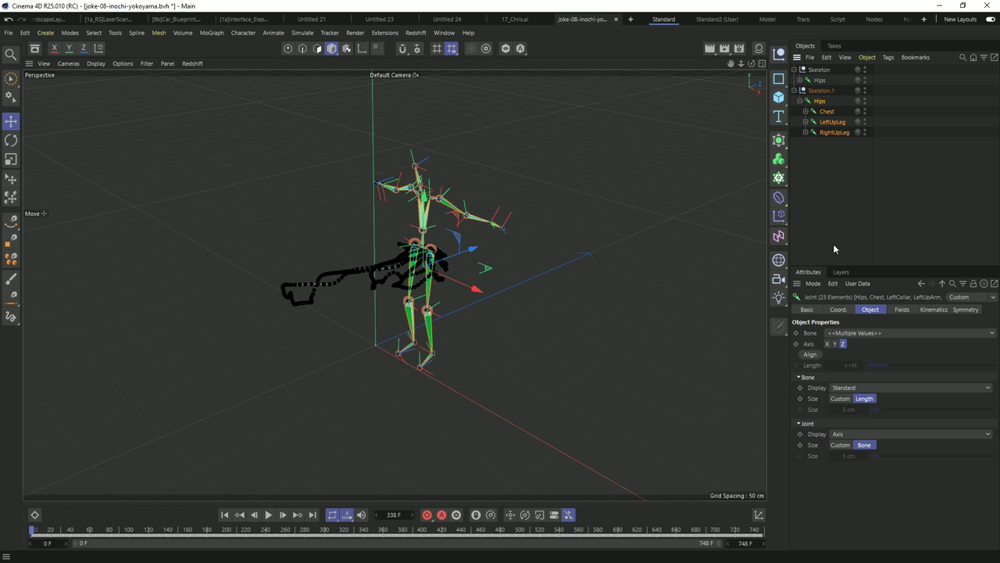
pyautogui.click(808, 310)
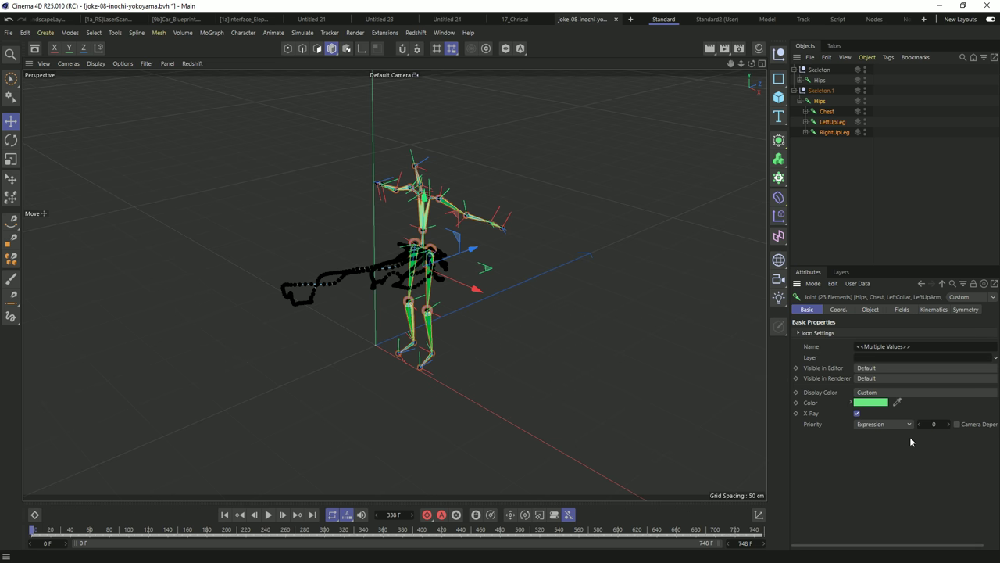
pyautogui.click(871, 401)
pyautogui.moveTo(927, 476); pyautogui.dragTo(887, 483)
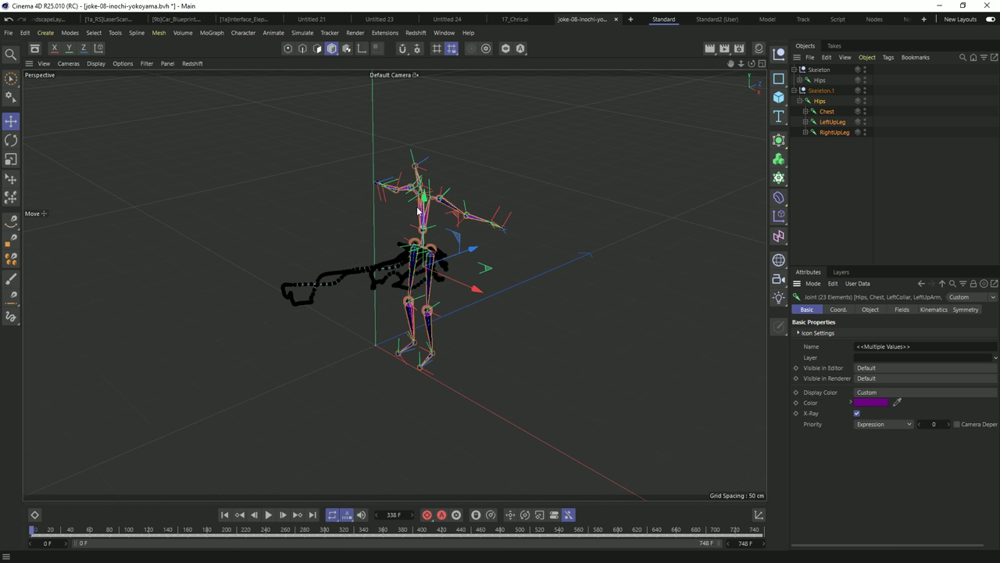
# - Add a Track Modifier animation tag to the Hips joint of the original Skeleton
pyautogui.click(817, 80)
pyautogui.rightClick(818, 83)
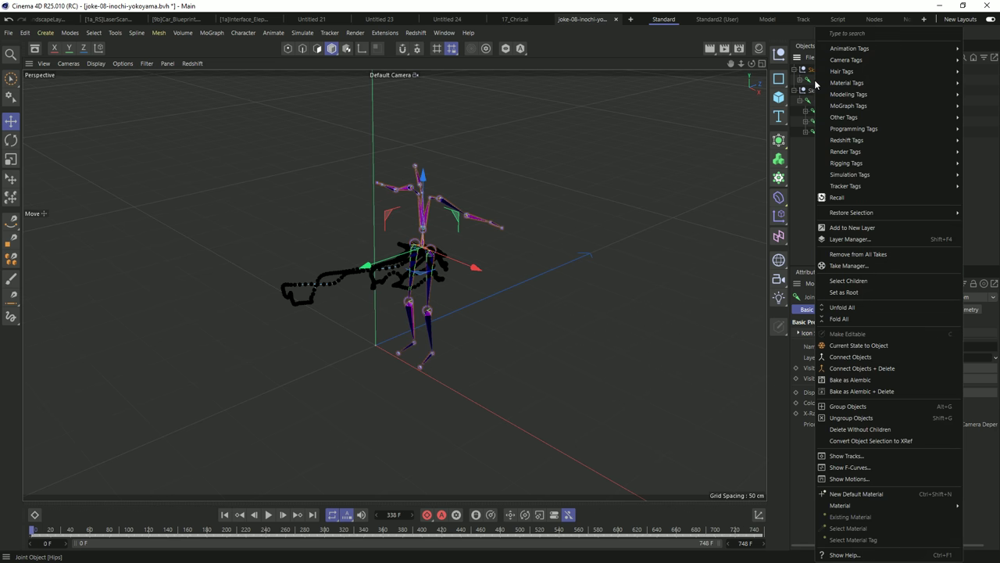
pyautogui.moveTo(840, 48)
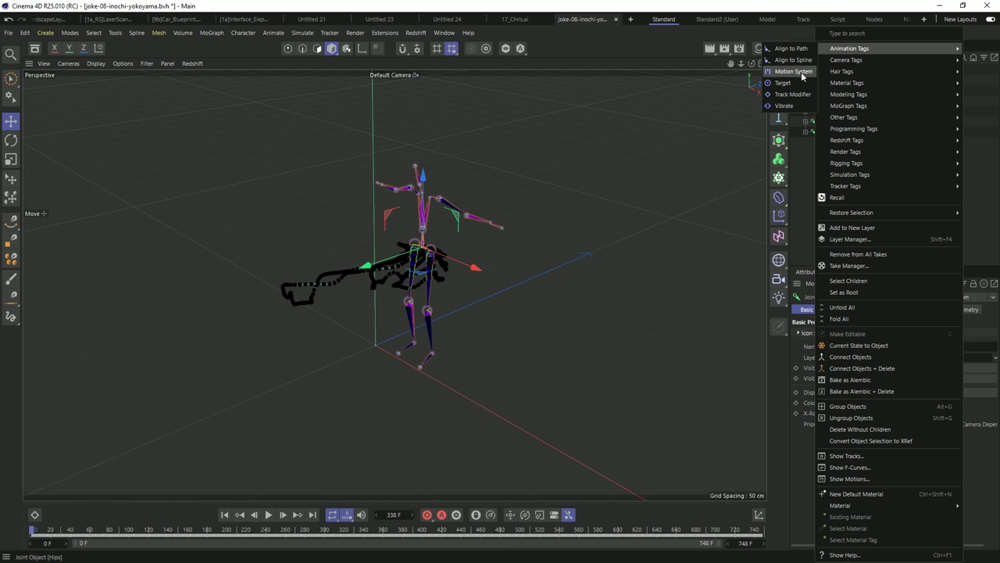
pyautogui.click(796, 94)
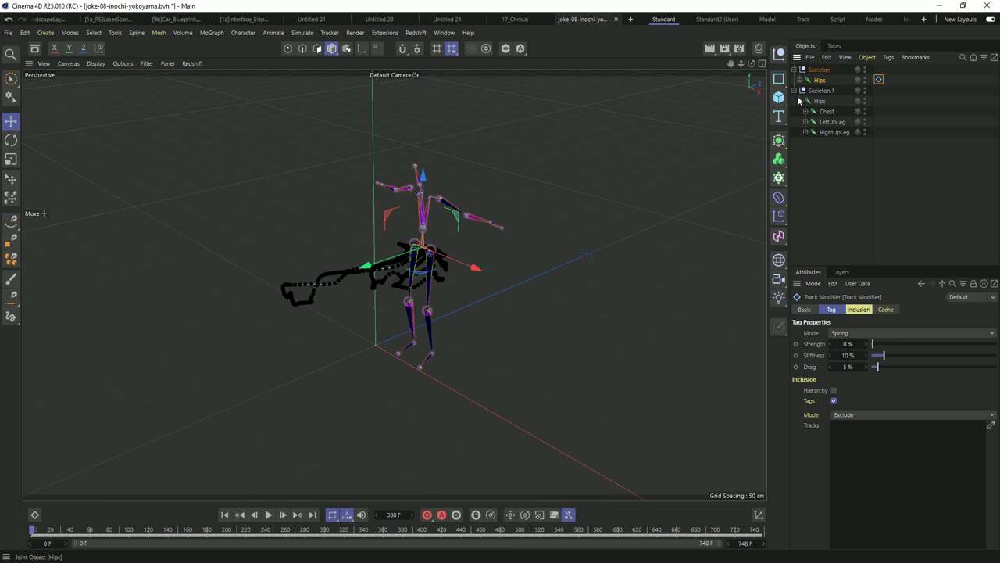
# - Examine the Hips keyframes in the Dope Sheet timeline, close it, and clear the selection
pyautogui.click(34, 515)
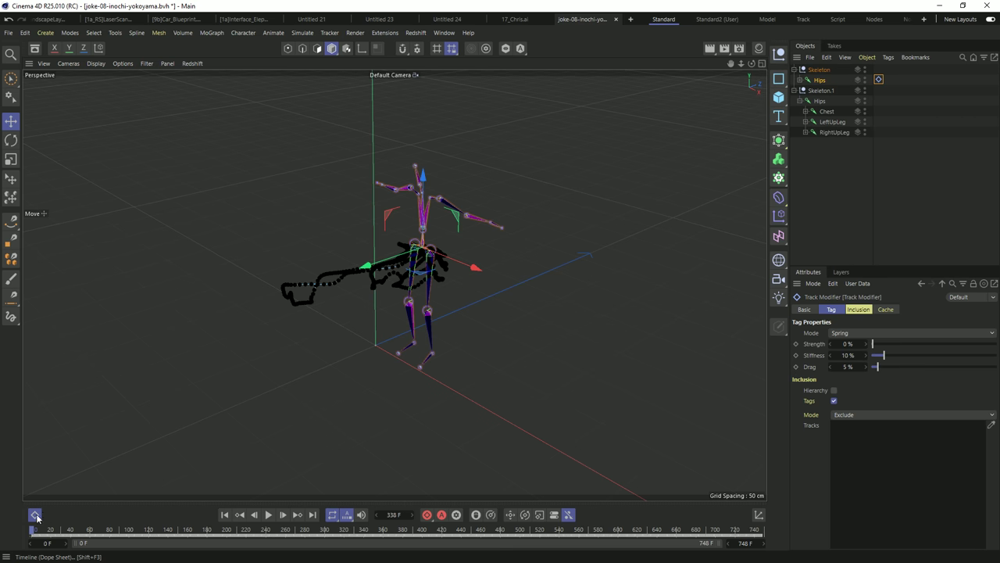
pyautogui.moveTo(205, 433); pyautogui.dragTo(223, 297)
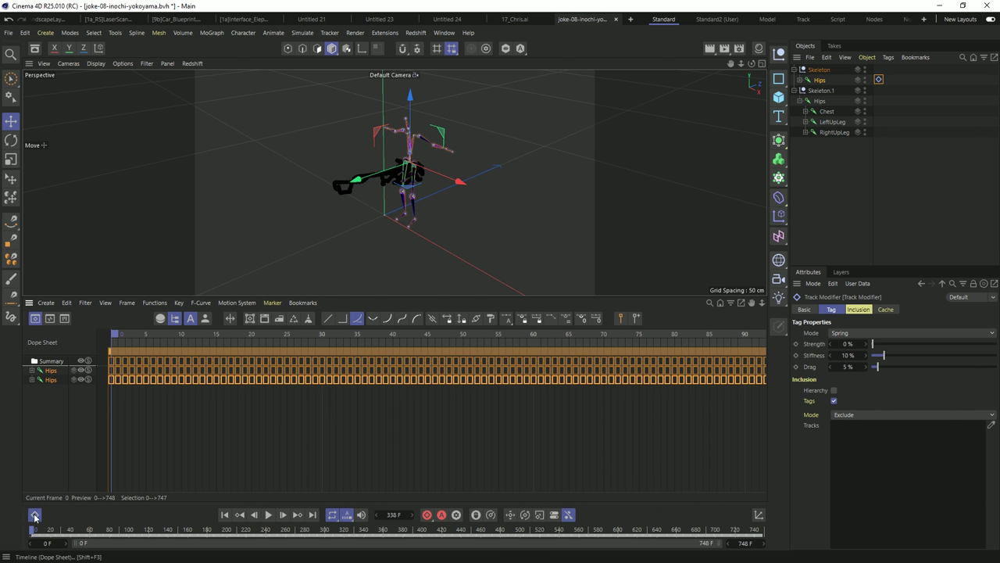
pyautogui.hotkey('shift', 'F3')
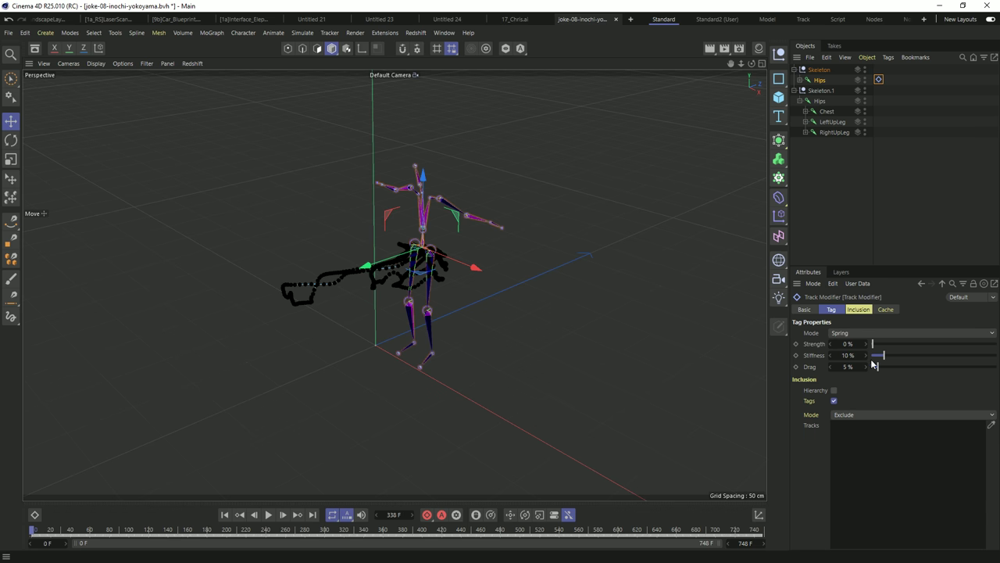
pyautogui.click(841, 231)
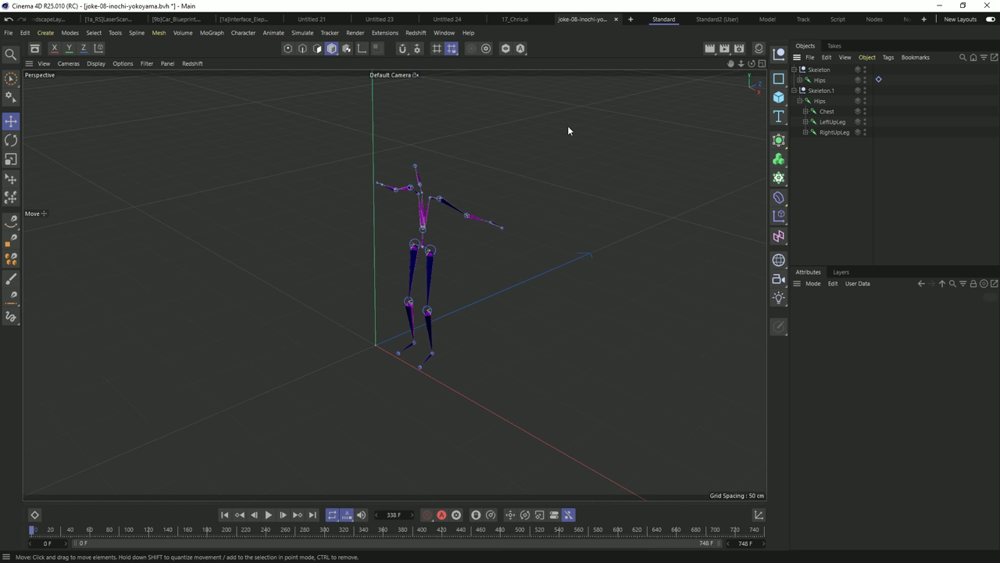
# - Include the hierarchy in the Hips Track Modifier, set its Spring Strength to 100 %, and play the animation
pyautogui.click(879, 79)
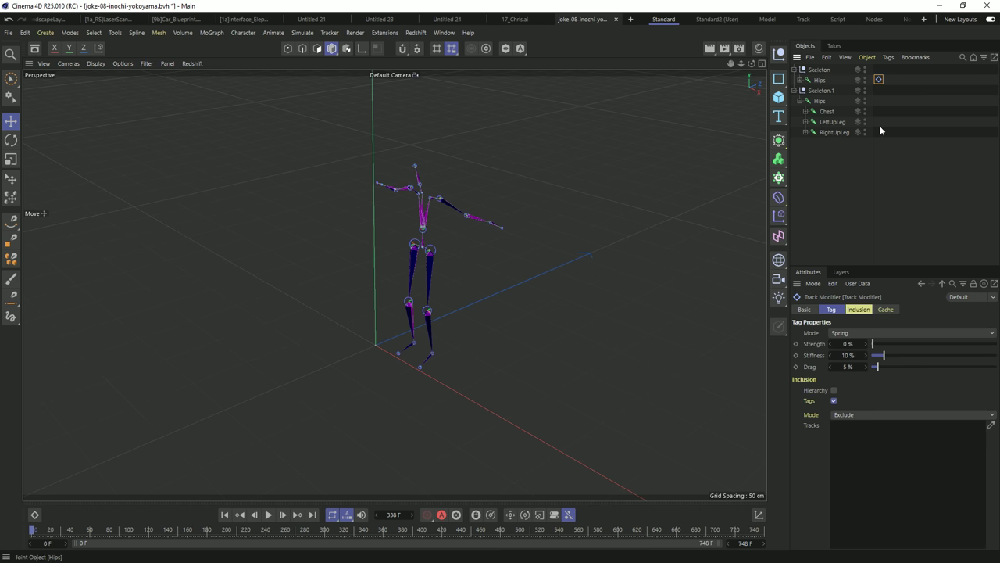
pyautogui.click(834, 390)
pyautogui.press('9')
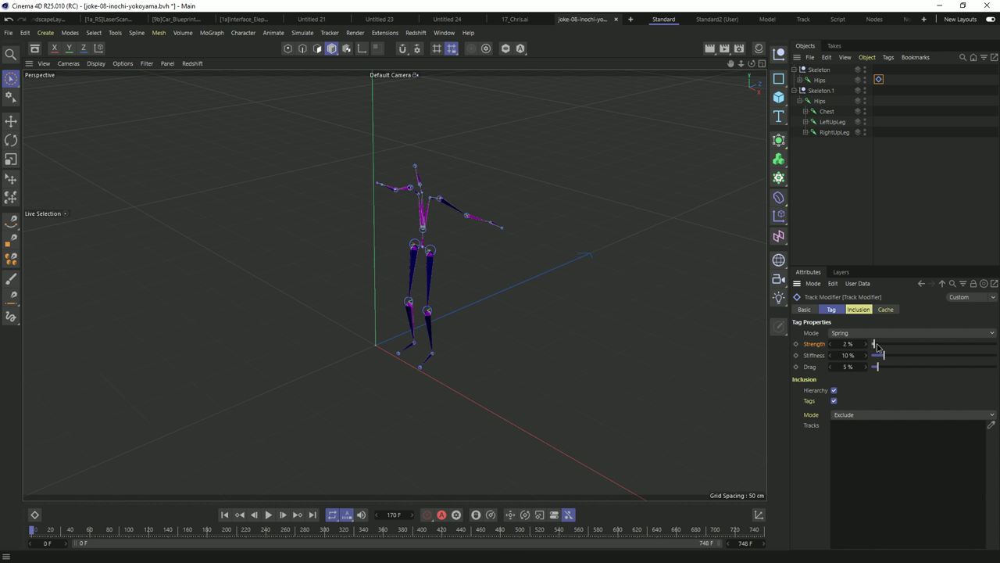
pyautogui.moveTo(877, 347); pyautogui.dragTo(988, 349)
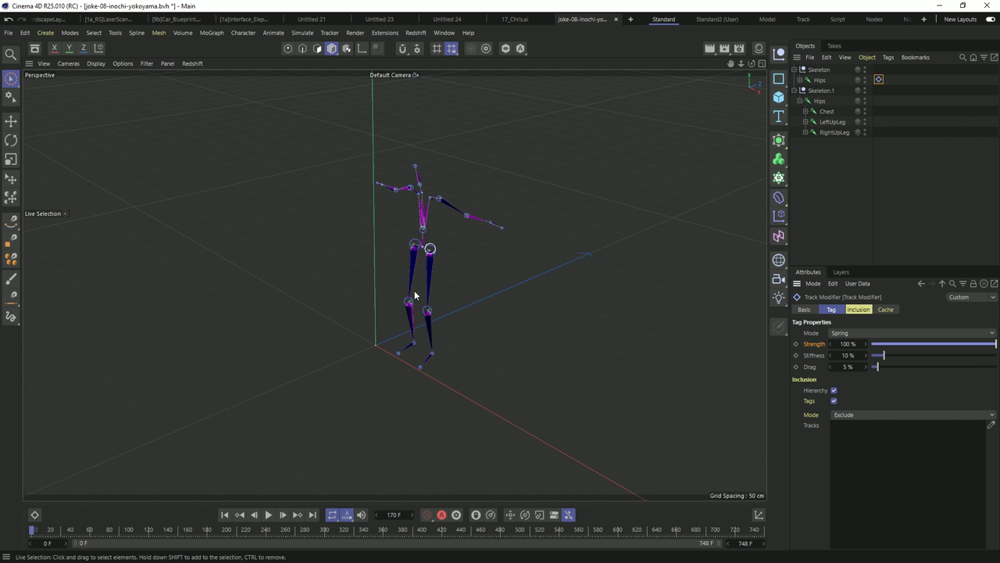
pyautogui.click(268, 514)
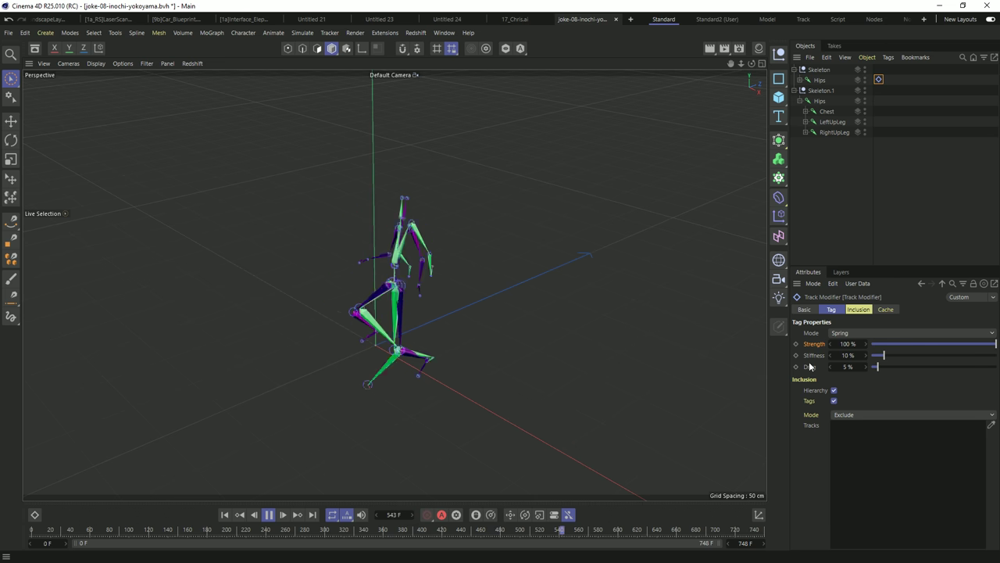
# - Try Spring Stiffness values of 34.6 % and 38 %, ending at 11.8 %, with Drag at 97.3 % during playback
pyautogui.click(915, 355)
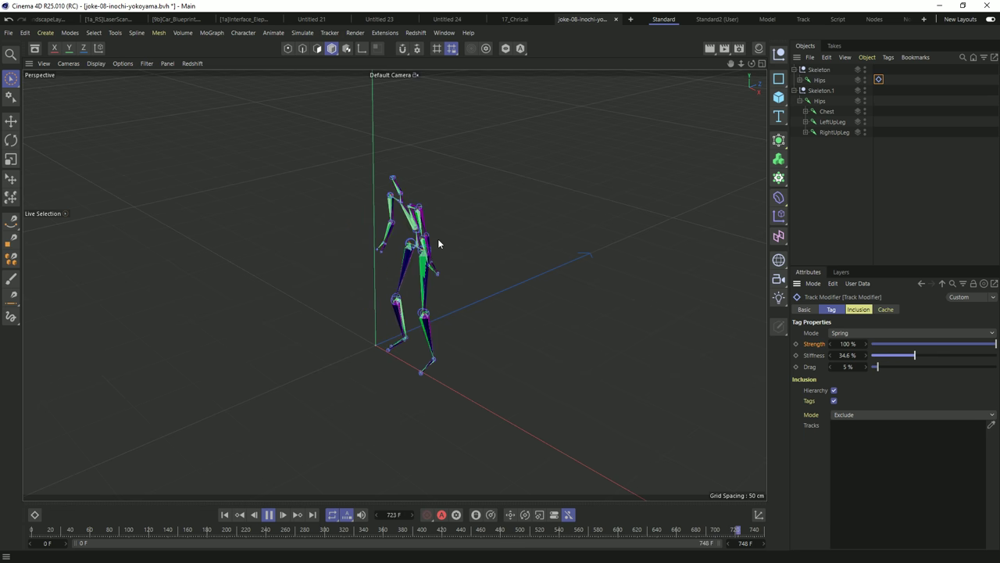
pyautogui.moveTo(906, 367); pyautogui.dragTo(886, 356)
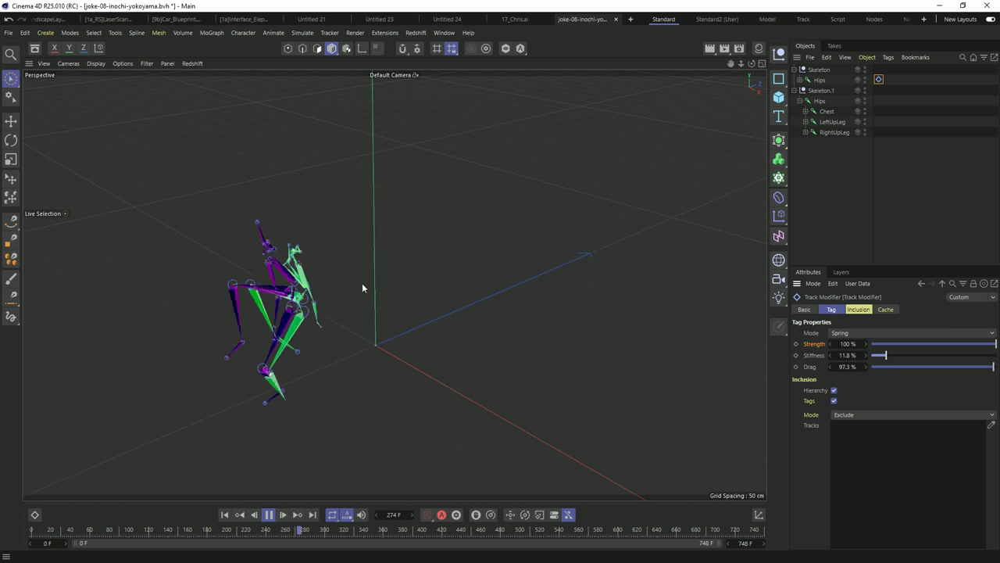
pyautogui.click(919, 355)
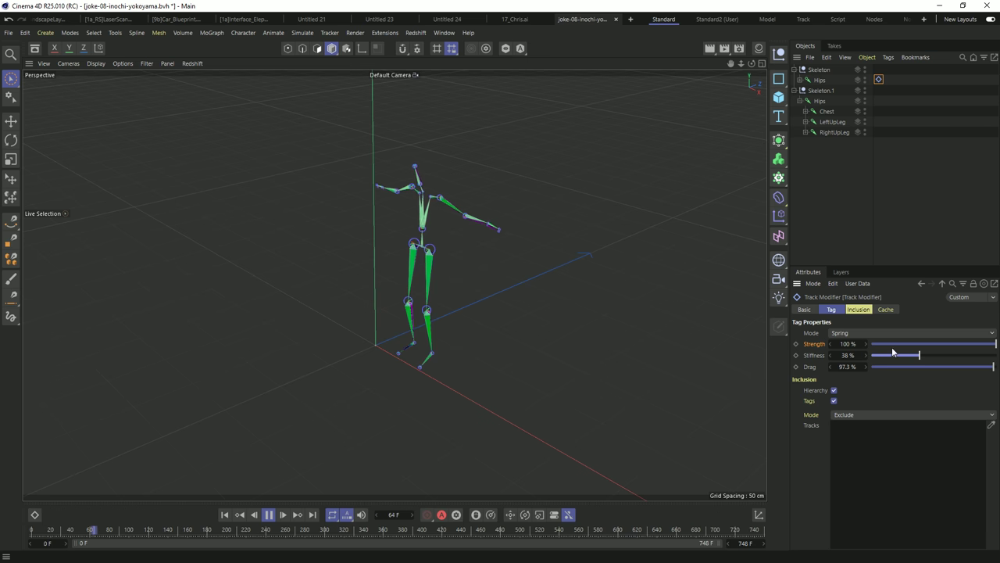
pyautogui.moveTo(919, 355); pyautogui.dragTo(886, 354)
# - Try a Spring Strength of 951 %, return it to 100 %, and set Stiffness to 67.8 % before stopping playback
pyautogui.click(846, 344)
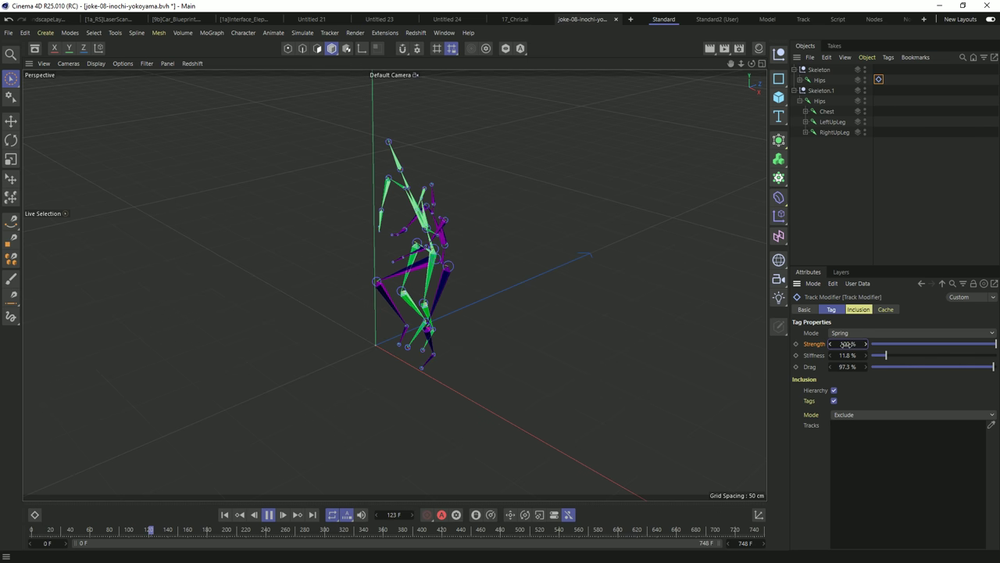
pyautogui.write('951')
pyautogui.press('Return')
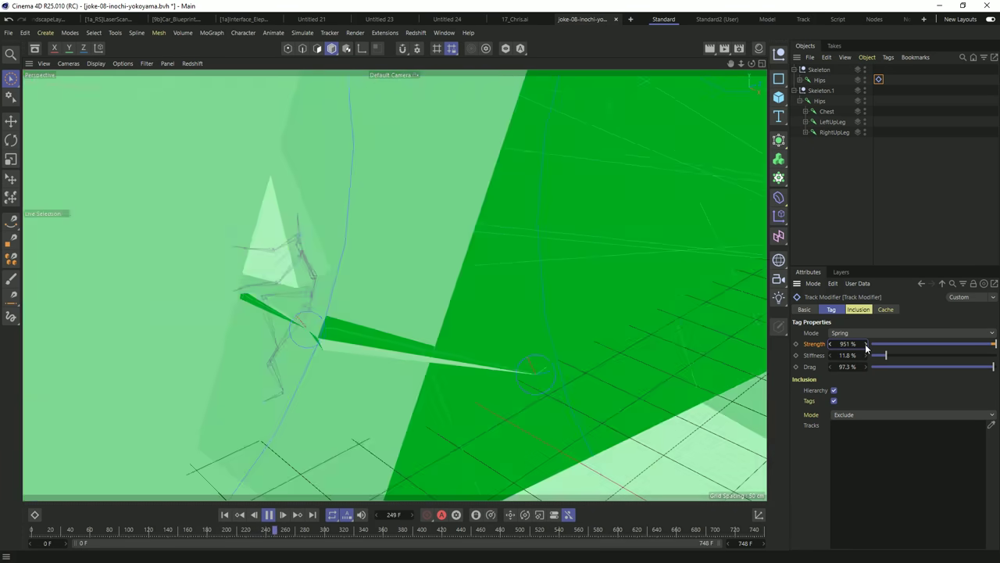
pyautogui.rightClick(865, 344)
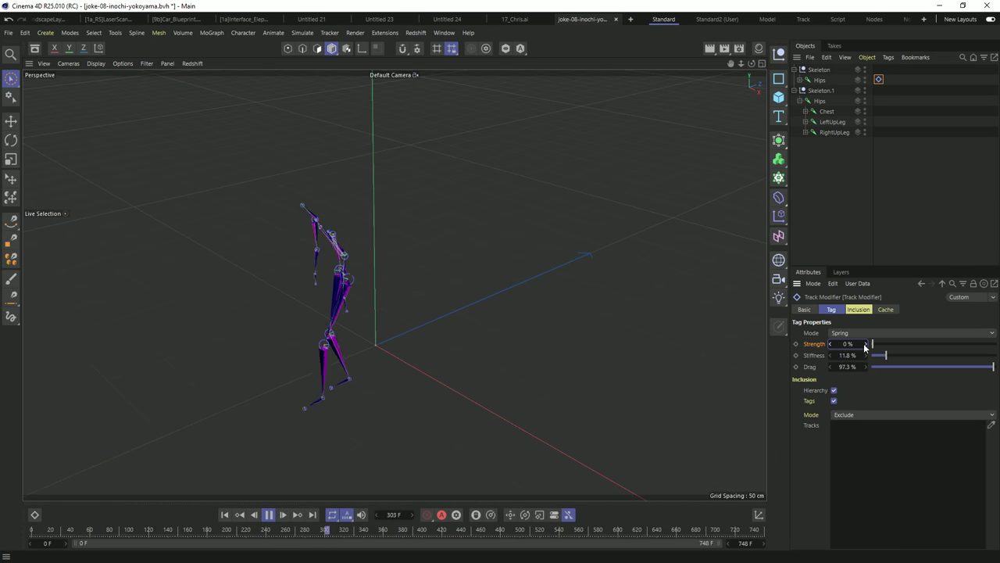
pyautogui.rightClick(866, 344)
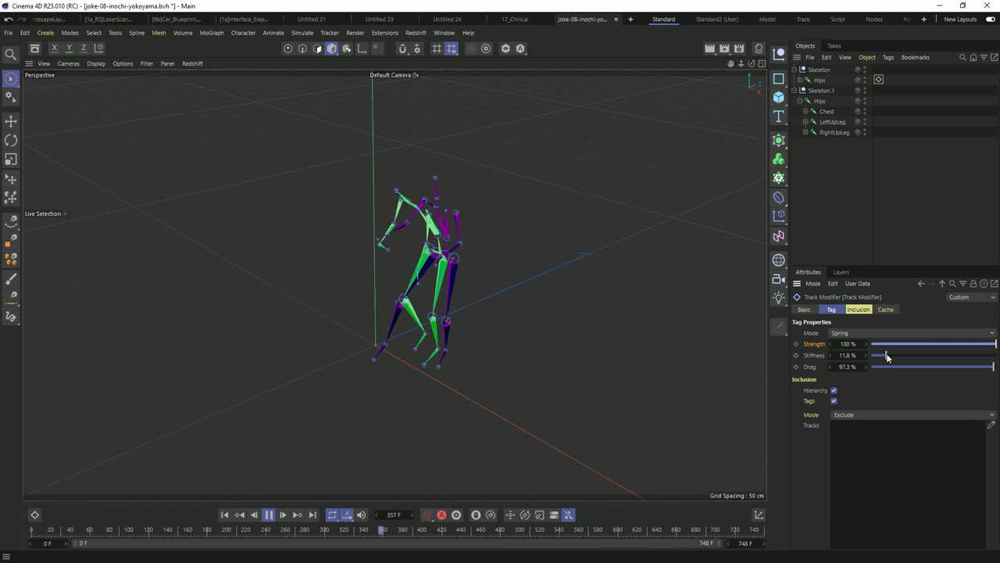
pyautogui.moveTo(884, 355); pyautogui.dragTo(950, 358)
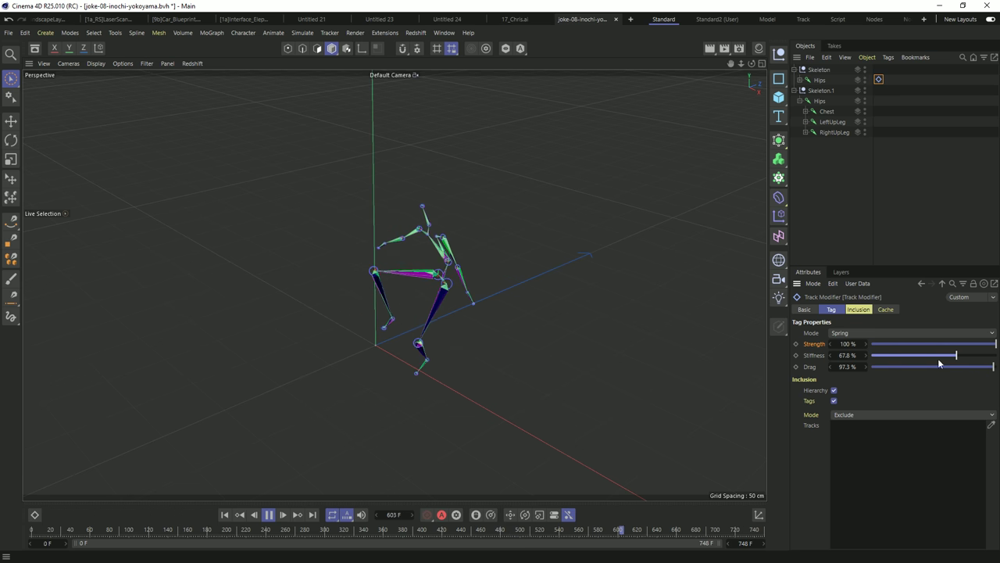
pyautogui.click(269, 514)
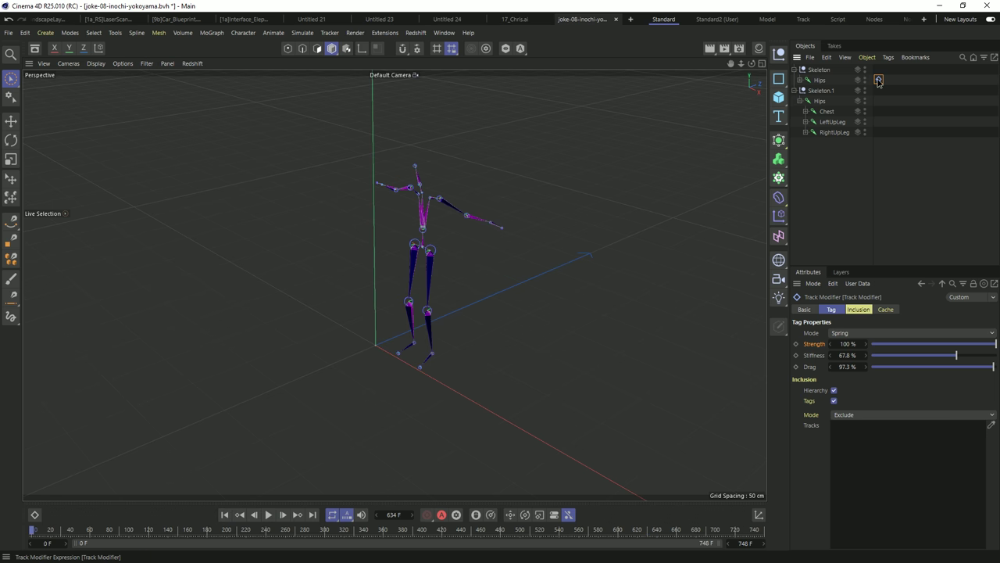
# - Replace the Track Modifier tag on the original Skeleton's Hips with a fresh one that includes the hierarchy
pyautogui.press('Delete')
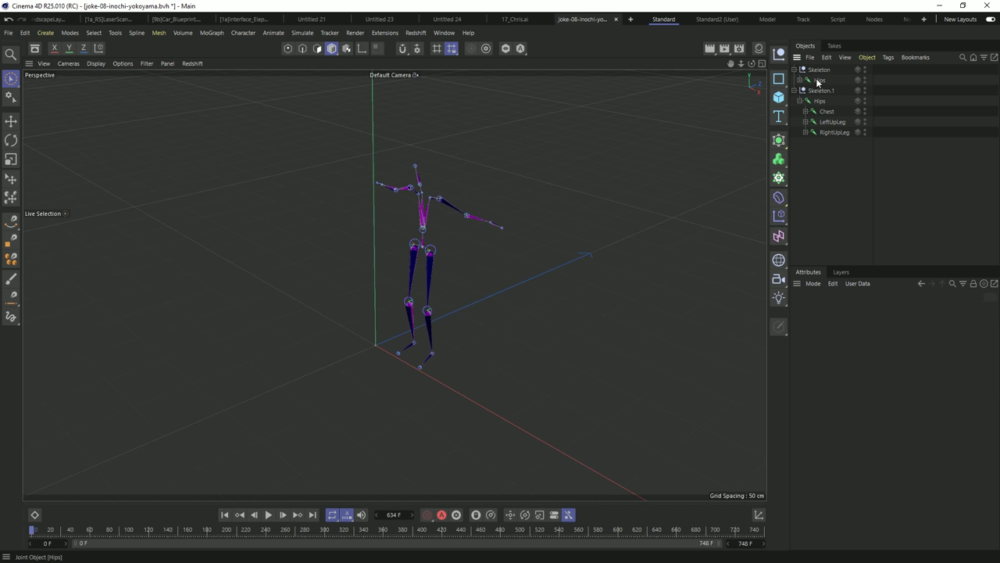
pyautogui.rightClick(818, 82)
pyautogui.moveTo(852, 49)
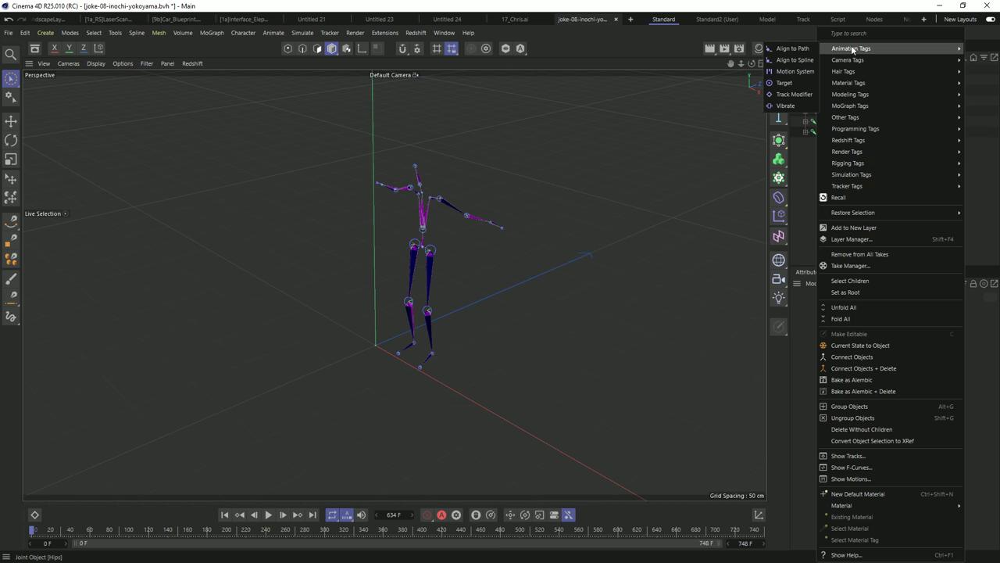
pyautogui.click(794, 94)
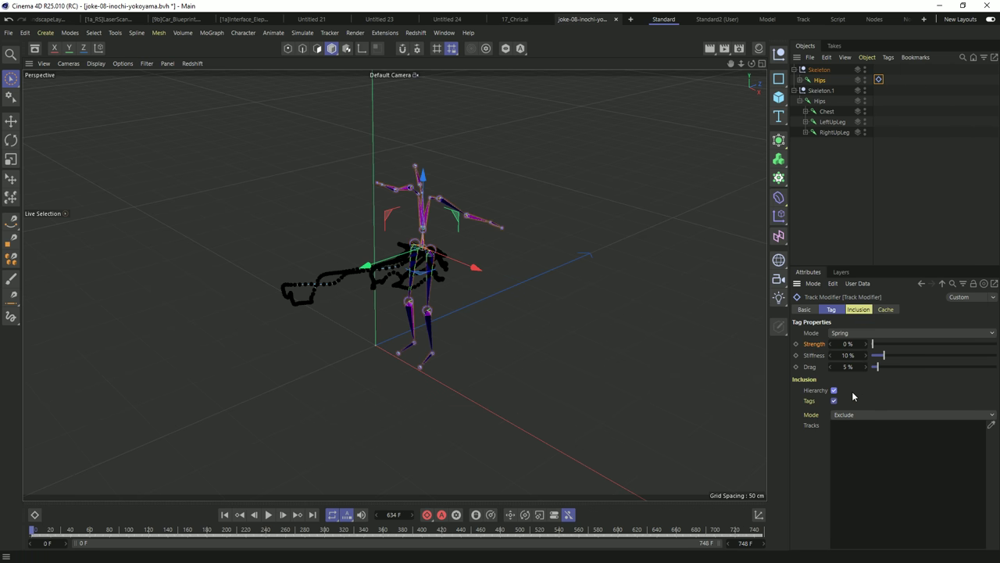
# - Switch the Track Modifier to Posterization mode, play the animation with a Frame Step of 5 F, and deselect everything
pyautogui.click(861, 333)
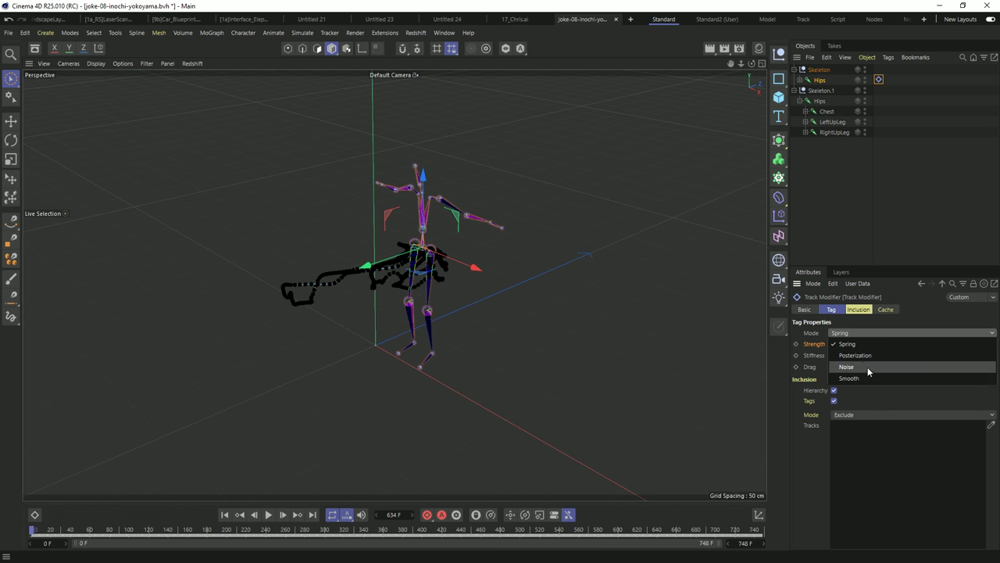
pyautogui.click(864, 356)
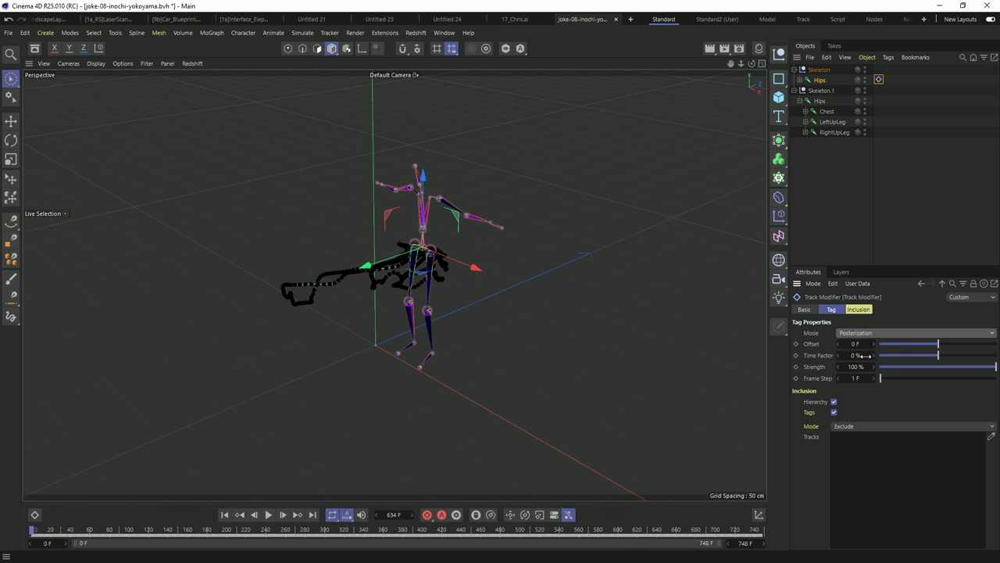
pyautogui.click(268, 514)
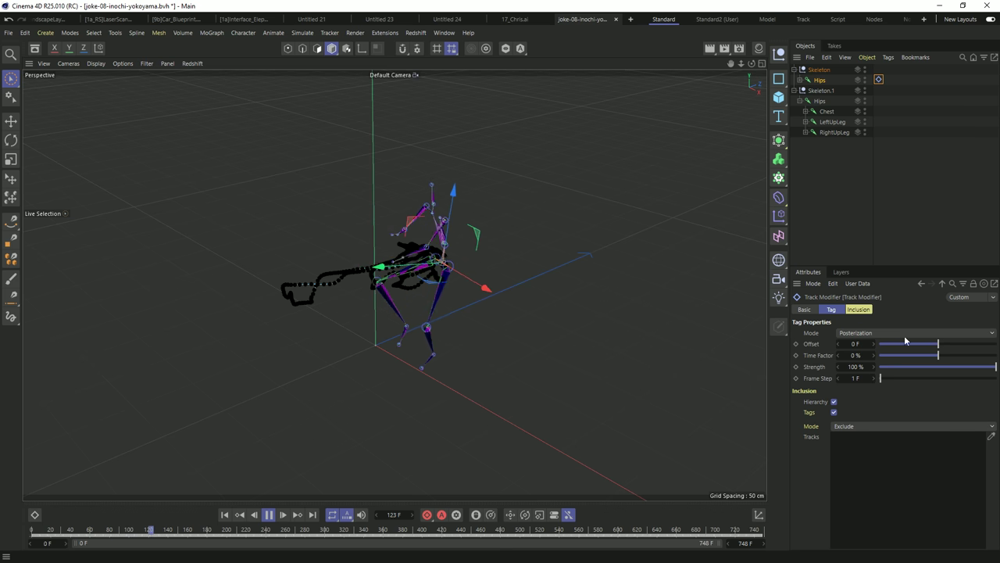
pyautogui.moveTo(873, 378); pyautogui.dragTo(871, 397)
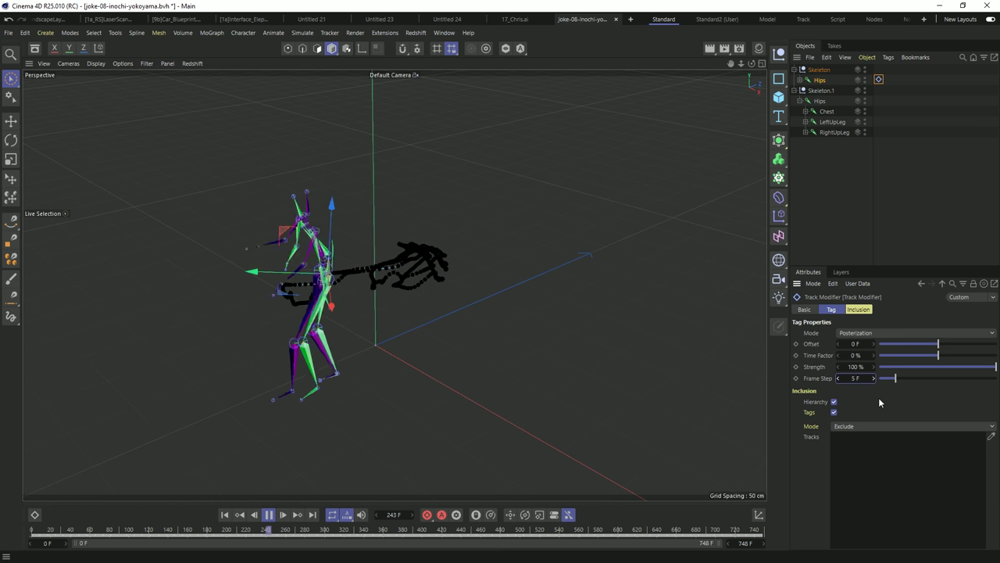
pyautogui.click(831, 205)
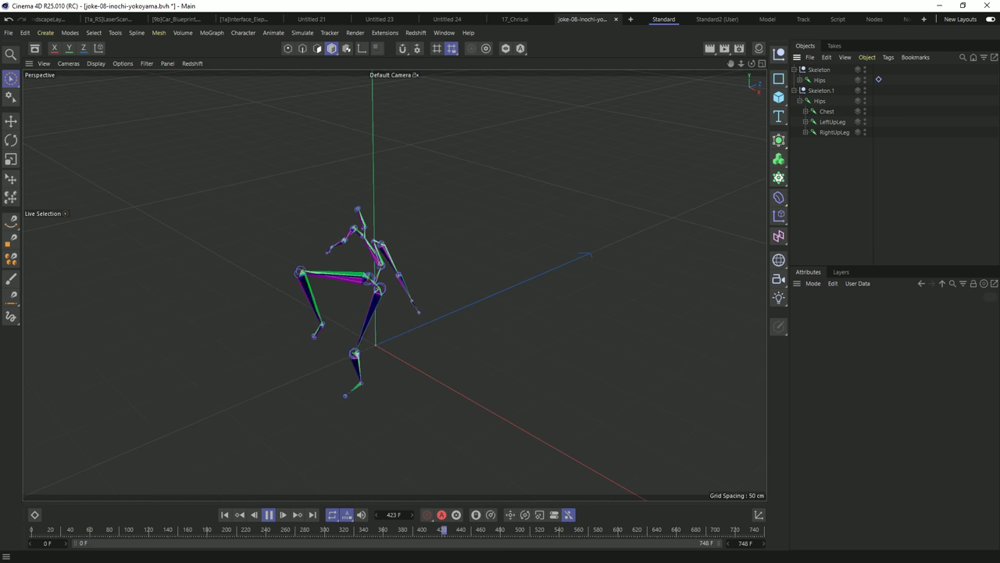
# - Try a Posterization Frame Step of 15 F, set the Offset to -18 F, and return the Frame Step to 1 F
pyautogui.click(878, 79)
pyautogui.click(857, 378)
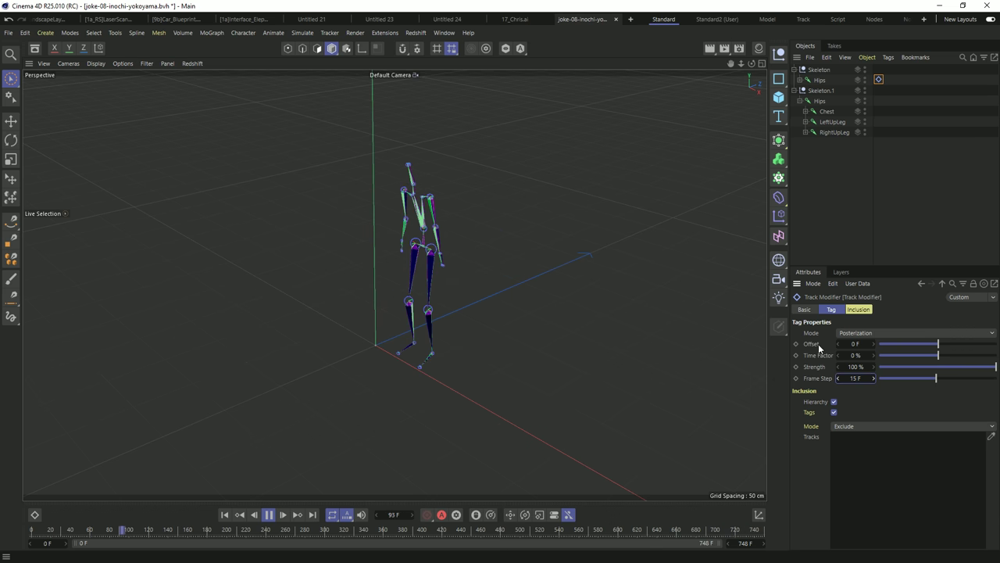
pyautogui.moveTo(925, 343); pyautogui.dragTo(916, 344)
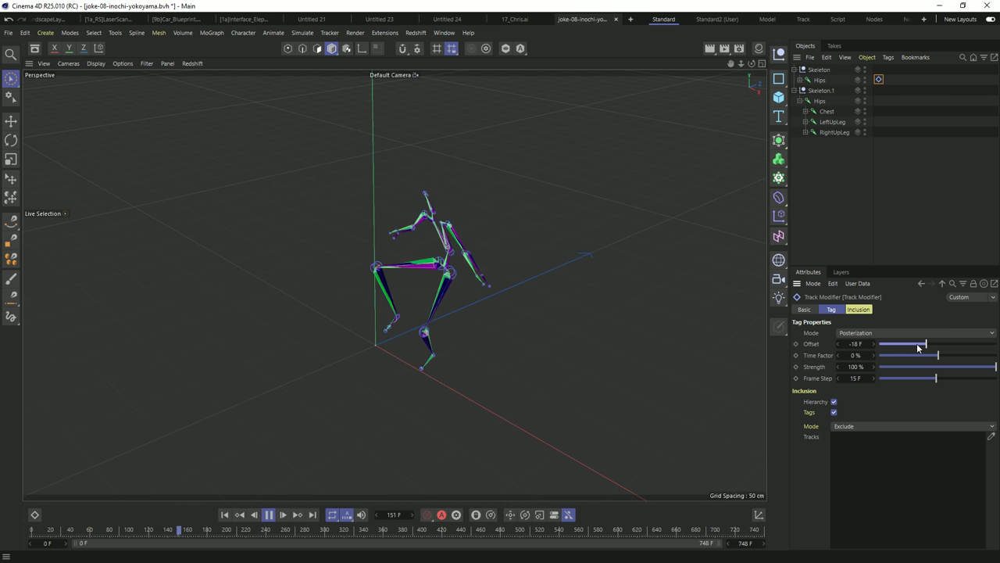
pyautogui.moveTo(867, 378); pyautogui.dragTo(859, 379)
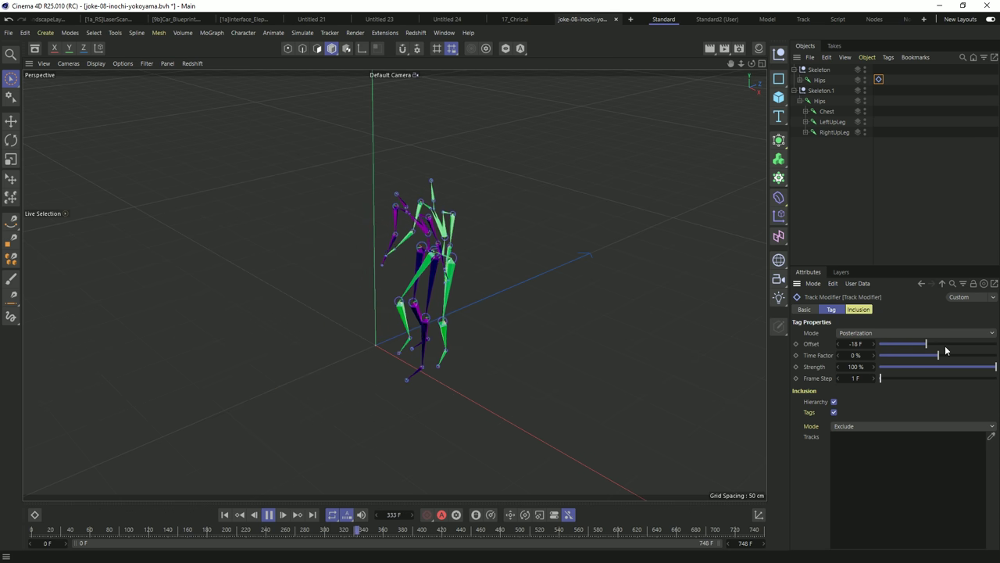
# - Reset the Track Modifier's Offset to 0 F, try Time Factors of -18 % and 27 % during playback, and stop the animation
pyautogui.moveTo(865, 343); pyautogui.dragTo(883, 344)
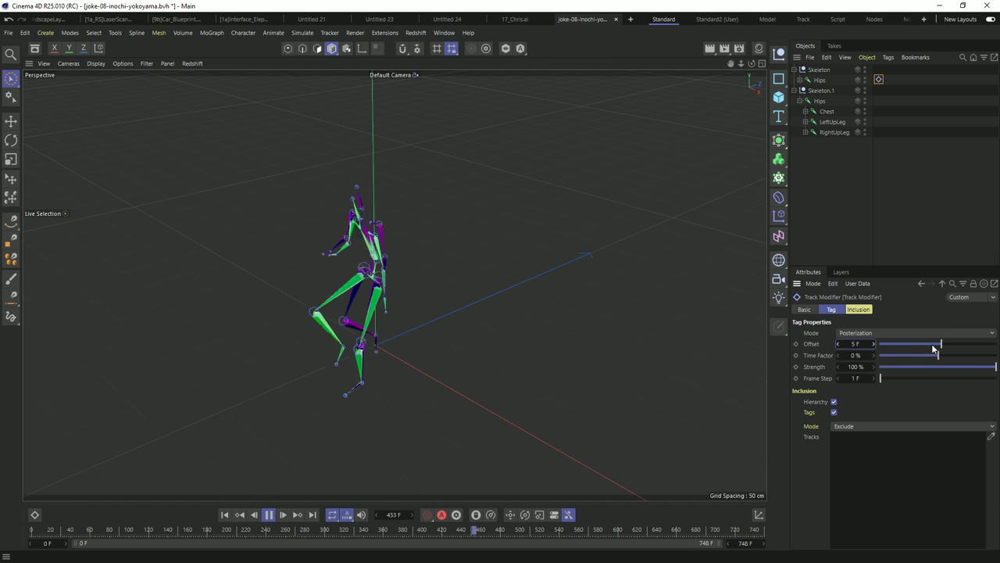
pyautogui.moveTo(941, 344)
pyautogui.mouseDown()
pyautogui.moveTo(898, 356)
pyautogui.moveTo(927, 356)
pyautogui.mouseUp()
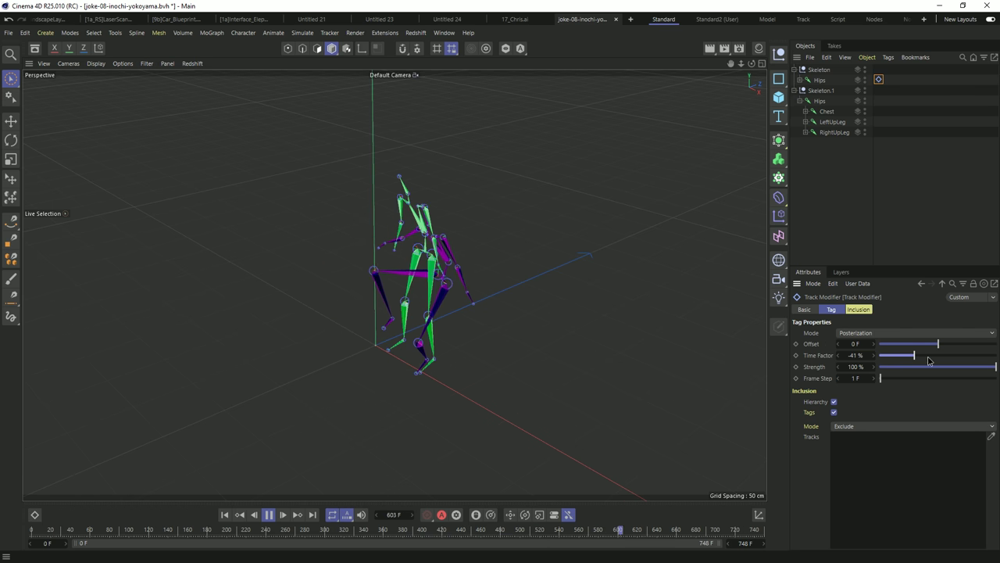
pyautogui.click(224, 514)
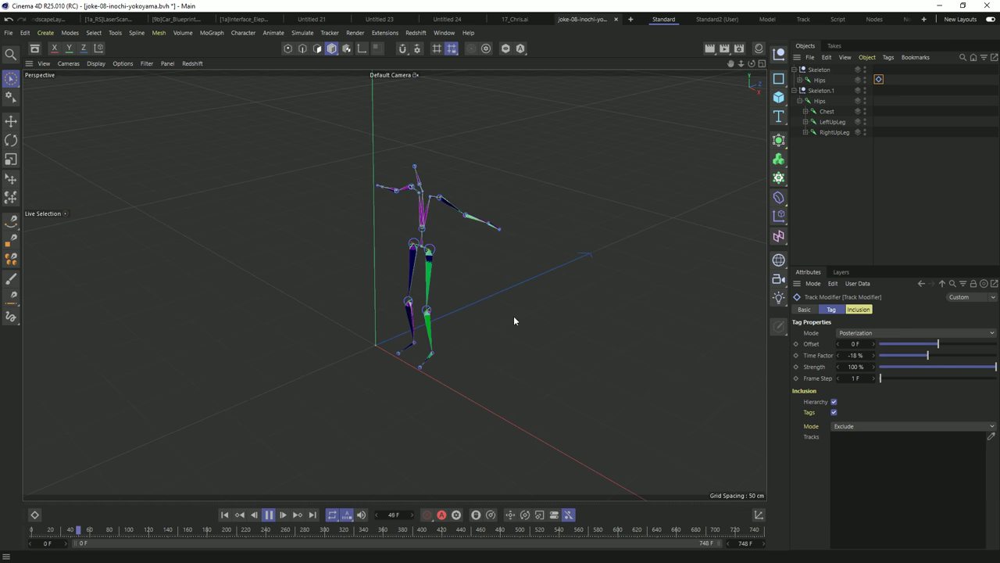
pyautogui.click(954, 354)
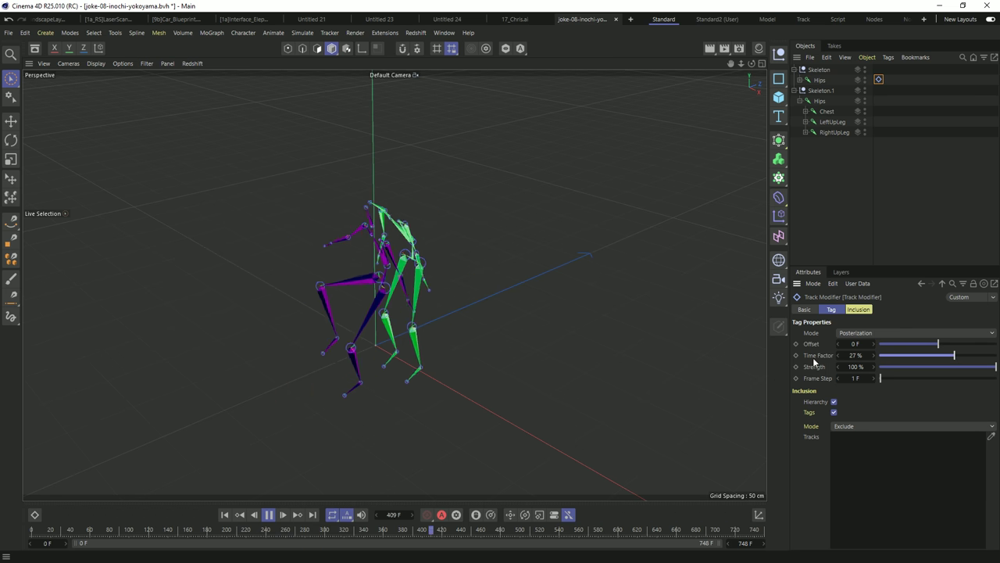
pyautogui.press('F7')
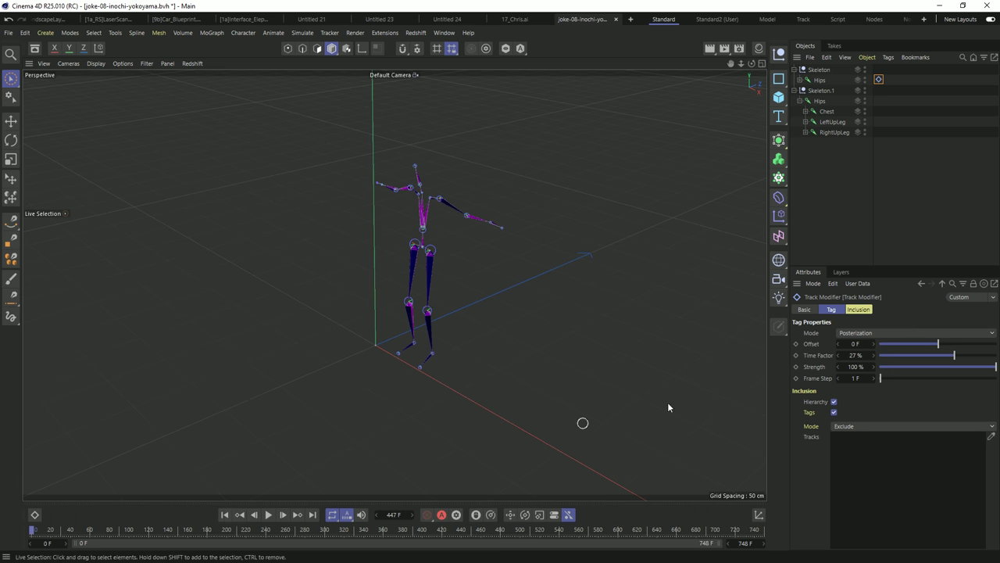
# - Switch the Track Modifier to Noise mode with a Time Factor of 0 %, Strength 2, and Position strength 0 %
pyautogui.click(853, 333)
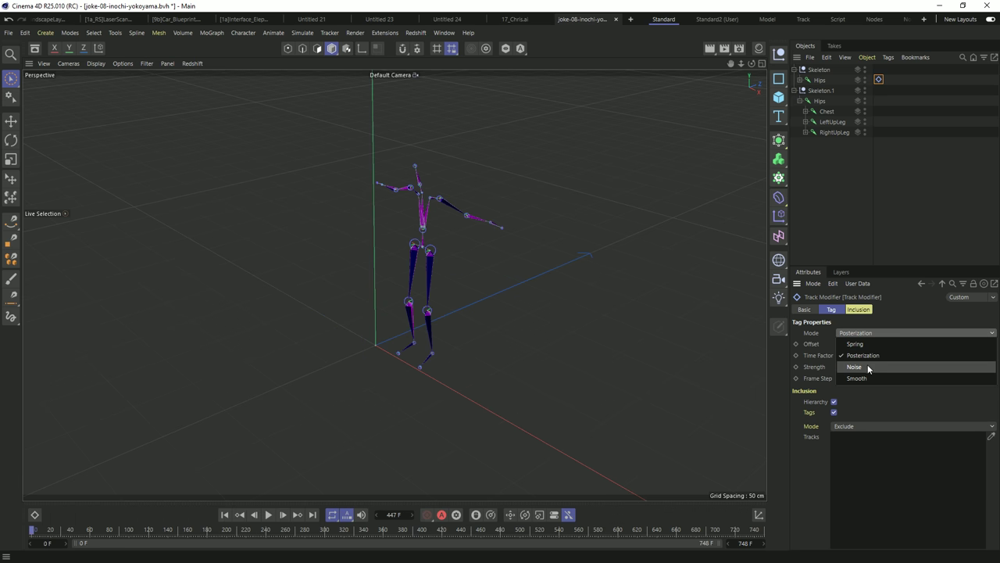
pyautogui.click(863, 366)
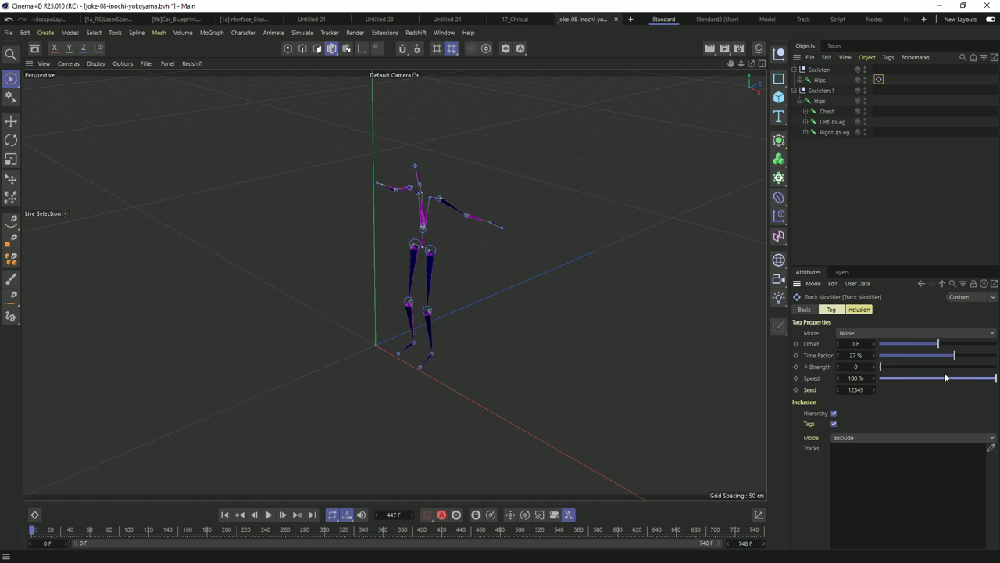
pyautogui.moveTo(875, 369)
pyautogui.mouseDown()
pyautogui.moveTo(922, 368)
pyautogui.moveTo(908, 386)
pyautogui.moveTo(883, 369)
pyautogui.mouseUp()
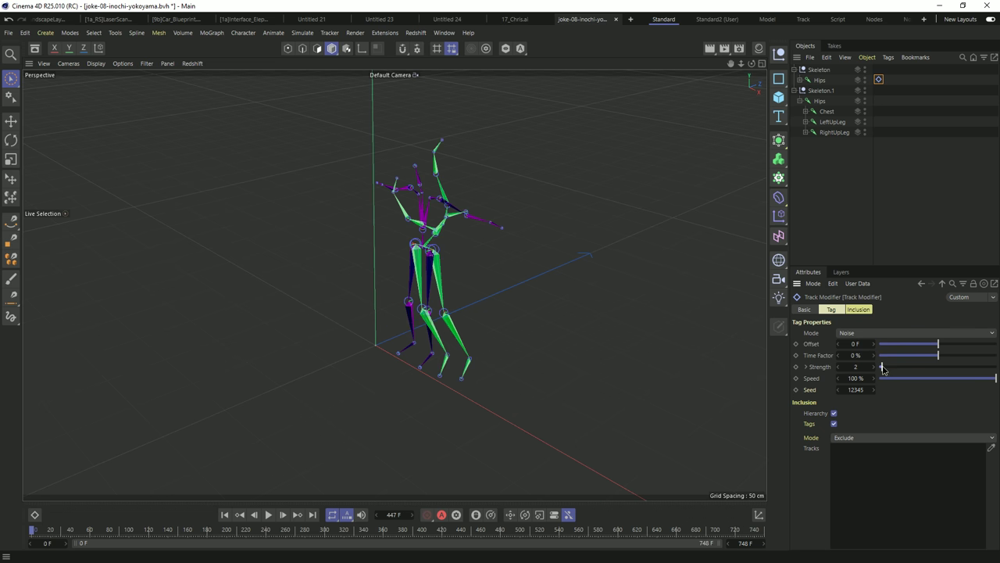
pyautogui.click(806, 366)
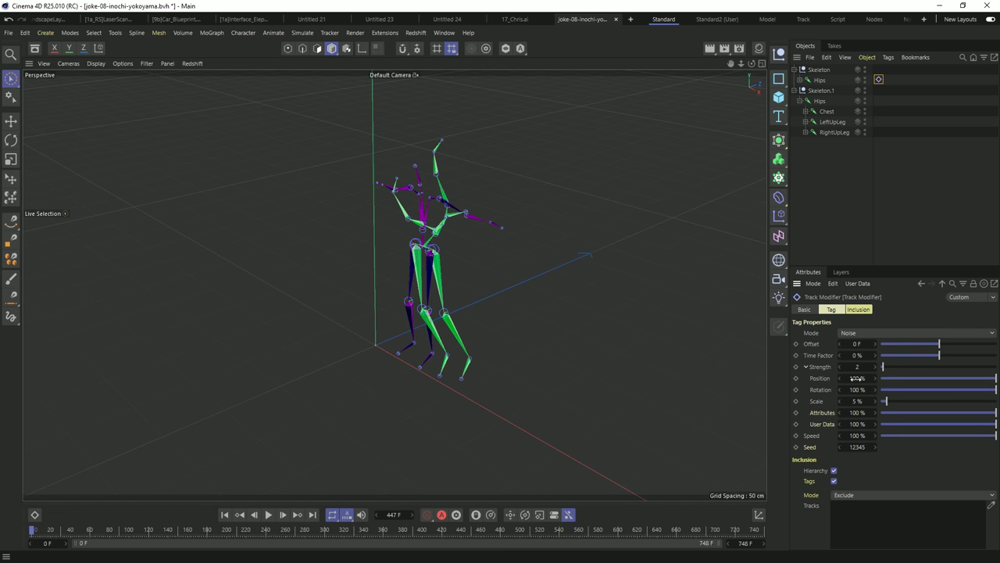
pyautogui.moveTo(910, 380); pyautogui.dragTo(889, 380)
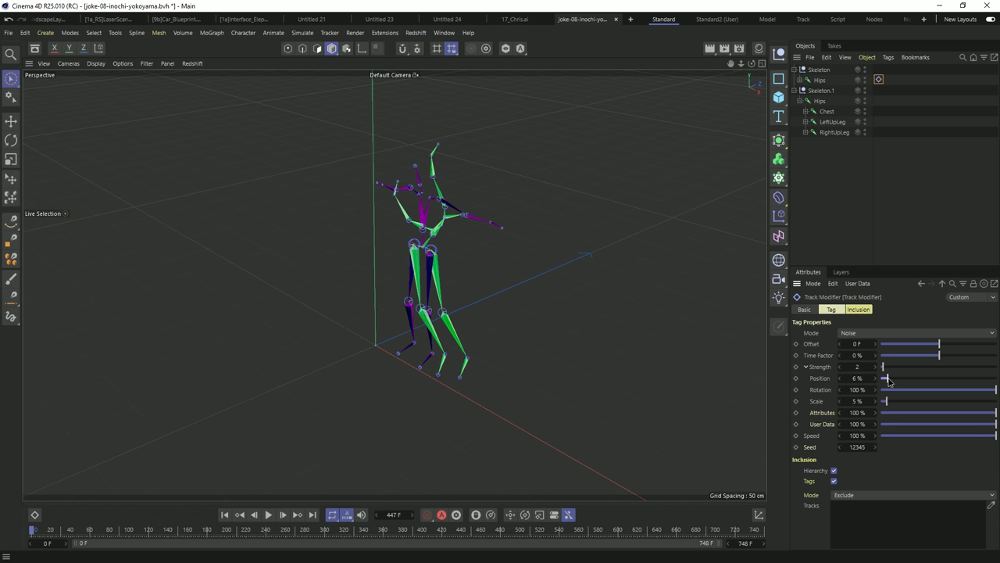
# - Play the noisy skeleton animation, set the noise Seed to 12348, and stop playback
pyautogui.click(268, 514)
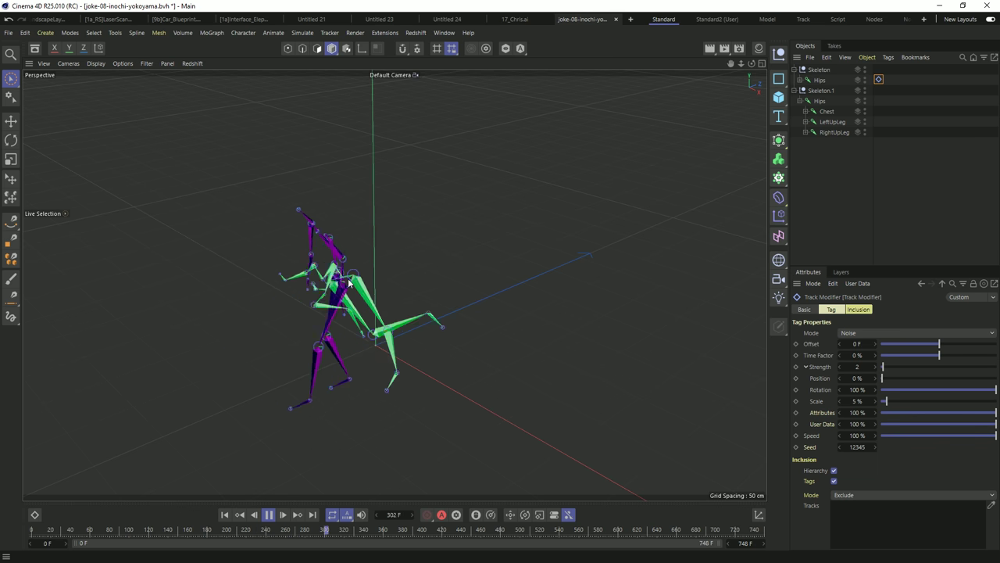
pyautogui.click(875, 447)
pyautogui.click(874, 447)
pyautogui.click(875, 447)
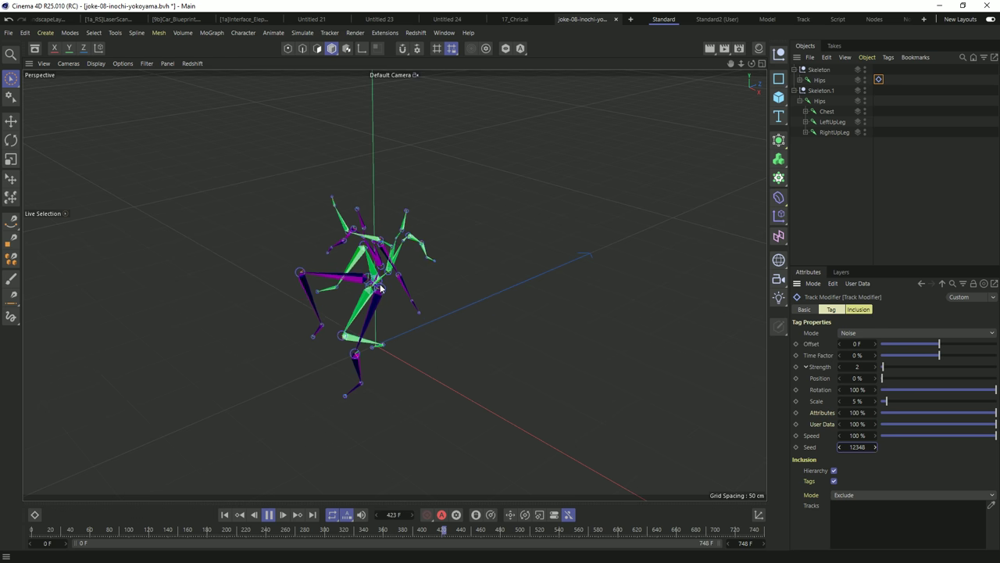
pyautogui.click(269, 514)
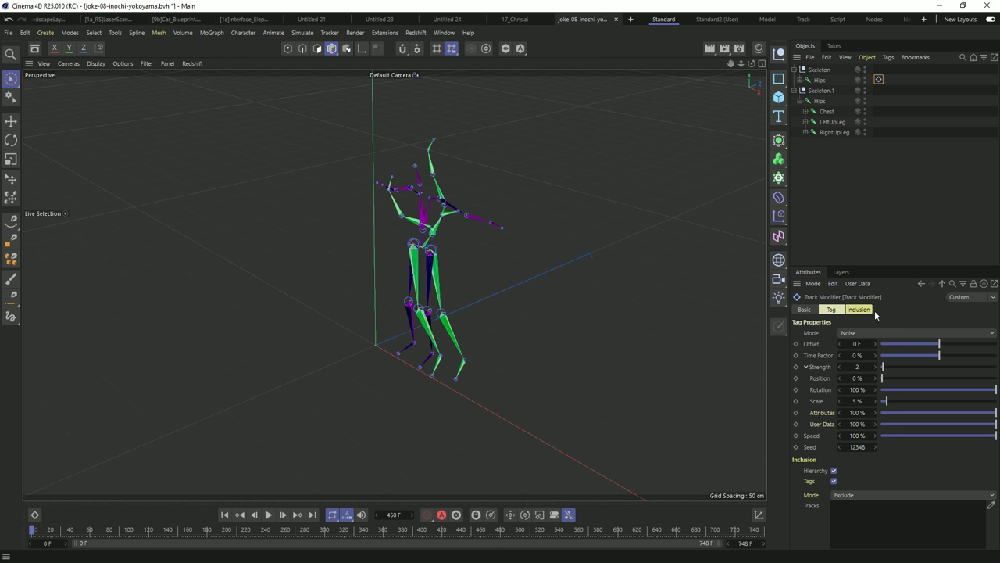
# - Switch the Track Modifier to Smooth mode with a Range of 13 and play the smoothed skeleton animation
pyautogui.click(861, 335)
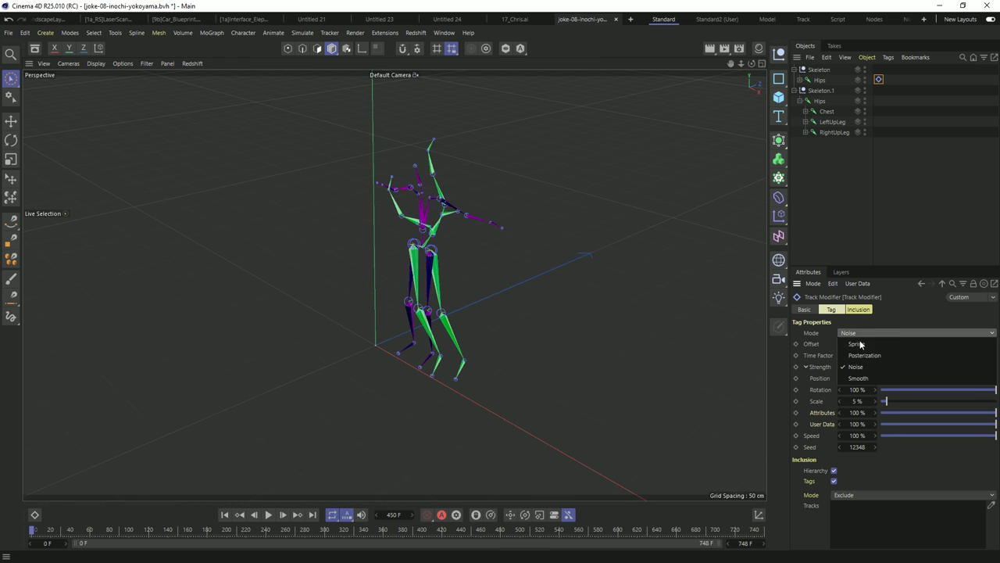
pyautogui.click(867, 376)
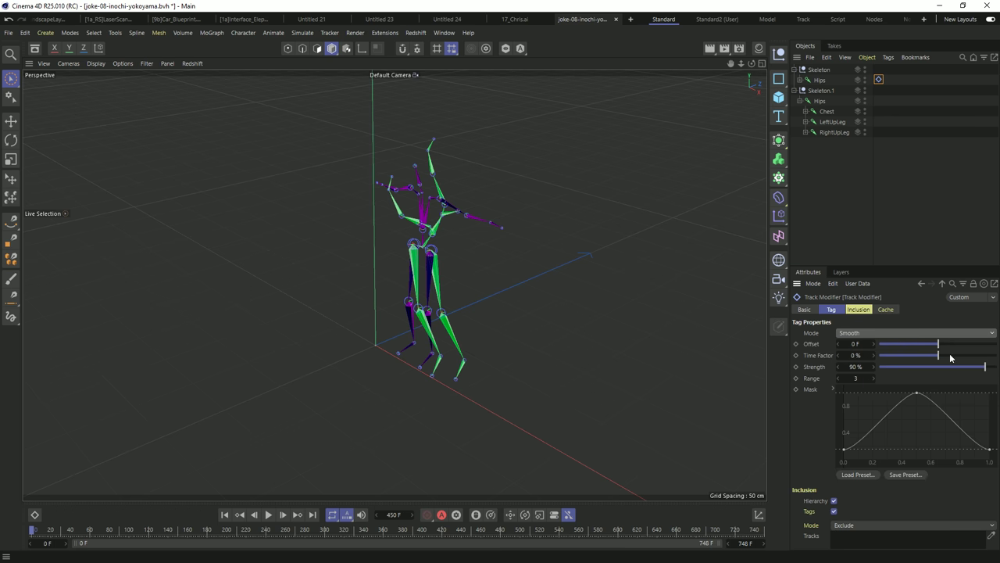
pyautogui.click(875, 332)
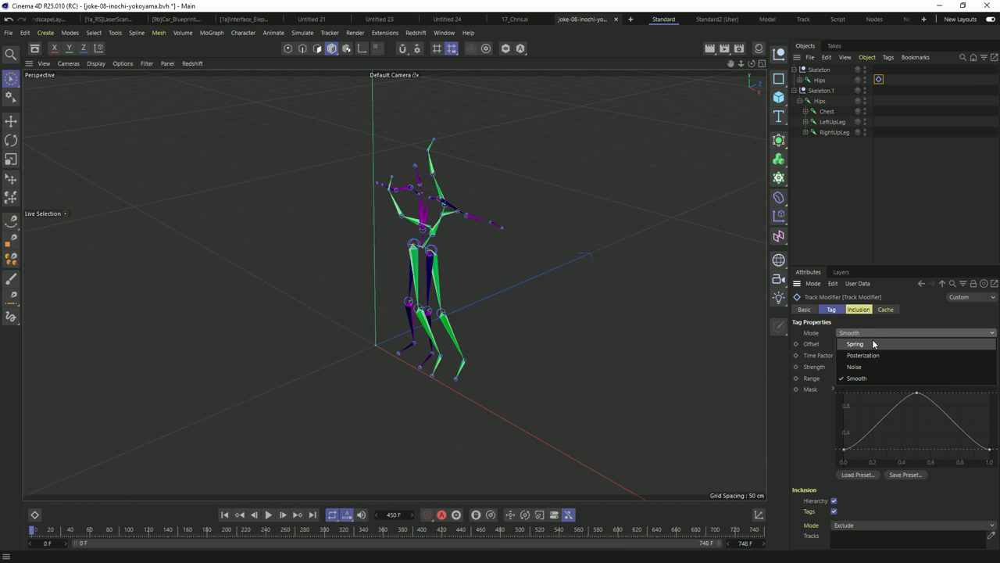
pyautogui.click(825, 375)
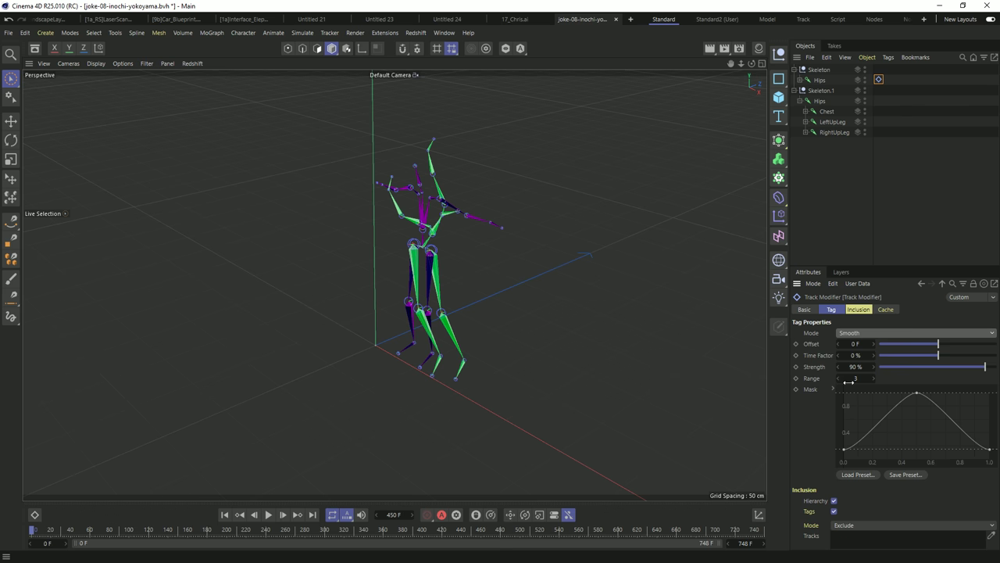
pyautogui.moveTo(857, 378); pyautogui.dragTo(867, 378)
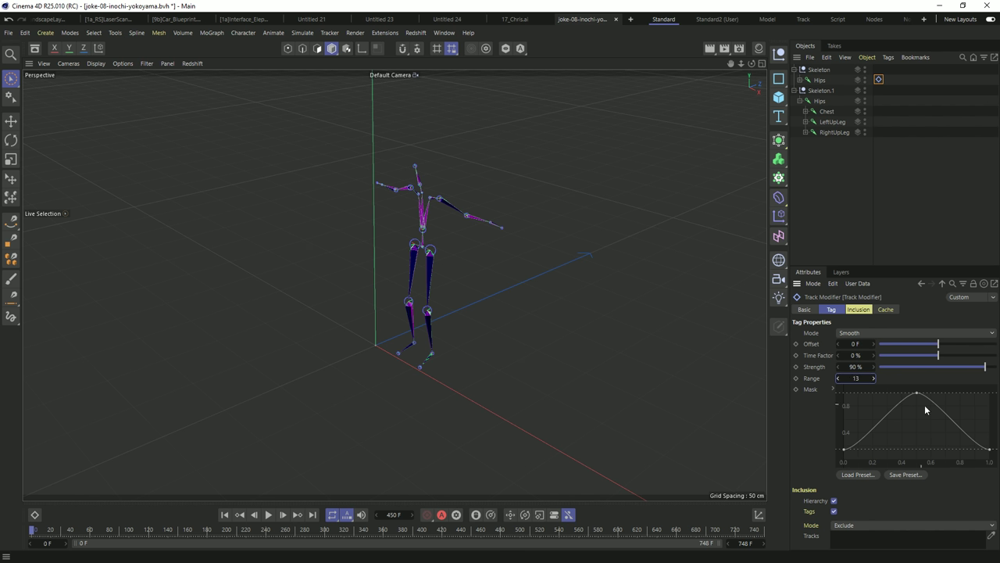
pyautogui.click(267, 514)
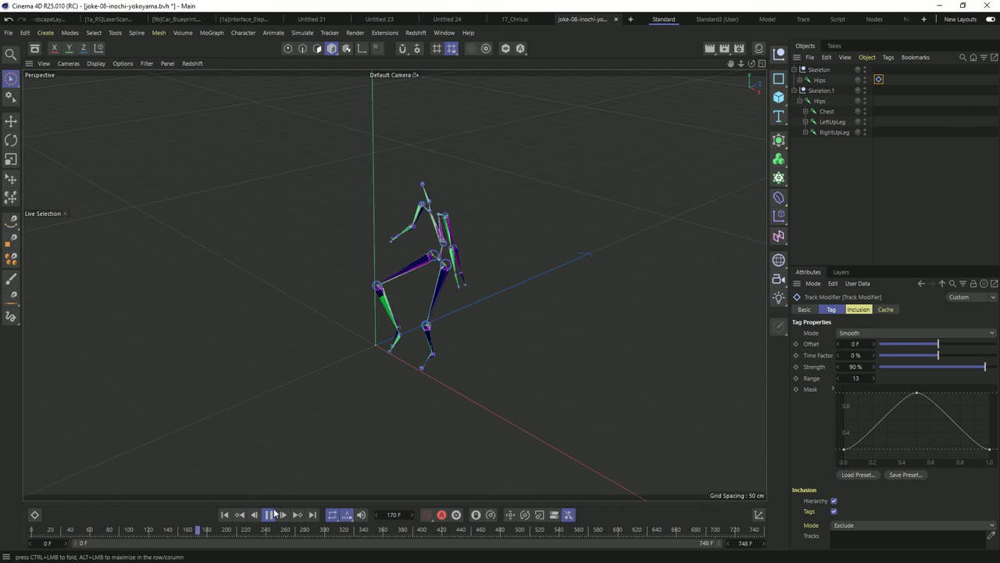
pyautogui.press('space')
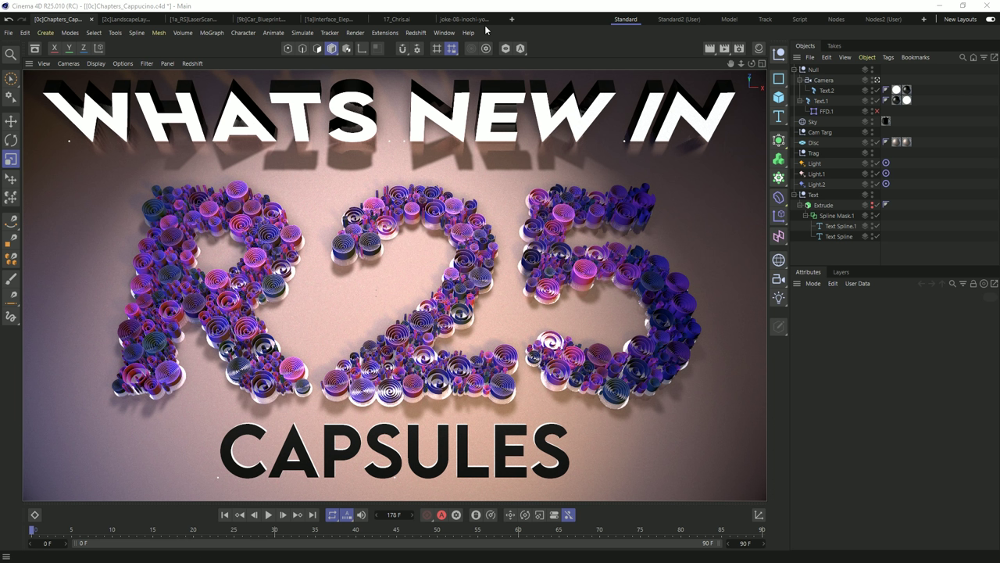
# - Create a new project and add a Plane primitive
pyautogui.click(513, 20)
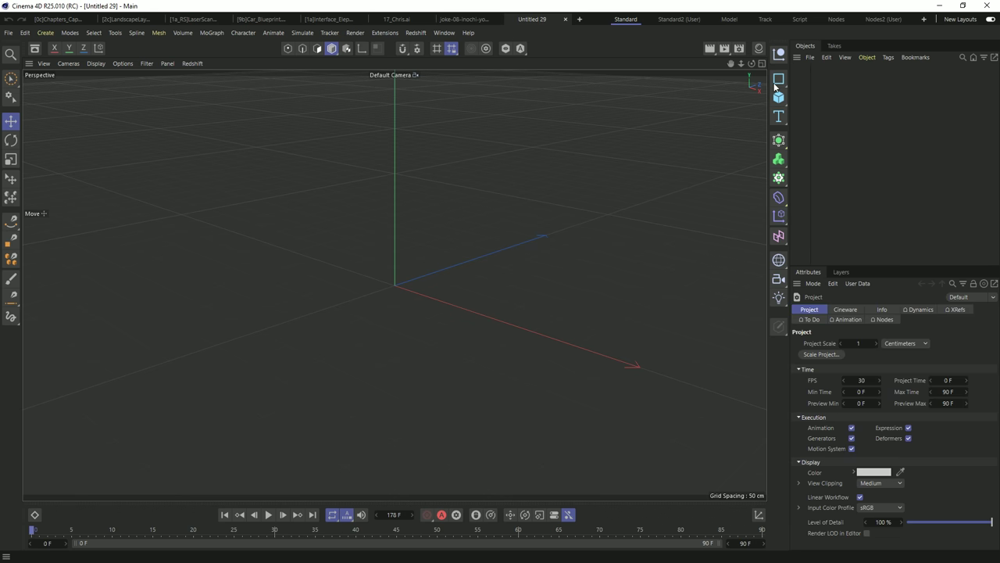
pyautogui.click(777, 89)
pyautogui.click(814, 130)
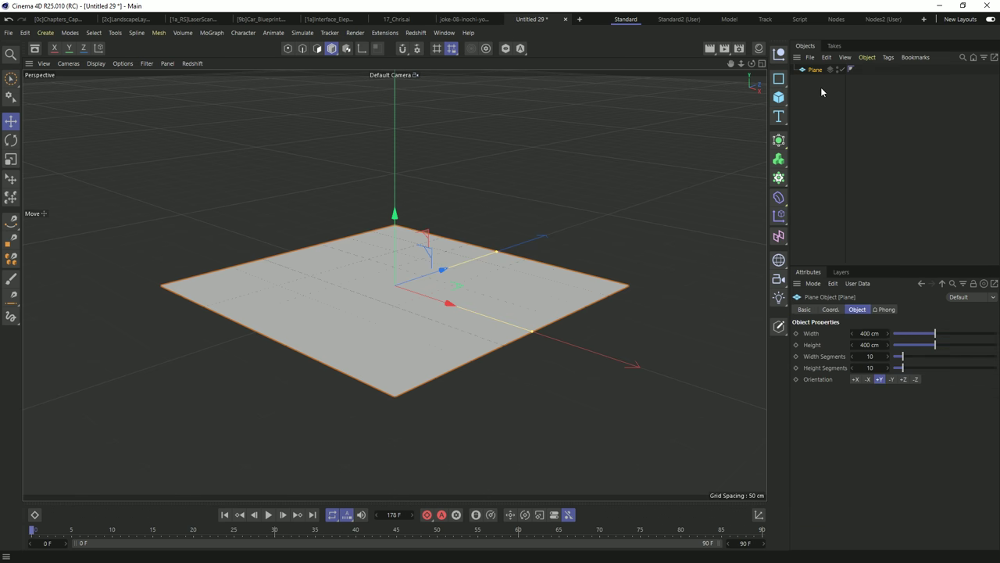
# - Open the Asset Browser and show the Geometry Modifier nodes as a compact list with the smallest thumbnails
pyautogui.click(35, 48)
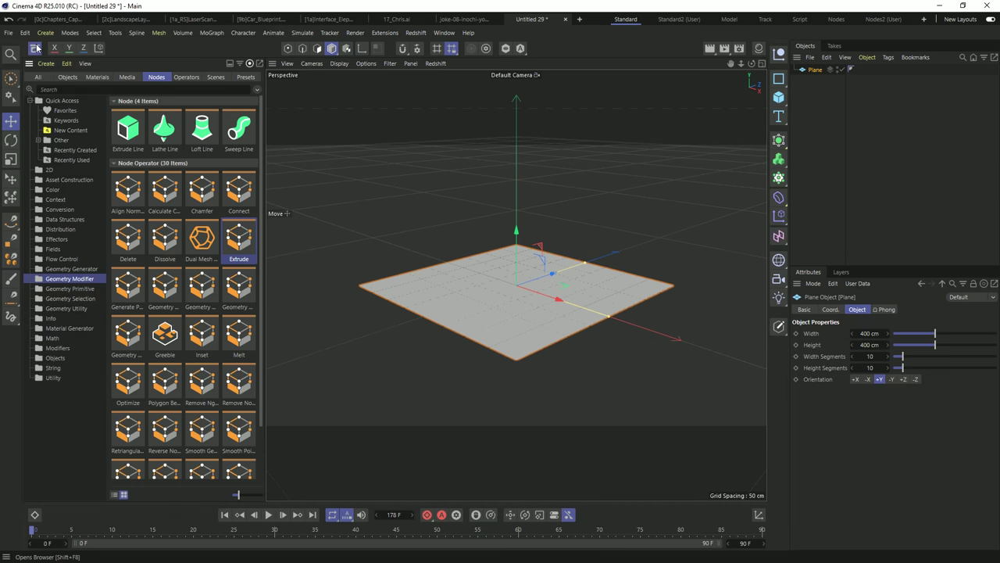
pyautogui.click(115, 495)
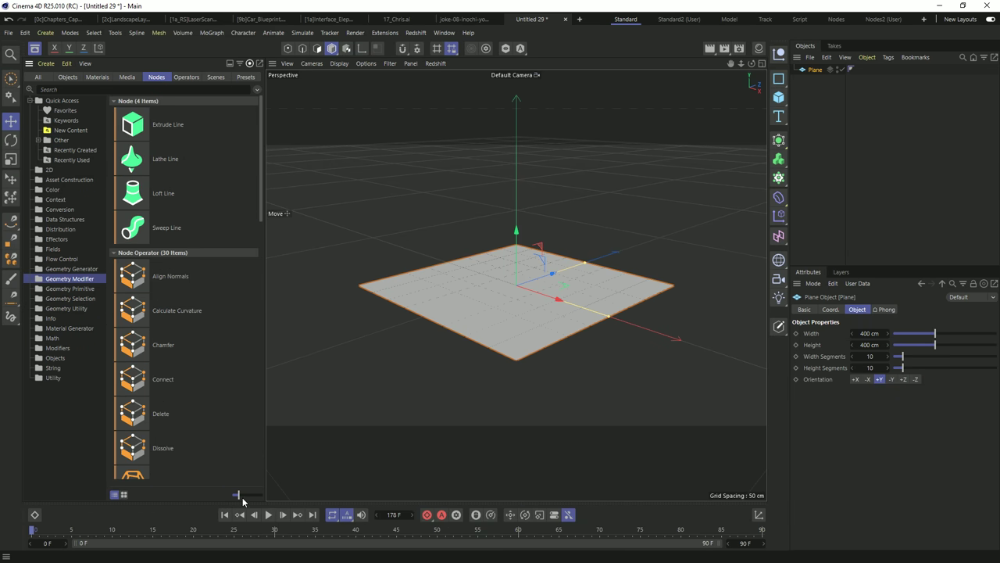
pyautogui.moveTo(242, 497); pyautogui.dragTo(233, 498)
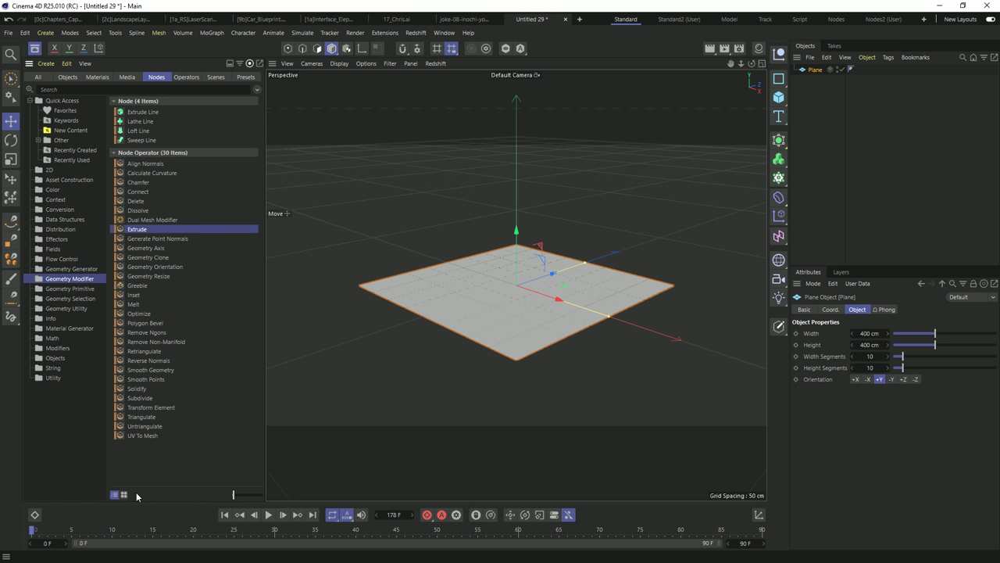
# - Apply the Extrude node operator to the Plane as its child, with an Offset of 186 cm and Offset Variation of 100 %
pyautogui.keyDown('alt'); pyautogui.moveTo(566, 286); pyautogui.dragTo(498, 321); pyautogui.keyUp('alt')
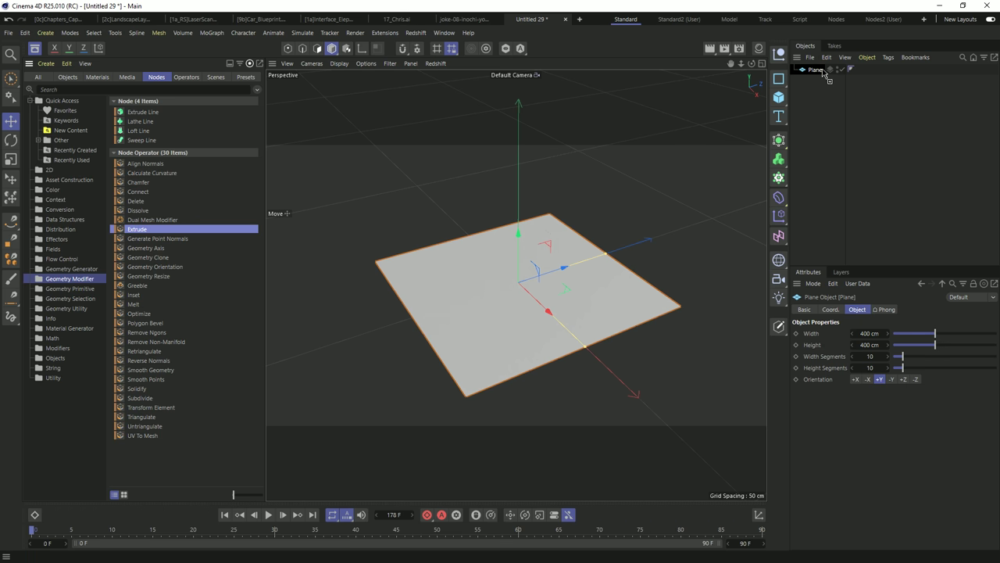
pyautogui.moveTo(823, 73); pyautogui.dragTo(822, 75)
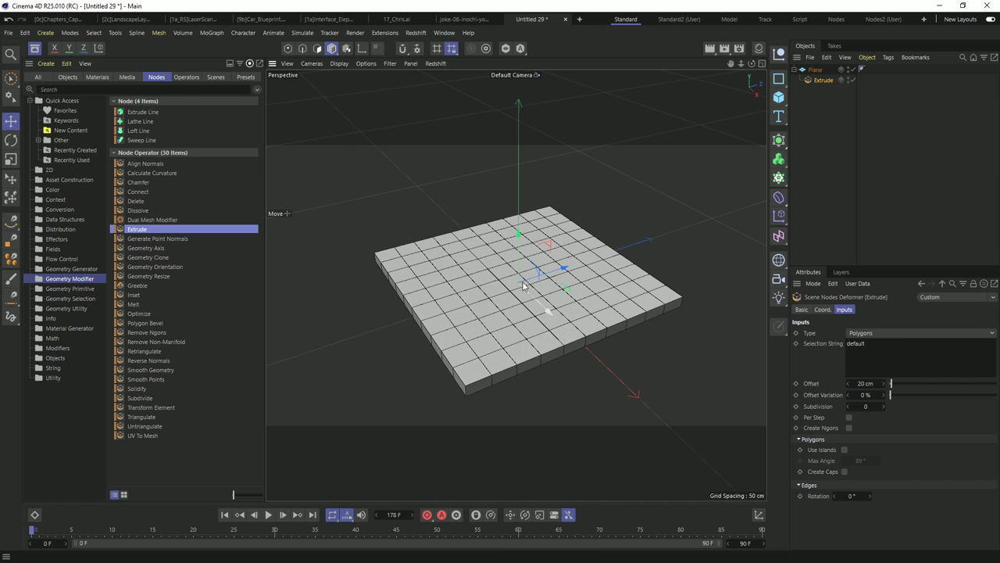
pyautogui.keyDown('alt'); pyautogui.moveTo(529, 281); pyautogui.dragTo(531, 164); pyautogui.keyUp('alt')
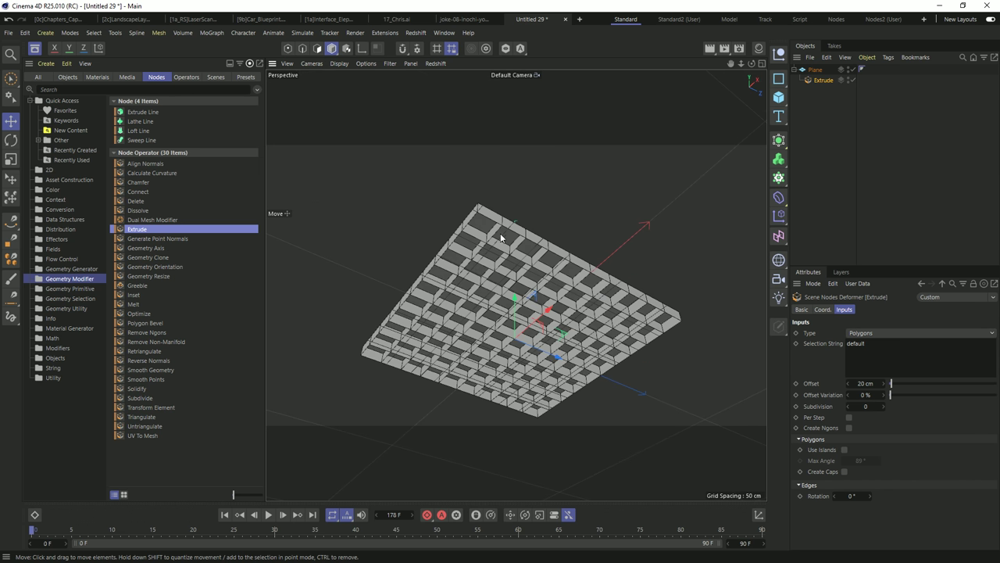
pyautogui.keyDown('alt'); pyautogui.moveTo(525, 263); pyautogui.dragTo(594, 297); pyautogui.keyUp('alt')
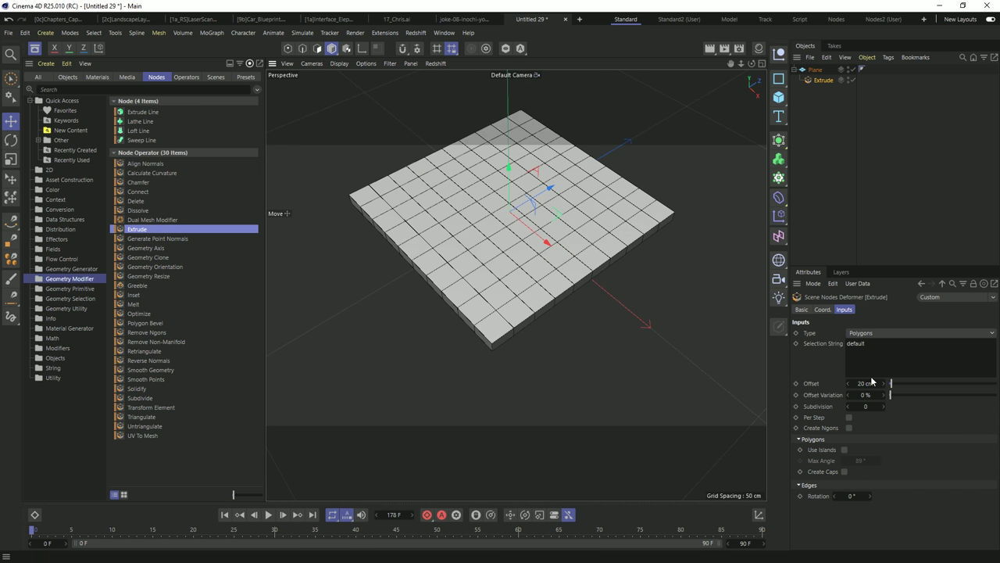
pyautogui.moveTo(891, 382); pyautogui.dragTo(977, 395)
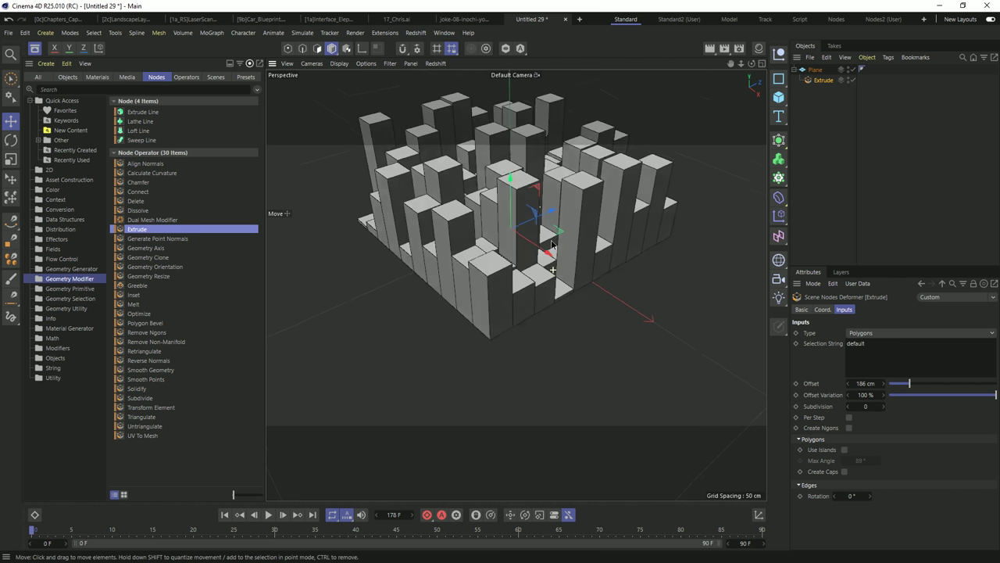
# - Turn off Safe Frames in the perspective viewport and adjust the view of the extruded plane
pyautogui.keyDown('alt'); pyautogui.moveTo(551, 245); pyautogui.dragTo(541, 297, button='middle'); pyautogui.keyUp('alt')
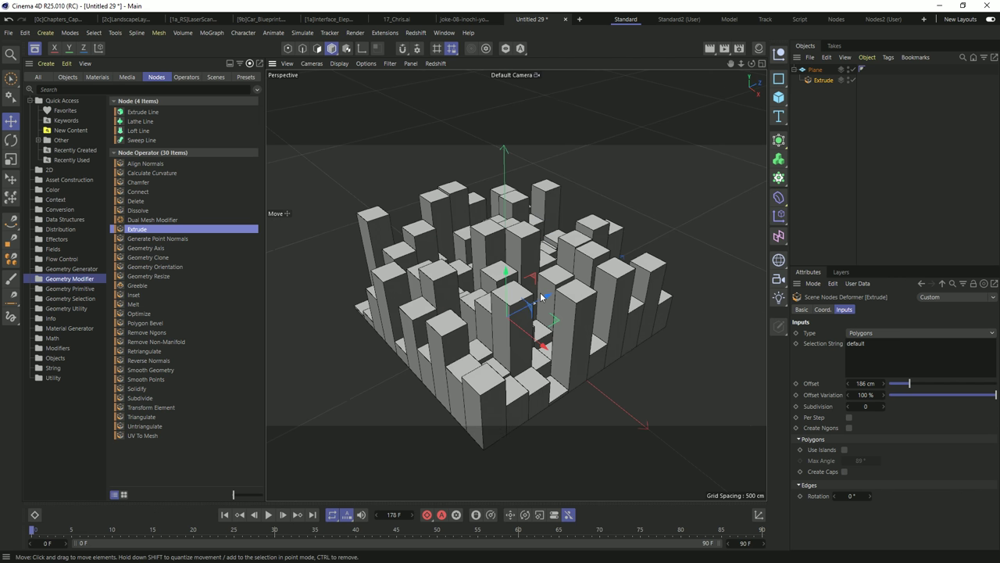
pyautogui.click(311, 64)
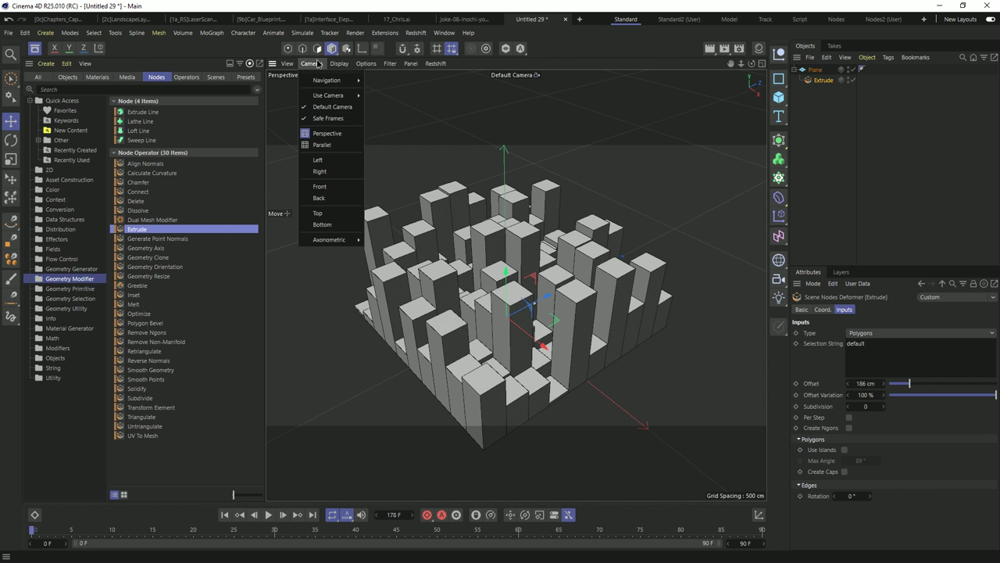
pyautogui.click(322, 119)
pyautogui.hotkey('ctrl', 'shift', 'z')
pyautogui.hotkey('ctrl', 'shift', 'z')
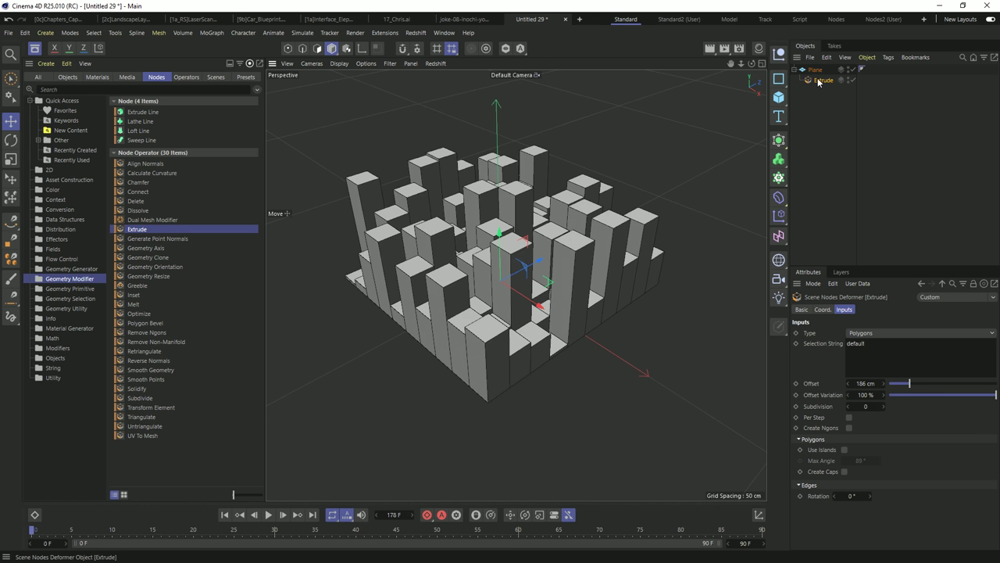
# - Delete the Extrude deformer from the Plane and browse the Geometry Selection and Geometry Modifier node categories
pyautogui.press('Delete')
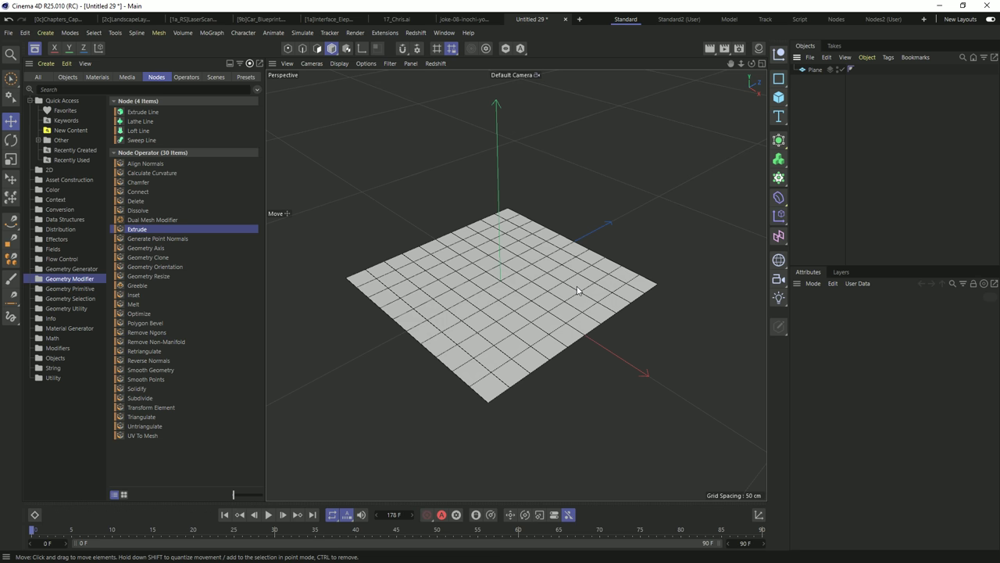
pyautogui.click(79, 300)
pyautogui.click(81, 278)
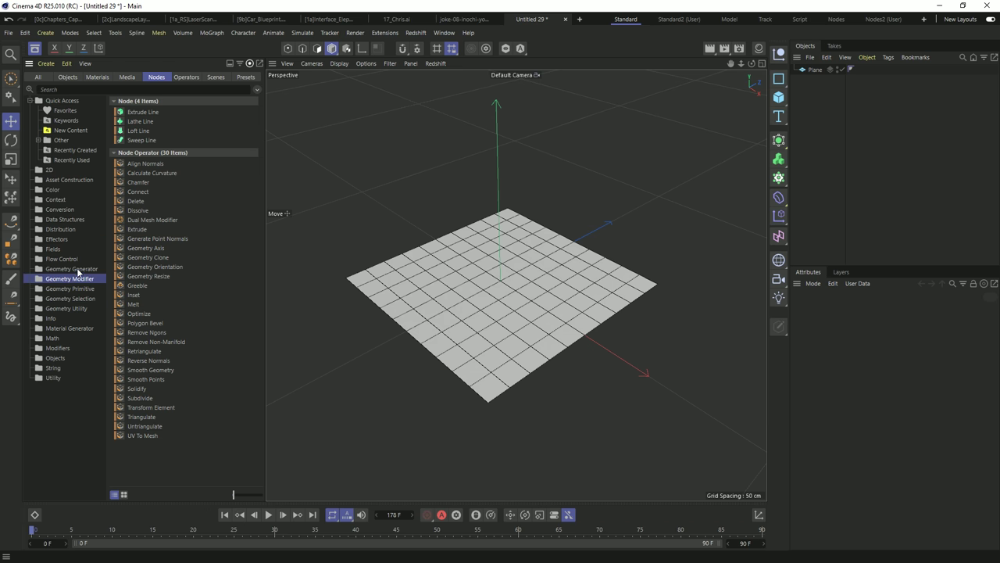
# - Add Noise Selection and Store Selection node operators as children of the Plane, naming the stored polygon selection 1
pyautogui.click(75, 299)
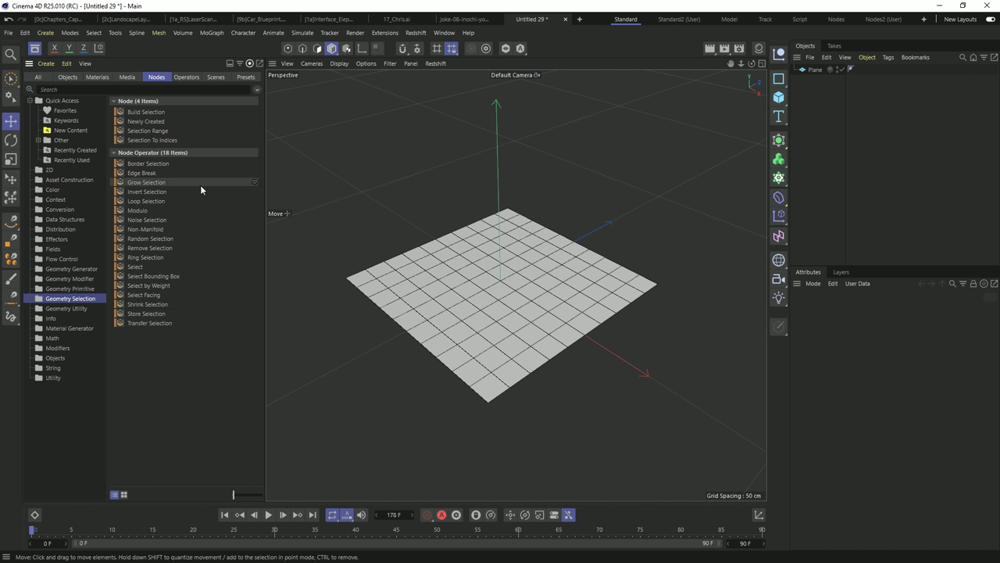
pyautogui.moveTo(151, 226); pyautogui.dragTo(816, 71)
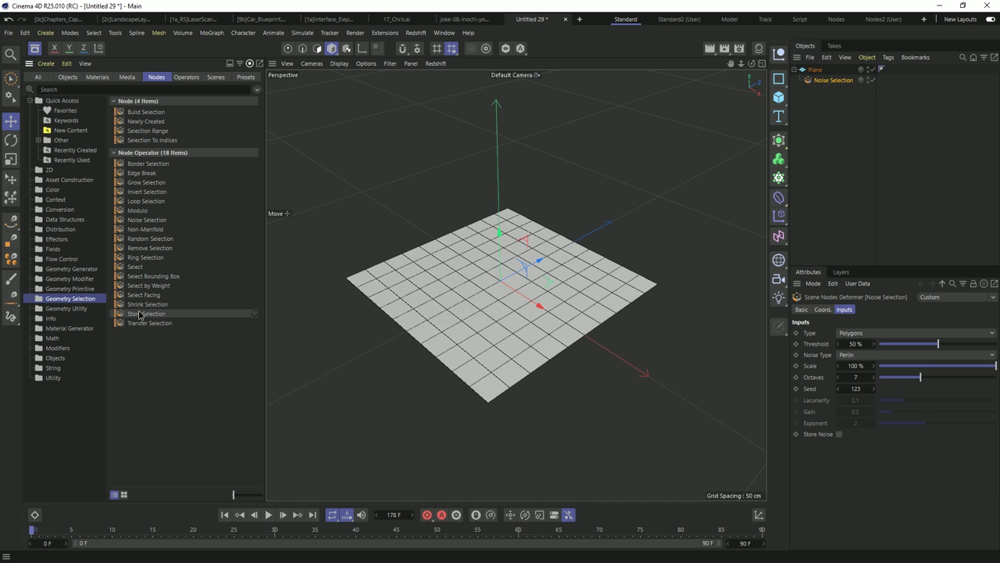
pyautogui.moveTo(140, 314); pyautogui.dragTo(829, 86)
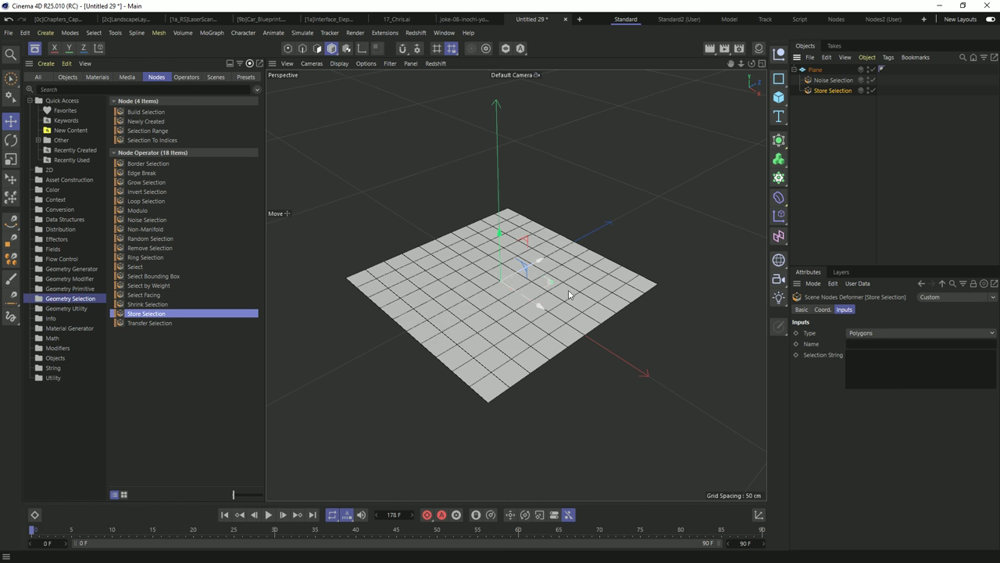
pyautogui.click(871, 344)
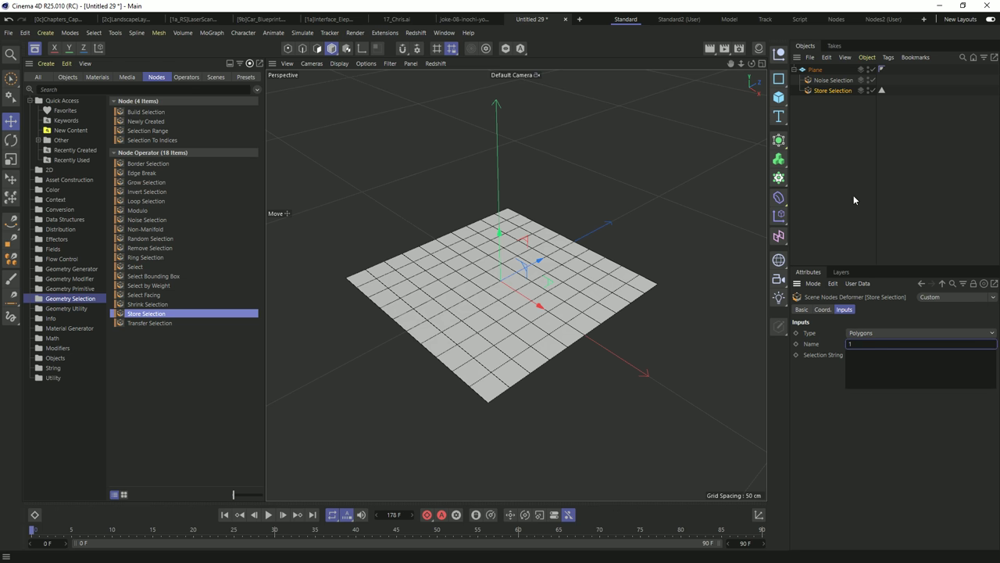
pyautogui.click(882, 90)
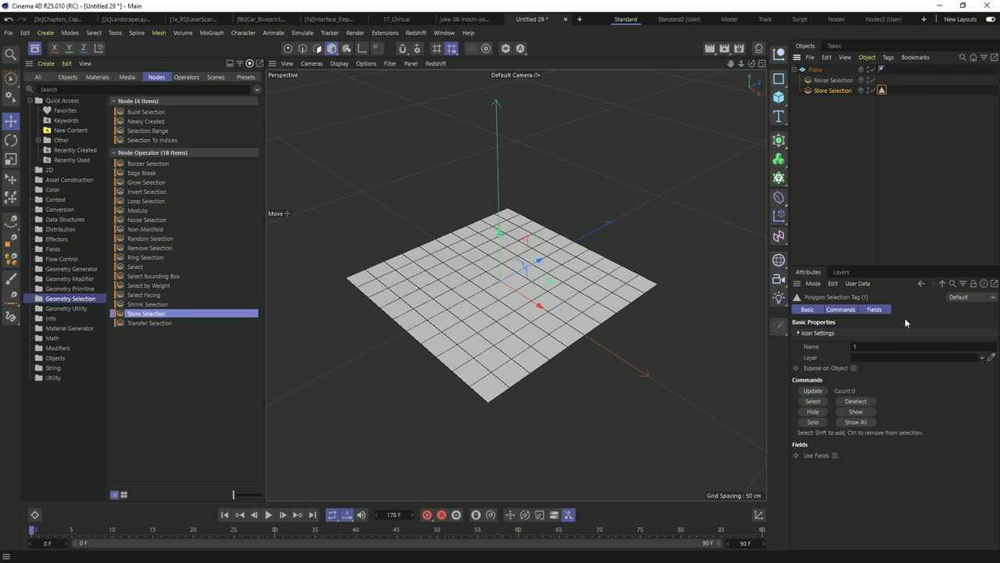
# - Create a new material and set its color to magenta with H 310°, S 96 % and V 97 %
pyautogui.click(759, 49)
pyautogui.doubleClick(641, 125)
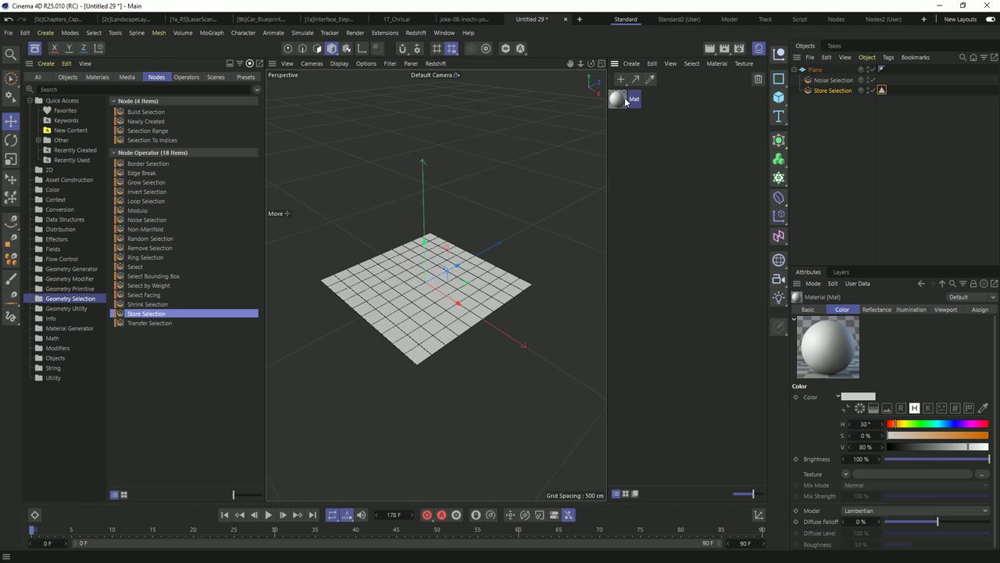
pyautogui.doubleClick(624, 102)
pyautogui.moveTo(901, 165); pyautogui.dragTo(945, 156)
pyautogui.click(961, 179)
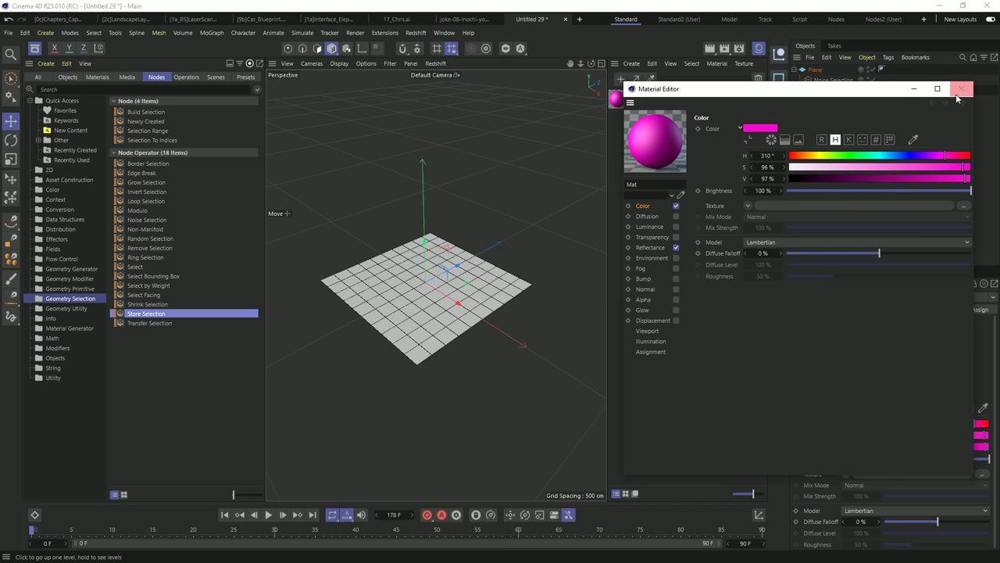
pyautogui.click(961, 88)
# - Apply the magenta material to the Plane and restrict it to the stored polygon selection 1
pyautogui.moveTo(623, 100); pyautogui.dragTo(815, 69)
pyautogui.click(758, 50)
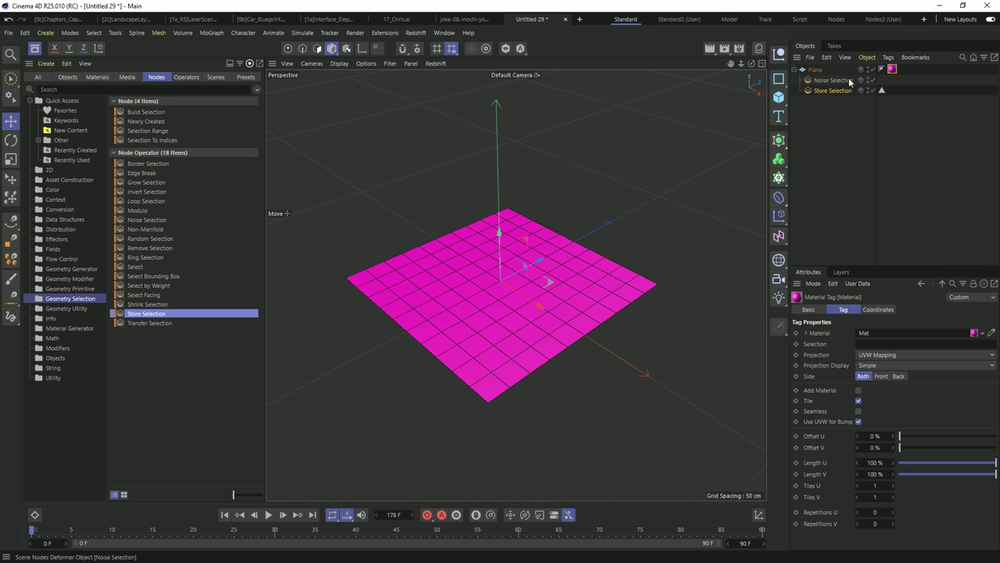
pyautogui.moveTo(880, 104); pyautogui.dragTo(891, 344)
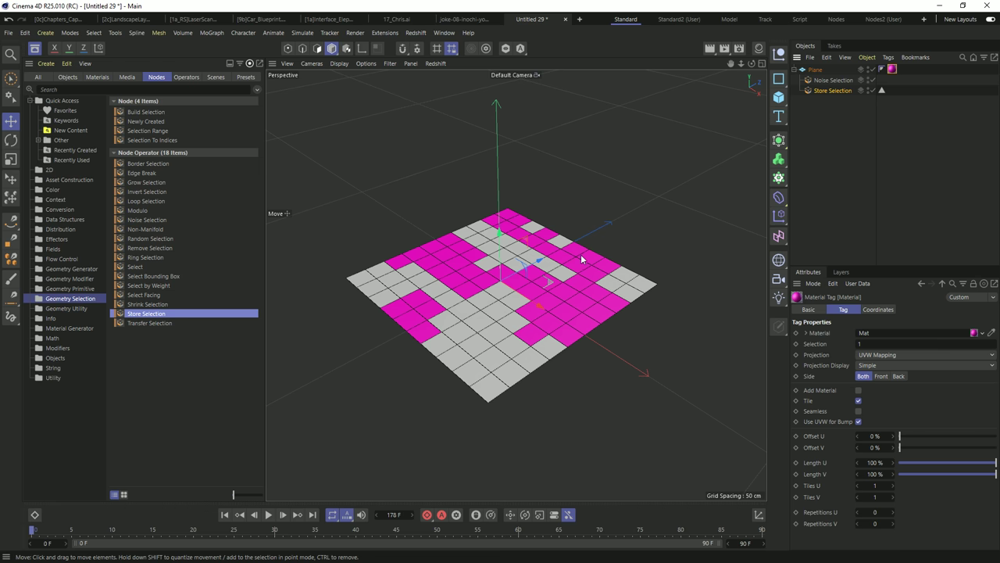
# - Set the Noise Selection's Seed to 131
pyautogui.click(833, 80)
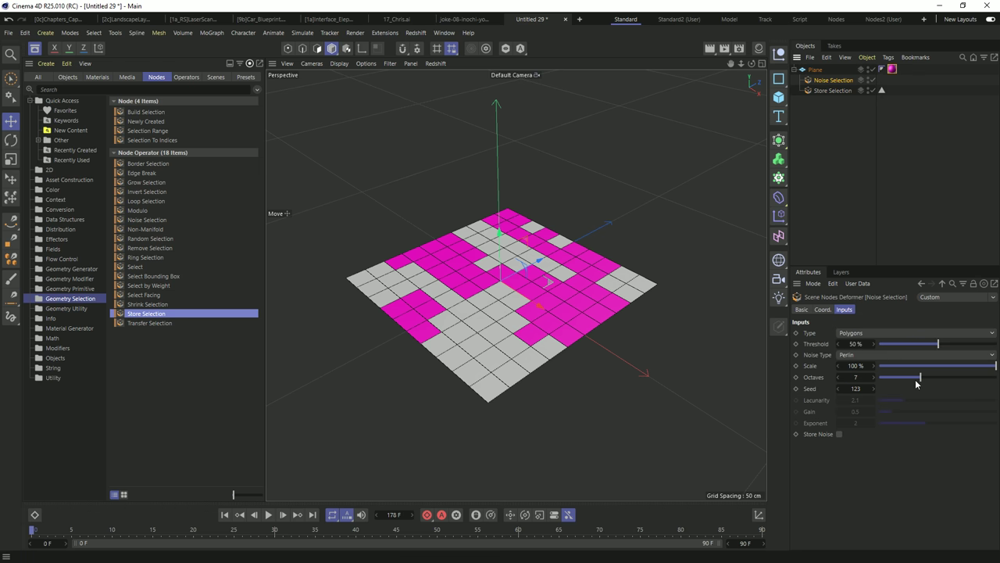
pyautogui.click(873, 388)
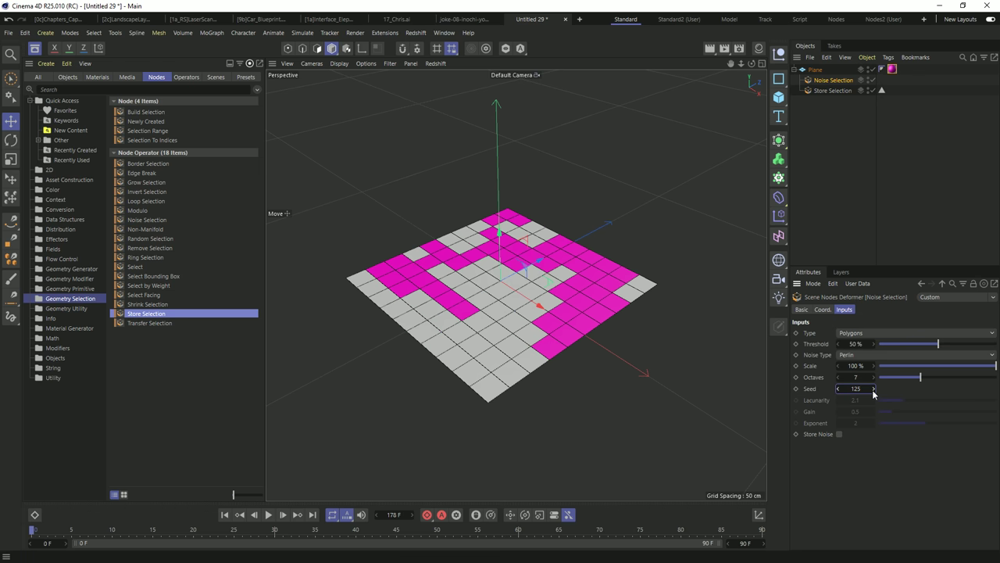
pyautogui.click(874, 388)
pyautogui.click(873, 388)
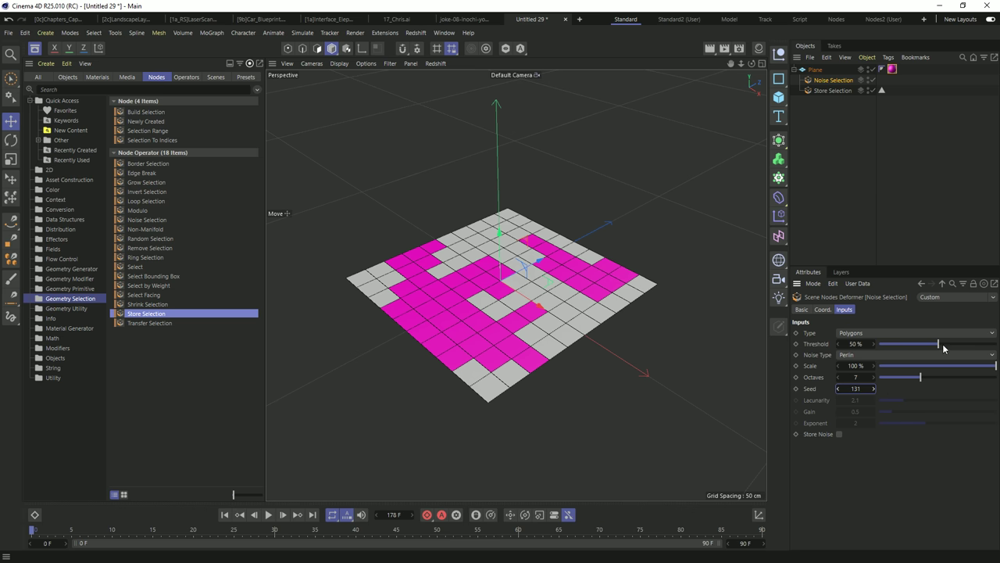
# - Examine the Noise Selection's Threshold, the available noise types and the element types it can select
pyautogui.moveTo(943, 349); pyautogui.dragTo(918, 348)
pyautogui.click(854, 355)
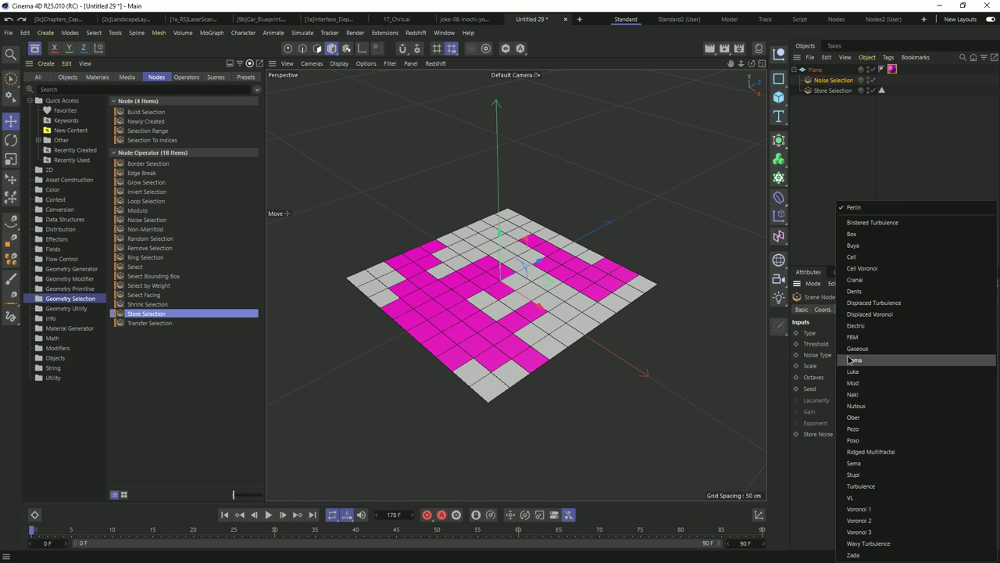
pyautogui.click(857, 335)
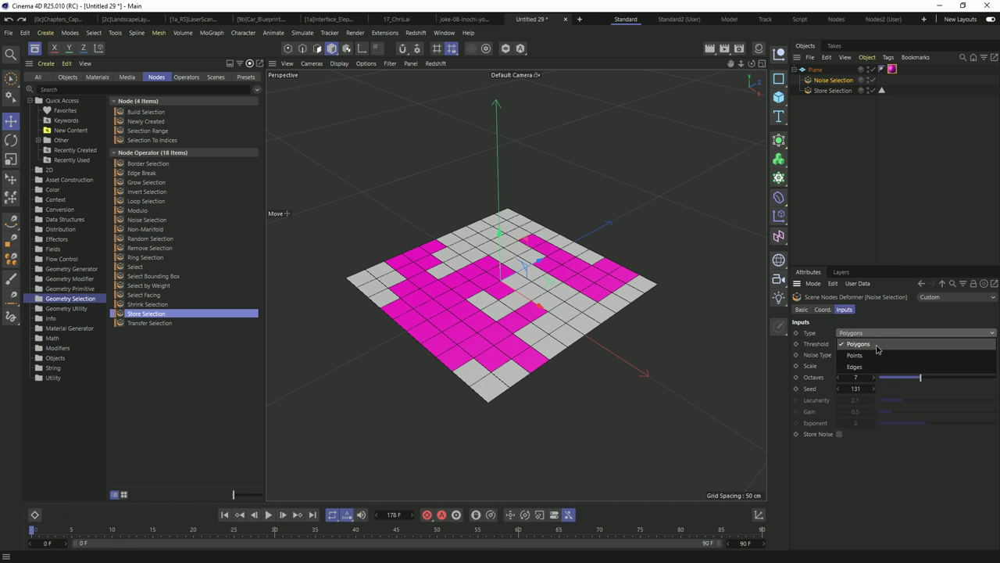
pyautogui.click(874, 303)
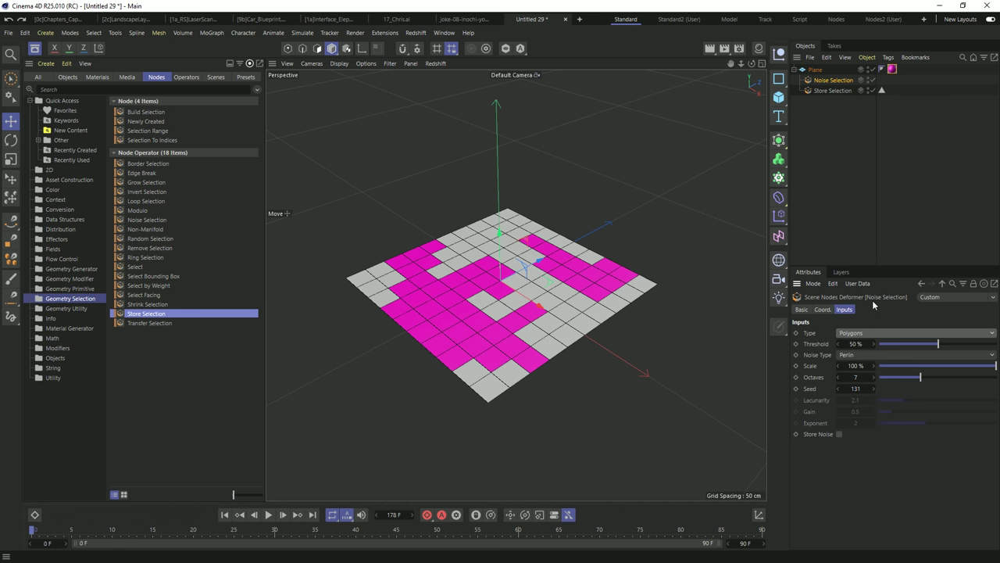
pyautogui.click(850, 356)
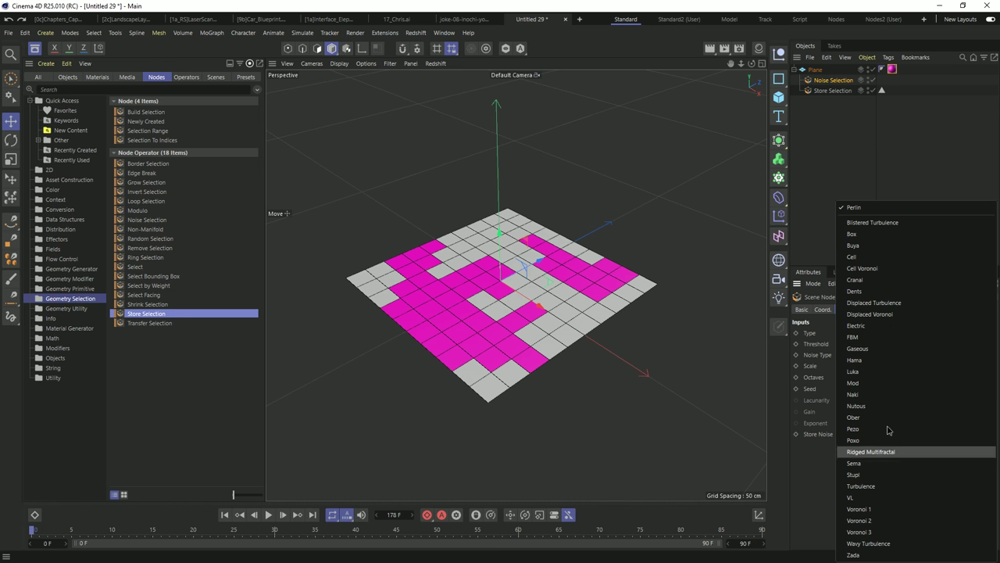
pyautogui.click(804, 448)
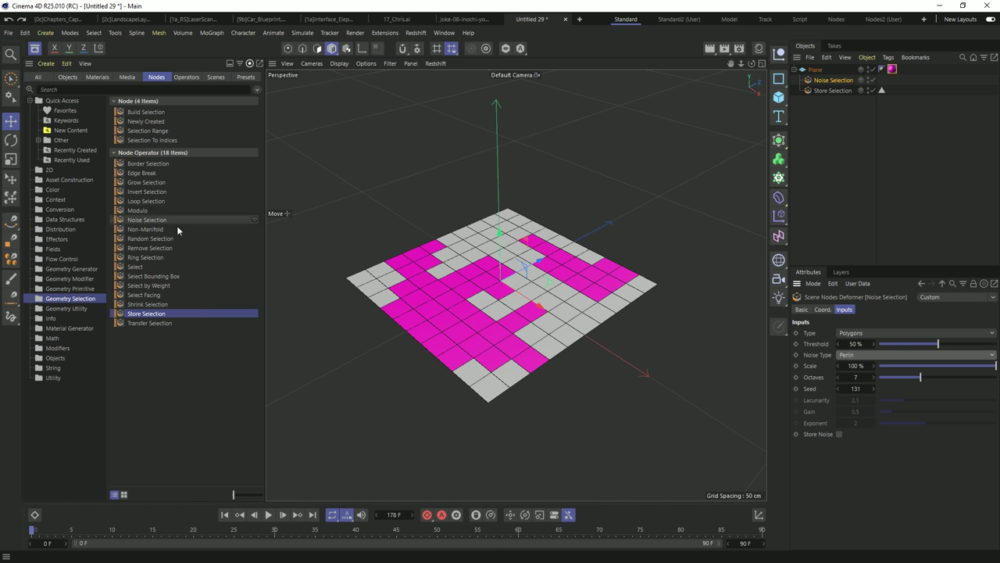
# - Add an Extrude geometry modifier below Store Selection under the Plane and enable Use Islands
pyautogui.click(69, 279)
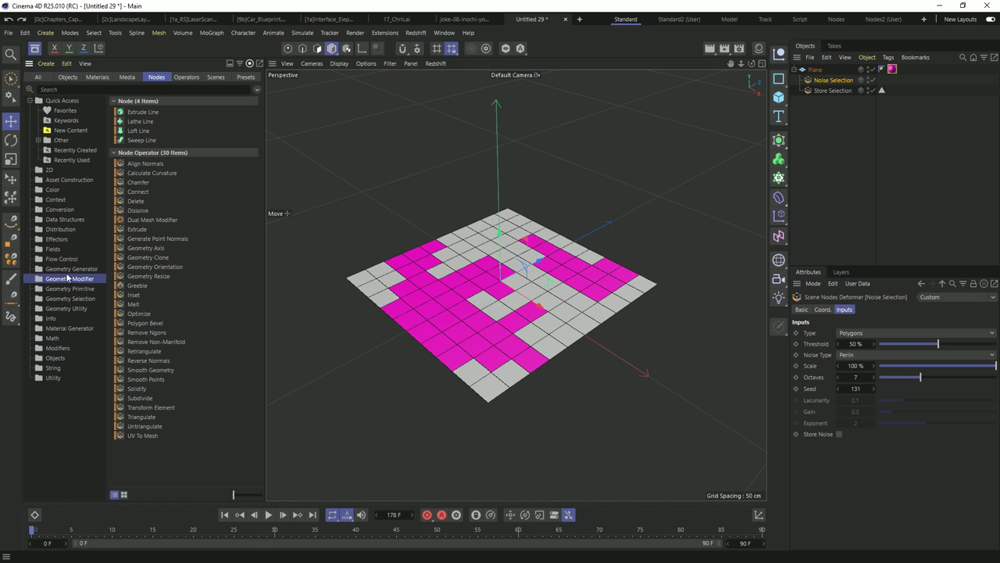
pyautogui.moveTo(180, 229); pyautogui.dragTo(843, 99)
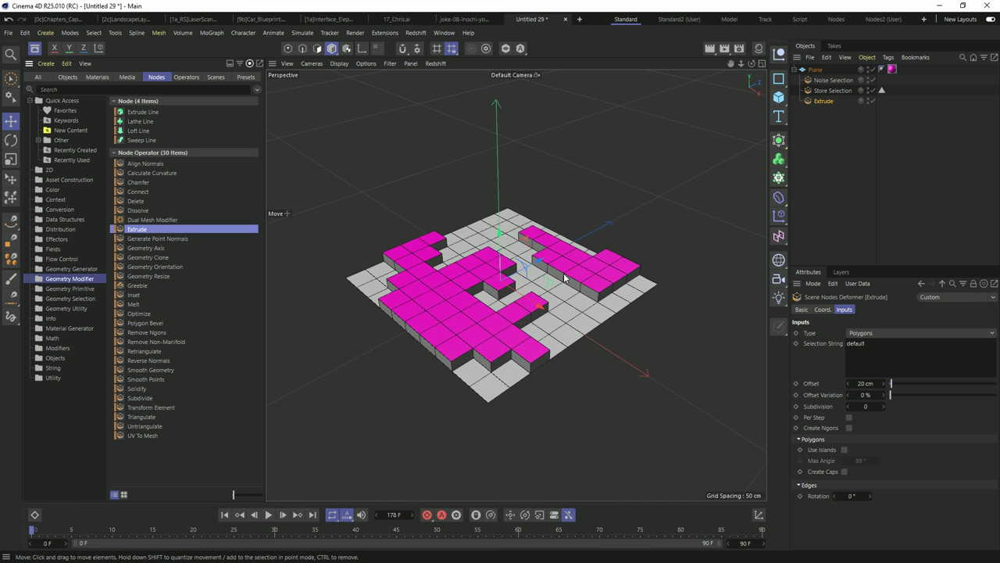
pyautogui.keyDown('alt'); pyautogui.moveTo(504, 313); pyautogui.dragTo(442, 281); pyautogui.keyUp('alt')
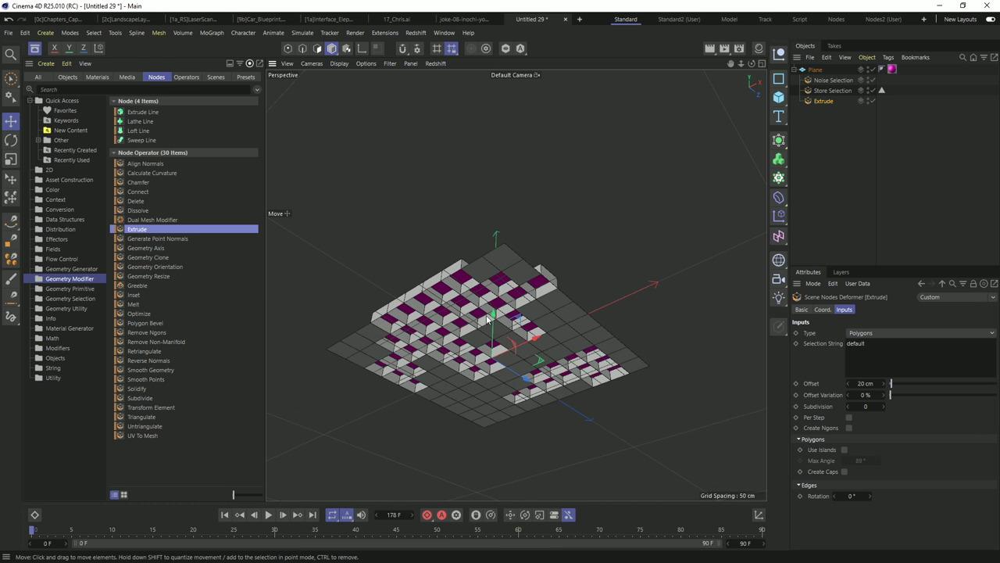
pyautogui.scroll(3, 519, 286)
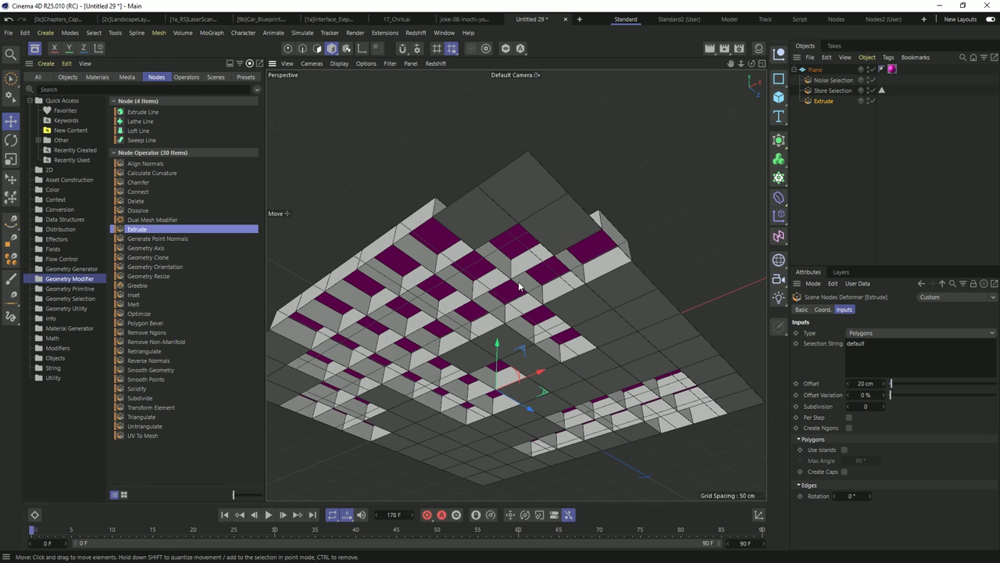
pyautogui.click(845, 449)
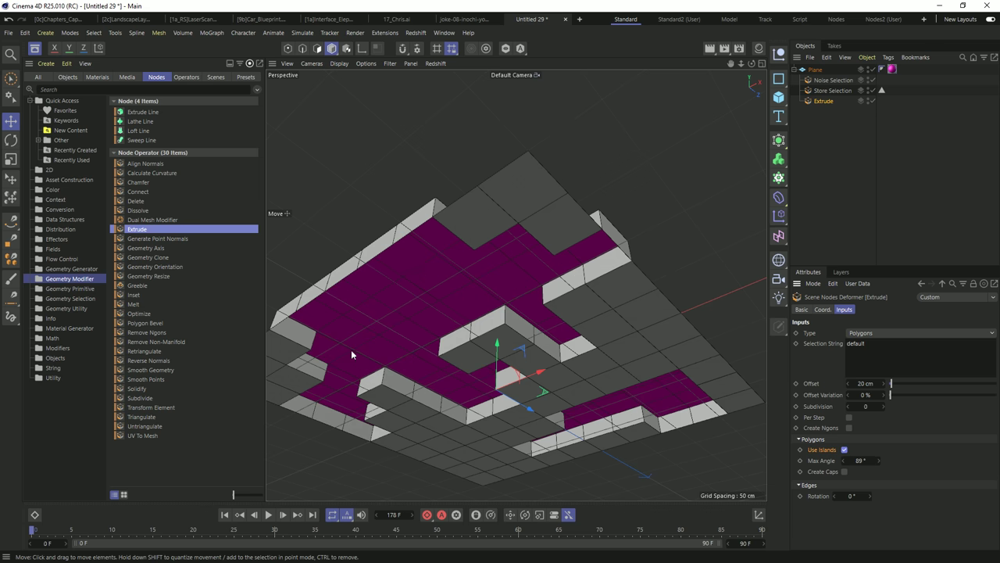
pyautogui.keyDown('alt'); pyautogui.moveTo(490, 271); pyautogui.dragTo(517, 285); pyautogui.keyUp('alt')
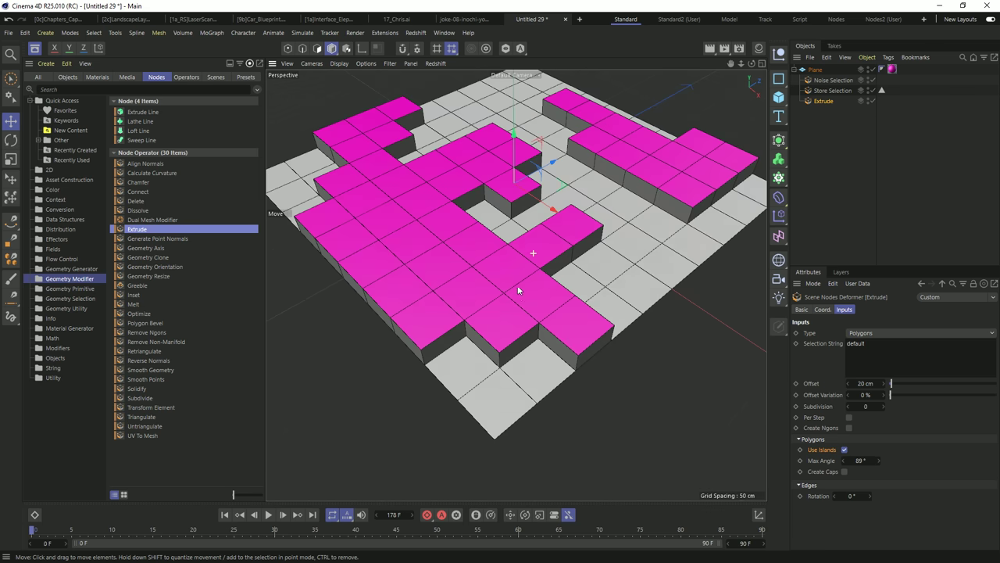
pyautogui.keyDown('alt'); pyautogui.moveTo(517, 285); pyautogui.dragTo(458, 207, button='right'); pyautogui.keyUp('alt')
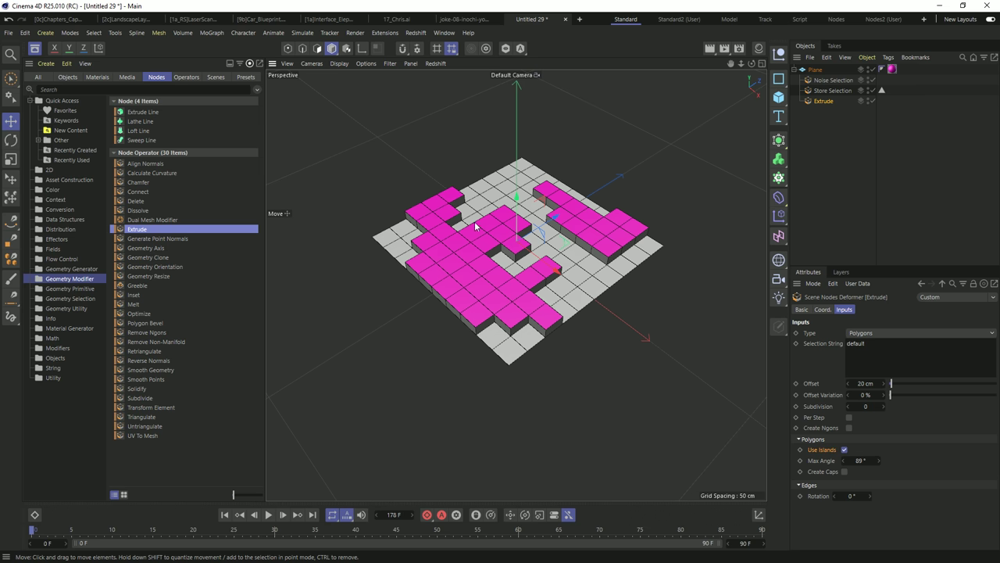
pyautogui.keyDown('alt'); pyautogui.moveTo(493, 268); pyautogui.dragTo(504, 258, button='right'); pyautogui.keyUp('alt')
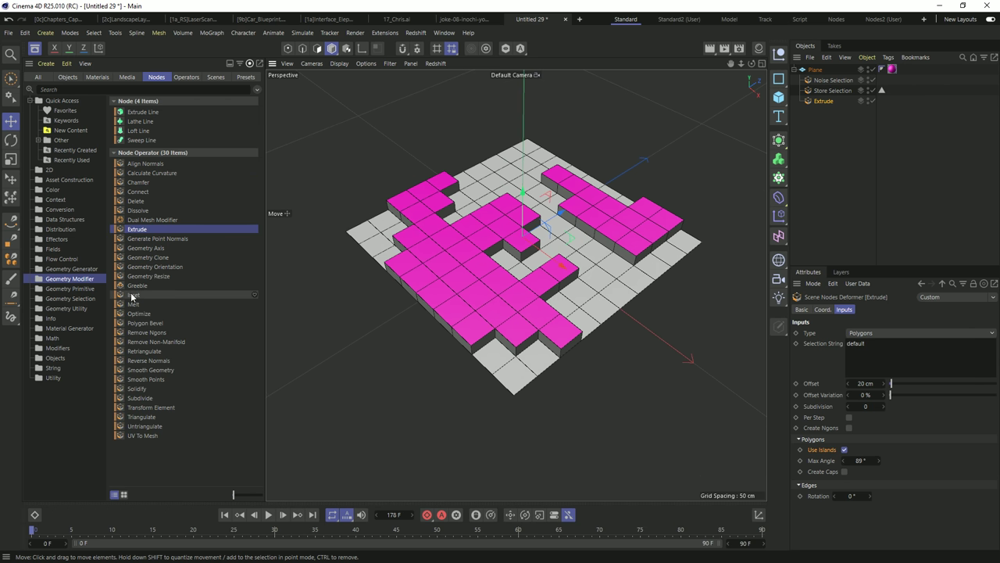
# - Add an Inset operator with Use Islands enabled below the Extrude, and place a copy of the Extrude beneath it
pyautogui.moveTo(133, 297); pyautogui.dragTo(820, 112)
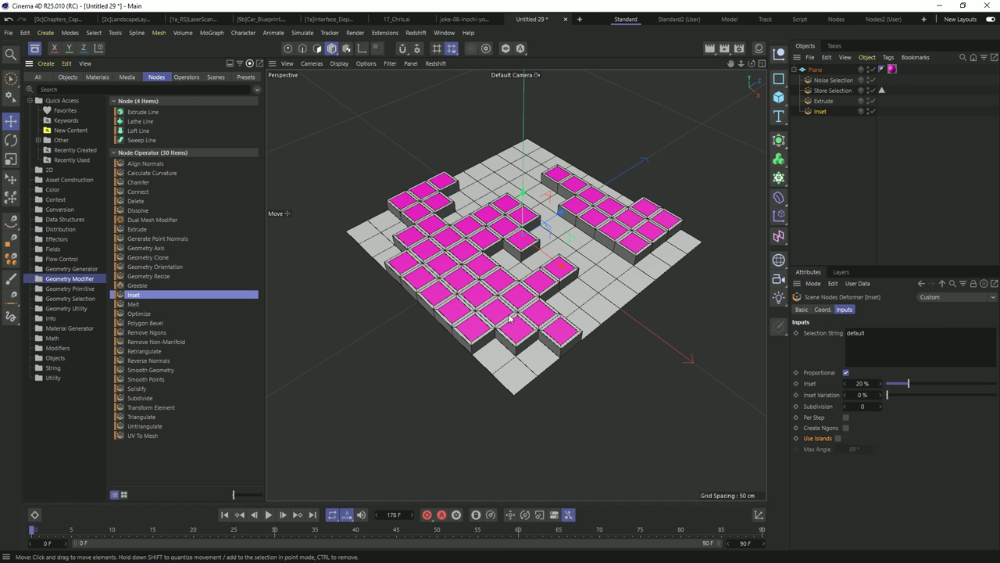
pyautogui.click(838, 437)
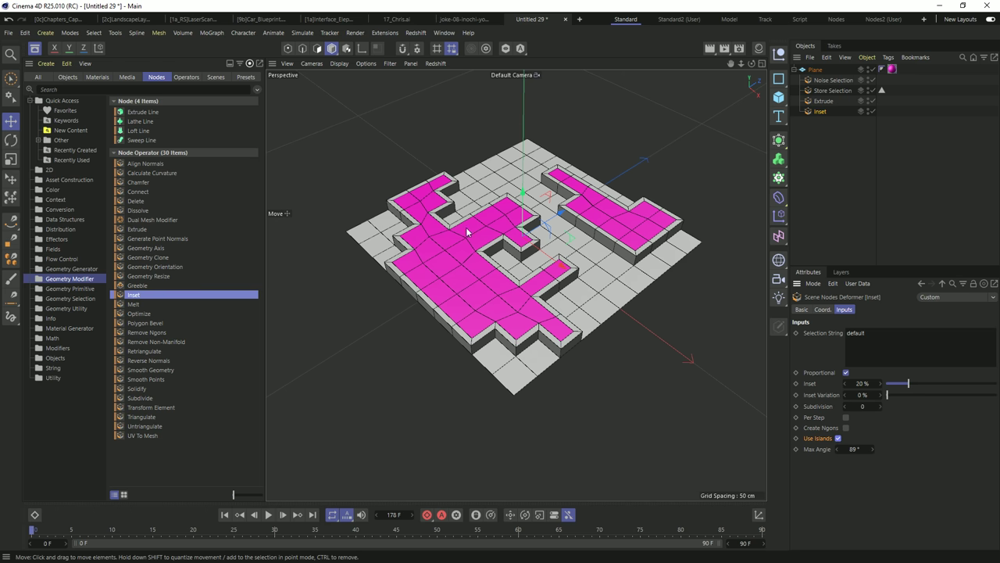
pyautogui.moveTo(820, 111); pyautogui.dragTo(826, 119)
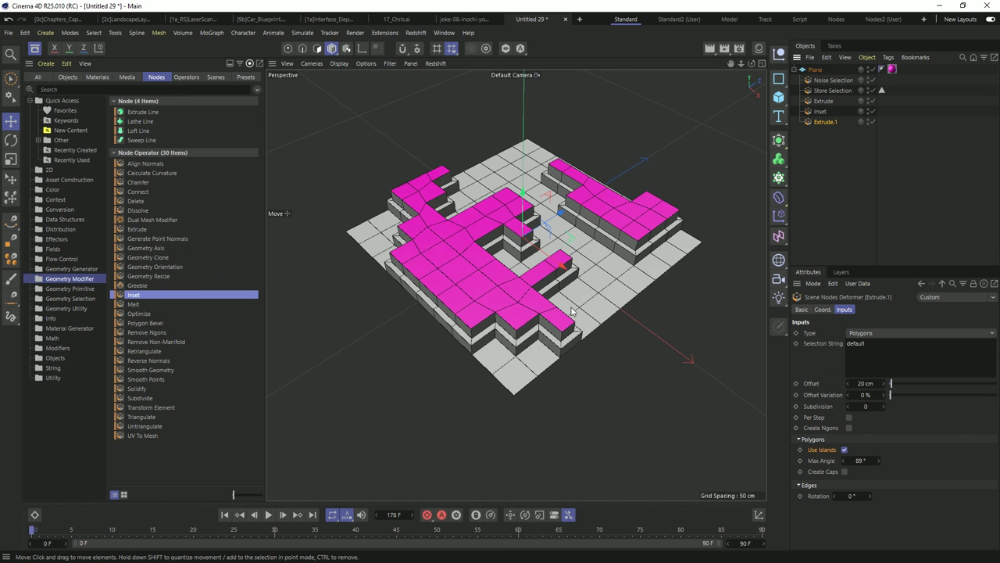
pyautogui.keyDown('alt'); pyautogui.moveTo(547, 297); pyautogui.dragTo(507, 303); pyautogui.keyUp('alt')
pyautogui.keyDown('alt'); pyautogui.moveTo(511, 250); pyautogui.dragTo(510, 251); pyautogui.keyUp('alt')
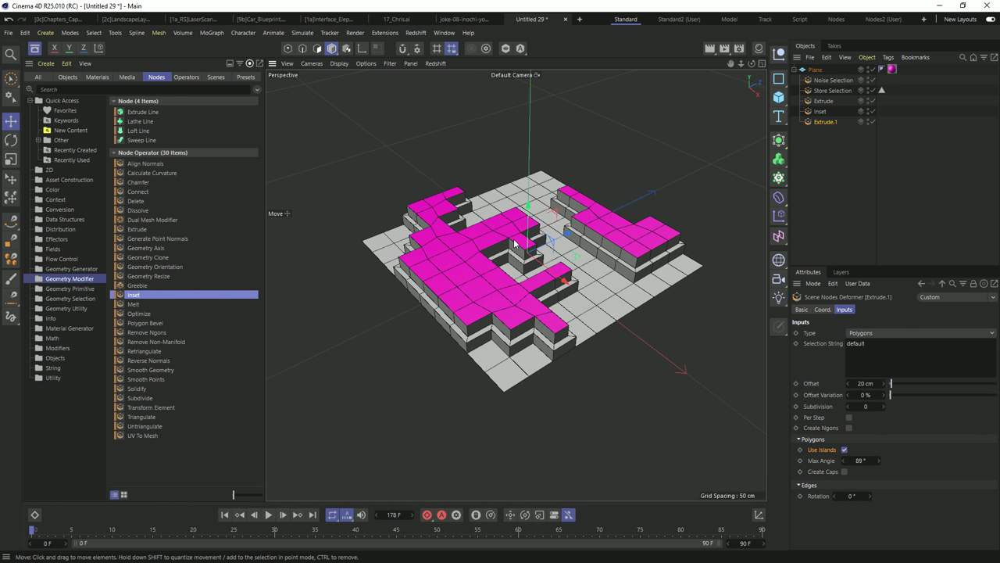
pyautogui.scroll(3, 514, 236)
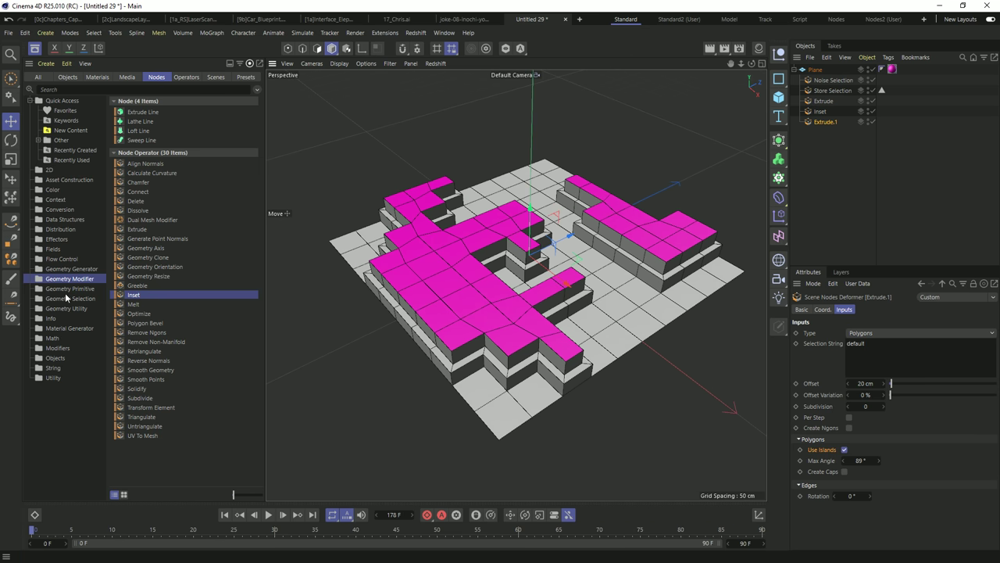
# - Add Modulo and Store Selection node operators below the second Extrude, naming the new stored selection 2
pyautogui.click(65, 297)
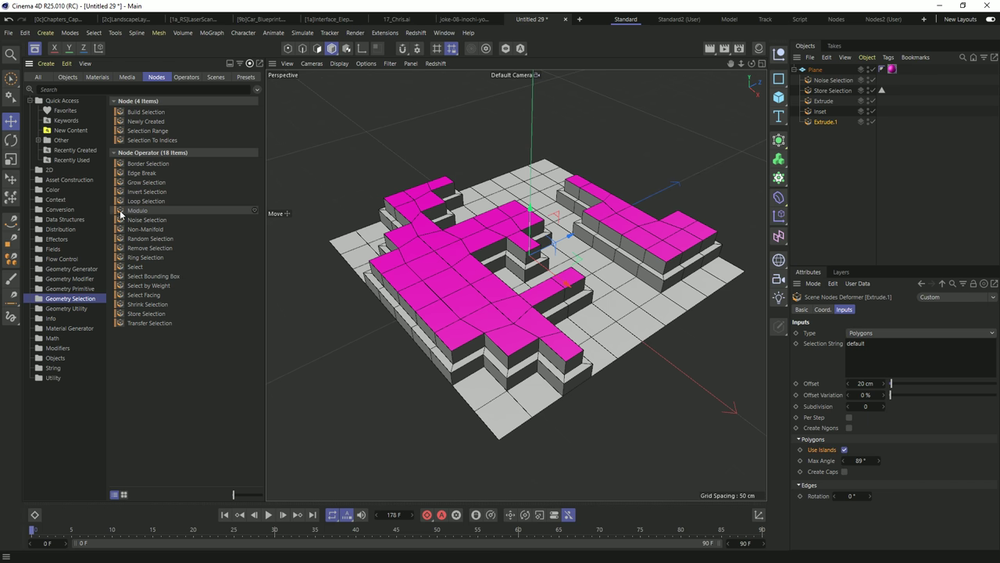
pyautogui.moveTo(140, 216); pyautogui.dragTo(842, 129)
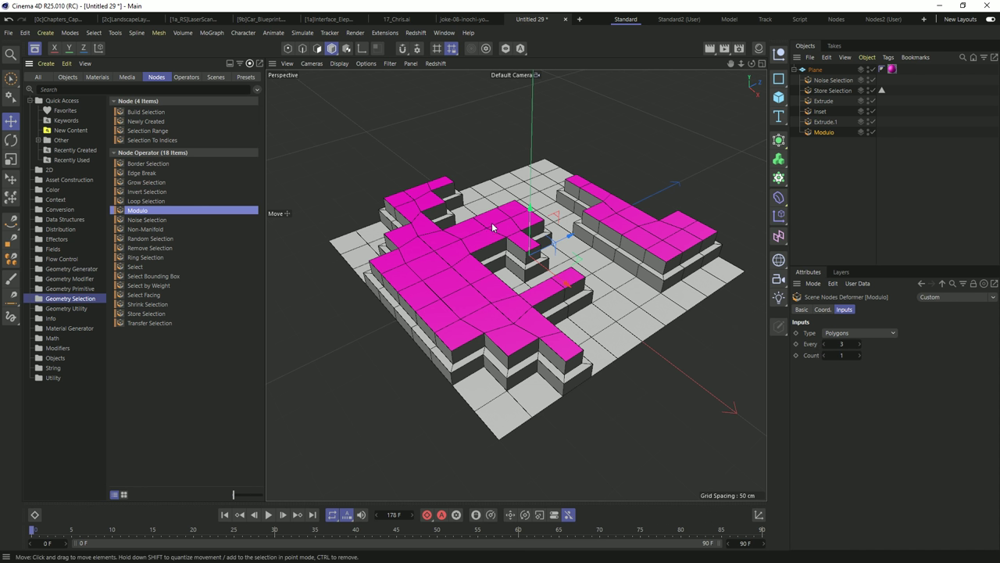
pyautogui.moveTo(146, 313); pyautogui.dragTo(843, 132)
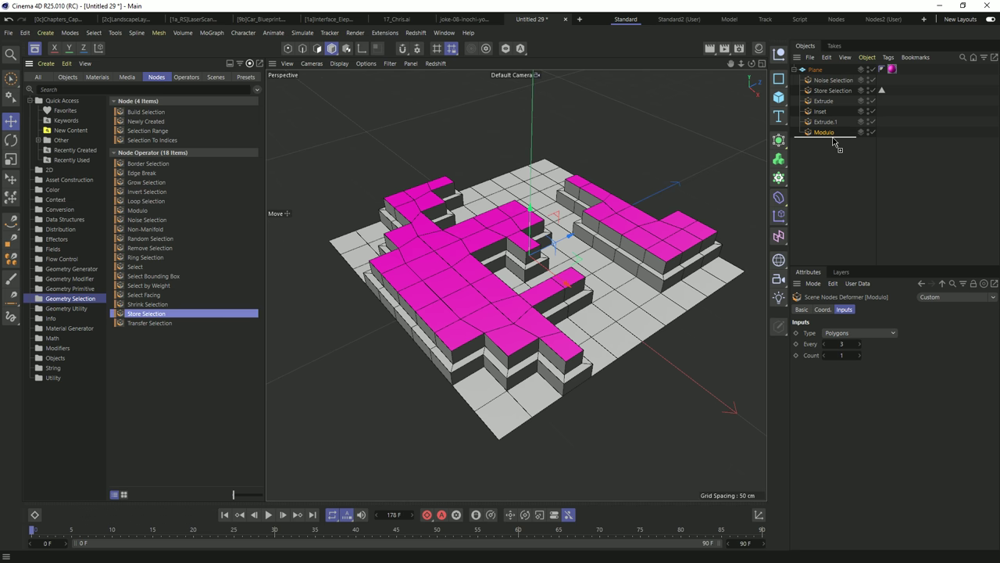
pyautogui.moveTo(833, 140); pyautogui.dragTo(836, 138)
pyautogui.click(849, 344)
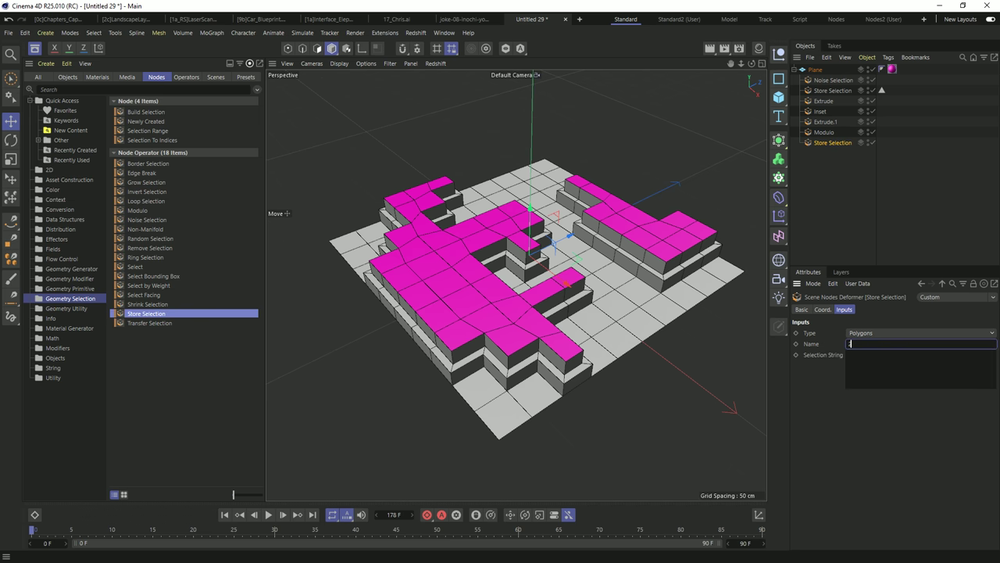
pyautogui.click(892, 69)
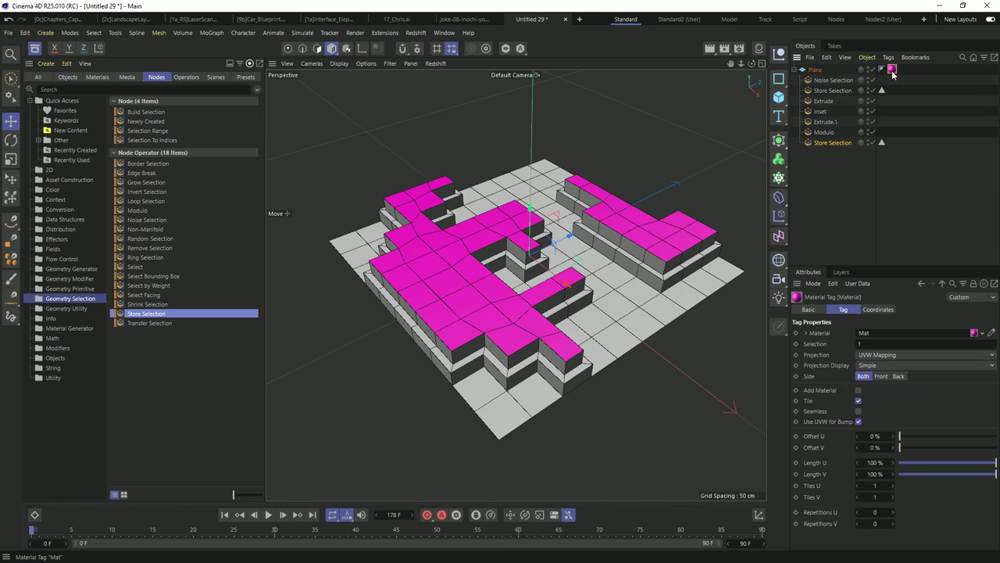
# - Restrict the Plane's material to stored selection 2 and try the Modulo with Every at 2 and 4, and Count at 2
pyautogui.moveTo(882, 143); pyautogui.dragTo(873, 352)
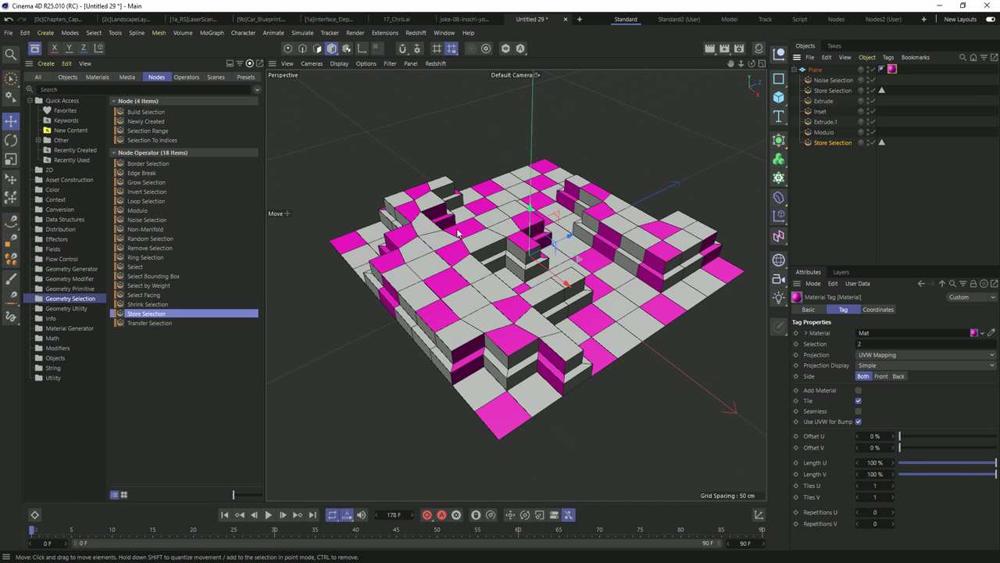
pyautogui.click(821, 132)
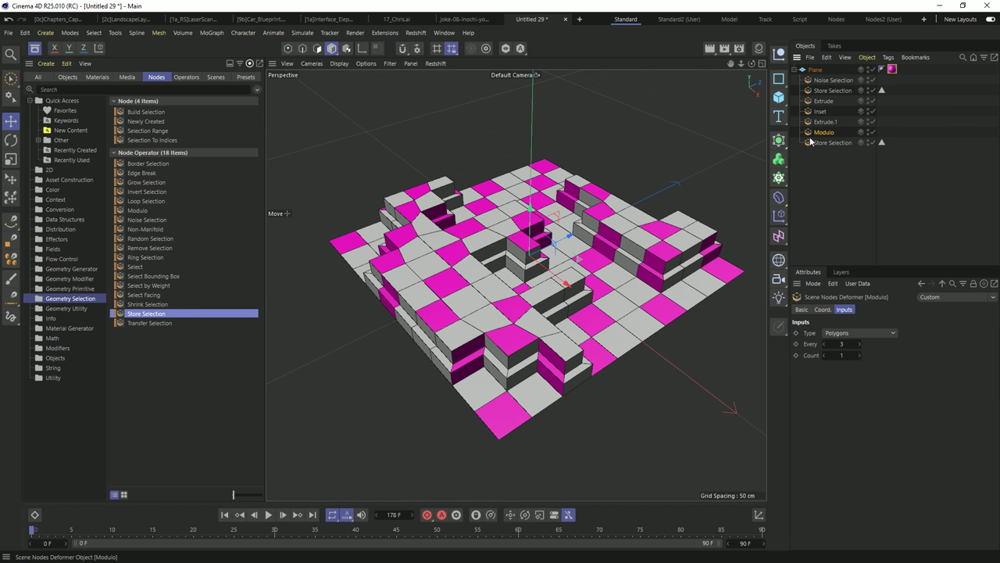
pyautogui.click(823, 344)
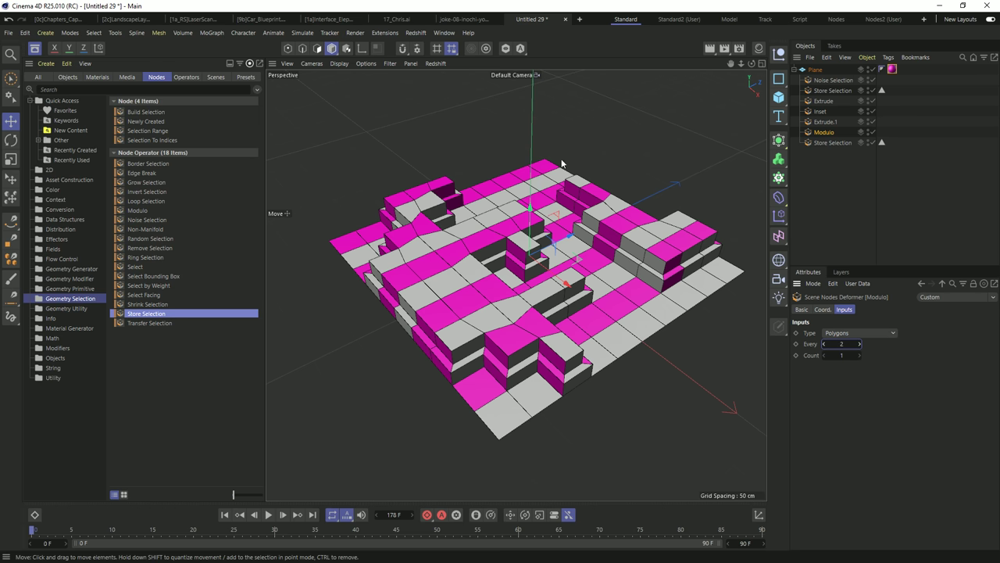
pyautogui.click(859, 345)
pyautogui.click(859, 345)
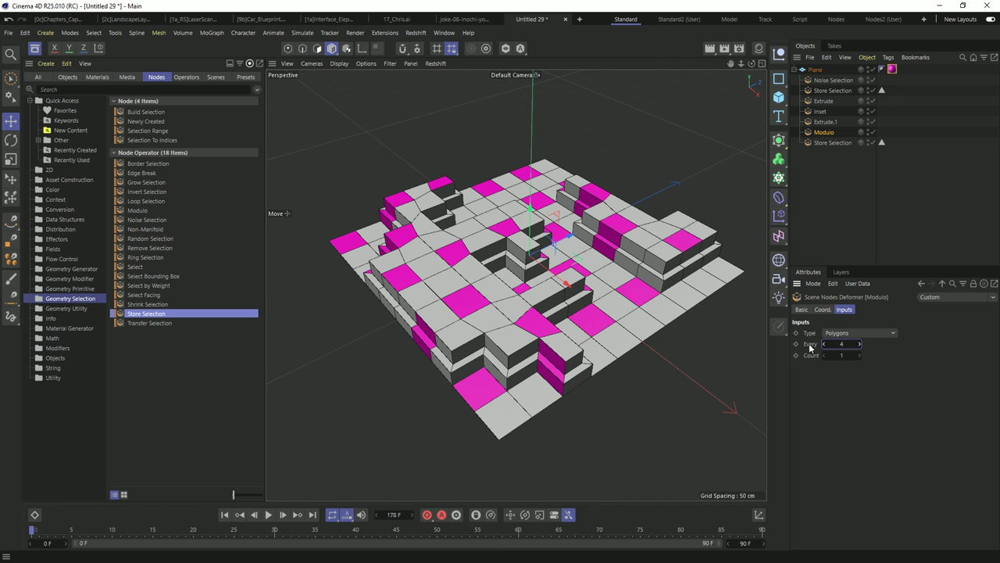
pyautogui.click(859, 356)
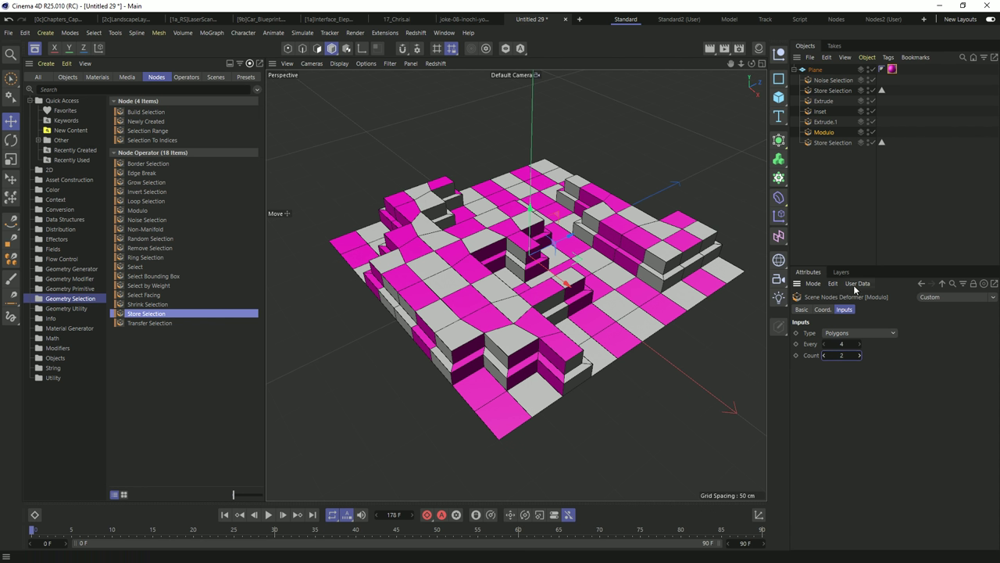
# - Set the Modulo operator's Every to 3 and Count to 1
pyautogui.click(842, 344)
pyautogui.write('3')
pyautogui.press('Tab')
pyautogui.write('1')
pyautogui.press('Return')
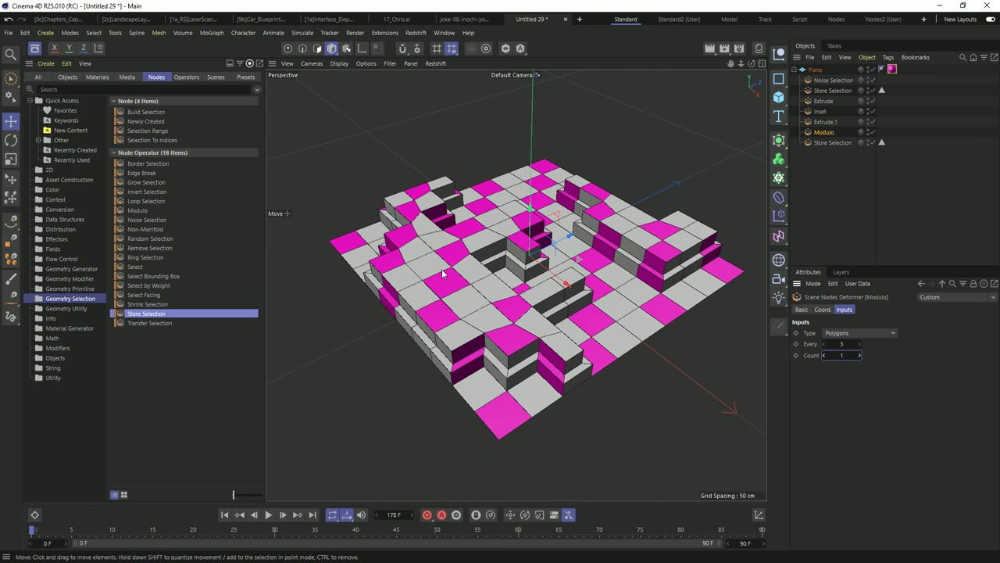
# - Try an Extrude operator below the second Store Selection and delete it again
pyautogui.click(81, 278)
pyautogui.moveTo(137, 229); pyautogui.dragTo(849, 156)
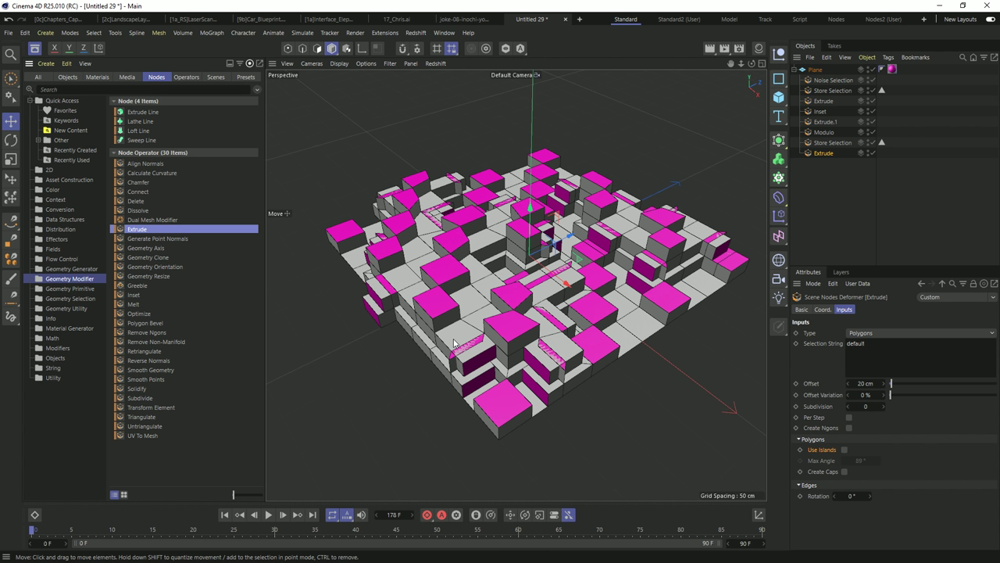
pyautogui.press('Delete')
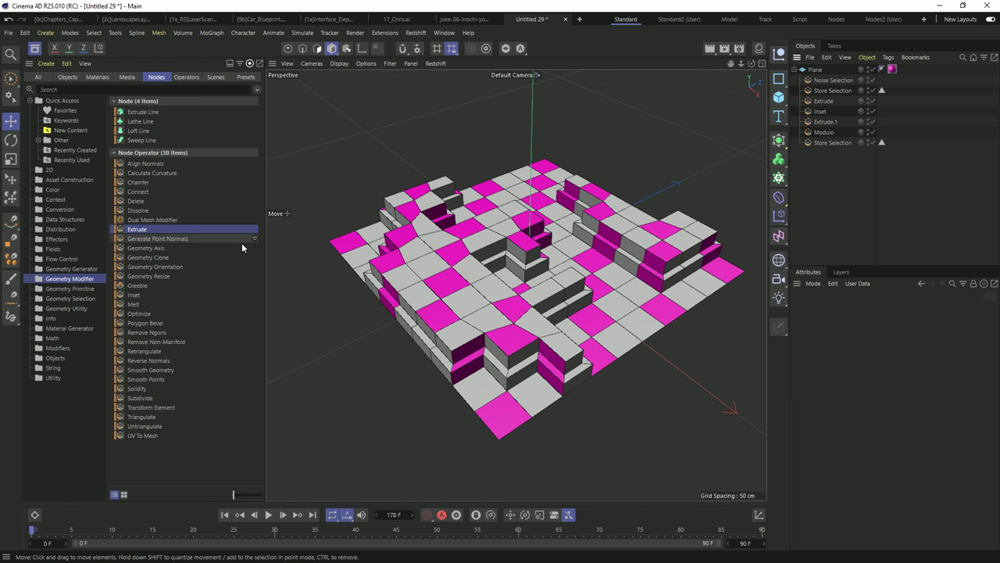
# - Add a Select node operator below the second Store Selection and enter all as its Selection String
pyautogui.click(78, 301)
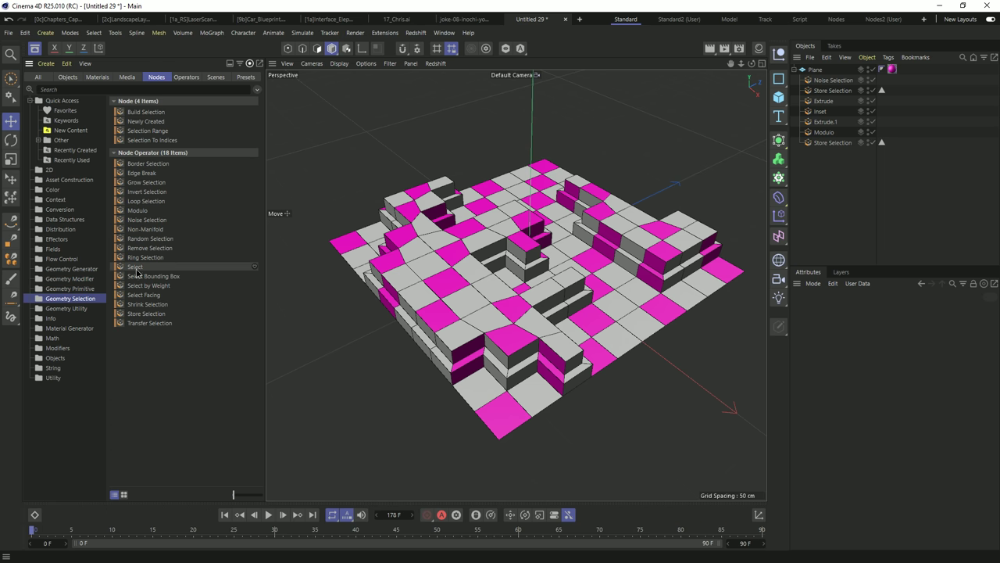
pyautogui.moveTo(135, 270); pyautogui.dragTo(833, 149)
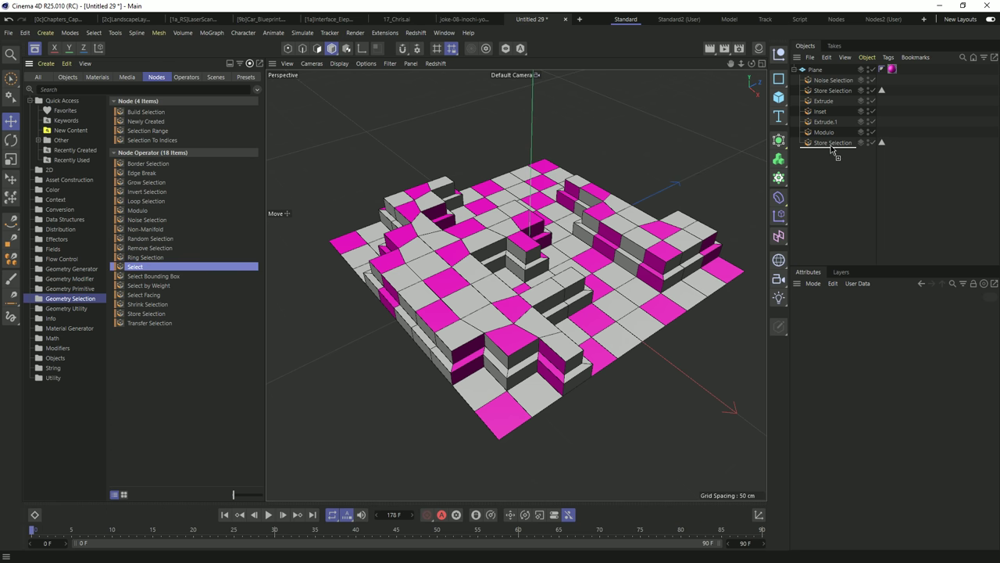
pyautogui.click(820, 153)
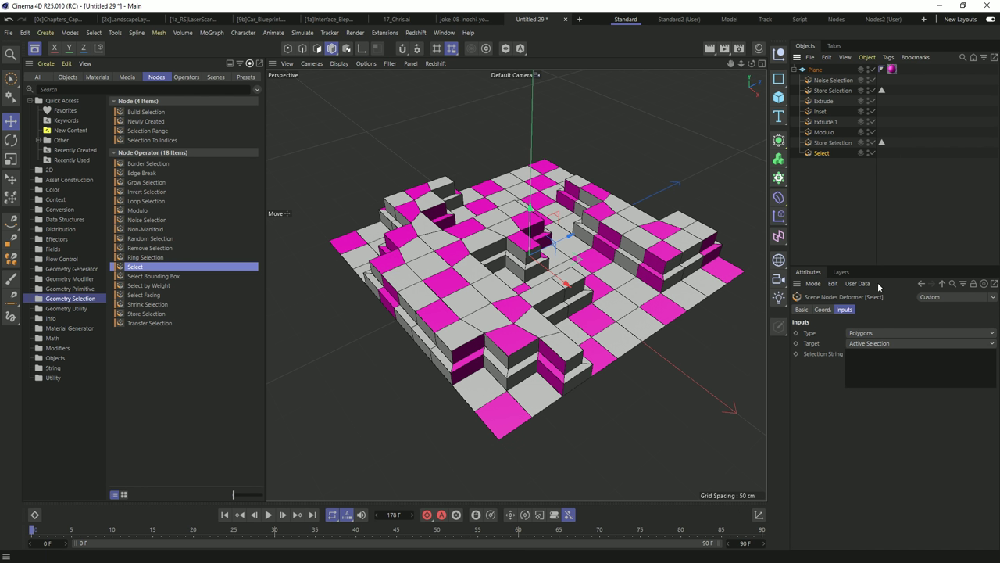
pyautogui.click(877, 354)
pyautogui.write('all')
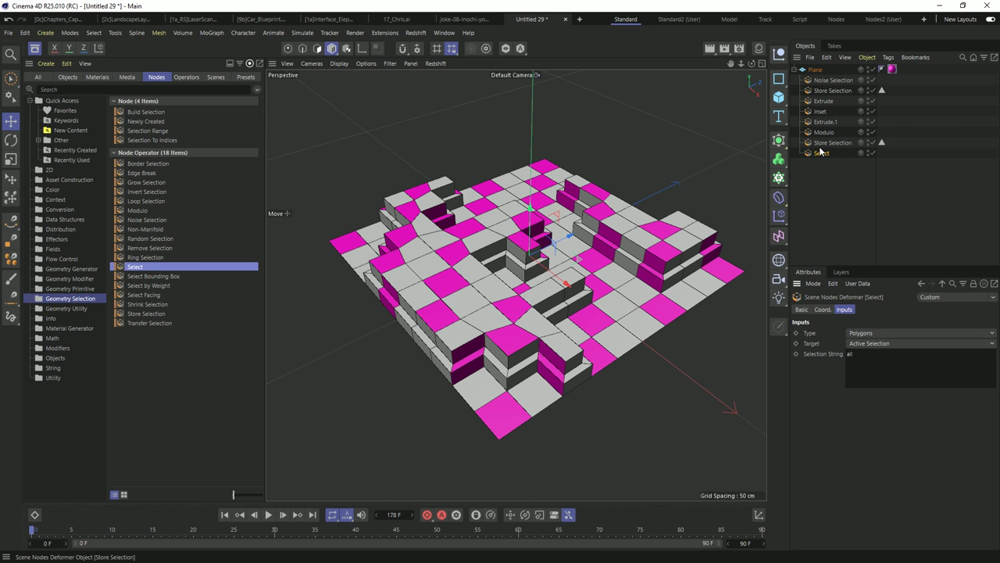
# - Add a Store Selection named 3 below Select and assign that stored selection to the Plane's material tag
pyautogui.moveTo(149, 313); pyautogui.dragTo(833, 160)
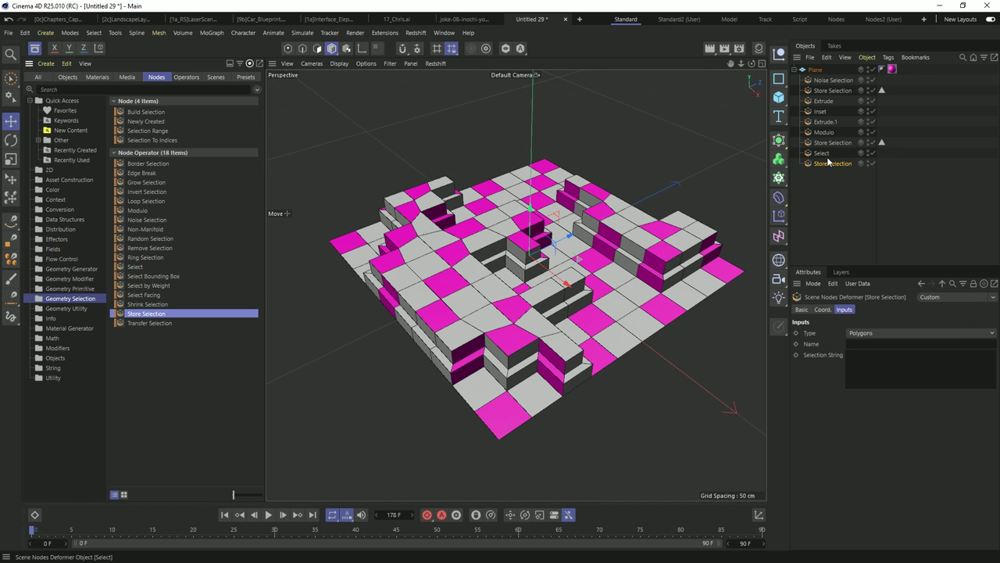
pyautogui.click(893, 69)
pyautogui.click(891, 68)
pyautogui.moveTo(881, 162); pyautogui.dragTo(886, 345)
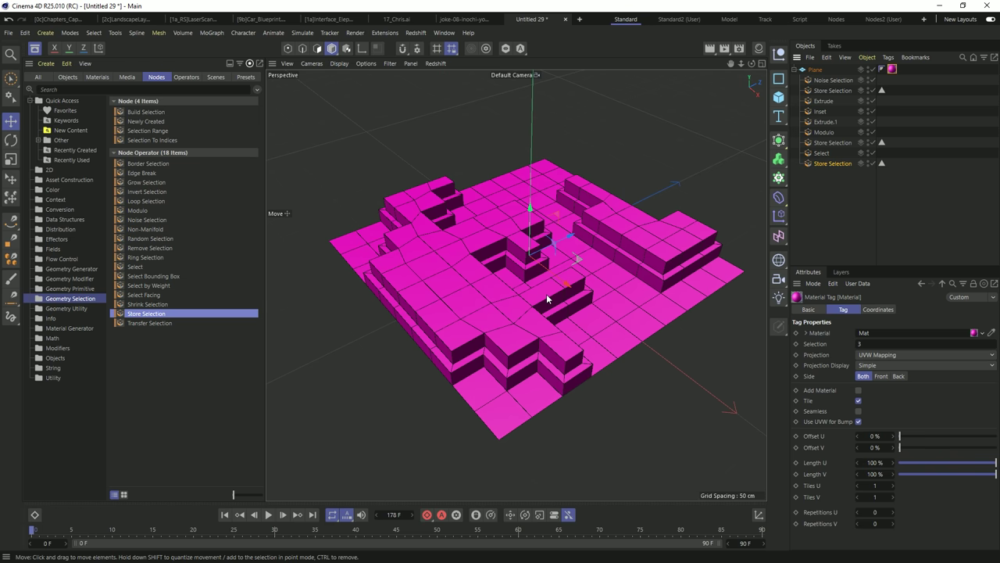
# - Try even and odd as the Selection String of the Select operator
pyautogui.click(821, 153)
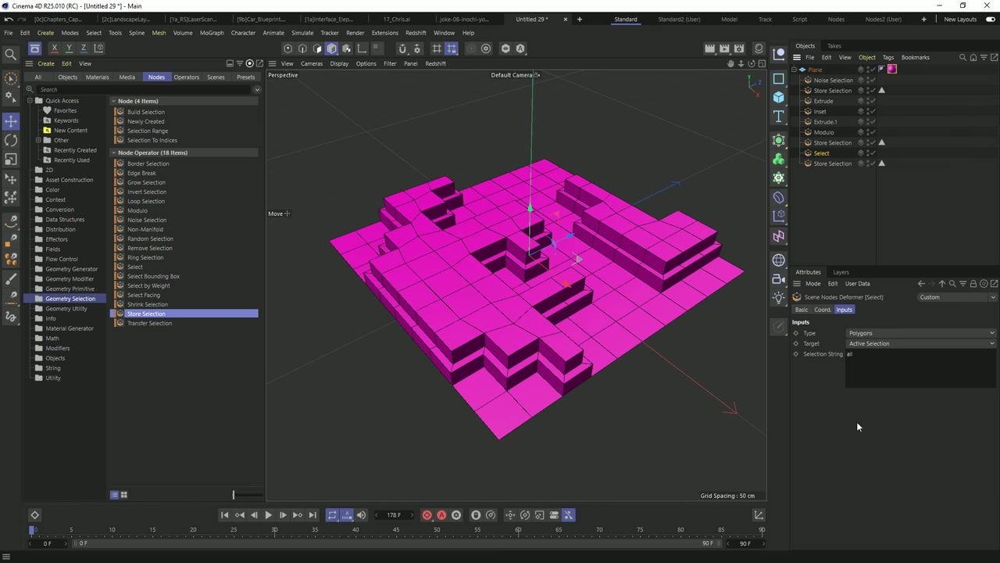
pyautogui.doubleClick(850, 354)
pyautogui.write('ever')
pyautogui.click(865, 403)
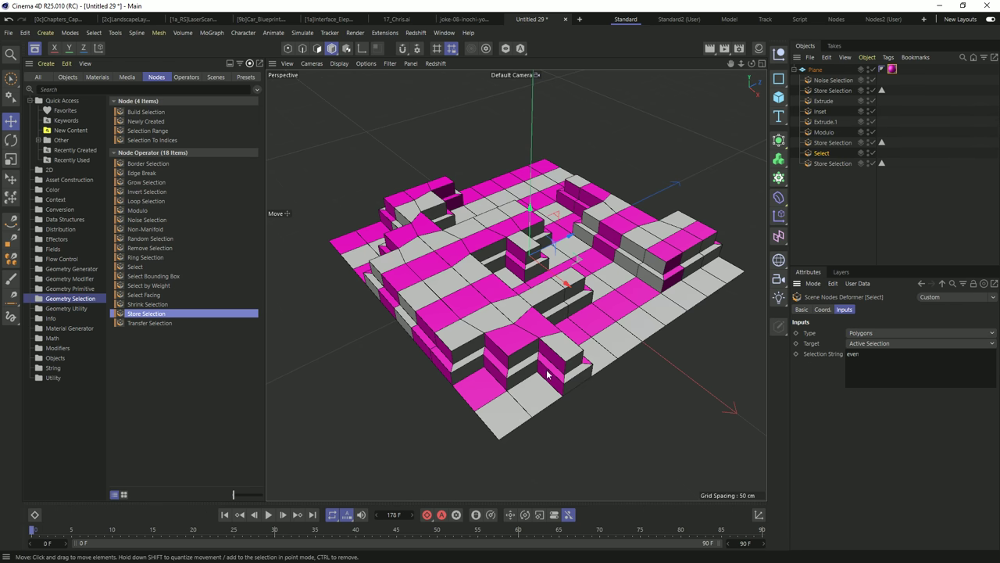
pyautogui.doubleClick(852, 354)
pyautogui.write('odd')
pyautogui.click(879, 466)
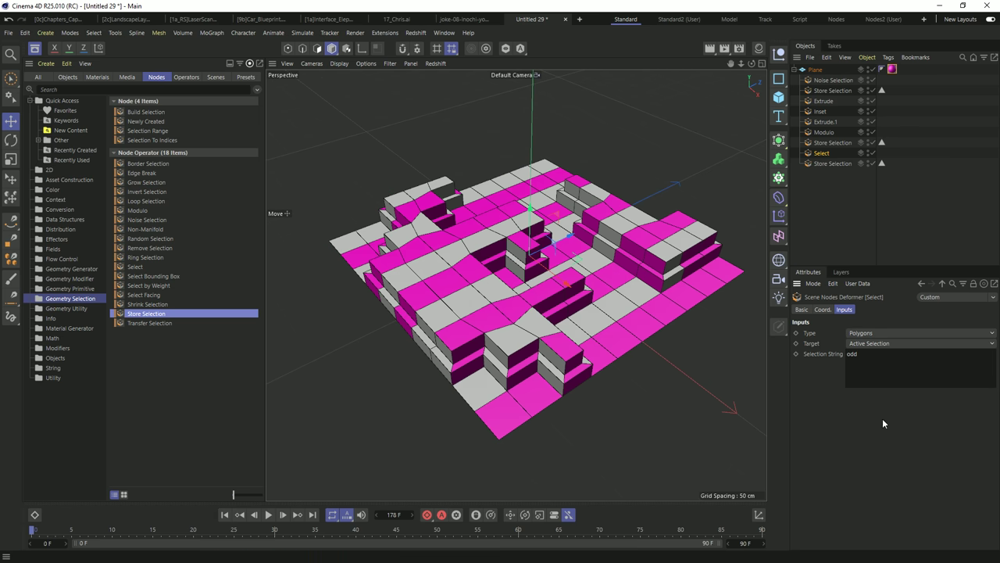
# - Set the Select operator's Selection String to the individual polygon indices 1,2,11
pyautogui.doubleClick(845, 354)
pyautogui.write('1,2,11')
pyautogui.click(897, 444)
pyautogui.keyDown('alt'); pyautogui.moveTo(390, 264); pyautogui.dragTo(730, 346); pyautogui.keyUp('alt')
pyautogui.press('Return')
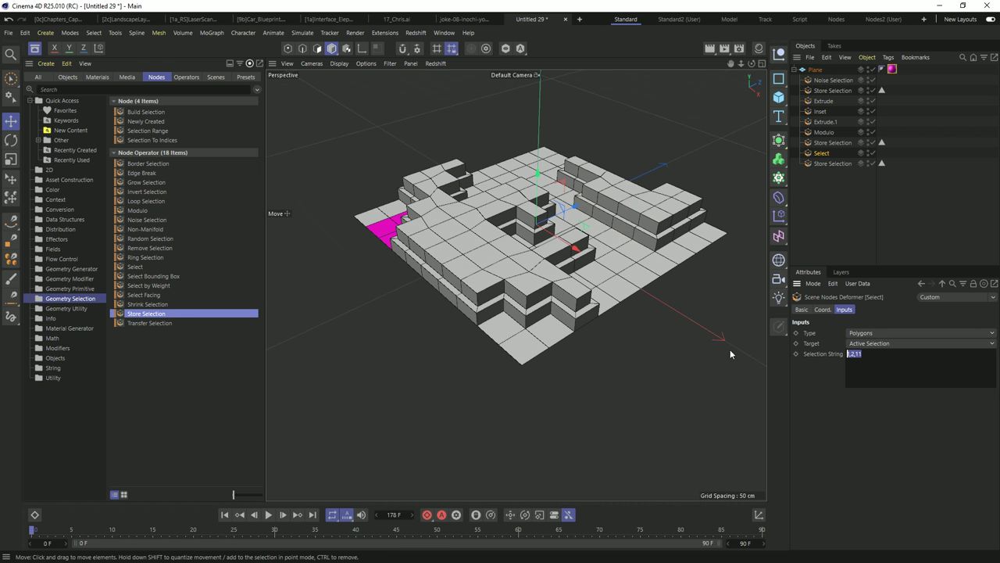
# - Change the Select operator's Selection String to the range 12-33 and extend it to 12-33,44-77
pyautogui.write('12-33')
pyautogui.press('Return')
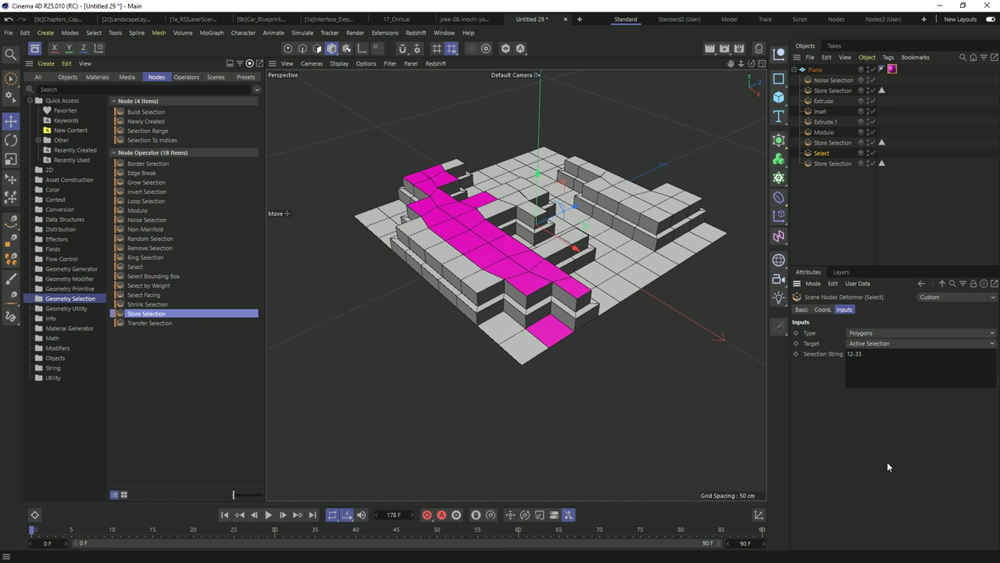
pyautogui.keyDown('alt'); pyautogui.moveTo(671, 336); pyautogui.dragTo(564, 272); pyautogui.keyUp('alt')
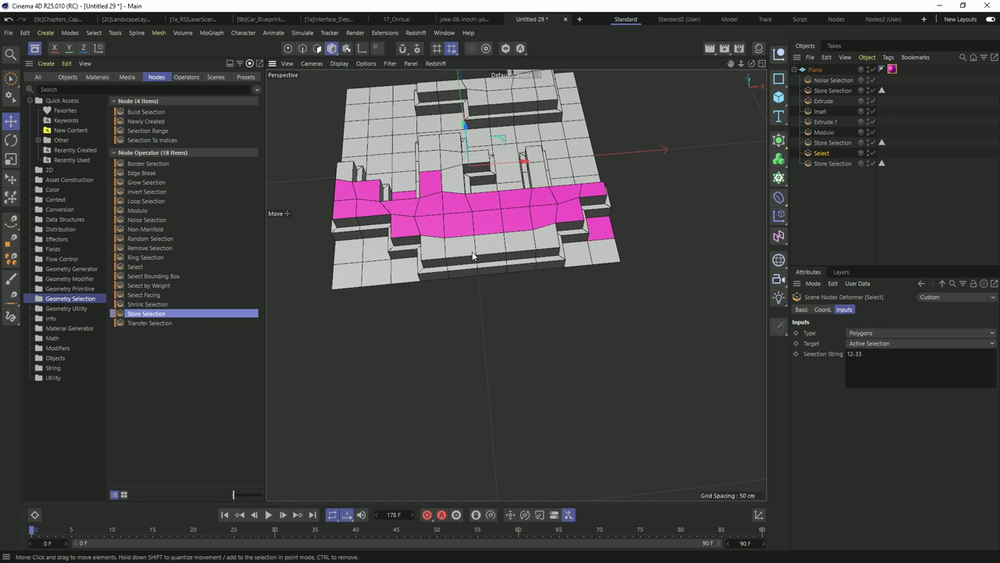
pyautogui.click(909, 363)
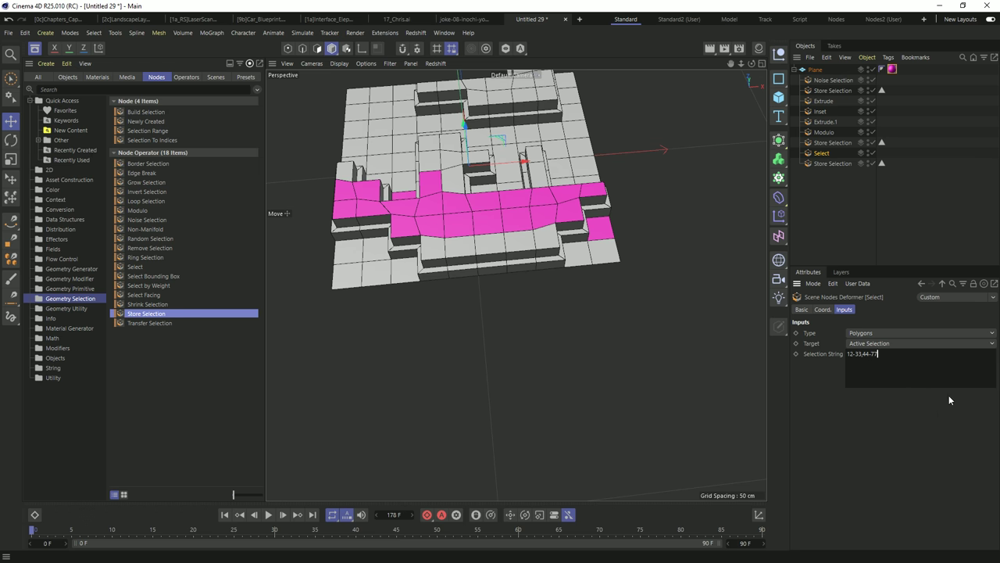
pyautogui.press('Return')
pyautogui.keyDown('alt'); pyautogui.moveTo(500, 234); pyautogui.dragTo(407, 157); pyautogui.keyUp('alt')
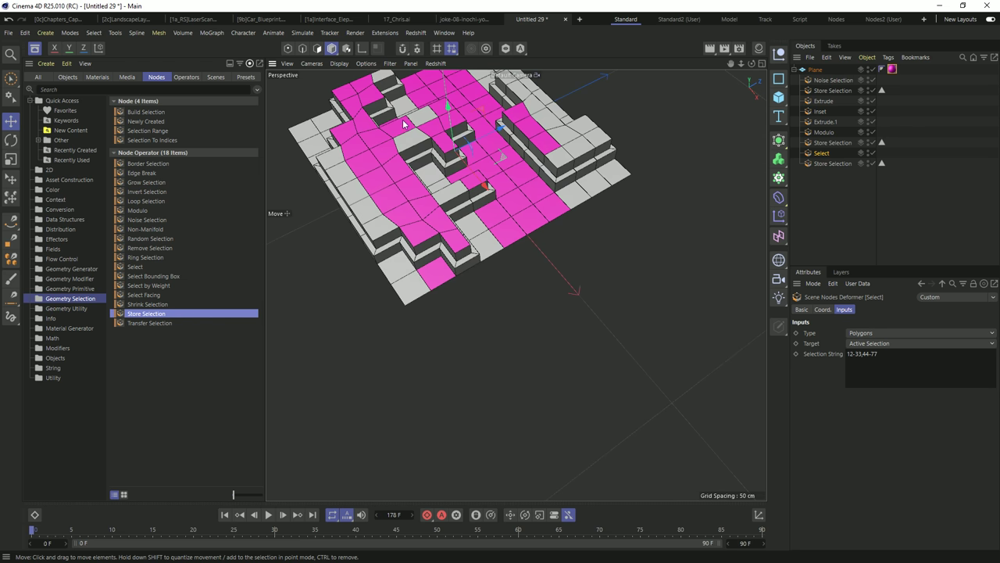
pyautogui.keyDown('alt'); pyautogui.moveTo(407, 157); pyautogui.dragTo(502, 242); pyautogui.keyUp('alt')
pyautogui.scroll(3, 502, 243)
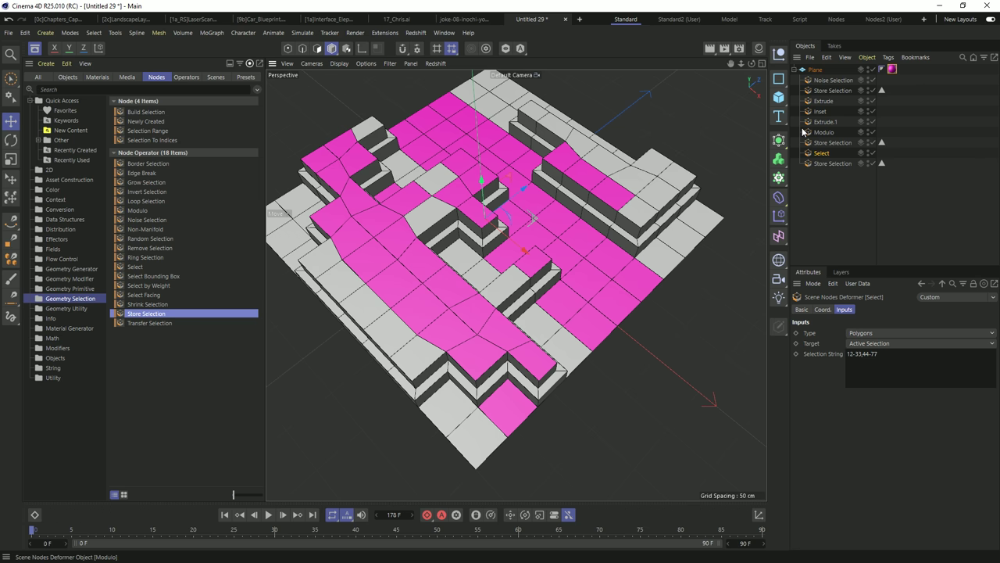
# - Combine the two earlier stored selections by setting the Select operator's Selection String to "1" and "2"
pyautogui.click(833, 144)
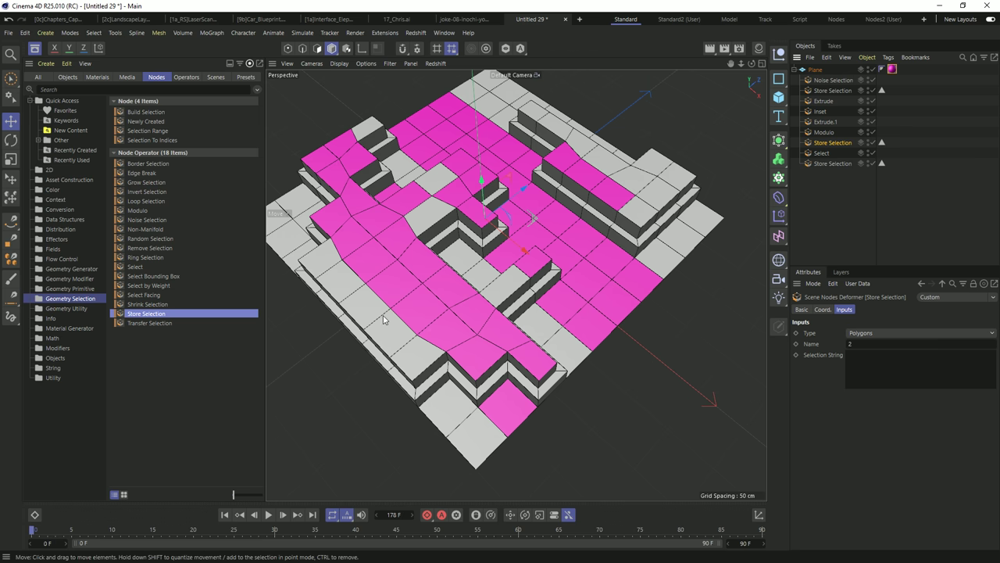
pyautogui.click(823, 153)
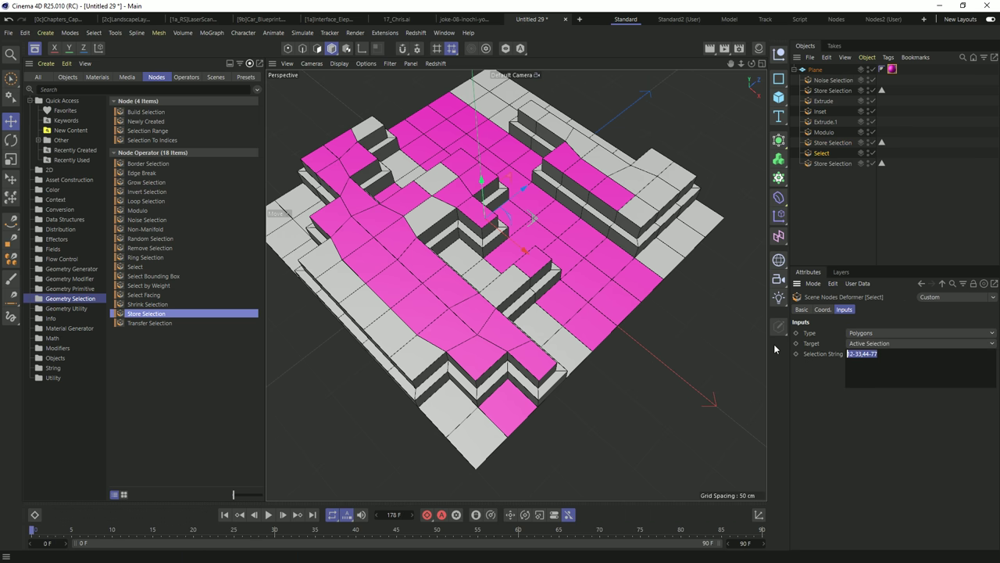
pyautogui.write('"1" and "2"')
pyautogui.click(894, 426)
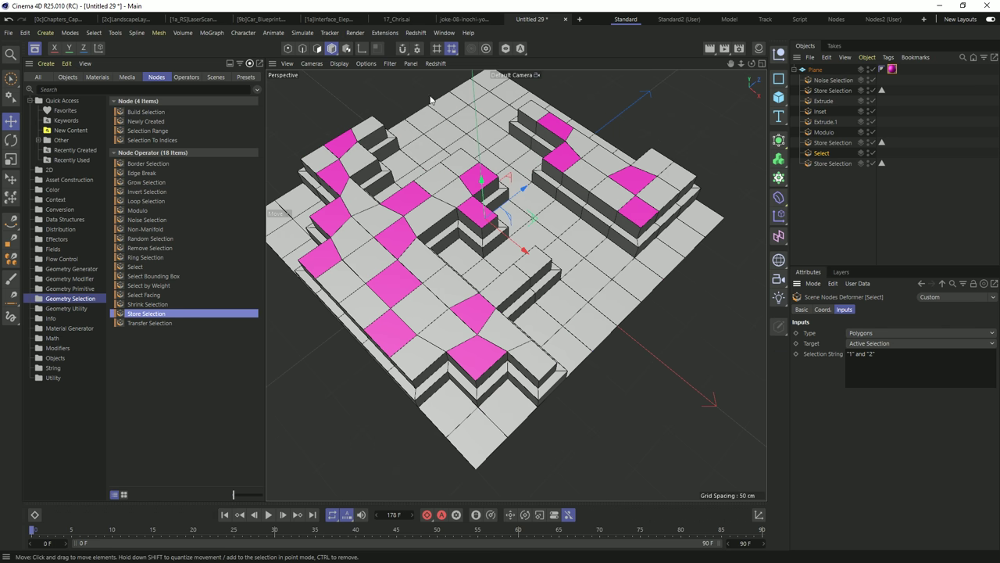
pyautogui.keyDown('alt'); pyautogui.moveTo(505, 318); pyautogui.dragTo(465, 221); pyautogui.keyUp('alt')
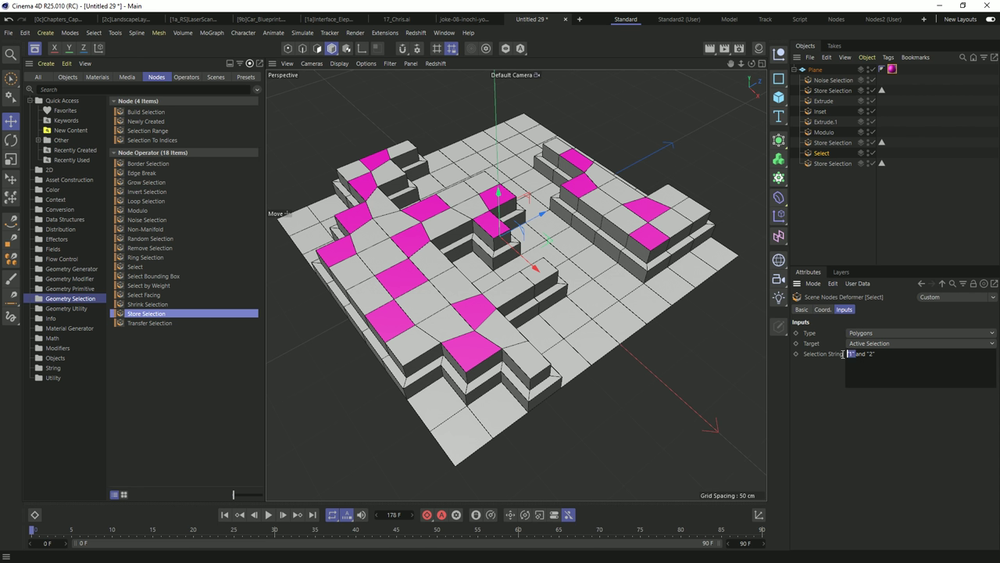
# - Try the or operator between "1" and "2" in the Selection String, and change it back to and
pyautogui.moveTo(848, 354); pyautogui.dragTo(855, 355)
pyautogui.doubleClick(860, 354)
pyautogui.write('or')
pyautogui.click(875, 428)
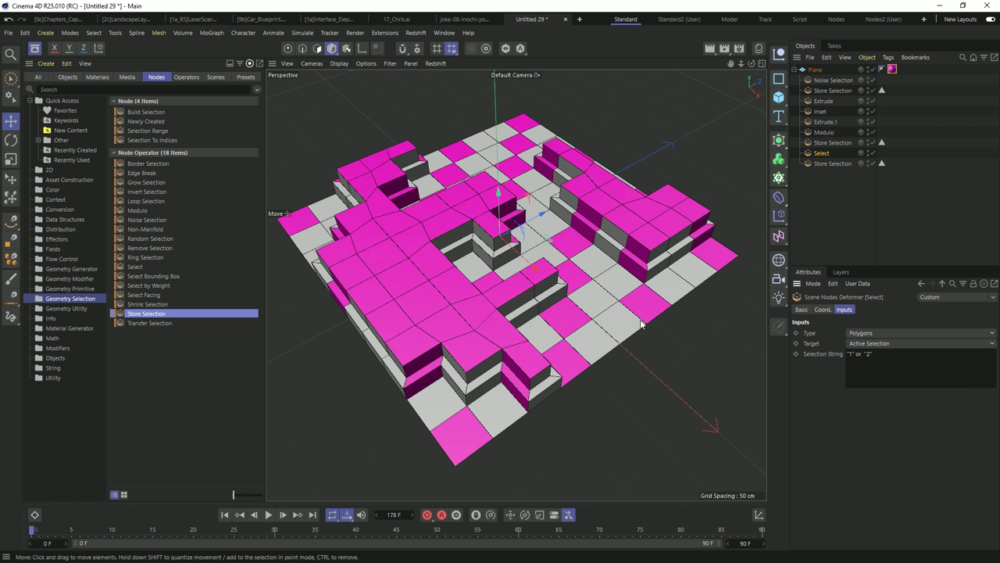
pyautogui.doubleClick(859, 355)
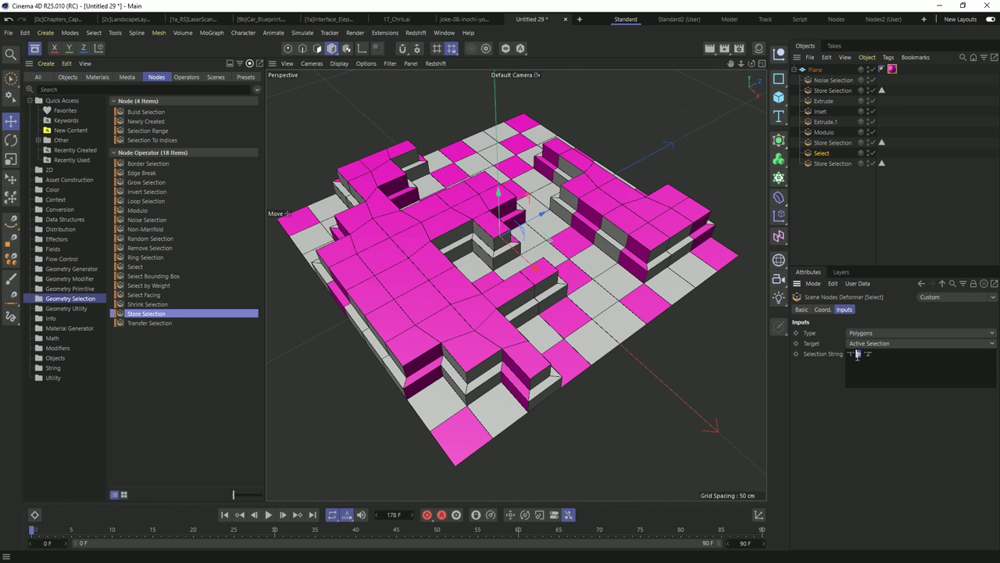
pyautogui.write('and')
pyautogui.press('Return')
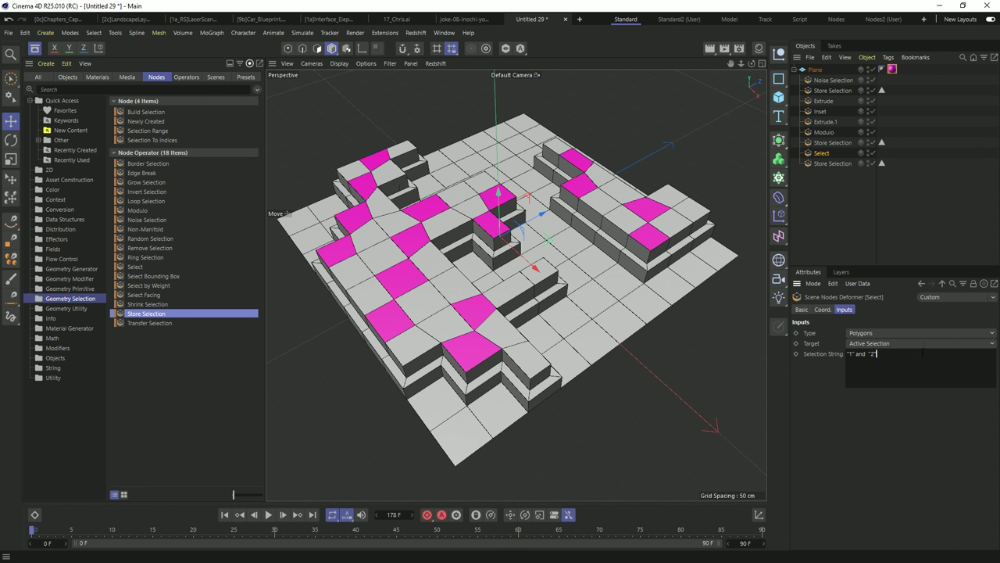
# - Append and odd to the Select operator's Selection String, and change that added condition to or odd
pyautogui.write('and odd')
pyautogui.press('Return')
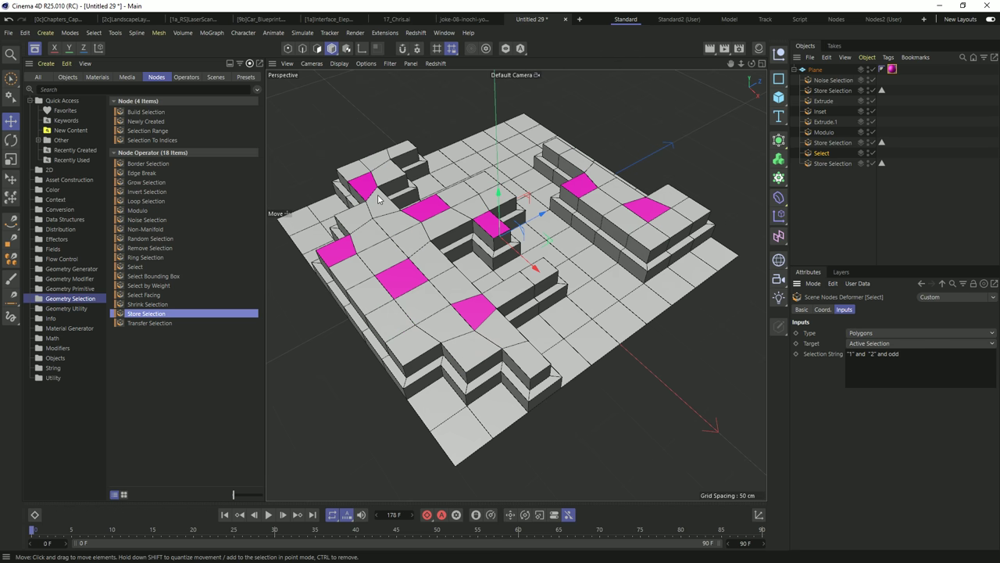
pyautogui.doubleClick(882, 353)
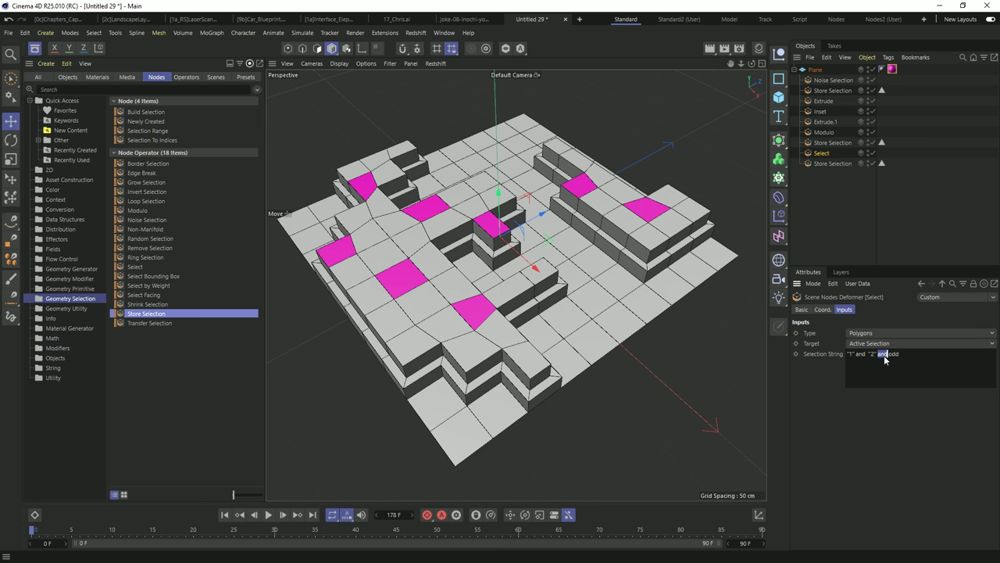
pyautogui.press('BackSpace')
pyautogui.press('Return')
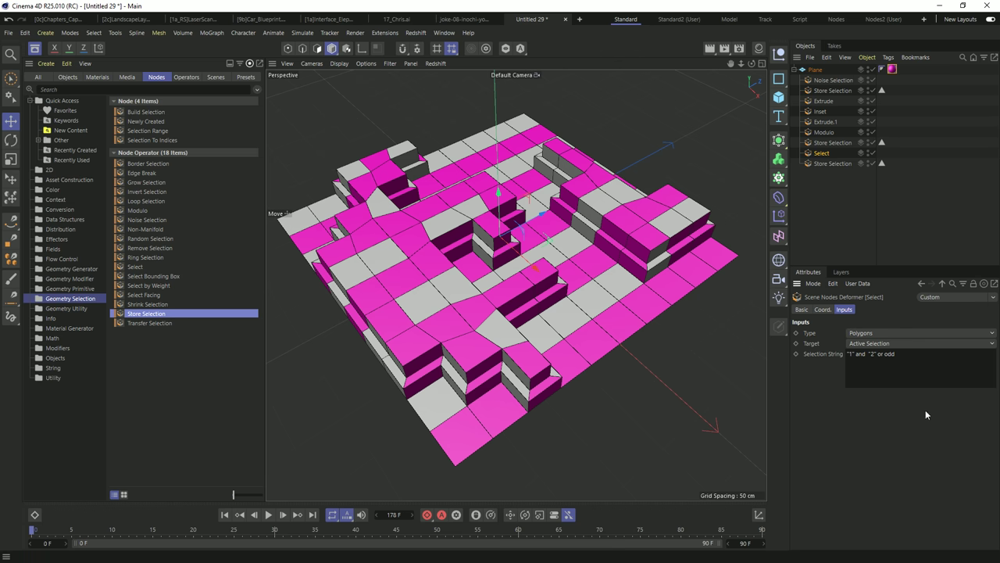
# - Remove the added odd condition so the Selection String reads "1" and "2"
pyautogui.moveTo(909, 356); pyautogui.dragTo(884, 358)
pyautogui.write('"2"')
pyautogui.click(933, 441)
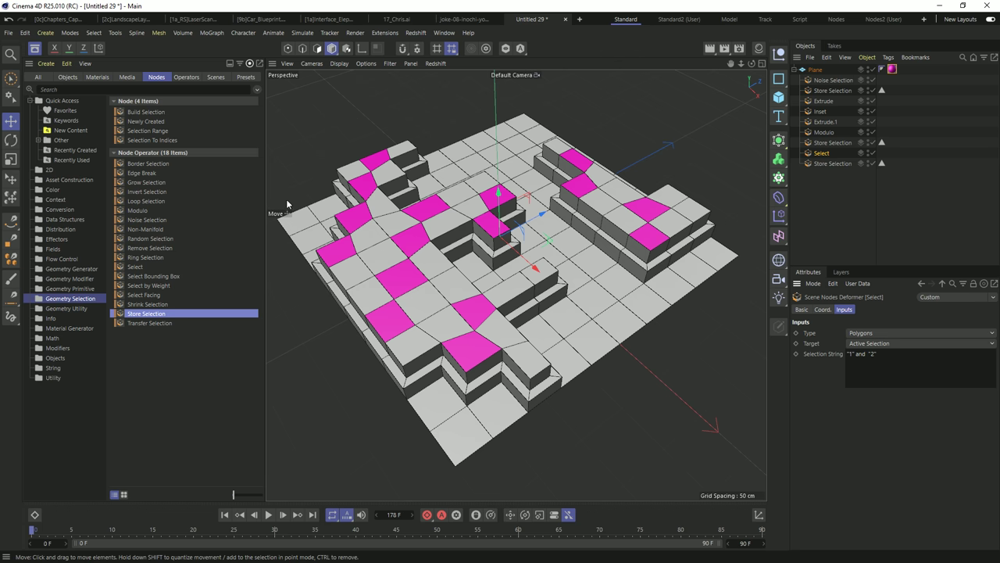
# - Add an Extrude operator at the end of the Plane's operator stack and enable its Use Islands option
pyautogui.click(86, 279)
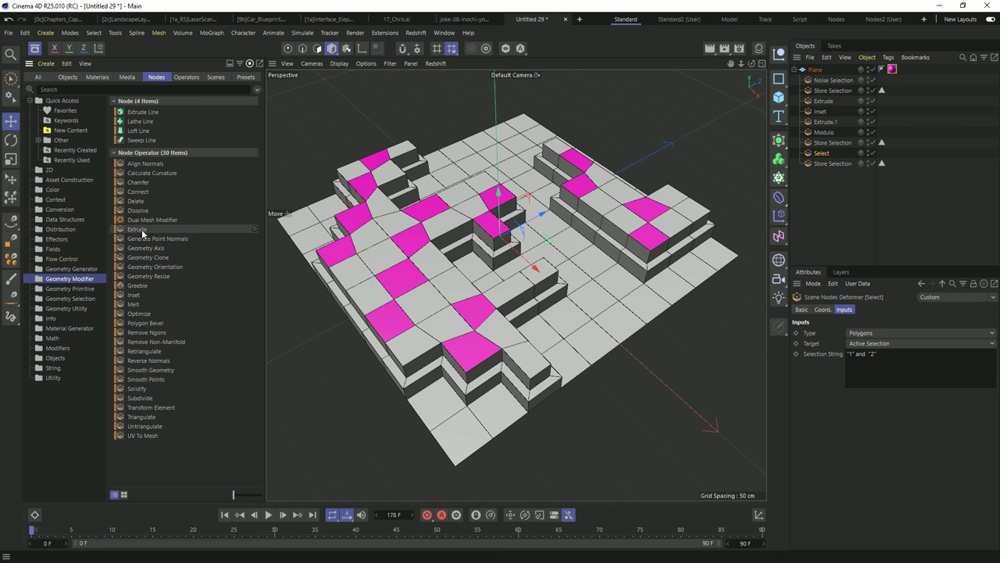
pyautogui.moveTo(148, 229); pyautogui.dragTo(849, 171)
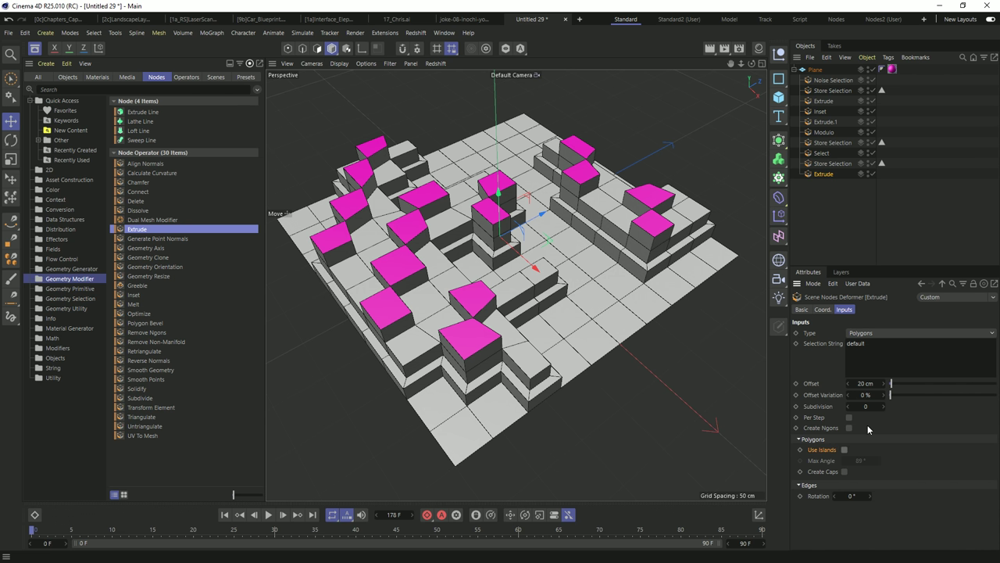
pyautogui.click(844, 449)
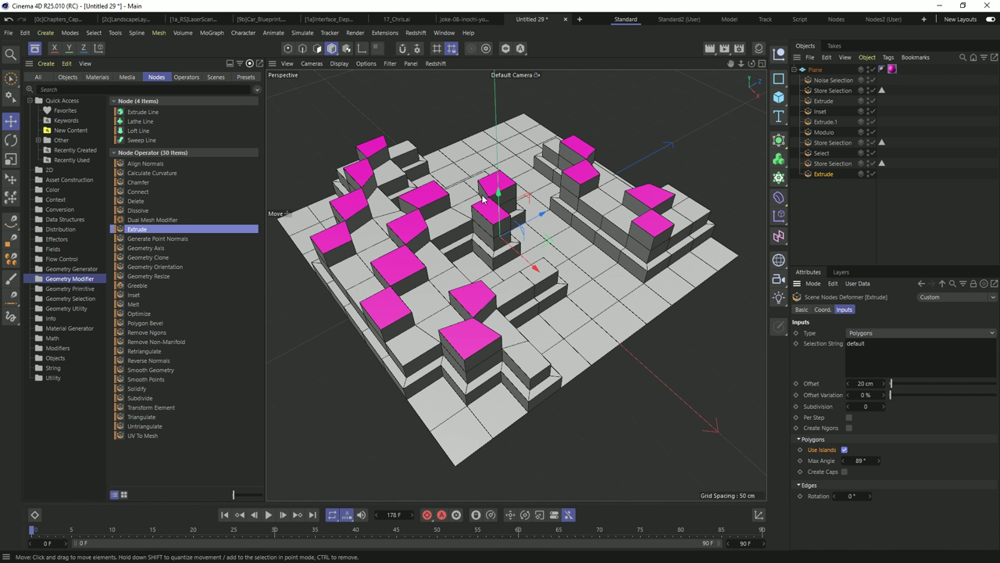
# - Set the new Extrude operator's Offset to 118 cm, Offset Variation to 88 % and Subdivision to 4
pyautogui.moveTo(896, 385); pyautogui.dragTo(899, 385)
pyautogui.moveTo(890, 395); pyautogui.dragTo(983, 396)
pyautogui.moveTo(883, 406); pyautogui.dragTo(885, 400)
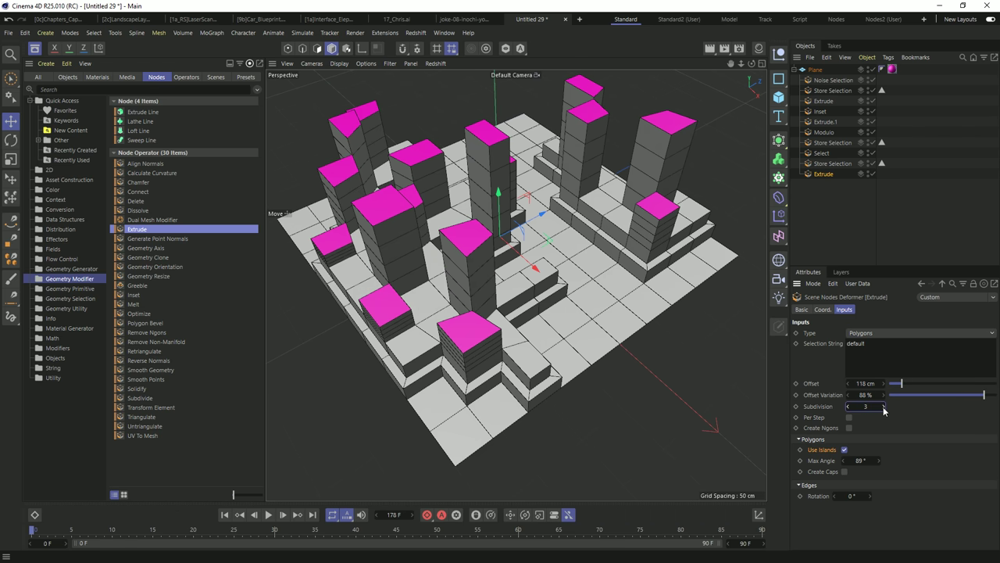
pyautogui.keyDown('alt'); pyautogui.moveTo(438, 258); pyautogui.dragTo(528, 237); pyautogui.keyUp('alt')
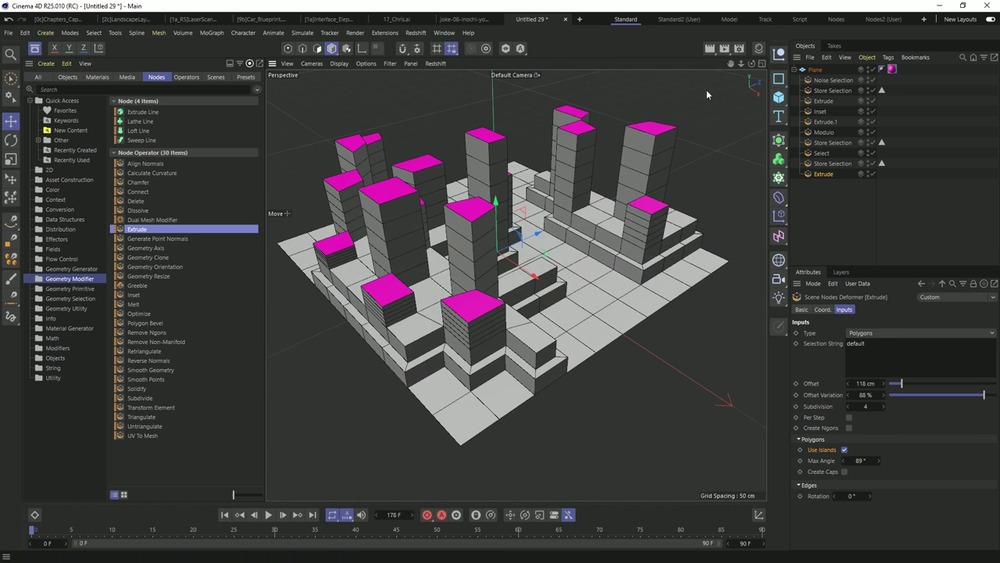
# - Add a Smoothing deformer as the last child of the Plane, below the final Extrude
pyautogui.click(779, 200)
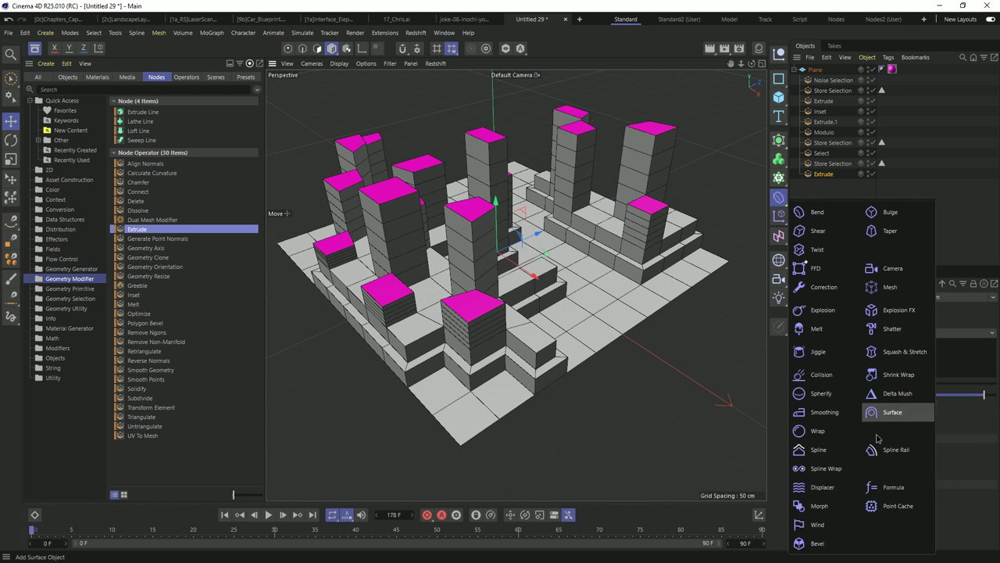
pyautogui.click(819, 412)
pyautogui.moveTo(820, 75); pyautogui.dragTo(829, 189)
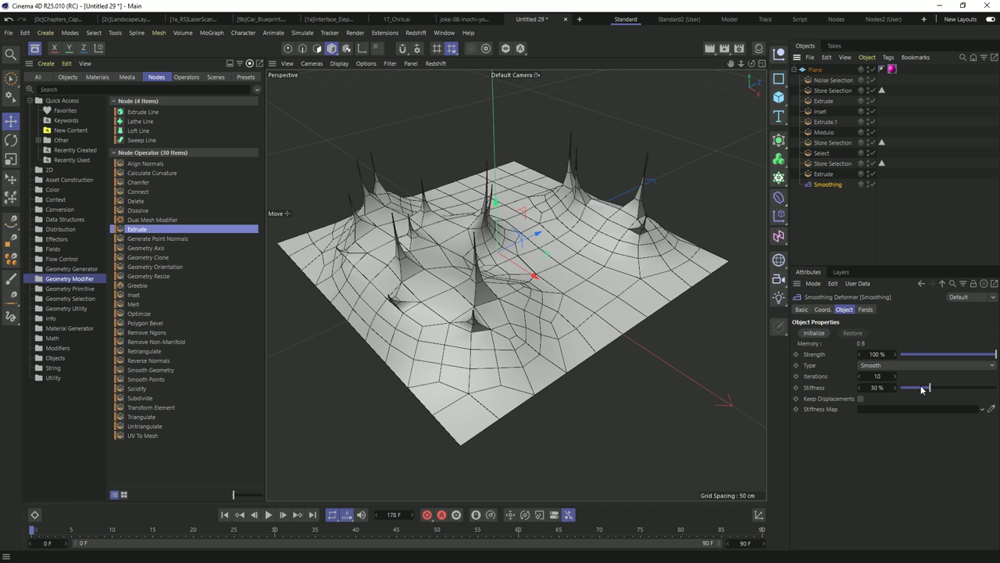
# - Set the Smoothing deformer's Stiffness to 0 % and its Iterations to 1
pyautogui.moveTo(922, 389); pyautogui.dragTo(900, 389)
pyautogui.click(860, 377)
pyautogui.click(860, 377)
pyautogui.click(860, 377)
pyautogui.click(860, 377)
pyautogui.click(860, 377)
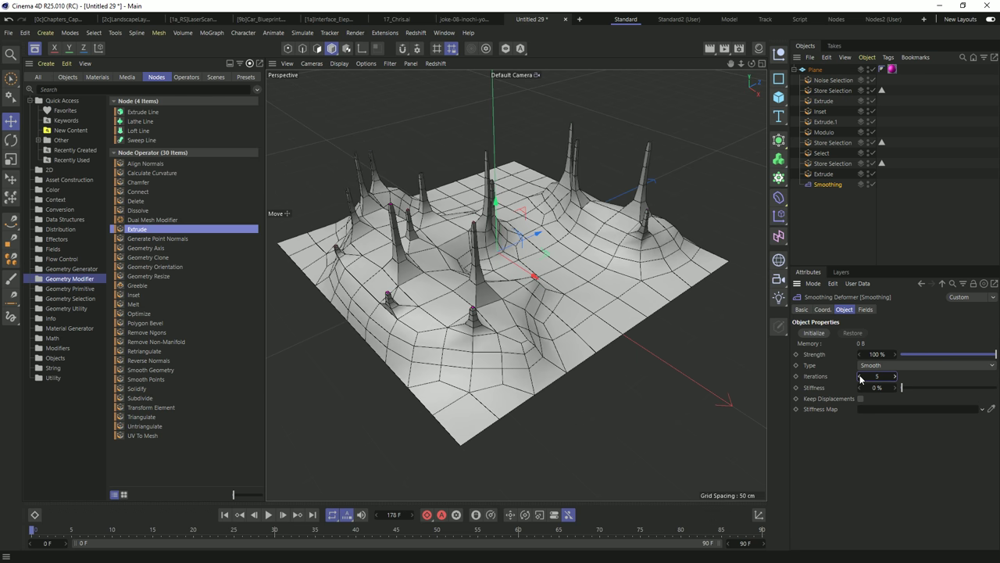
pyautogui.click(860, 376)
pyautogui.click(860, 376)
pyautogui.click(860, 377)
pyautogui.click(861, 377)
pyautogui.keyDown('alt'); pyautogui.moveTo(508, 297); pyautogui.dragTo(582, 271); pyautogui.keyUp('alt')
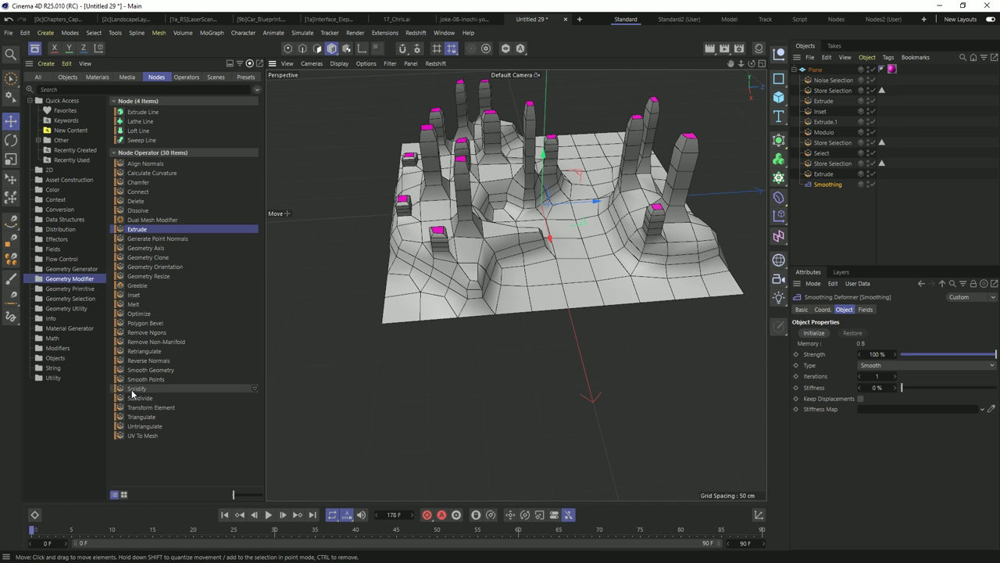
# - Add a Select operator from the Geometry Selection nodes below the Smoothing deformer under the Plane
pyautogui.moveTo(132, 390); pyautogui.dragTo(836, 196)
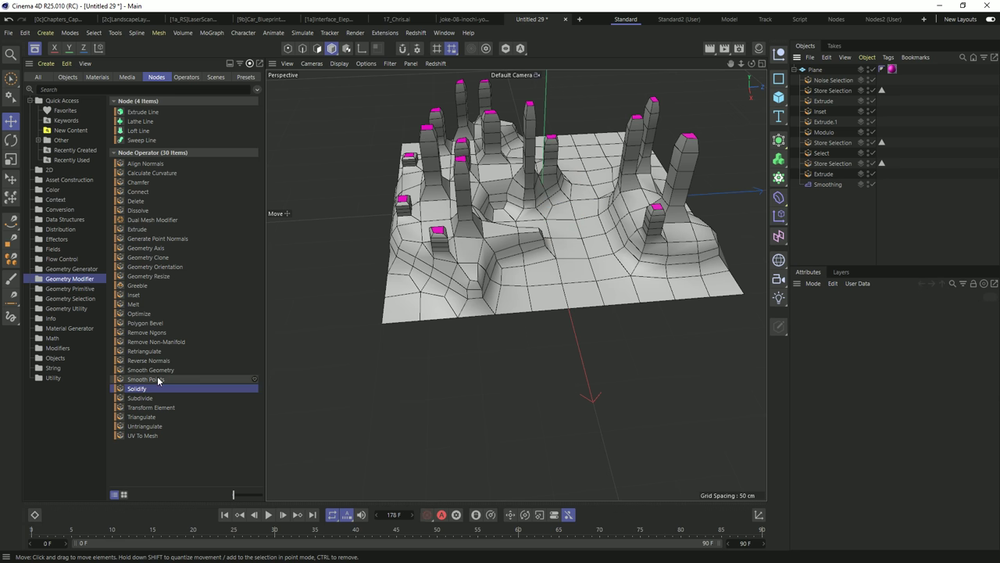
pyautogui.keyDown('alt'); pyautogui.moveTo(500, 234); pyautogui.dragTo(443, 247); pyautogui.keyUp('alt')
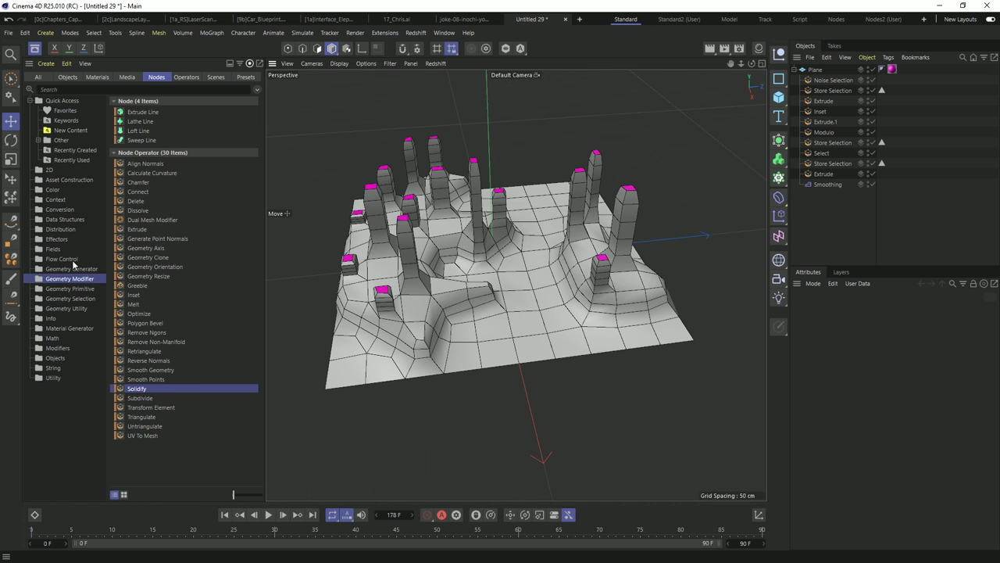
pyautogui.click(76, 299)
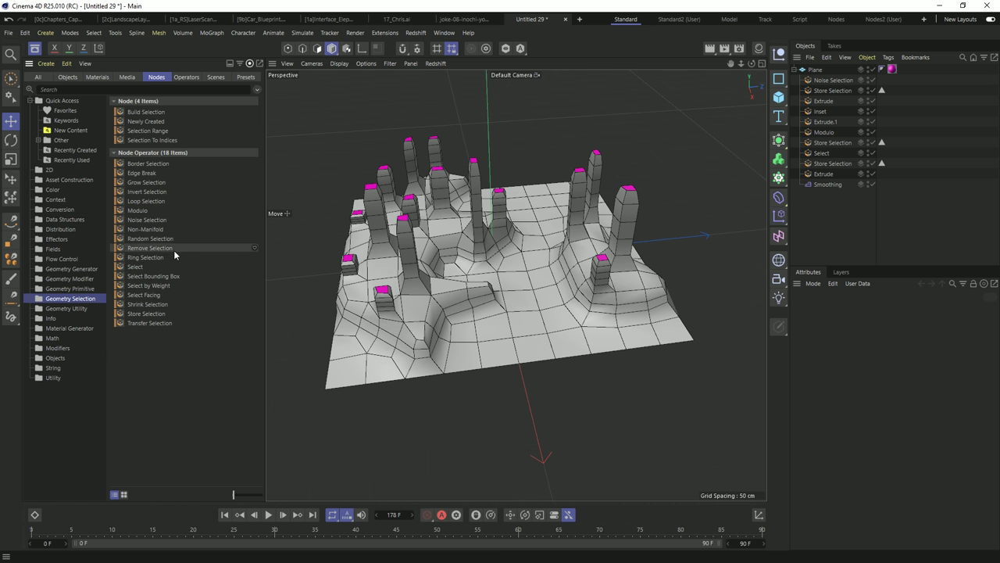
pyautogui.moveTo(145, 270); pyautogui.dragTo(851, 192)
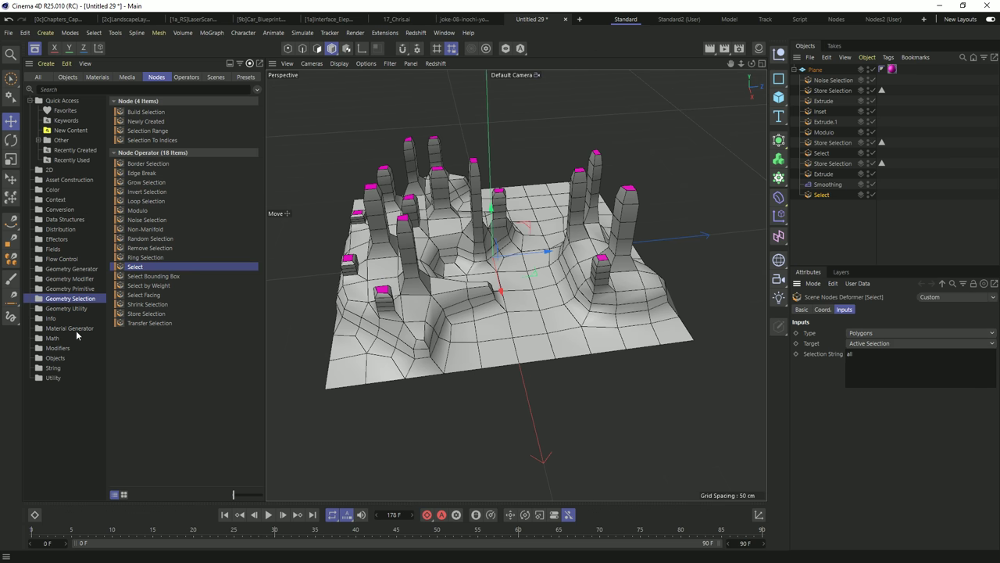
# - Add a Solidify operator from the Geometry Modifier nodes below the last Select under the Plane
pyautogui.click(85, 279)
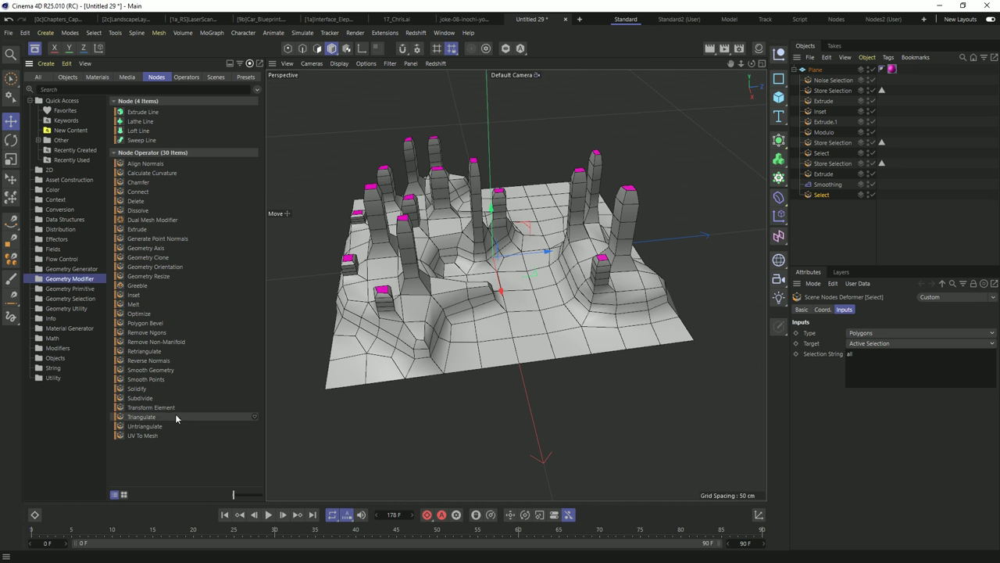
pyautogui.moveTo(144, 390); pyautogui.dragTo(823, 211)
pyautogui.click(824, 208)
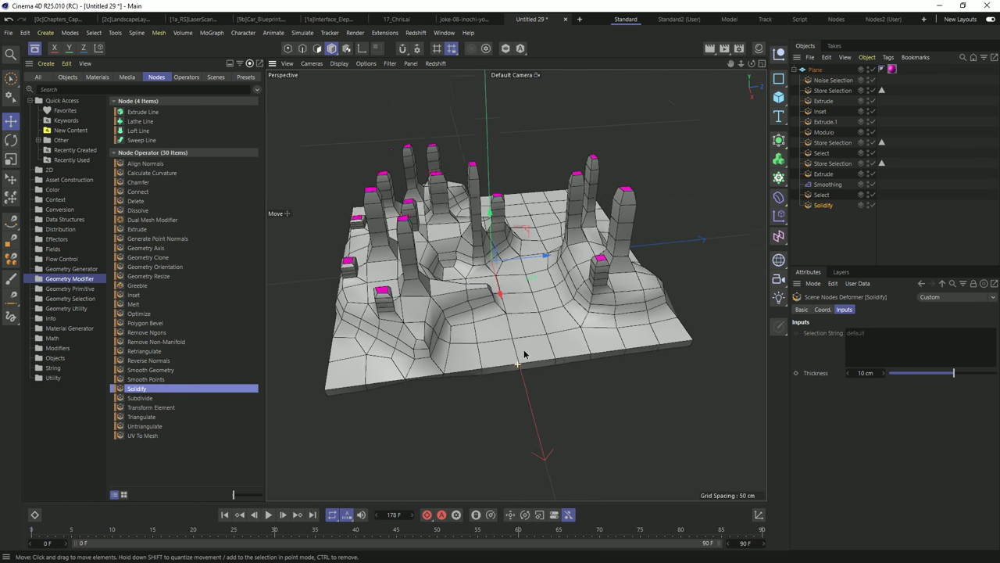
# - Set the Solidify operator's Thickness to -10 cm
pyautogui.scroll(5, 554, 317)
pyautogui.scroll(-5, 548, 350)
pyautogui.keyDown('alt'); pyautogui.moveTo(548, 350); pyautogui.dragTo(563, 330); pyautogui.keyUp('alt')
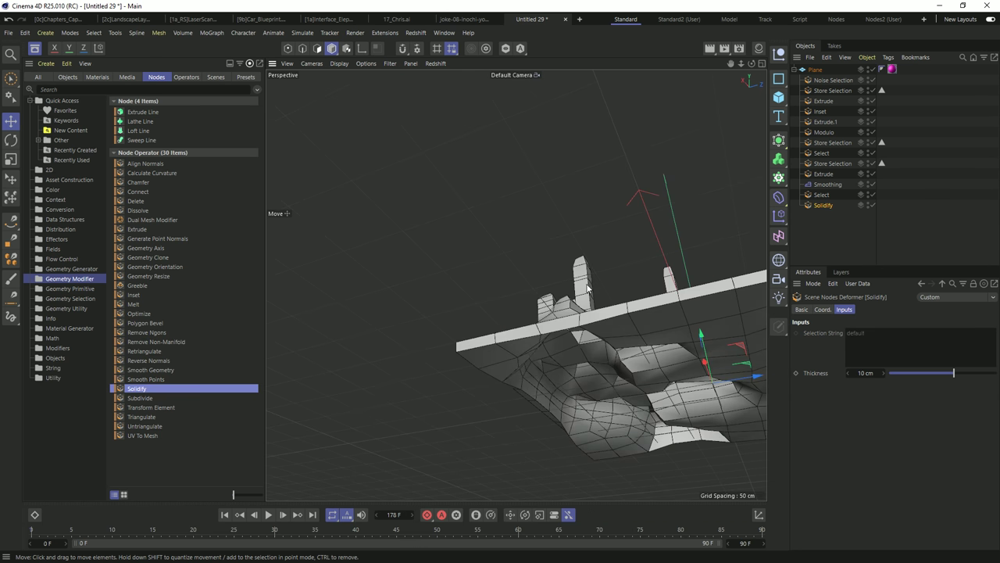
pyautogui.keyDown('alt'); pyautogui.moveTo(588, 290); pyautogui.dragTo(744, 374); pyautogui.keyUp('alt')
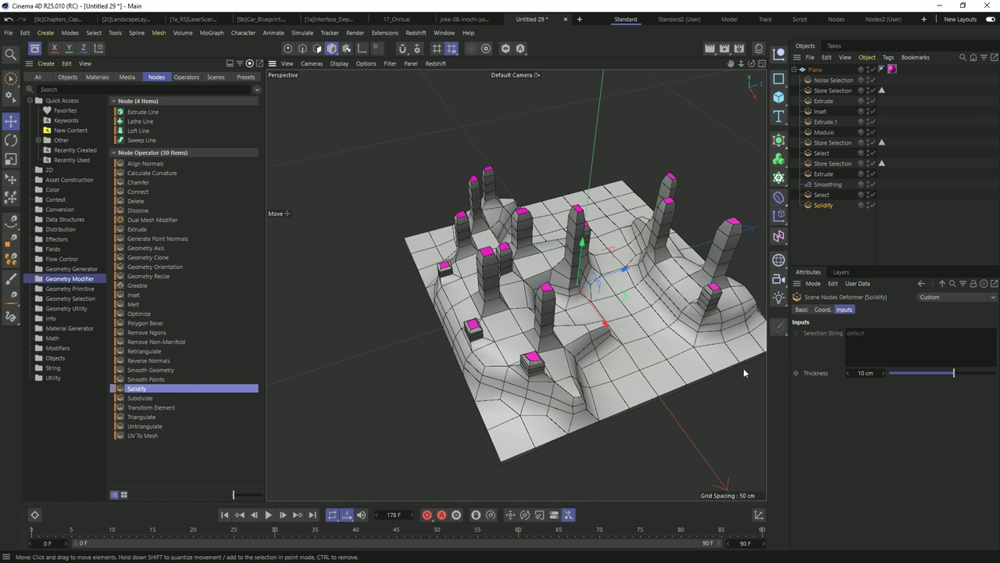
pyautogui.moveTo(958, 375); pyautogui.dragTo(931, 374)
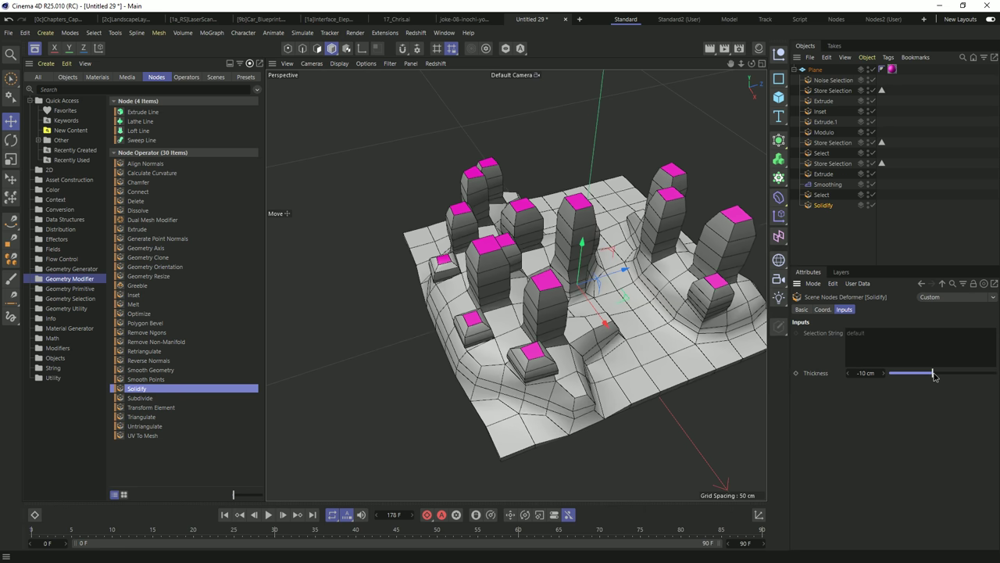
pyautogui.keyDown('alt'); pyautogui.moveTo(617, 388); pyautogui.dragTo(552, 345); pyautogui.keyUp('alt')
pyautogui.scroll(-5, 544, 447)
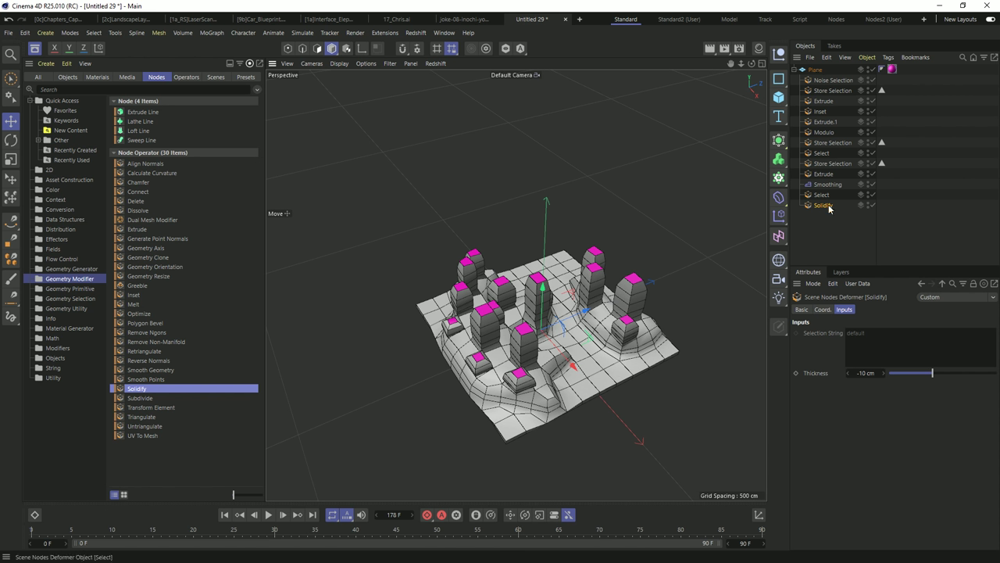
# - Create a Cube primitive and set its Segments X, Y and Z to 22 each
pyautogui.click(778, 97)
pyautogui.scroll(3, 557, 204)
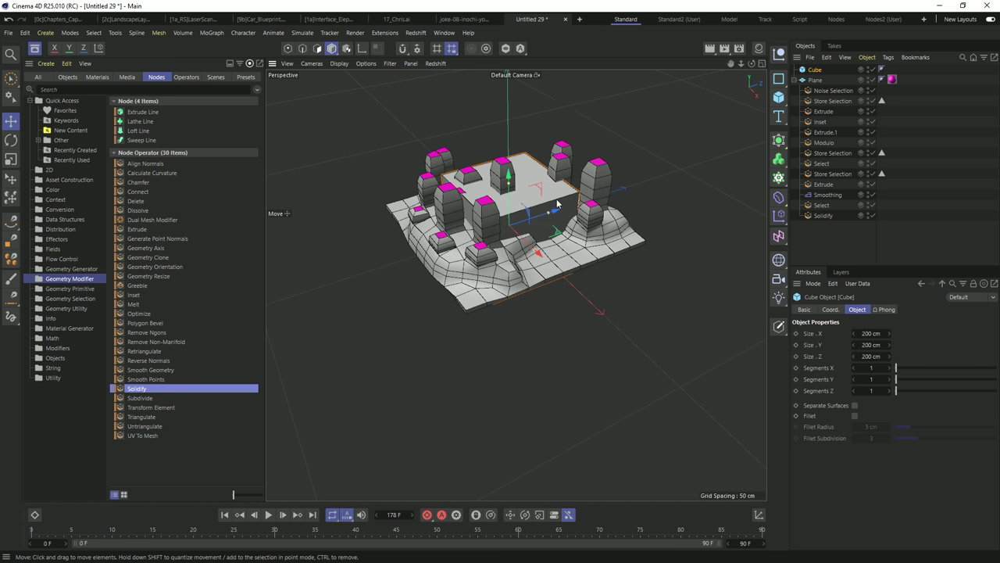
pyautogui.click(871, 368)
pyautogui.write('22')
pyautogui.press('Tab')
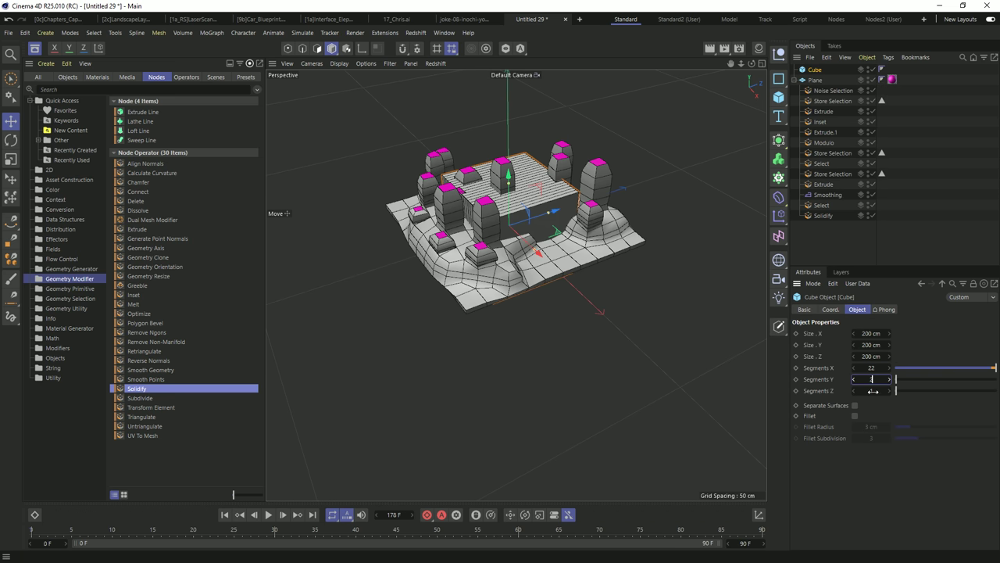
pyautogui.write('22')
pyautogui.press('Tab')
pyautogui.write('22')
pyautogui.press('Return')
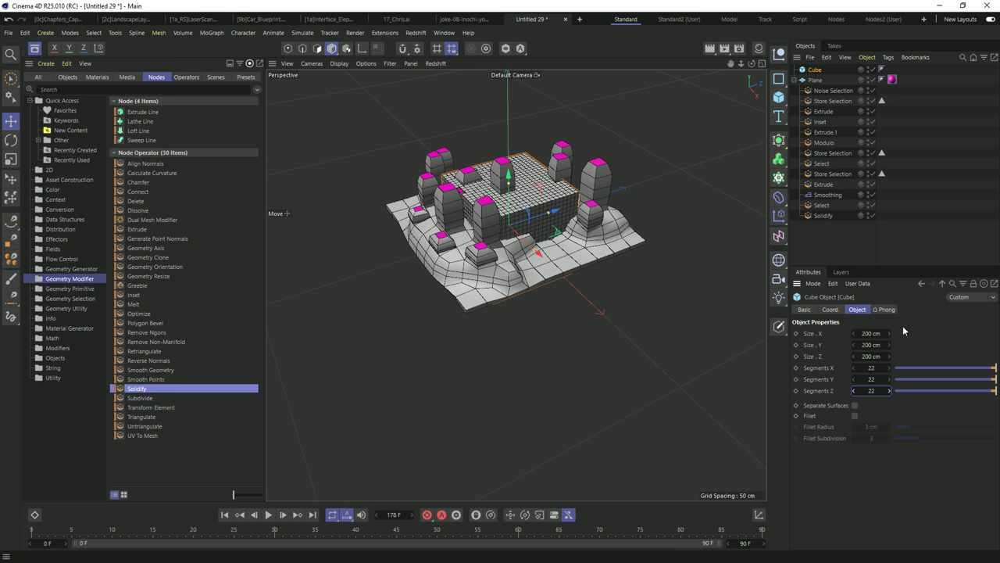
# - Move all operators, from Noise Selection through Solidify, from the Plane to the Cube, and disable the Plane
pyautogui.click(822, 91)
pyautogui.keyDown('shift'); pyautogui.click(823, 215); pyautogui.keyUp('shift')
pyautogui.moveTo(821, 95); pyautogui.dragTo(812, 72)
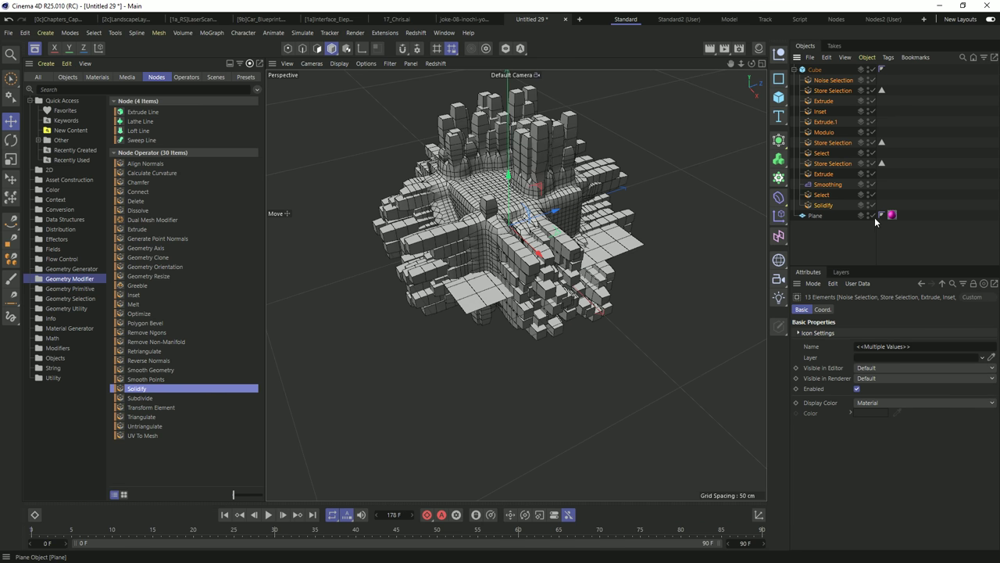
pyautogui.keyDown('alt'); pyautogui.moveTo(609, 196); pyautogui.dragTo(500, 209); pyautogui.keyUp('alt')
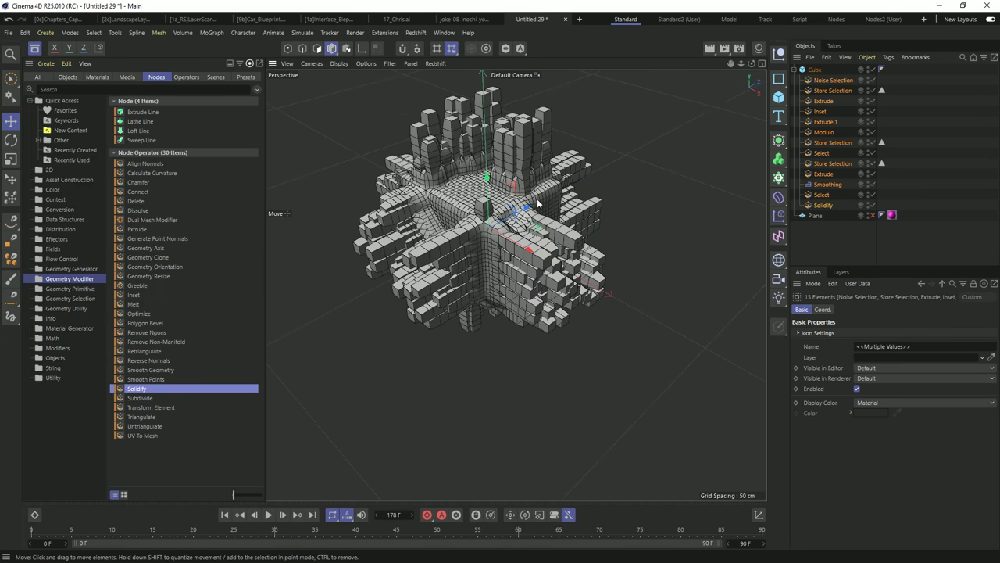
# - Disable the Solidify operator and set the Noise Selection's Seed to 135
pyautogui.click(823, 82)
pyautogui.hotkey('ctrl', 'shift', 'a')
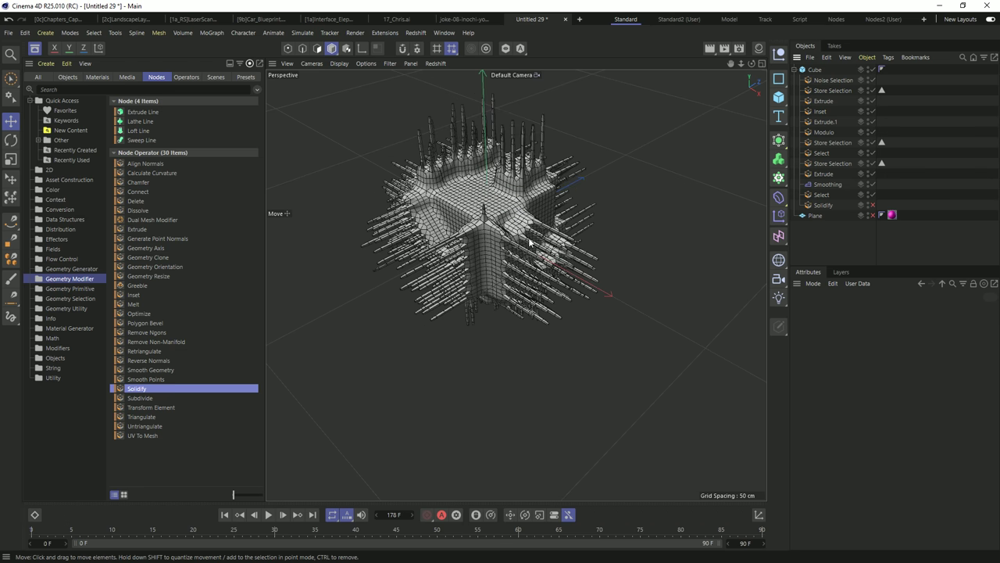
pyautogui.click(840, 81)
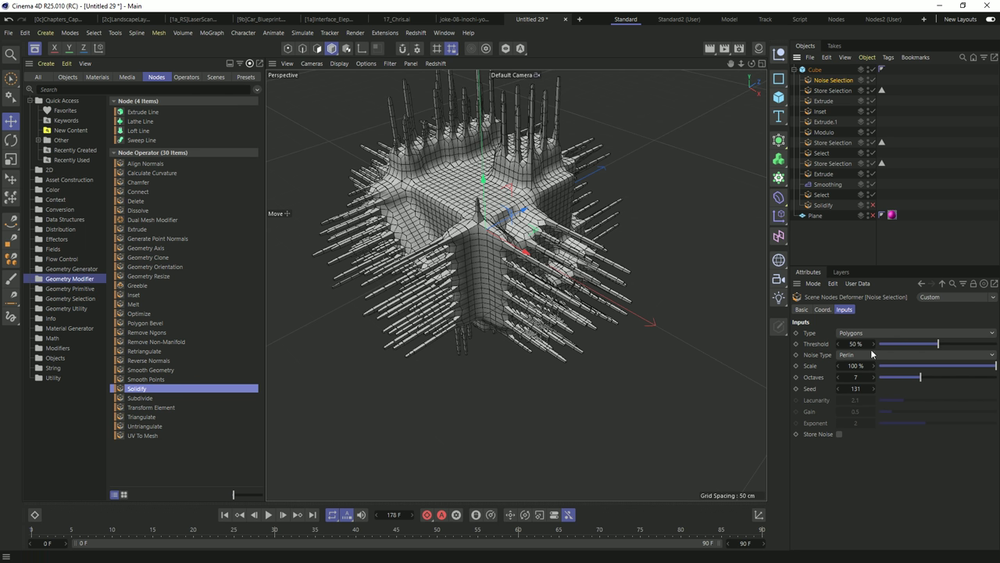
pyautogui.click(873, 388)
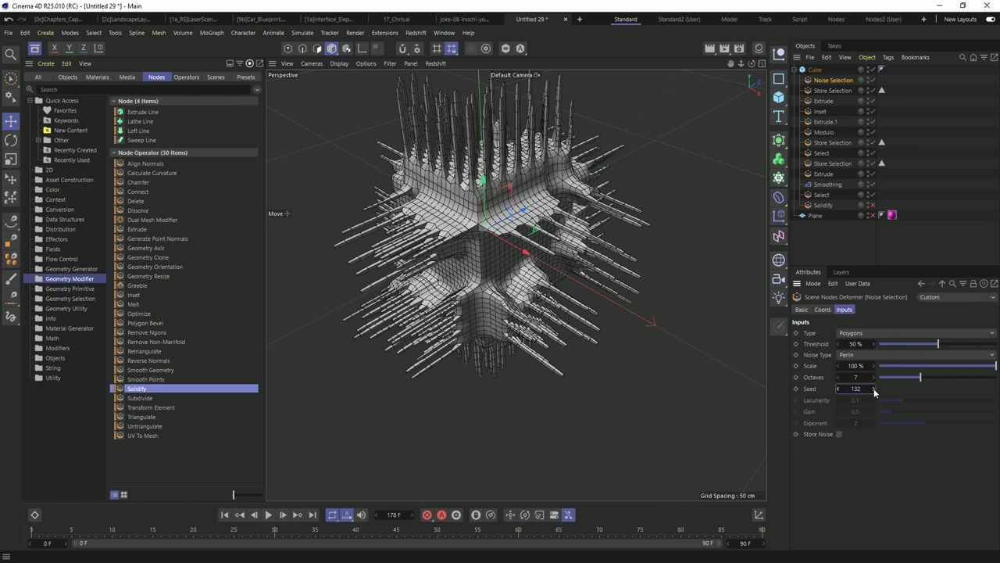
pyautogui.click(874, 388)
pyautogui.click(873, 388)
pyautogui.click(873, 388)
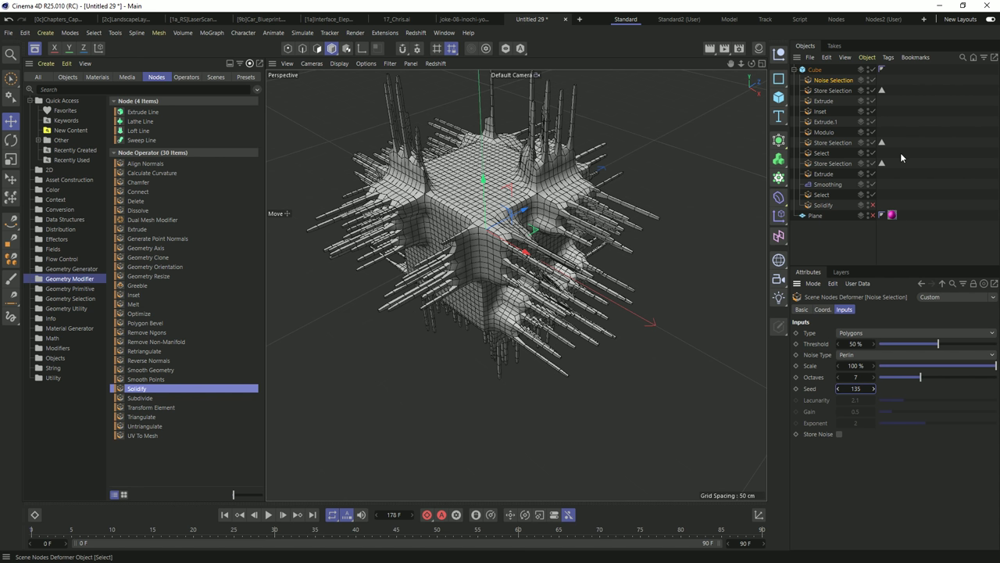
# - Disable the lower operators under the Cube, and re-enable them one after another down to Solidify
pyautogui.moveTo(874, 203); pyautogui.dragTo(878, 186)
pyautogui.moveTo(871, 138); pyautogui.dragTo(872, 133)
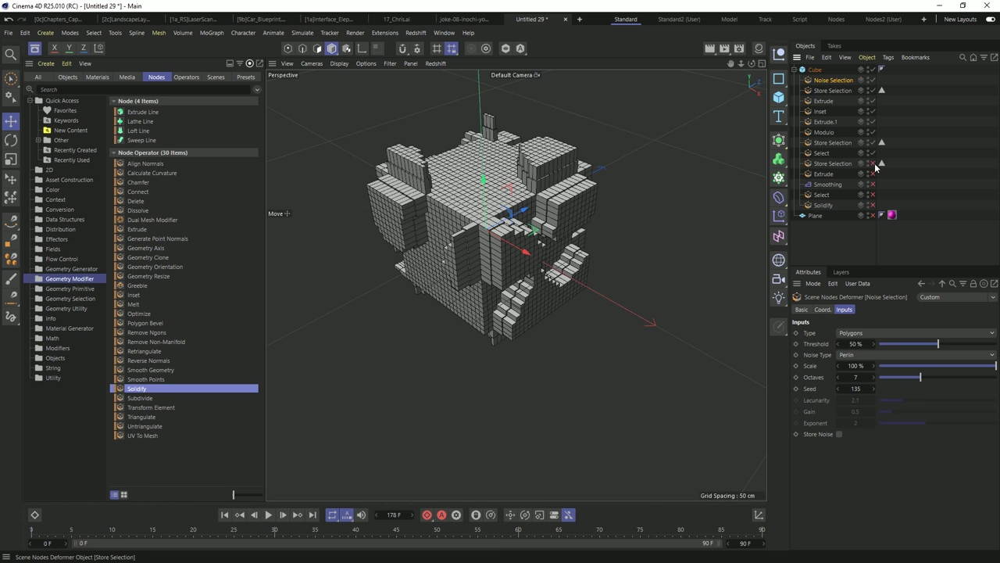
pyautogui.click(872, 173)
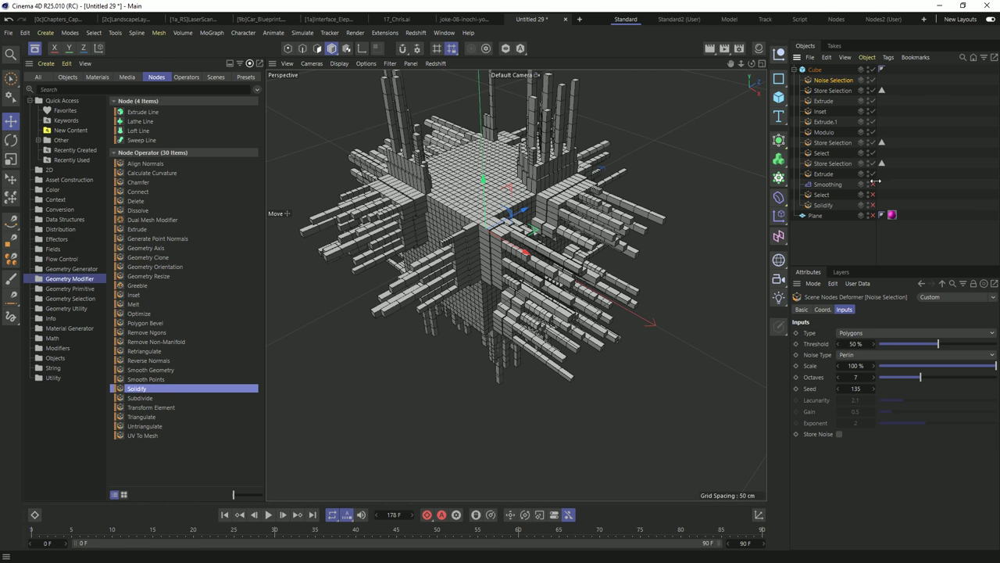
pyautogui.click(872, 186)
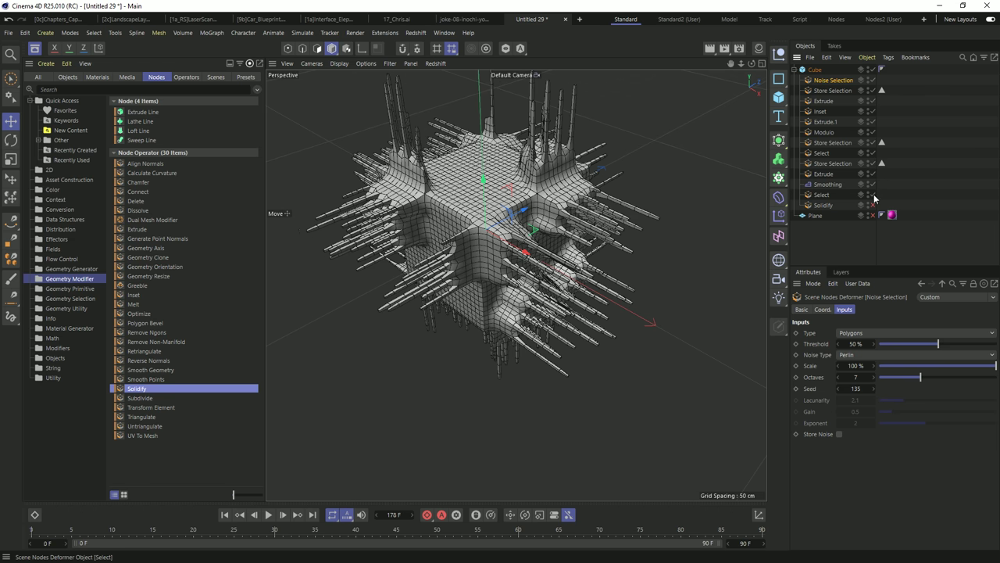
pyautogui.click(873, 205)
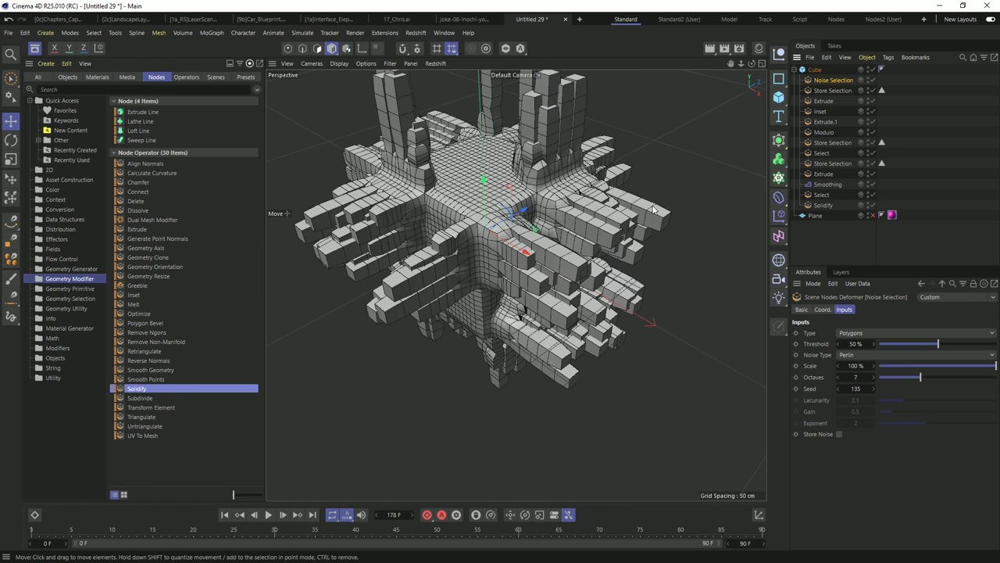
# - Delete the Solidify operator and the Select operator directly above it from the Cube
pyautogui.click(823, 205)
pyautogui.press('Delete')
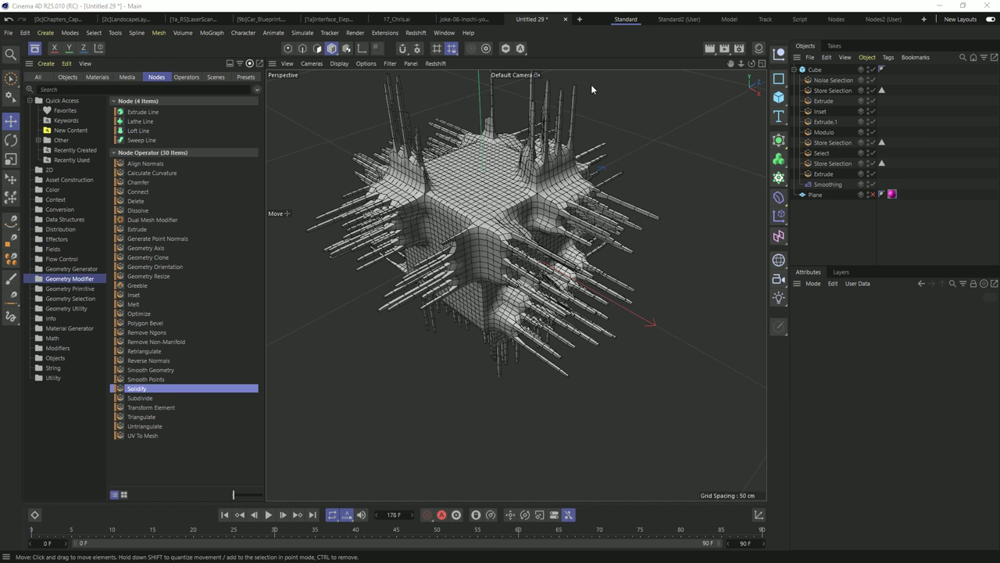
# - Create a new project and add a Sphere primitive to it
pyautogui.click(579, 18)
pyautogui.click(779, 99)
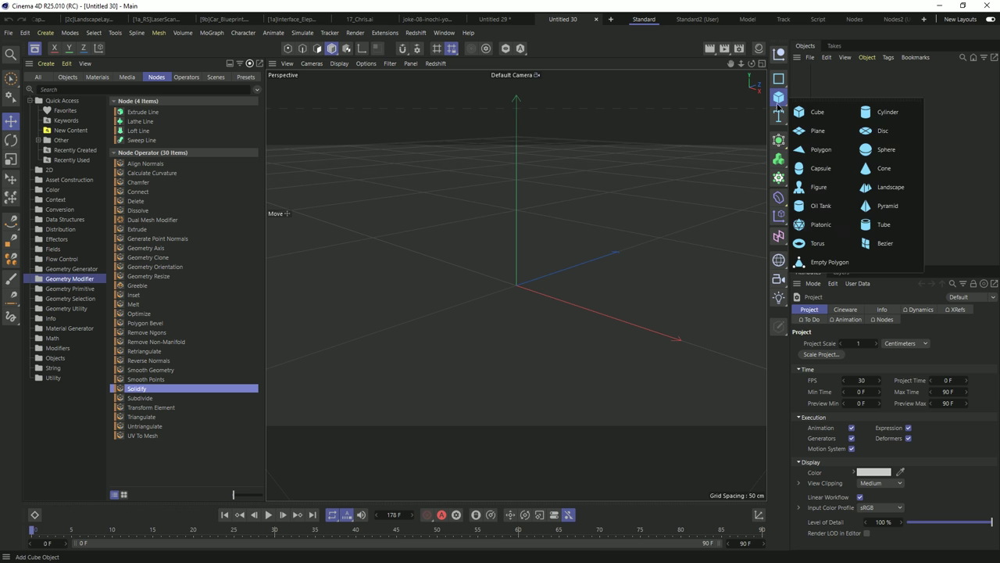
pyautogui.click(884, 149)
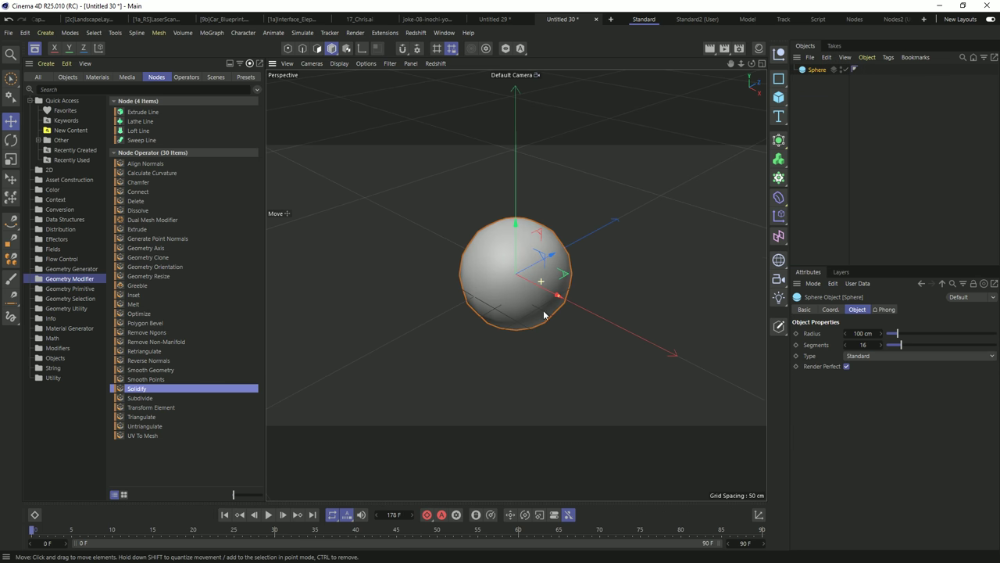
# - Set the Sphere's Type to Icosahedron
pyautogui.click(897, 357)
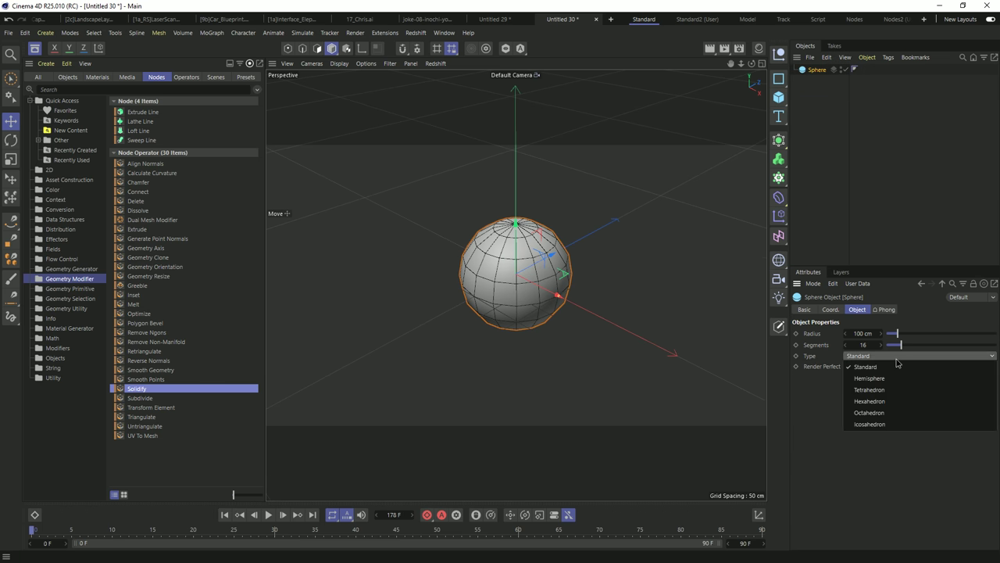
pyautogui.click(870, 423)
pyautogui.scroll(3, 515, 286)
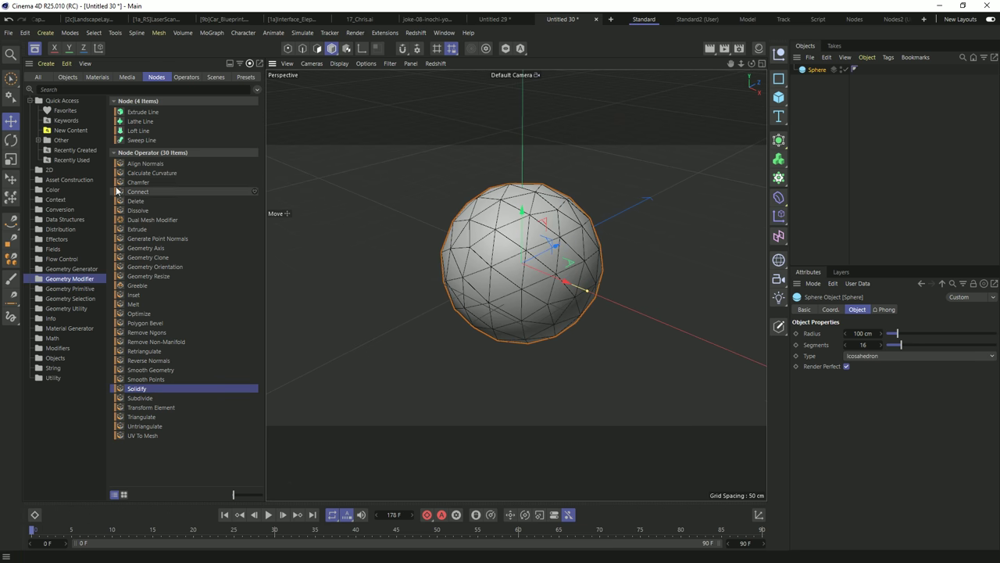
# - Add a Geometry Modifier Group from the Asset Construction assets as a child of the Sphere
pyautogui.click(67, 179)
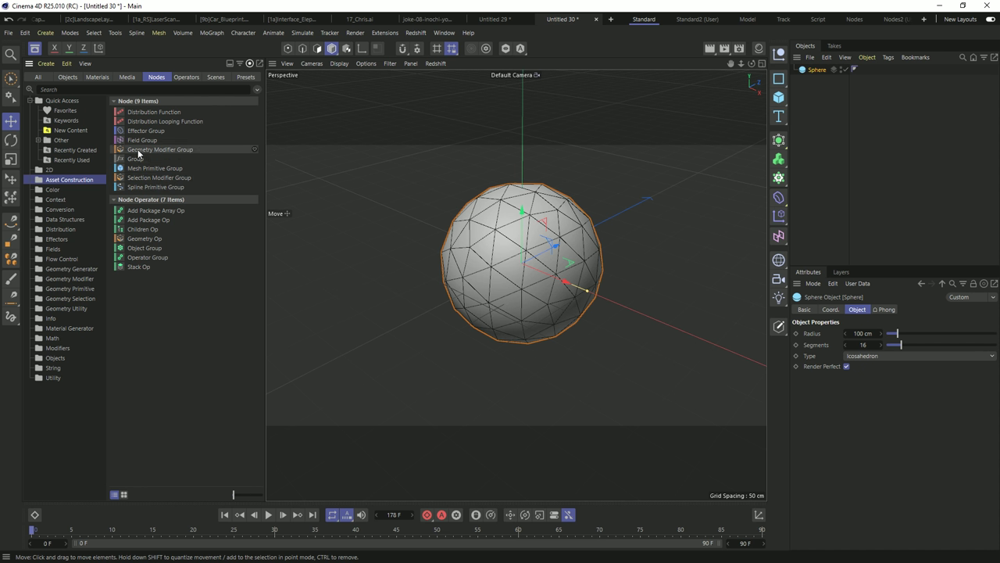
pyautogui.moveTo(182, 150); pyautogui.dragTo(821, 75)
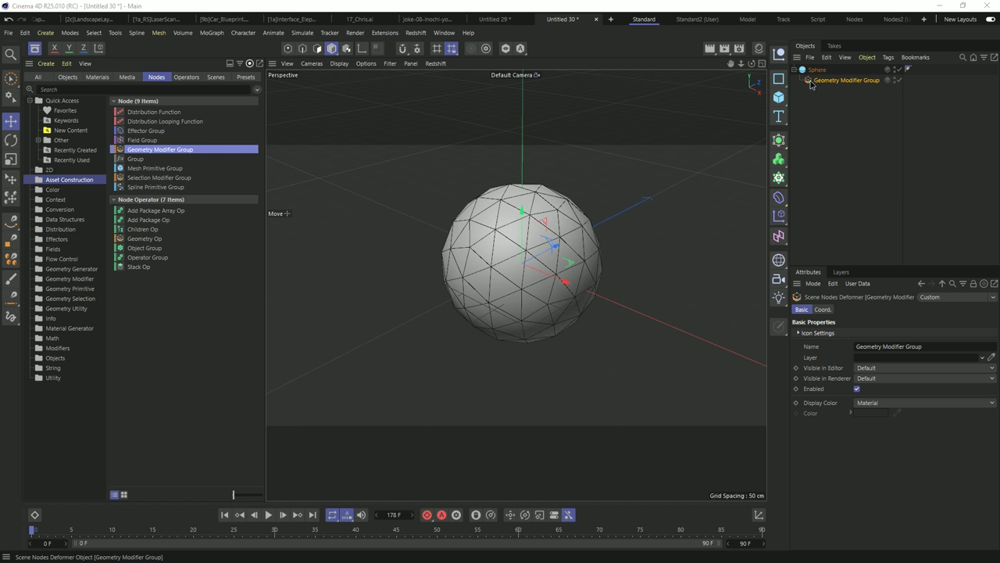
pyautogui.doubleClick(809, 80)
pyautogui.moveTo(432, 12); pyautogui.dragTo(415, 97)
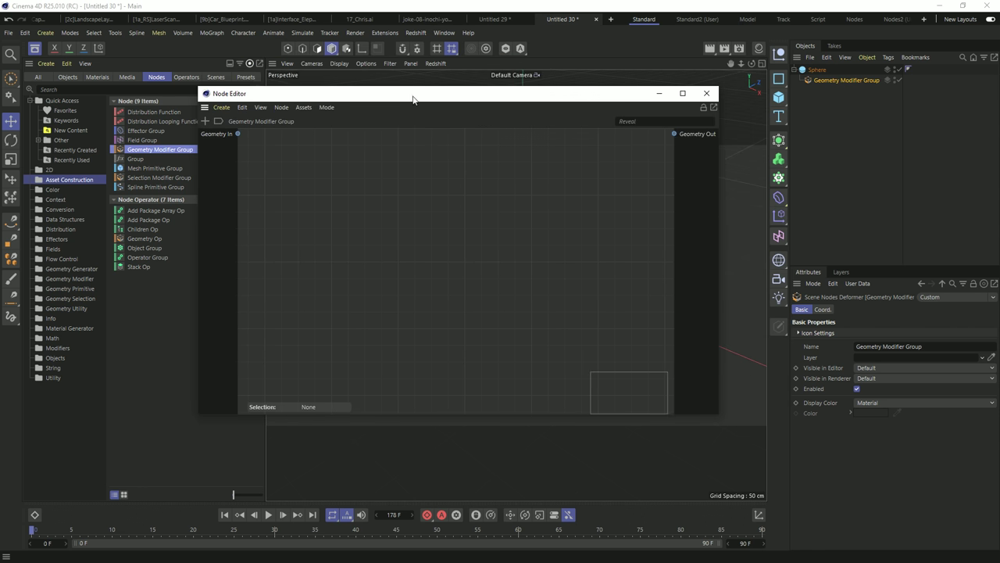
pyautogui.click(706, 93)
# - Switch to the Nodes layout and show the Asset Browser there with its assets displayed as a list
pyautogui.click(849, 19)
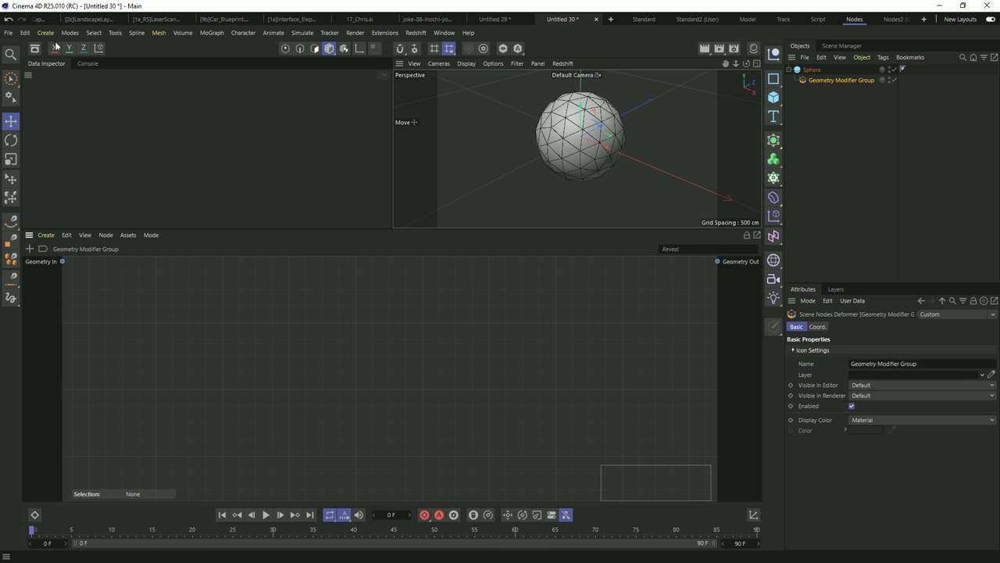
pyautogui.click(33, 50)
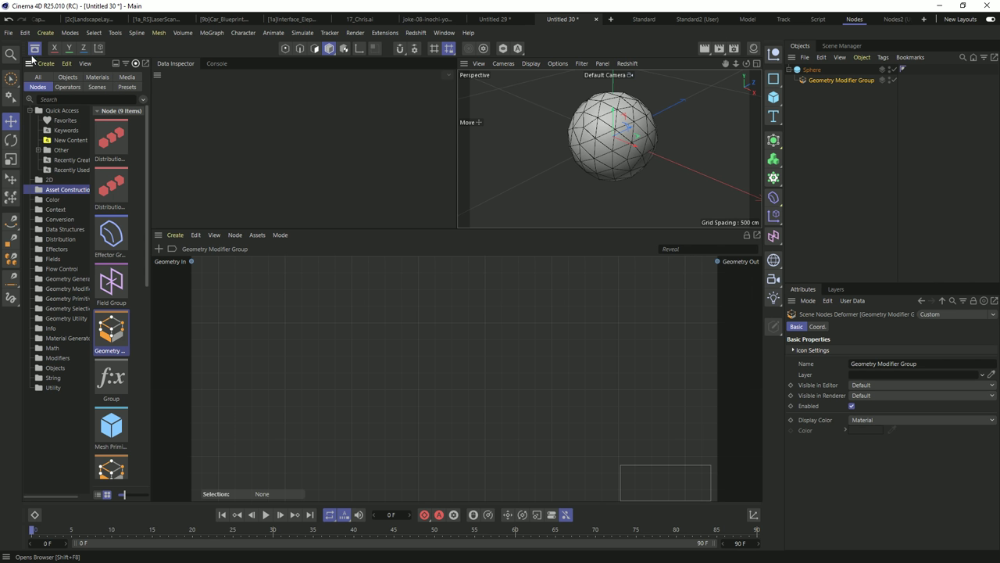
pyautogui.click(122, 495)
pyautogui.click(98, 493)
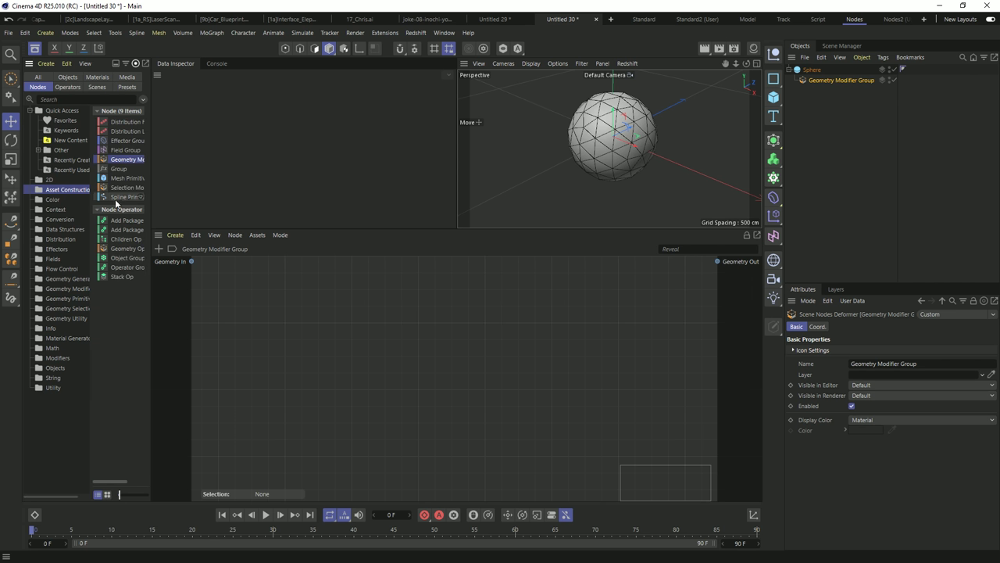
# - Add an Extrude node to the Geometry Modifier Group and wire it between Geometry In and Geometry Out
pyautogui.click(77, 289)
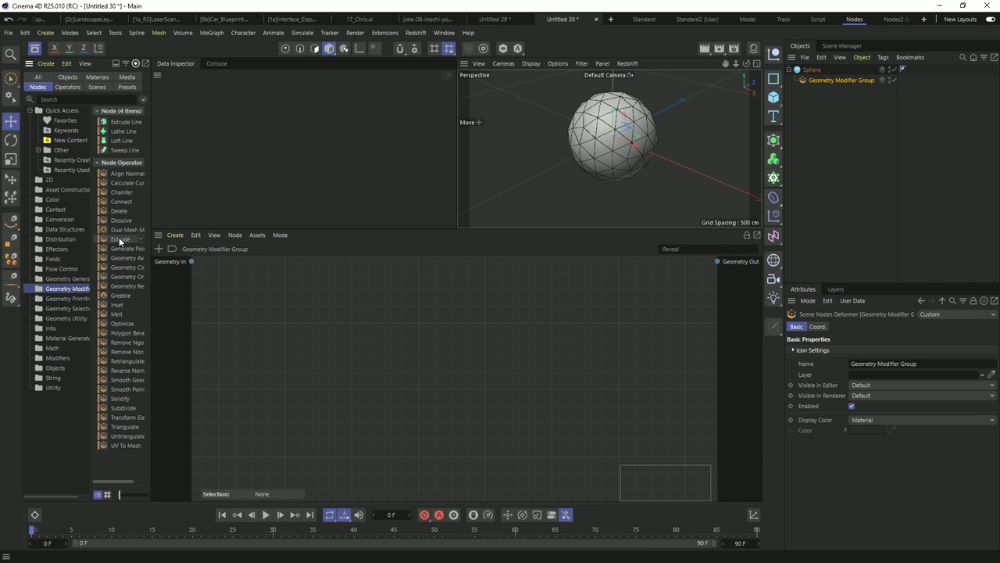
pyautogui.moveTo(121, 239); pyautogui.dragTo(450, 305)
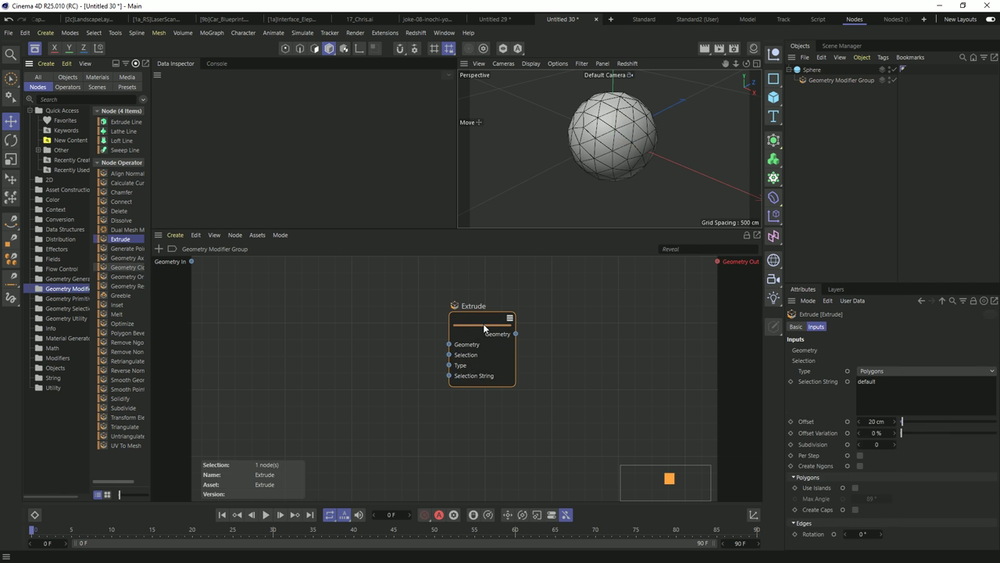
pyautogui.moveTo(448, 344); pyautogui.dragTo(191, 261)
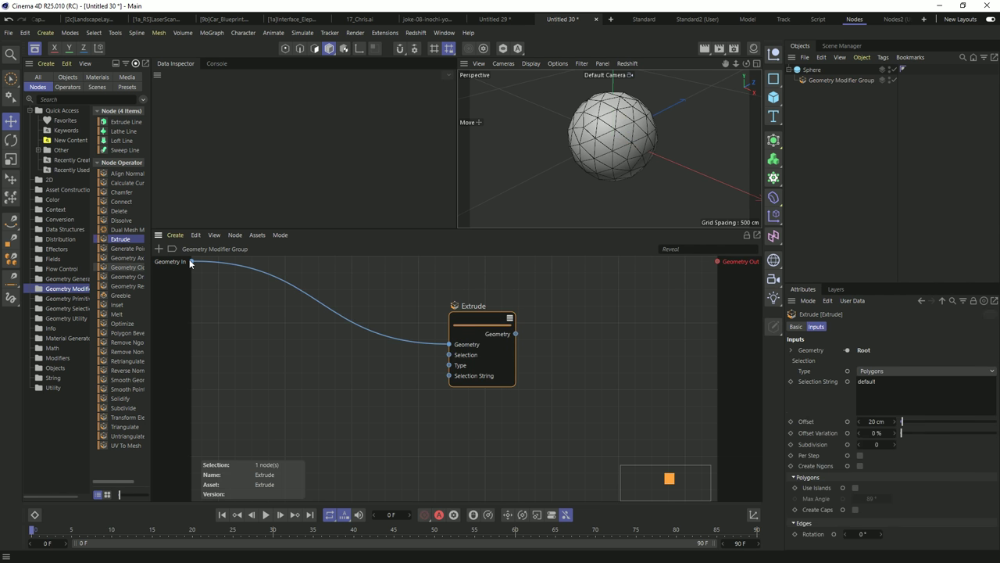
pyautogui.moveTo(516, 334); pyautogui.dragTo(717, 261)
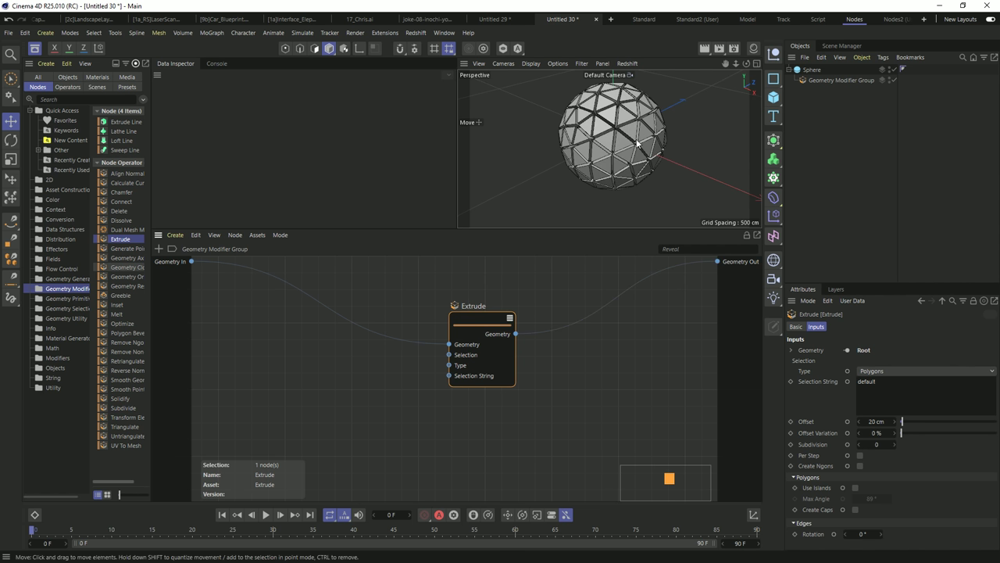
pyautogui.moveTo(468, 318); pyautogui.dragTo(450, 343)
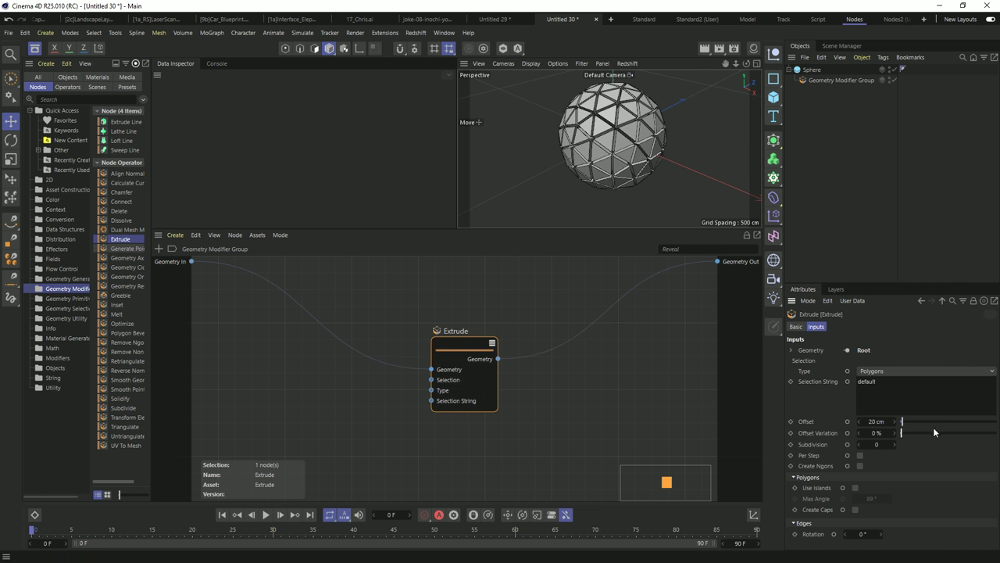
# - Try raising the Extrude node's Offset Variation to 100% and 284%, and reset it to 0%
pyautogui.moveTo(902, 433); pyautogui.dragTo(998, 439)
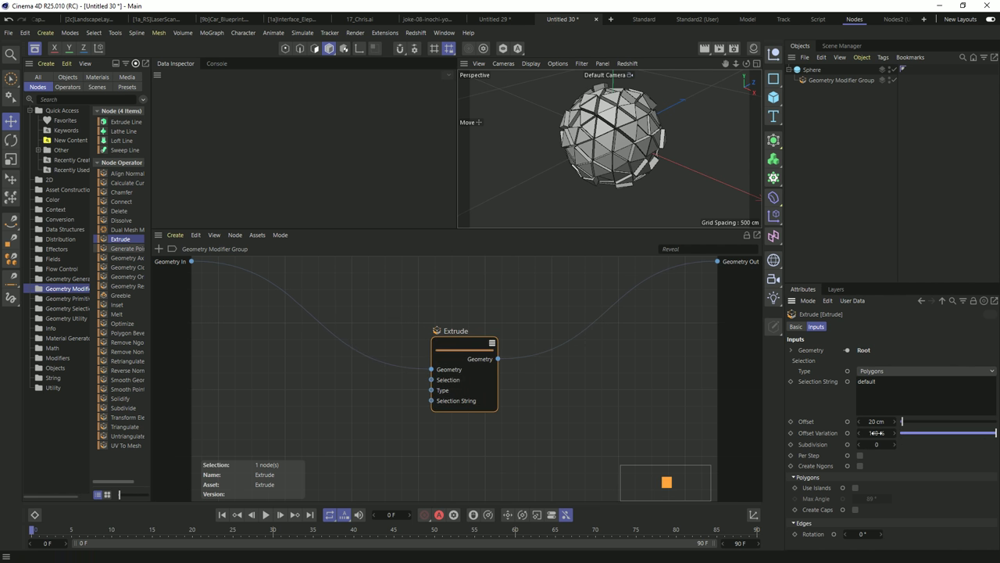
pyautogui.moveTo(875, 433)
pyautogui.mouseDown()
pyautogui.moveTo(858, 440)
pyautogui.moveTo(885, 432)
pyautogui.moveTo(869, 433)
pyautogui.mouseUp()
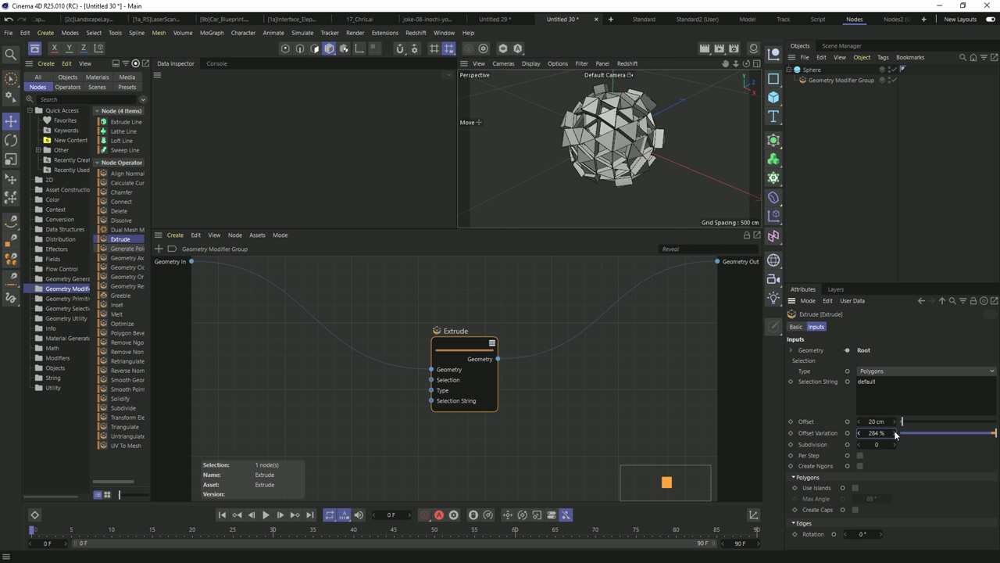
pyautogui.keyDown('ctrl'); pyautogui.click(895, 434); pyautogui.keyUp('ctrl')
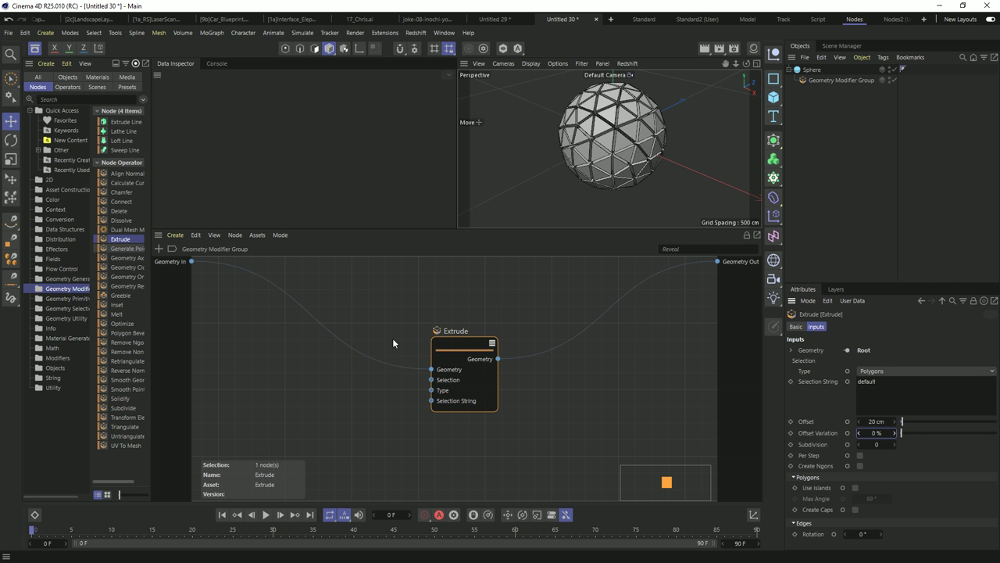
# - Replace the Extrude node with a Chamfer node wired from Geometry In to Geometry Out
pyautogui.click(478, 342)
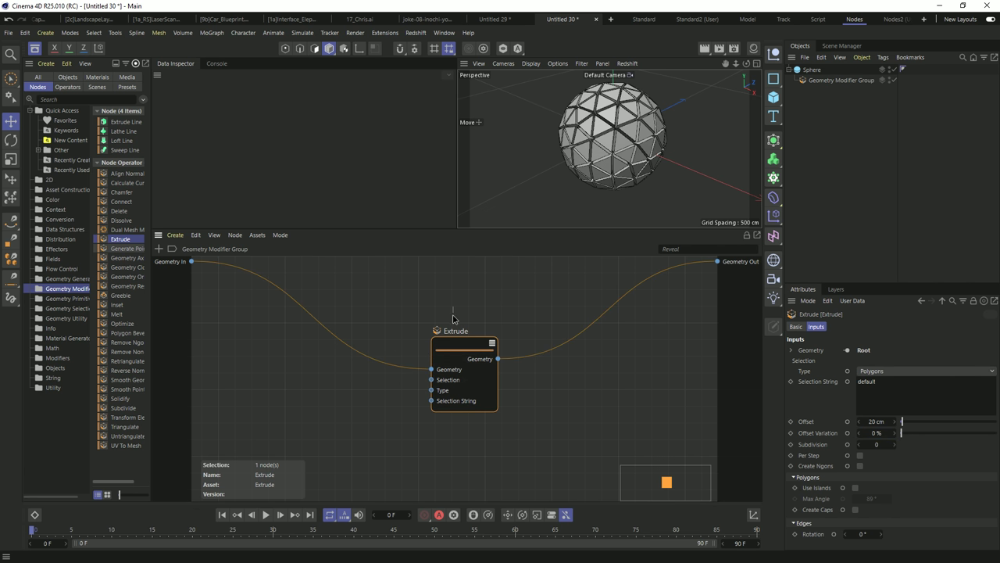
pyautogui.press('Delete')
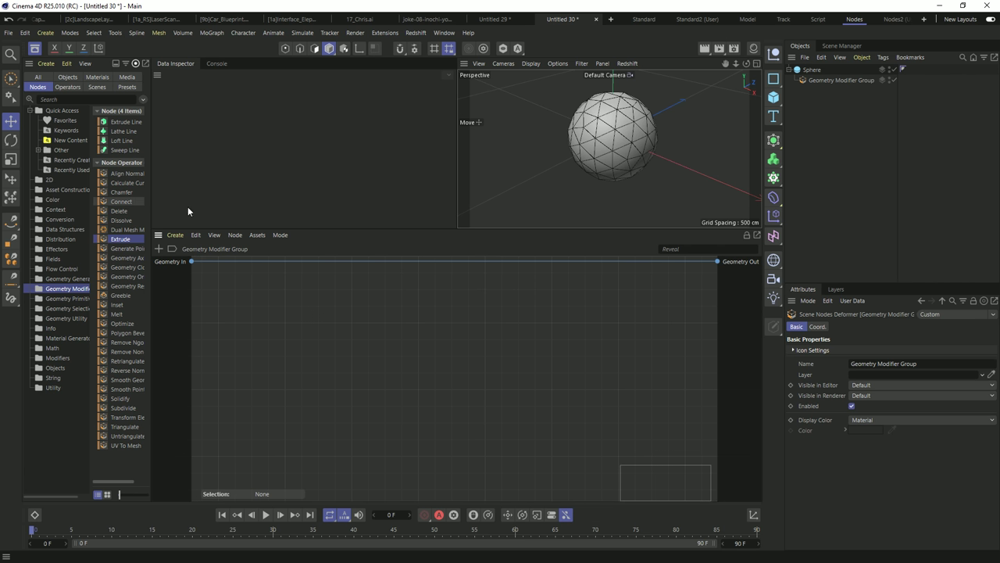
pyautogui.moveTo(121, 191); pyautogui.dragTo(426, 336)
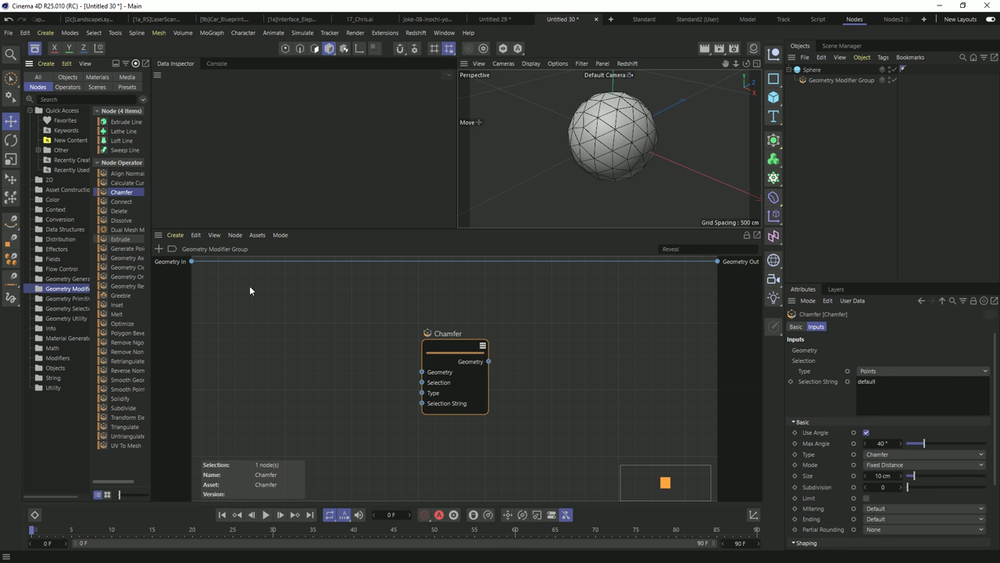
pyautogui.moveTo(192, 261); pyautogui.dragTo(422, 372)
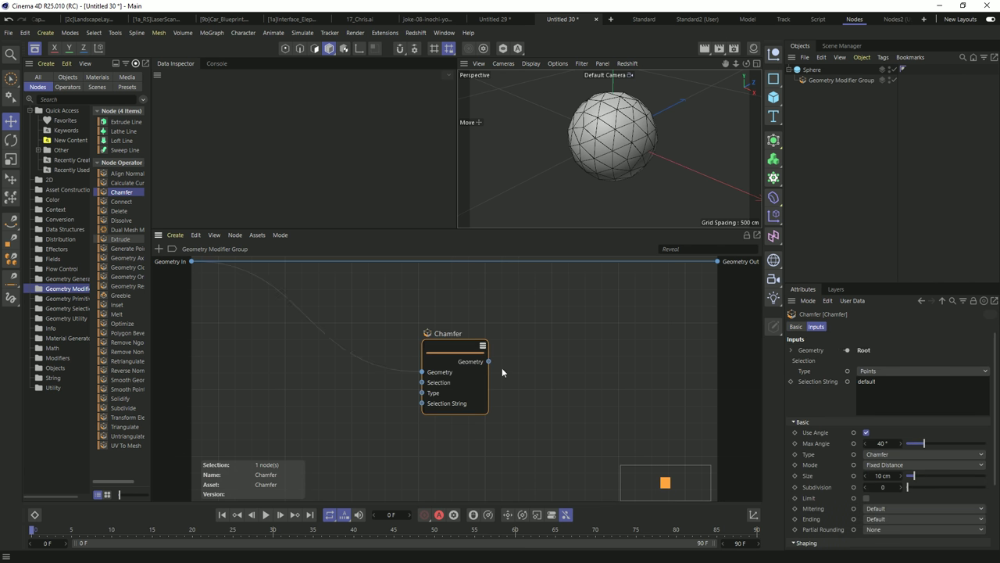
pyautogui.moveTo(488, 361); pyautogui.dragTo(717, 263)
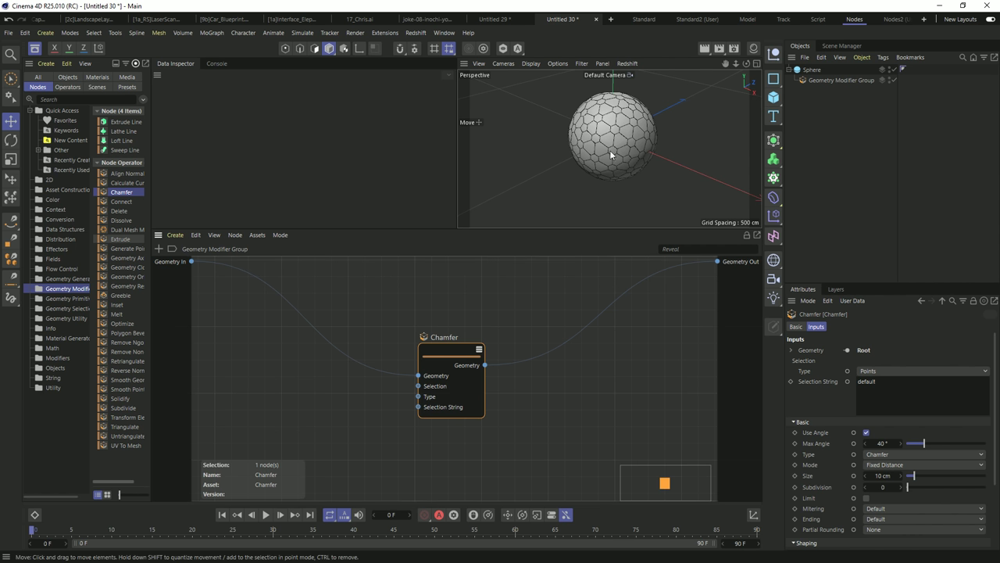
pyautogui.scroll(5, 630, 130)
pyautogui.scroll(1, 630, 129)
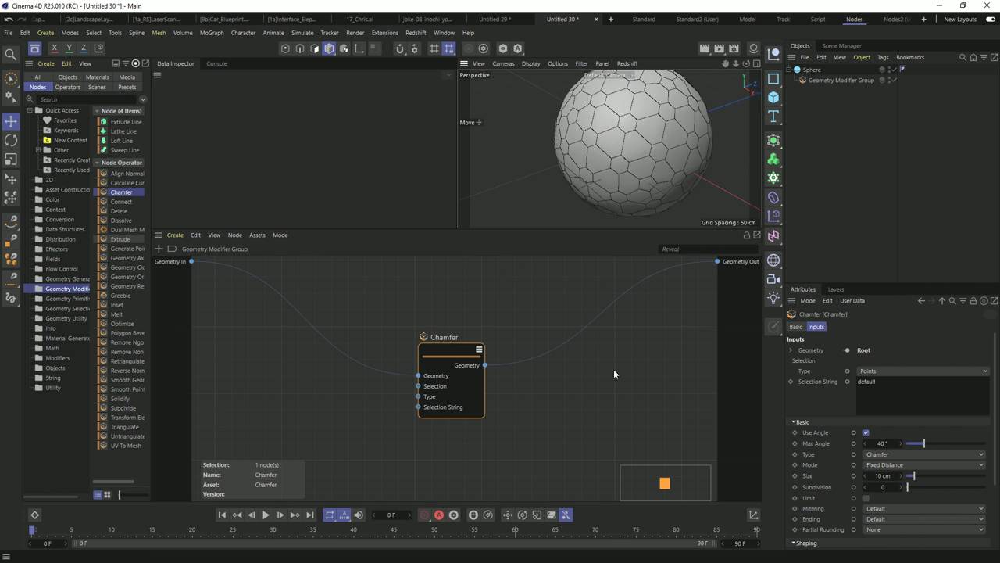
pyautogui.moveTo(477, 353); pyautogui.dragTo(485, 345)
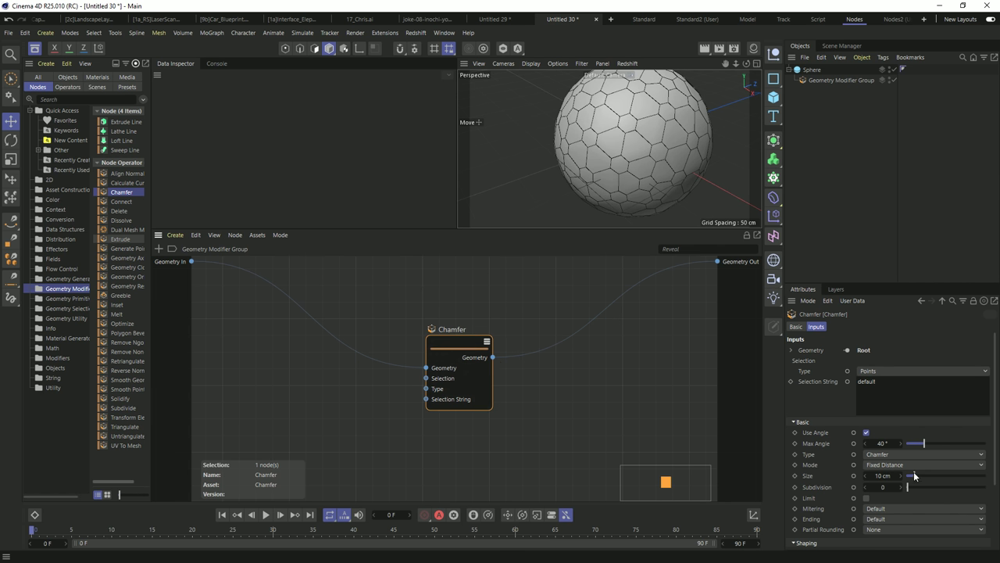
pyautogui.scroll(-3, 617, 161)
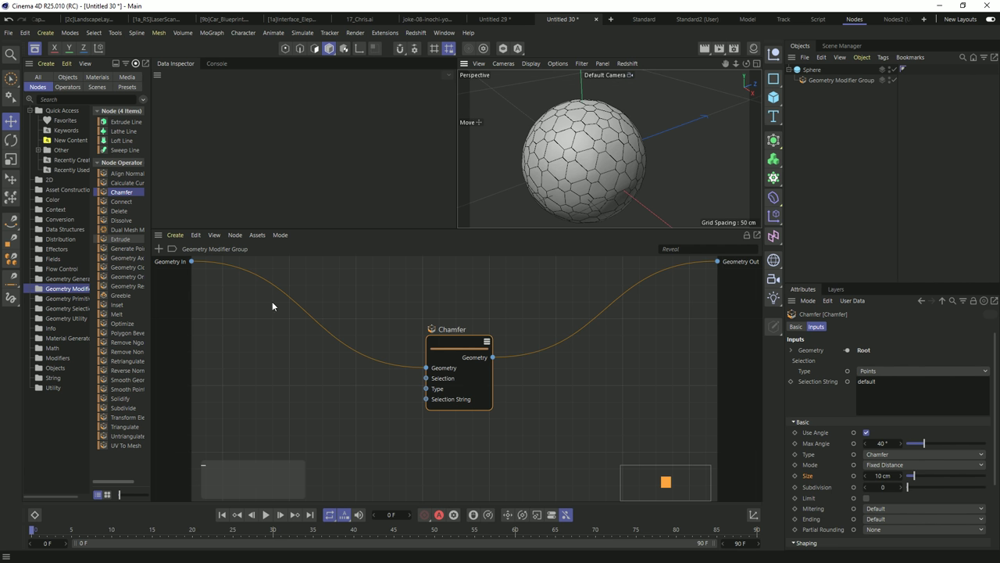
# - Insert an Inset node into the connection between the Chamfer node and Geometry Out, and inspect the inset faces on the sphere
pyautogui.moveTo(461, 344); pyautogui.dragTo(376, 345)
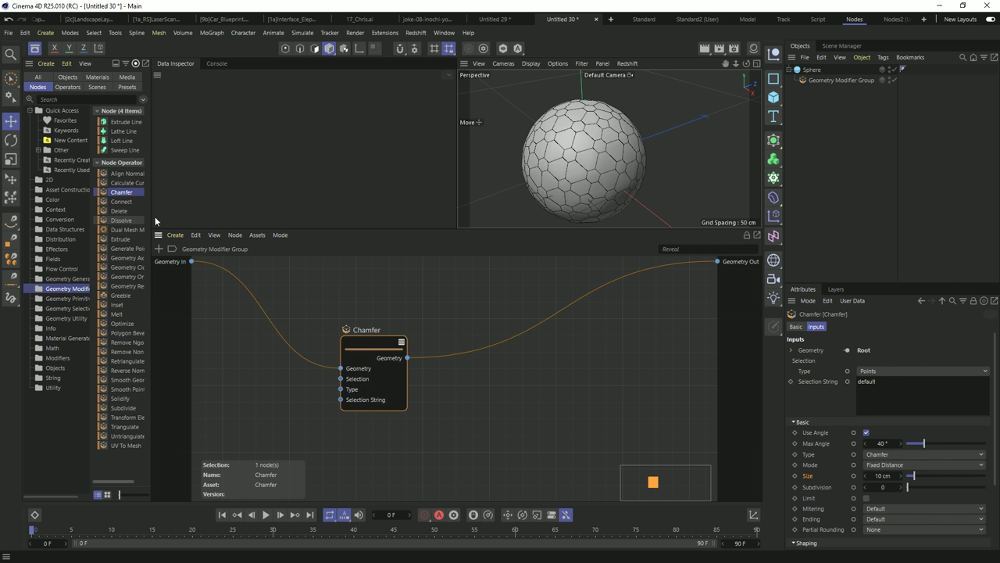
pyautogui.click(117, 304)
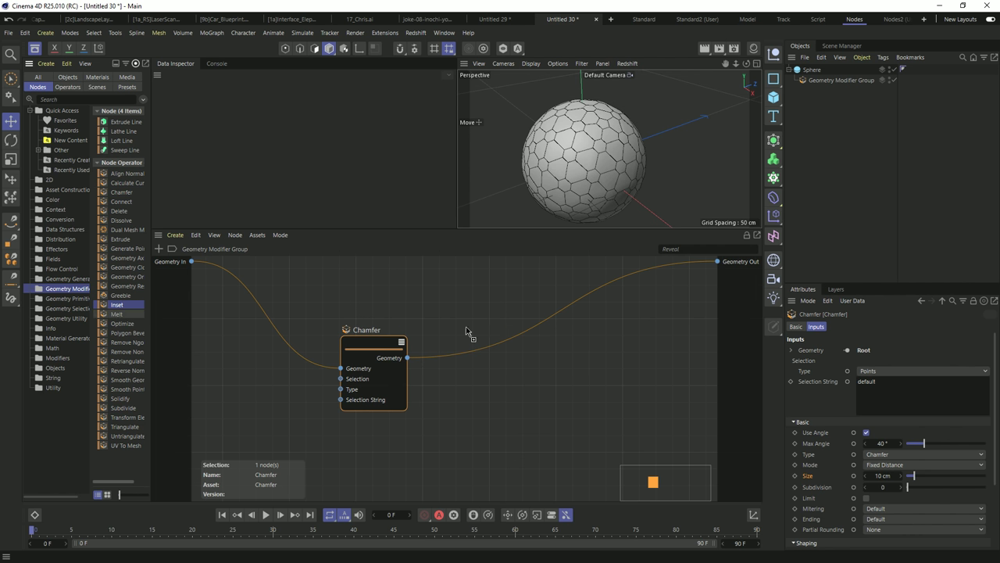
pyautogui.click(501, 345)
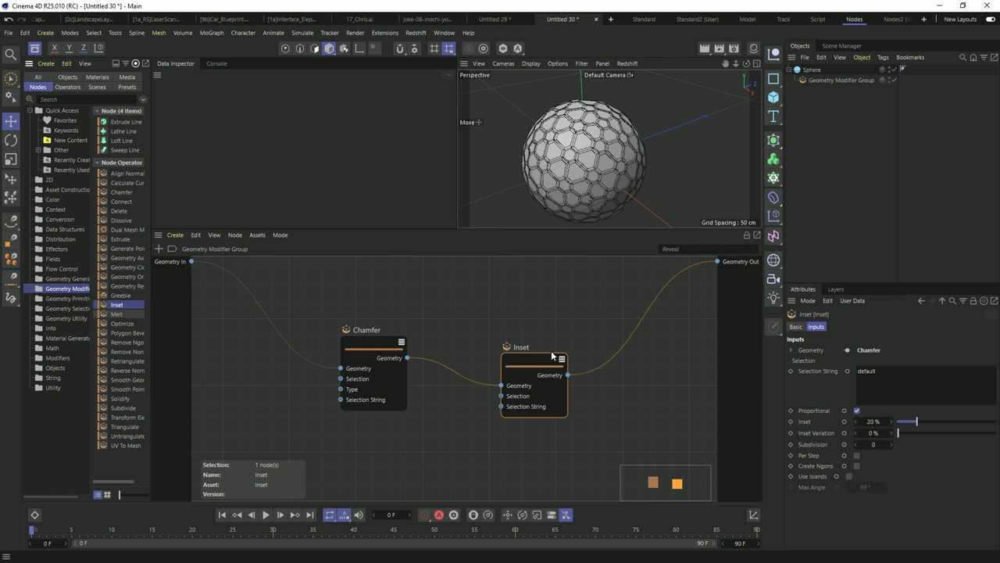
pyautogui.moveTo(551, 350); pyautogui.dragTo(543, 345)
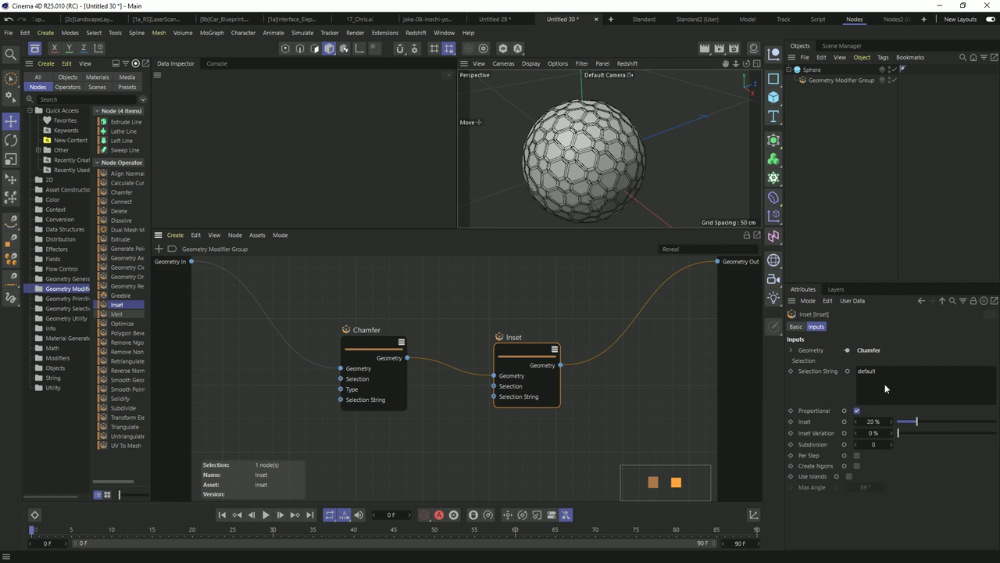
pyautogui.scroll(5, 594, 152)
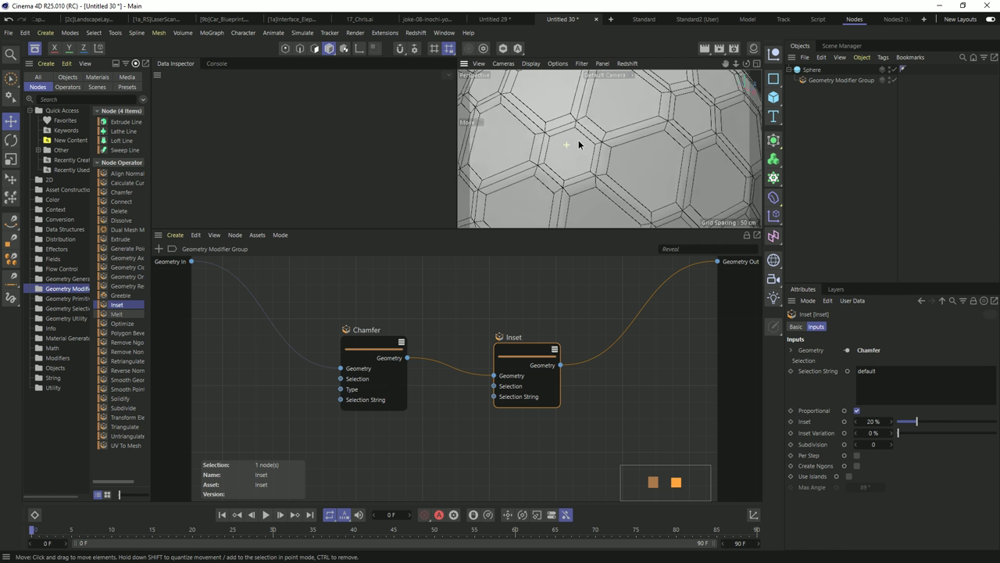
pyautogui.scroll(-8, 601, 157)
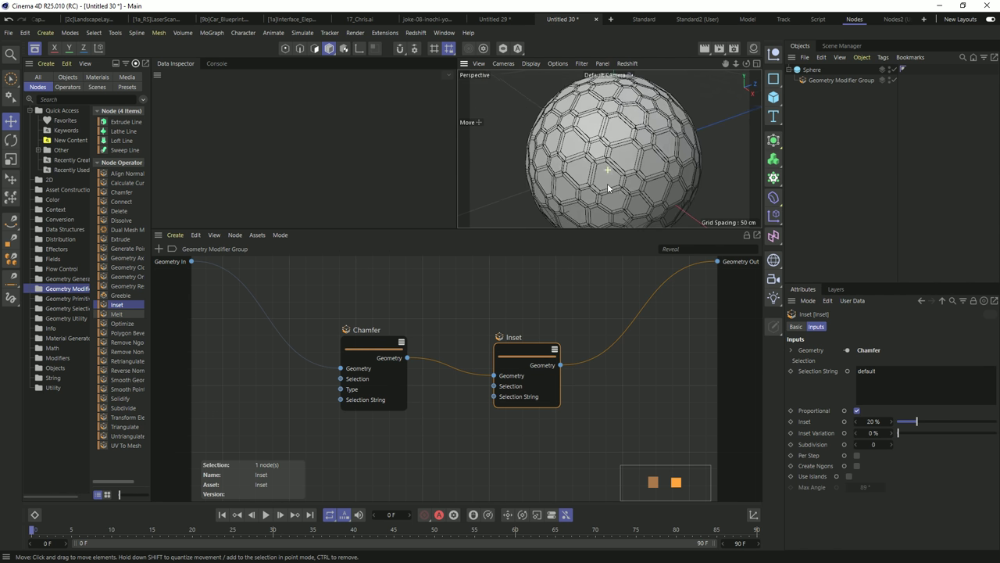
pyautogui.keyDown('alt'); pyautogui.moveTo(578, 165); pyautogui.dragTo(598, 148); pyautogui.keyUp('alt')
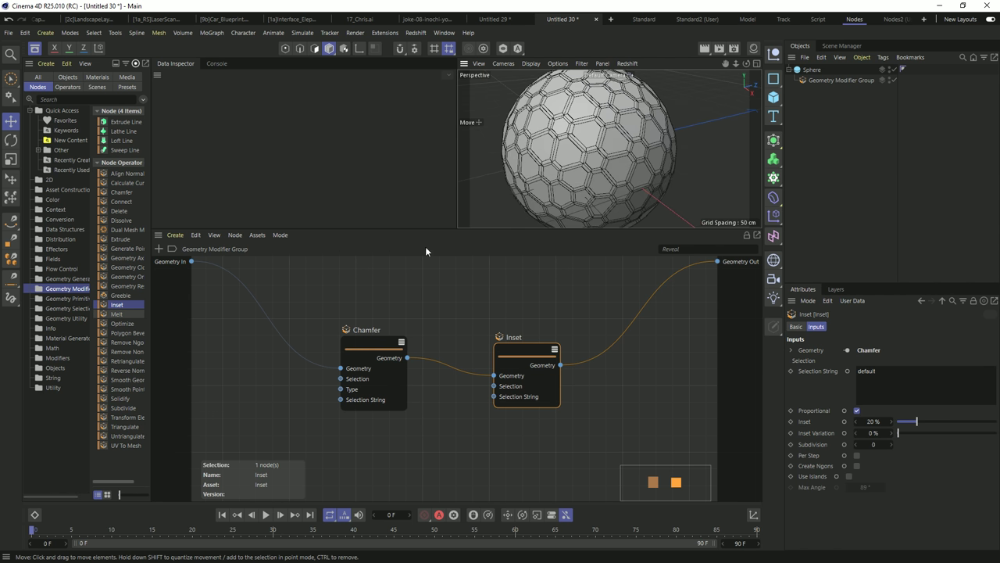
# - Insert an Extrude node into the connection between the Inset node and Geometry Out, and inspect the extruded faces up close
pyautogui.click(130, 239)
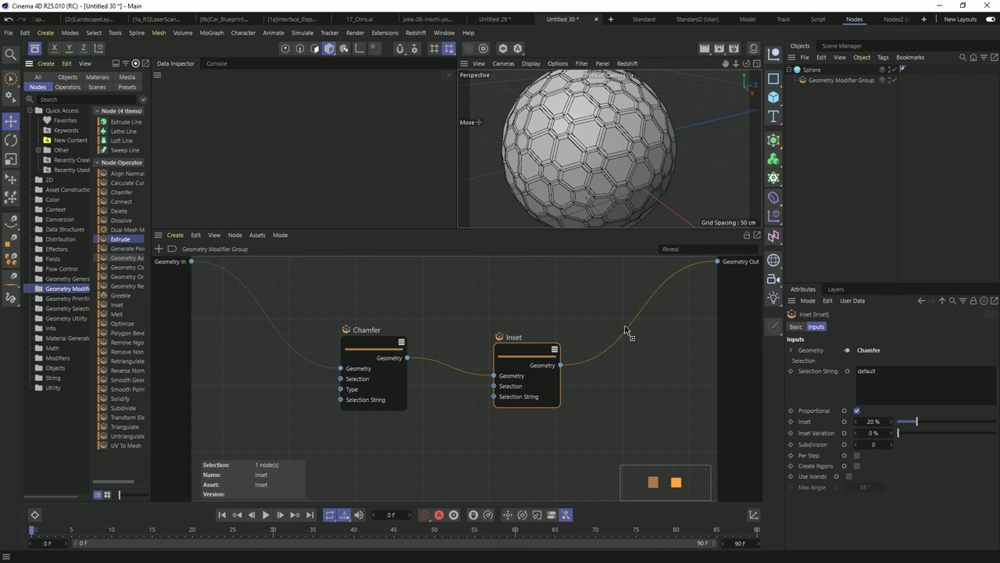
pyautogui.moveTo(632, 333); pyautogui.dragTo(632, 334)
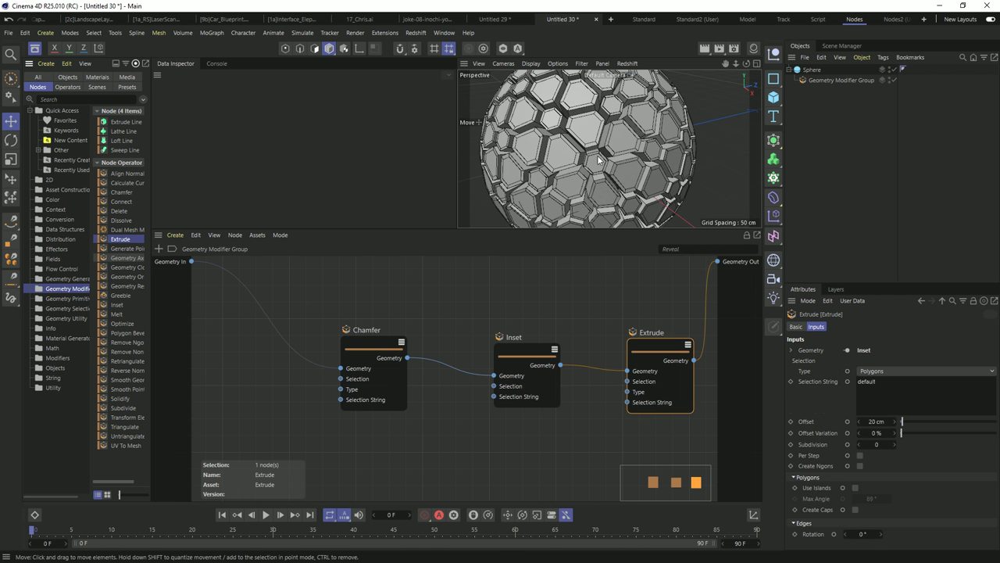
pyautogui.keyDown('alt'); pyautogui.moveTo(595, 152); pyautogui.dragTo(577, 160); pyautogui.keyUp('alt')
pyautogui.keyDown('alt'); pyautogui.moveTo(576, 160); pyautogui.dragTo(626, 155, button='right'); pyautogui.keyUp('alt')
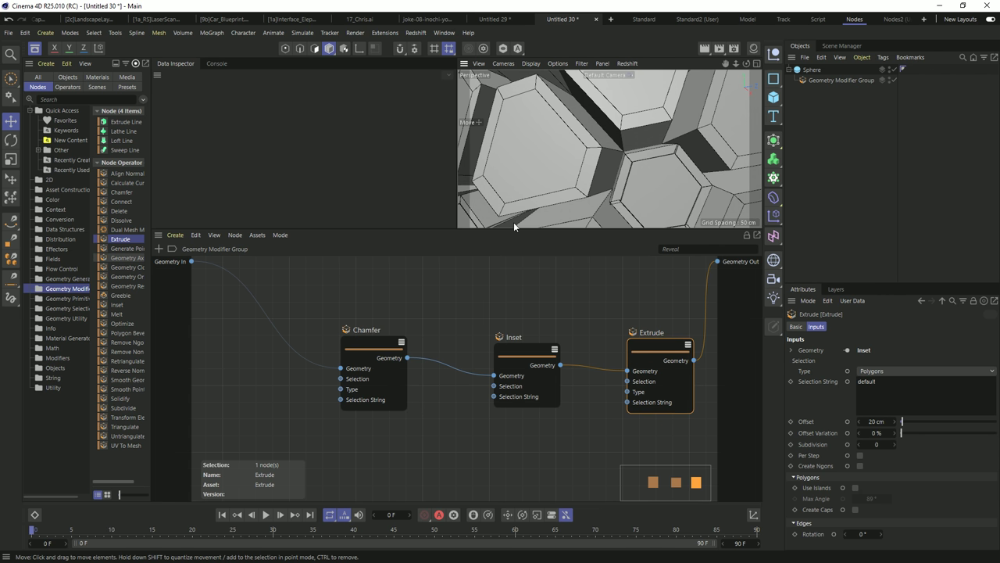
# - Insert a Select node between the Chamfer and Inset nodes and set its Selection String to "all"
pyautogui.click(68, 308)
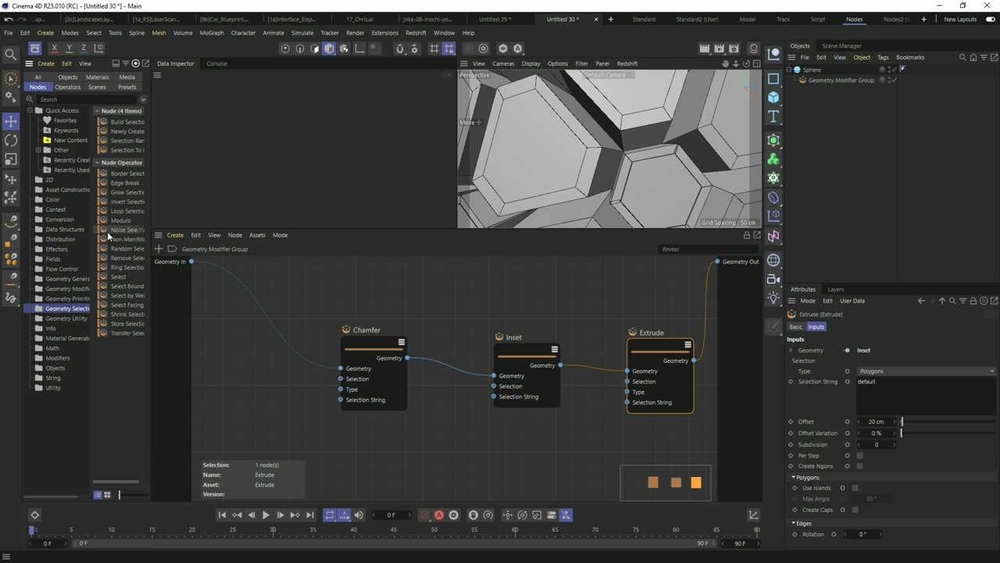
pyautogui.moveTo(378, 346); pyautogui.dragTo(281, 338)
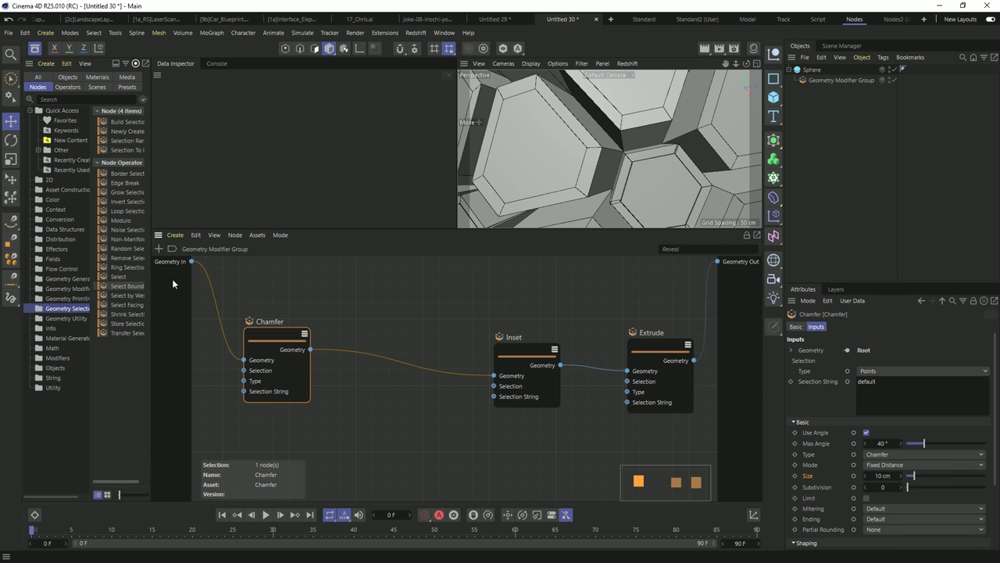
pyautogui.moveTo(118, 278); pyautogui.dragTo(382, 375)
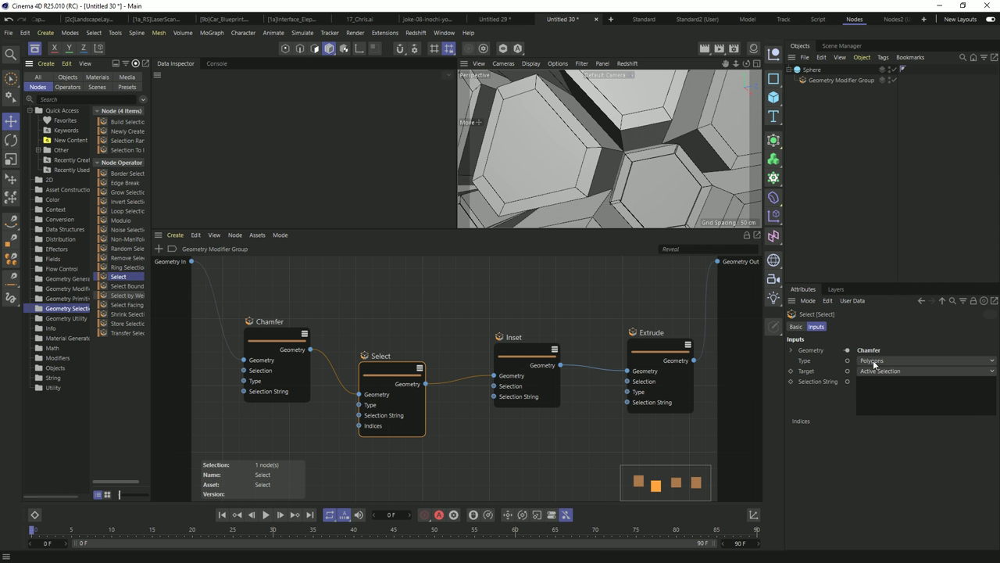
pyautogui.click(886, 392)
pyautogui.press('Return')
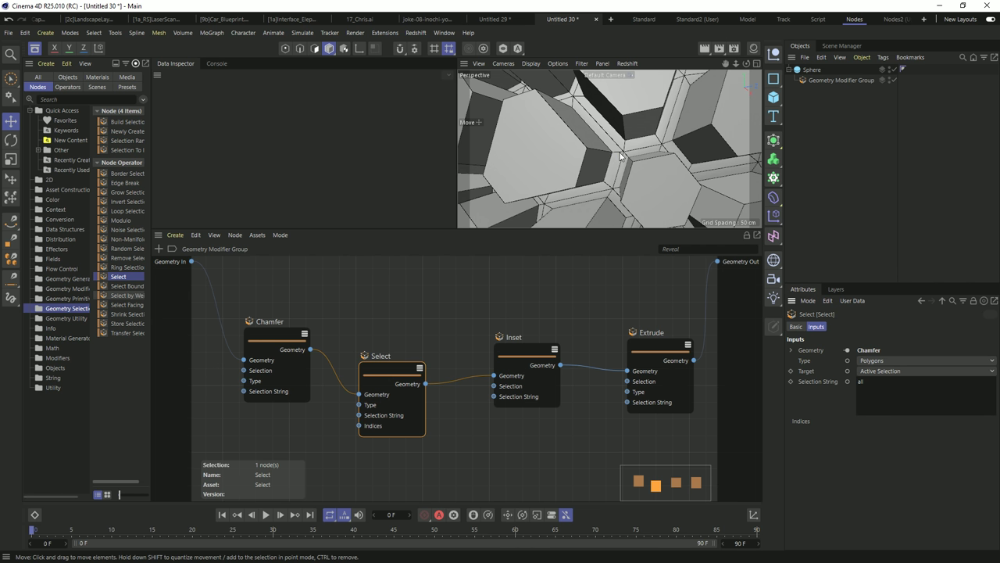
pyautogui.scroll(-5, 613, 156)
pyautogui.scroll(-5, 635, 137)
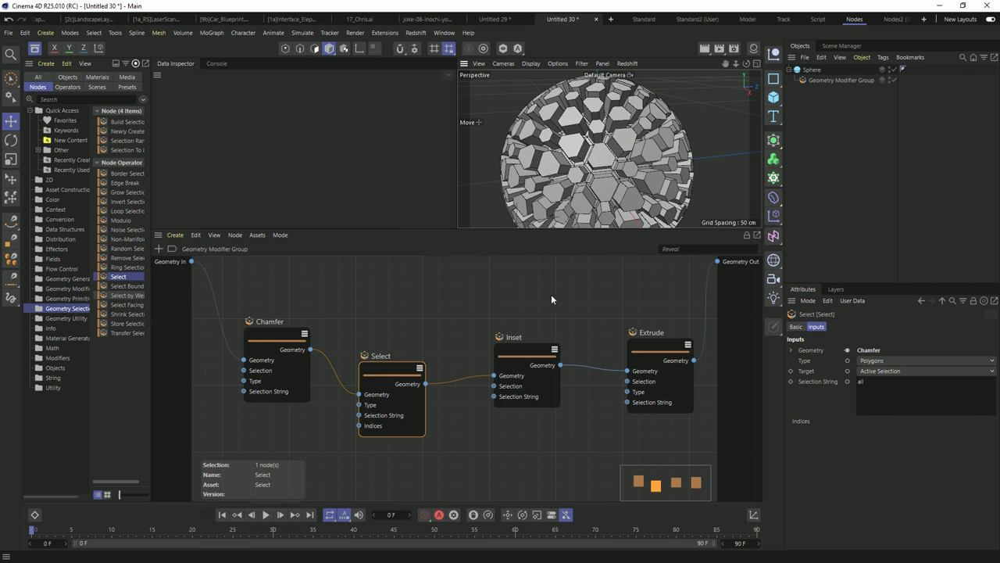
# - Set the Extrude node's Offset to -2 cm
pyautogui.click(670, 399)
pyautogui.click(876, 421)
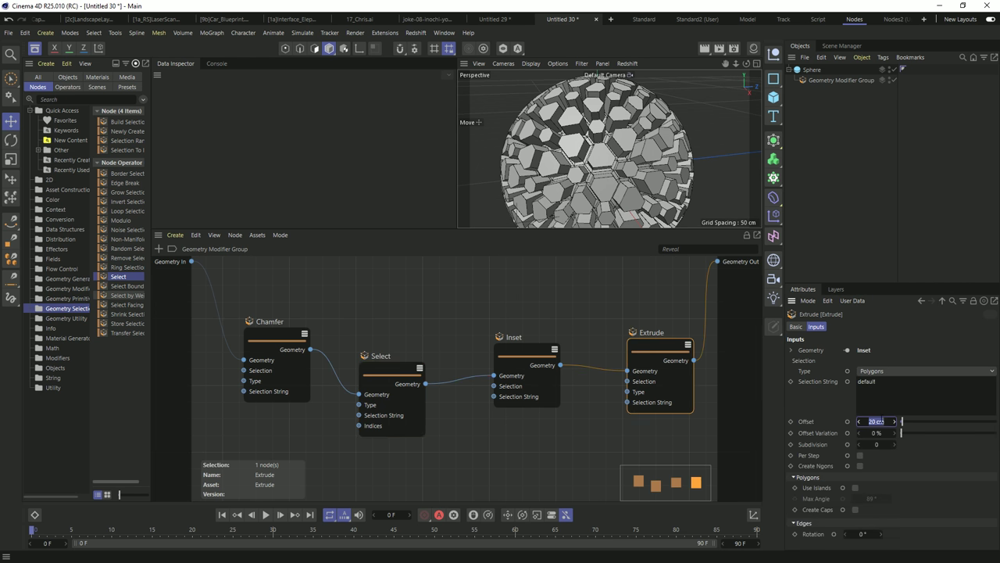
pyautogui.write('-2')
pyautogui.press('Return')
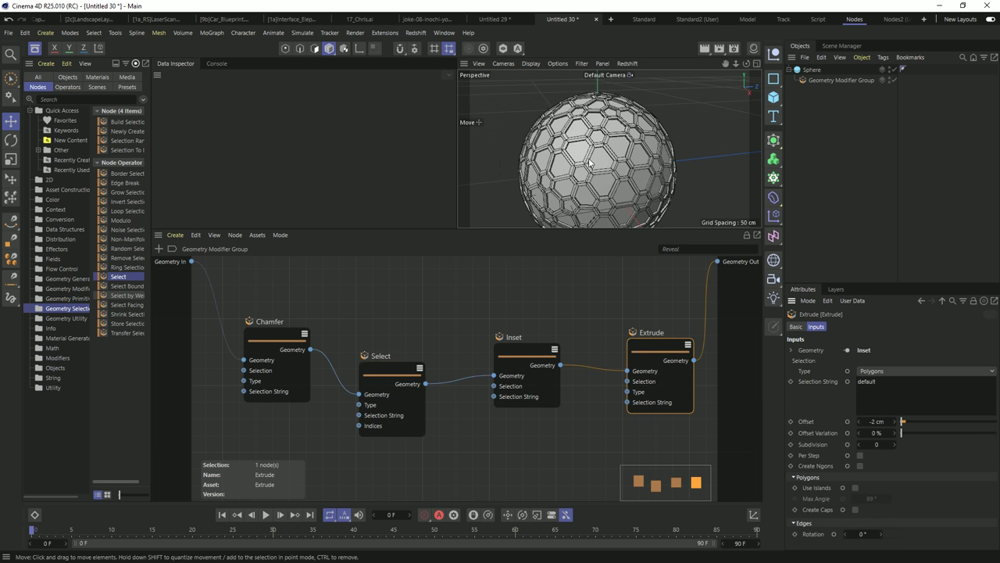
# - Try an Offset of -5 cm on the Extrude node, undo it, and inspect the sphere's surface
pyautogui.moveTo(859, 425); pyautogui.dragTo(882, 421)
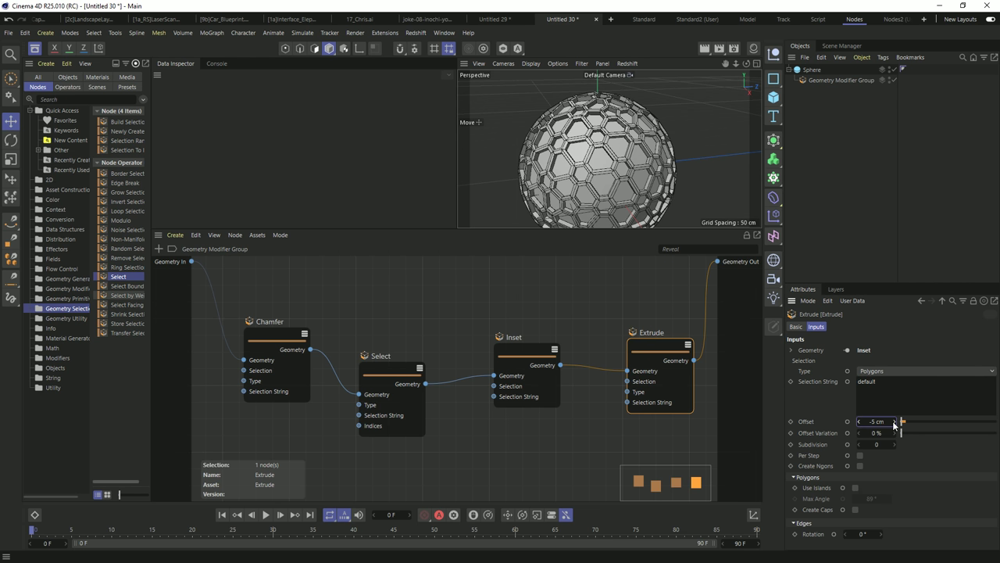
pyautogui.hotkey('ctrl', 'z')
pyautogui.scroll(5, 597, 165)
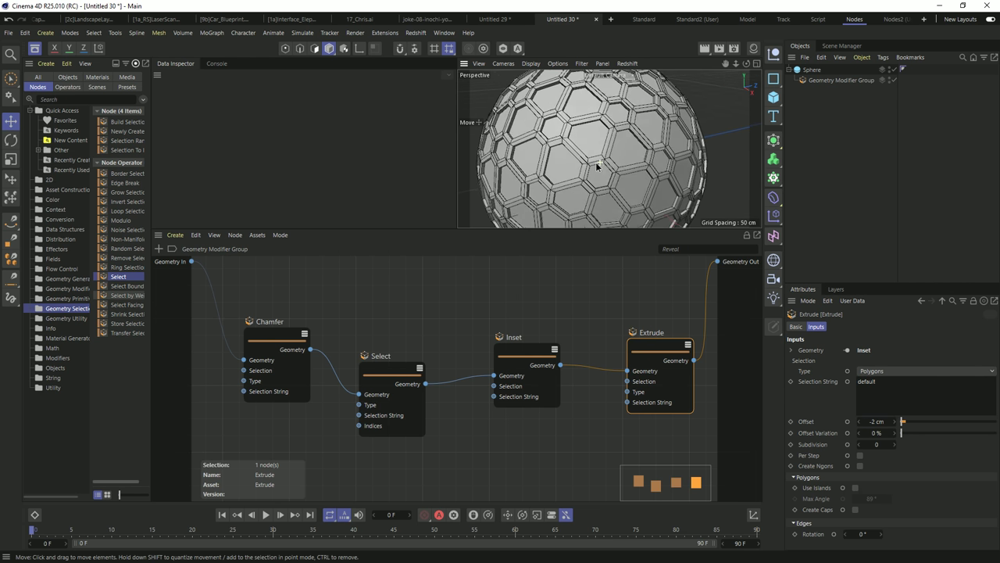
# - Add a Delete node between the Extrude node and Geometry Out, and wire the Extrude node's Geometry output into it
pyautogui.moveTo(672, 348); pyautogui.dragTo(627, 345)
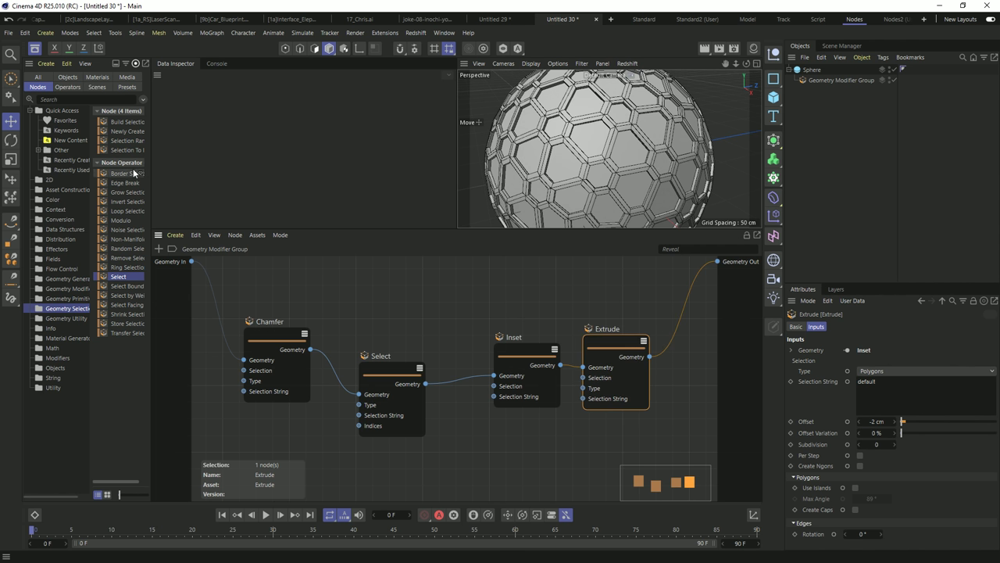
pyautogui.doubleClick(487, 301)
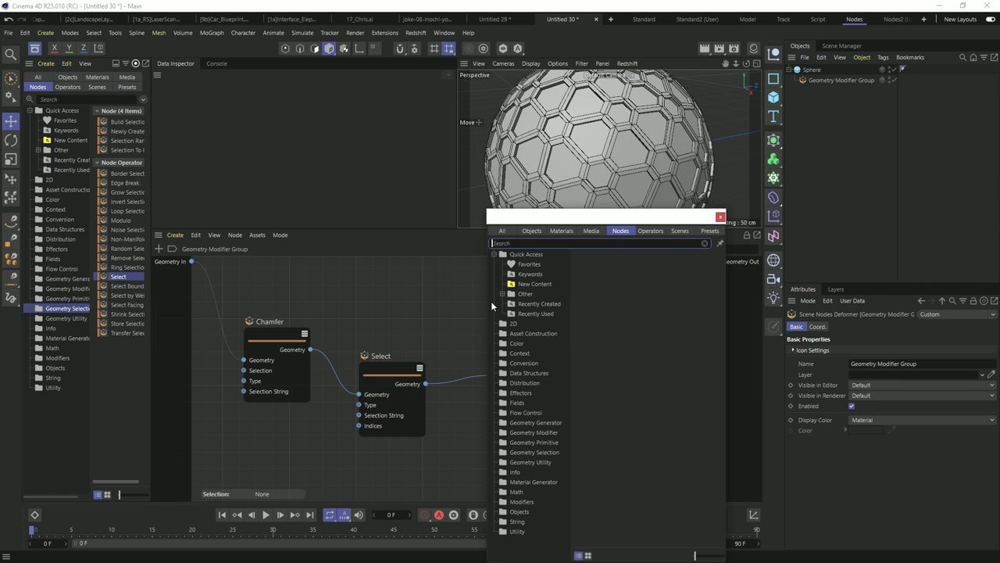
pyautogui.write('dele')
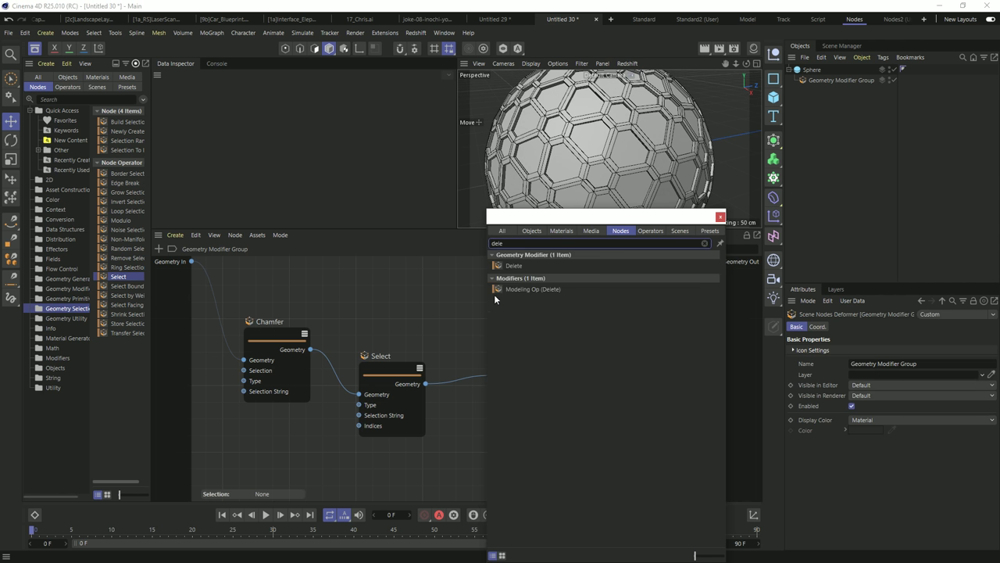
pyautogui.press('Down')
pyautogui.press('Return')
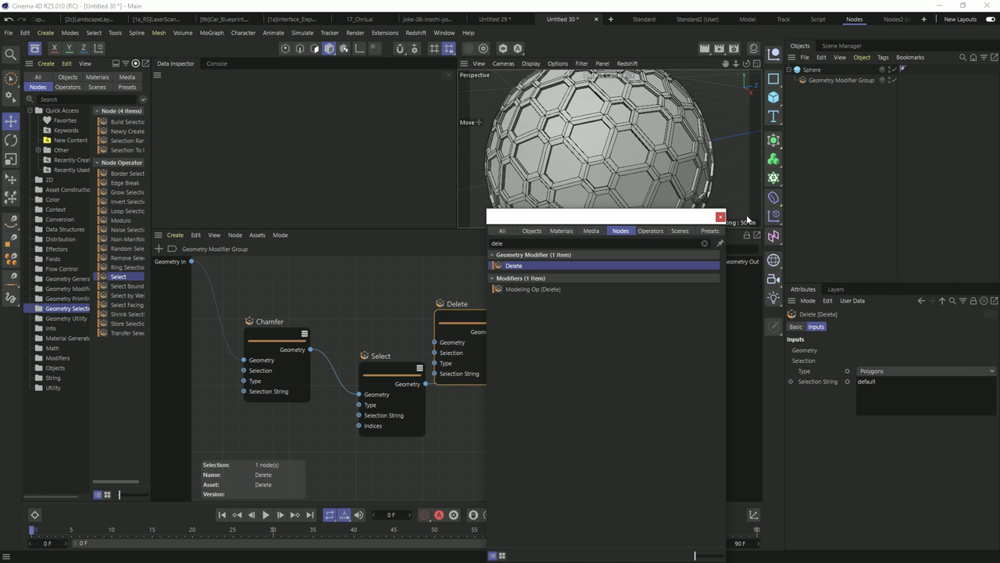
pyautogui.moveTo(469, 322); pyautogui.dragTo(705, 337)
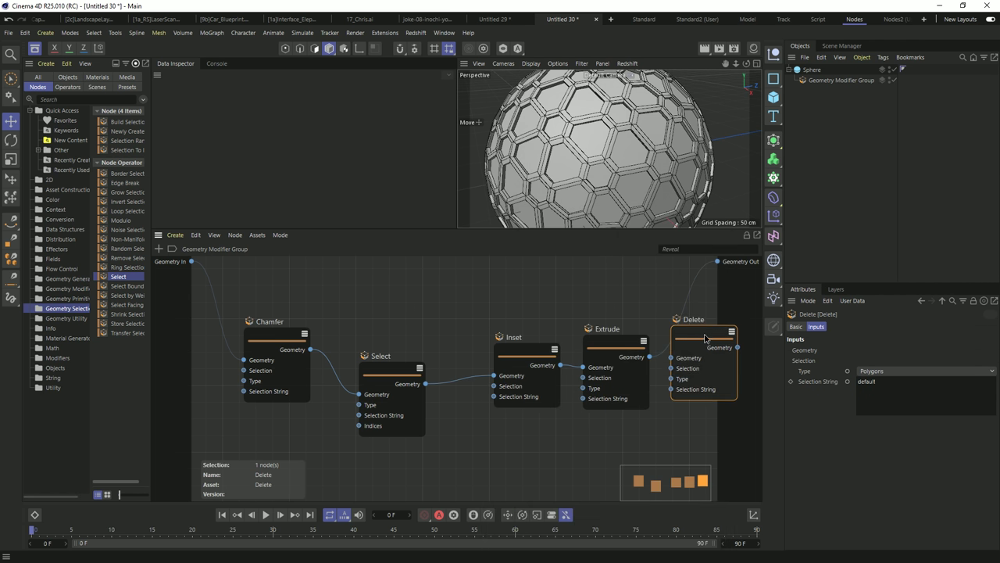
pyautogui.moveTo(649, 356); pyautogui.dragTo(670, 358)
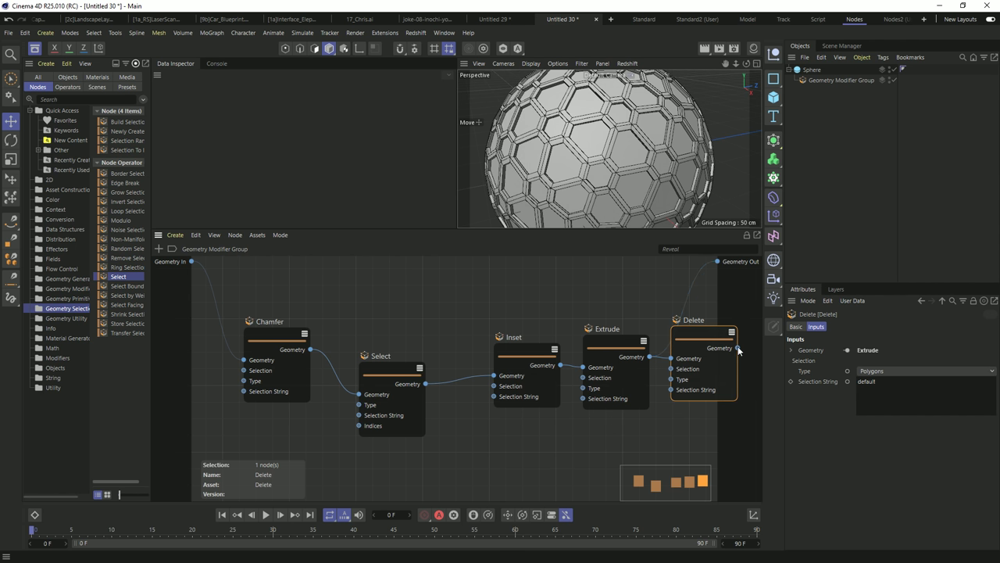
# - Connect the Delete node's geometry output to Geometry Out and auto-arrange all five nodes of the modifier group in a row
pyautogui.moveTo(738, 349); pyautogui.dragTo(717, 261)
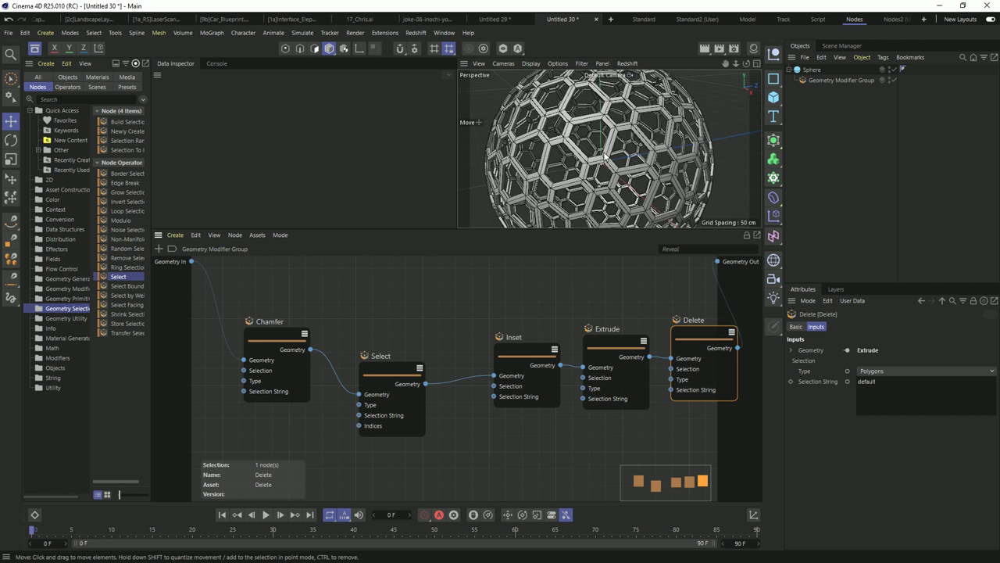
pyautogui.keyDown('alt'); pyautogui.moveTo(639, 135); pyautogui.dragTo(509, 115); pyautogui.keyUp('alt')
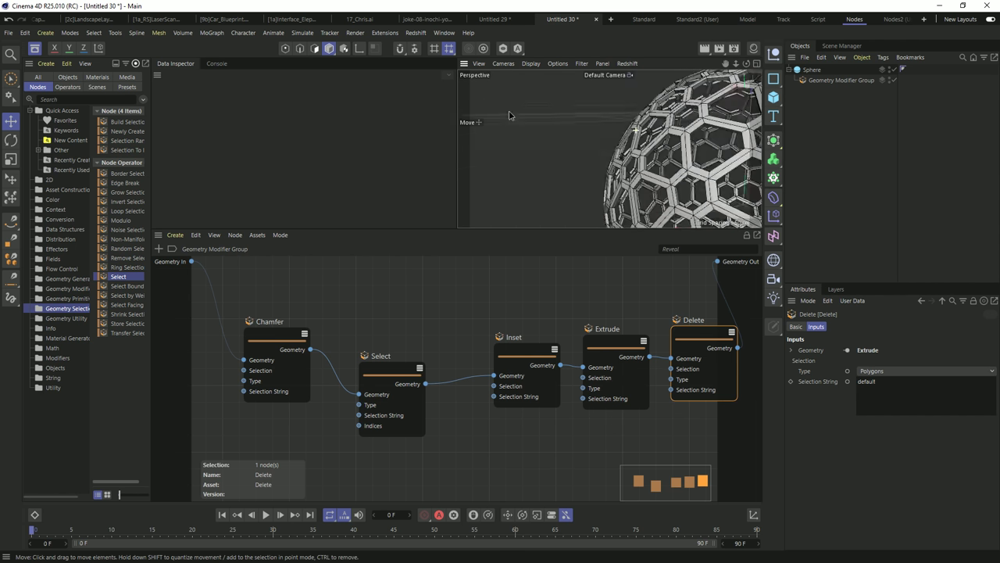
pyautogui.press('h')
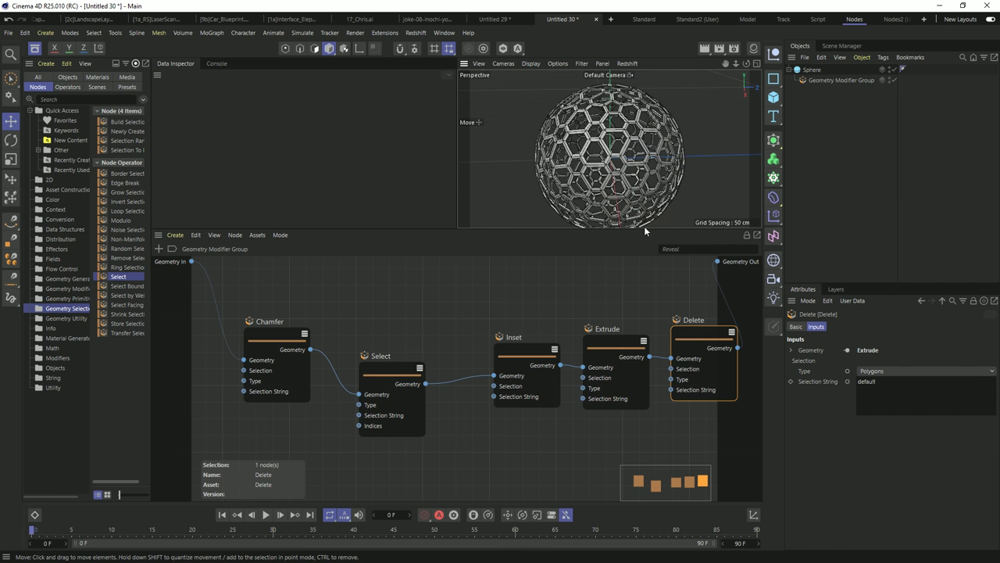
pyautogui.keyDown('alt'); pyautogui.moveTo(627, 158); pyautogui.dragTo(594, 146); pyautogui.keyUp('alt')
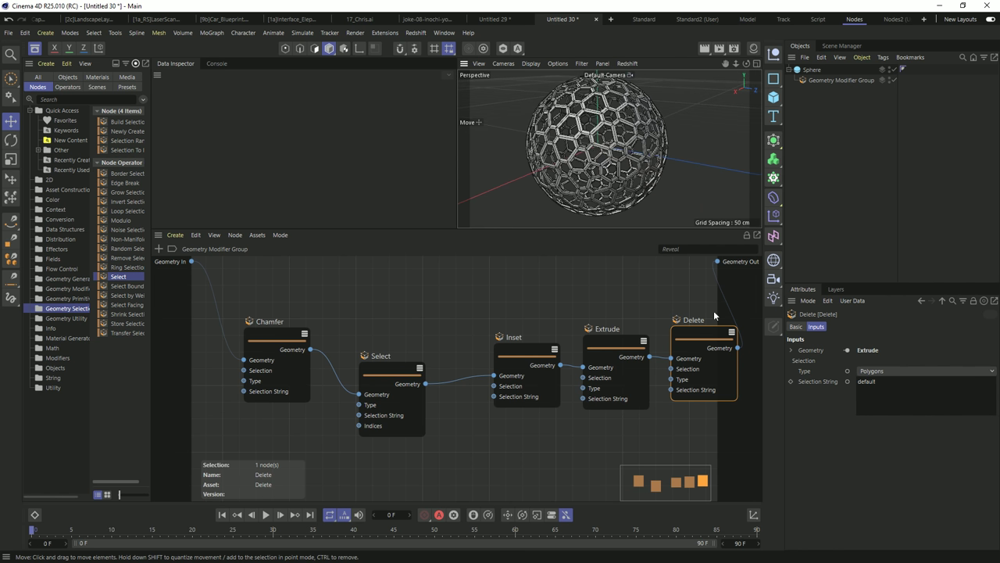
pyautogui.moveTo(710, 297); pyautogui.dragTo(205, 450)
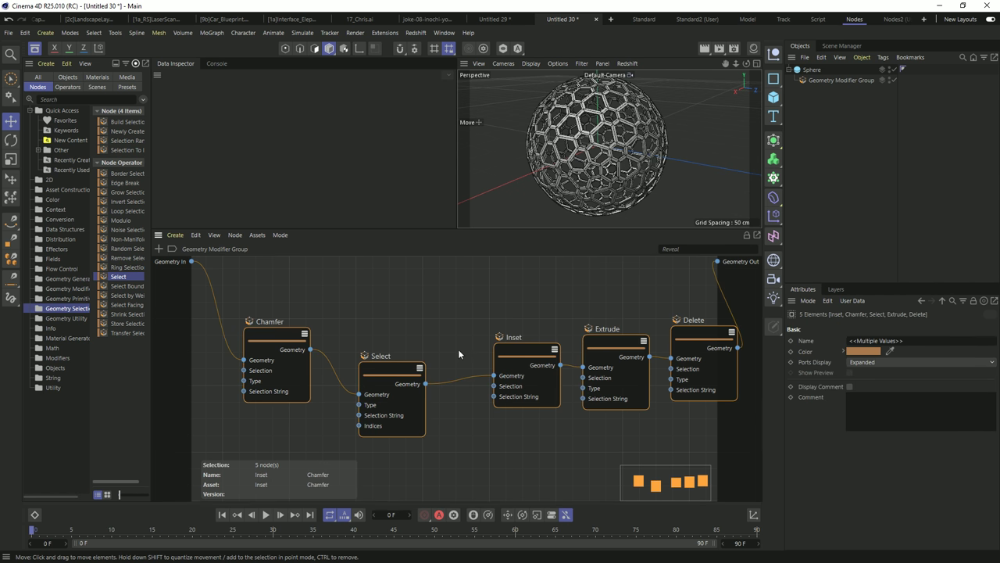
pyautogui.press('l')
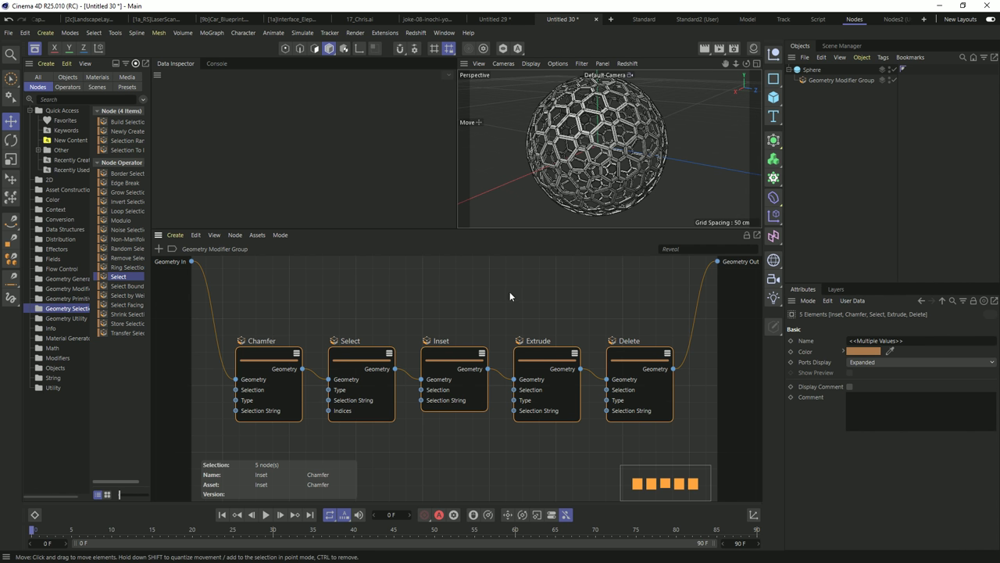
# - Expose the Inset node's Inset parameter as a new input on the Geometry Modifier Group
pyautogui.click(459, 406)
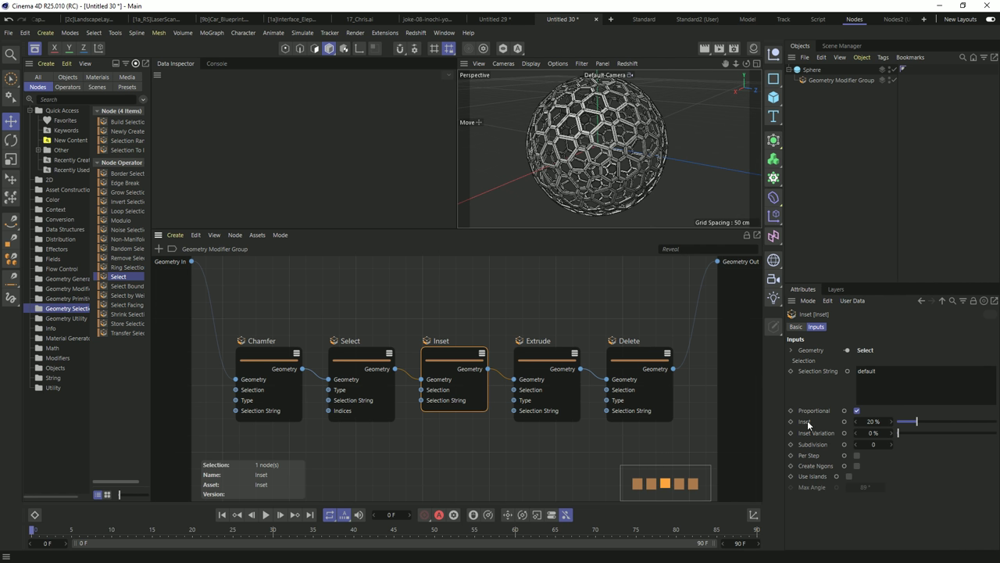
pyautogui.rightClick(846, 424)
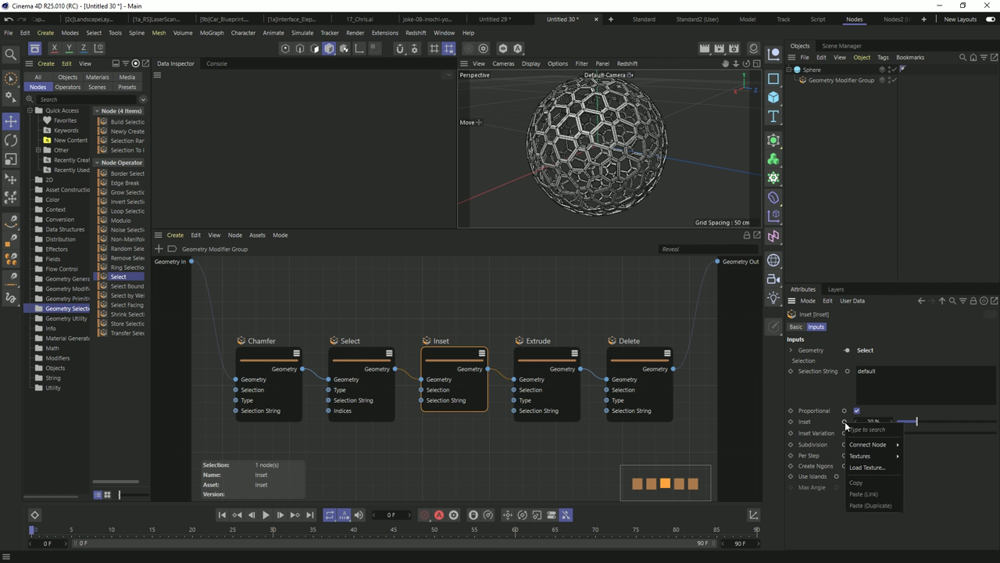
pyautogui.moveTo(866, 447)
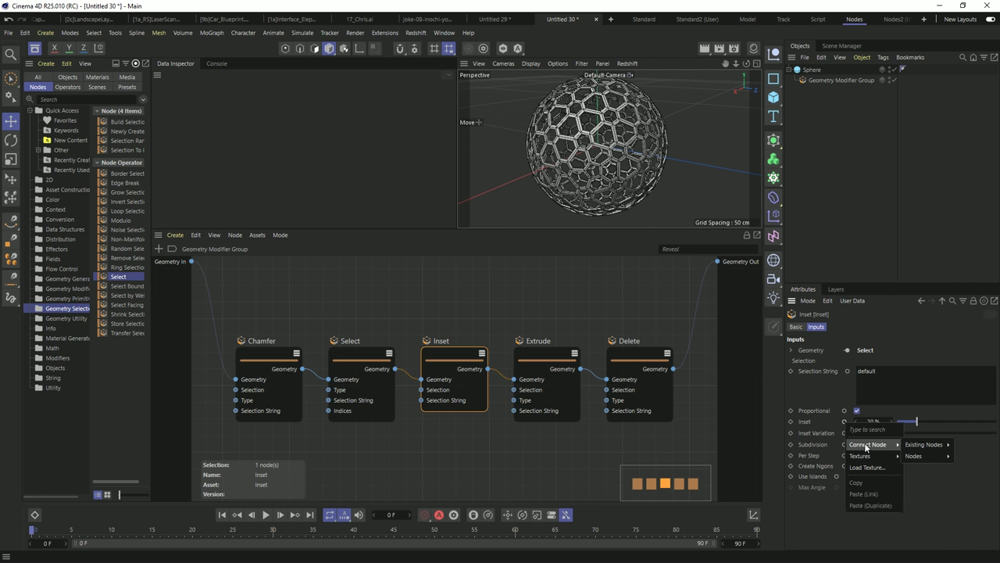
pyautogui.moveTo(921, 458)
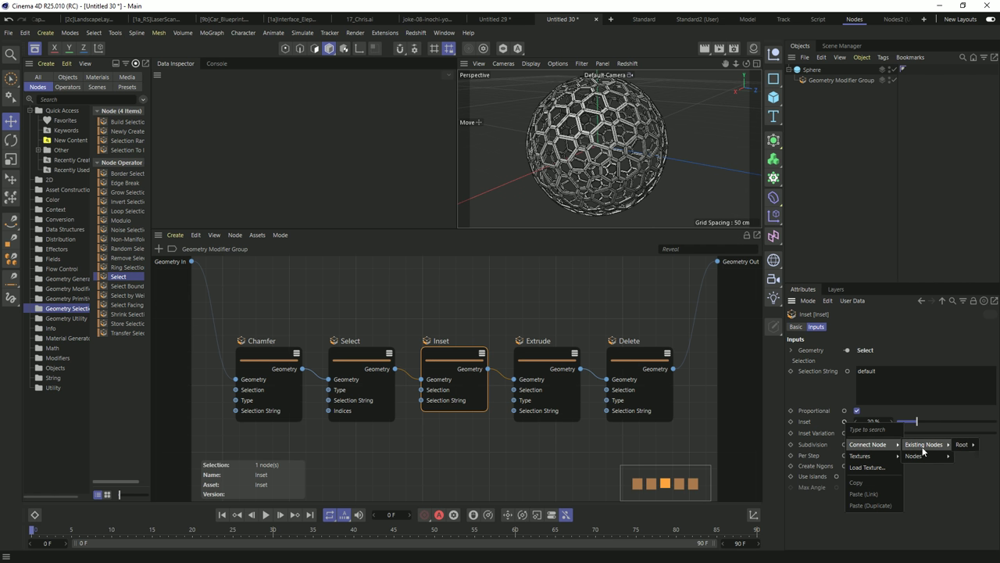
pyautogui.moveTo(962, 445)
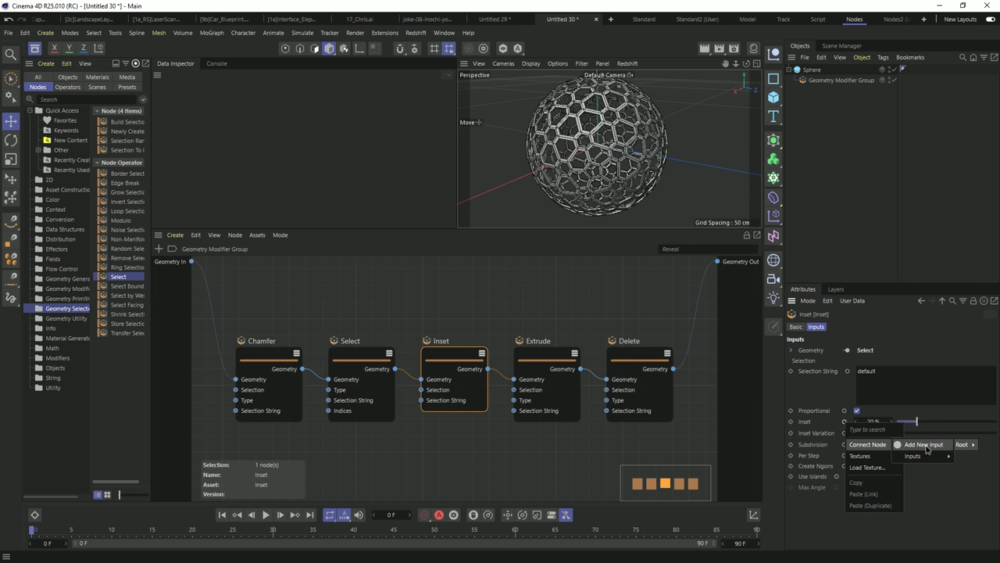
pyautogui.click(924, 444)
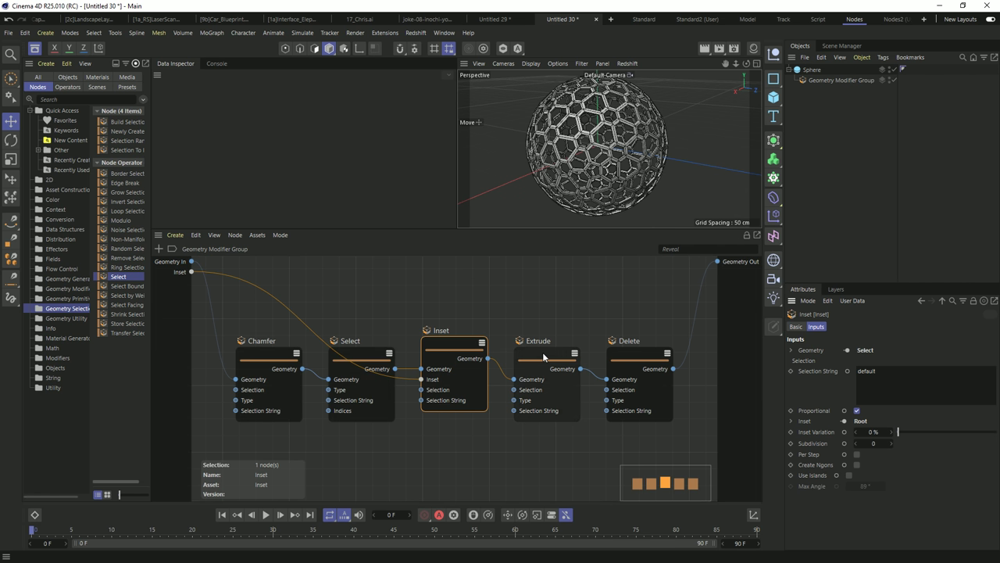
# - Raise the Extrude node above the node row and expose its Offset parameter as a new group input
pyautogui.moveTo(543, 356); pyautogui.dragTo(536, 290)
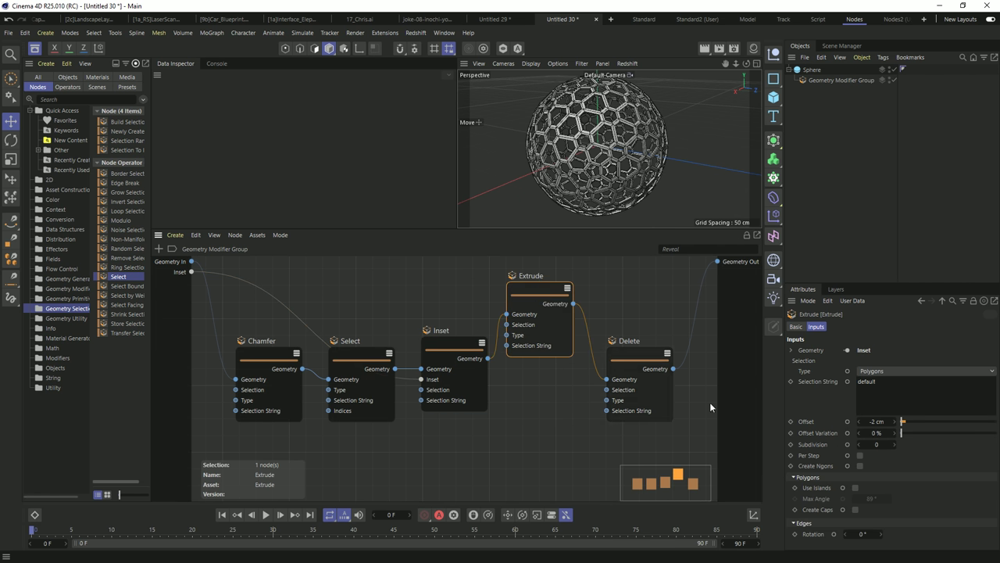
pyautogui.rightClick(847, 421)
pyautogui.moveTo(862, 444)
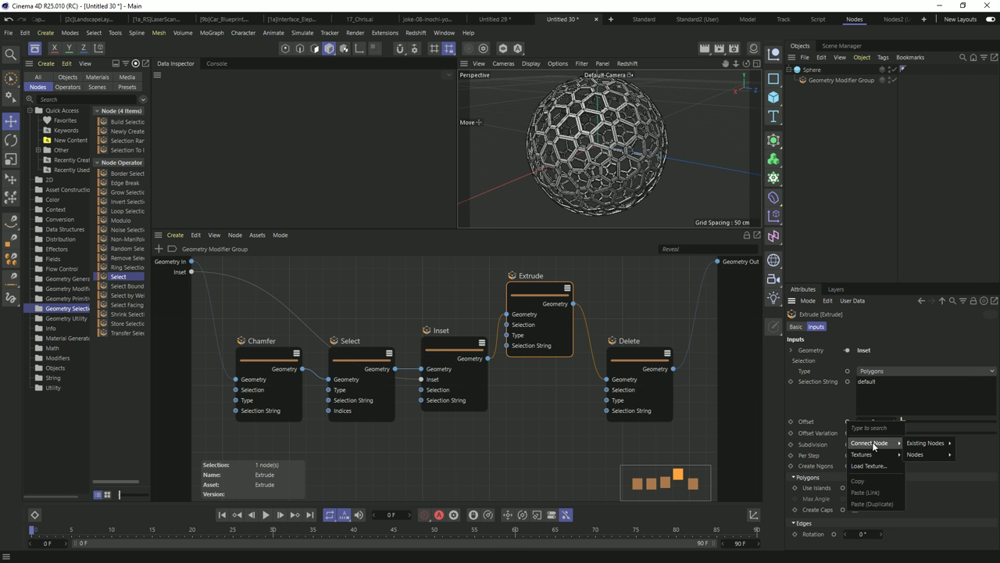
pyautogui.moveTo(926, 443)
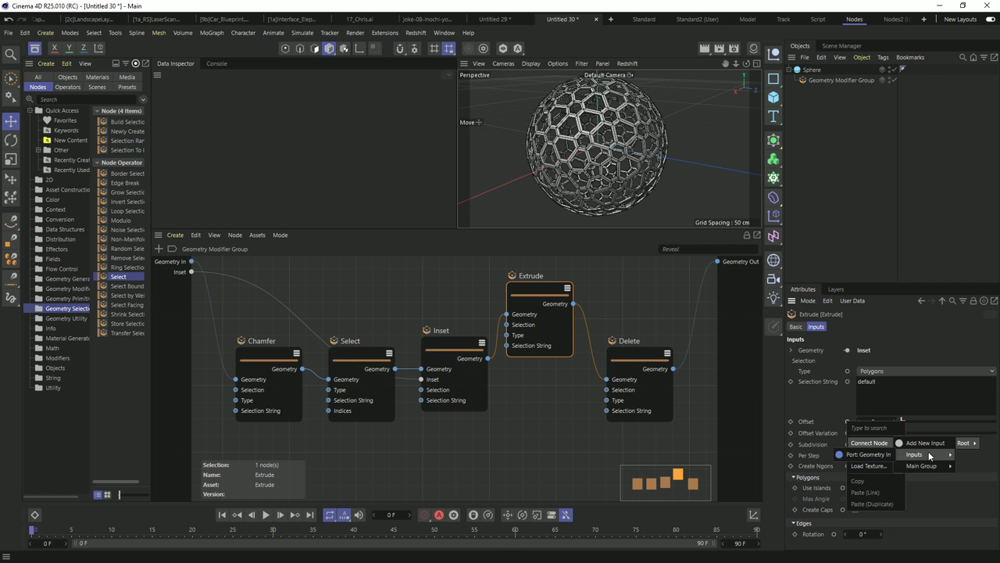
pyautogui.click(963, 443)
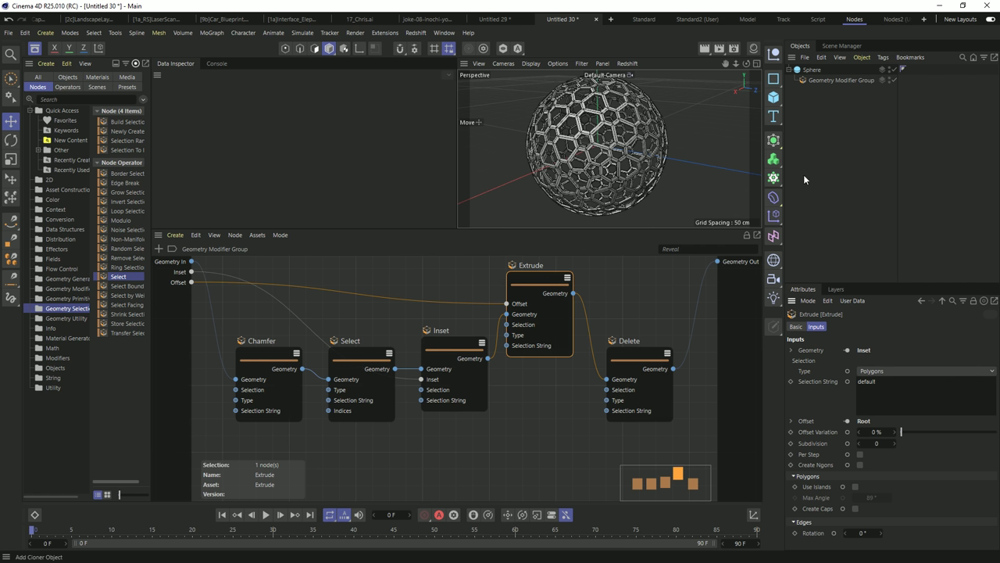
# - On the Geometry Modifier Group object, set Inset to 52 % and Offset to 13 cm
pyautogui.click(821, 81)
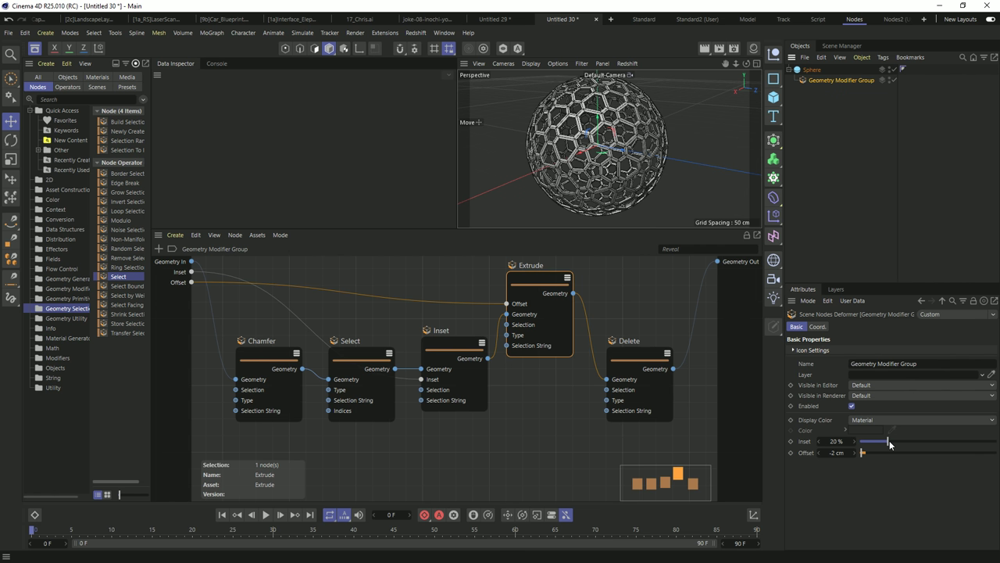
pyautogui.moveTo(888, 441); pyautogui.dragTo(931, 442)
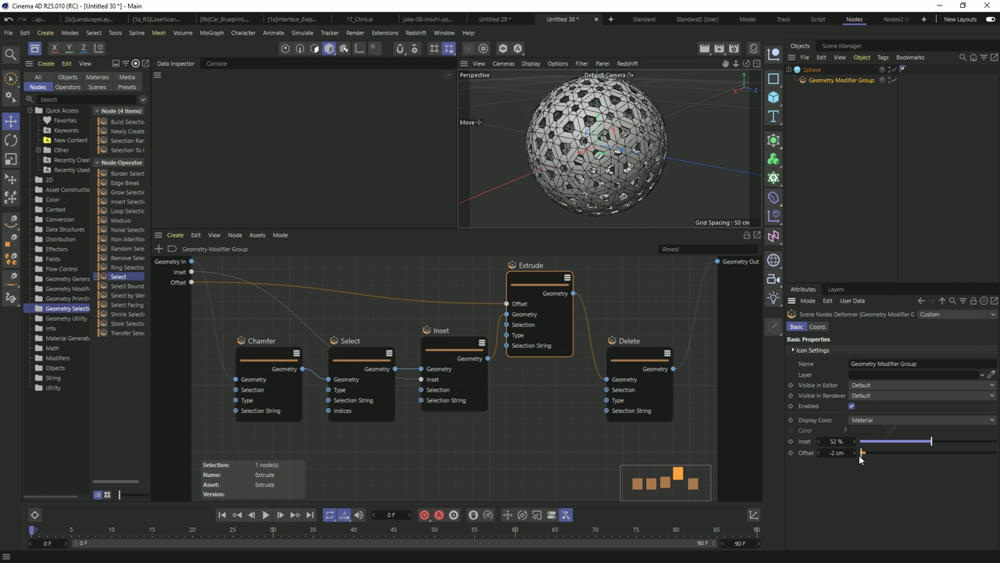
pyautogui.moveTo(856, 454); pyautogui.dragTo(828, 453)
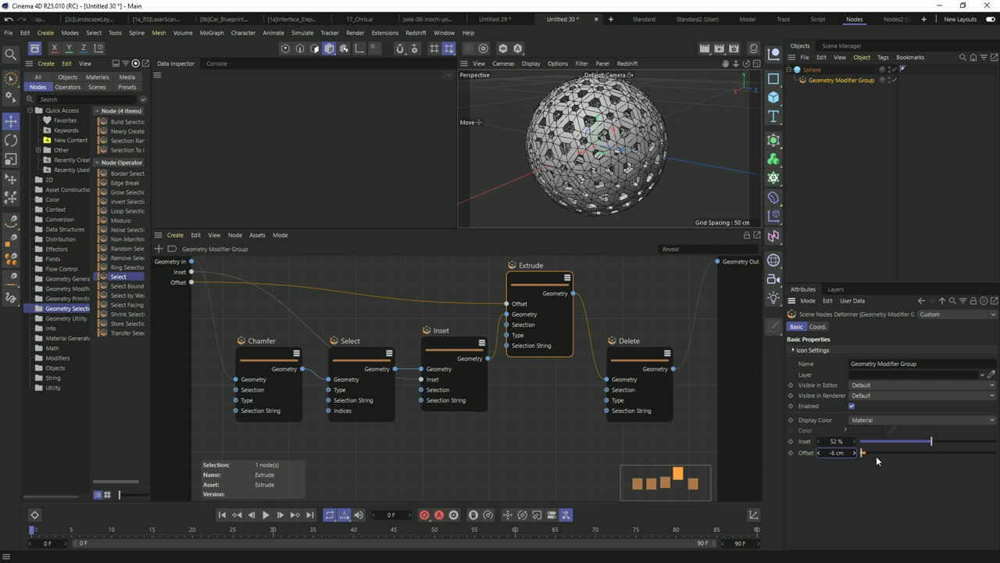
pyautogui.moveTo(861, 453)
pyautogui.mouseDown()
pyautogui.moveTo(938, 459)
pyautogui.moveTo(855, 457)
pyautogui.mouseUp()
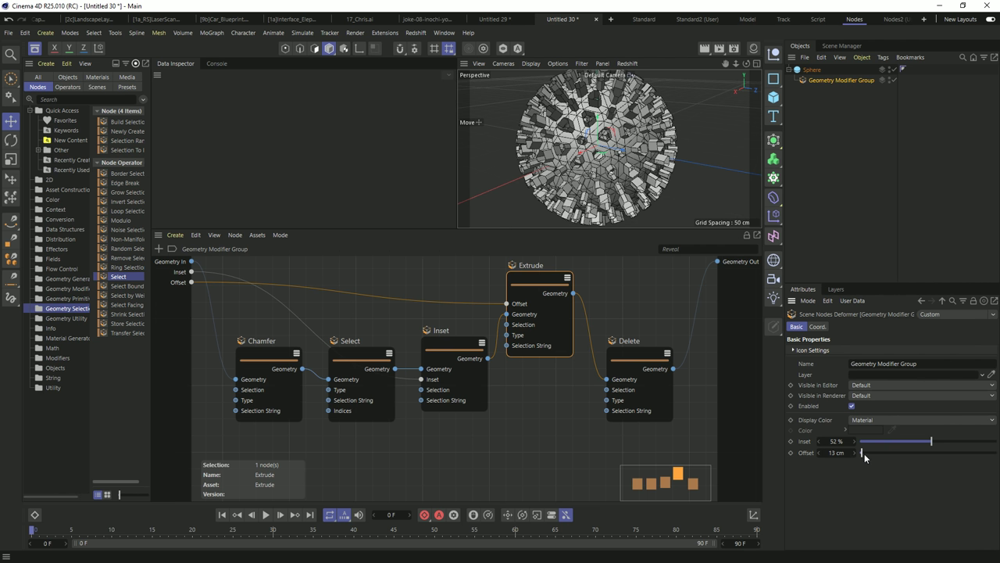
# - Edit the group's Offset input port to limit its value on both ends, with minimum -10 cm and maximum 10 cm
pyautogui.rightClick(190, 283)
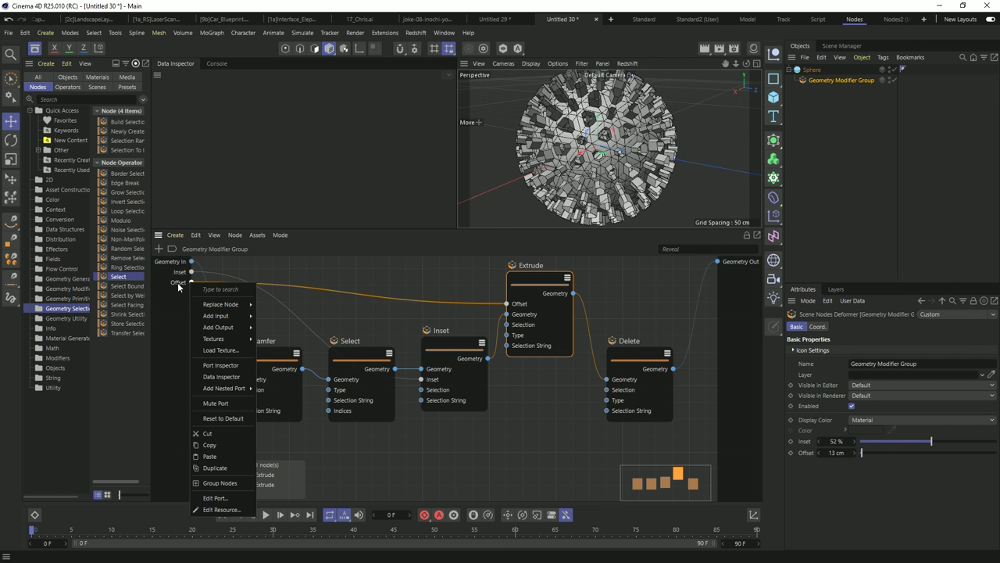
pyautogui.click(228, 498)
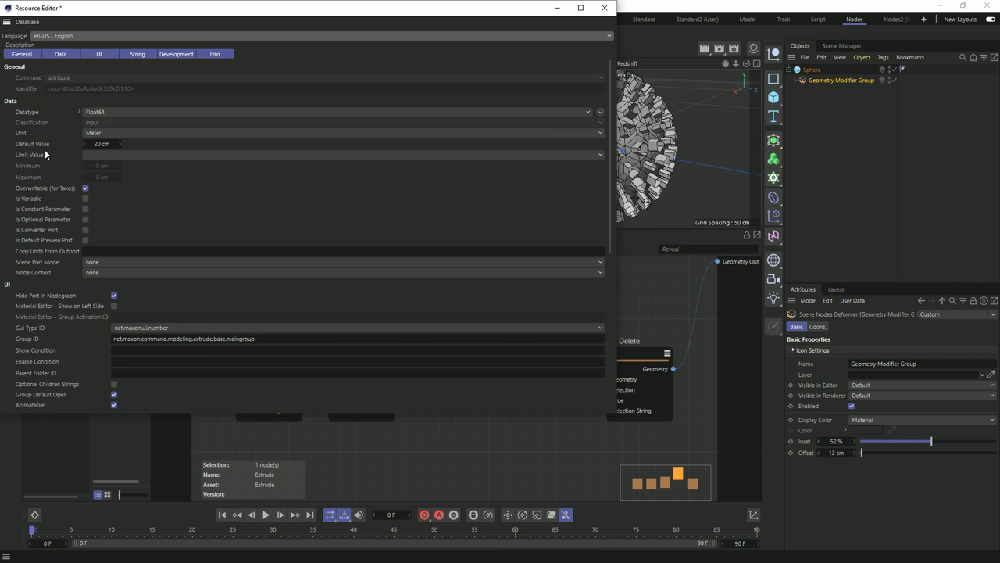
pyautogui.click(123, 155)
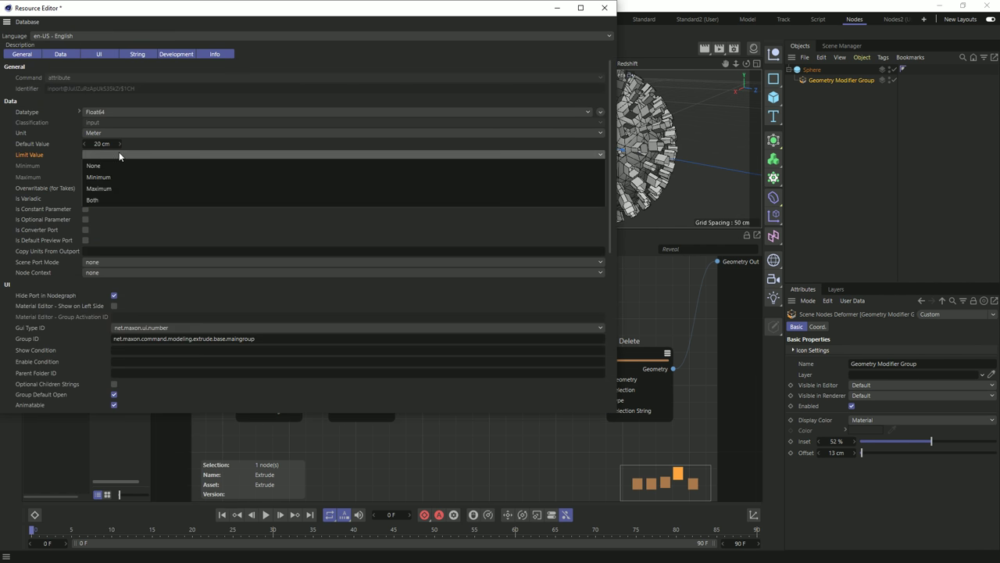
pyautogui.click(98, 199)
pyautogui.click(102, 165)
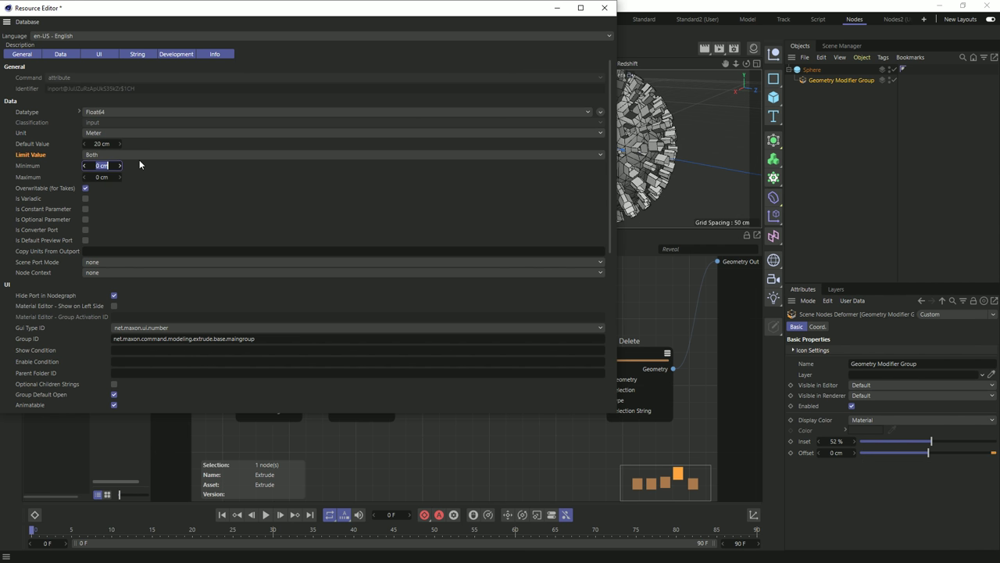
pyautogui.write('-10')
pyautogui.click(102, 176)
pyautogui.write('10')
pyautogui.press('Return')
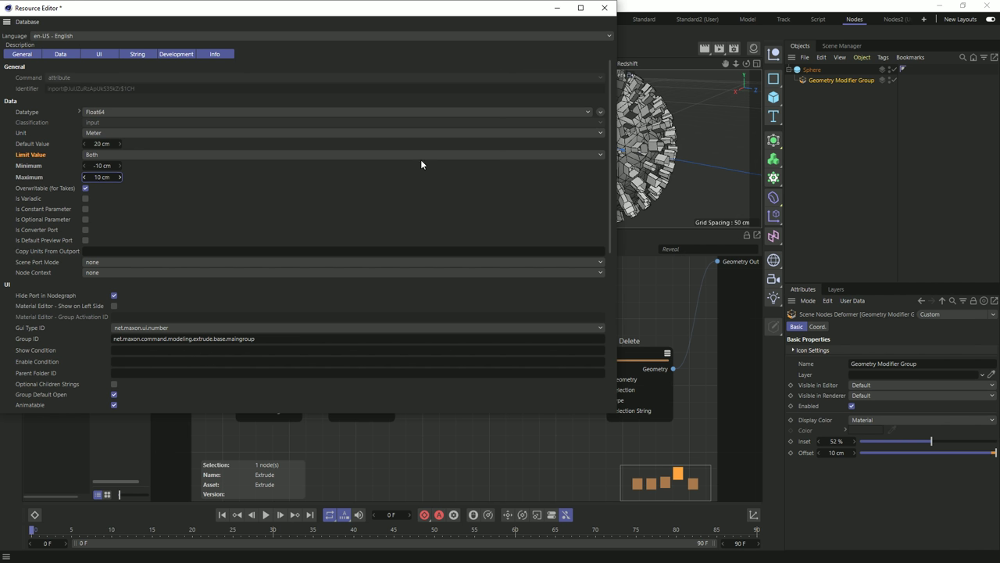
pyautogui.click(600, 10)
pyautogui.click(495, 318)
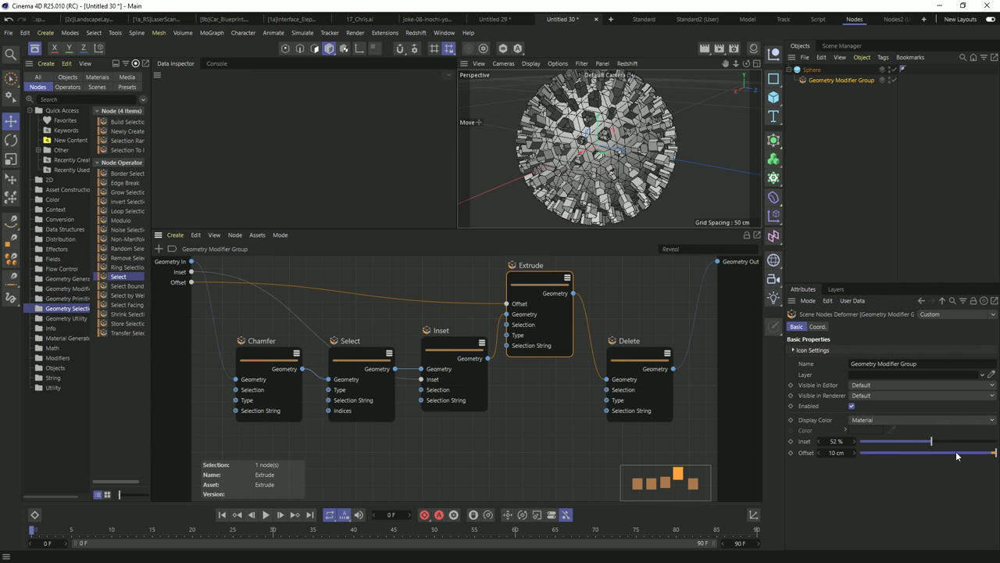
# - Test the limited Offset of the Geometry Modifier Group at 0 cm and 10 cm, and set it to -10 cm
pyautogui.moveTo(956, 451); pyautogui.dragTo(831, 461)
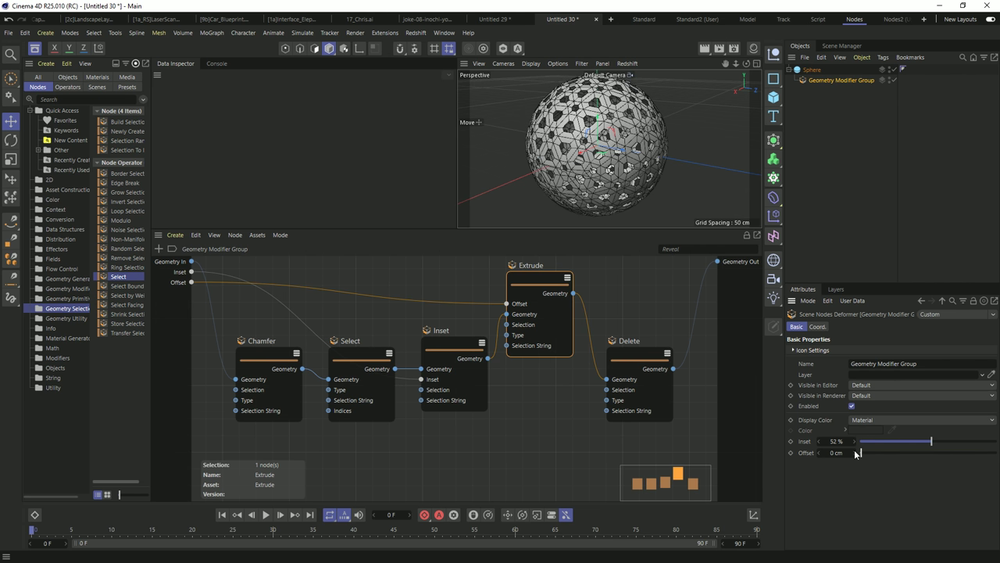
pyautogui.doubleClick(836, 453)
pyautogui.write('10')
pyautogui.press('Return')
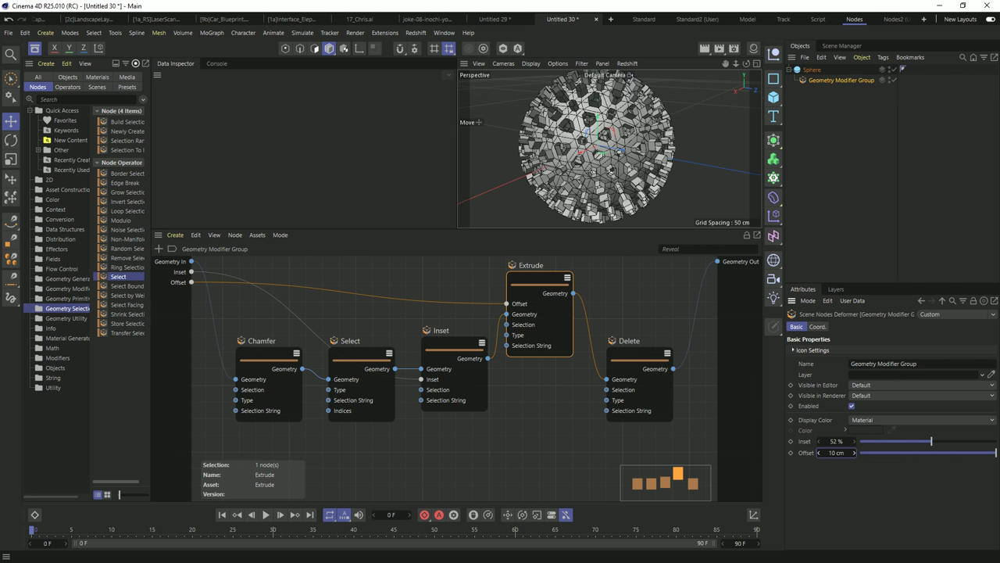
pyautogui.write('-10')
pyautogui.press('Return')
pyautogui.hotkey('ctrl', 'z')
pyautogui.hotkey('ctrl', 'y')
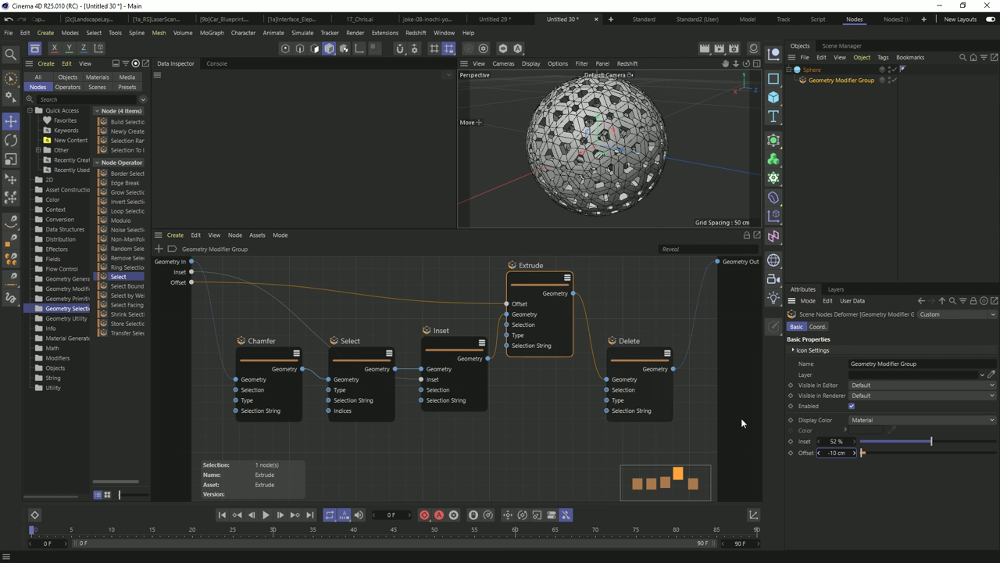
pyautogui.moveTo(436, 282); pyautogui.dragTo(449, 303, button='middle')
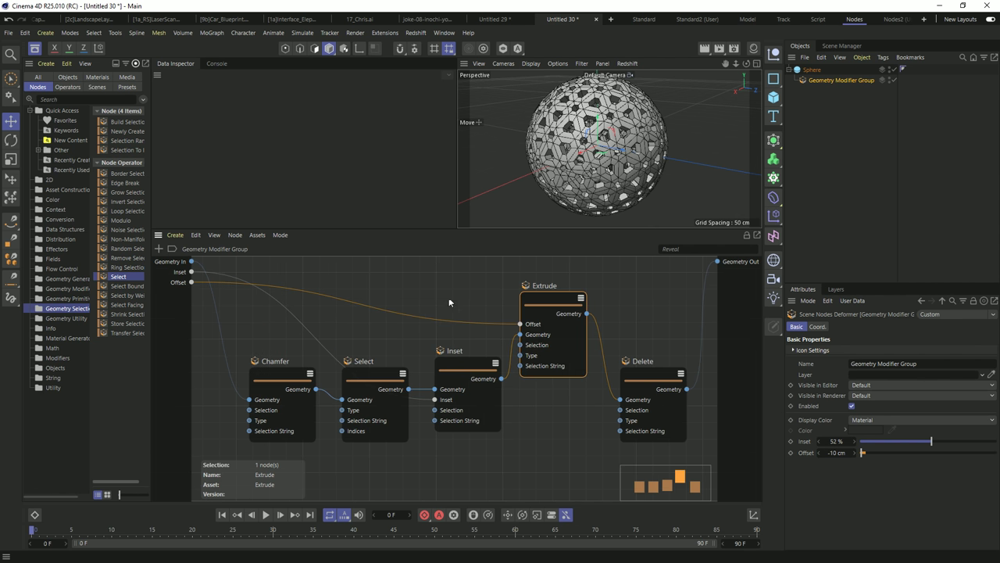
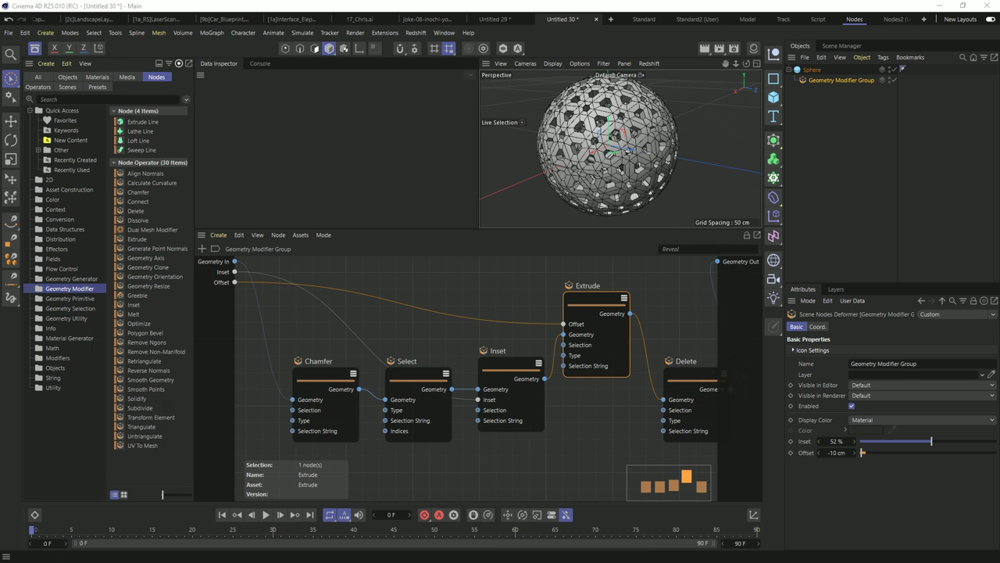
# - Create a new empty project and move its Scene Root node up and to the right in the node graph
pyautogui.click(610, 19)
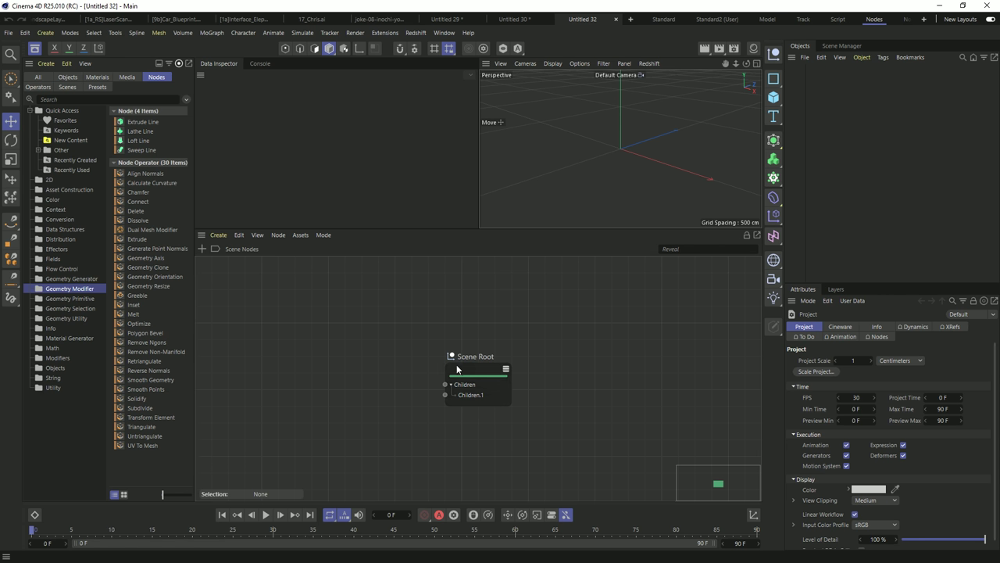
pyautogui.moveTo(464, 370); pyautogui.dragTo(551, 340)
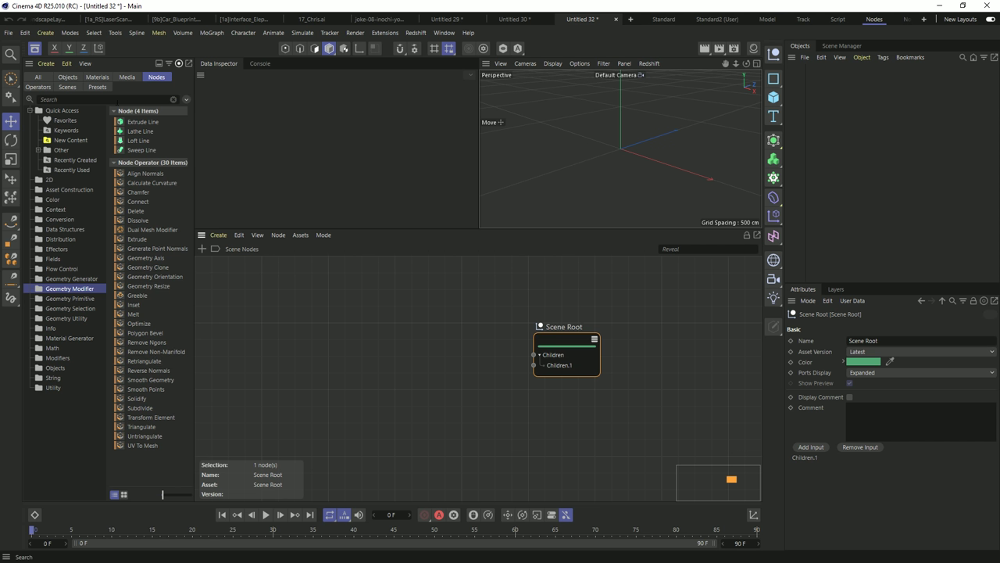
# - Find the Extrude Line node in the asset list and add it to the node graph beside the Scene Root
pyautogui.click(118, 99)
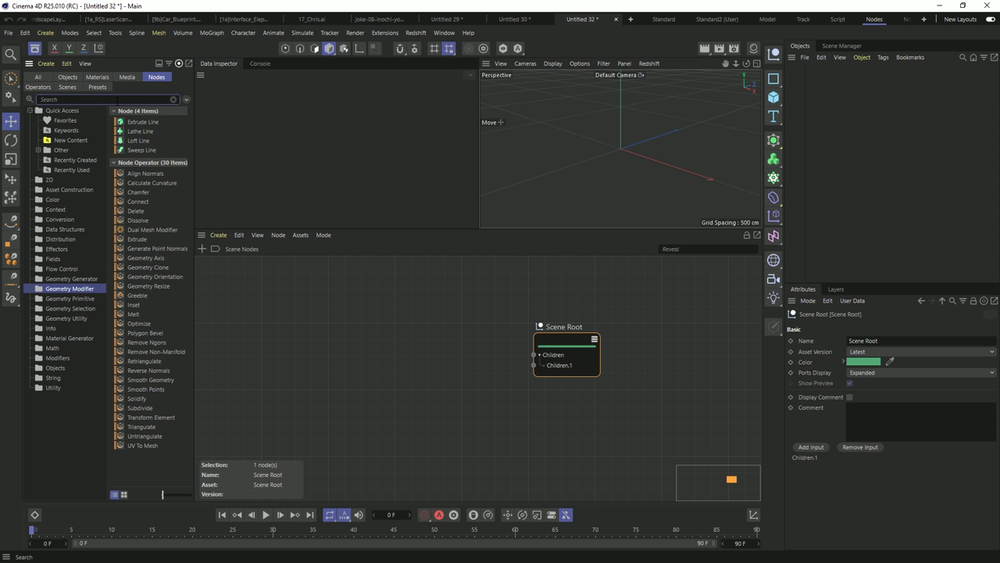
pyautogui.write('ex')
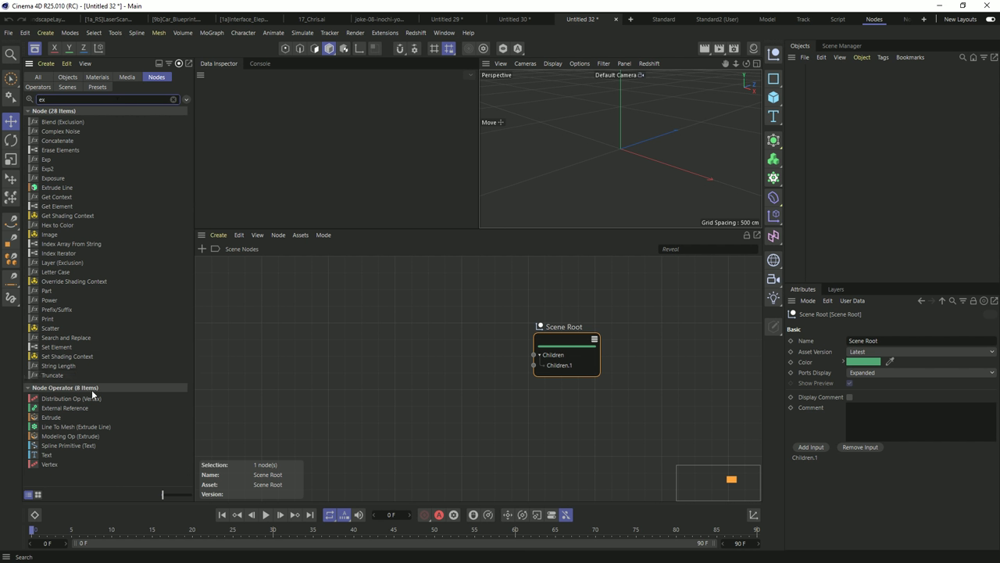
pyautogui.click(56, 188)
pyautogui.moveTo(238, 280); pyautogui.dragTo(419, 305)
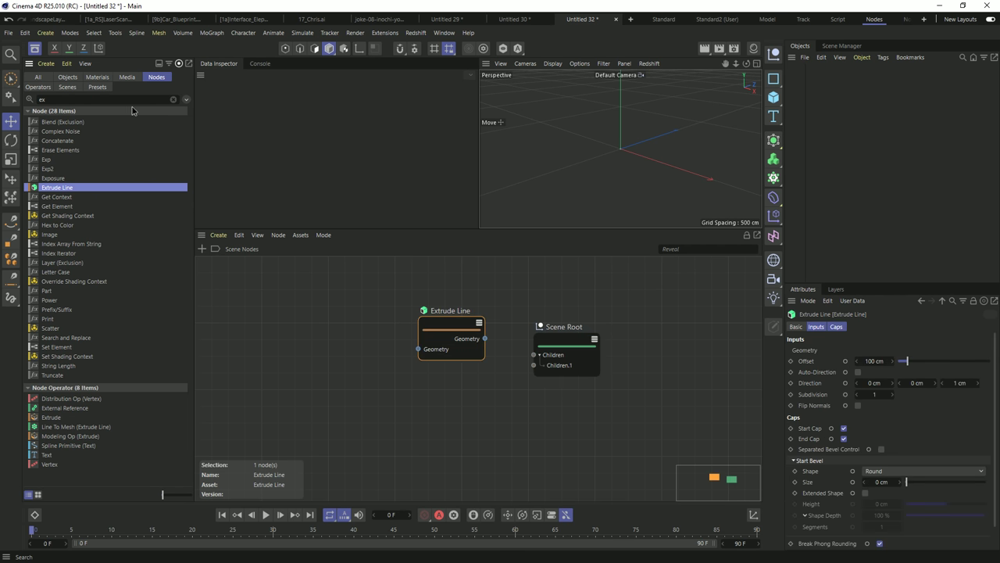
# - Add a Text node and feed its geometry into Extrude Line through a Spline Tessellation node
pyautogui.doubleClick(44, 100)
pyautogui.write('text')
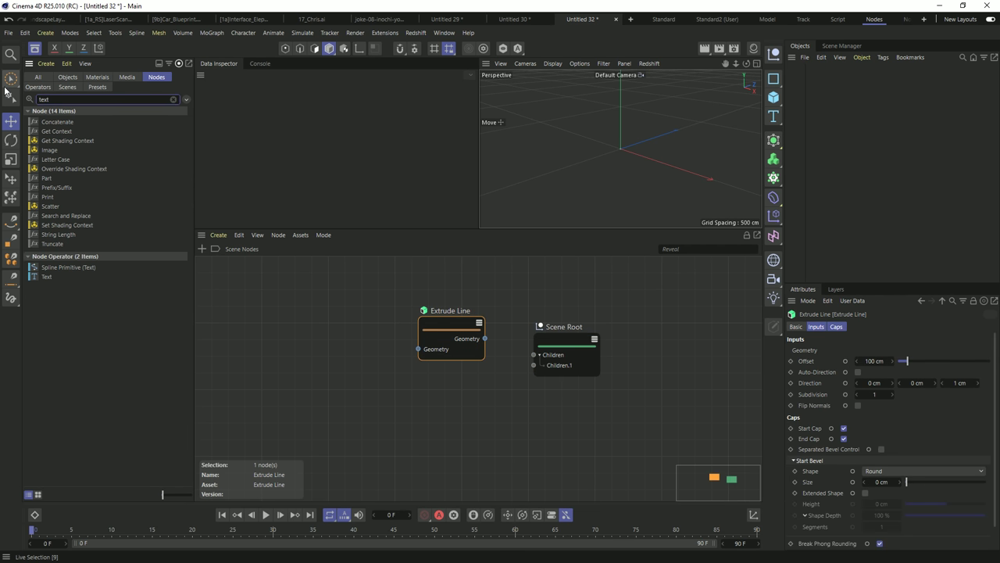
pyautogui.moveTo(31, 275); pyautogui.dragTo(420, 351)
pyautogui.moveTo(465, 377); pyautogui.dragTo(353, 410)
pyautogui.moveTo(310, 348); pyautogui.dragTo(267, 330)
pyautogui.moveTo(419, 309); pyautogui.dragTo(431, 292)
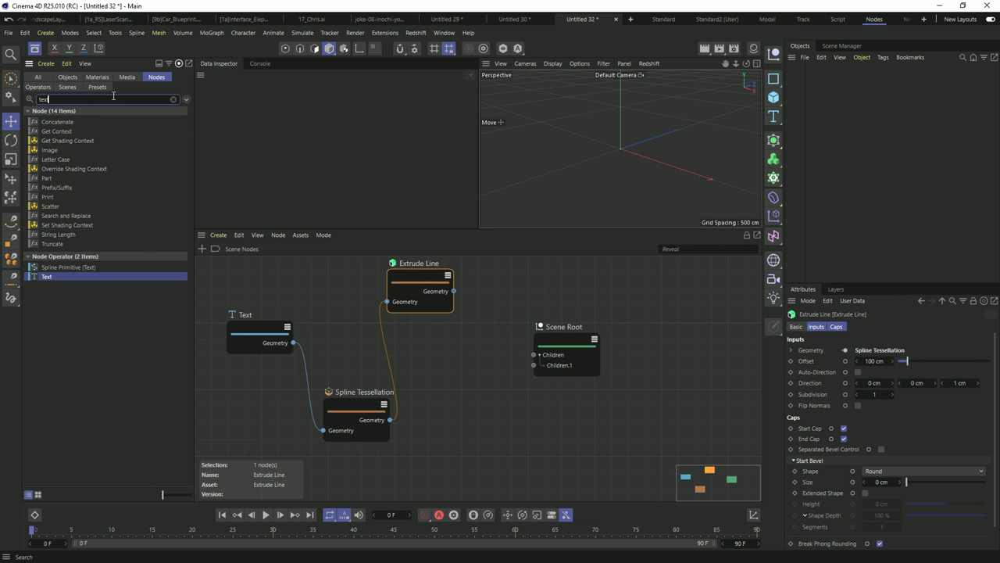
# - Add a Geometry Op node, feed Extrude Line's geometry into it, and connect its Op Output to the Scene Root's child input
pyautogui.click(54, 99)
pyautogui.write('geo')
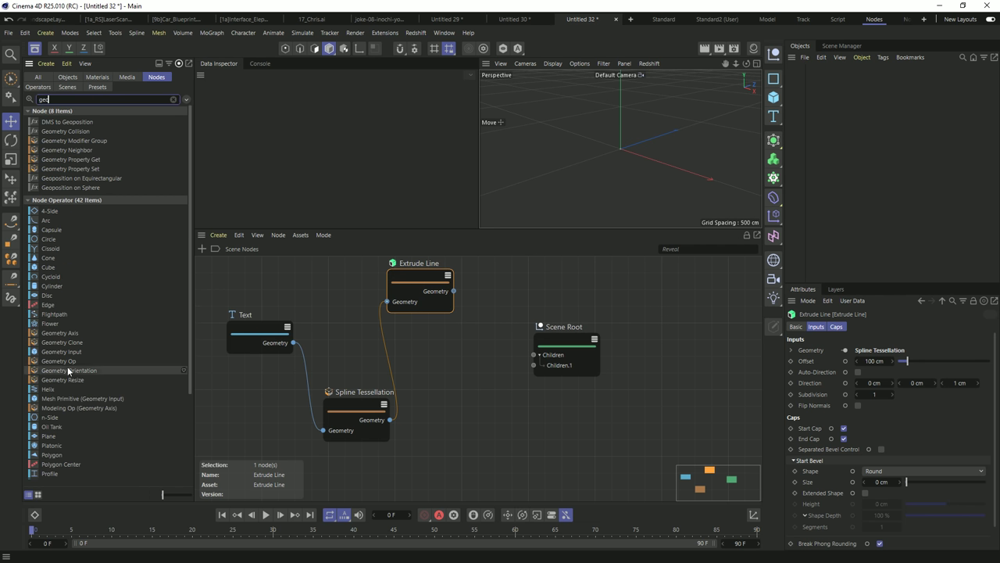
pyautogui.moveTo(125, 361); pyautogui.dragTo(485, 357)
pyautogui.moveTo(566, 341); pyautogui.dragTo(655, 331)
pyautogui.moveTo(454, 292); pyautogui.dragTo(486, 412)
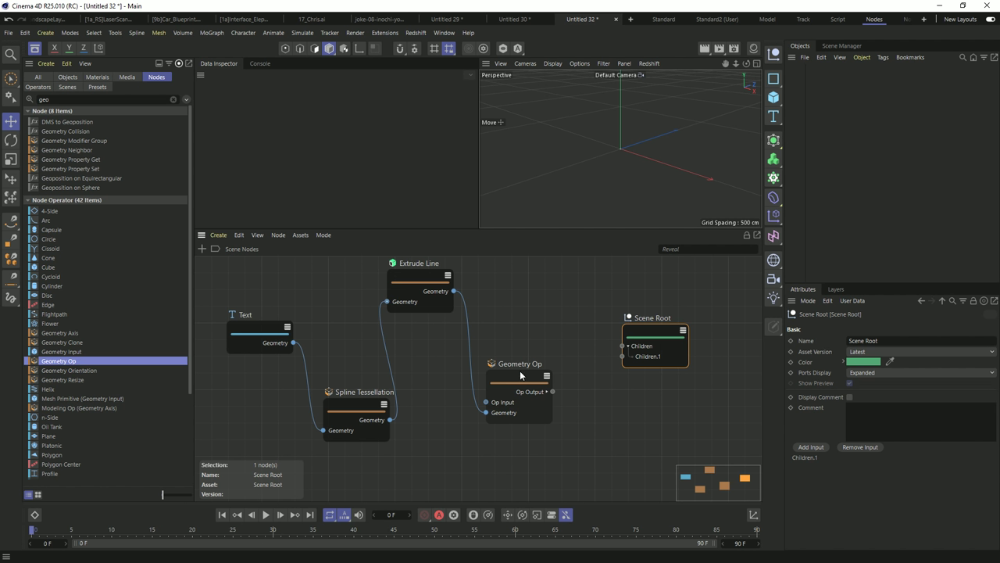
pyautogui.moveTo(553, 391); pyautogui.dragTo(623, 356)
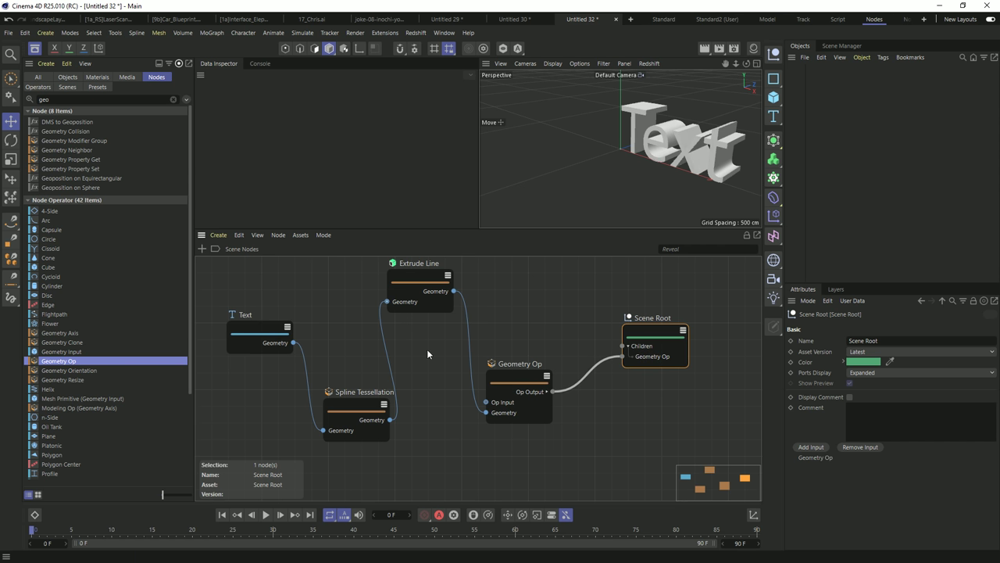
# - Set the Extrude Line node's Offset to 0 cm to flatten the text
pyautogui.click(404, 280)
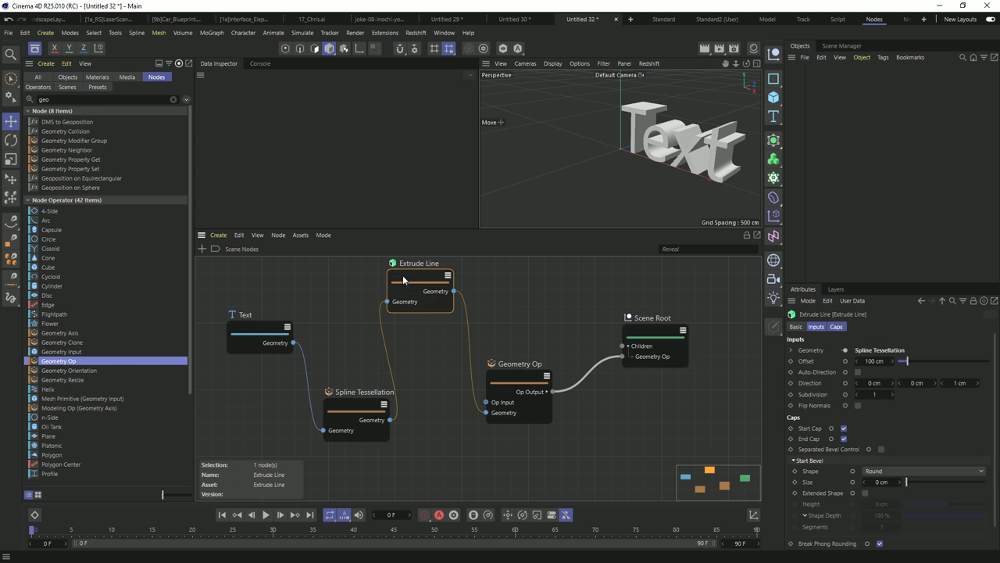
pyautogui.click(875, 361)
pyautogui.write('0')
pyautogui.press('Return')
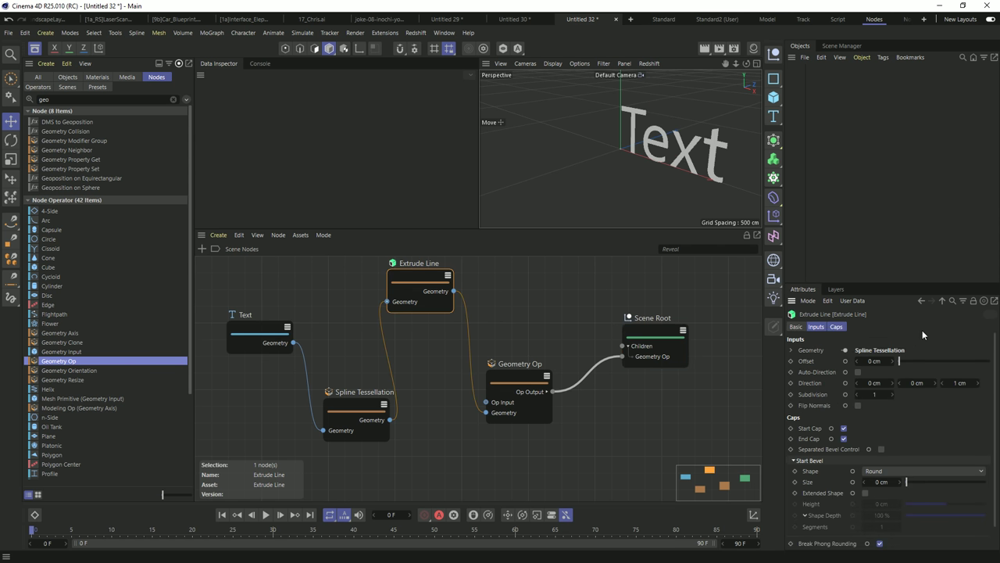
pyautogui.keyDown('alt'); pyautogui.moveTo(625, 149); pyautogui.dragTo(668, 168); pyautogui.keyUp('alt')
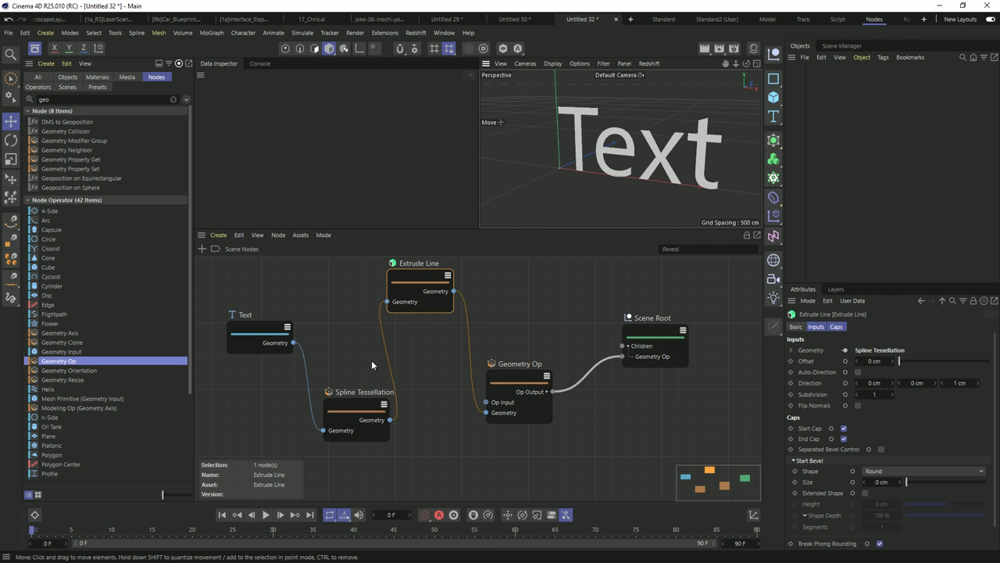
# - Change the Text node's text to R25 and align it to Middle
pyautogui.click(269, 329)
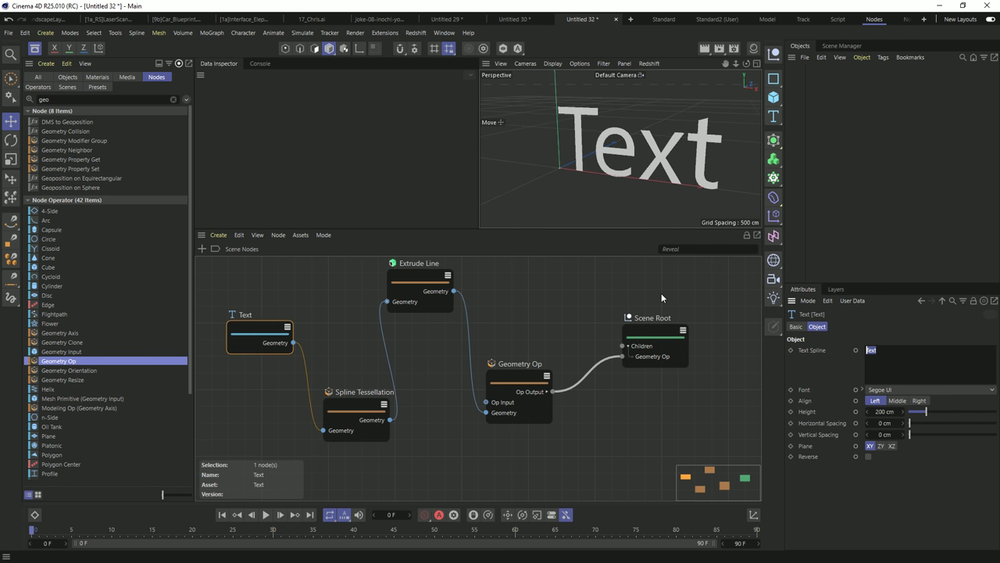
pyautogui.write('R25')
pyautogui.click(894, 319)
pyautogui.click(897, 400)
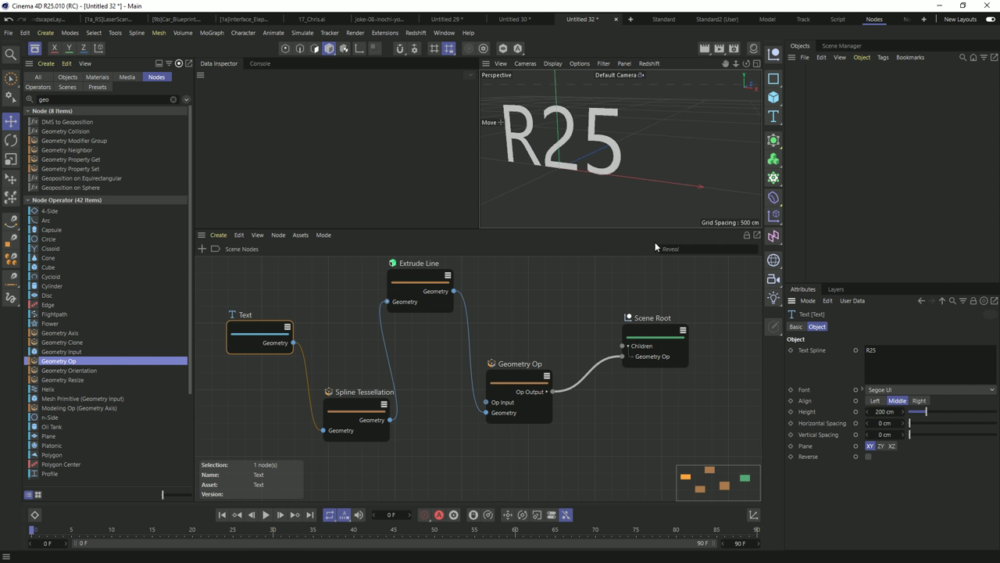
pyautogui.keyDown('alt'); pyautogui.moveTo(581, 152); pyautogui.dragTo(600, 152, button='middle'); pyautogui.keyUp('alt')
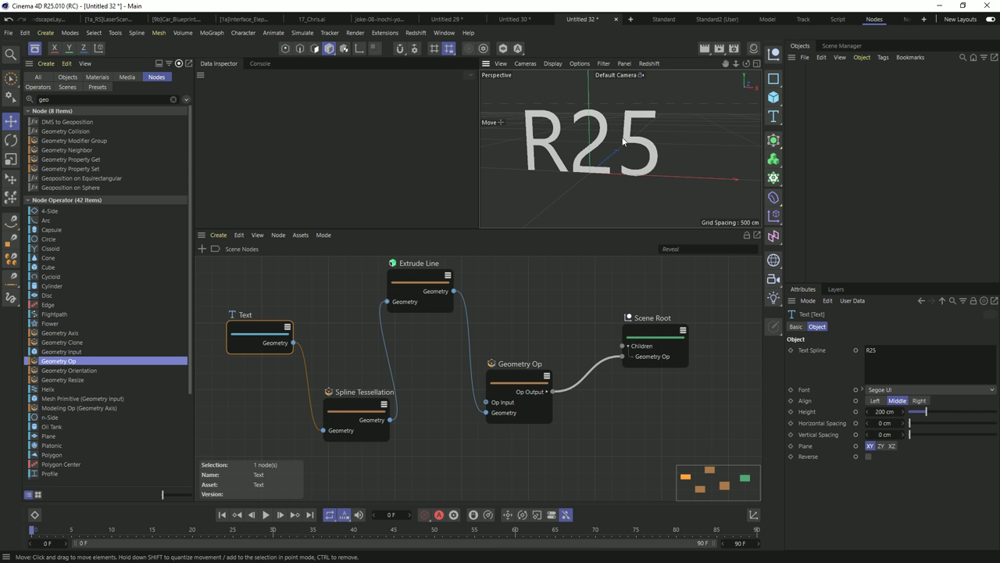
pyautogui.scroll(2, 593, 172)
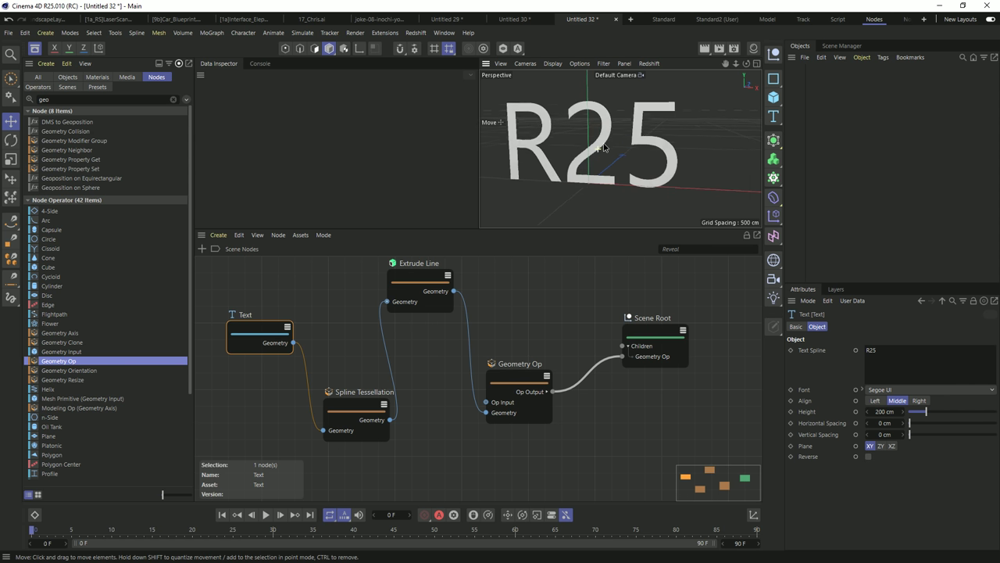
# - Set the Text node's font to Showcard Gothic and its Horizontal Spacing to 21 cm
pyautogui.click(895, 389)
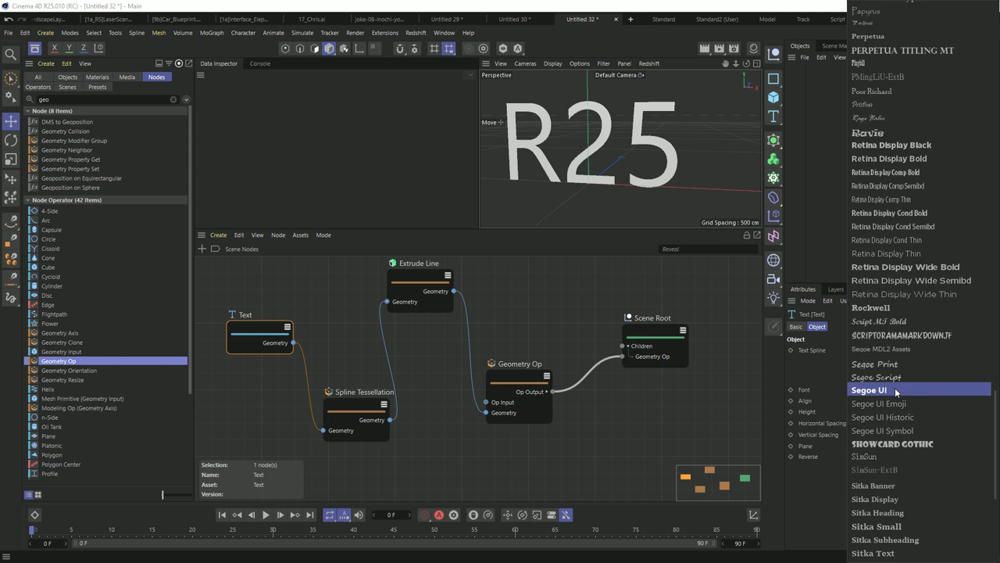
pyautogui.click(878, 443)
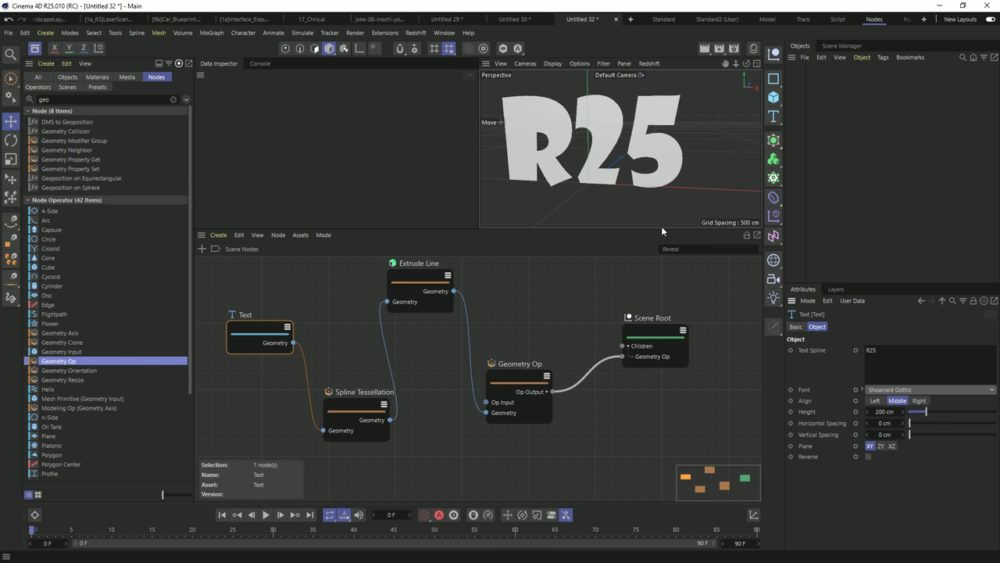
pyautogui.scroll(2, 590, 158)
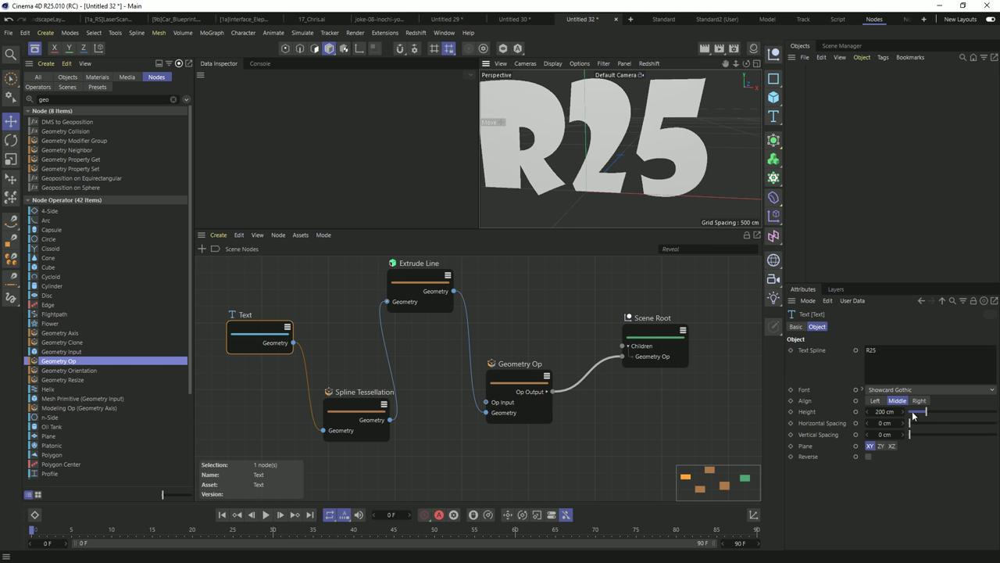
pyautogui.moveTo(913, 423); pyautogui.dragTo(928, 420)
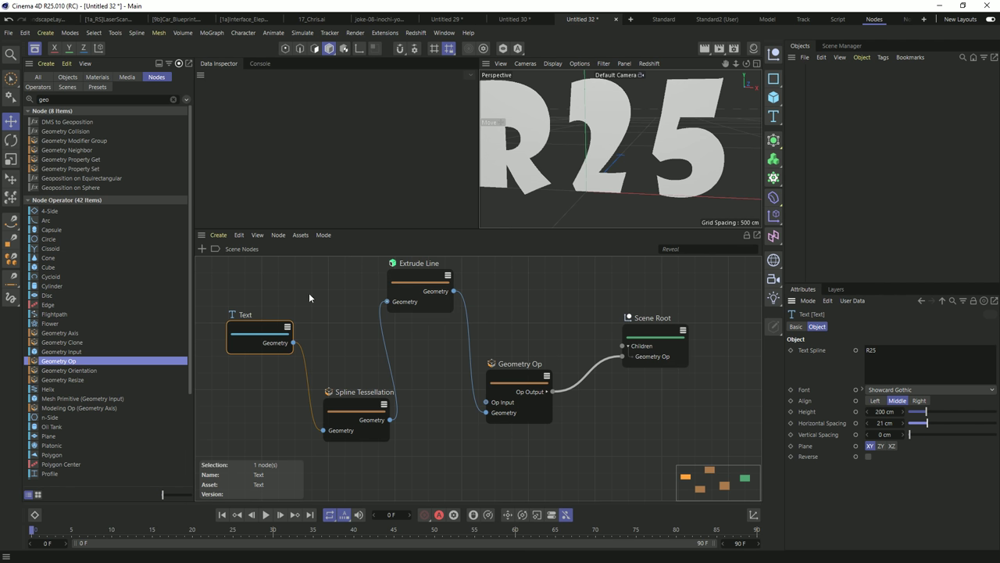
# - Set the Extrude Line node's Cap Type to Quadrangles and show the shaded text with its mesh lines in the viewport
pyautogui.moveTo(631, 282); pyautogui.dragTo(627, 289, button='middle')
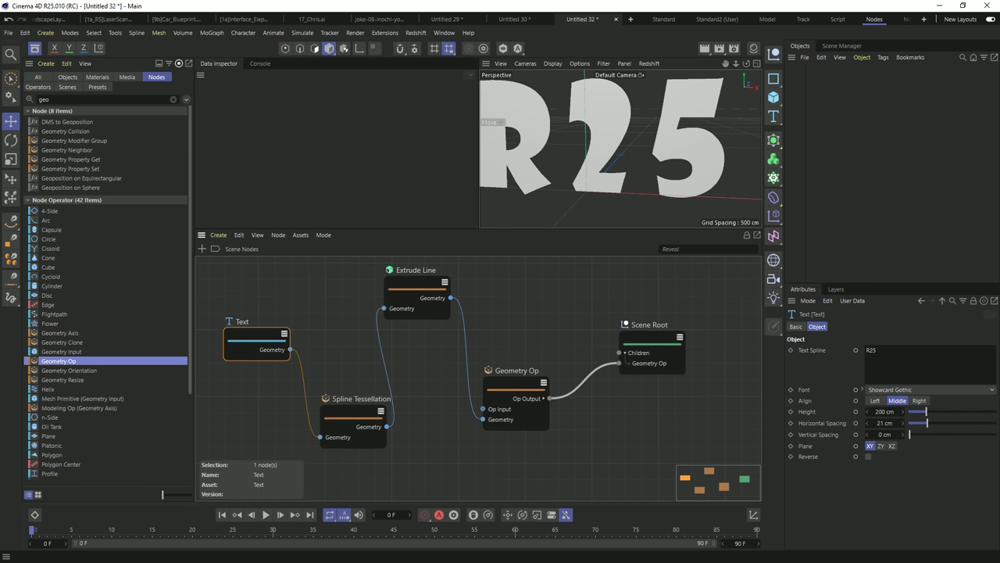
pyautogui.click(416, 290)
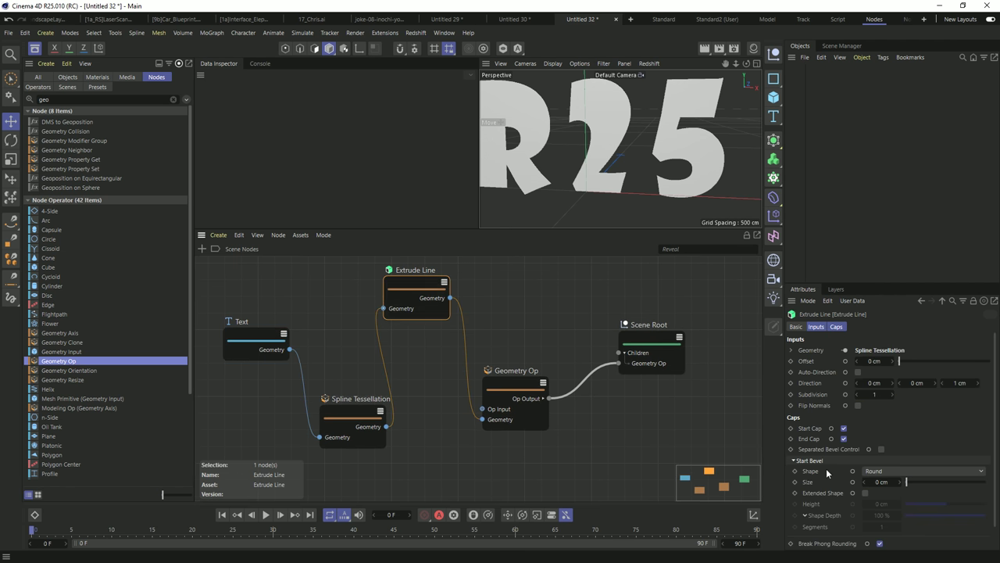
pyautogui.scroll(-1, 825, 468)
pyautogui.click(857, 543)
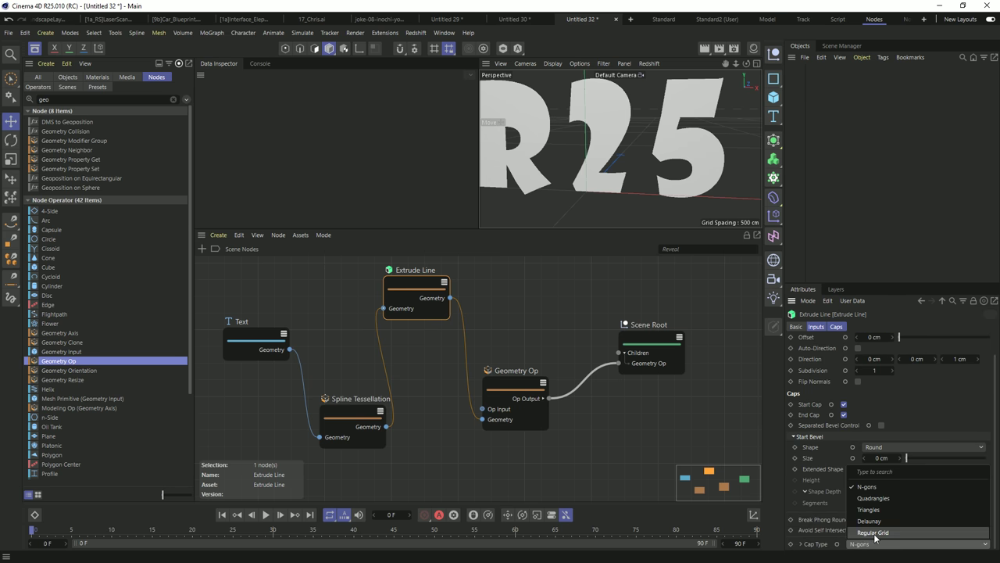
pyautogui.click(874, 498)
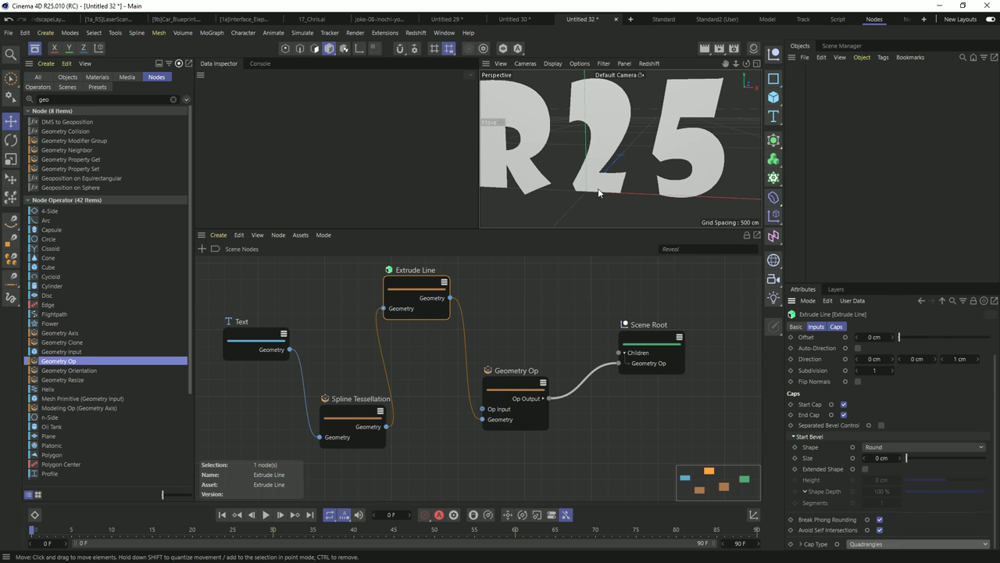
pyautogui.press('n')
pyautogui.press('b')
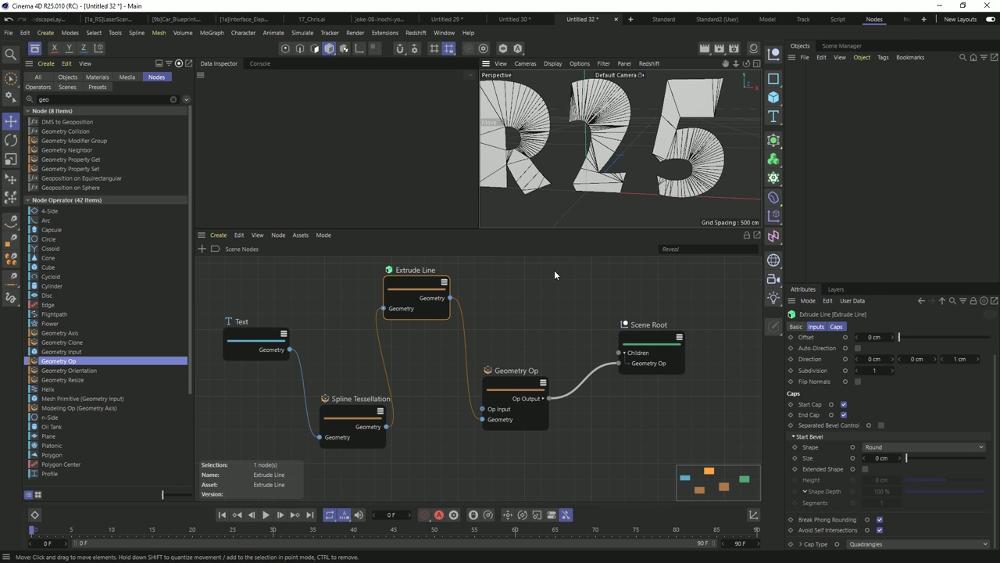
# - Select the Text, Spline Tessellation, Extrude Line and Geometry Op nodes and auto-arrange them in a row
pyautogui.moveTo(554, 270); pyautogui.dragTo(242, 445)
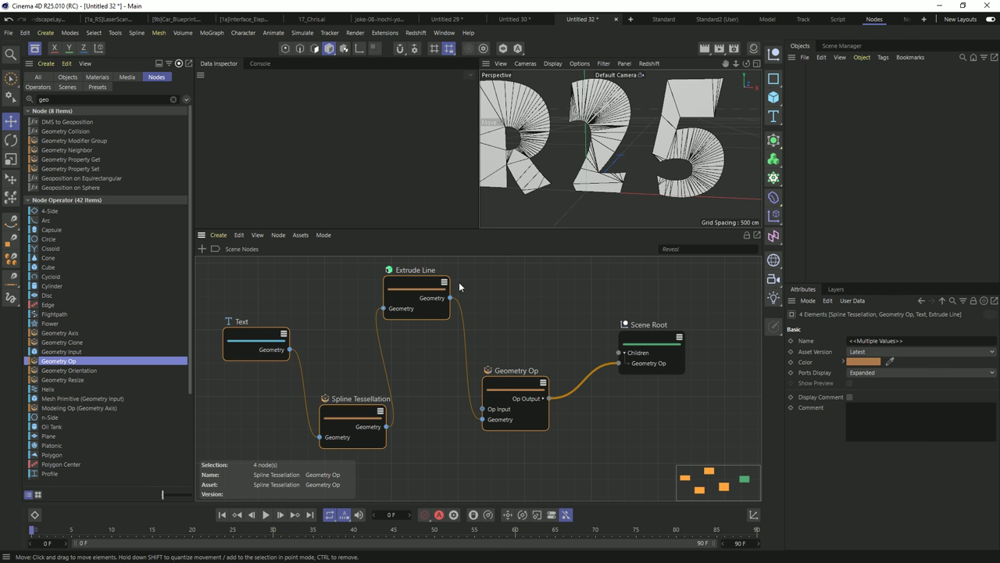
pyautogui.press('l')
pyautogui.press('l')
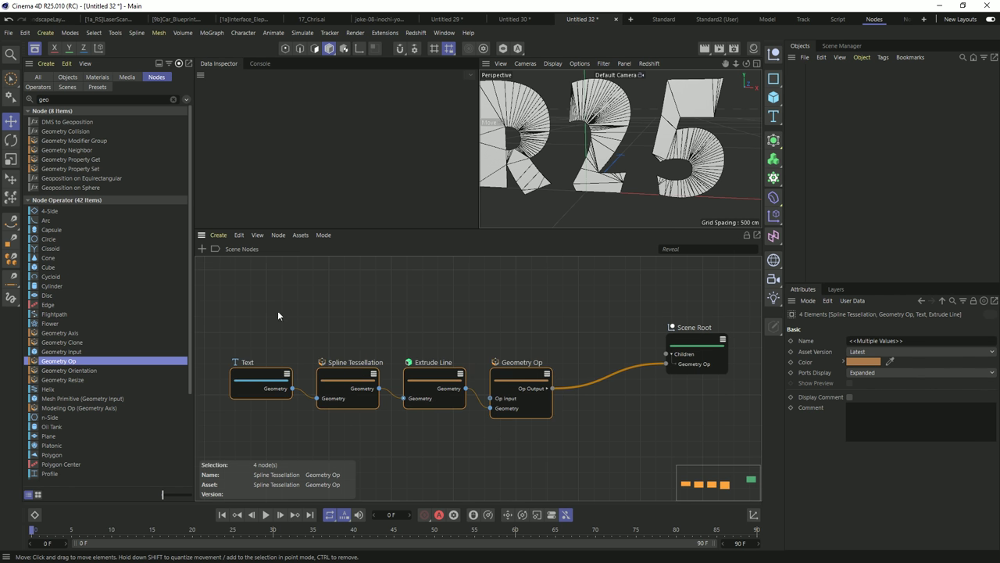
# - Add a Surface Scaled Blue-Noise distribution node above the chain and feed Extrude Line's geometry into it
pyautogui.doubleClick(98, 100)
pyautogui.write('blue')
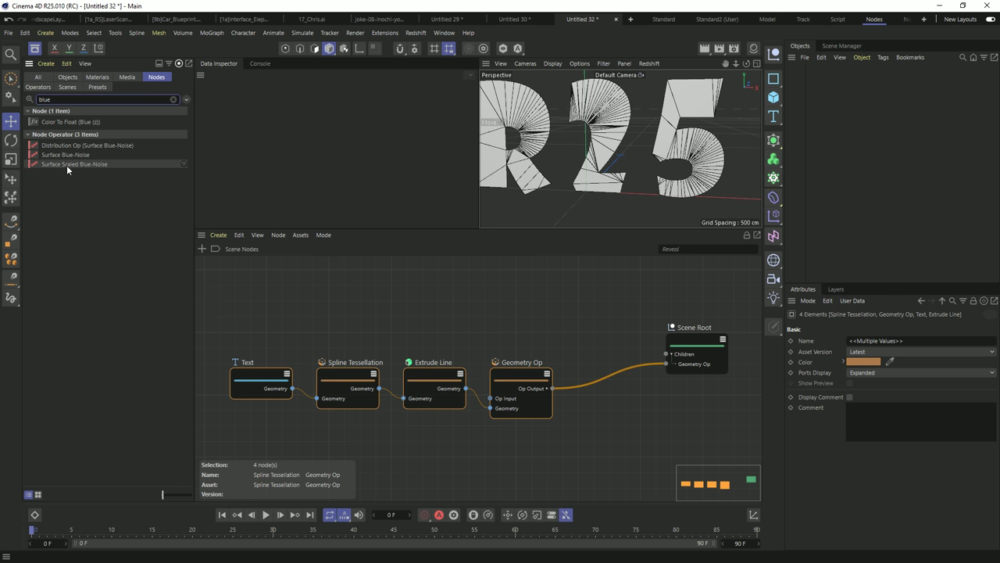
pyautogui.moveTo(103, 163); pyautogui.dragTo(520, 283)
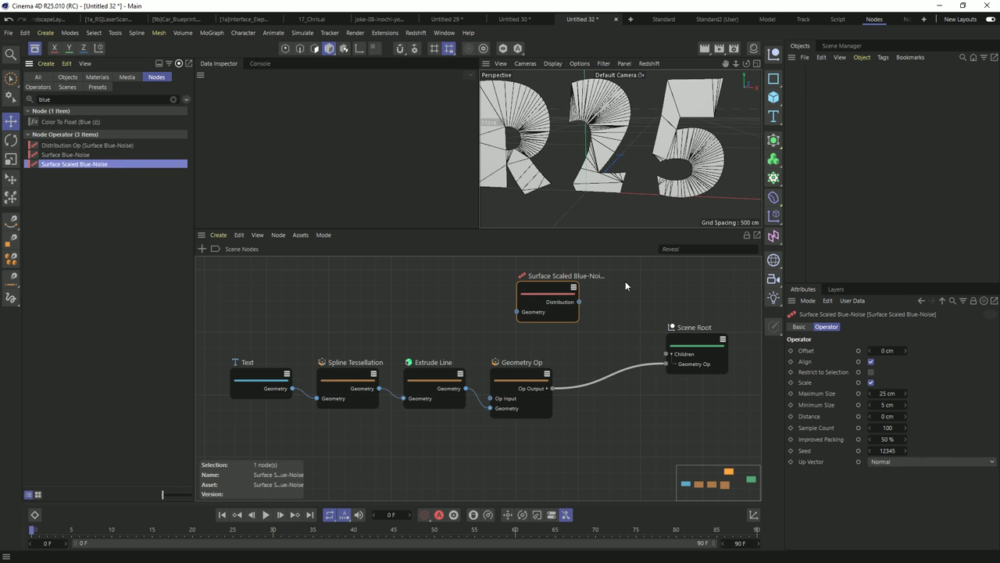
pyautogui.moveTo(465, 389); pyautogui.dragTo(490, 288)
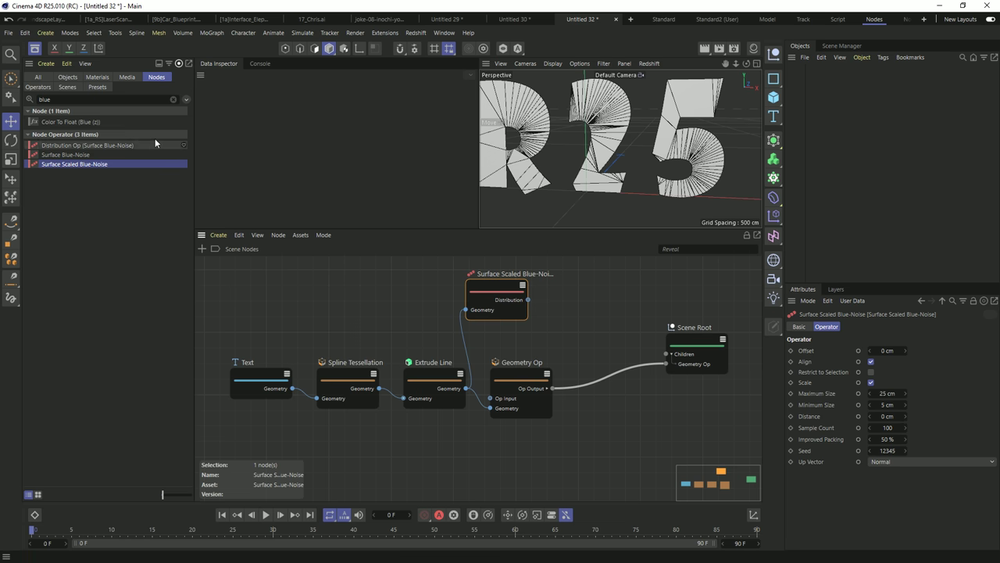
# - Add a Sphere node beside the Surface Scaled Blue-Noise node and set its radius to 1 cm
pyautogui.click(173, 99)
pyautogui.write('sp')
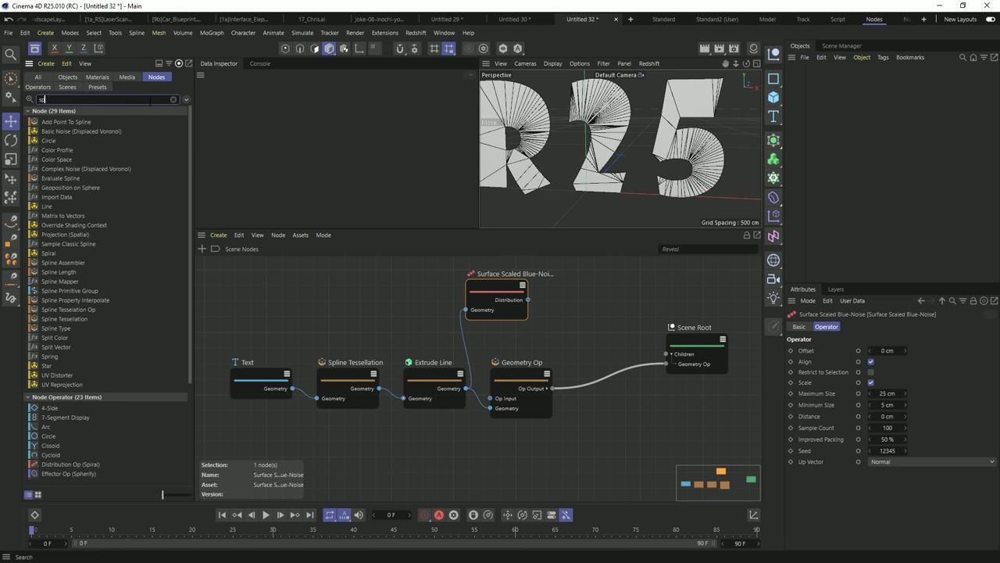
pyautogui.write('he')
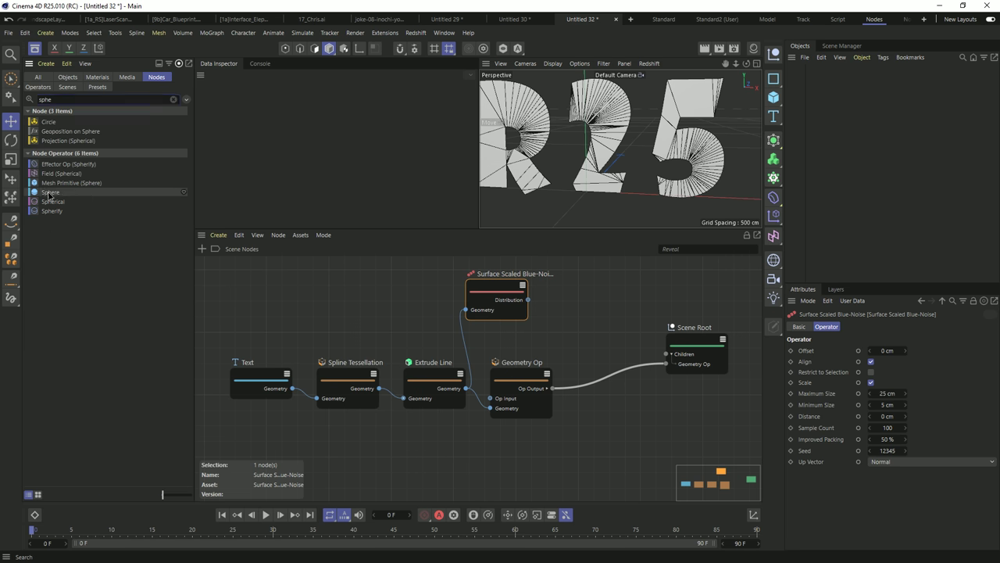
pyautogui.moveTo(110, 191); pyautogui.dragTo(605, 304)
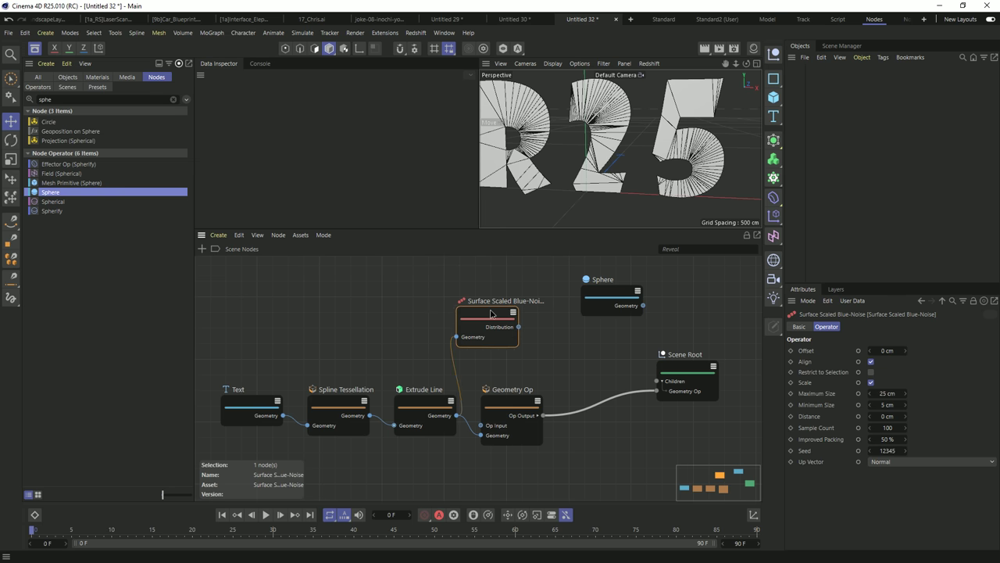
pyautogui.moveTo(489, 312); pyautogui.dragTo(479, 304)
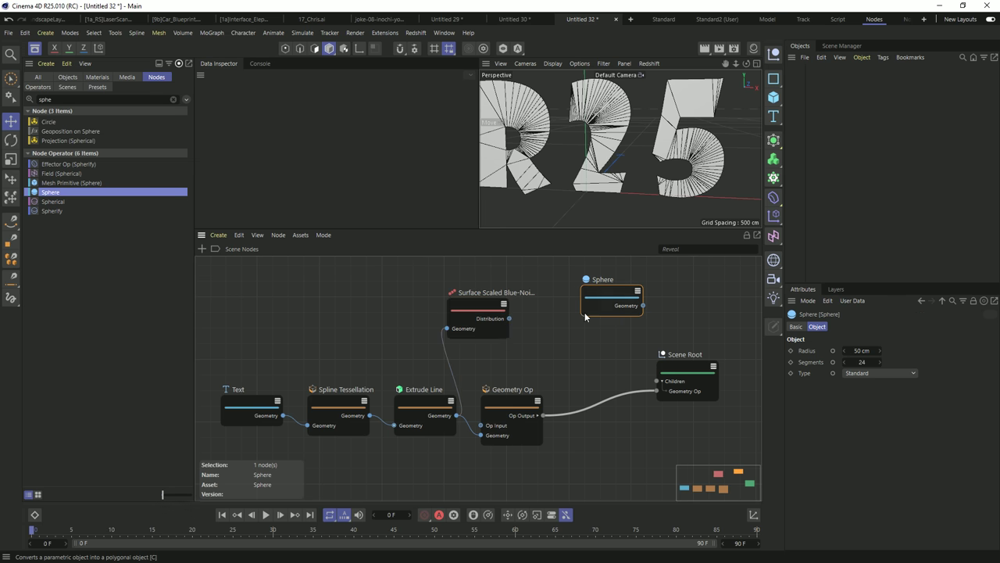
pyautogui.click(862, 350)
pyautogui.press('BackSpace')
# - Move the Sphere and Geometry Op nodes above the chain and connect the Sphere's geometry to Geometry Op instead of Extrude Line
pyautogui.moveTo(616, 294); pyautogui.dragTo(555, 266)
pyautogui.moveTo(554, 296); pyautogui.dragTo(562, 335, button='middle')
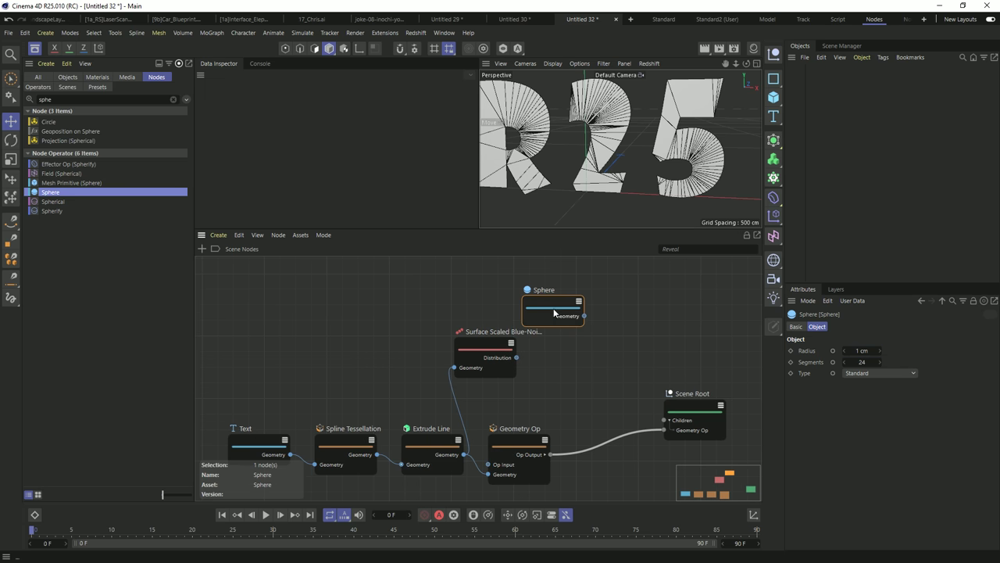
pyautogui.moveTo(585, 315); pyautogui.dragTo(532, 292)
pyautogui.moveTo(519, 449); pyautogui.dragTo(549, 300)
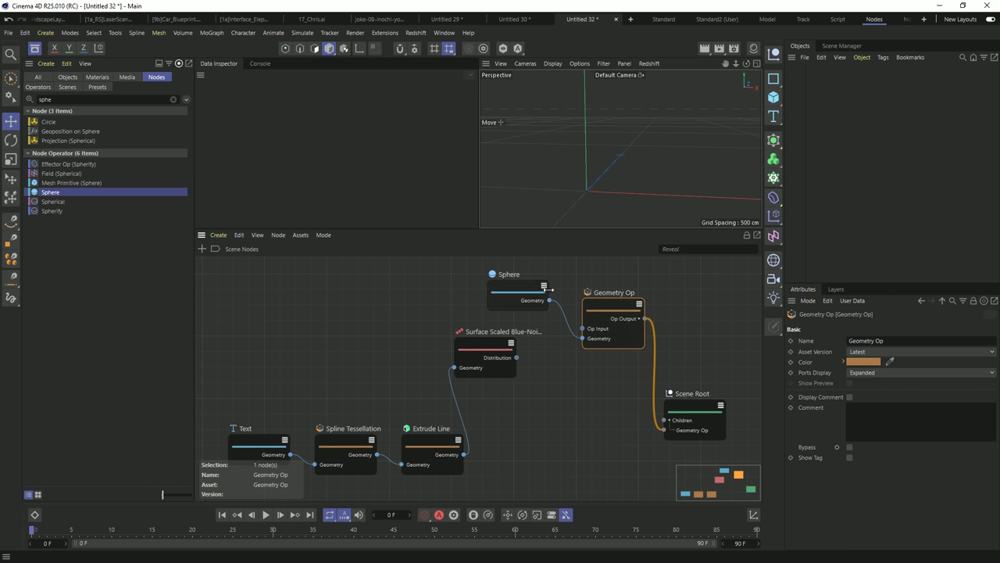
# - Move the Sphere and Geometry Op nodes away from Scene Root and insert a Matrix Op between Geometry Op and Scene Root
pyautogui.moveTo(613, 308); pyautogui.dragTo(604, 299)
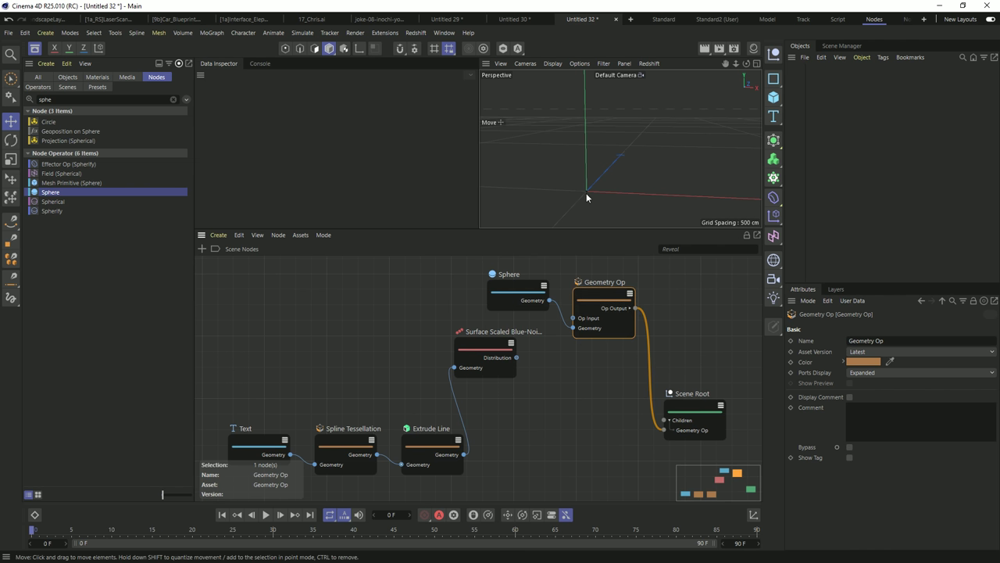
pyautogui.keyDown('shift'); pyautogui.click(504, 274); pyautogui.keyUp('shift')
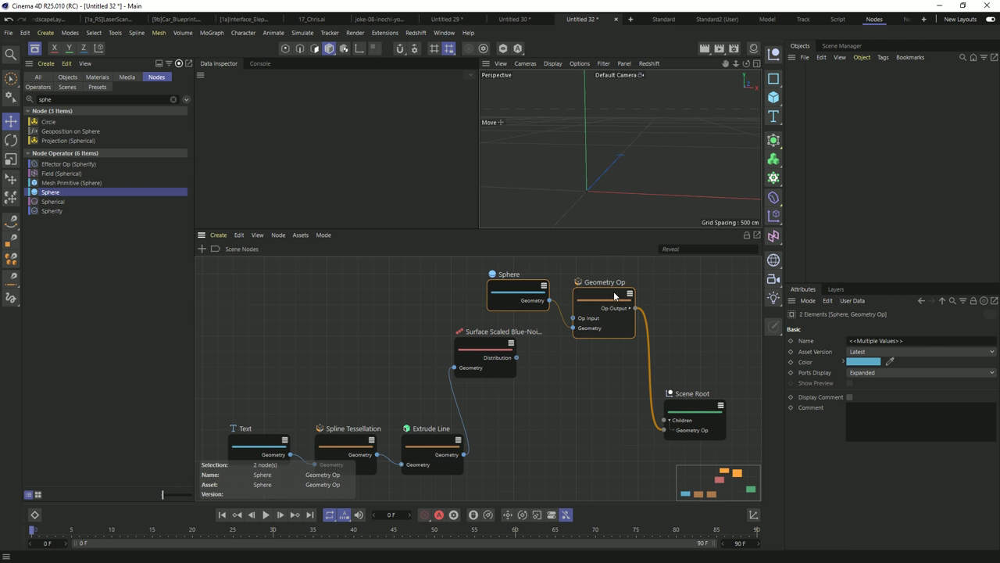
pyautogui.moveTo(615, 301); pyautogui.dragTo(563, 292)
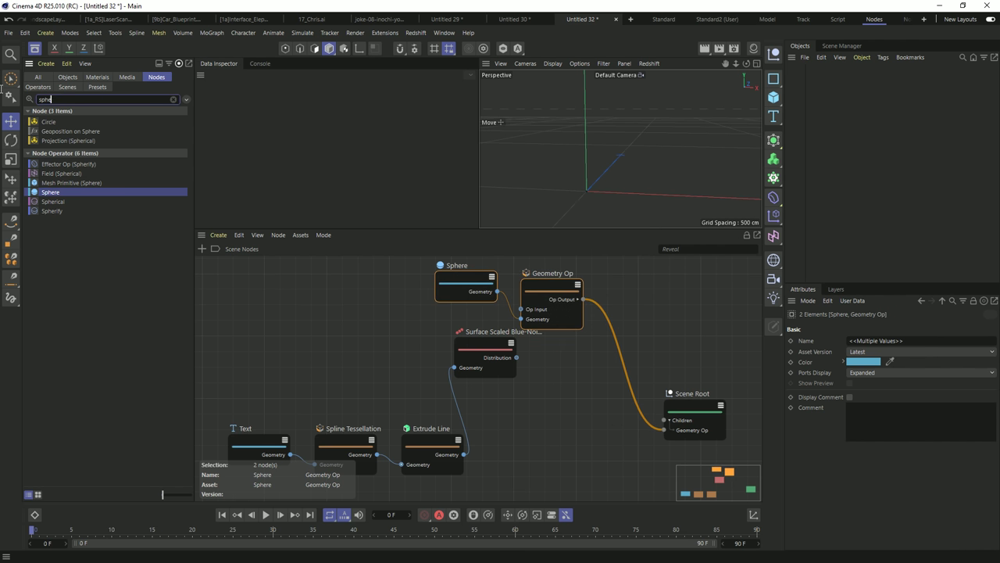
pyautogui.write('ma')
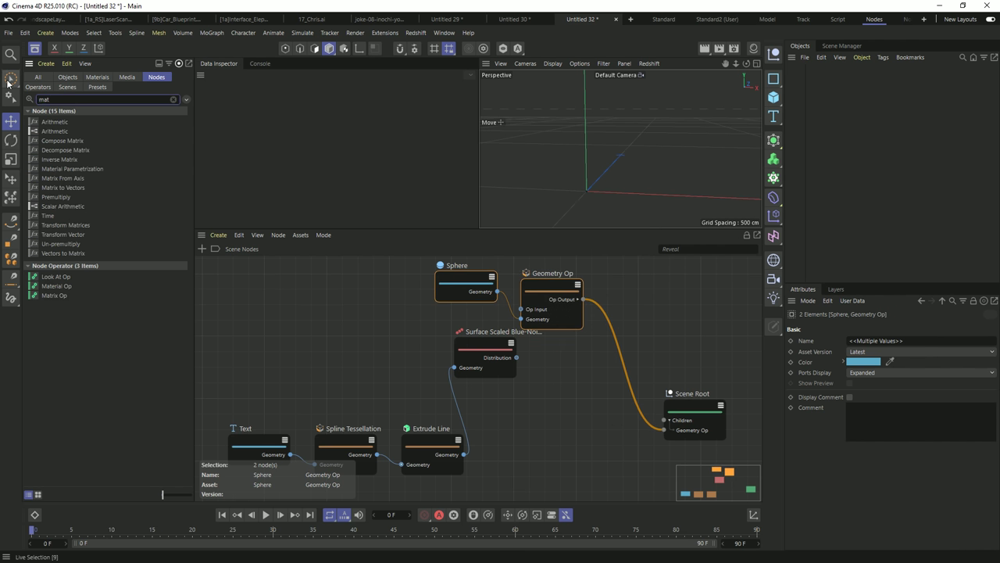
pyautogui.write('t')
pyautogui.moveTo(74, 297); pyautogui.dragTo(599, 396)
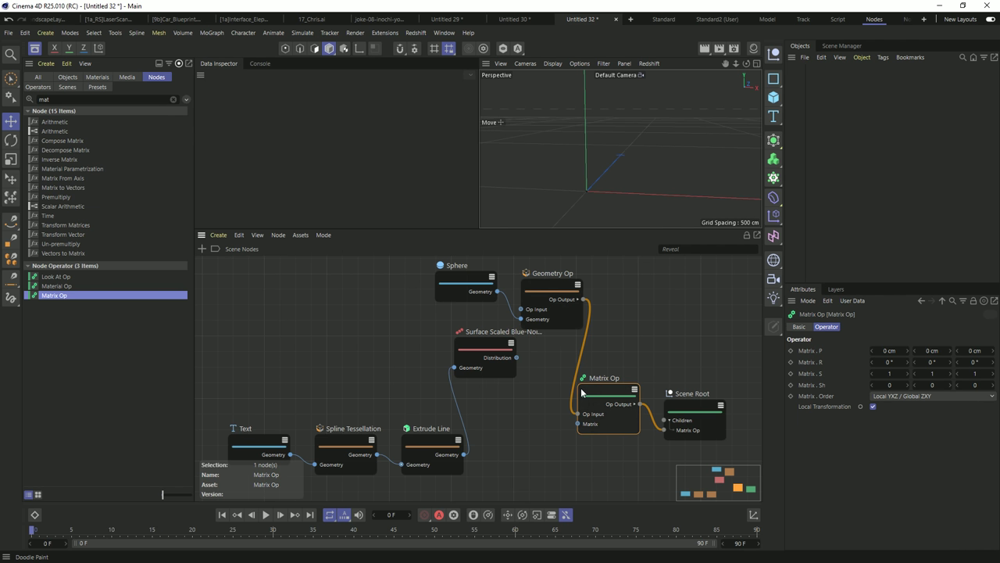
# - Shift the text chain aside, feed the blue-noise Distribution into Matrix Op's Matrix input, and place the Iterate Collection node below the distribution node
pyautogui.moveTo(462, 412); pyautogui.dragTo(228, 469)
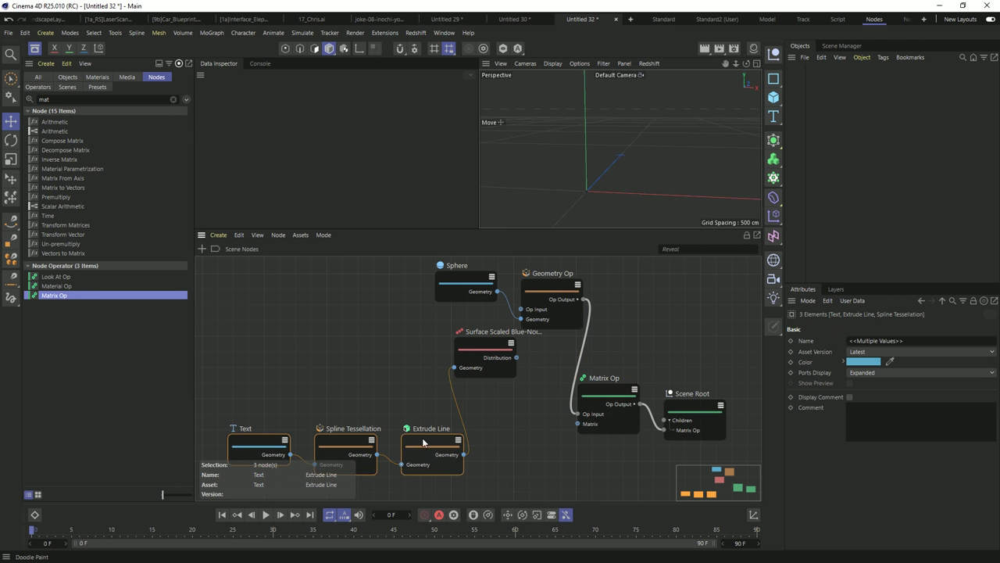
pyautogui.moveTo(427, 446)
pyautogui.mouseDown()
pyautogui.moveTo(388, 406)
pyautogui.moveTo(413, 443)
pyautogui.mouseUp()
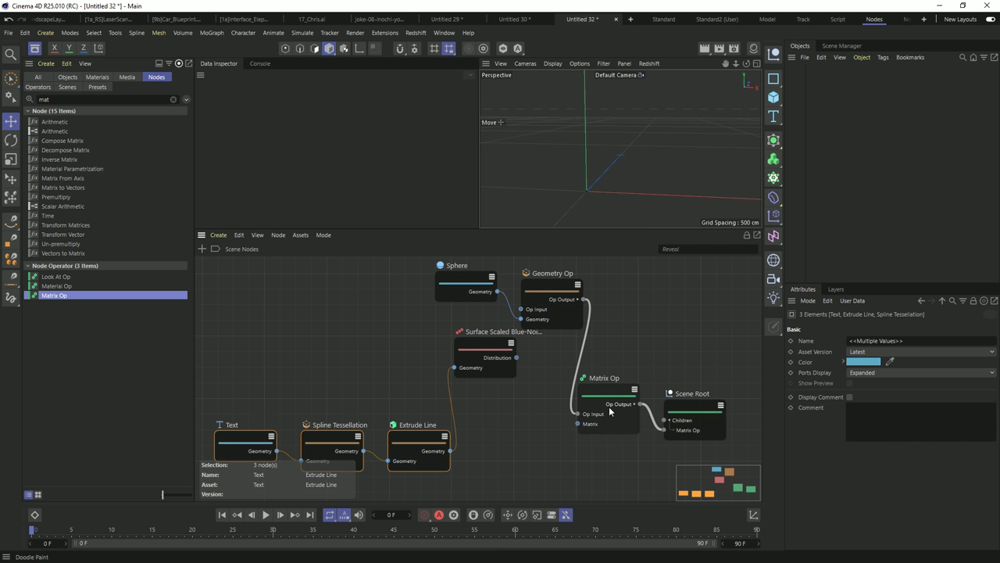
pyautogui.click(487, 342)
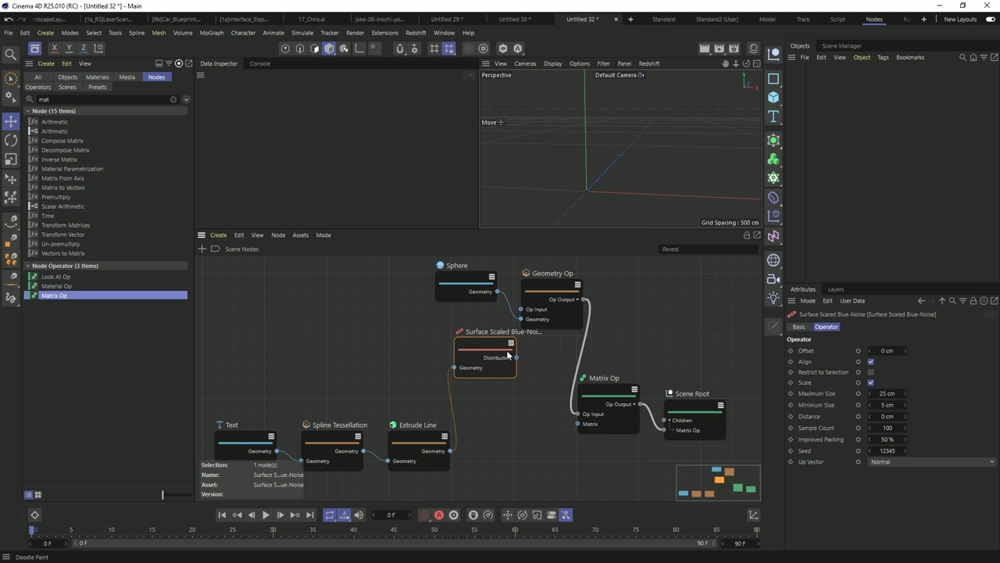
pyautogui.moveTo(518, 362); pyautogui.dragTo(578, 423)
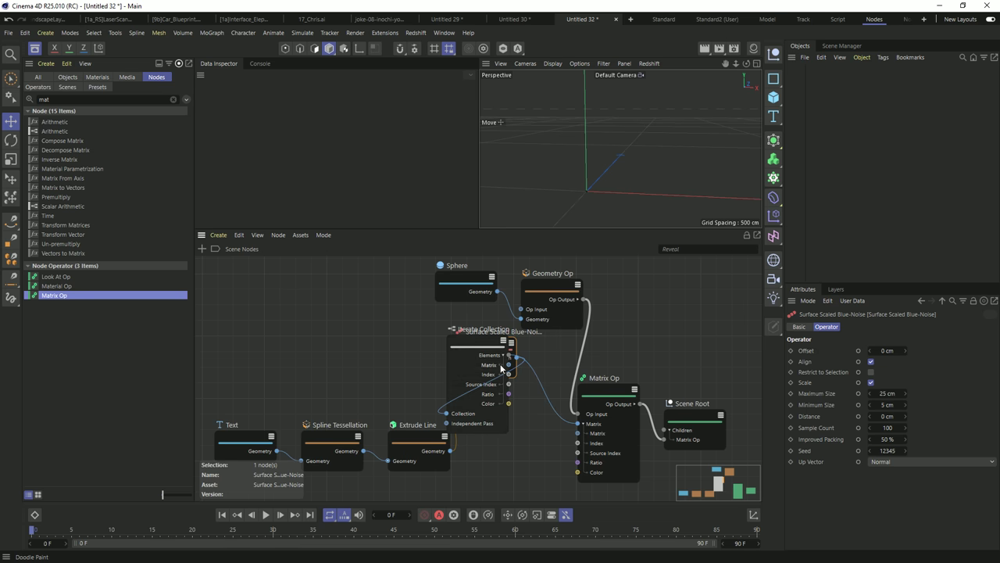
pyautogui.moveTo(479, 344); pyautogui.dragTo(507, 420)
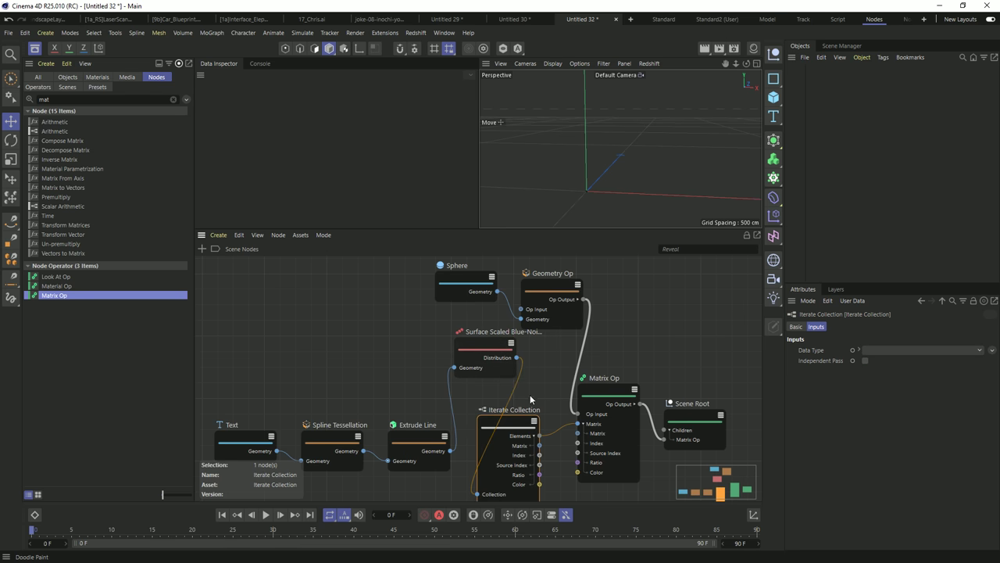
# - Replace the Elements connection to Matrix Op with a wire from Iterate Collection's Matrix output to Matrix Op's Matrix input
pyautogui.moveTo(506, 420); pyautogui.dragTo(462, 335, button='middle')
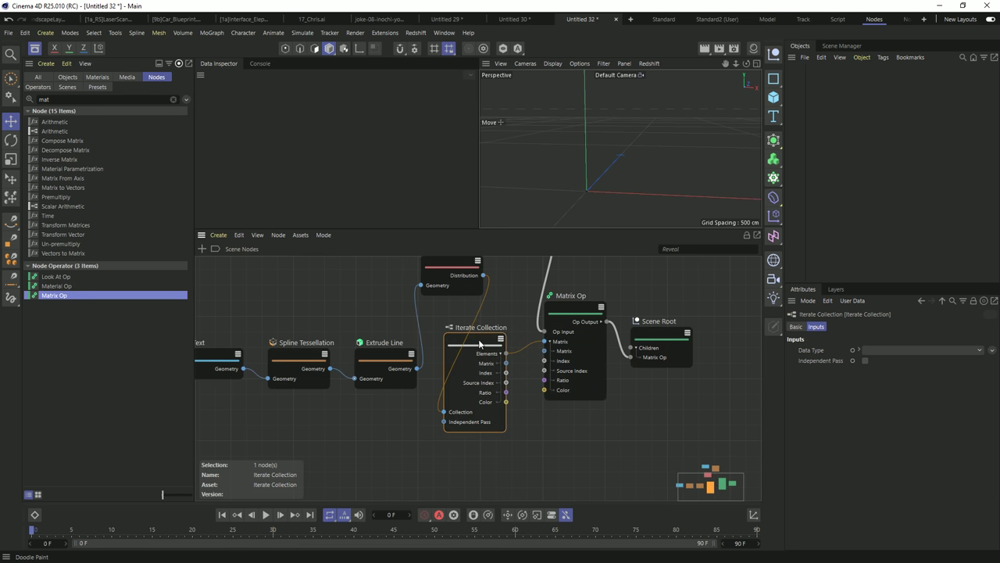
pyautogui.click(525, 344)
pyautogui.click(526, 352)
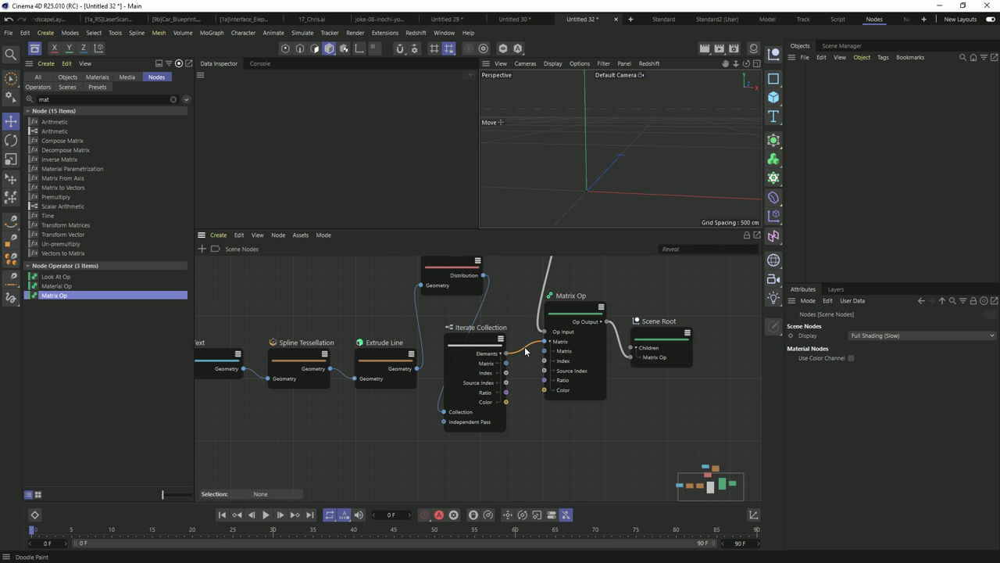
pyautogui.press('Delete')
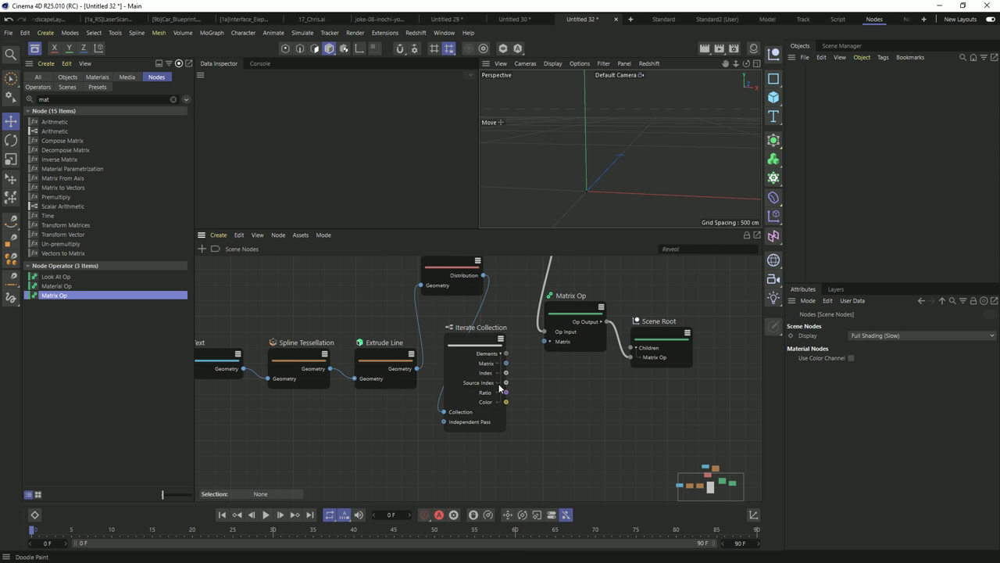
pyautogui.moveTo(505, 364); pyautogui.dragTo(545, 341)
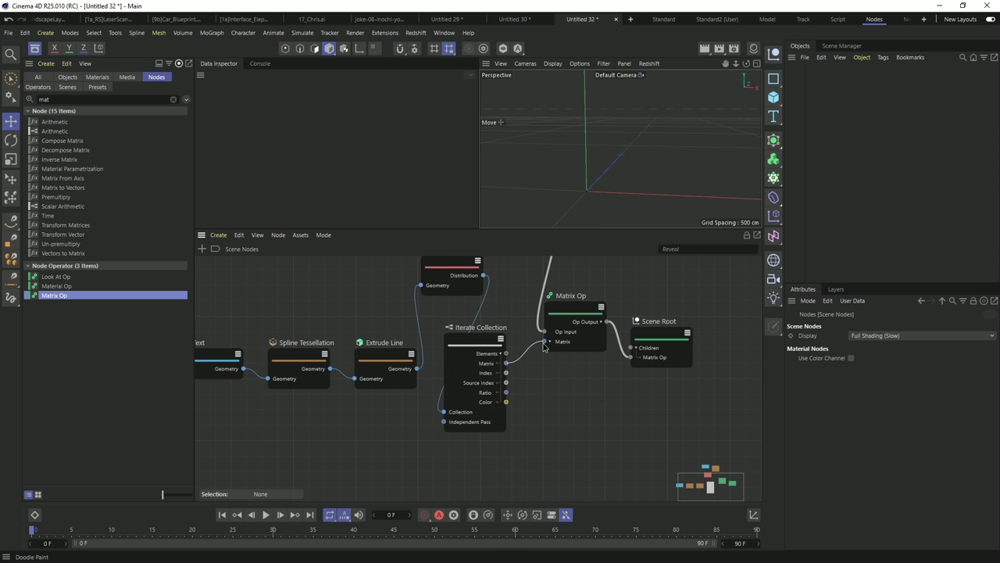
# - Frame the distributed spheres in the viewport and display them with Gouraud shading without wireframe lines
pyautogui.scroll(-3, 632, 138)
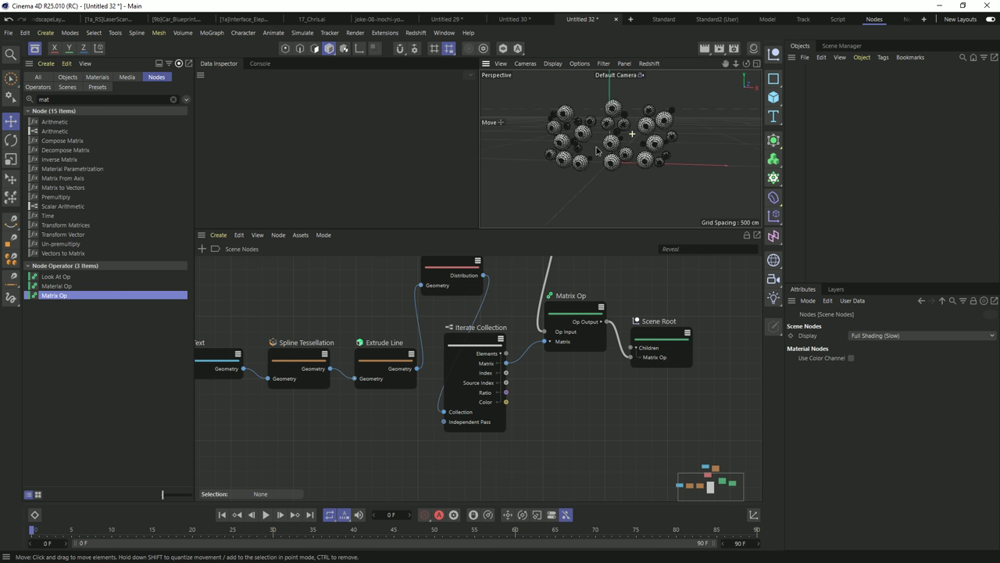
pyautogui.moveTo(600, 148)
pyautogui.keyDown('alt'); pyautogui.mouseDown()
pyautogui.moveTo(647, 153)
pyautogui.moveTo(623, 162)
pyautogui.moveTo(572, 123)
pyautogui.mouseUp(); pyautogui.keyUp('alt')
pyautogui.scroll(3, 641, 148)
pyautogui.press('n')
pyautogui.press('a')
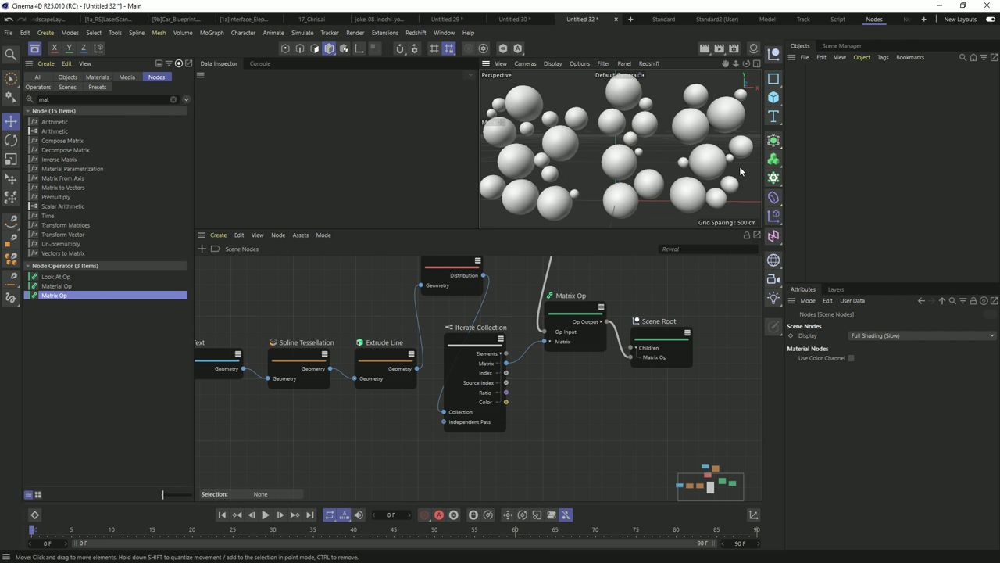
# - Move the Surface Scaled Blue-Noise node clear of its neighbours and set its minimum size to 2 cm and maximum size to 10 cm
pyautogui.moveTo(506, 283); pyautogui.dragTo(491, 326, button='middle')
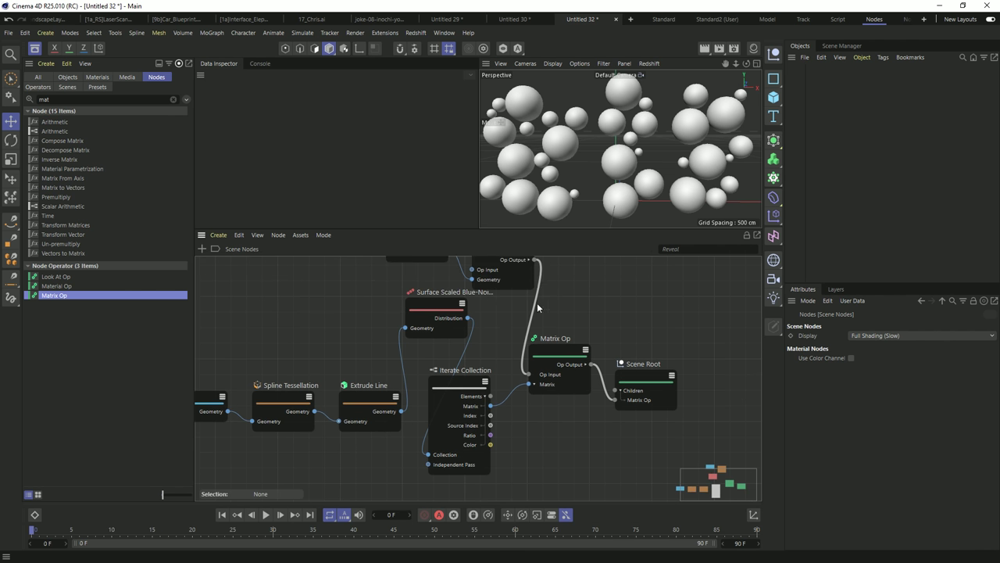
pyautogui.click(440, 307)
pyautogui.moveTo(440, 307); pyautogui.dragTo(408, 314)
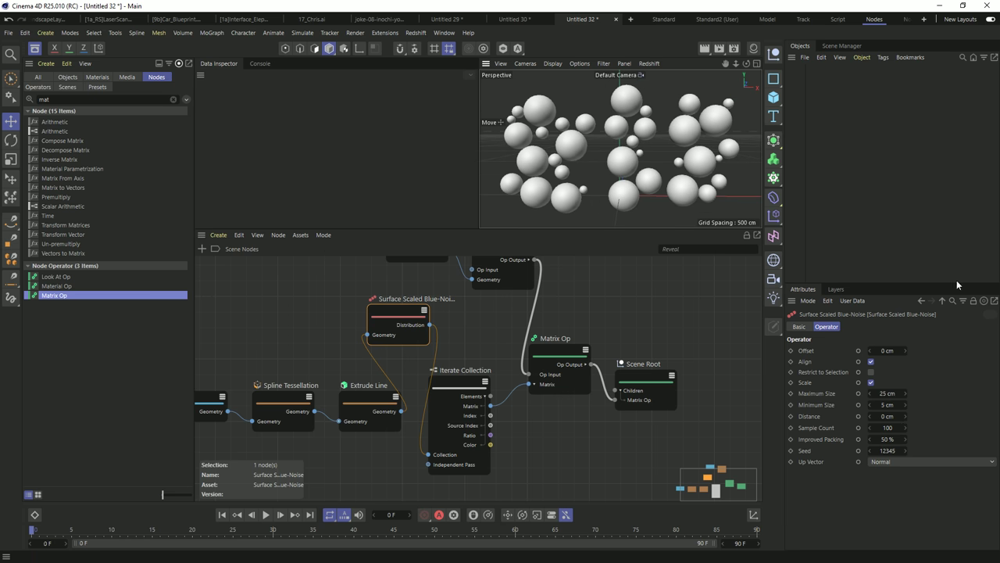
pyautogui.click(892, 405)
pyautogui.write('2')
pyautogui.press('Return')
pyautogui.hotkey('shift', 'Tab')
pyautogui.press('BackSpace')
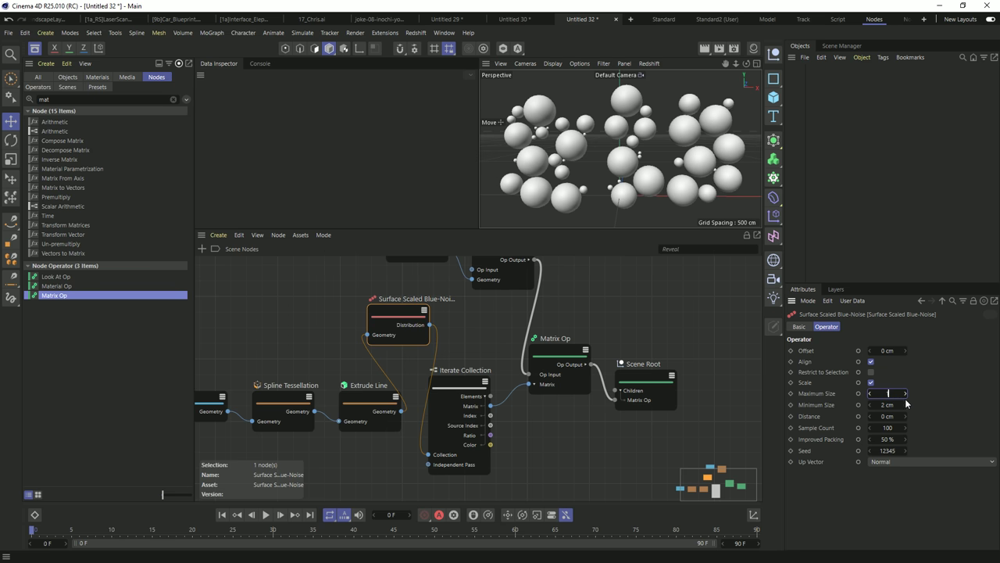
pyautogui.press('Return')
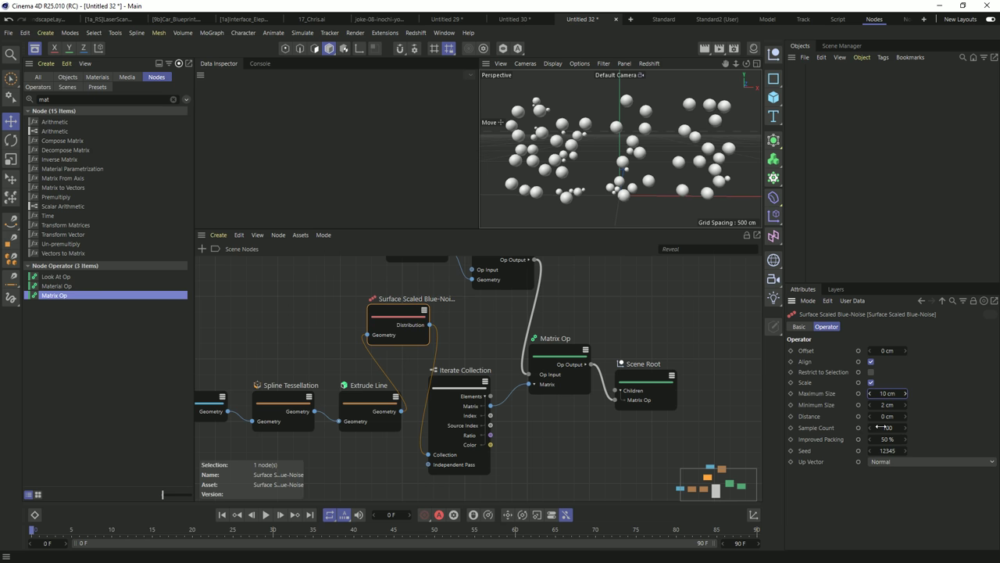
# - Raise the Surface Scaled Blue-Noise sample count to 5559 and check how closely the spheres pack the R25 text
pyautogui.moveTo(880, 428); pyautogui.dragTo(997, 427)
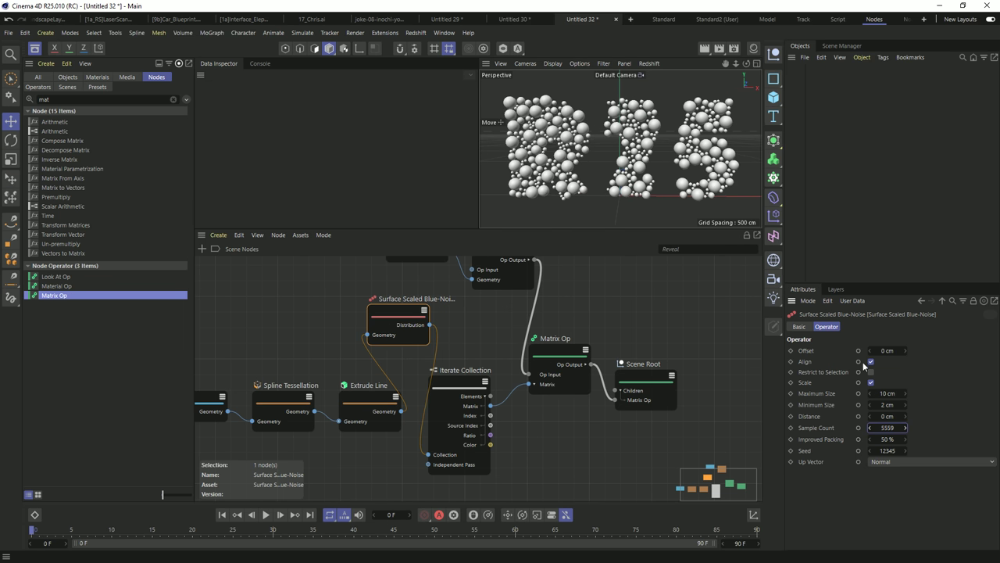
pyautogui.scroll(5, 575, 142)
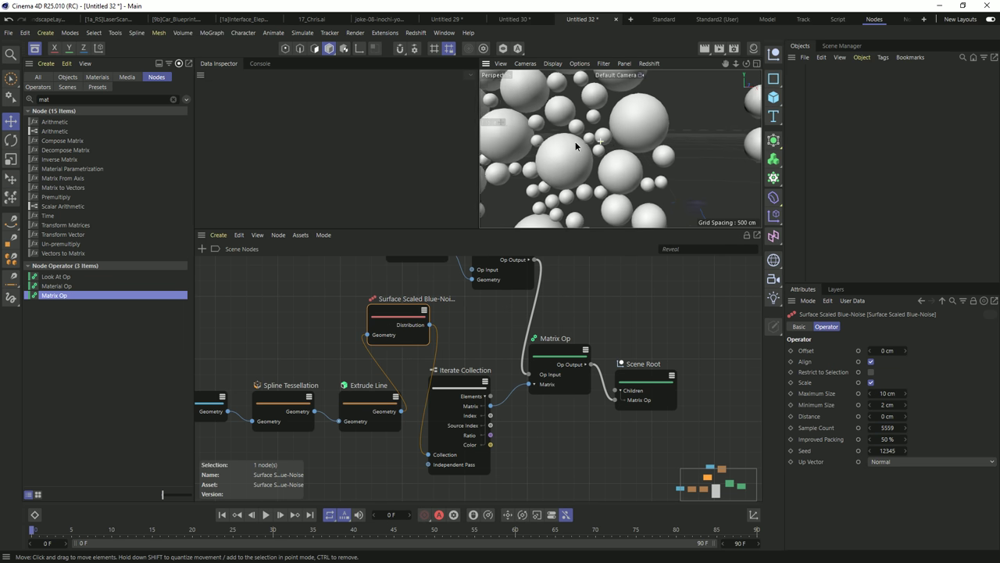
pyautogui.scroll(3, 575, 142)
pyautogui.scroll(-3, 594, 145)
pyautogui.scroll(1, 612, 149)
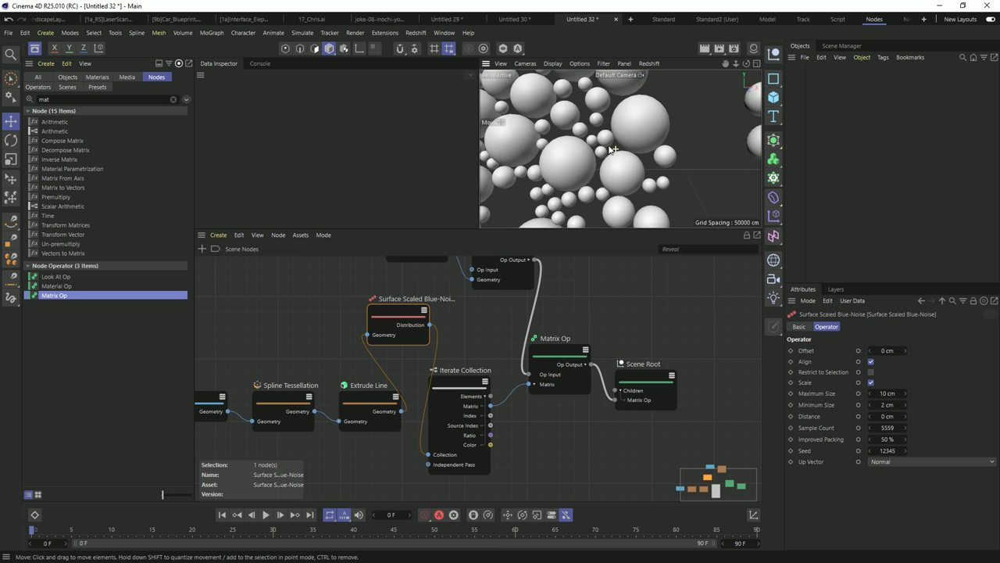
pyautogui.scroll(-6, 612, 149)
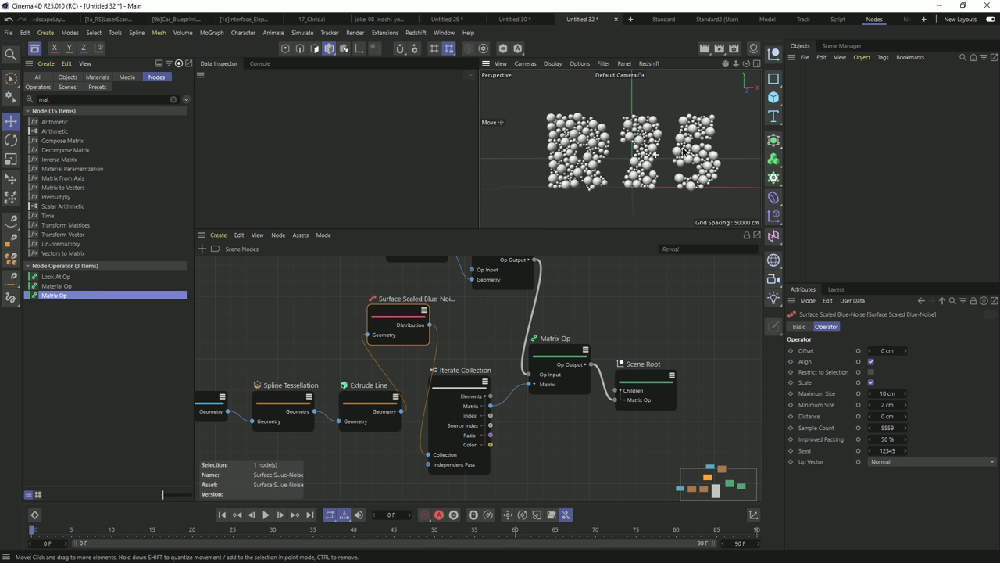
pyautogui.scroll(4, 691, 151)
pyautogui.moveTo(638, 162)
pyautogui.keyDown('alt'); pyautogui.mouseDown()
pyautogui.moveTo(617, 160)
pyautogui.moveTo(647, 161)
pyautogui.mouseUp(); pyautogui.keyUp('alt')
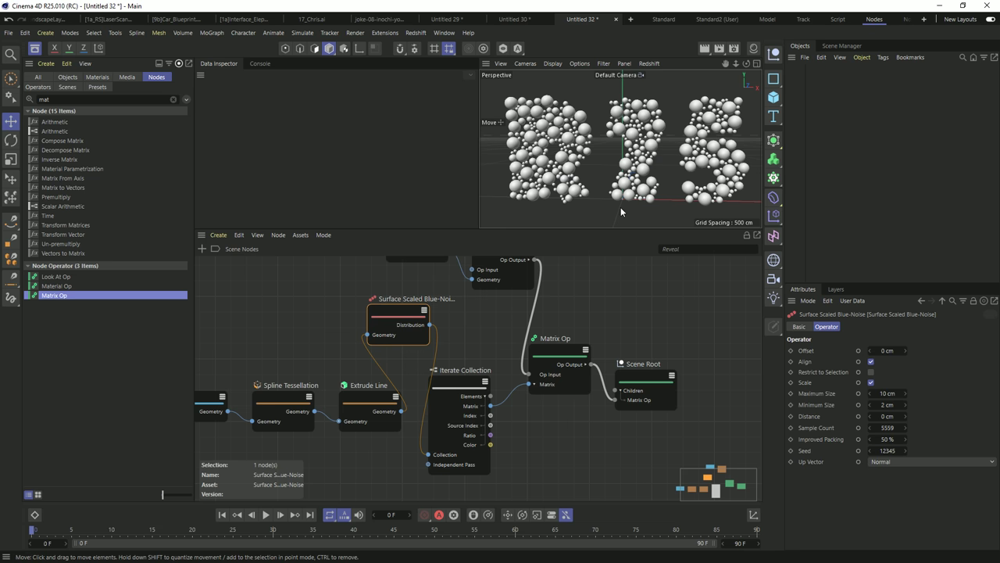
# - Save the scene as [1a]R25Blue.c4d in the Scene Files Tutorial folder
pyautogui.hotkey('ctrl', 's')
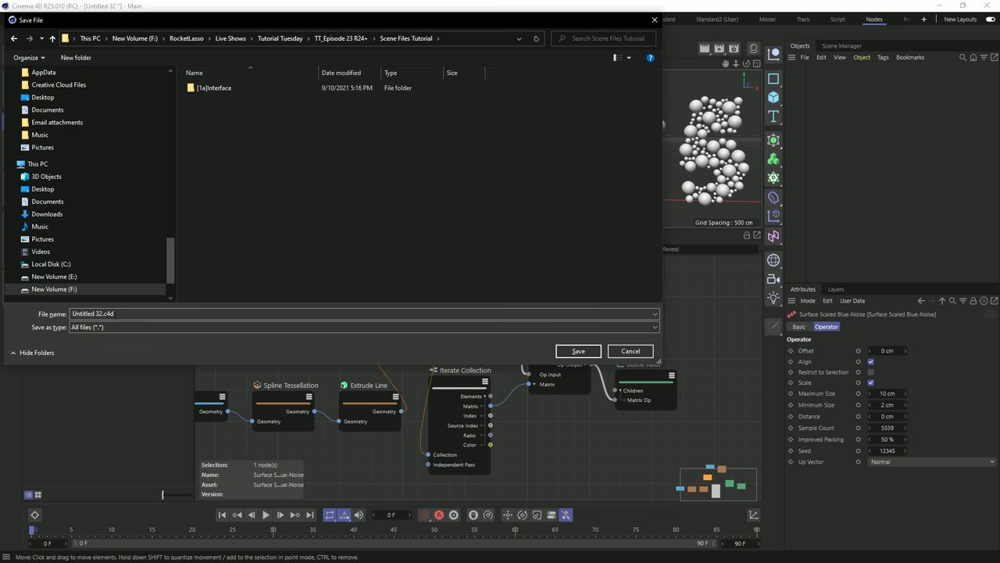
pyautogui.write('[1')
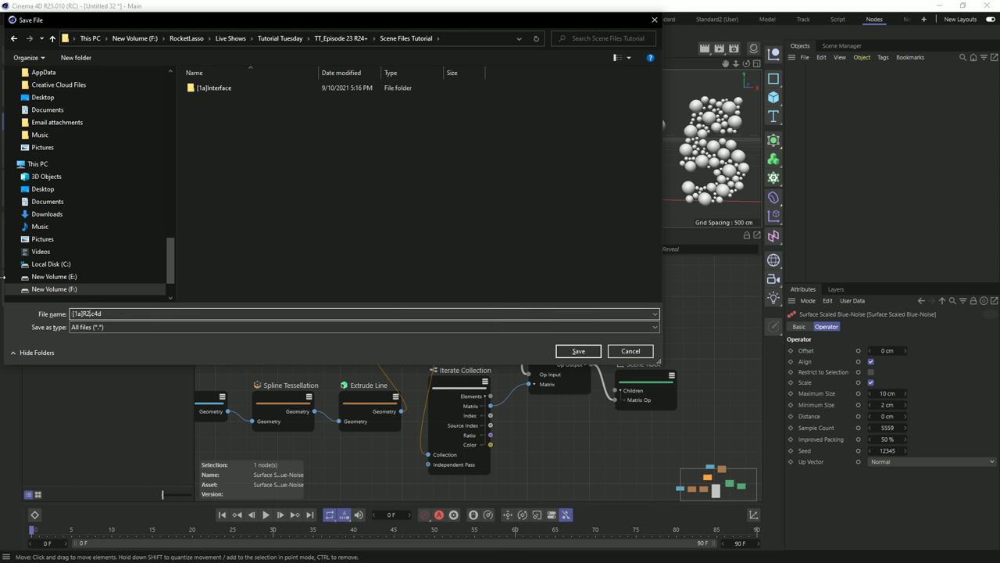
pyautogui.write('a]R25Blue')
pyautogui.press('Return')
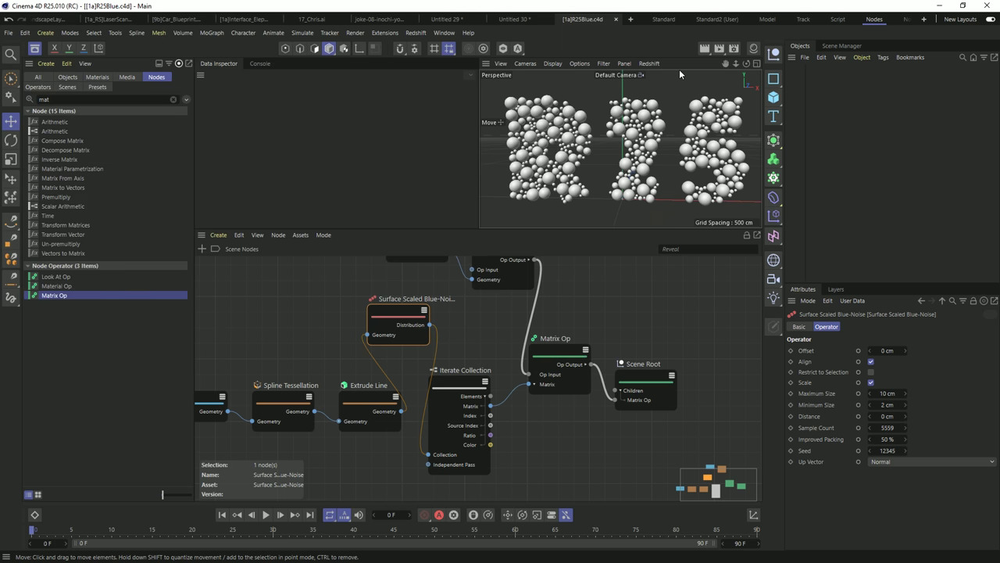
# - Add a Color Op node beside Scene Root and feed Matrix Op's output into its Op Input
pyautogui.scroll(-3, 469, 336)
pyautogui.scroll(2, 429, 345)
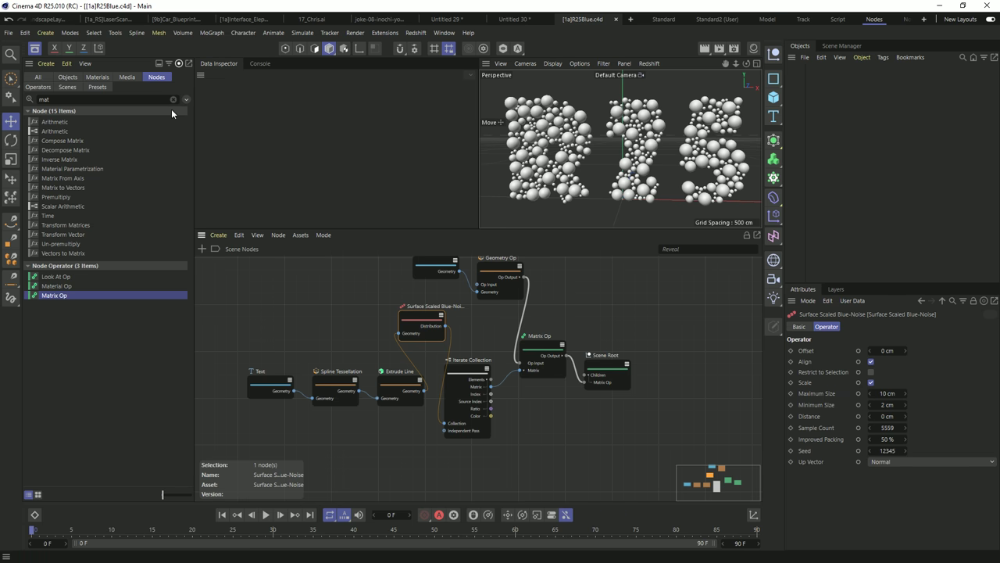
pyautogui.moveTo(89, 99); pyautogui.dragTo(3, 88)
pyautogui.write('color')
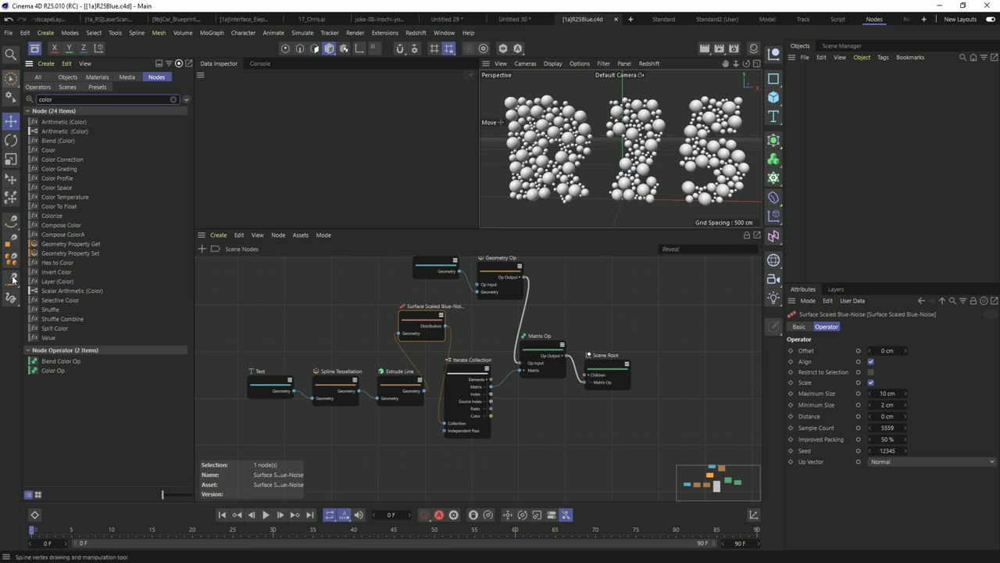
pyautogui.moveTo(53, 371); pyautogui.dragTo(625, 426)
pyautogui.moveTo(565, 355); pyautogui.dragTo(623, 455)
# - Move Scene Root out of the way, connect Color Op's output to it instead of Matrix Op, and place Color Op between them
pyautogui.moveTo(606, 367); pyautogui.dragTo(673, 320)
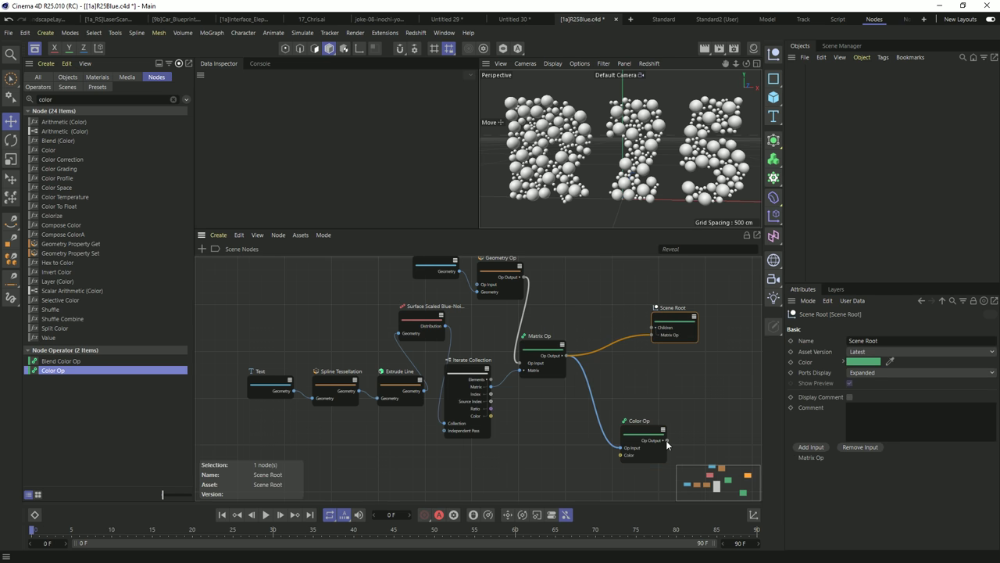
pyautogui.moveTo(666, 439); pyautogui.dragTo(655, 335)
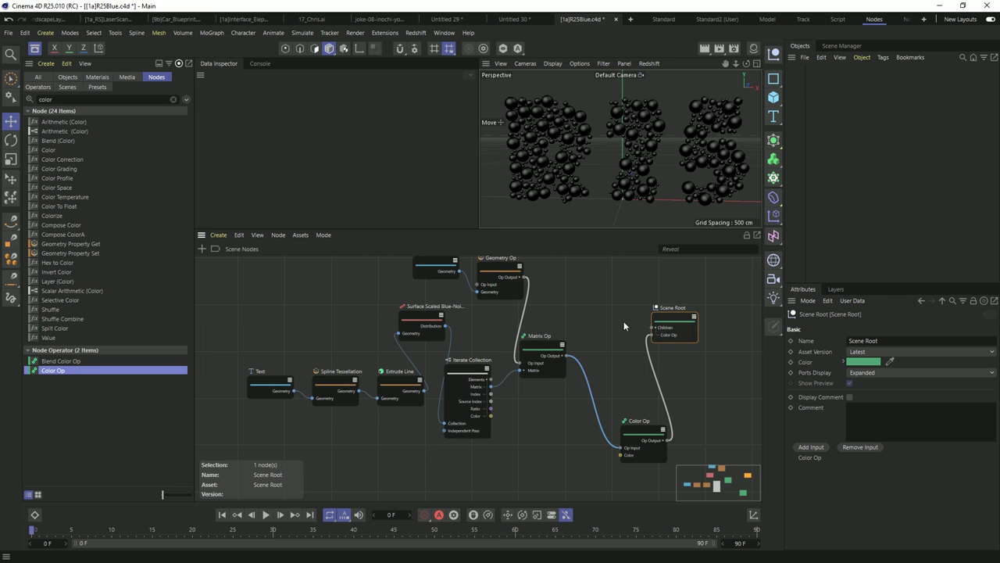
pyautogui.click(635, 435)
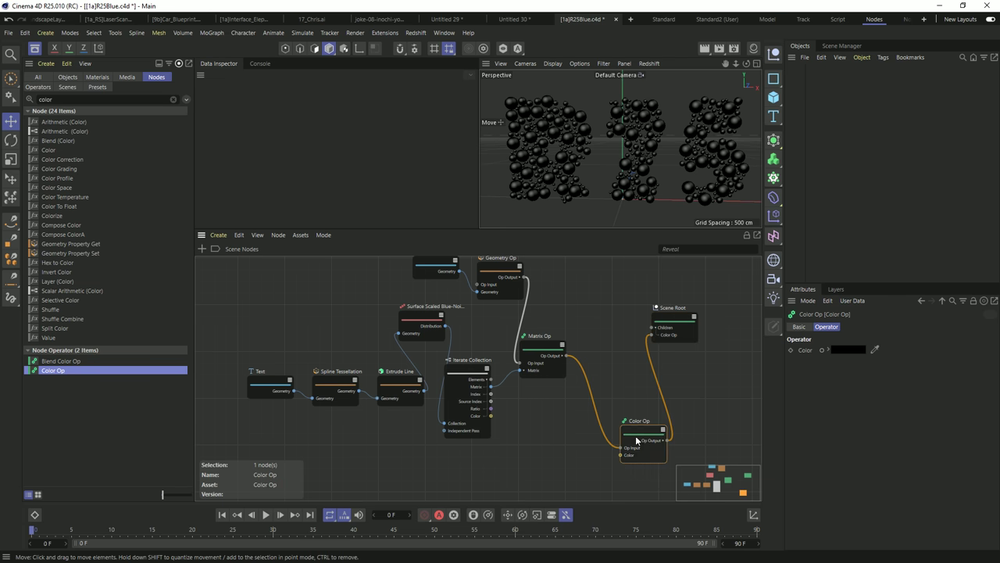
pyautogui.moveTo(636, 435); pyautogui.dragTo(588, 410)
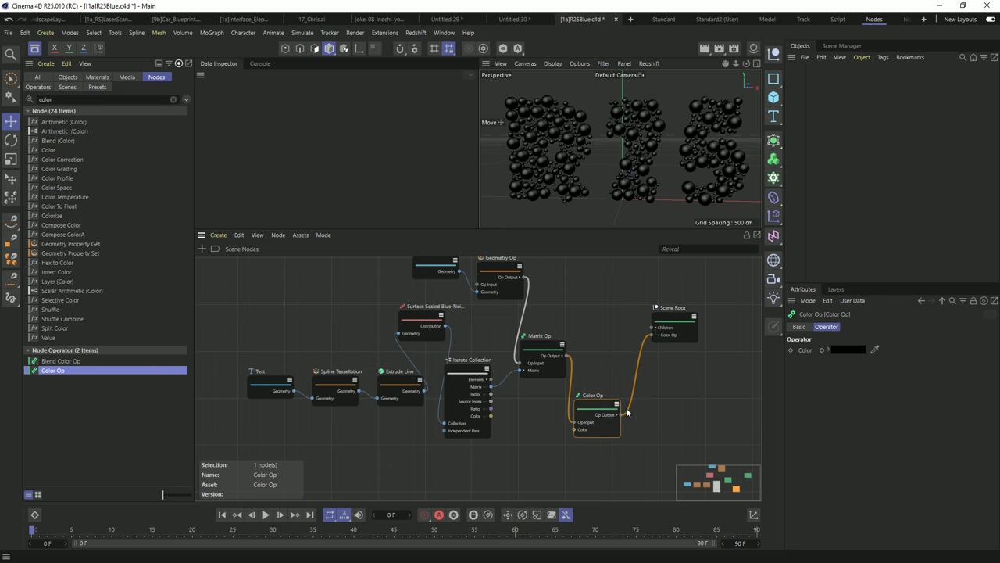
pyautogui.moveTo(591, 409); pyautogui.dragTo(604, 406)
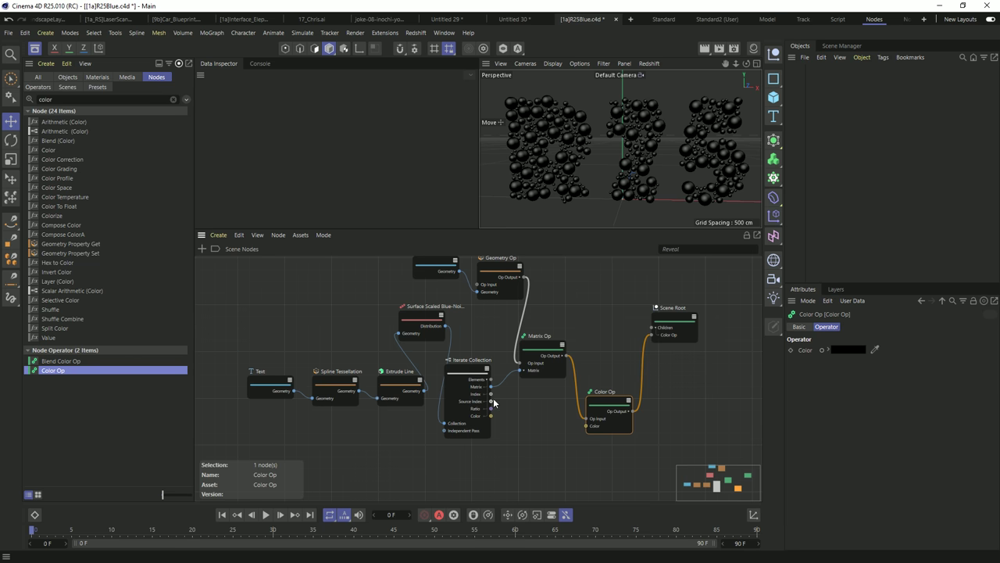
# - Try driving Color Op's Color input with Iterate Collection's Index output and with its Ratio output
pyautogui.moveTo(490, 395); pyautogui.dragTo(587, 426)
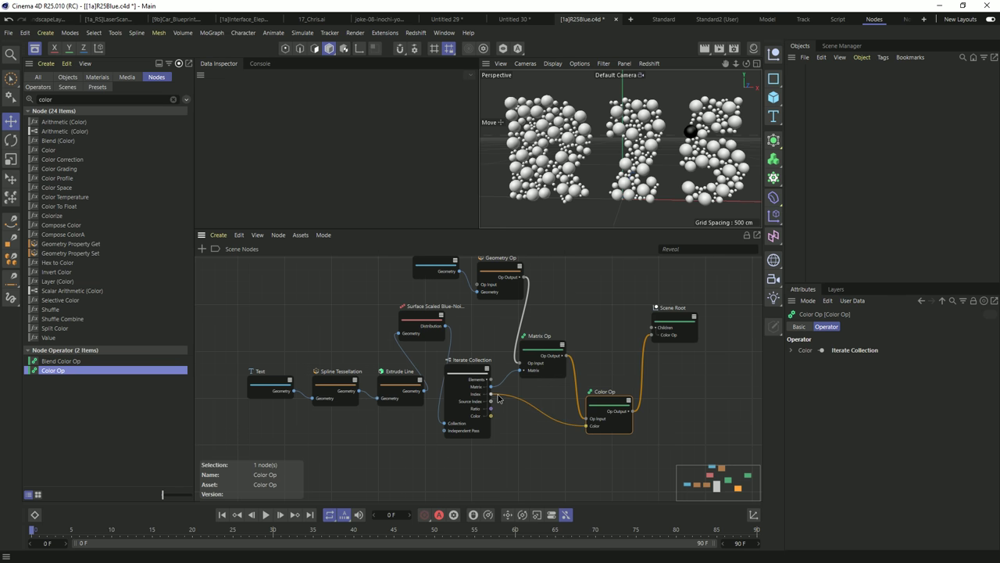
pyautogui.moveTo(497, 394); pyautogui.dragTo(492, 409)
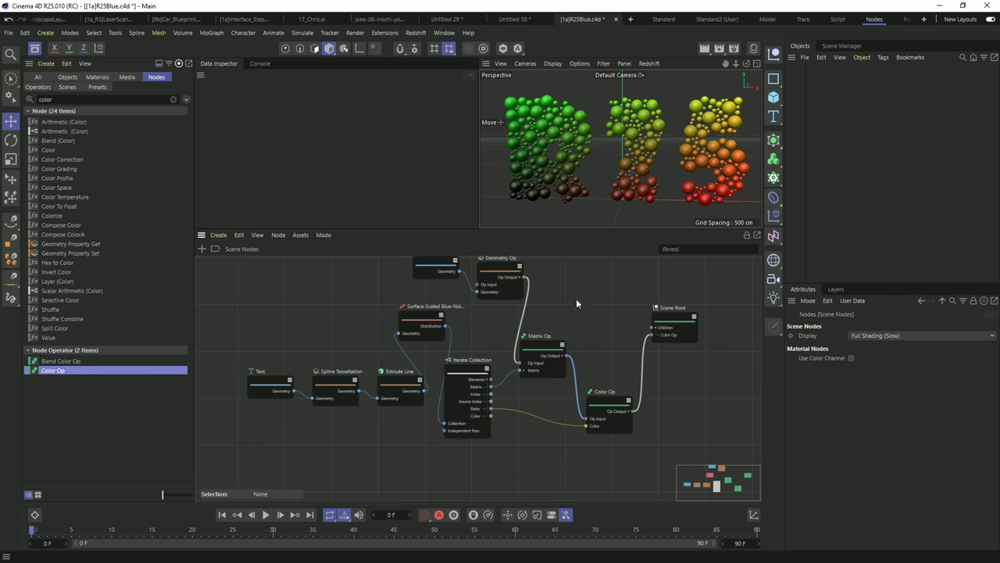
# - Shift Matrix Op, Color Op and Scene Root aside together, and add a Hash node before Color Op with seed 12349
pyautogui.moveTo(576, 299); pyautogui.dragTo(629, 366)
pyautogui.doubleClick(110, 99)
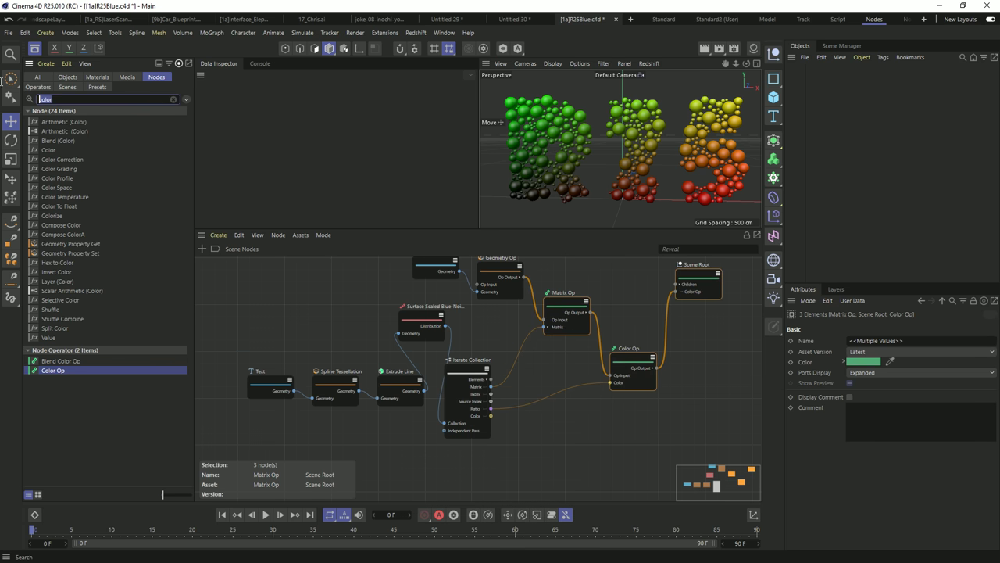
pyautogui.write('hash')
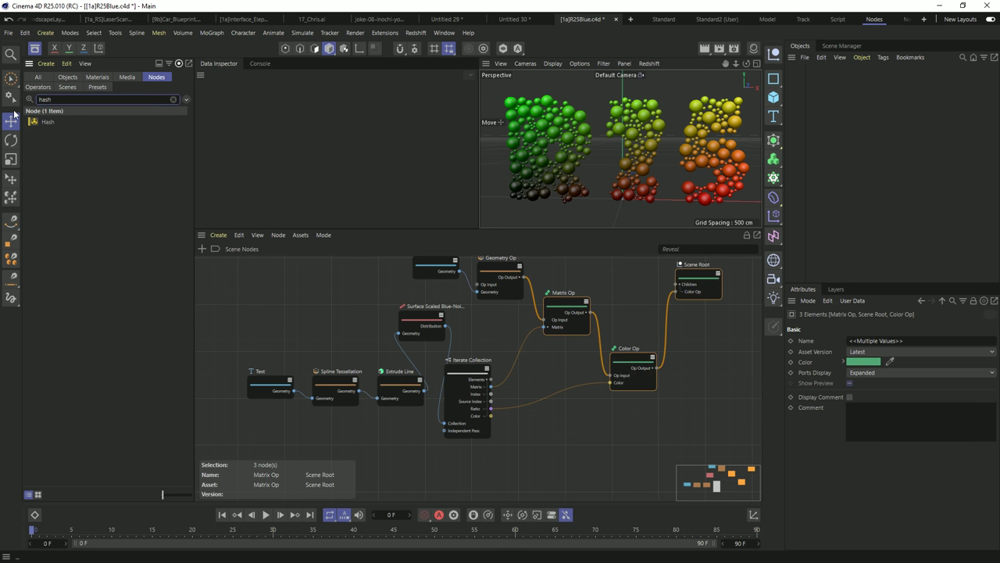
pyautogui.click(43, 121)
pyautogui.moveTo(500, 407); pyautogui.dragTo(560, 368)
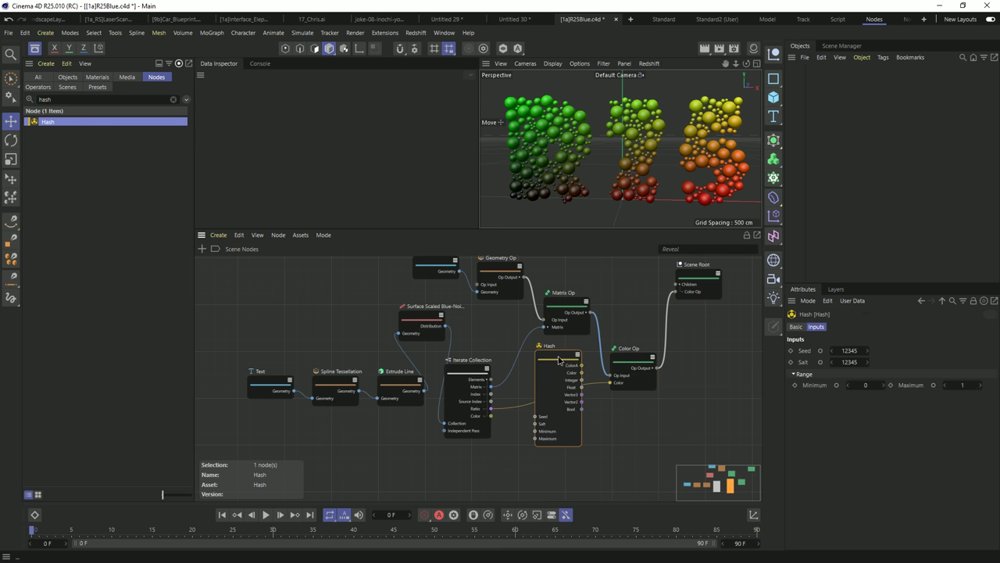
pyautogui.click(868, 350)
pyautogui.click(868, 351)
pyautogui.click(867, 351)
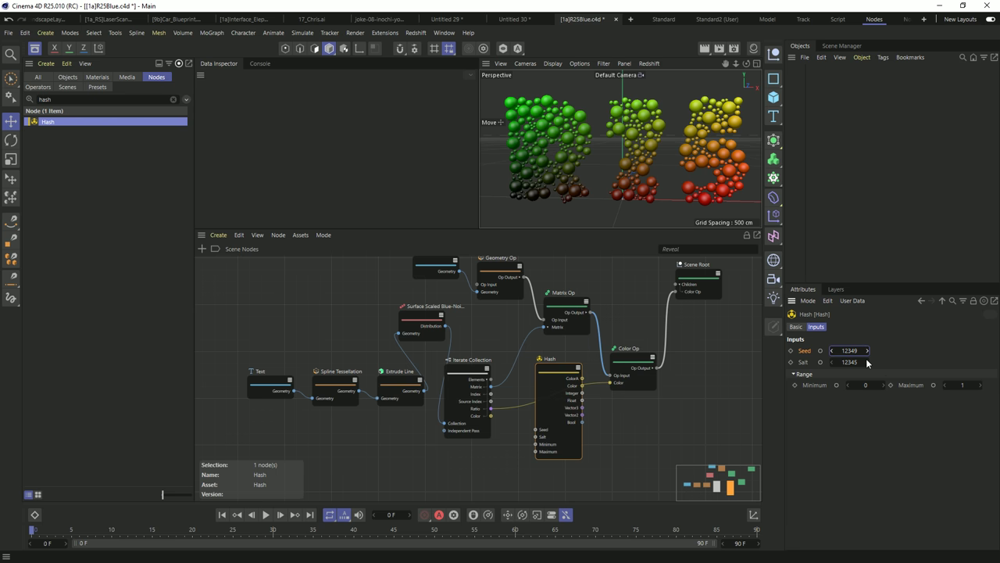
# - Connect Iterate Collection's Index to Hash's Salt and Hash's Color output to Color Op's Color, spacing the nodes apart
pyautogui.moveTo(492, 396); pyautogui.dragTo(536, 436)
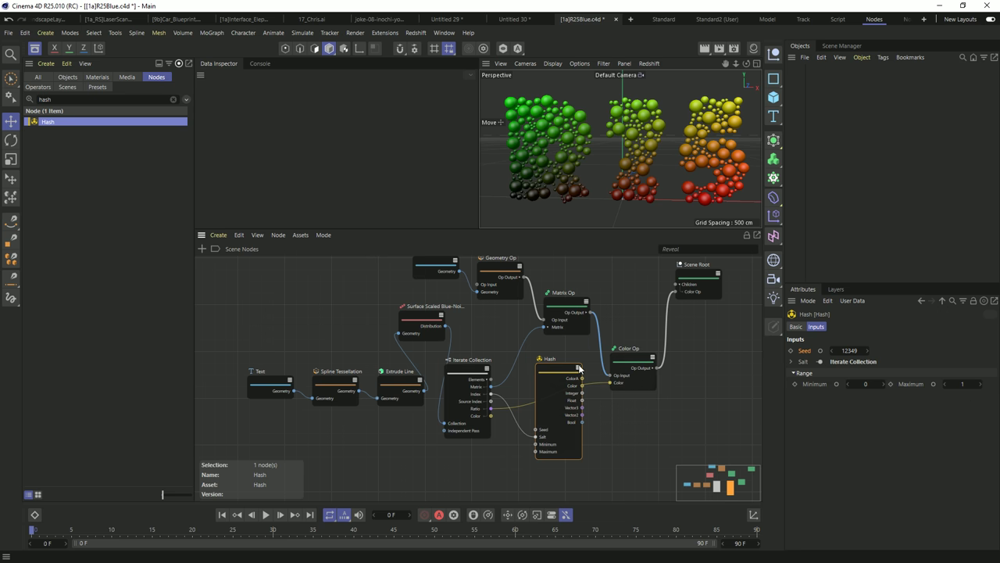
pyautogui.moveTo(570, 370); pyautogui.dragTo(549, 393)
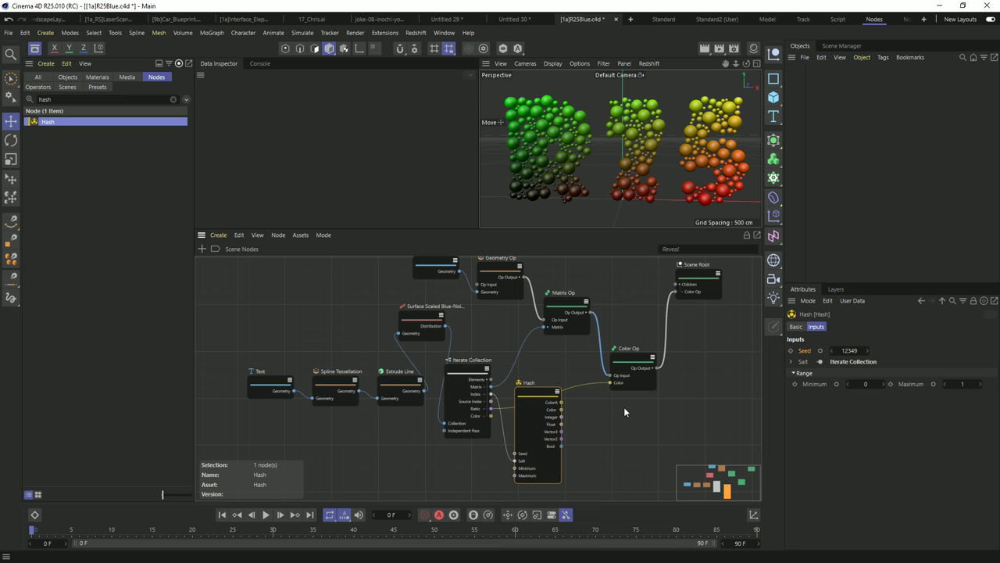
pyautogui.moveTo(561, 410); pyautogui.dragTo(611, 387)
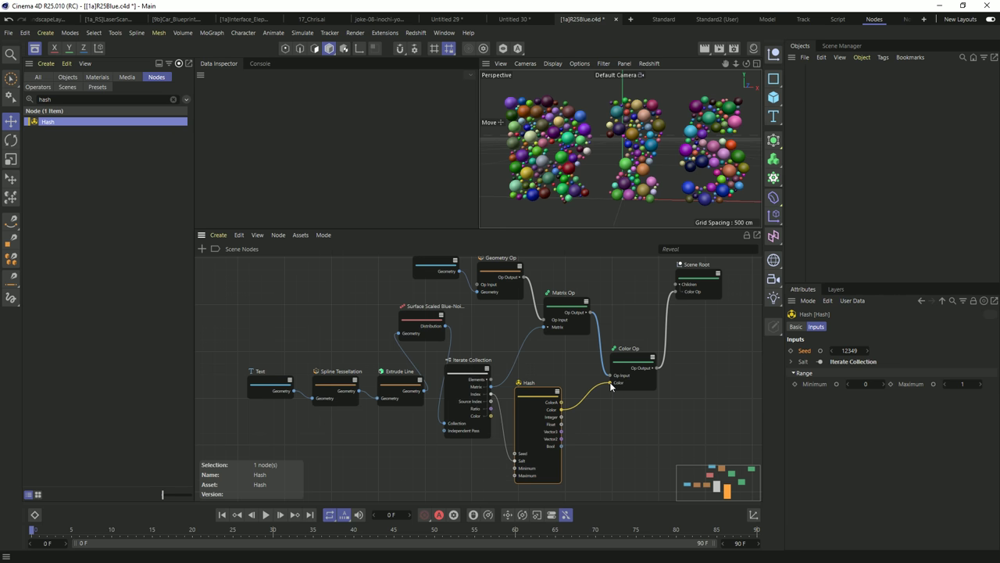
pyautogui.moveTo(633, 363); pyautogui.dragTo(673, 354)
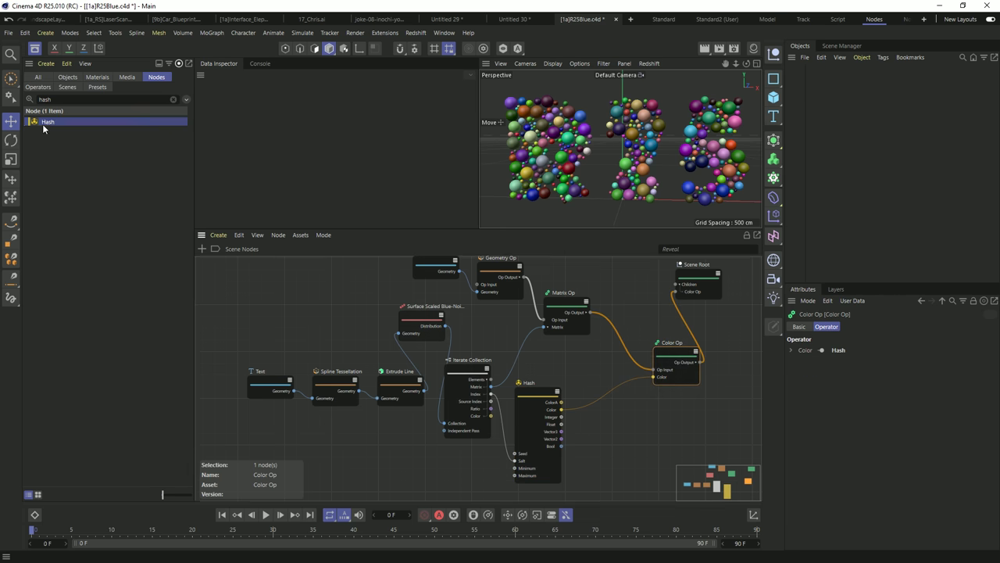
# - Insert a Blend (Color) node between Hash and Color Op, using Hash's color as the foreground
pyautogui.doubleClick(44, 100)
pyautogui.press('BackSpace')
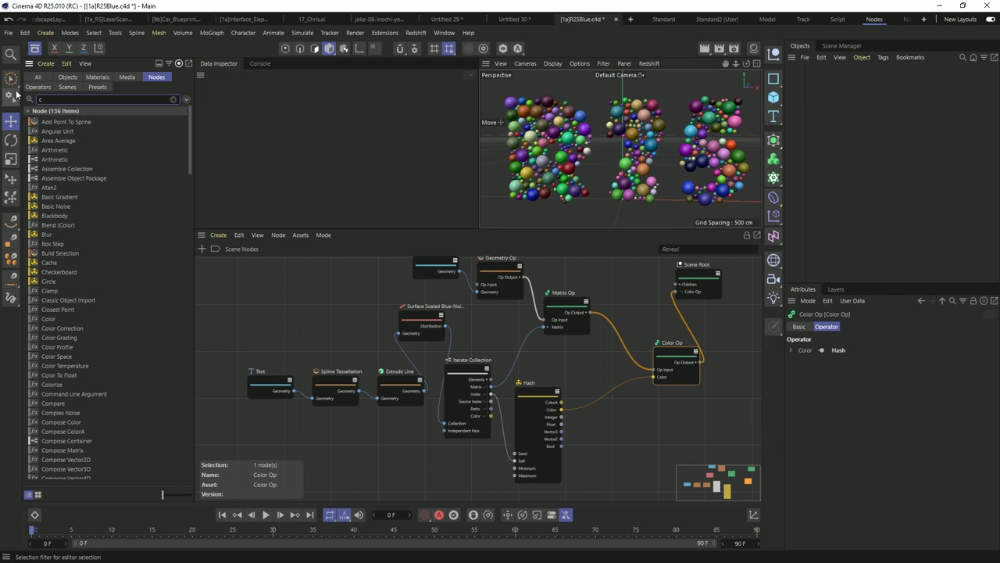
pyautogui.write('colo')
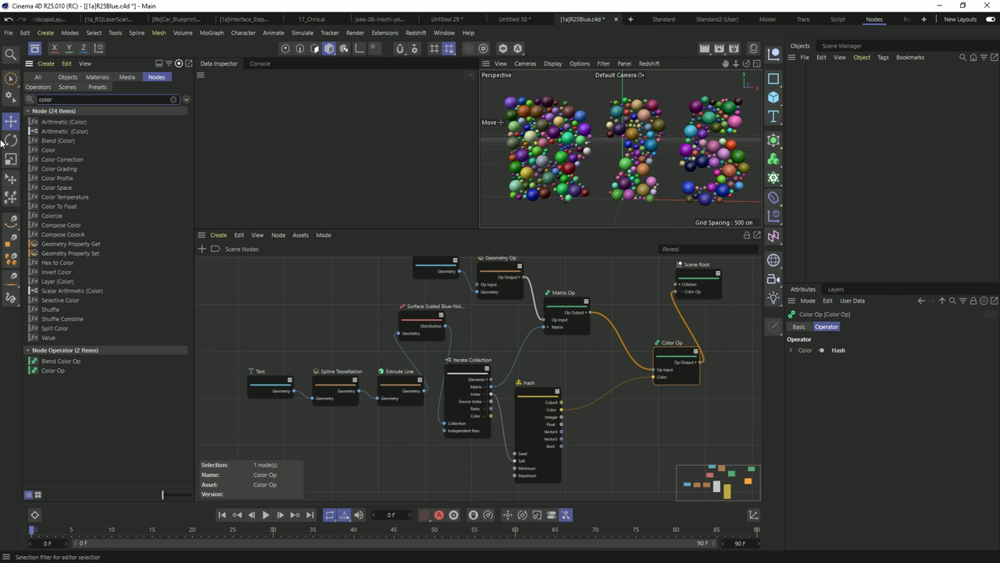
pyautogui.write('r')
pyautogui.moveTo(61, 140); pyautogui.dragTo(653, 378)
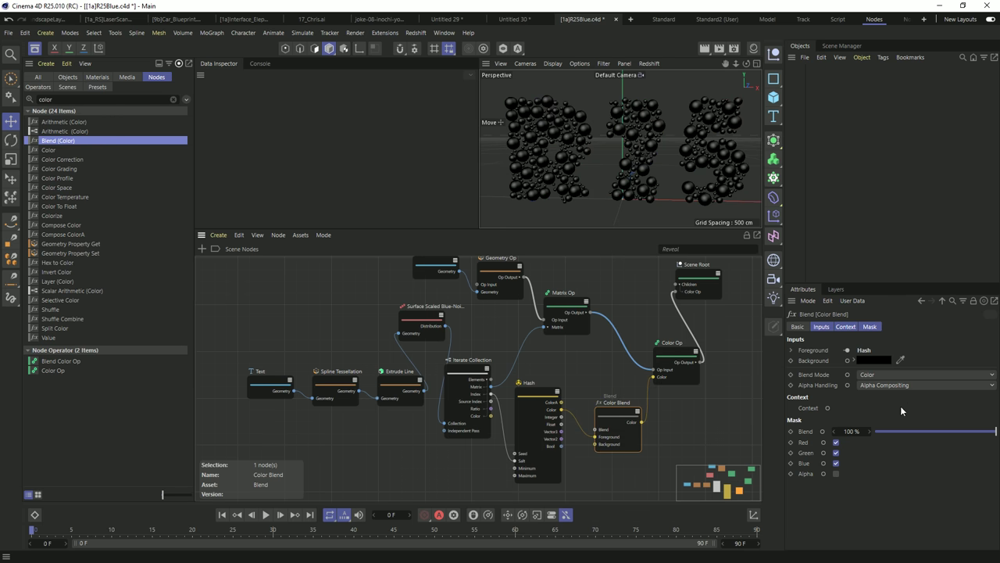
# - Set the Blend node's background color to a bright yellow-green
pyautogui.click(866, 359)
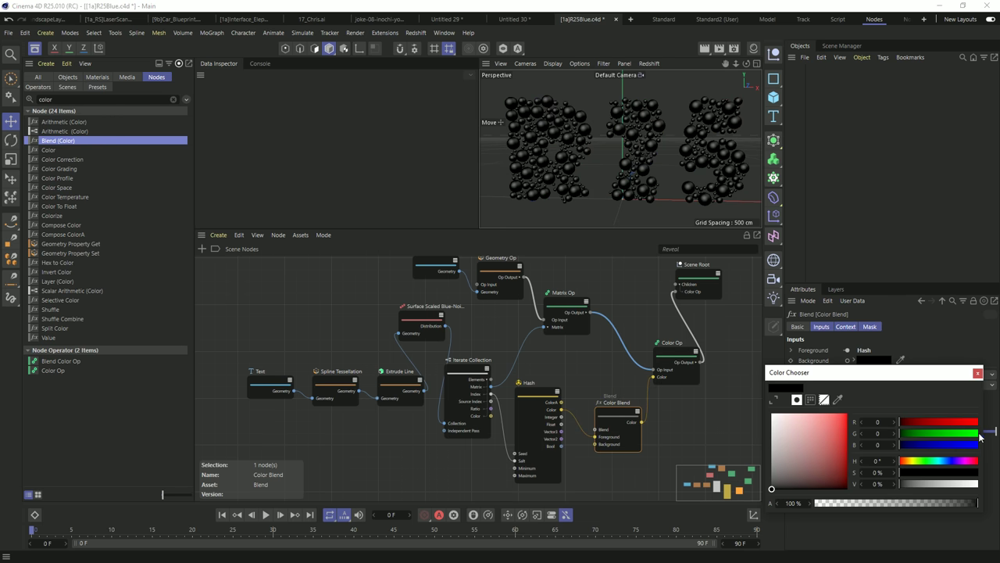
pyautogui.moveTo(932, 432); pyautogui.dragTo(986, 430)
pyautogui.click(941, 350)
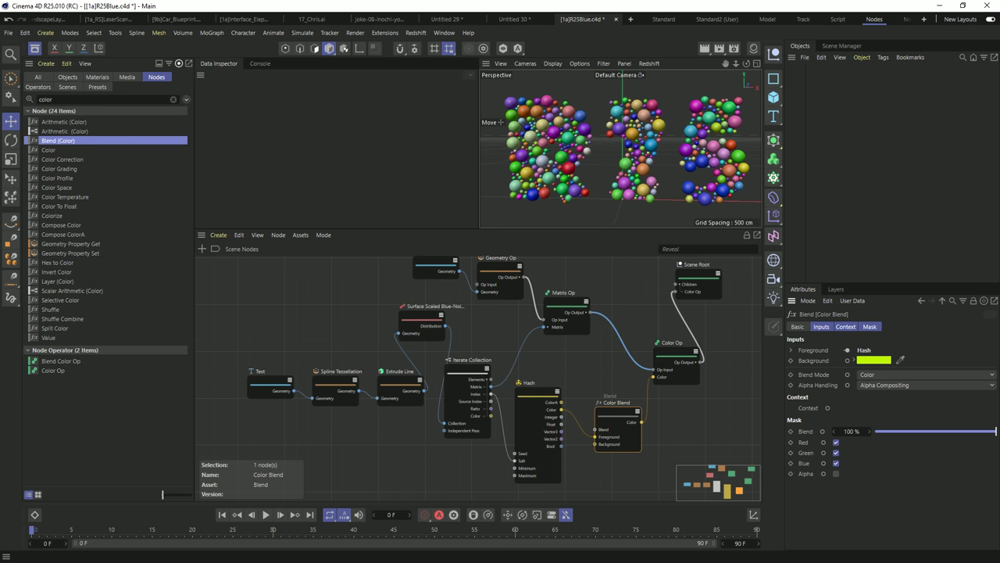
# - Try the Overlay blend mode on the Blend node at 100 %, and settle on Multiply
pyautogui.click(890, 375)
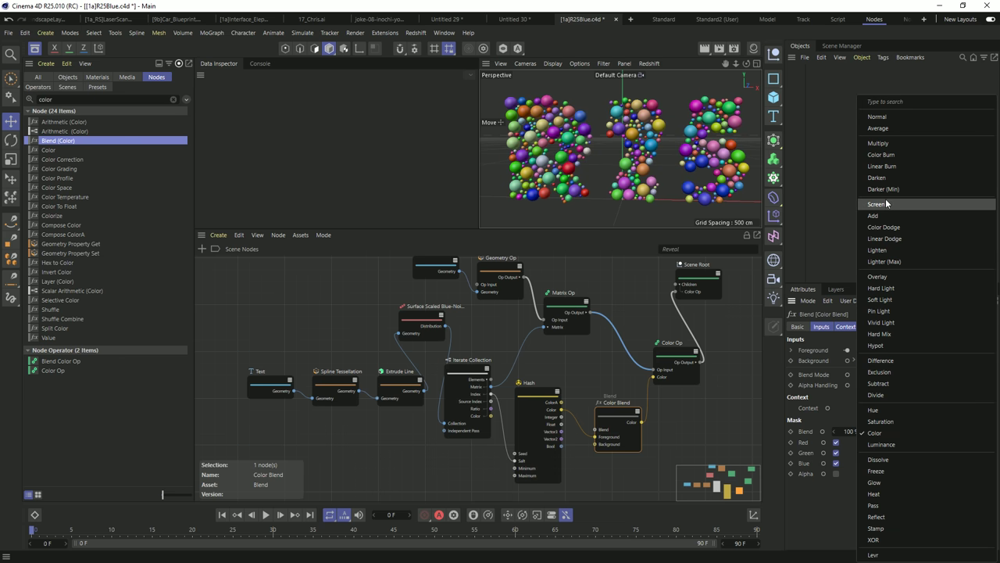
pyautogui.click(877, 278)
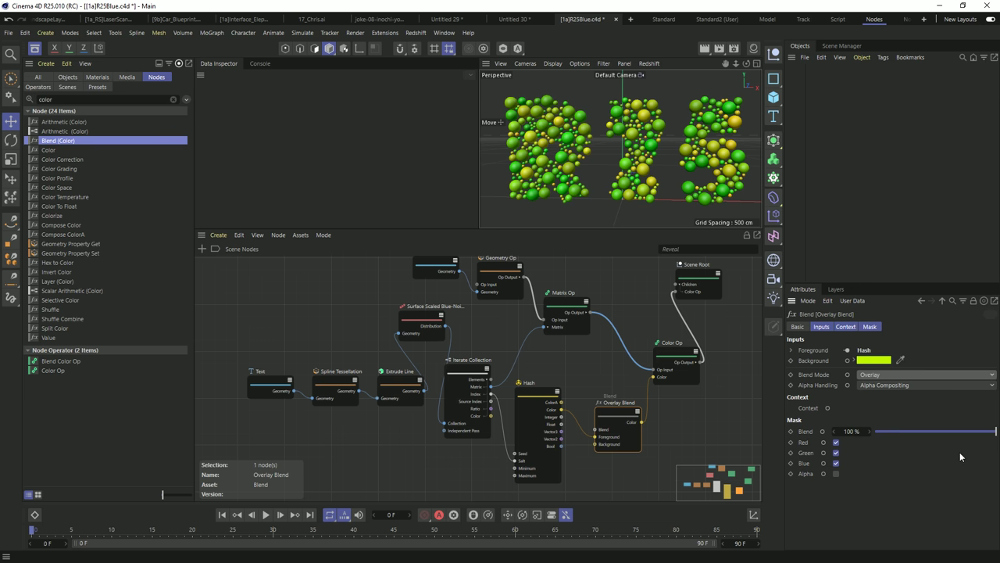
pyautogui.moveTo(963, 434); pyautogui.dragTo(995, 430)
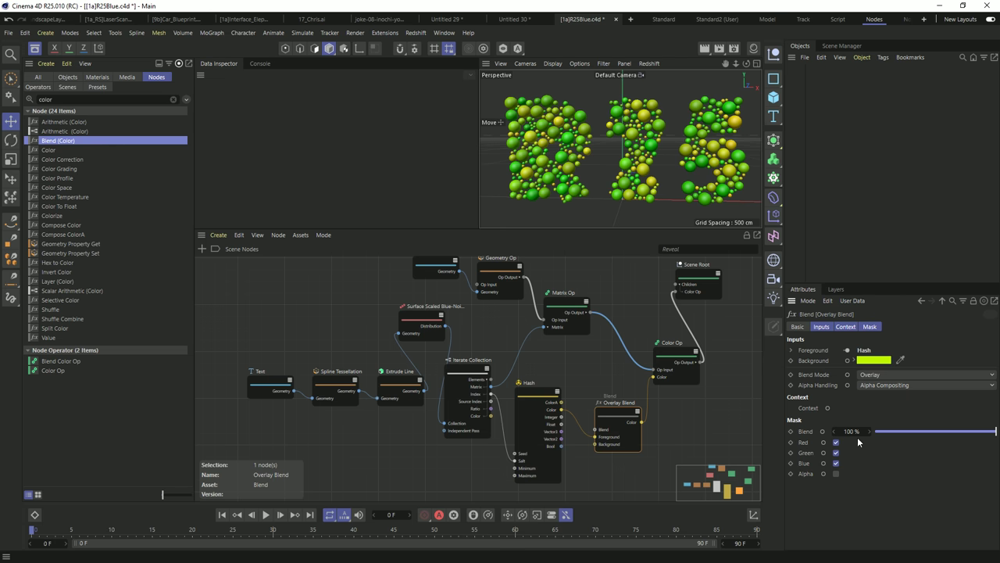
pyautogui.click(871, 374)
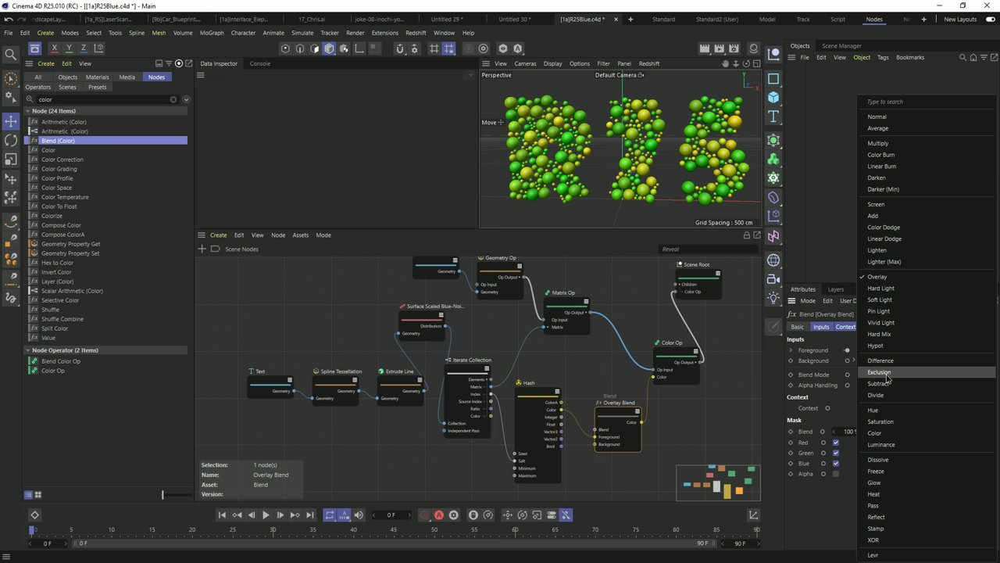
pyautogui.click(878, 143)
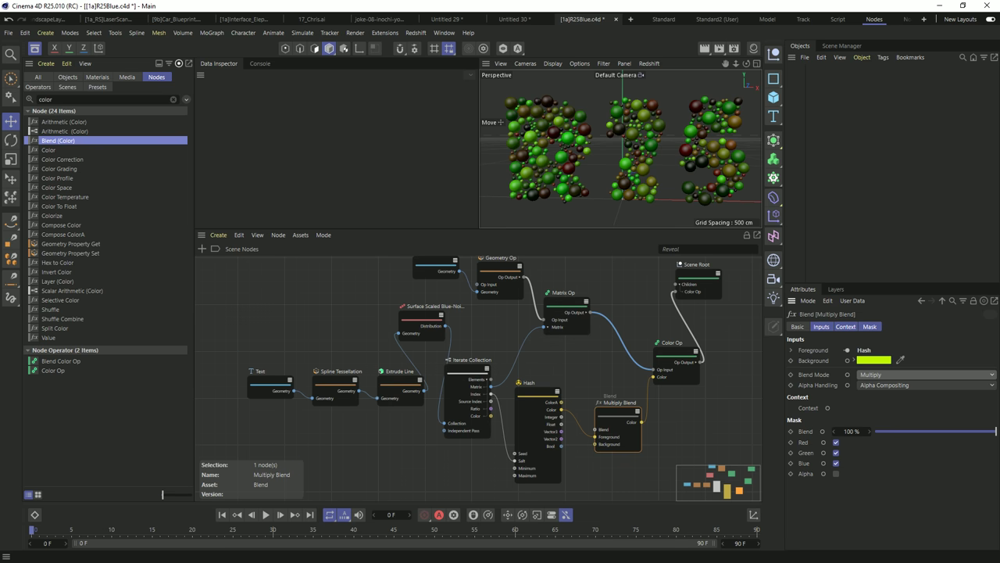
# - Start a new project, add a Mesh Primitive Group and open it in the node editor
pyautogui.click(632, 21)
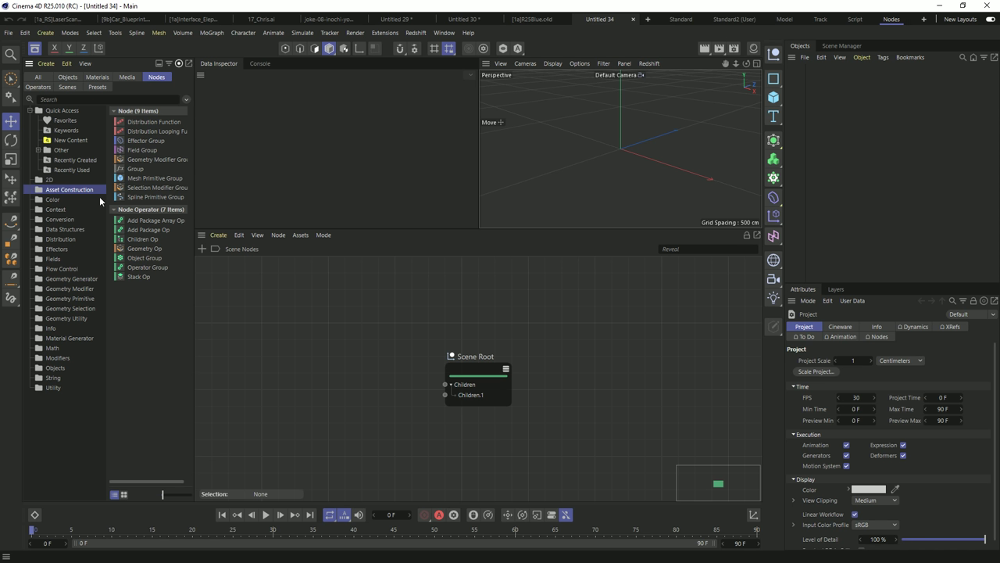
pyautogui.doubleClick(152, 179)
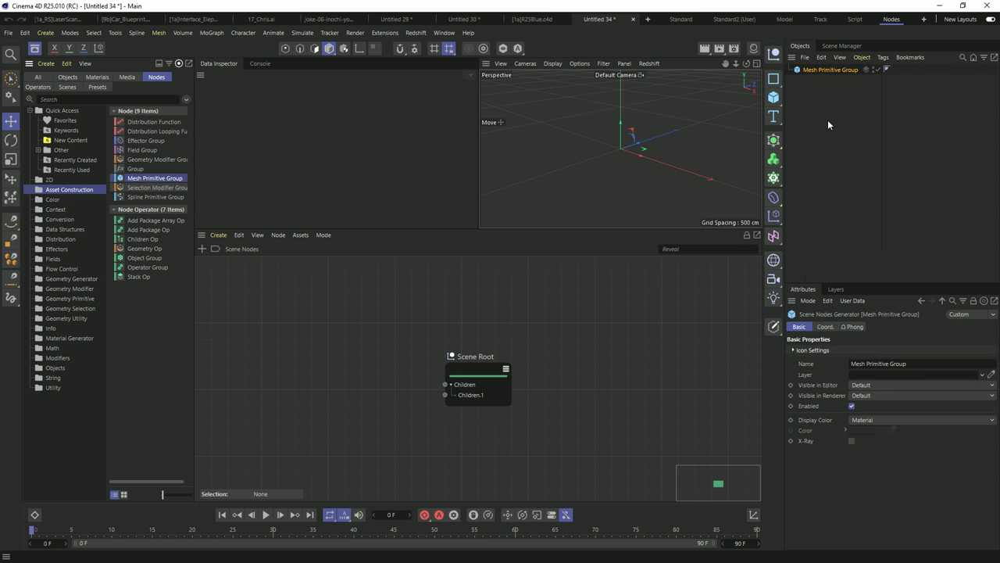
pyautogui.doubleClick(798, 69)
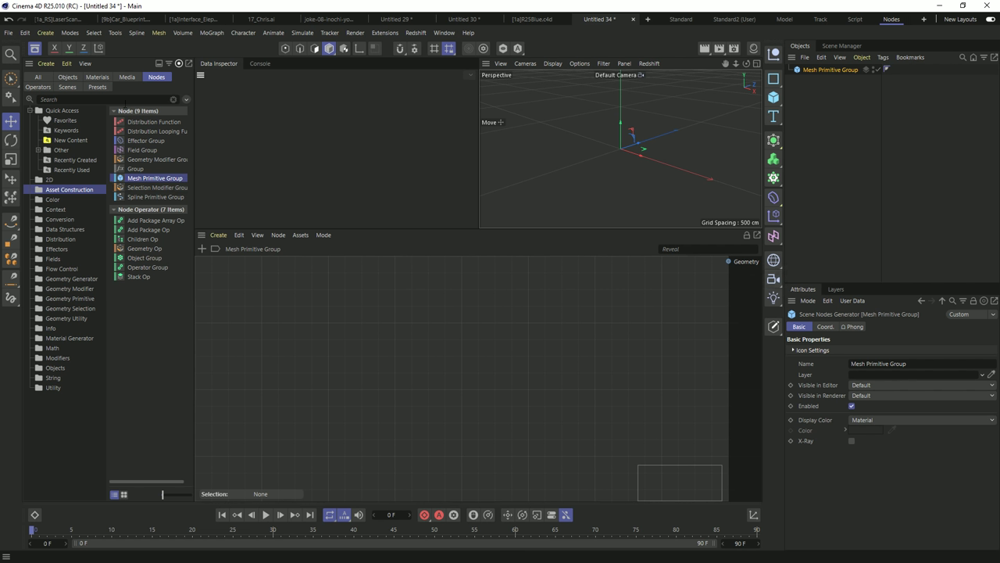
# - Try a Sphere node feeding the Mesh Primitive Group's Geometry output, and delete it
pyautogui.click(124, 100)
pyautogui.write('sphe')
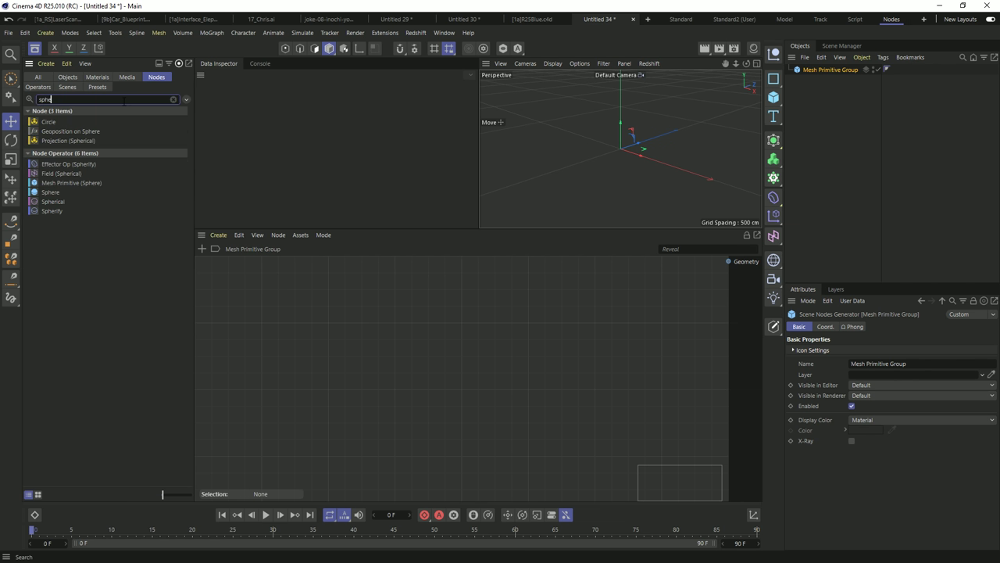
pyautogui.moveTo(50, 192); pyautogui.dragTo(730, 263)
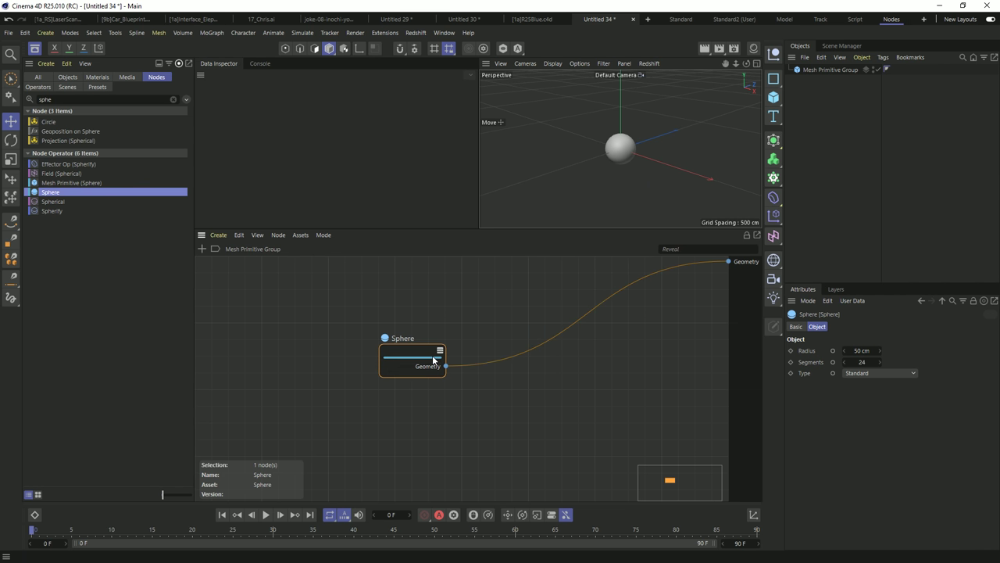
pyautogui.press('Delete')
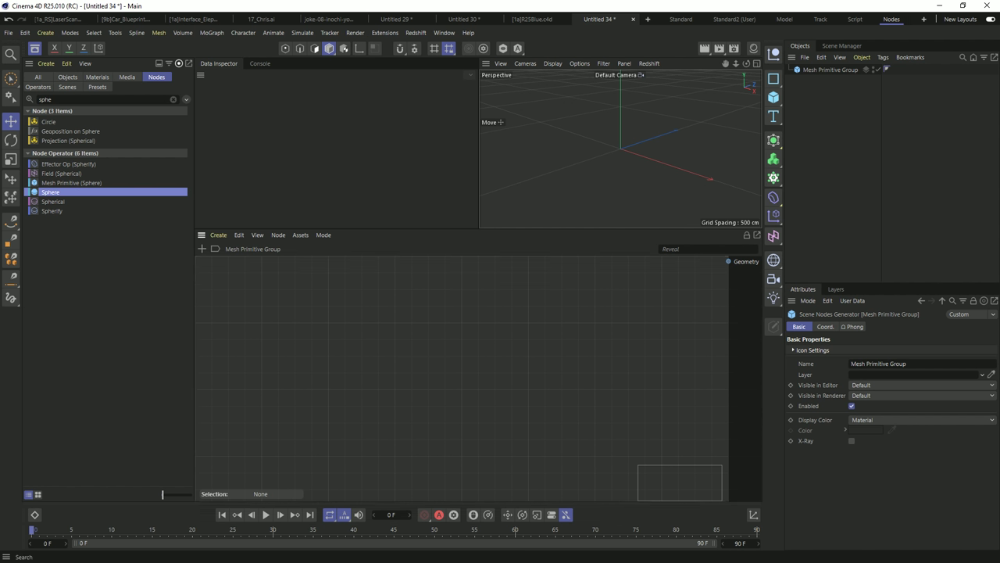
# - Add a Segment node from the Geometry Primitive category and connect it to the group's Geometry output
pyautogui.click(174, 100)
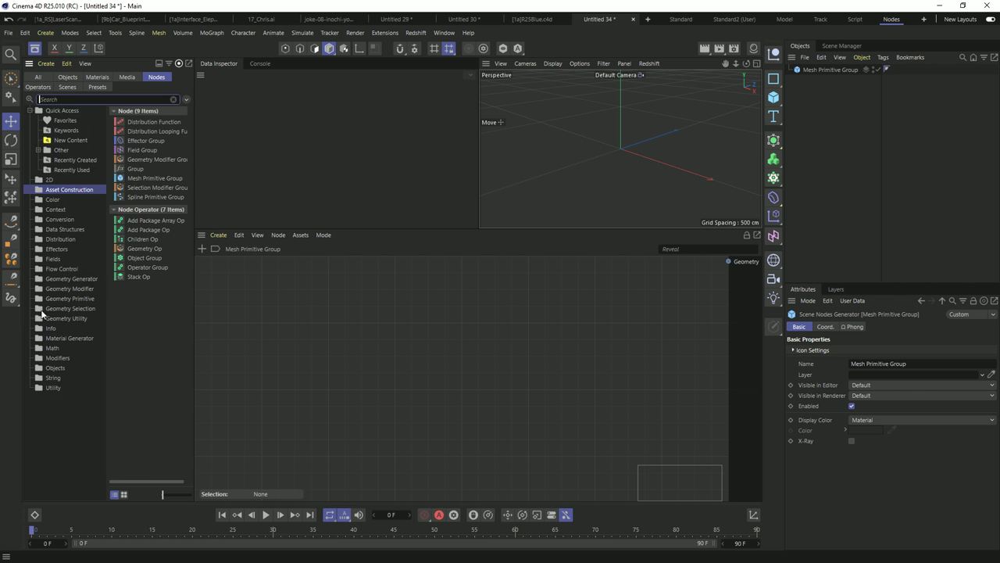
pyautogui.click(62, 280)
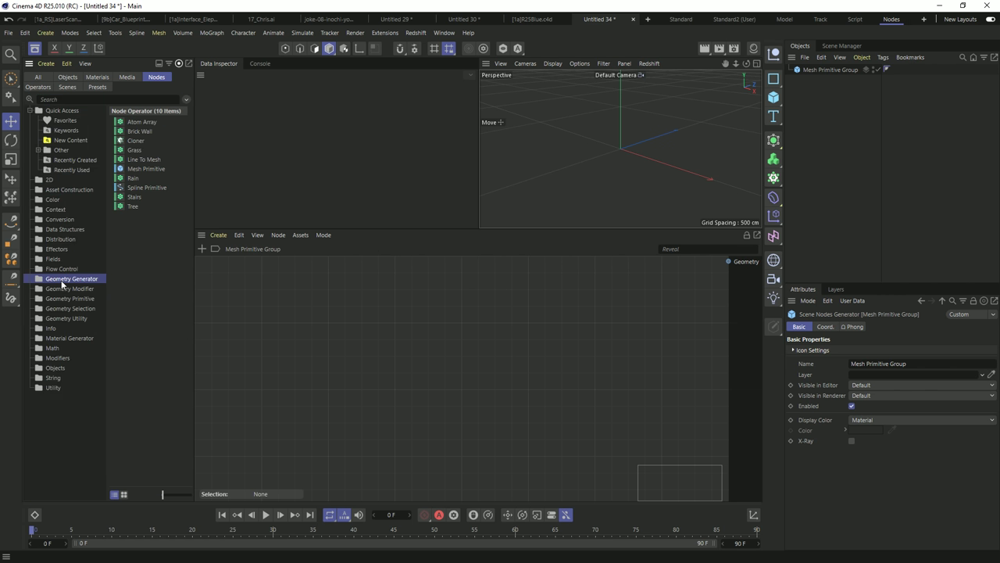
pyautogui.click(79, 298)
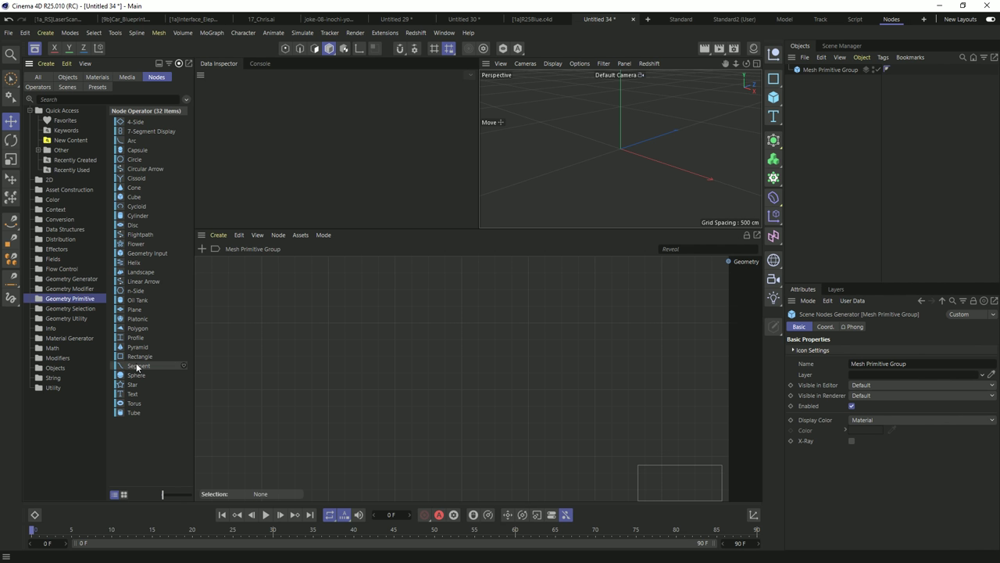
pyautogui.moveTo(140, 368); pyautogui.dragTo(372, 314)
pyautogui.moveTo(405, 350); pyautogui.dragTo(447, 311)
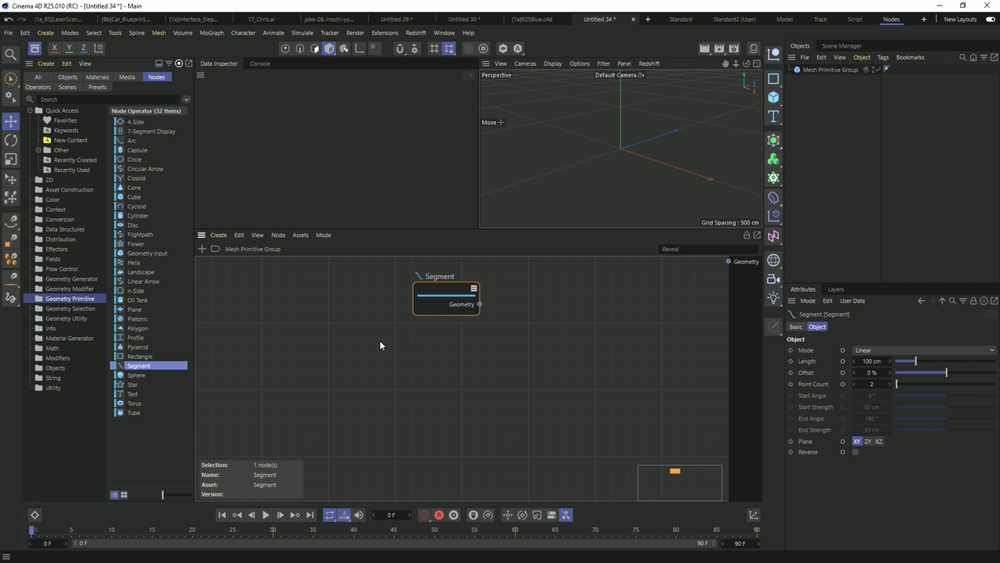
pyautogui.moveTo(480, 303); pyautogui.dragTo(729, 260)
pyautogui.keyDown('alt'); pyautogui.moveTo(609, 177); pyautogui.dragTo(701, 160); pyautogui.keyUp('alt')
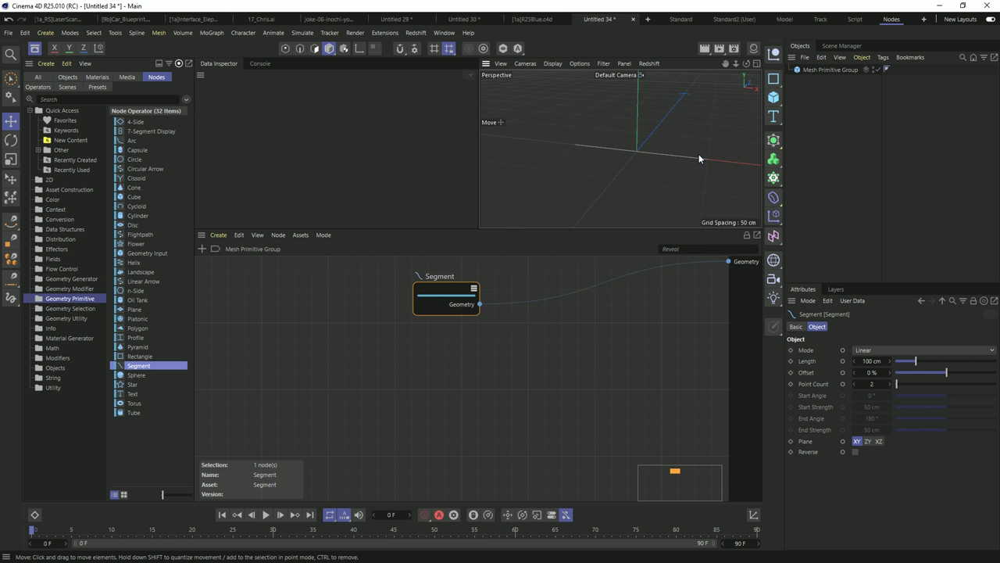
# - Place the Mesh Primitive Group under a Sweep generator and add a Rectangle spline as the sweep profile
pyautogui.click(827, 71)
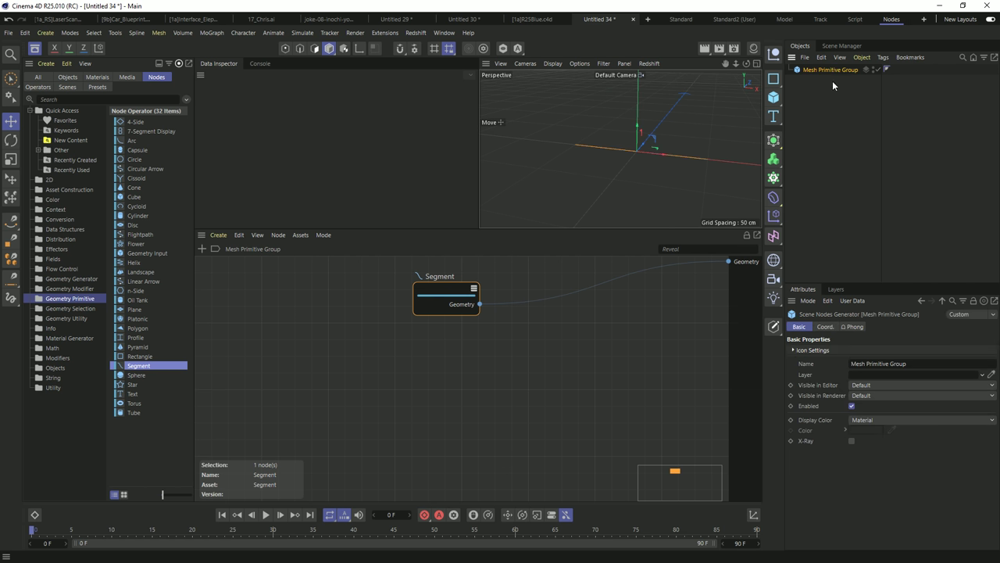
pyautogui.click(772, 139)
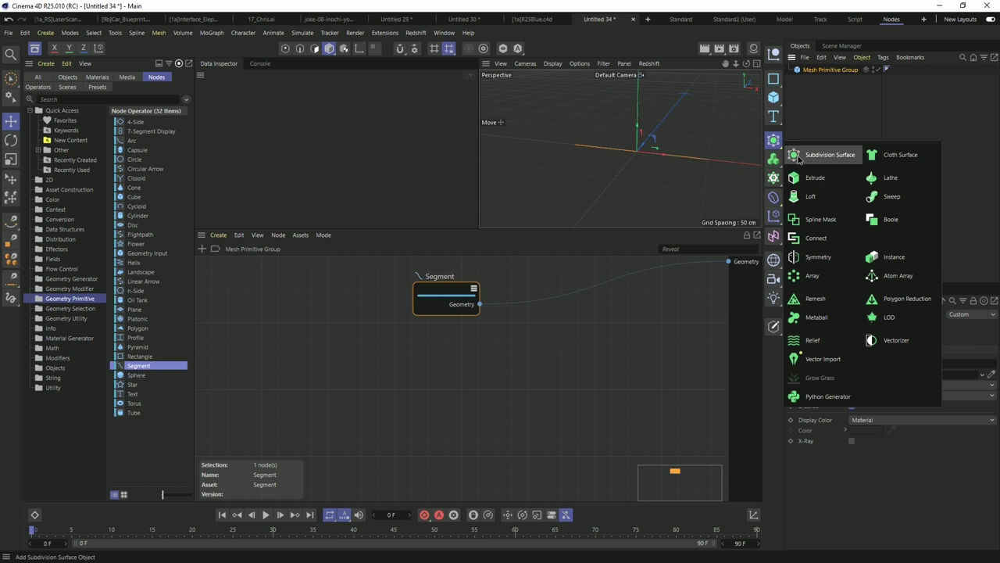
pyautogui.click(869, 205)
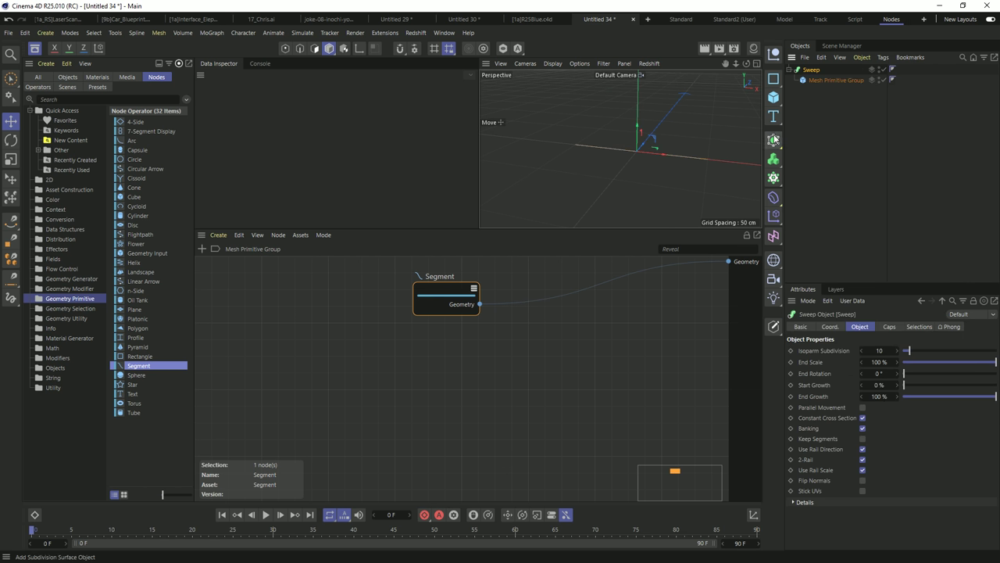
pyautogui.click(773, 79)
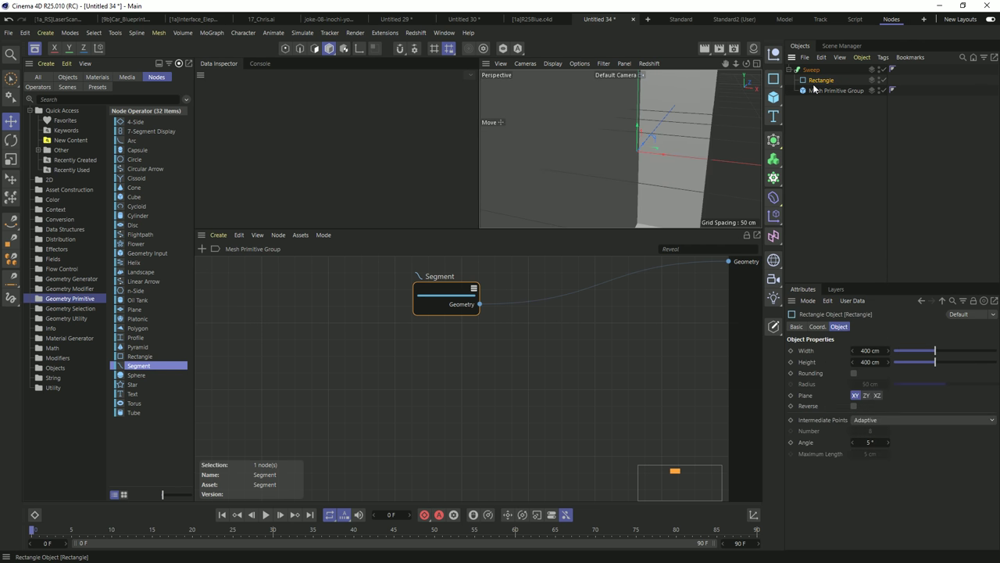
# - Scale the Rectangle profile down so the Sweep becomes a thin bar along the segment
pyautogui.press('t')
pyautogui.moveTo(696, 138); pyautogui.dragTo(578, 141)
pyautogui.keyDown('alt'); pyautogui.moveTo(652, 150); pyautogui.dragTo(668, 151); pyautogui.keyUp('alt')
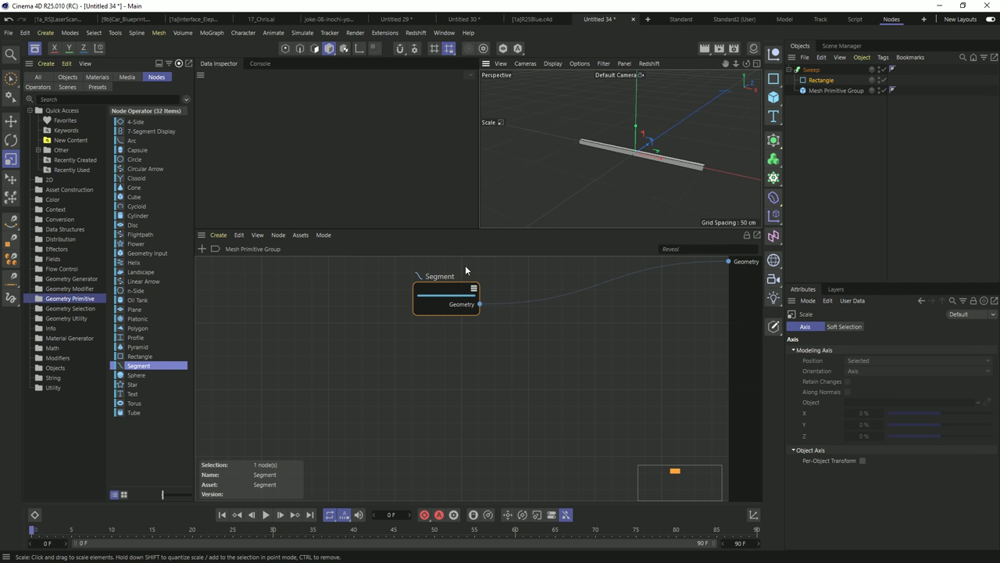
# - Set the Segment node to a length of 119 cm, an offset of -50 % and 29 points
pyautogui.click(446, 299)
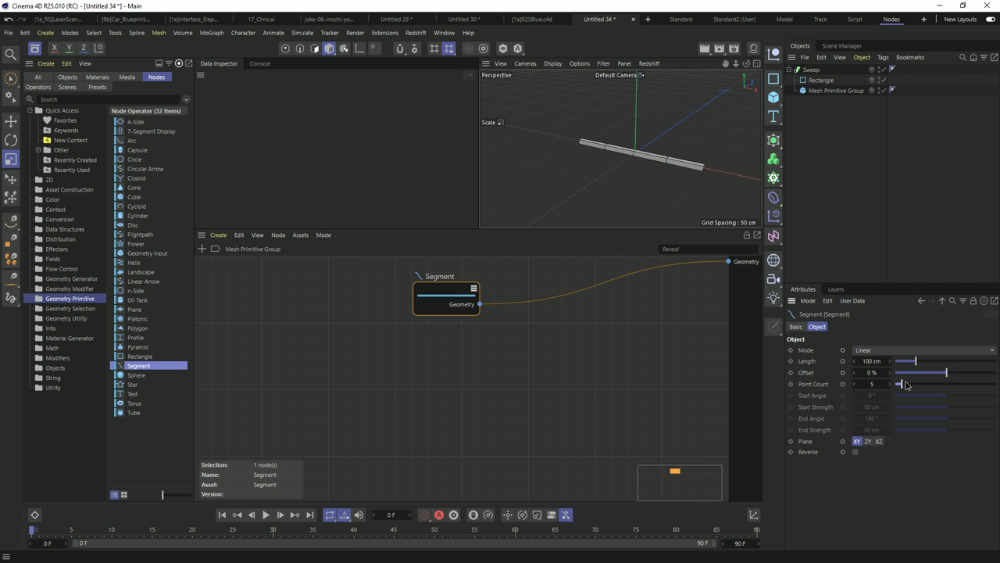
pyautogui.moveTo(900, 383); pyautogui.dragTo(815, 358)
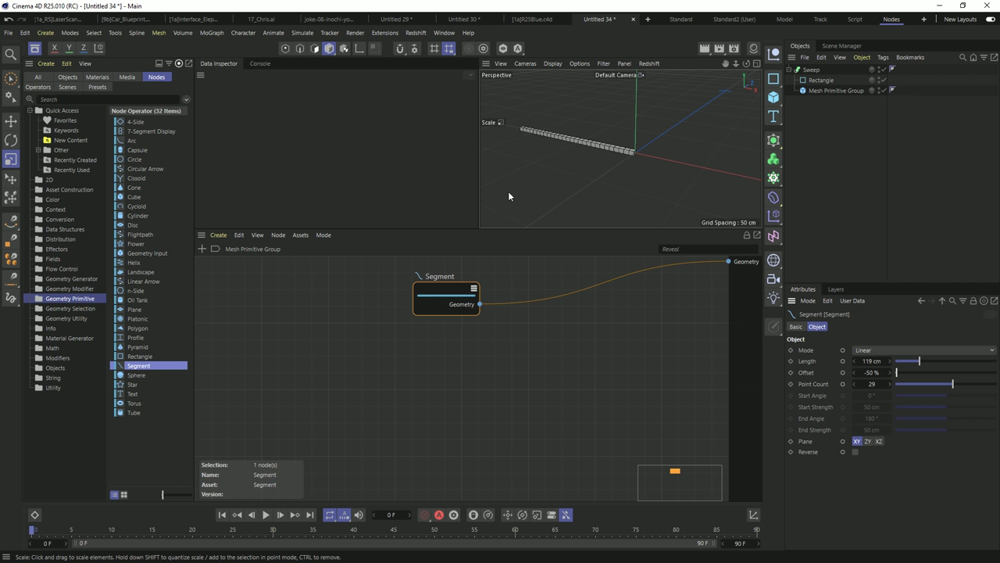
# - Replace the Segment node with a Build node whose data type is Vector
pyautogui.moveTo(381, 268); pyautogui.dragTo(539, 348)
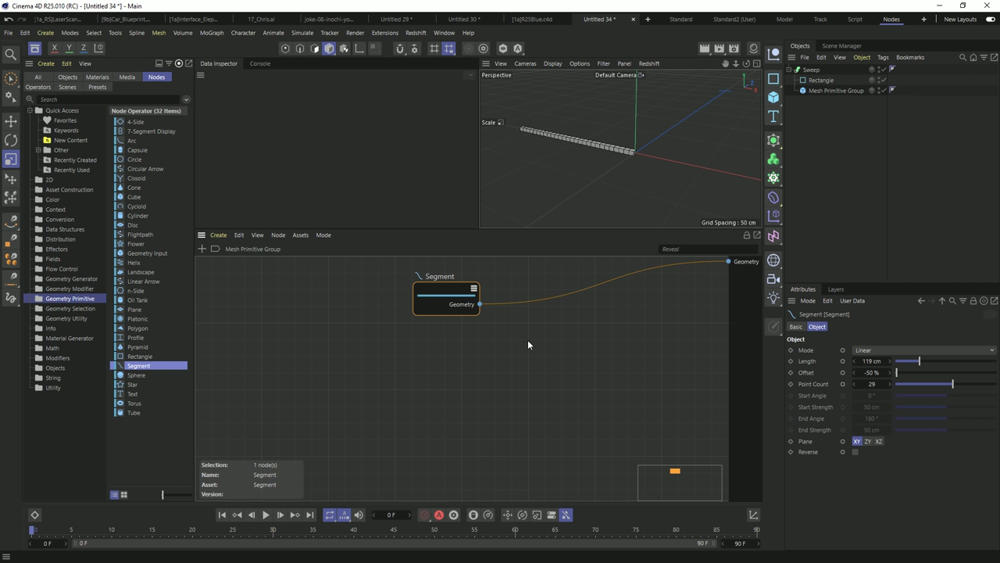
pyautogui.press('Delete')
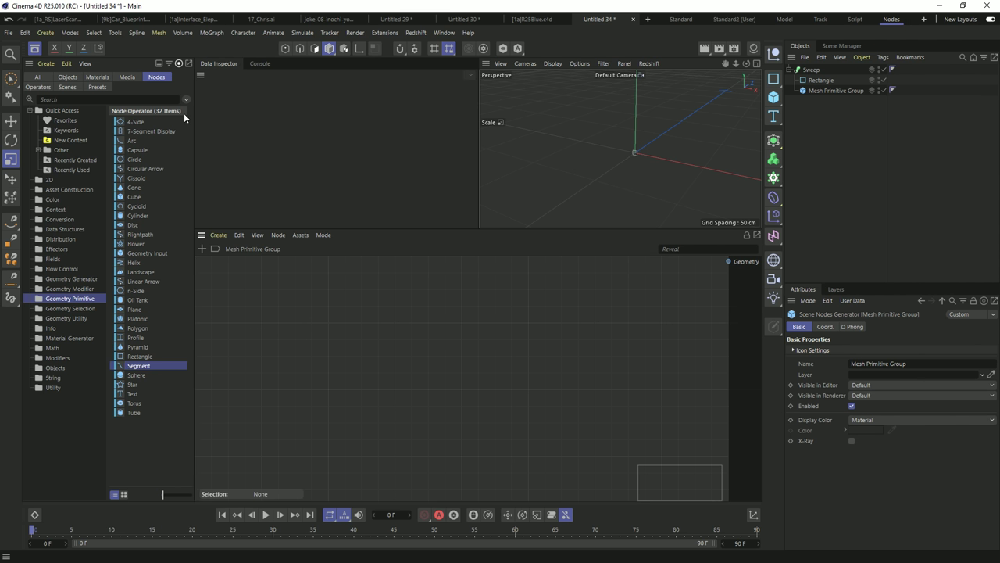
pyautogui.click(117, 99)
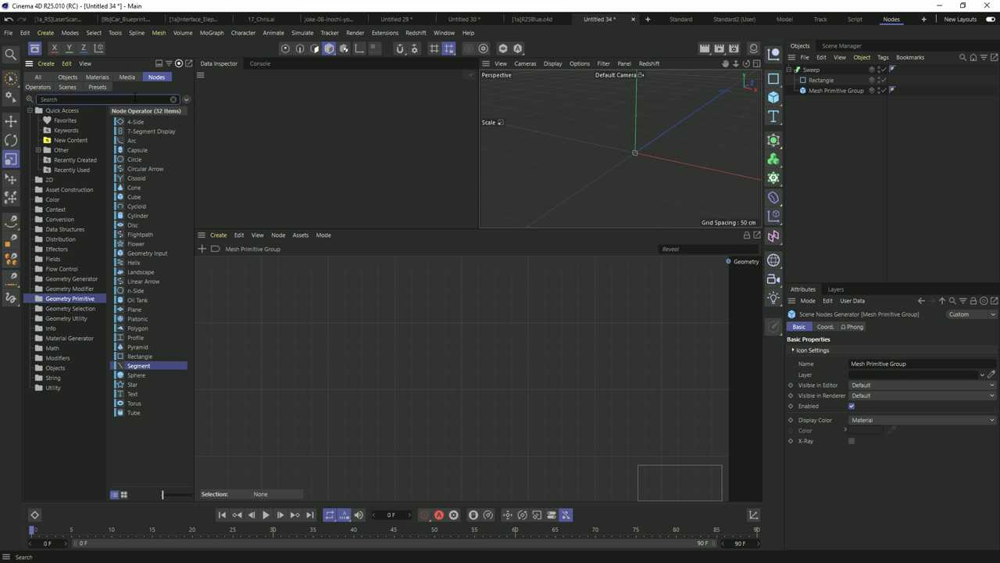
pyautogui.write('build')
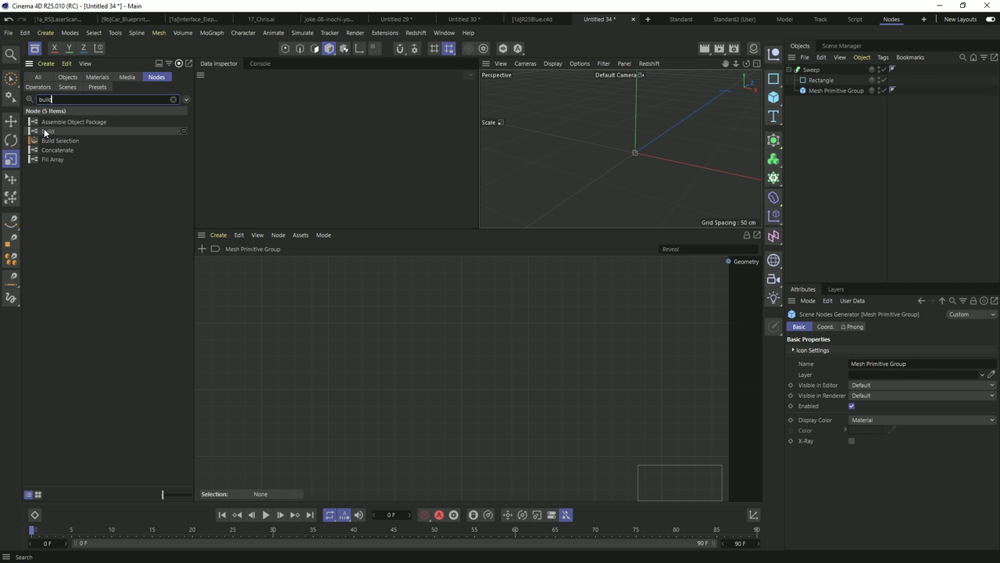
pyautogui.moveTo(44, 131); pyautogui.dragTo(344, 299)
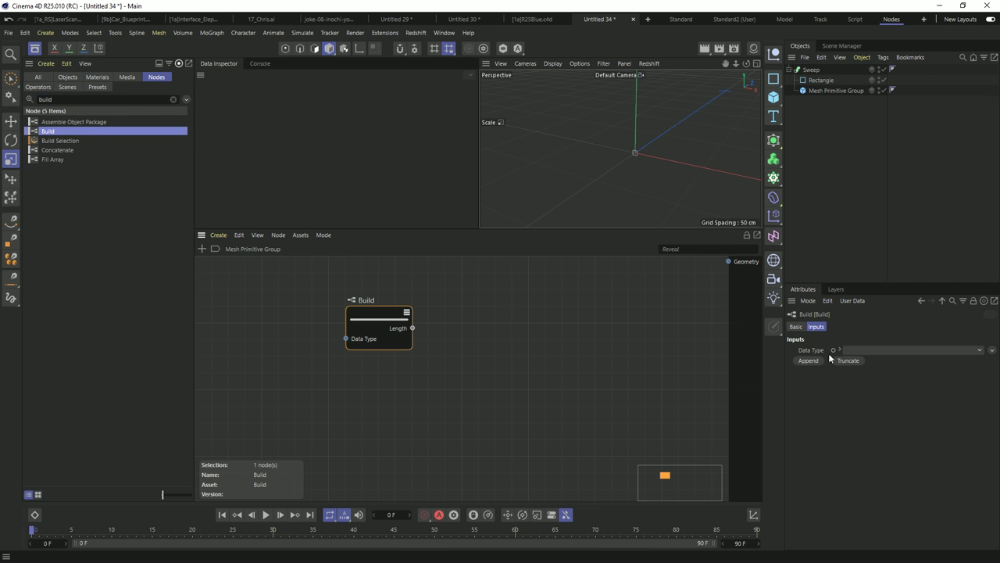
pyautogui.click(969, 351)
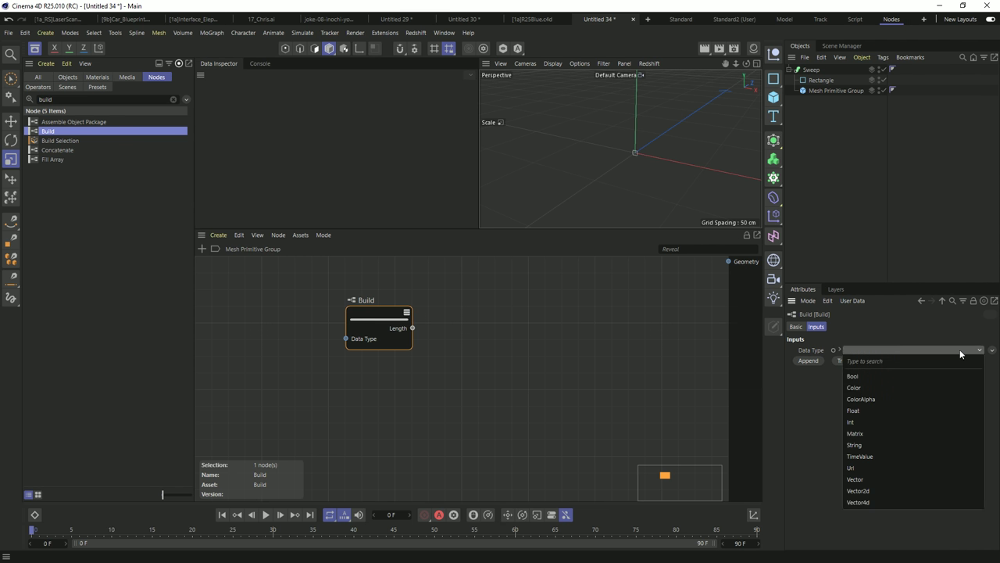
pyautogui.click(867, 478)
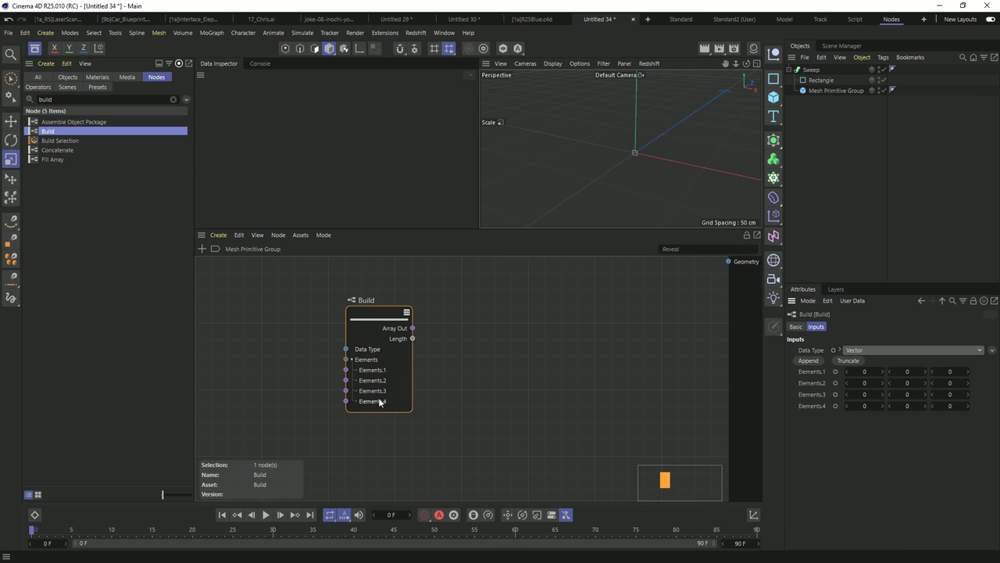
# - Set the Z values of the Build node's first three elements to -100, 0 and 100, and remove the fourth element
pyautogui.click(950, 371)
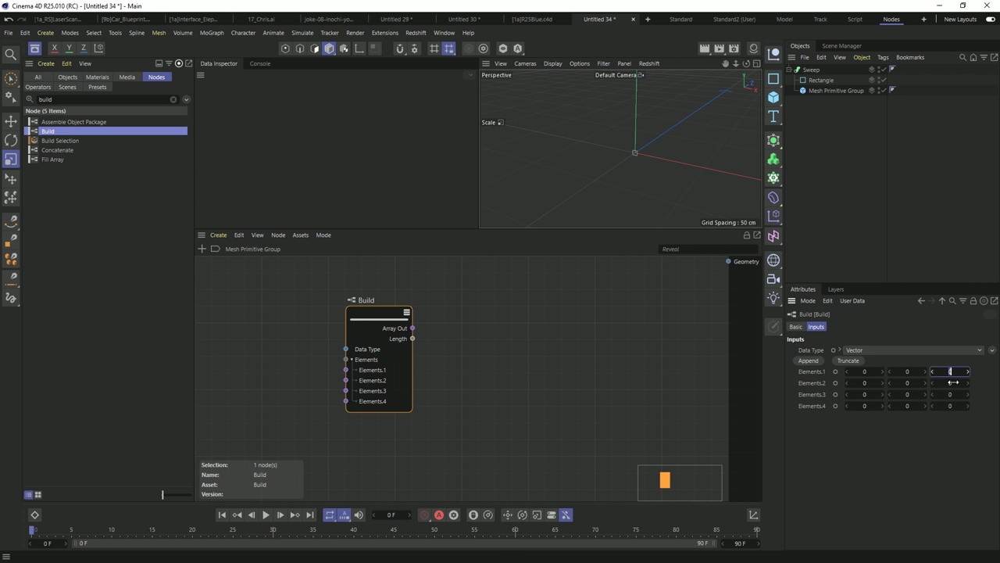
pyautogui.write('-2')
pyautogui.click(950, 382)
pyautogui.write('2')
pyautogui.click(950, 371)
pyautogui.write('-100')
pyautogui.click(950, 382)
pyautogui.write('100')
pyautogui.click(950, 394)
pyautogui.write('100')
pyautogui.click(950, 382)
pyautogui.write('0')
pyautogui.click(849, 361)
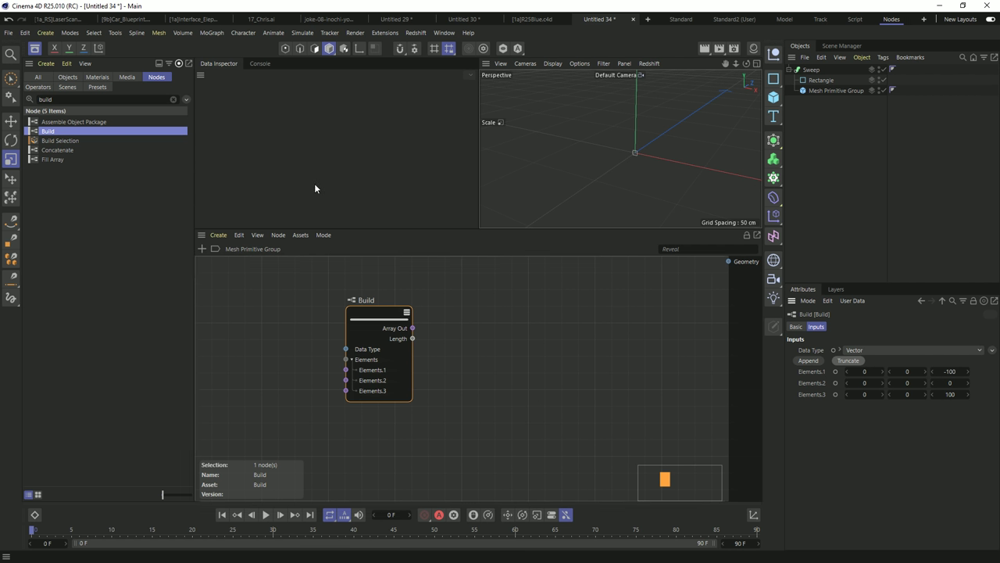
# - Add a Spline Assembler node, connecting Build's Array Out to its Points and its Geometry to the group's Geometry output
pyautogui.hotkey('ctrl', 'f')
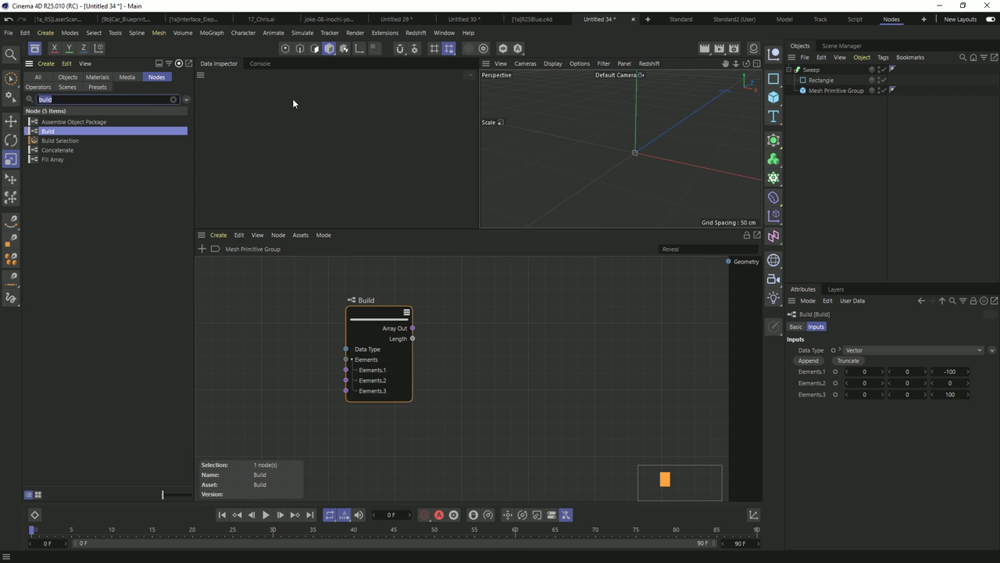
pyautogui.write('spline')
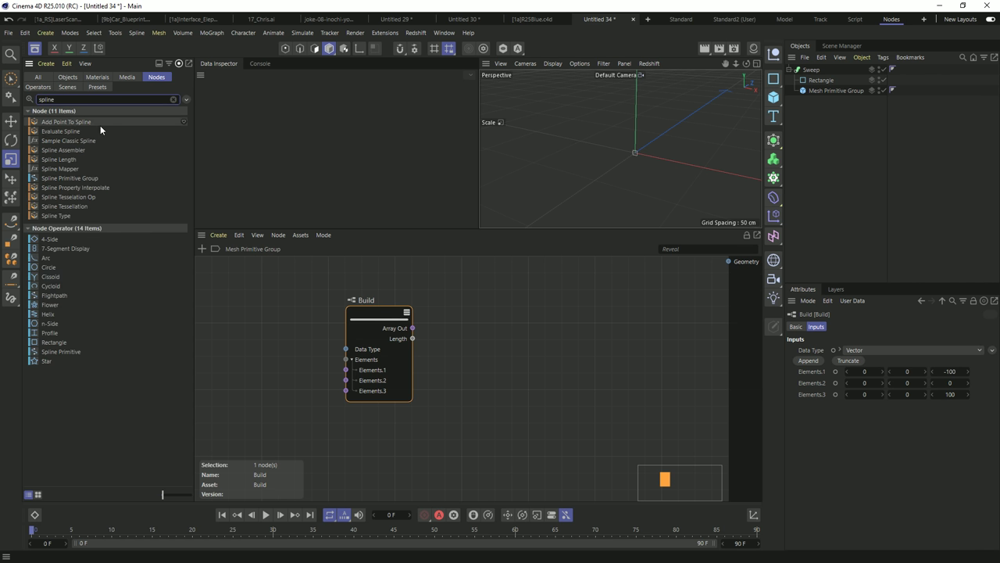
pyautogui.moveTo(62, 149); pyautogui.dragTo(512, 321)
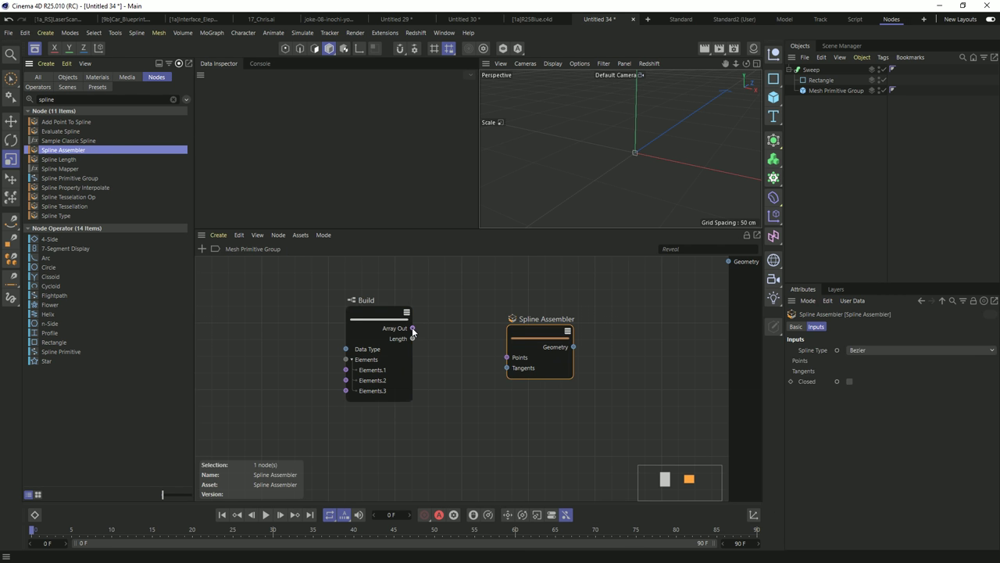
pyautogui.moveTo(412, 328); pyautogui.dragTo(507, 357)
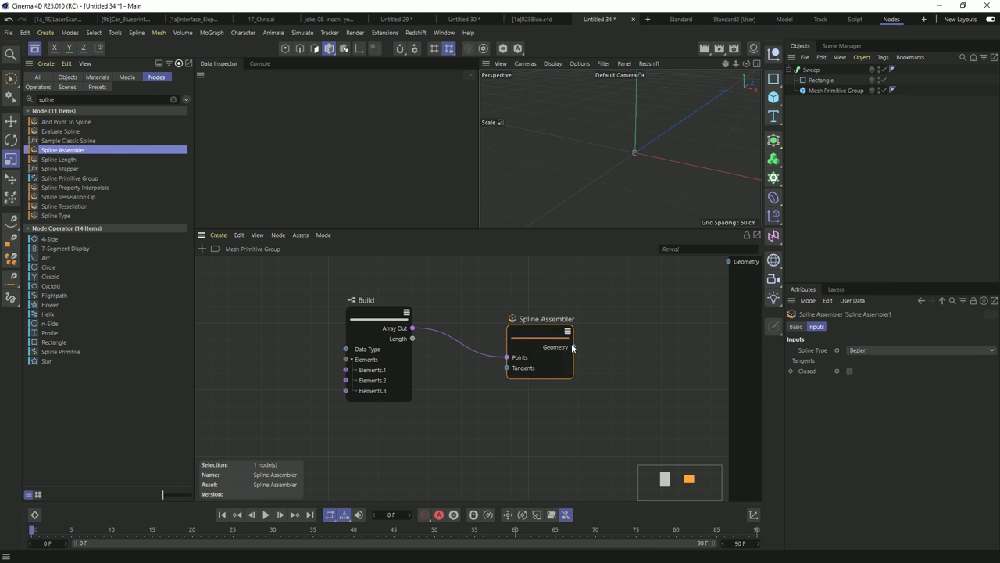
pyautogui.moveTo(573, 347); pyautogui.dragTo(729, 263)
# - Raise the Build node's middle point by setting the Y value of Elements.2 to 83
pyautogui.keyDown('alt'); pyautogui.moveTo(641, 154); pyautogui.dragTo(516, 156); pyautogui.keyUp('alt')
pyautogui.click(353, 328)
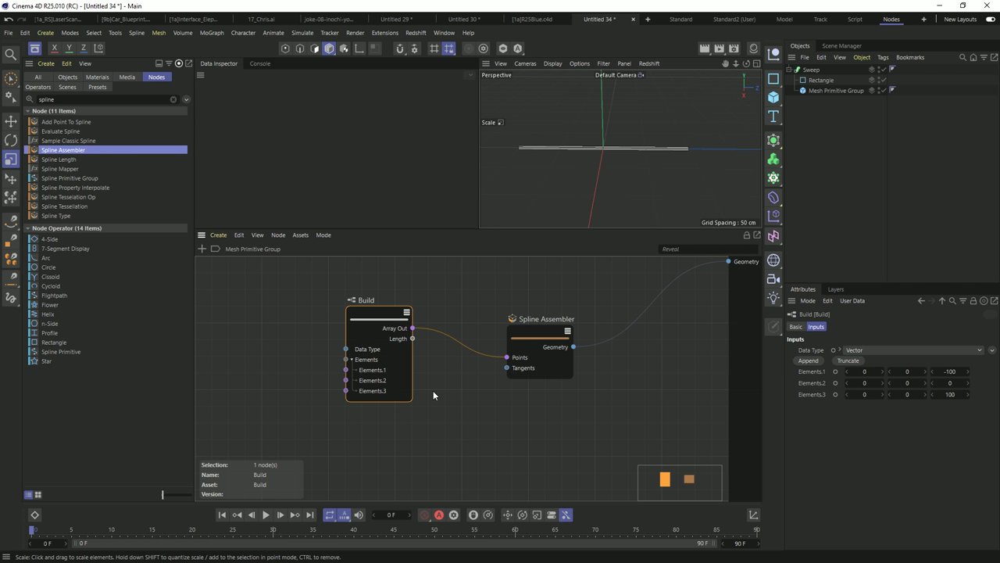
pyautogui.moveTo(507, 482); pyautogui.dragTo(493, 502, button='middle')
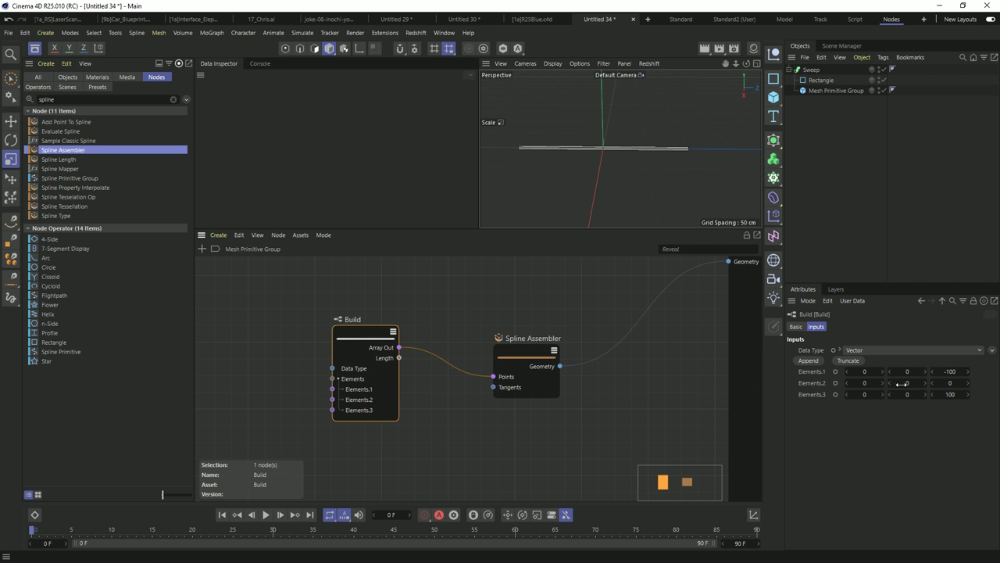
pyautogui.moveTo(925, 383)
pyautogui.mouseDown()
pyautogui.moveTo(889, 383)
pyautogui.moveTo(922, 382)
pyautogui.mouseUp()
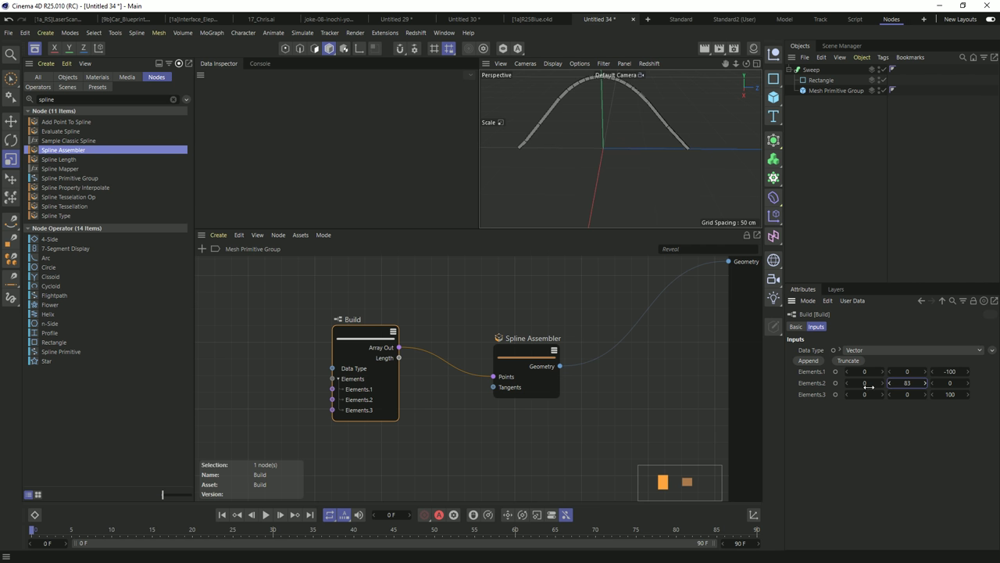
pyautogui.keyDown('alt'); pyautogui.moveTo(693, 161); pyautogui.dragTo(547, 185, button='middle'); pyautogui.keyUp('alt')
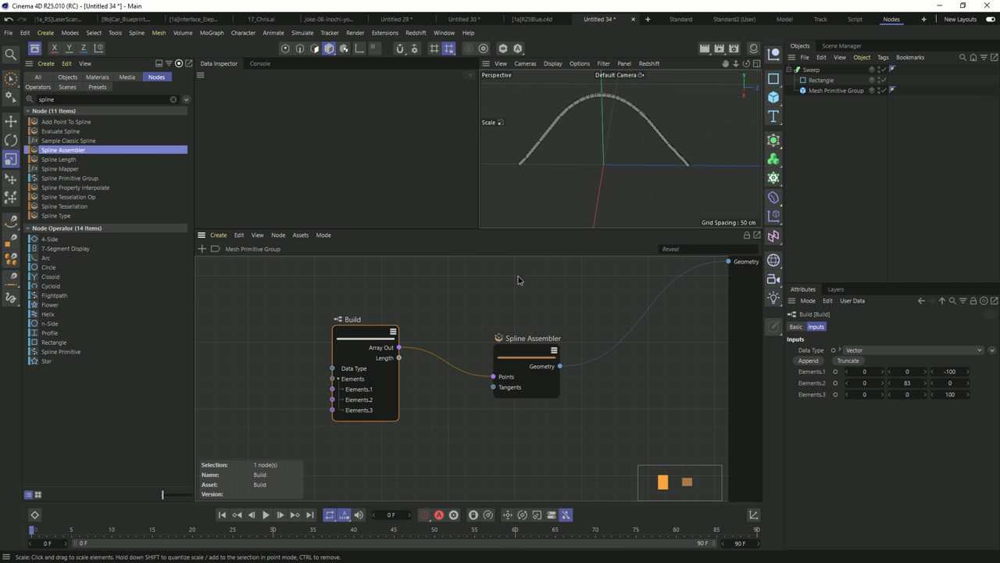
# - Set the Spline Assembler's spline type to Linear and turn on Closed
pyautogui.click(523, 381)
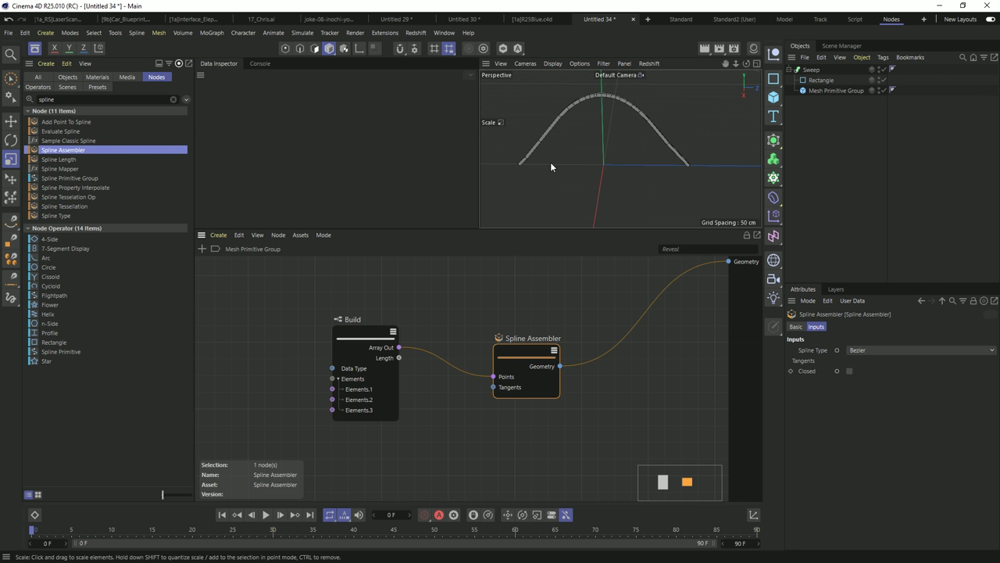
pyautogui.click(860, 350)
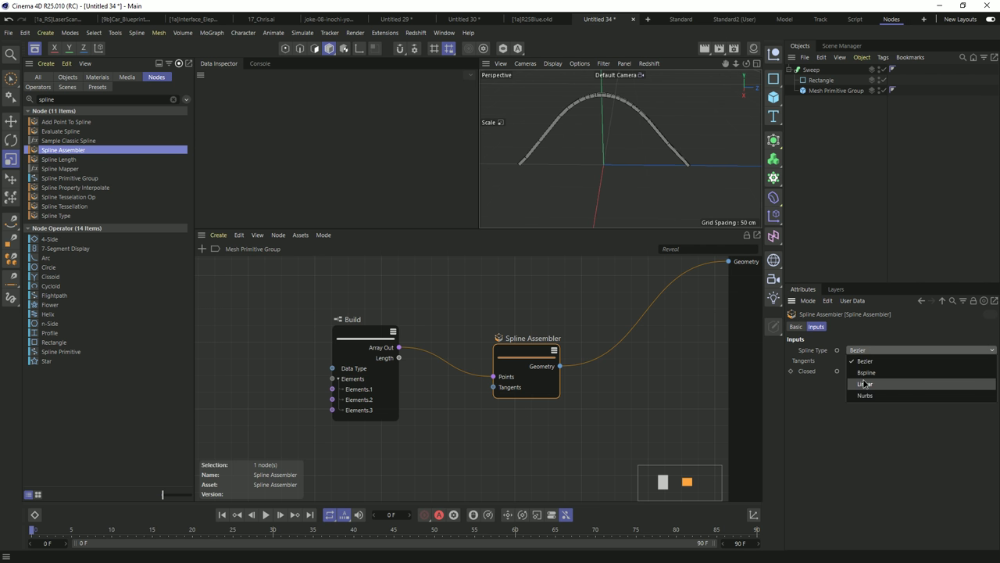
pyautogui.click(864, 362)
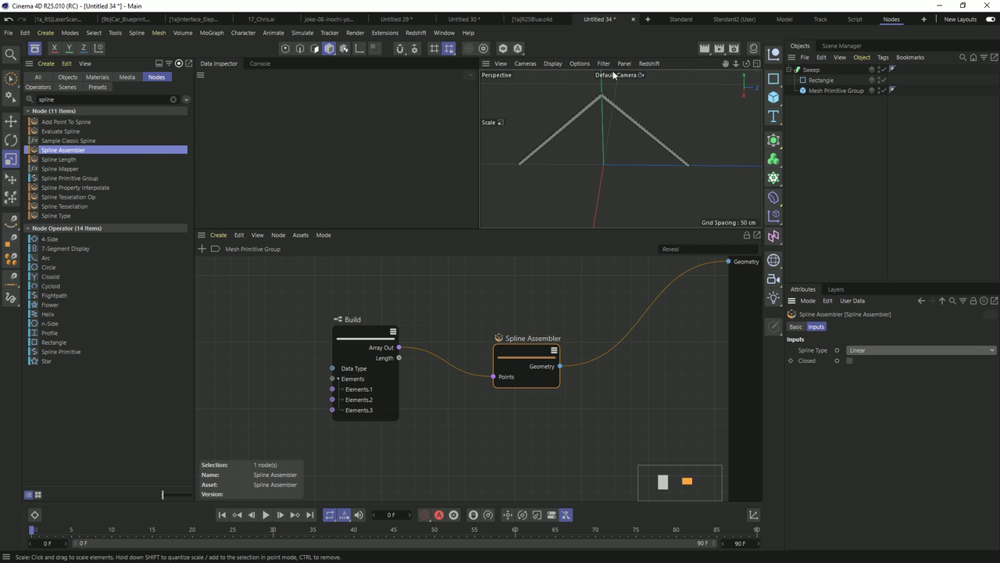
pyautogui.click(850, 361)
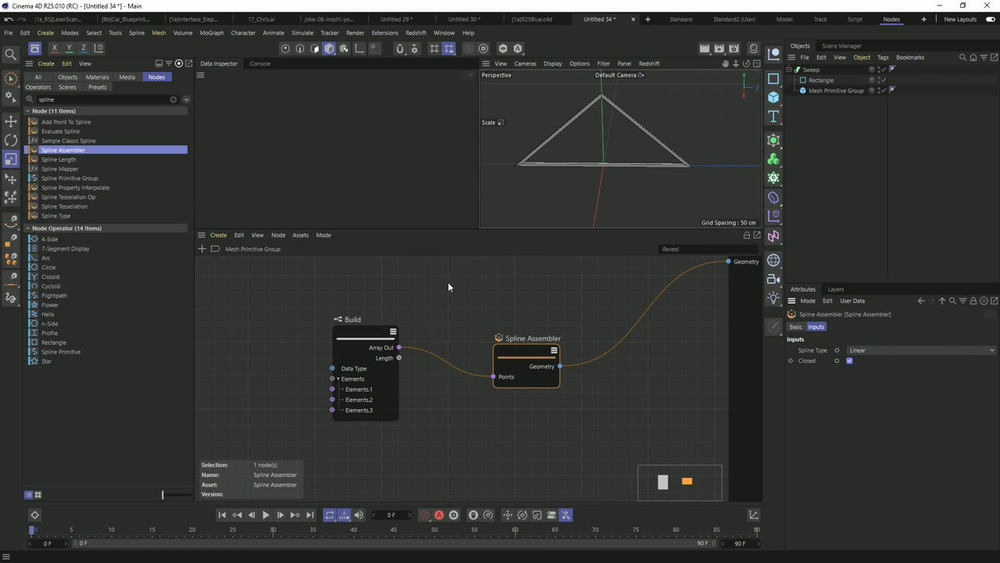
# - Replace the Build node with a Spiral node from the Distribution category, leaving space between it and the Spline Assembler
pyautogui.click(367, 361)
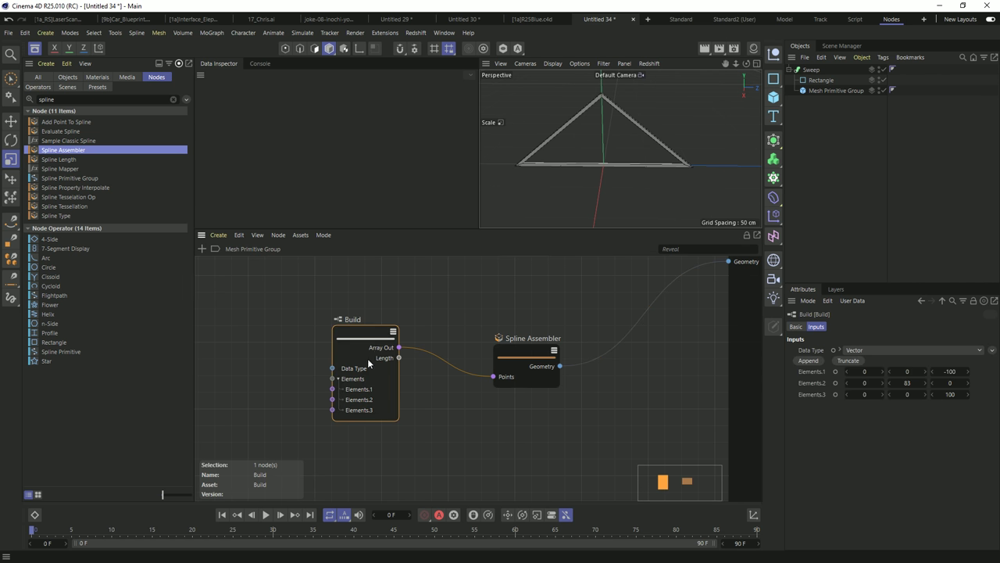
pyautogui.press('Delete')
pyautogui.moveTo(538, 356); pyautogui.dragTo(582, 319)
pyautogui.click(173, 100)
pyautogui.click(69, 298)
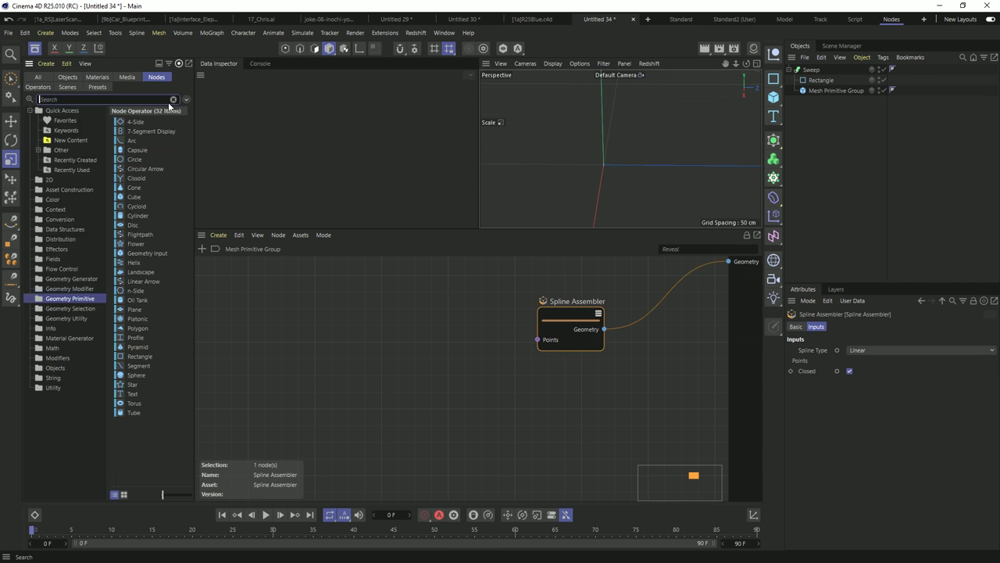
pyautogui.click(96, 239)
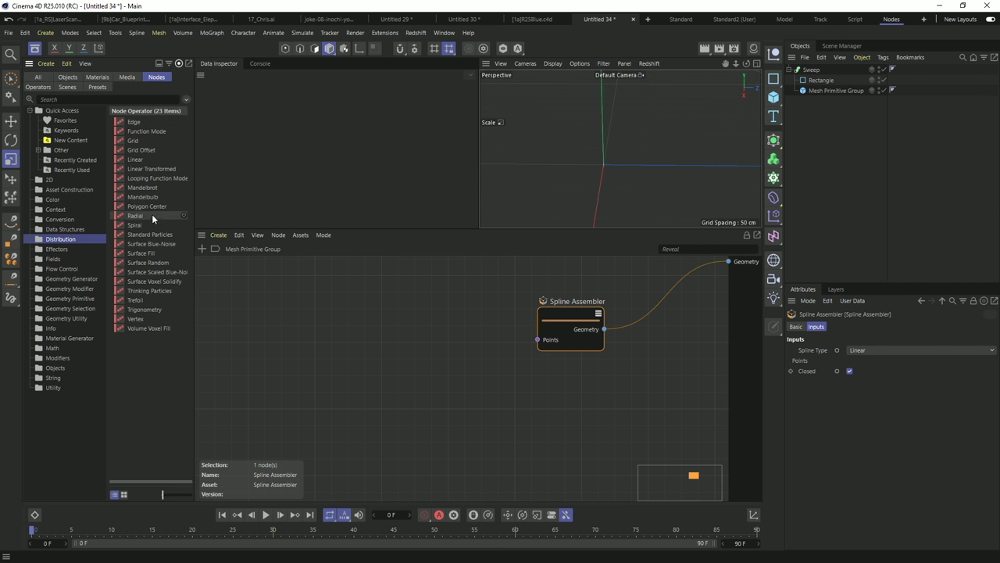
pyautogui.moveTo(126, 225); pyautogui.dragTo(327, 341)
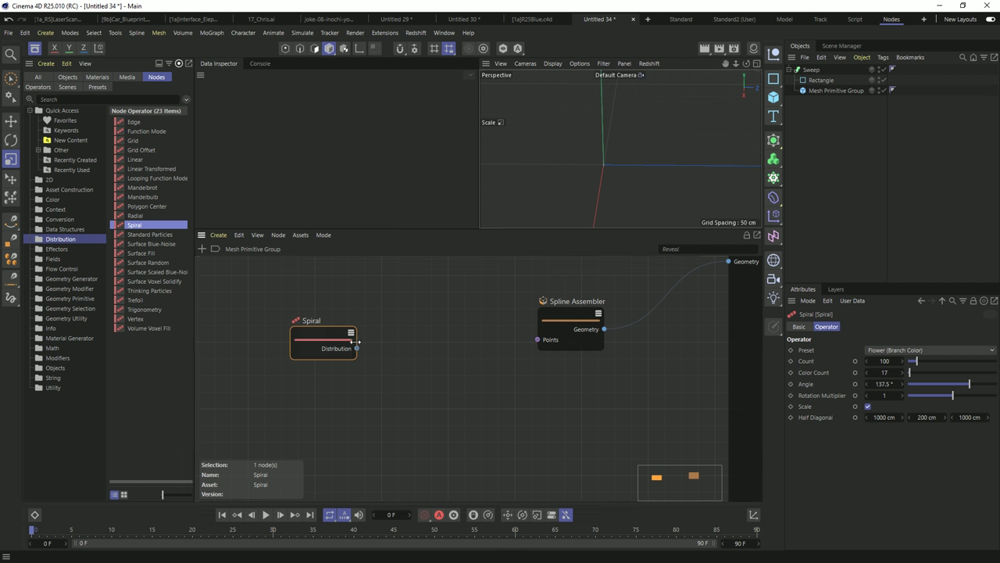
pyautogui.moveTo(336, 337); pyautogui.dragTo(321, 338)
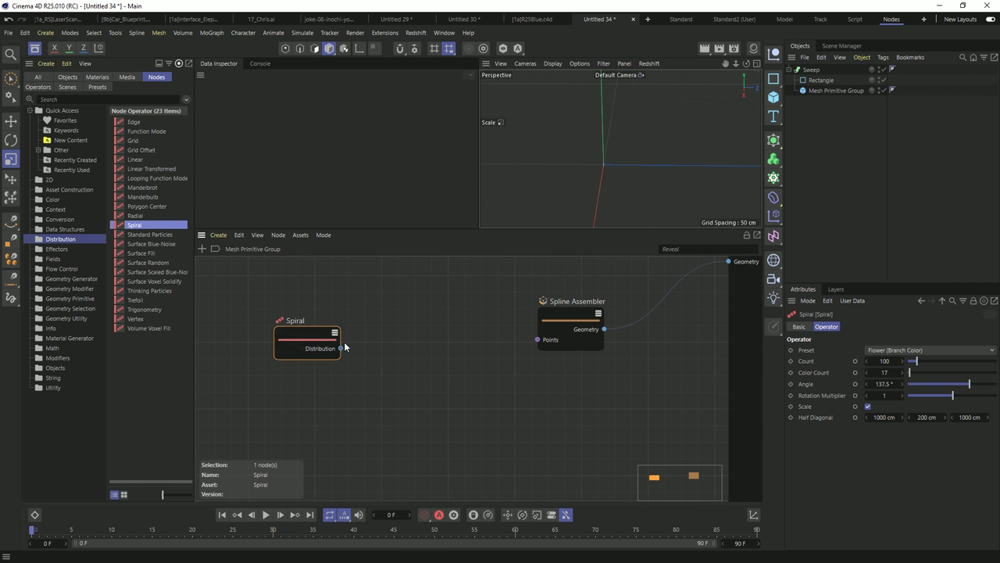
pyautogui.moveTo(318, 345); pyautogui.dragTo(316, 361)
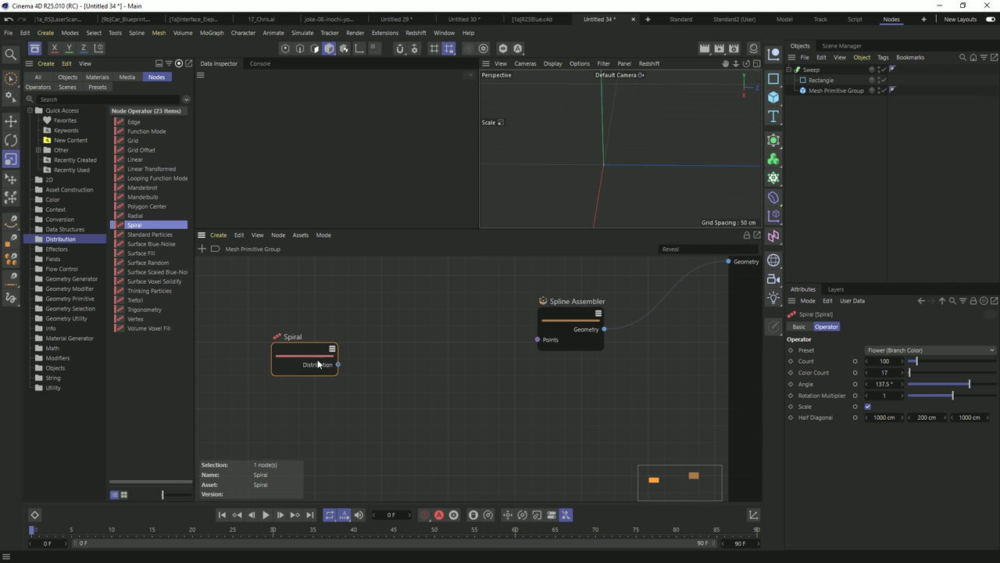
# - Add a Decompose Container node beside the Spiral node and connect the Spiral's Distribution output to its Container In
pyautogui.click(133, 99)
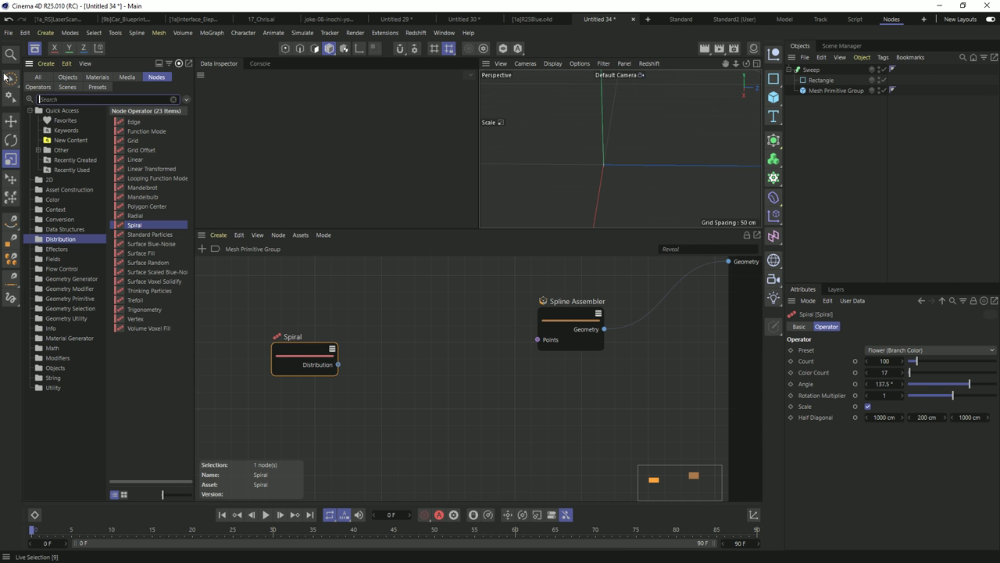
pyautogui.write('deco')
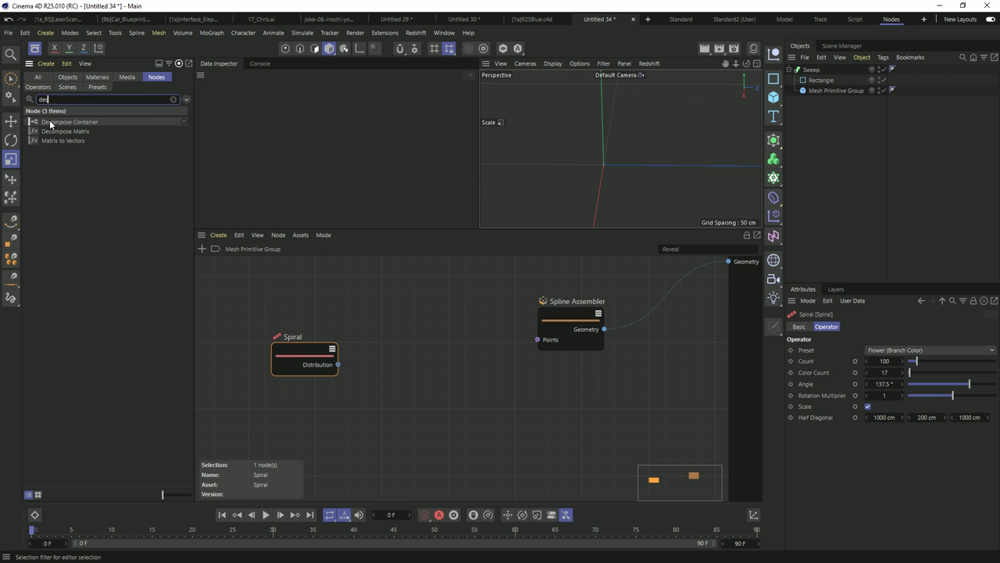
pyautogui.moveTo(89, 122); pyautogui.dragTo(415, 371)
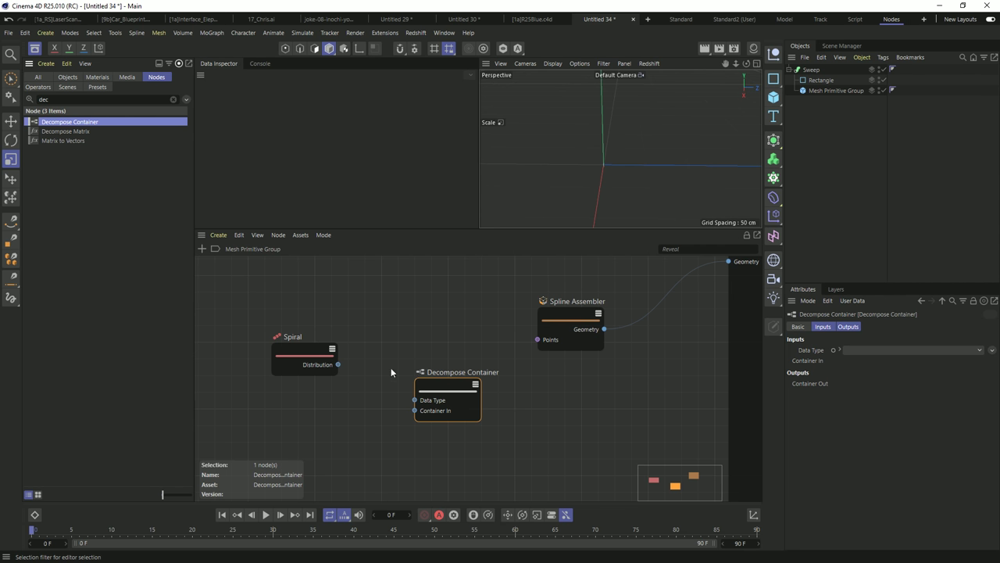
pyautogui.moveTo(303, 353); pyautogui.dragTo(415, 410)
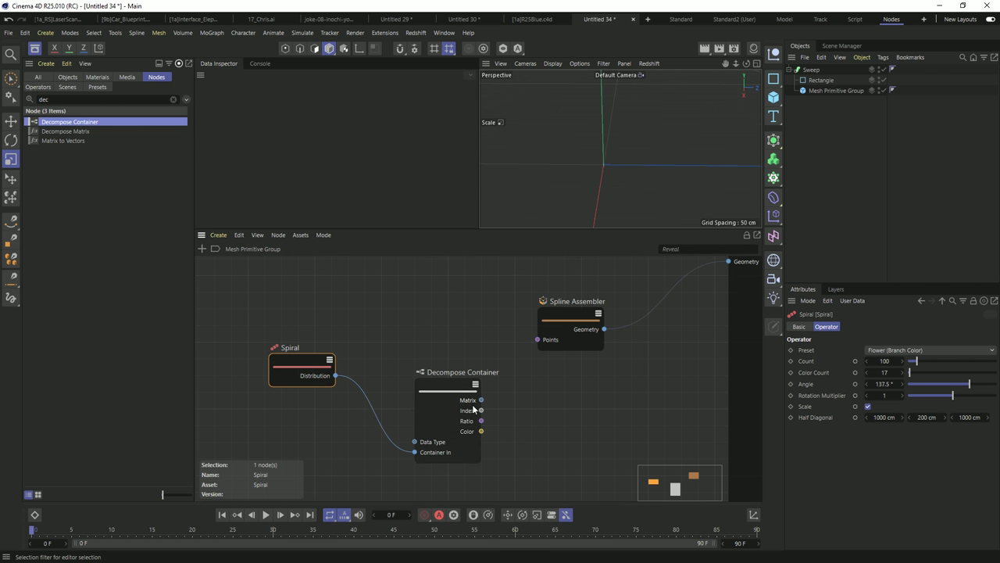
pyautogui.moveTo(450, 386); pyautogui.dragTo(413, 382)
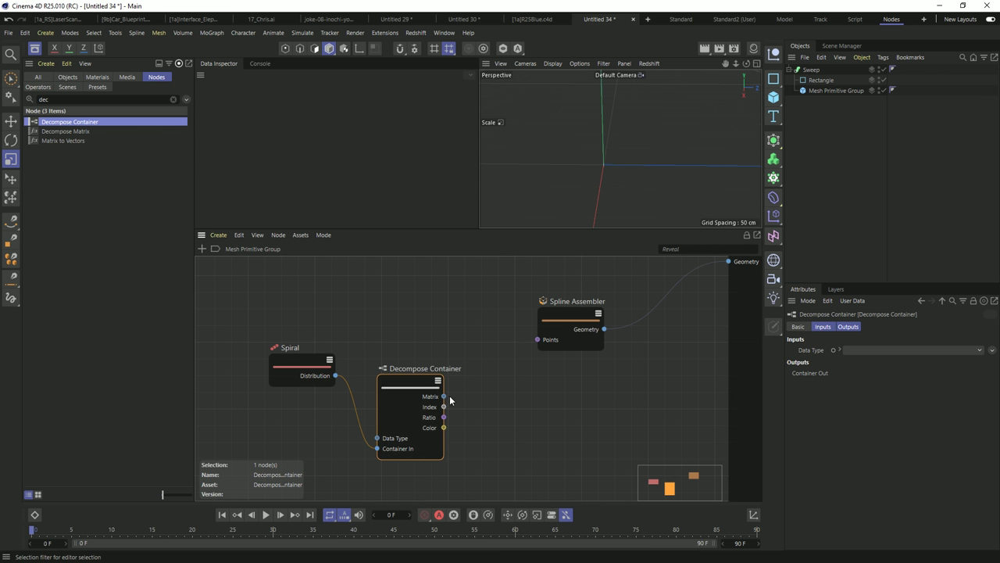
# - Connect the Decompose Container's Matrix output to the Spline Assembler's Points input and check the resulting spline in the viewport
pyautogui.moveTo(443, 396); pyautogui.dragTo(538, 340)
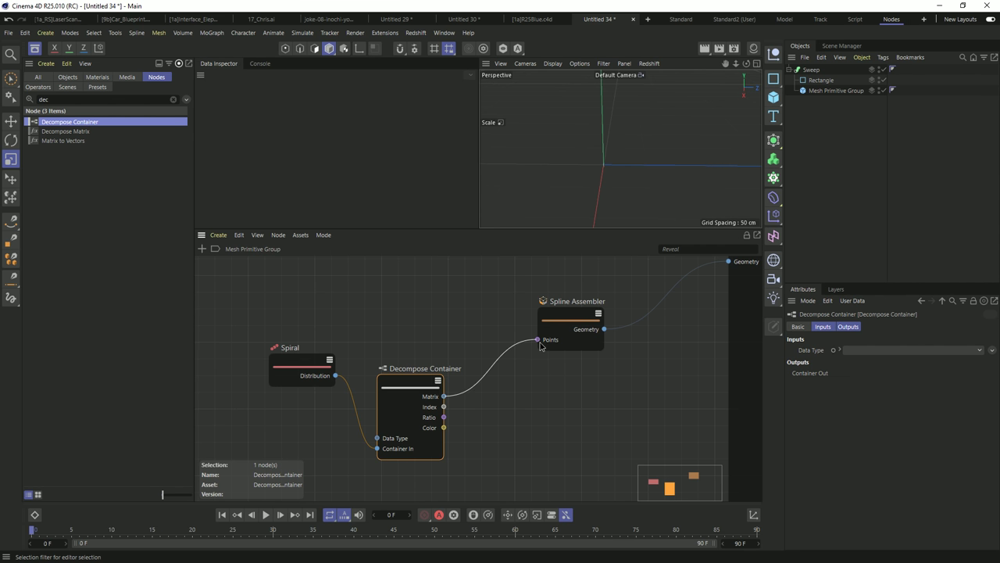
pyautogui.scroll(-5, 643, 110)
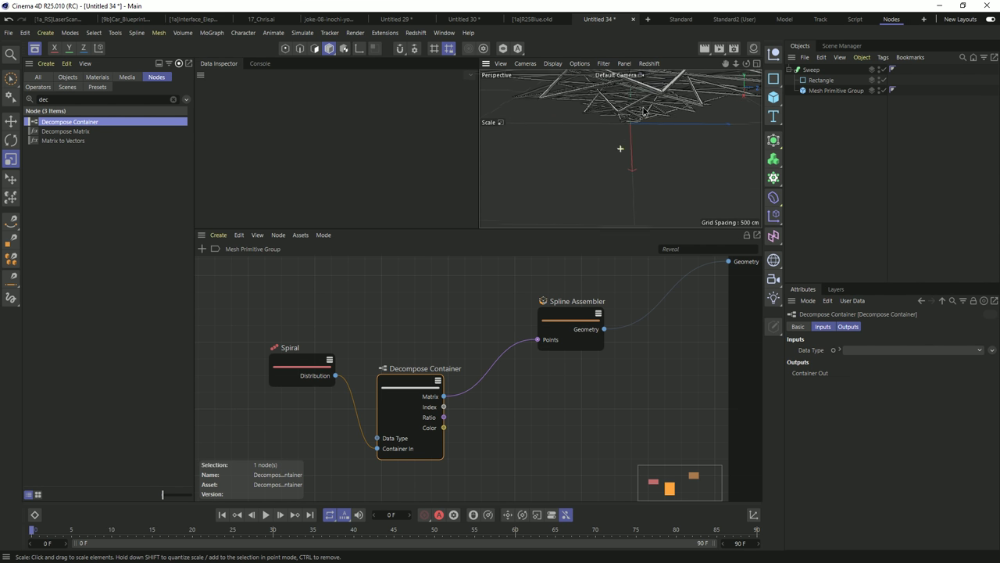
pyautogui.keyDown('alt'); pyautogui.moveTo(643, 110); pyautogui.dragTo(649, 170); pyautogui.keyUp('alt')
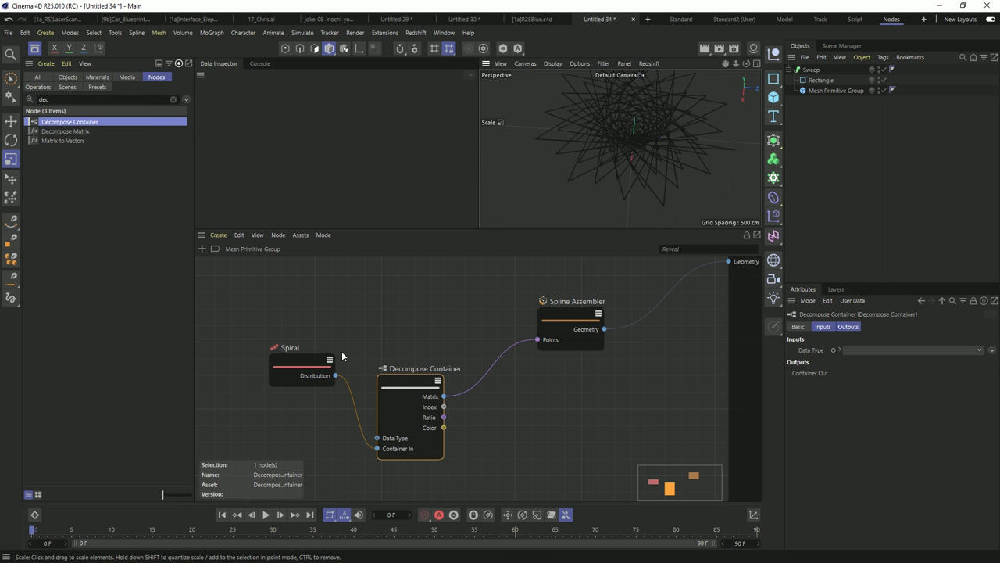
# - Set the Spiral node's angle to 5° and turn off Closed on the Spline Assembler
pyautogui.click(305, 367)
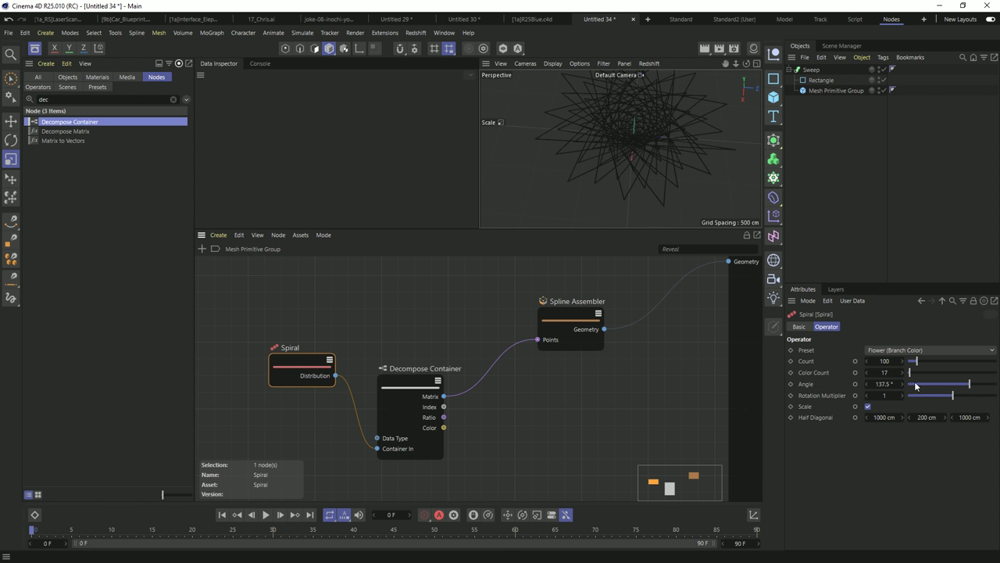
pyautogui.click(884, 384)
pyautogui.write('5')
pyautogui.press('Return')
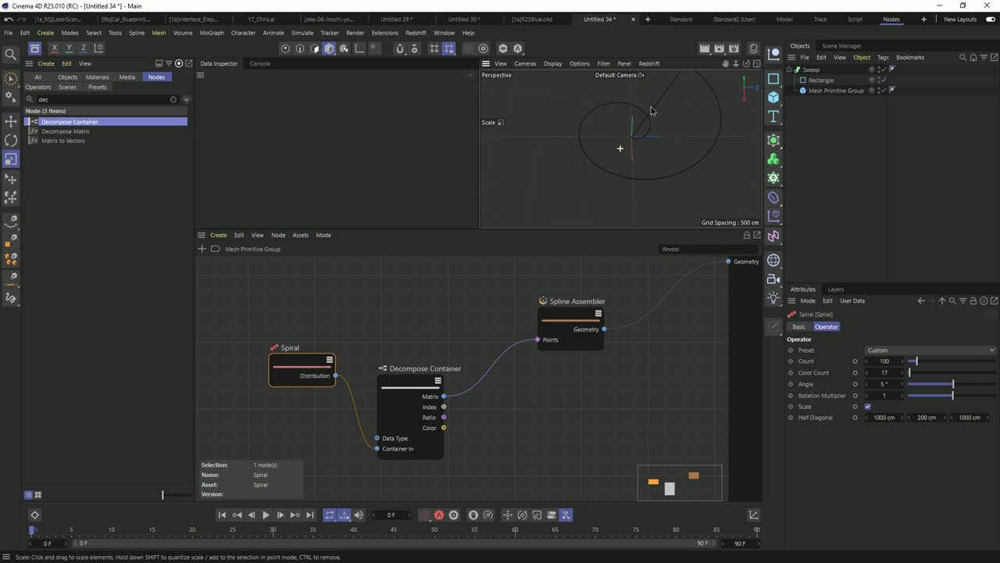
pyautogui.click(539, 304)
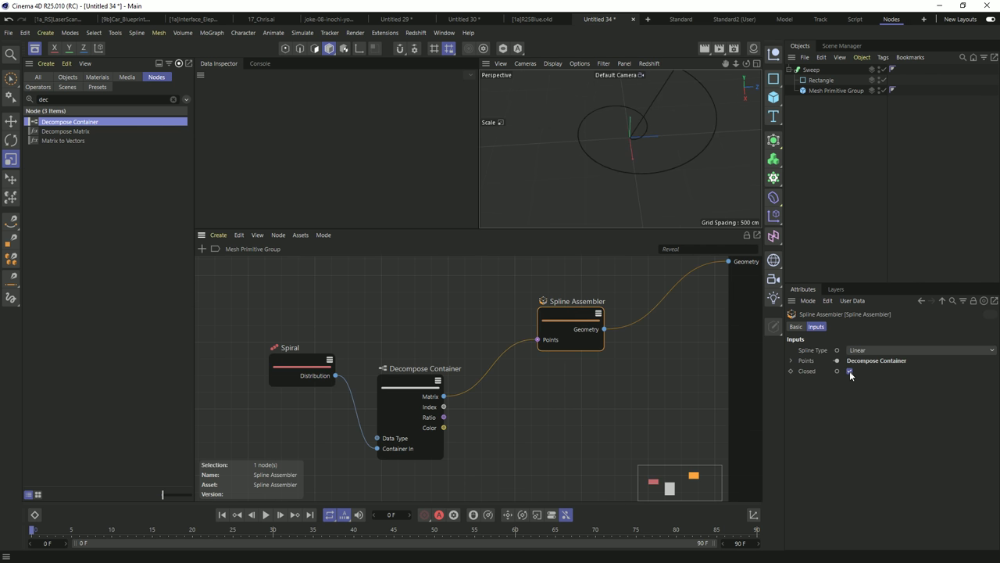
pyautogui.click(850, 372)
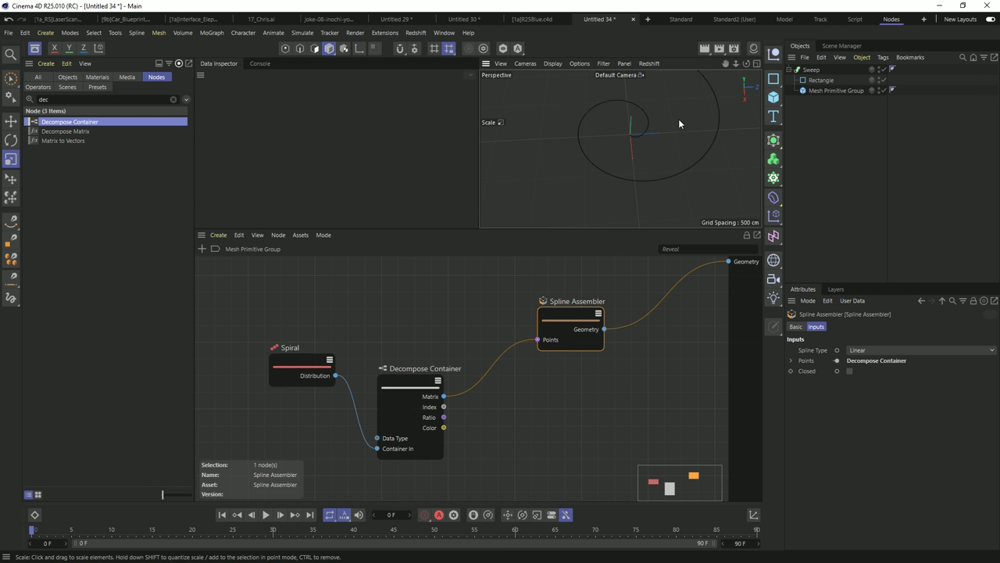
# - Flatten the Spiral by setting its Half Diagonal Y value to 0 cm, and set its angle to 23°
pyautogui.click(301, 353)
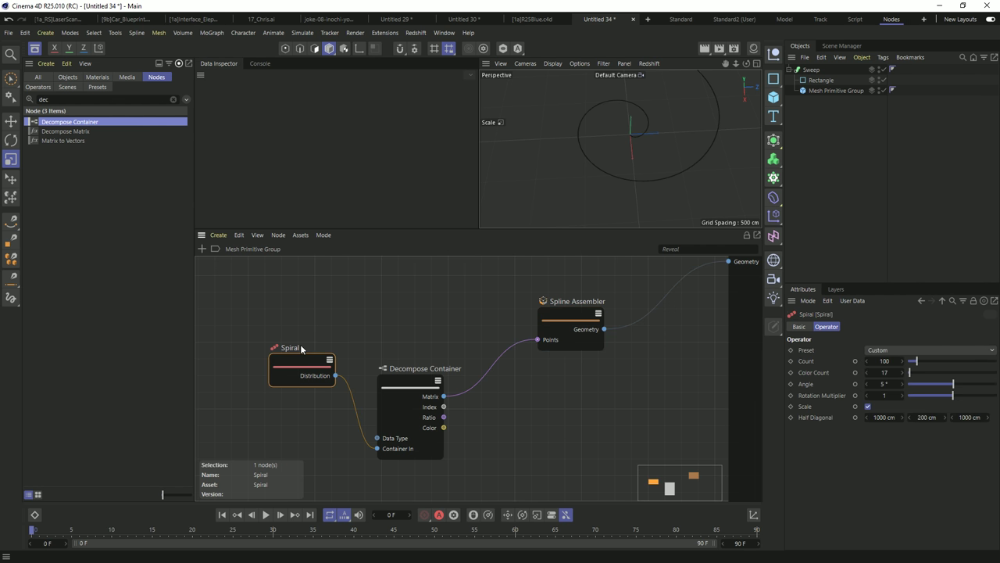
pyautogui.click(409, 390)
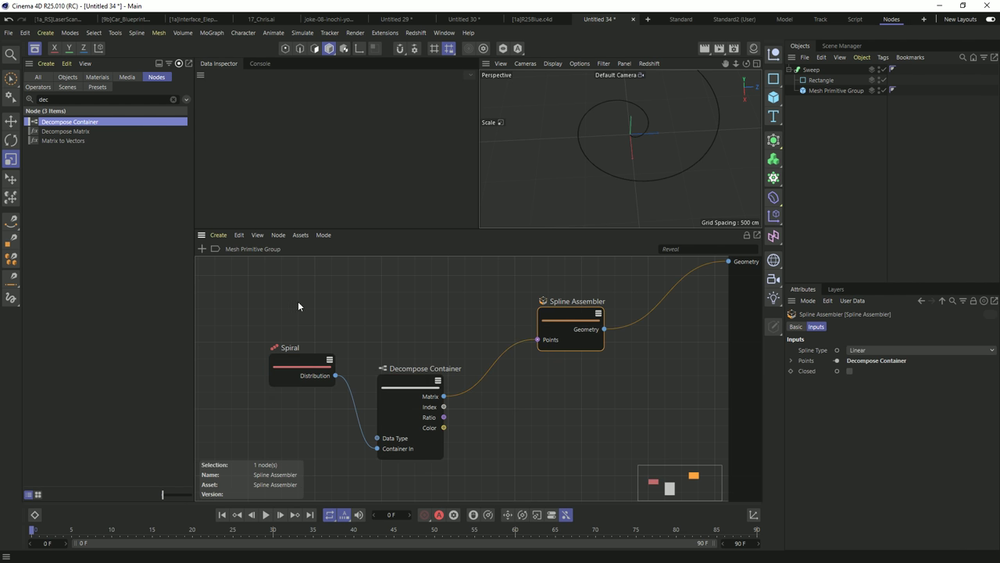
pyautogui.click(301, 360)
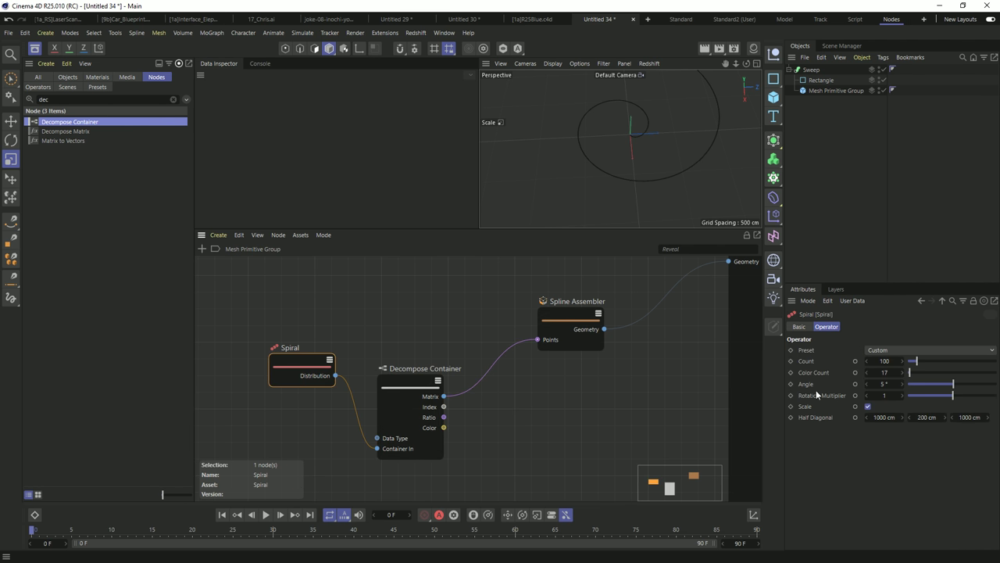
pyautogui.scroll(-1, 609, 361)
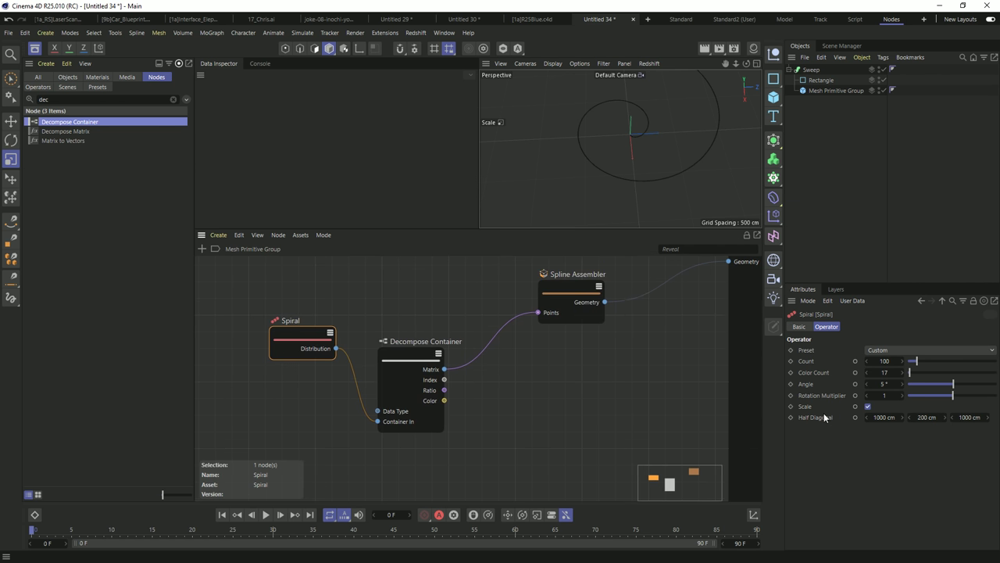
pyautogui.click(927, 417)
pyautogui.write('0')
pyautogui.press('Return')
pyautogui.moveTo(902, 391); pyautogui.dragTo(903, 388)
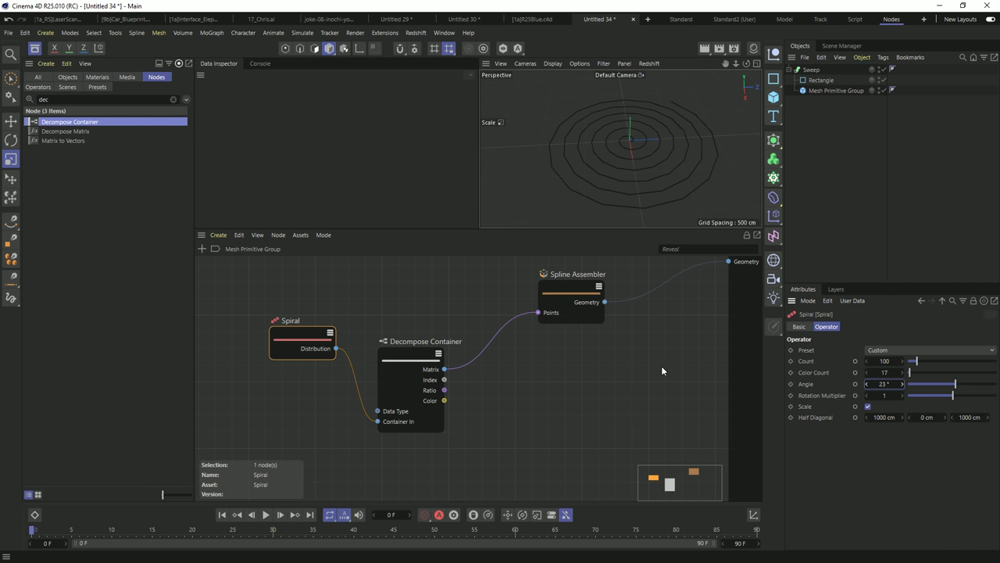
# - Add a Radial distribution node below the Spiral and connect its Distribution output to the Decompose Container's Container In
pyautogui.click(173, 99)
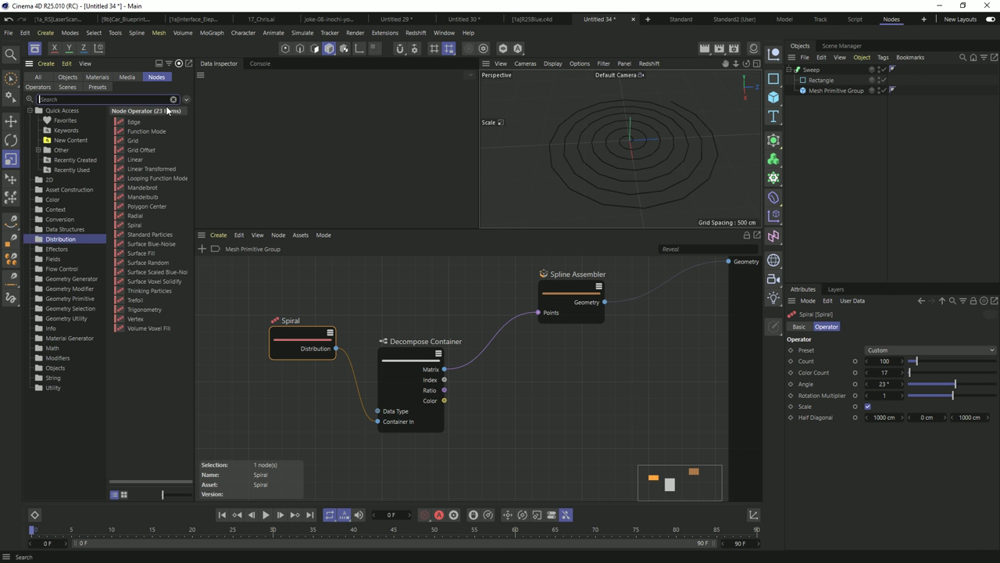
pyautogui.moveTo(135, 215); pyautogui.dragTo(277, 403)
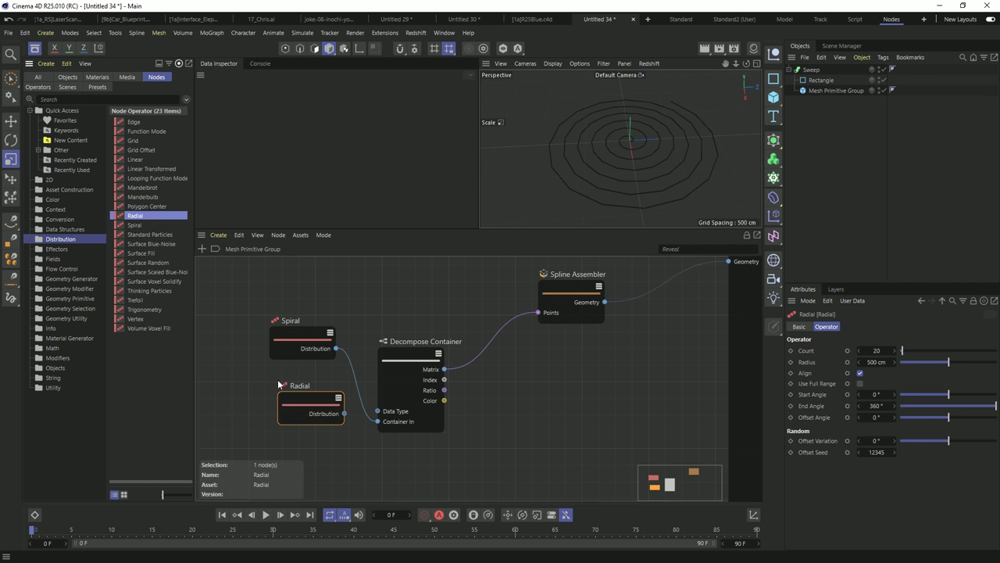
pyautogui.moveTo(346, 414); pyautogui.dragTo(378, 424)
pyautogui.keyDown('alt'); pyautogui.moveTo(684, 154); pyautogui.dragTo(726, 216); pyautogui.keyUp('alt')
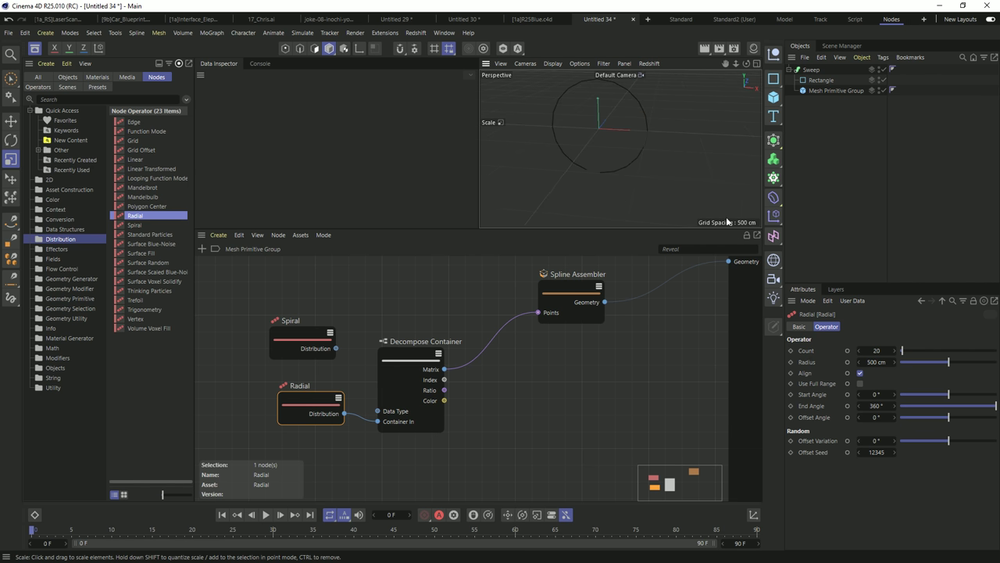
# - Set the Radial node's count to 78 and radius to 702 cm, and turn on Closed on the Spline Assembler
pyautogui.moveTo(909, 350); pyautogui.dragTo(968, 362)
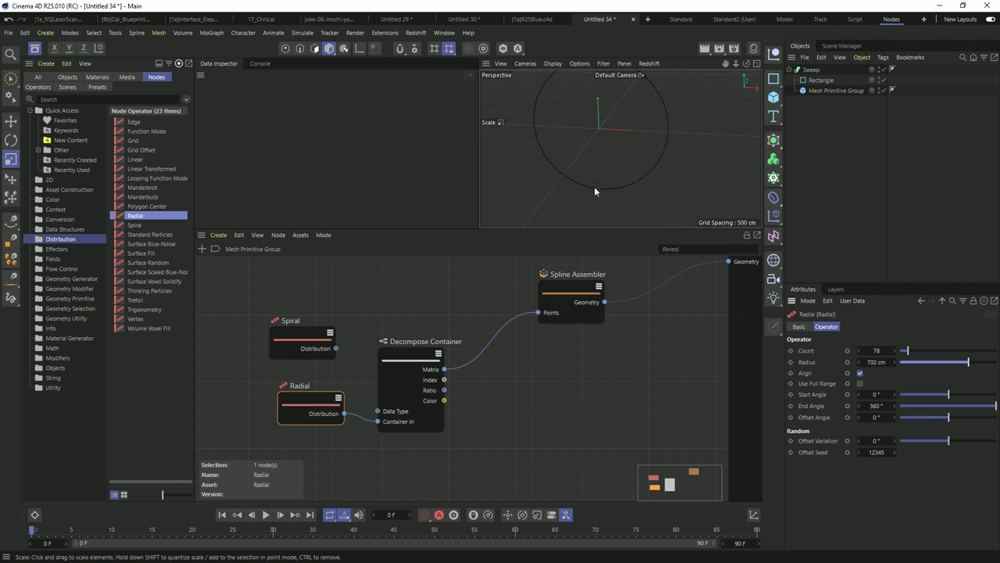
pyautogui.click(572, 273)
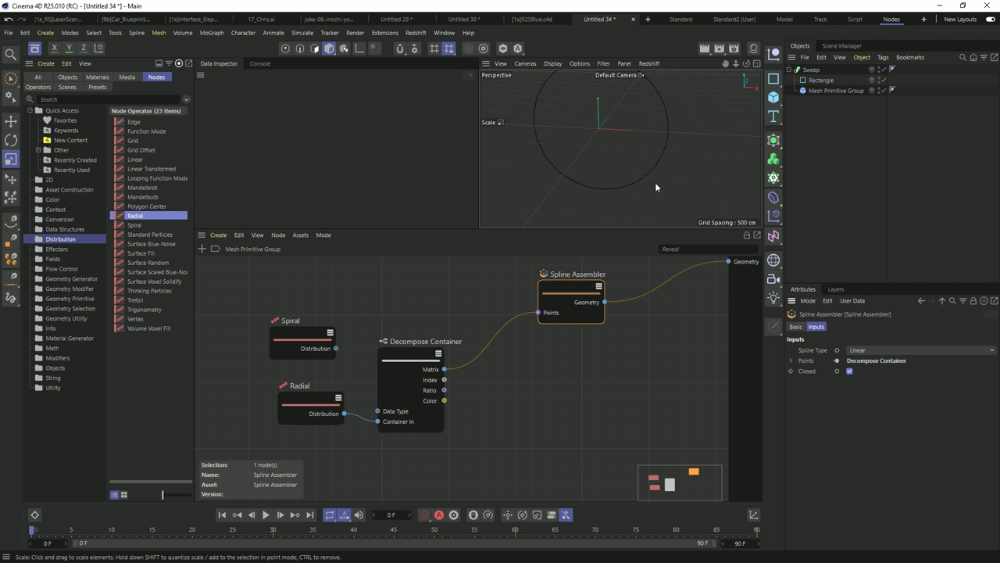
pyautogui.keyDown('alt'); pyautogui.moveTo(655, 186); pyautogui.dragTo(620, 169); pyautogui.keyUp('alt')
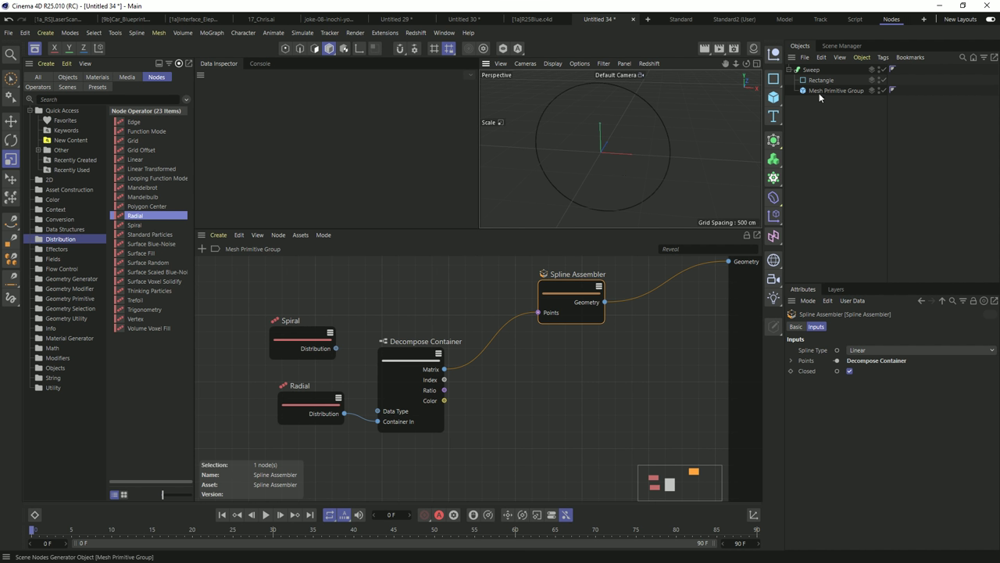
# - Expose the Radial node's Count and Radius parameters as new root inputs of the Mesh Primitive Group
pyautogui.click(303, 408)
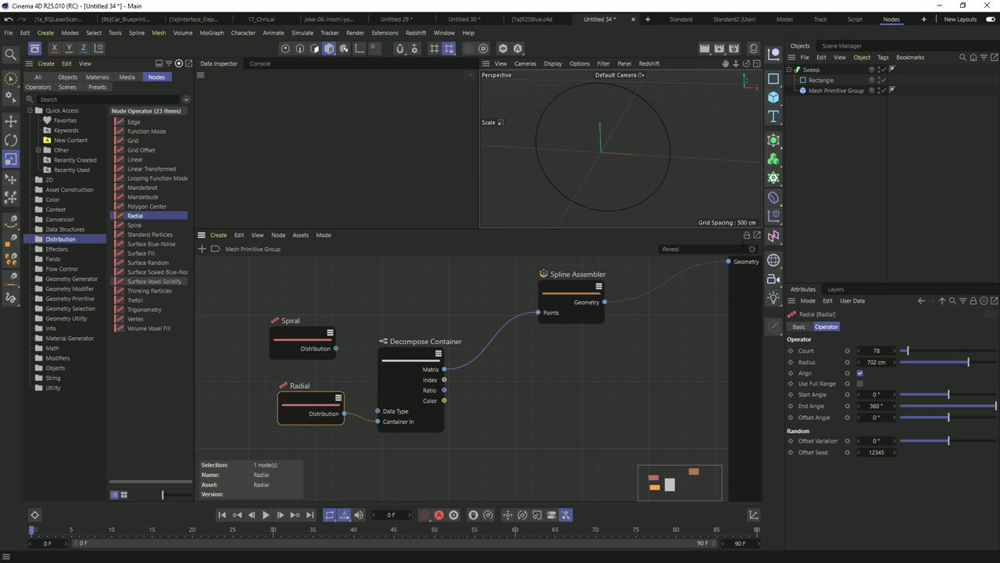
pyautogui.click(846, 349)
pyautogui.moveTo(885, 370)
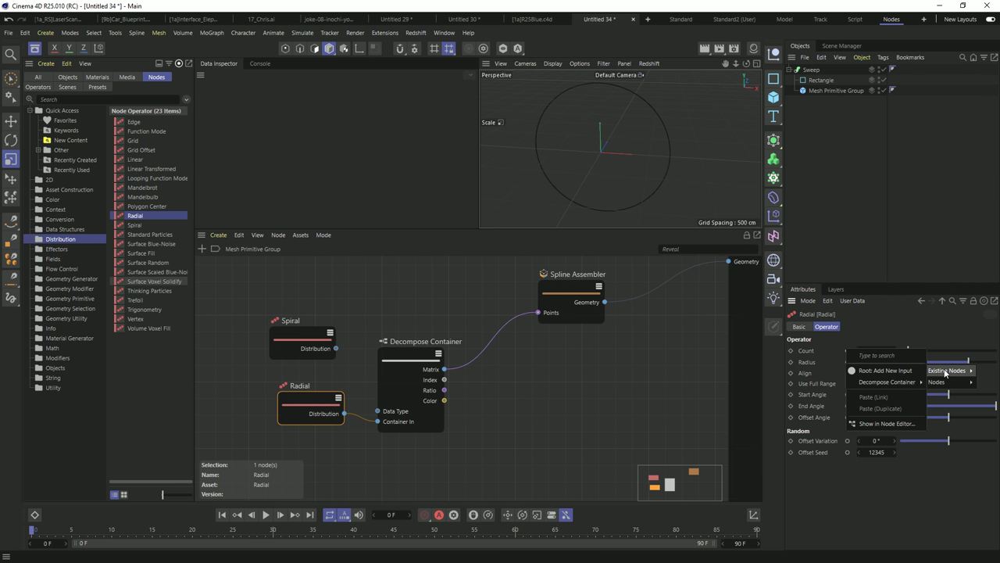
pyautogui.click(891, 371)
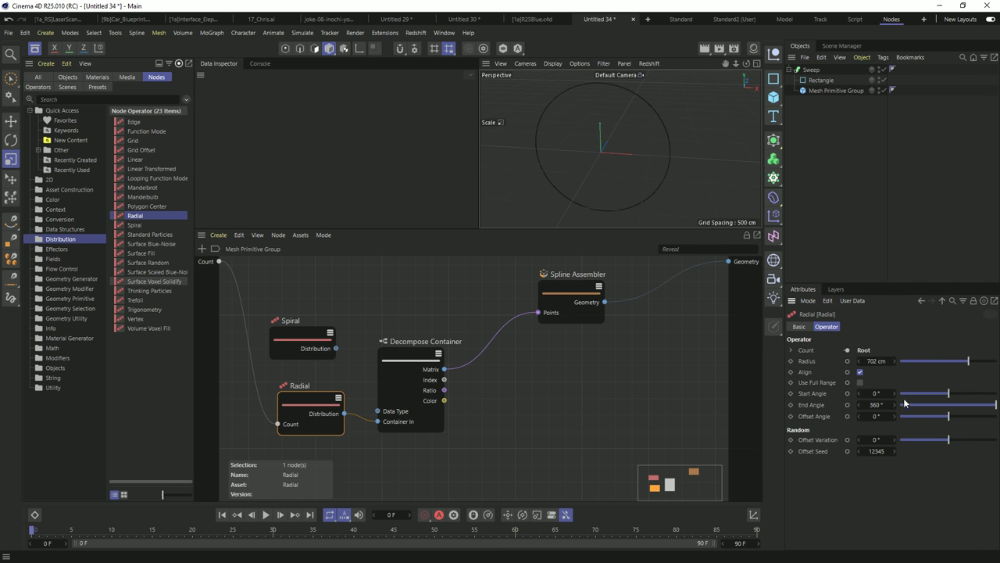
pyautogui.click(847, 360)
pyautogui.moveTo(898, 382)
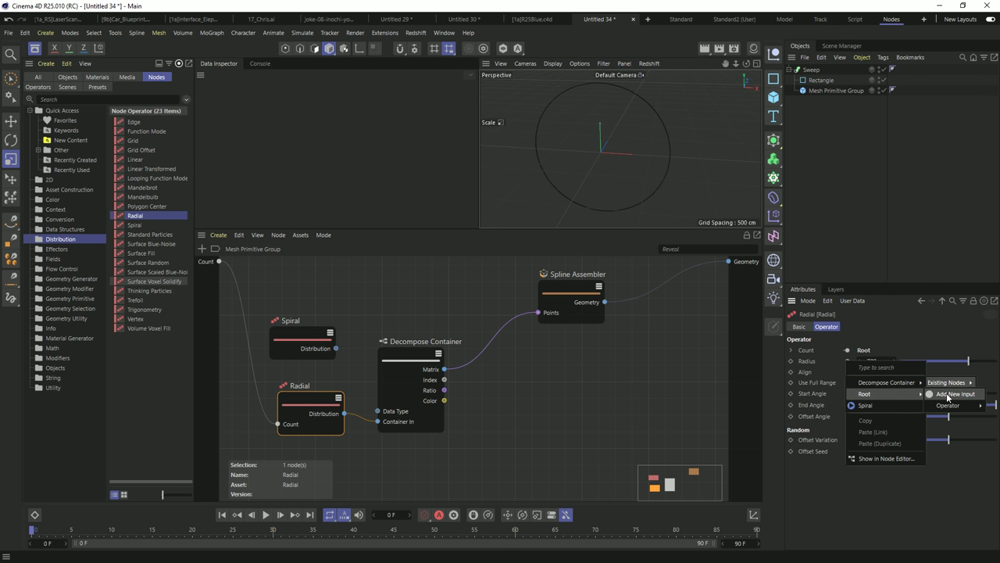
pyautogui.click(945, 396)
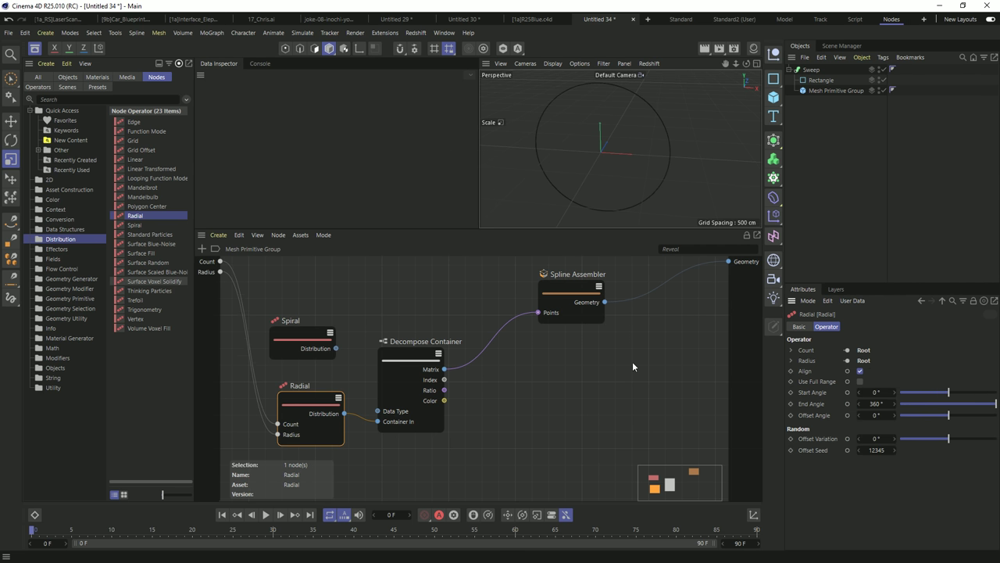
# - Rename the Mesh Primitive Group object under the Sweep as Radial Spline
pyautogui.click(803, 92)
pyautogui.doubleClick(834, 89)
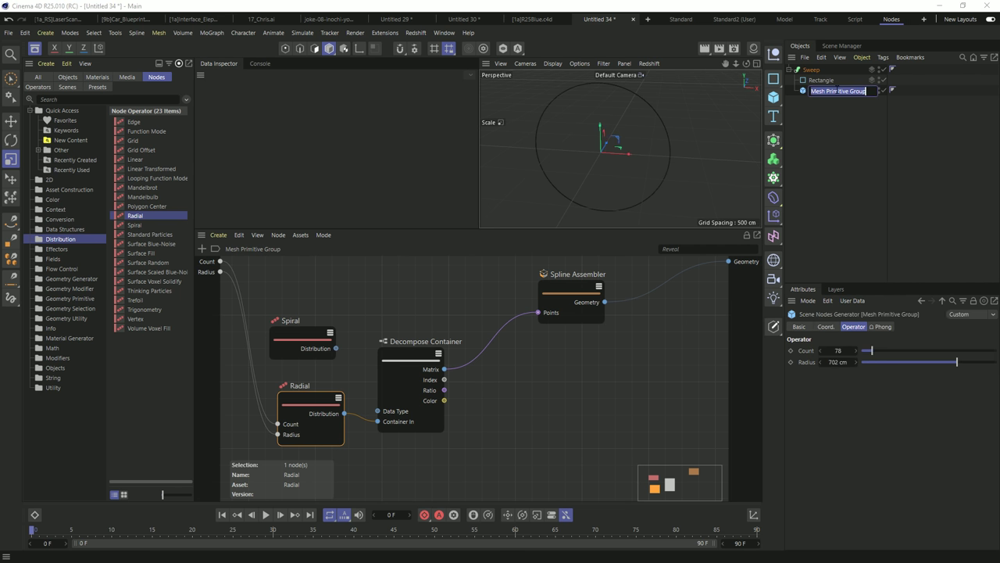
pyautogui.write('Fadial Spline')
pyautogui.press('Return')
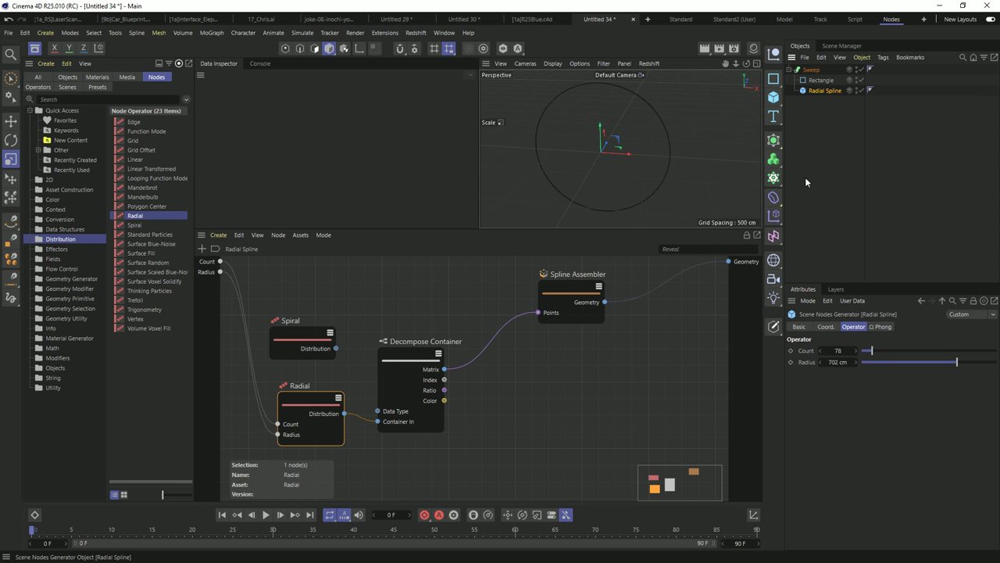
# - Set the Radial Spline object's radius to 129 cm and its count to 237 through the exposed parameters
pyautogui.moveTo(937, 362); pyautogui.dragTo(879, 362)
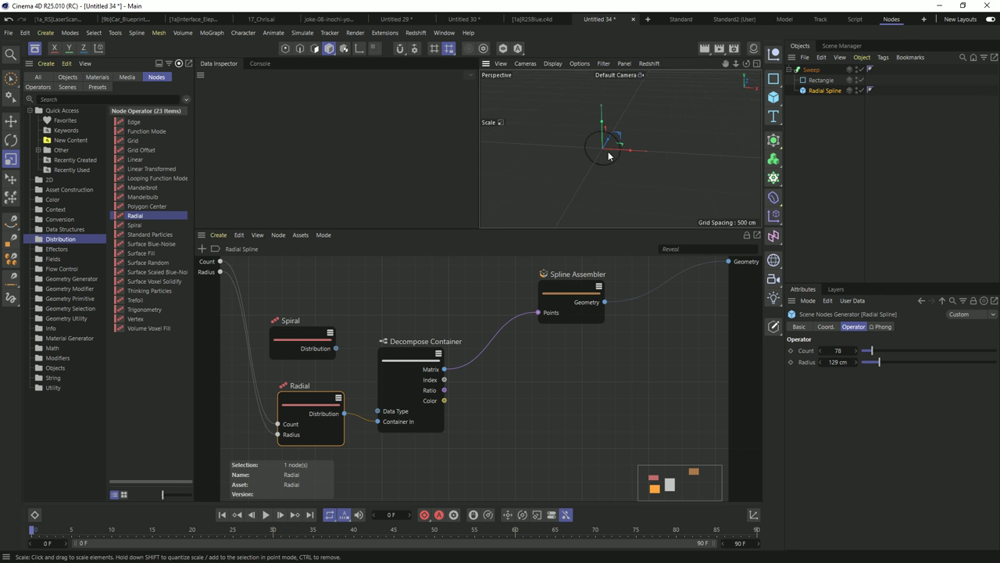
pyautogui.scroll(5, 611, 149)
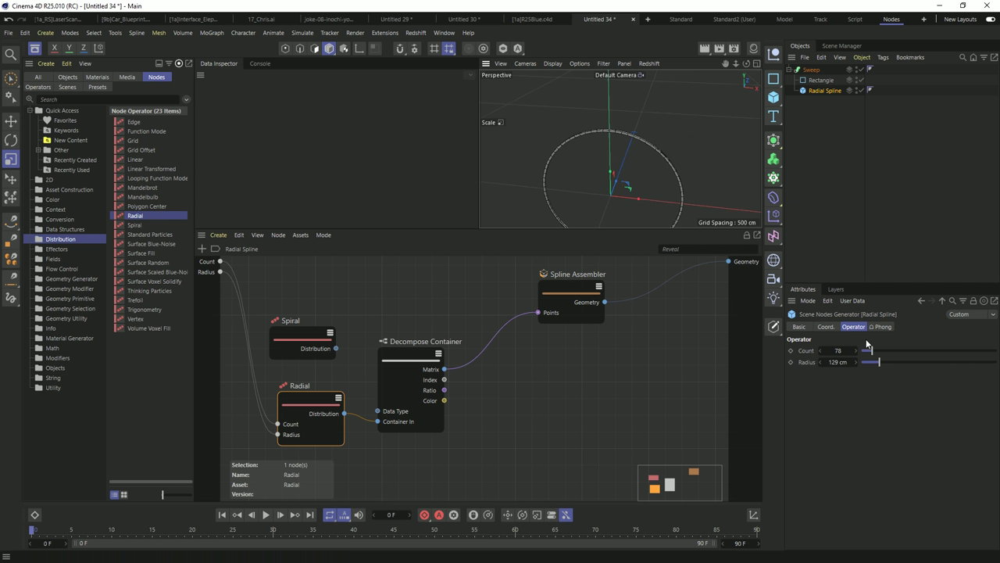
pyautogui.moveTo(870, 351); pyautogui.dragTo(898, 345)
pyautogui.moveTo(436, 332); pyautogui.dragTo(459, 316, button='middle')
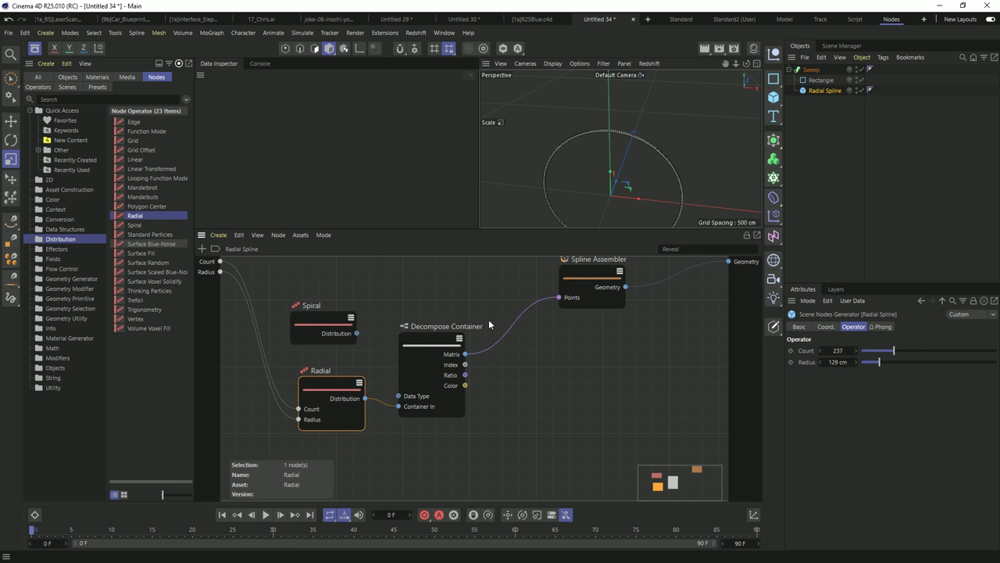
pyautogui.scroll(-2, 491, 320)
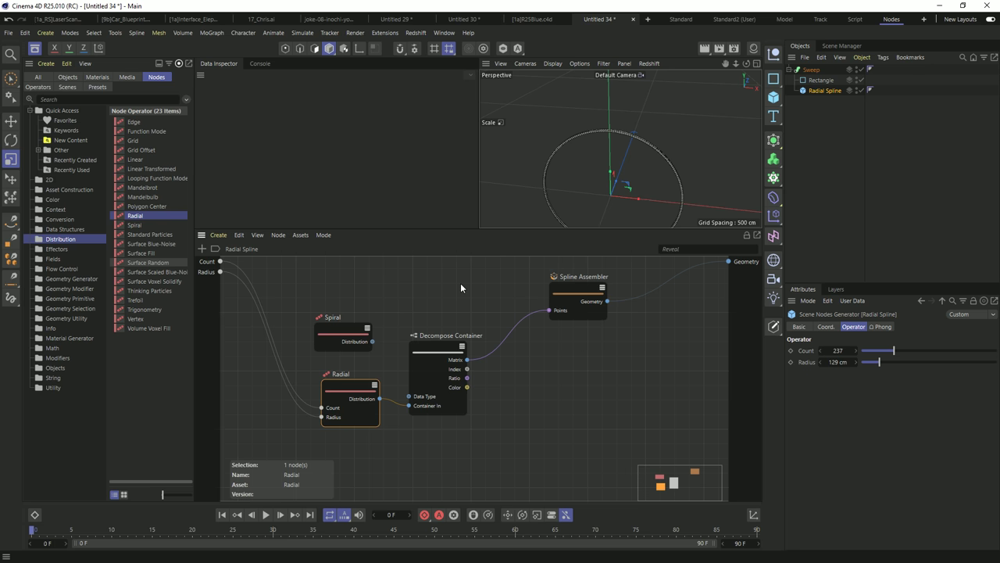
pyautogui.moveTo(460, 283); pyautogui.dragTo(484, 320, button='middle')
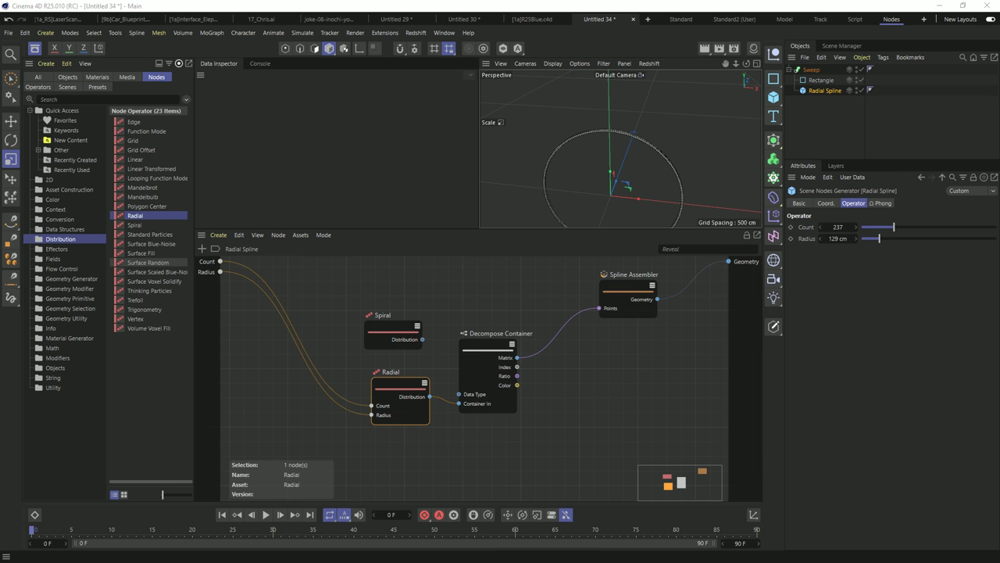
# - Close the Untitled 34, [1a]R25Blue.c4d and Untitled 30 projects without saving their changes
pyautogui.click(632, 19)
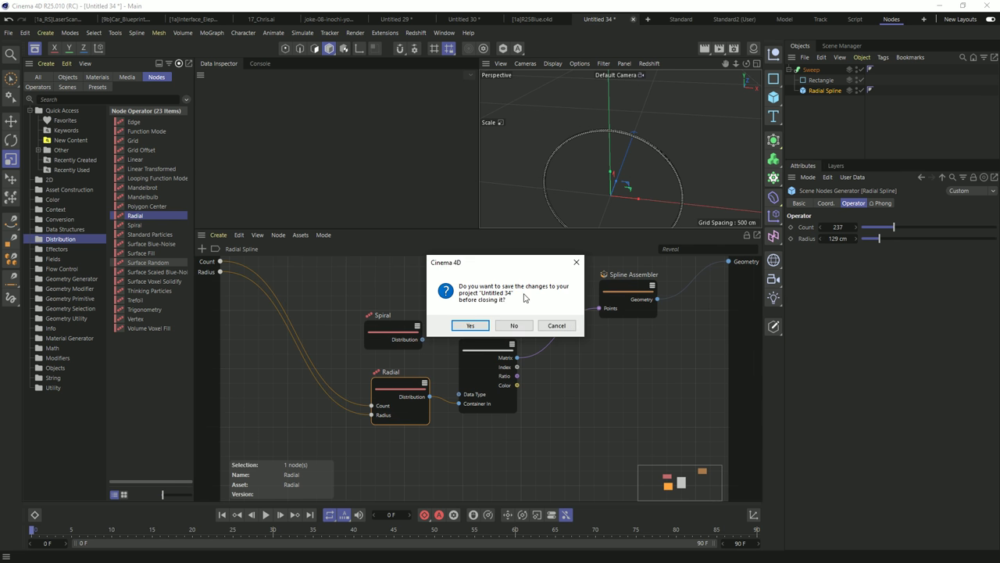
pyautogui.click(514, 325)
pyautogui.click(596, 19)
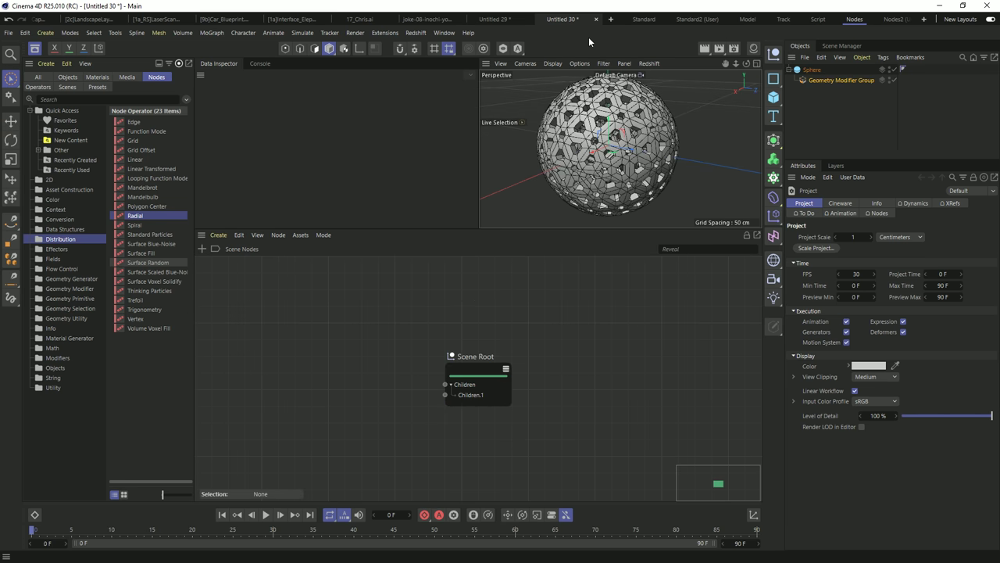
pyautogui.click(596, 19)
pyautogui.click(513, 325)
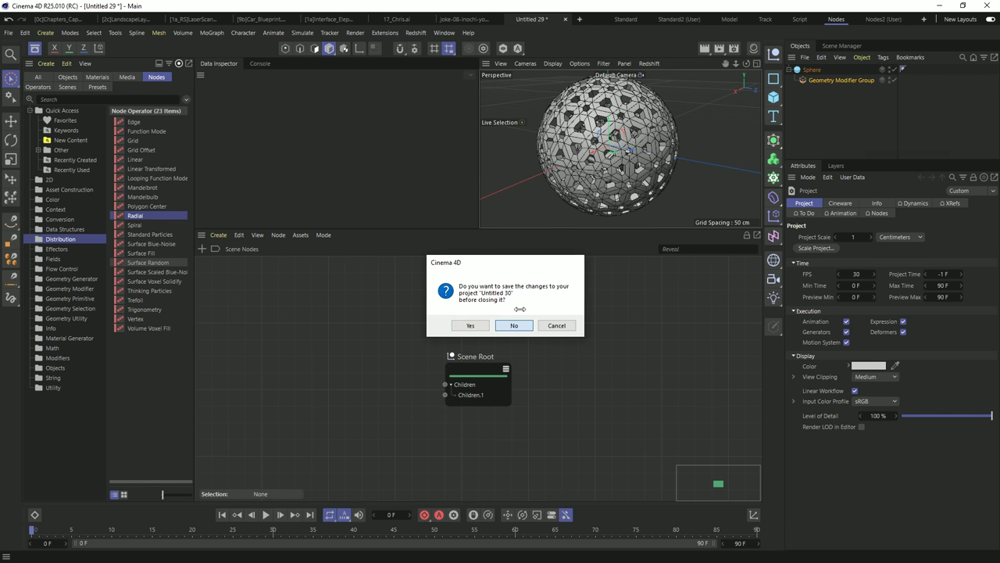
# - Close Untitled 29, the skeleton .bvh project and the imported .ai project without saving their changes
pyautogui.click(566, 19)
pyautogui.click(513, 325)
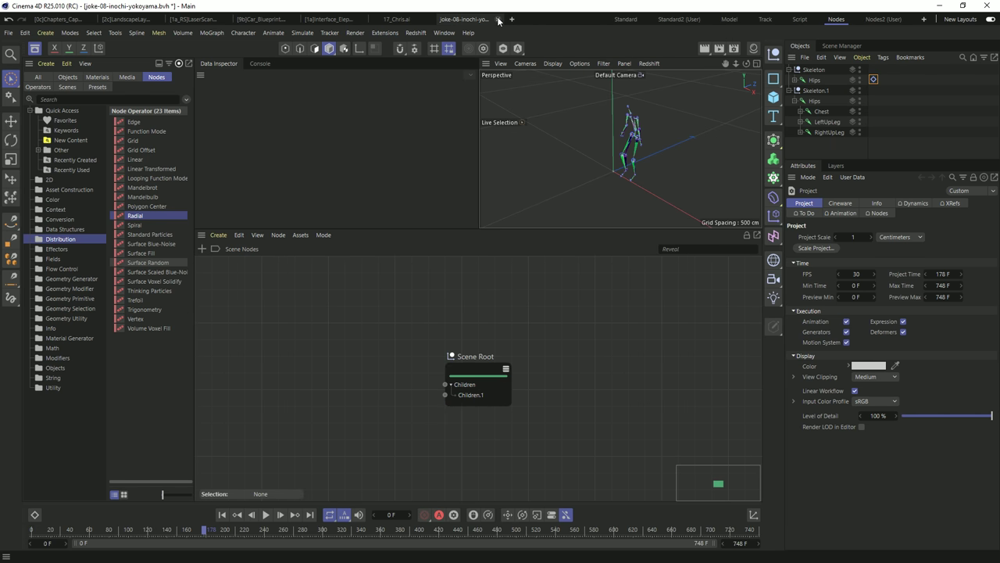
pyautogui.click(499, 19)
pyautogui.click(513, 325)
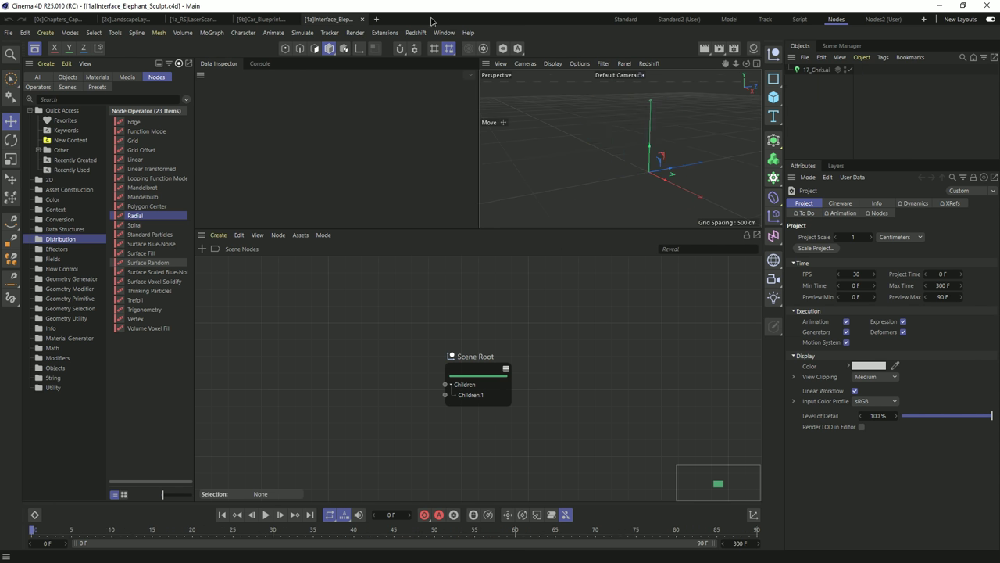
# - Close the [1a]Interface_Elephant_Sculpt, [9b]Car_Blueprint, [1a_RS]LaserScanCliff and [2c] landscape projects
pyautogui.click(361, 19)
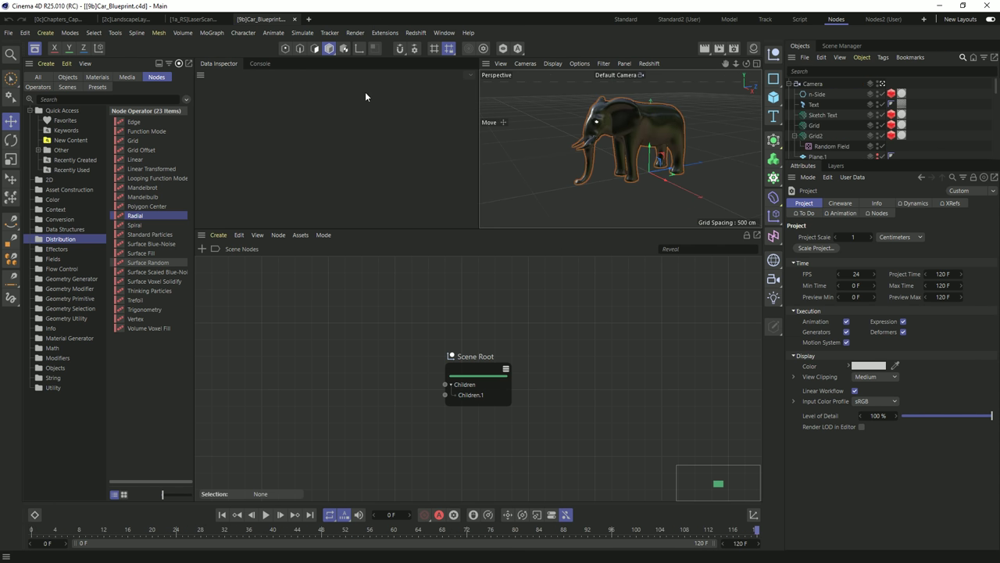
pyautogui.click(294, 19)
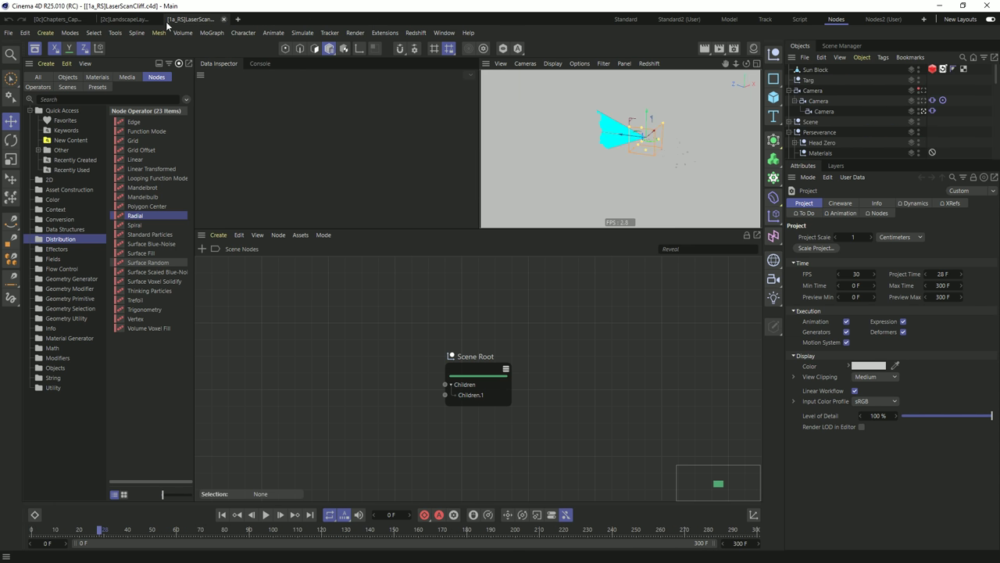
pyautogui.click(223, 19)
pyautogui.click(156, 18)
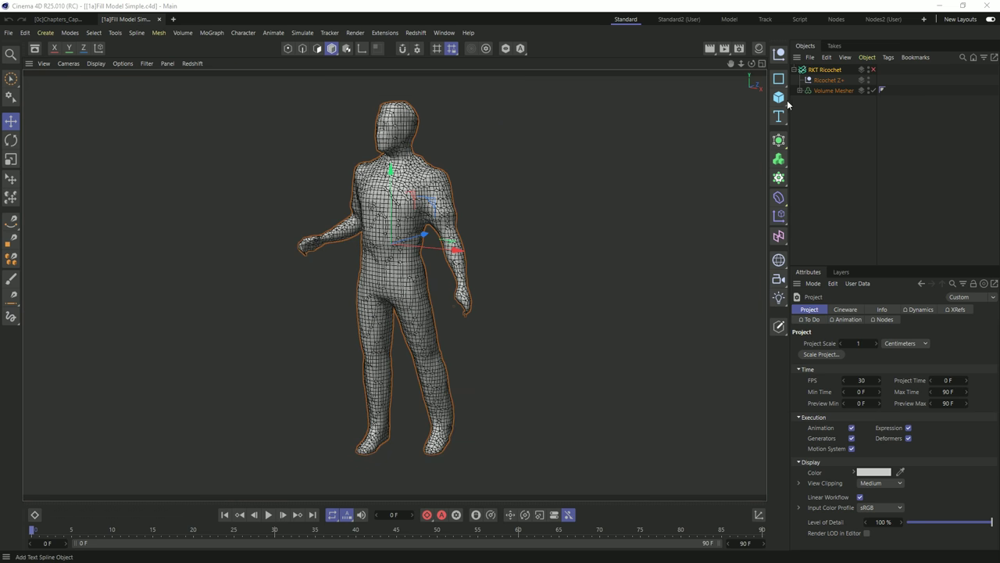
# - Enable the RKT Ricochet object in the fill model scene and raise its total length to 475650 cm
pyautogui.click(860, 71)
pyautogui.click(873, 70)
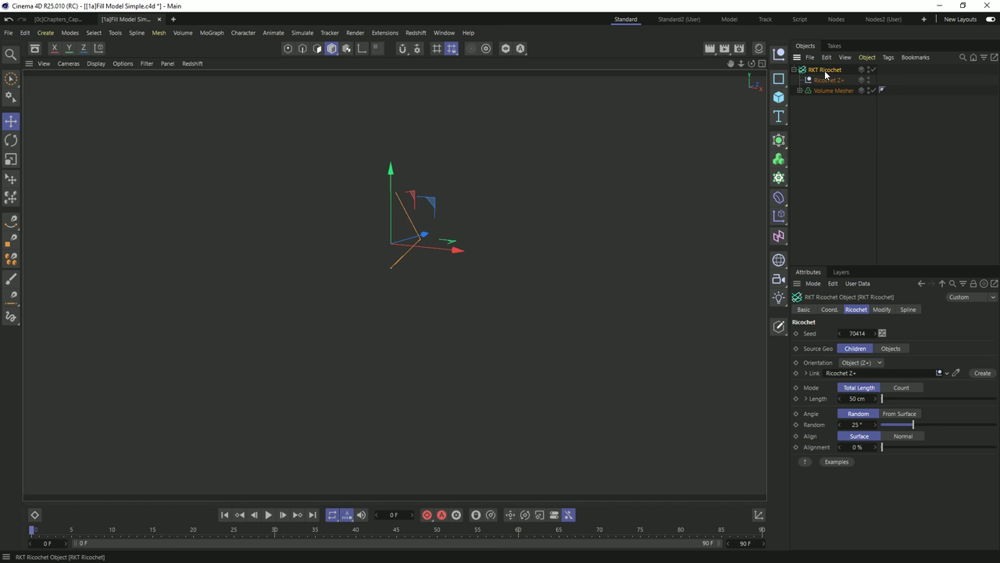
pyautogui.moveTo(883, 401); pyautogui.dragTo(996, 399)
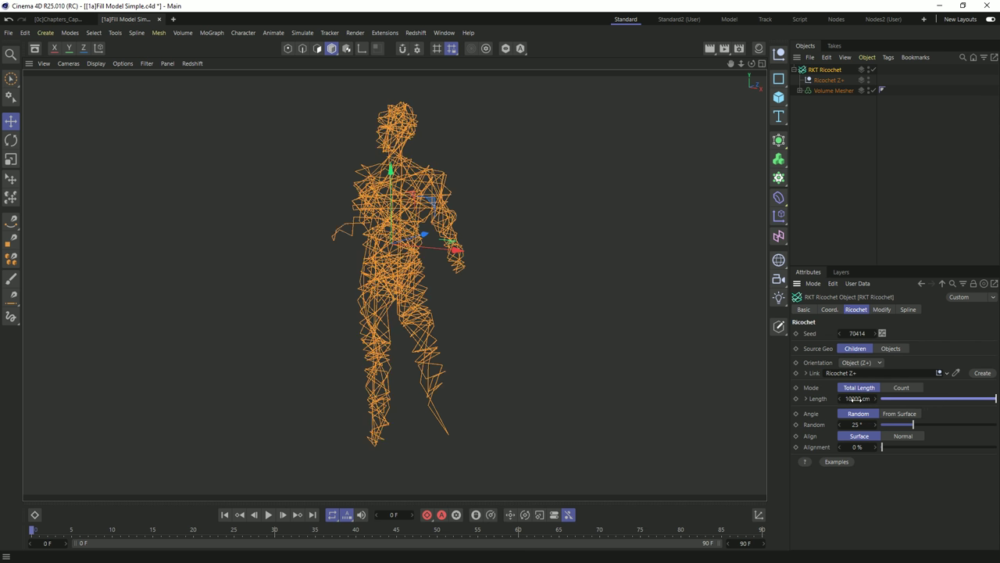
pyautogui.moveTo(854, 398); pyautogui.dragTo(930, 398)
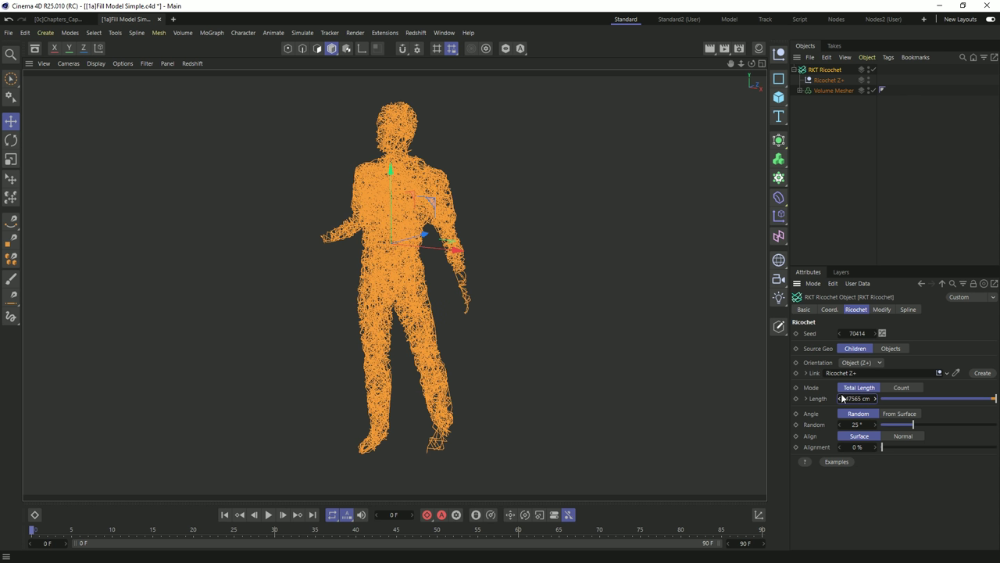
pyautogui.doubleClick(844, 398)
pyautogui.click(849, 398)
pyautogui.write('0')
pyautogui.press('Return')
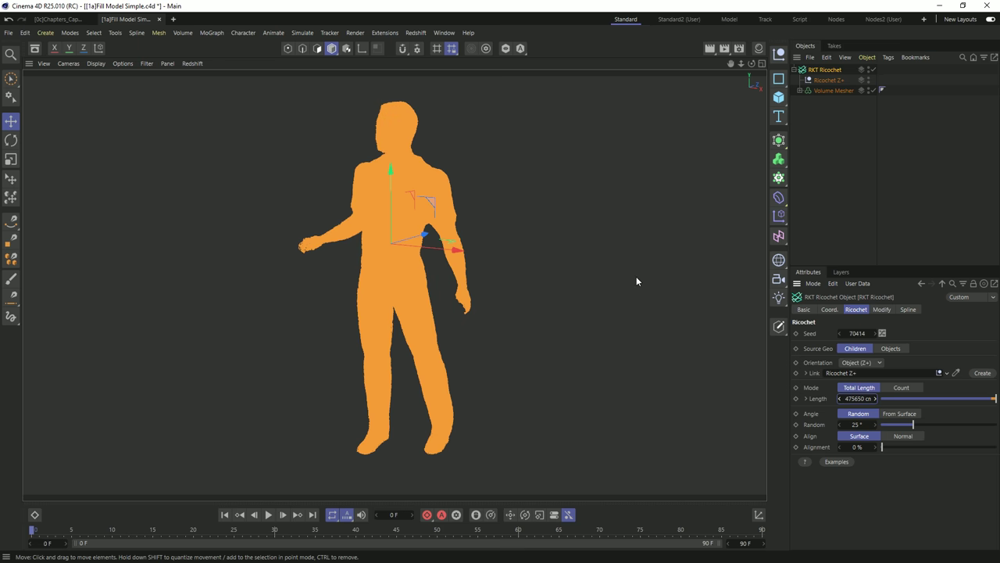
# - Examine the ricochet spline filling the human figure up close and from a different angle
pyautogui.keyDown('alt'); pyautogui.moveTo(636, 279); pyautogui.dragTo(336, 212); pyautogui.keyUp('alt')
pyautogui.scroll(3, 474, 176)
pyautogui.scroll(8, 623, 163)
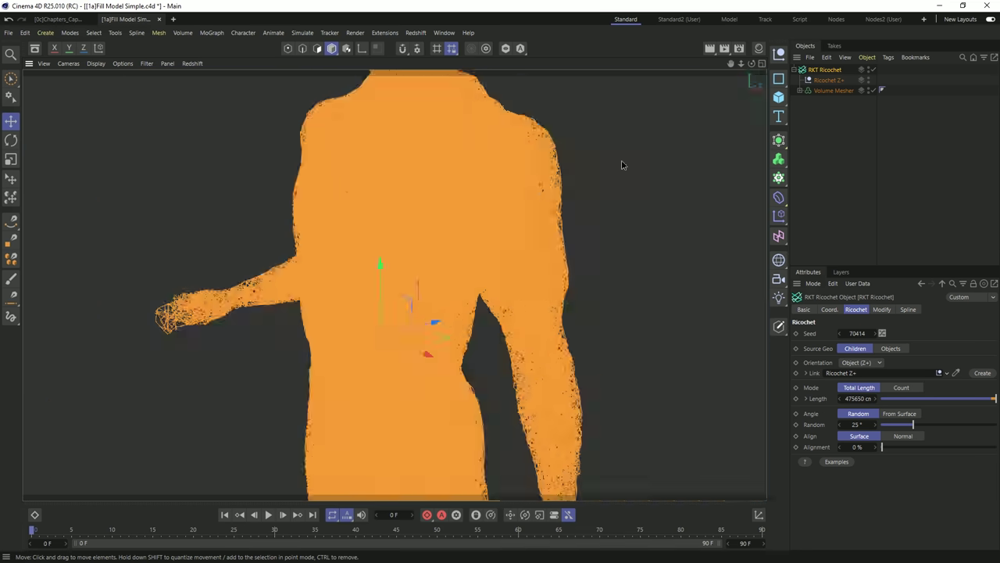
pyautogui.scroll(-5, 682, 200)
pyautogui.scroll(-5, 561, 201)
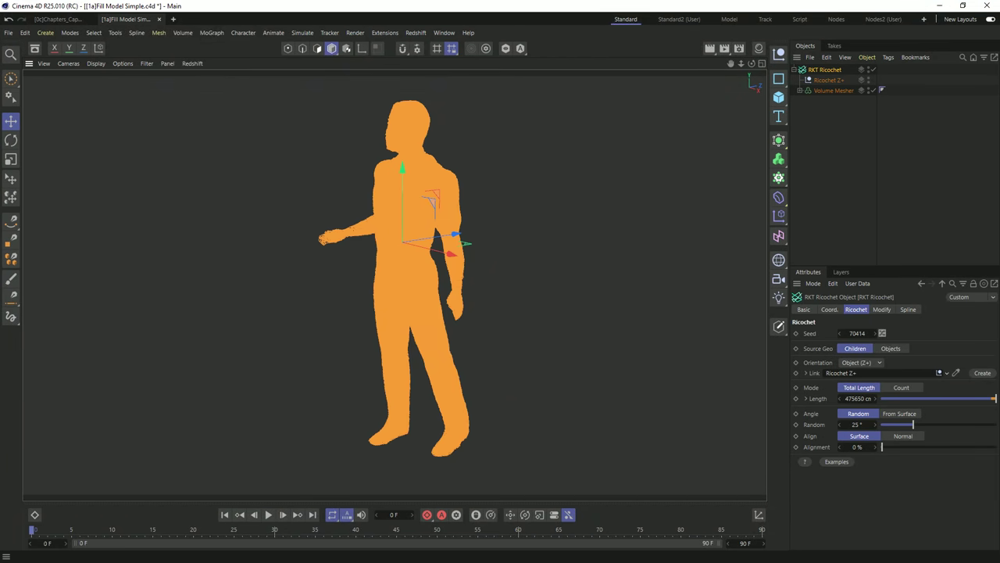
# - Open the CarBlueprints.c4d project and review the Mesh To Spline settings of the Details generator
pyautogui.moveTo(442, 218); pyautogui.dragTo(336, 225)
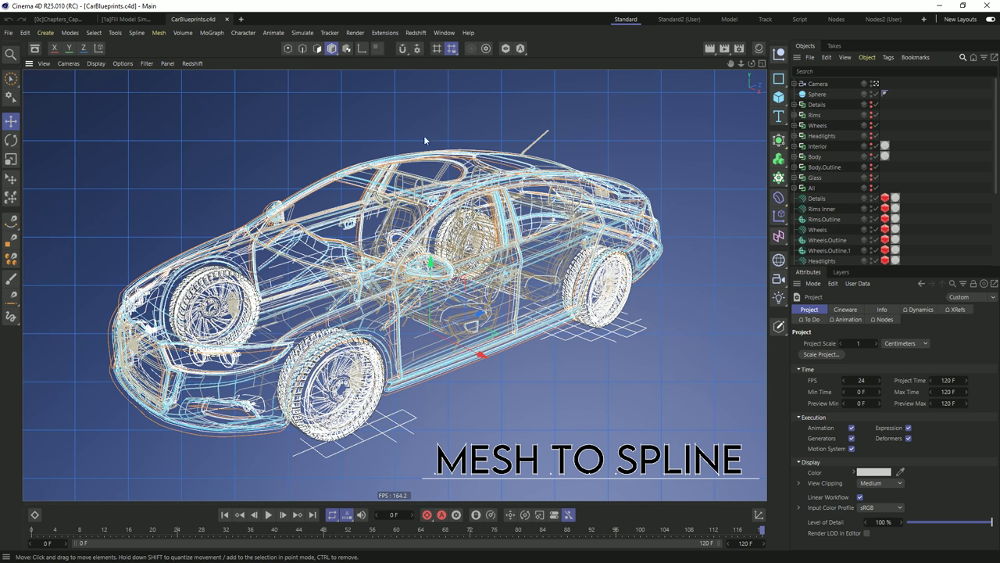
pyautogui.keyDown('alt'); pyautogui.moveTo(518, 306); pyautogui.dragTo(746, 230); pyautogui.keyUp('alt')
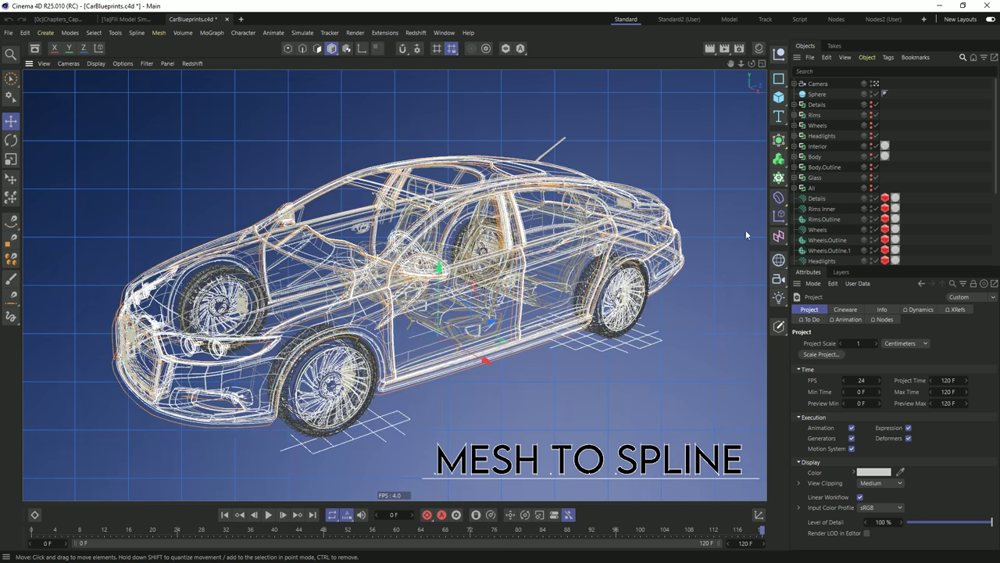
pyautogui.click(817, 198)
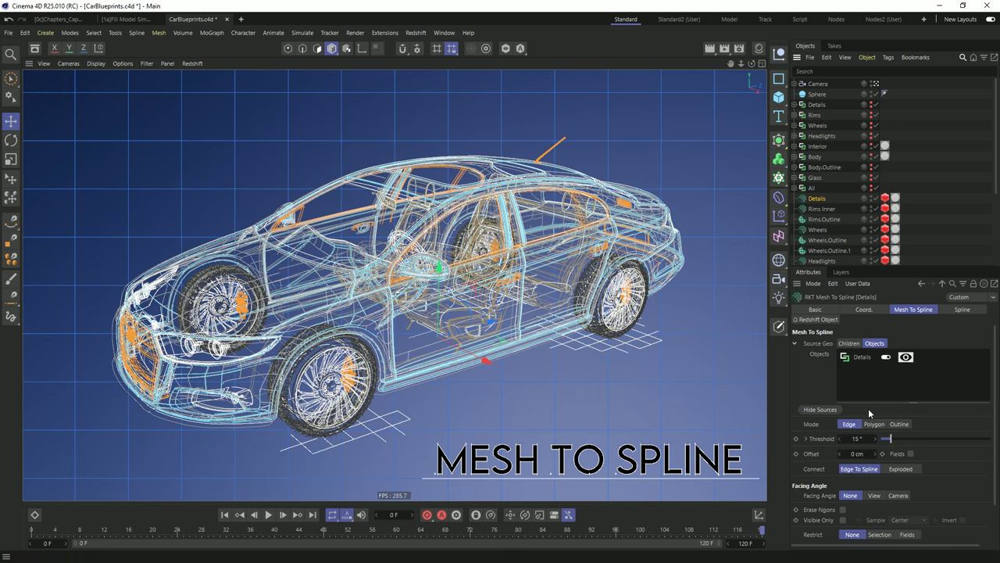
pyautogui.scroll(-1, 829, 443)
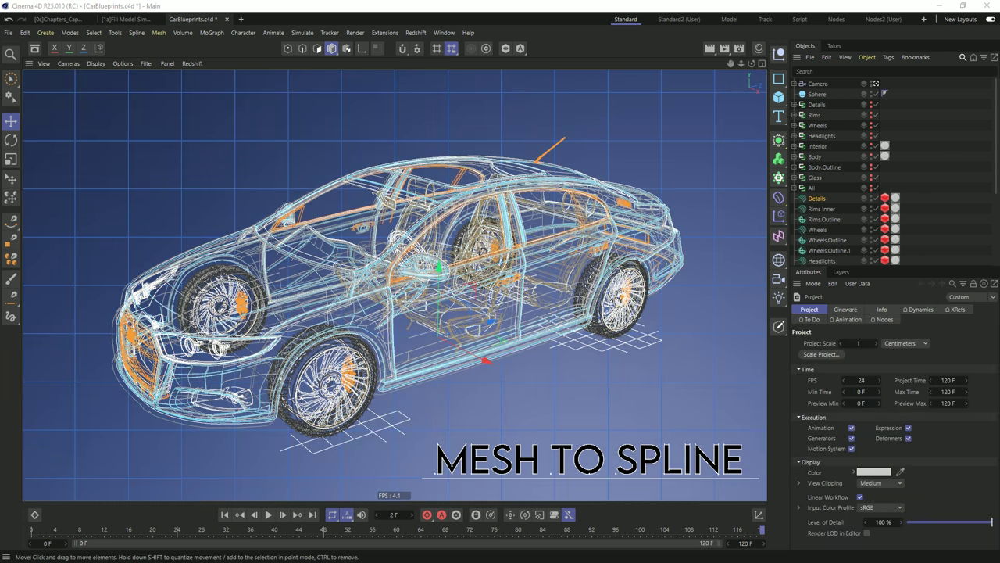
# - Open the Explode.c4d project, play the sliced-mesh animation and stop playback
pyautogui.moveTo(656, 477); pyautogui.dragTo(393, 244)
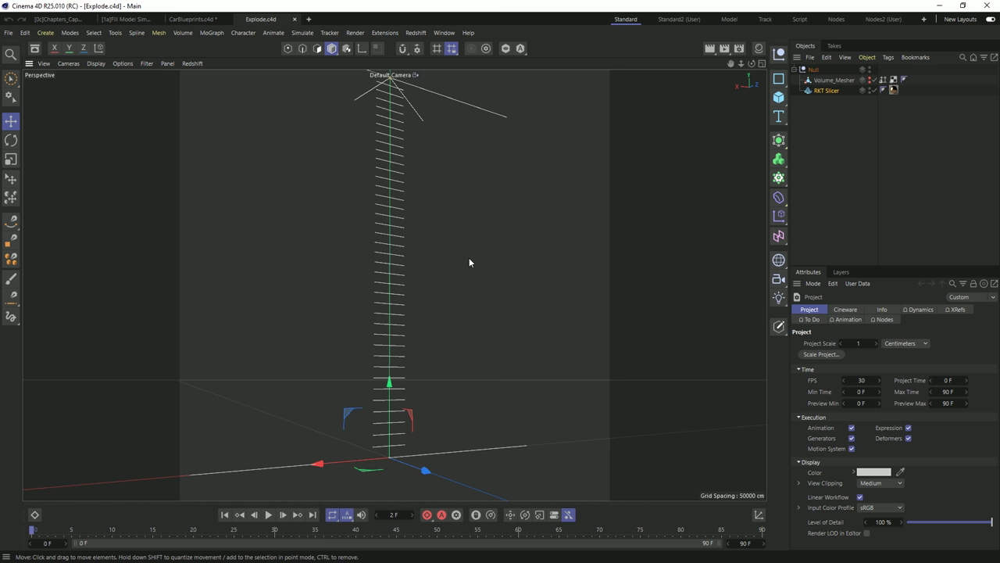
pyautogui.click(268, 514)
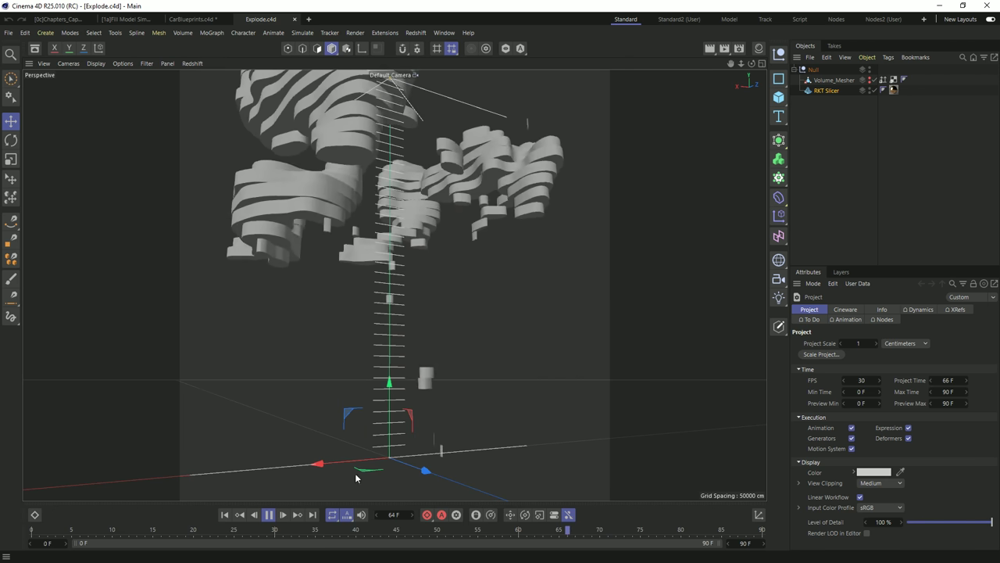
pyautogui.click(268, 514)
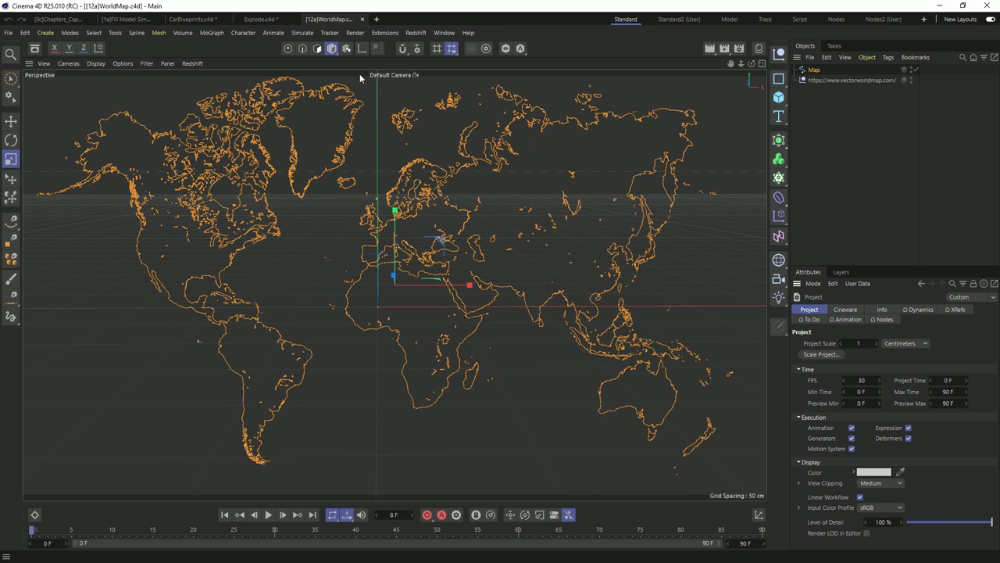
# - Examine the point density of the Map spline's coastlines in point mode and return to model mode
pyautogui.click(287, 48)
pyautogui.scroll(10, 341, 146)
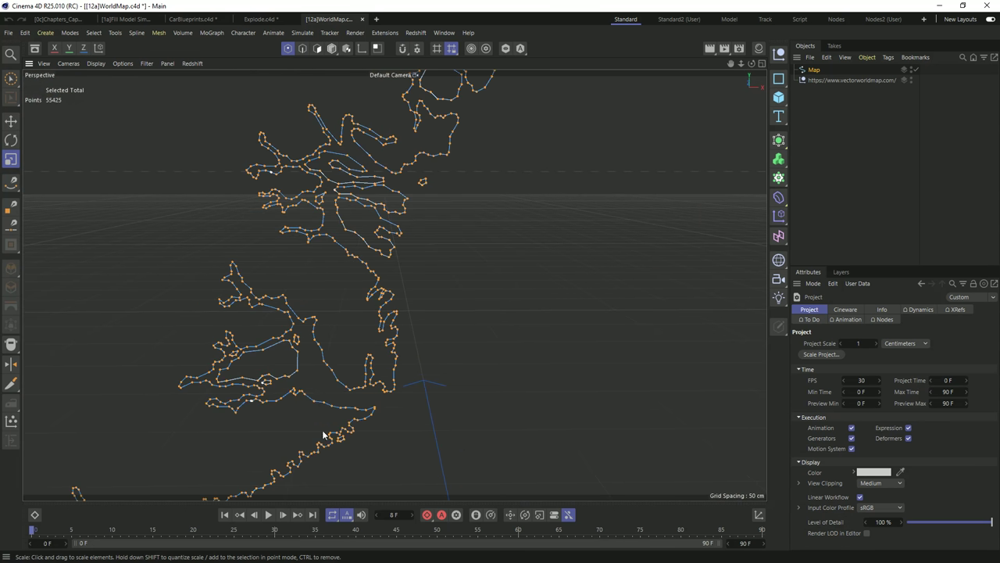
pyautogui.scroll(-10, 642, 313)
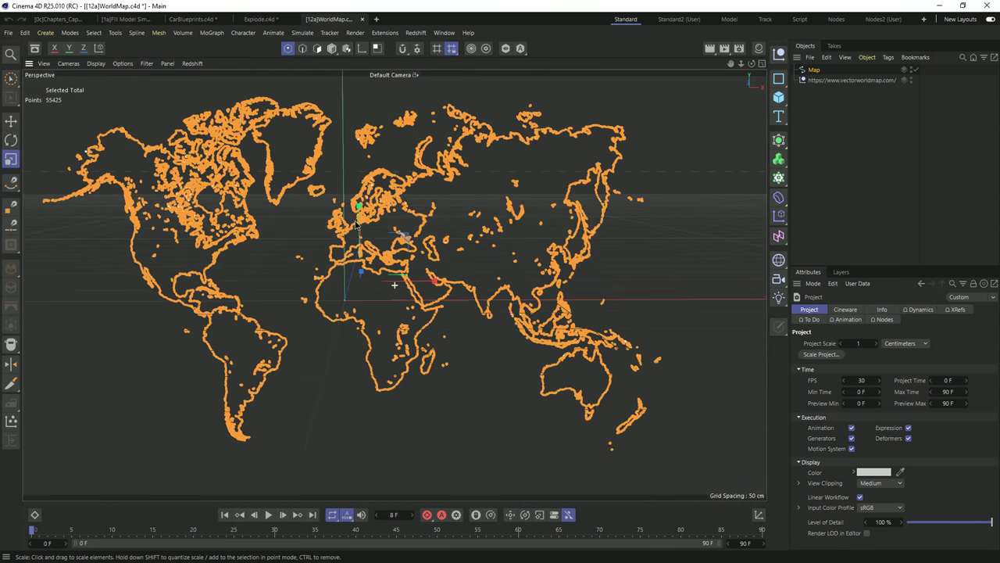
pyautogui.moveTo(356, 225); pyautogui.dragTo(384, 244, button='middle')
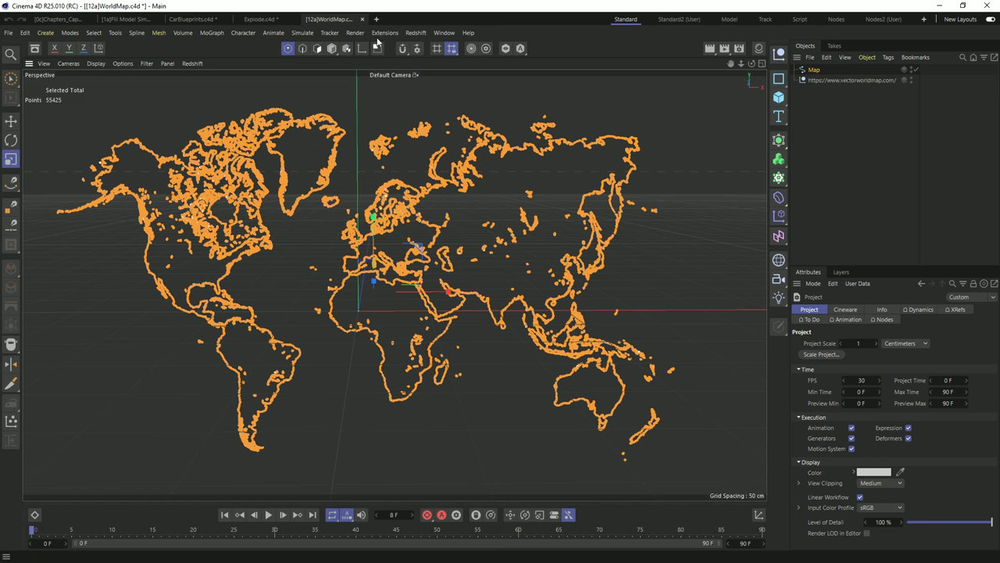
pyautogui.click(331, 48)
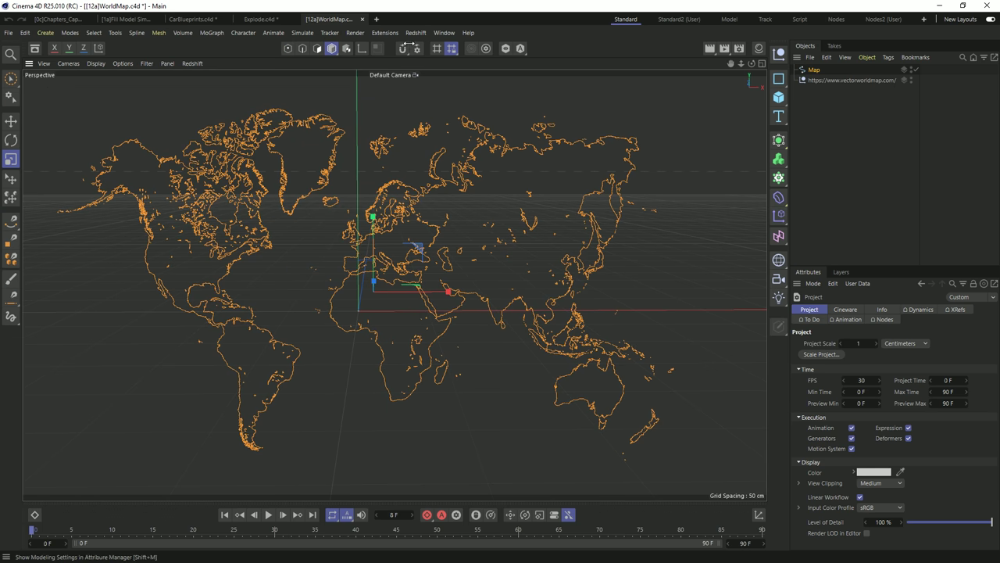
# - Add an RKT Smooth object with 0 iterations and make the Map spline its child
pyautogui.click(385, 32)
pyautogui.moveTo(390, 225)
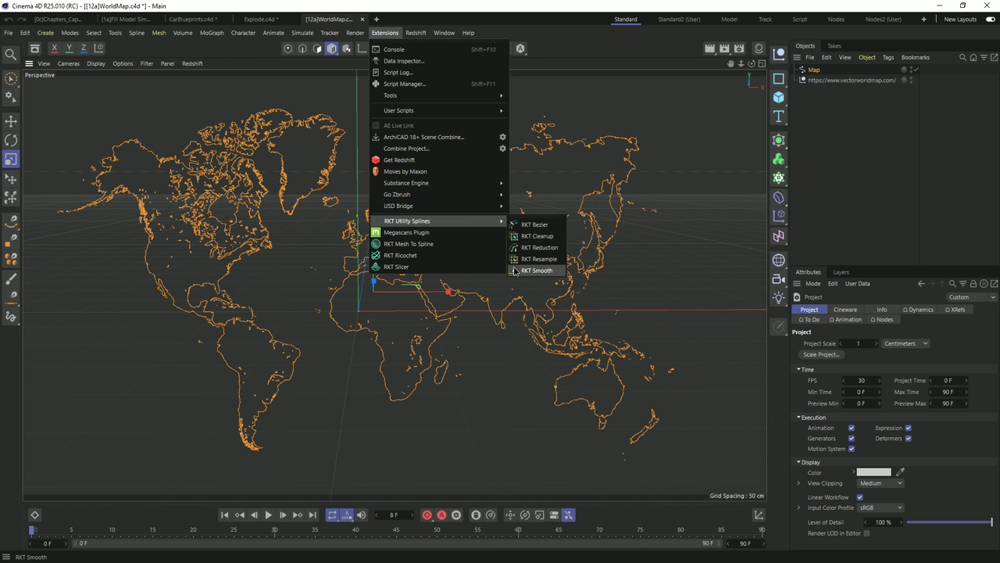
pyautogui.click(547, 270)
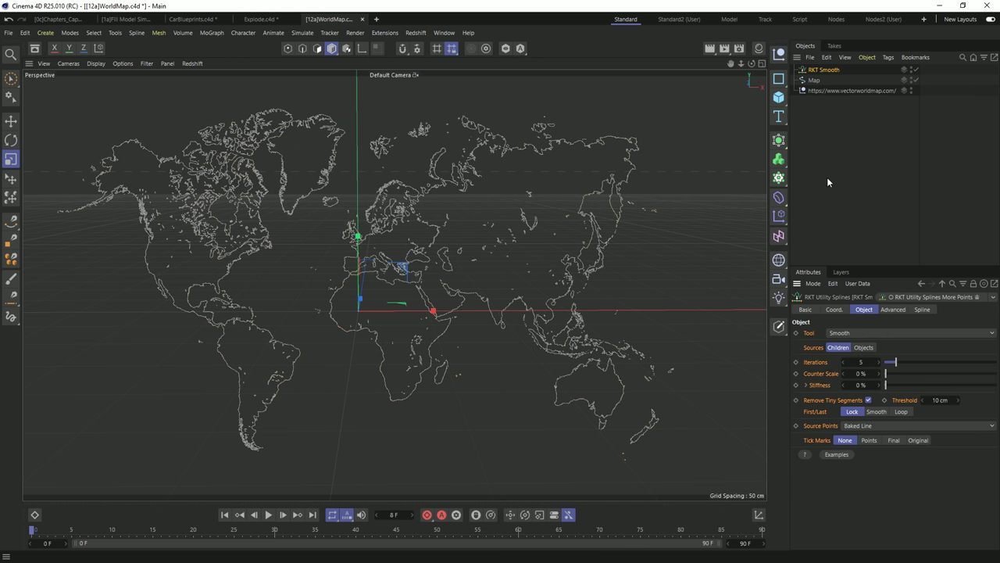
pyautogui.moveTo(888, 370); pyautogui.dragTo(885, 364)
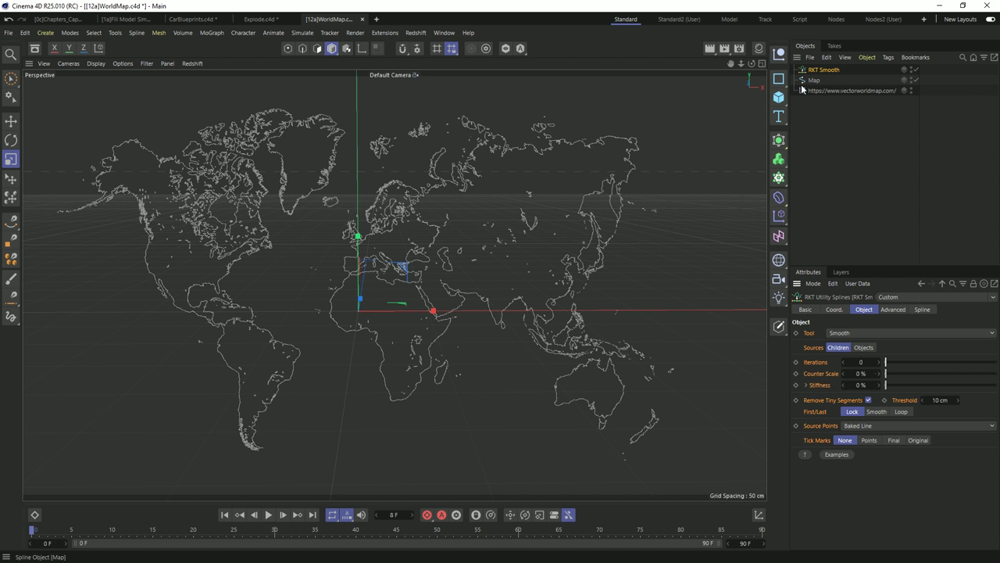
pyautogui.moveTo(813, 81); pyautogui.dragTo(822, 71)
# - Show tick marks at the points of the RKT Smooth spline with a scale of 1 cm
pyautogui.keyDown('alt'); pyautogui.moveTo(369, 232); pyautogui.dragTo(697, 232, button='right'); pyautogui.keyUp('alt')
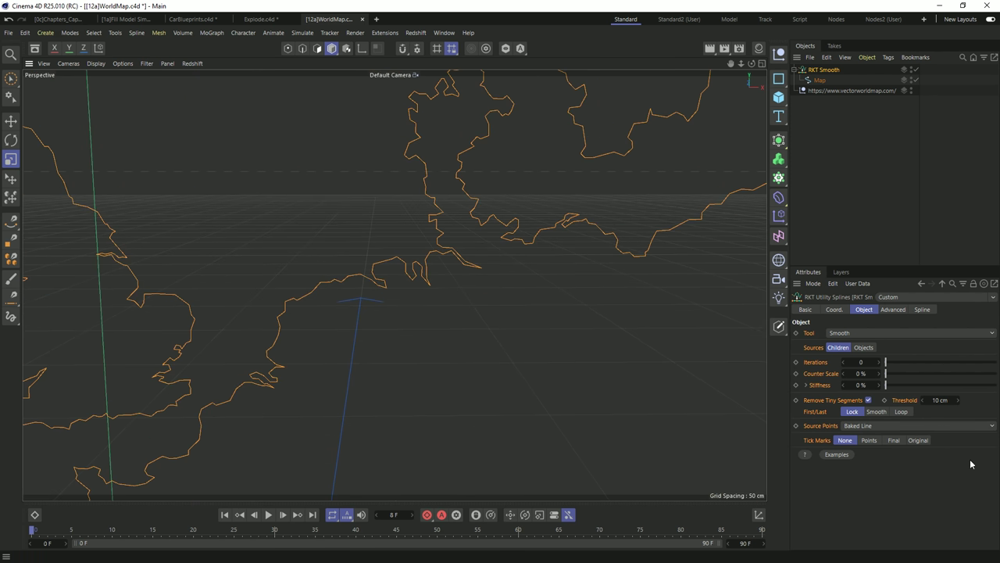
pyautogui.click(869, 440)
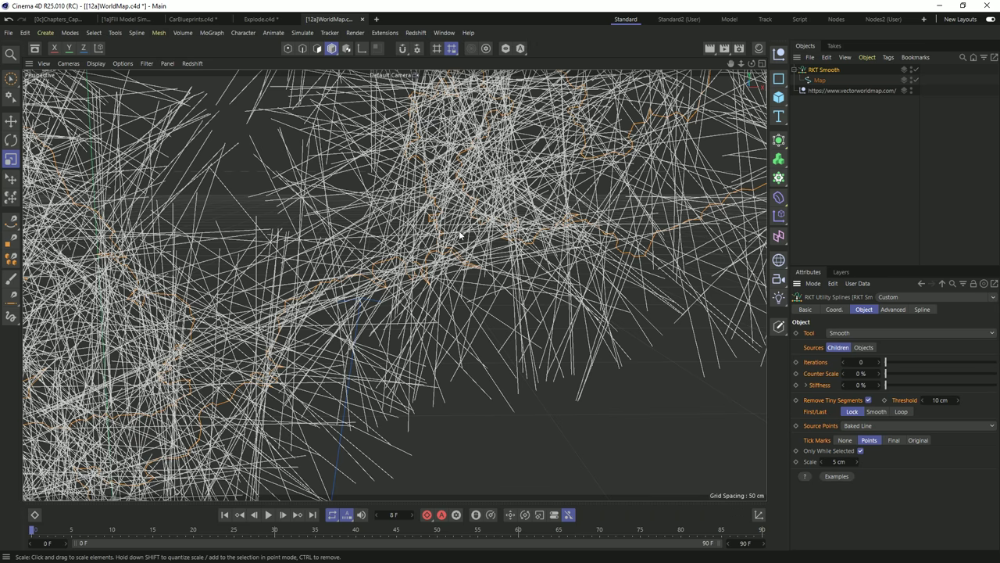
pyautogui.click(839, 462)
pyautogui.write('1')
pyautogui.press('Return')
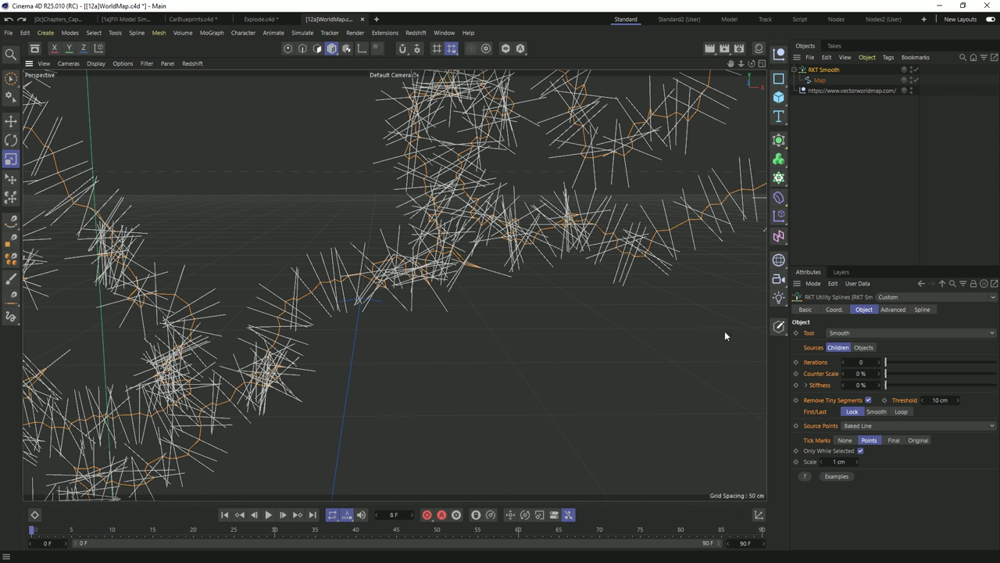
# - Try smoothing the coastline by raising the RKT Smooth iterations one at a time to 4, and reset them to 0
pyautogui.click(878, 362)
pyautogui.click(878, 363)
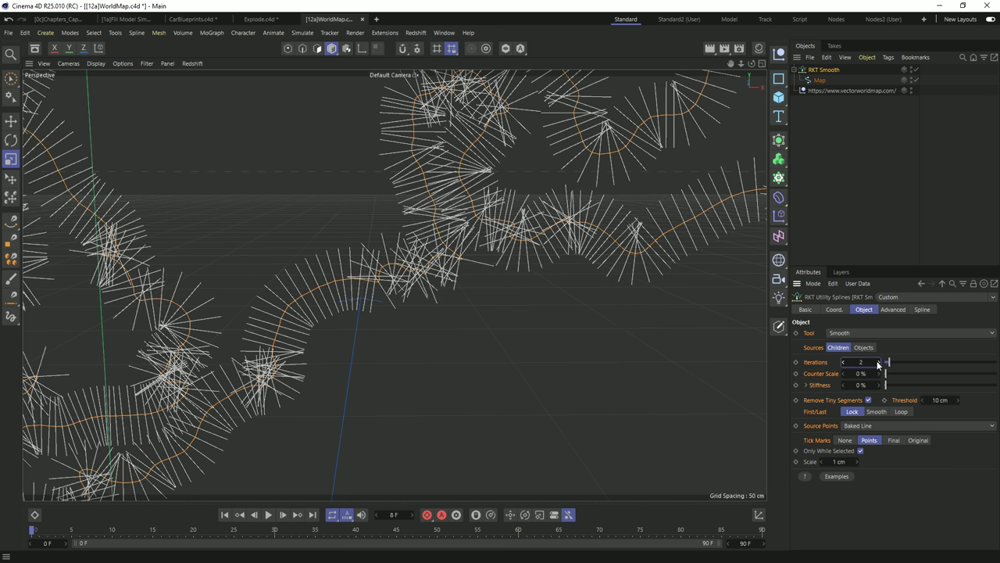
pyautogui.click(878, 363)
pyautogui.click(877, 362)
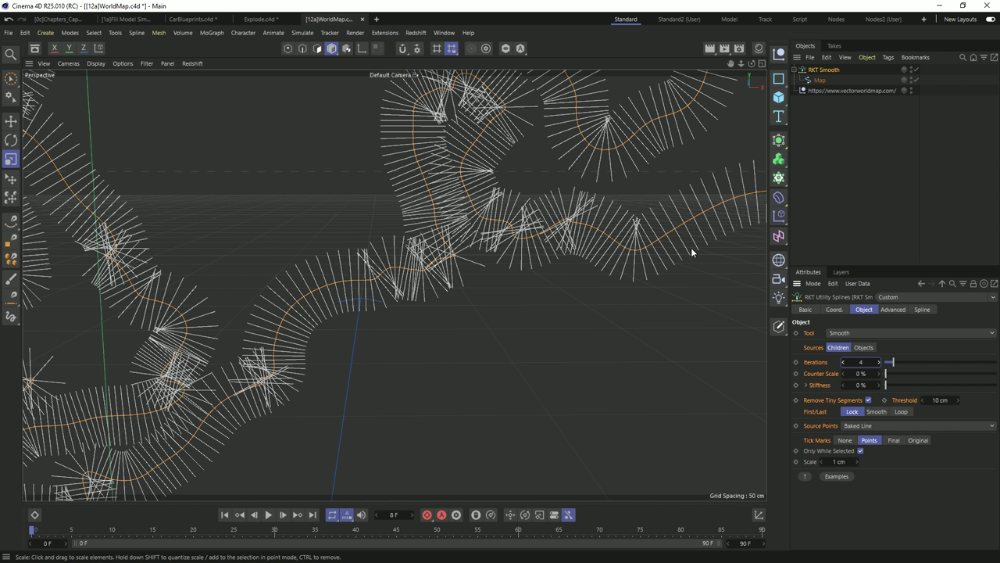
pyautogui.moveTo(889, 360); pyautogui.dragTo(885, 362)
# - Move the Map spline out of RKT Smooth and make it a child of a new RKT Resample object
pyautogui.scroll(-5, 536, 185)
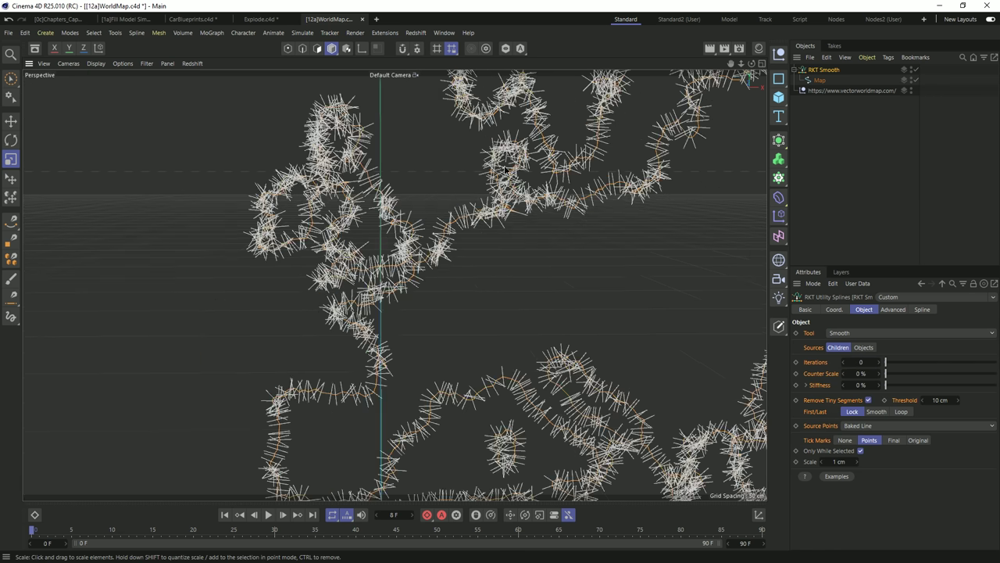
pyautogui.moveTo(819, 80); pyautogui.dragTo(816, 87)
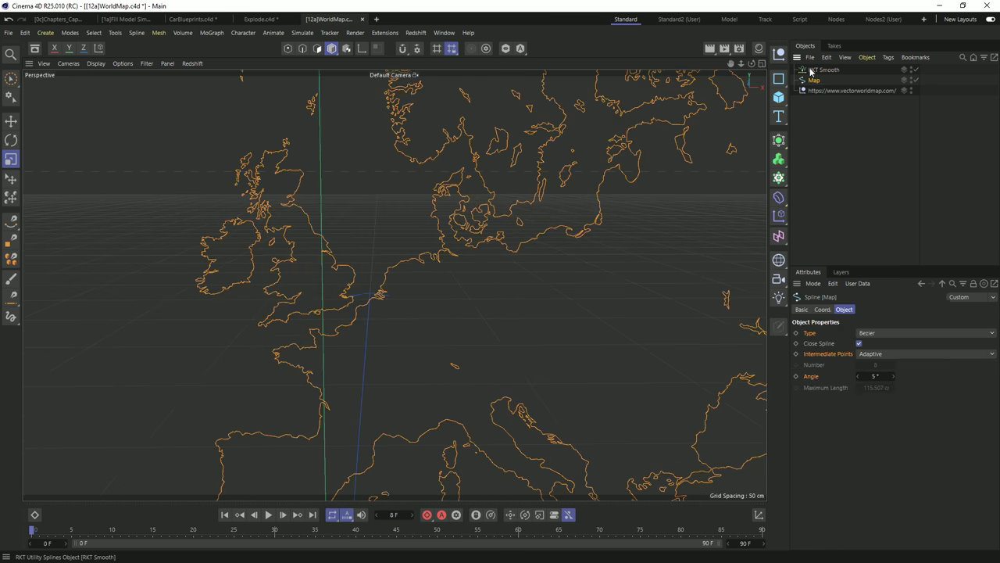
pyautogui.click(384, 32)
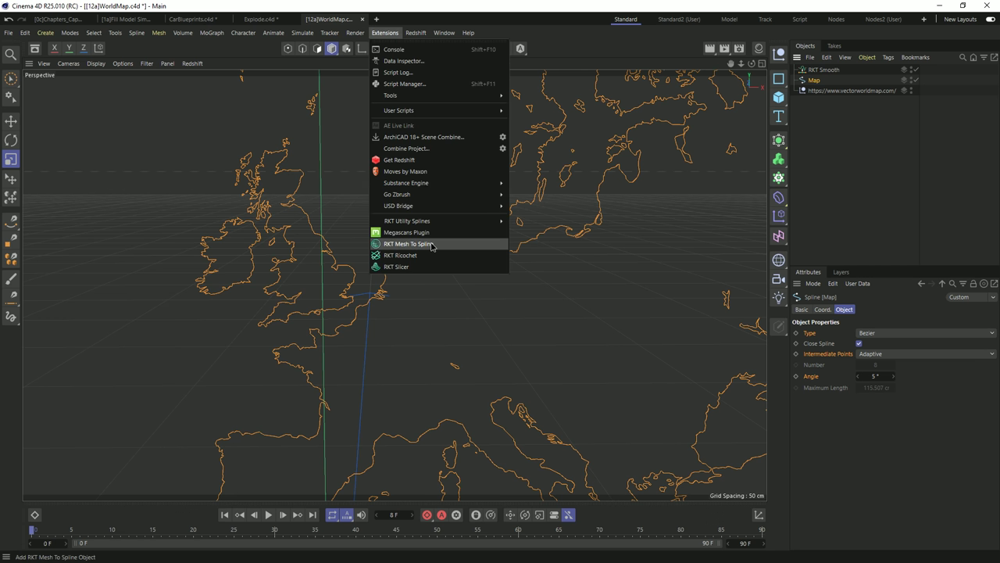
pyautogui.moveTo(438, 221)
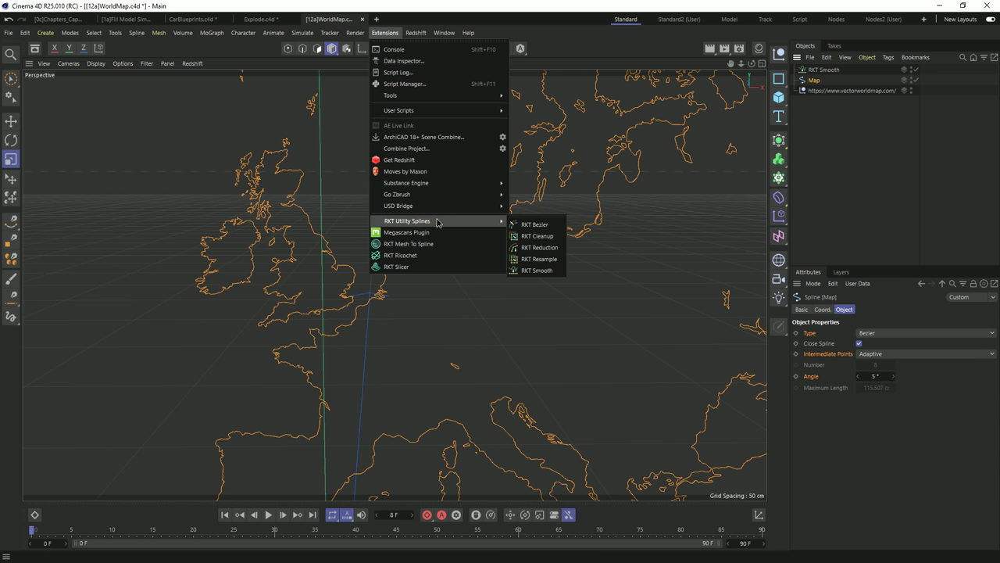
pyautogui.click(540, 259)
pyautogui.moveTo(815, 91); pyautogui.dragTo(825, 72)
pyautogui.click(821, 70)
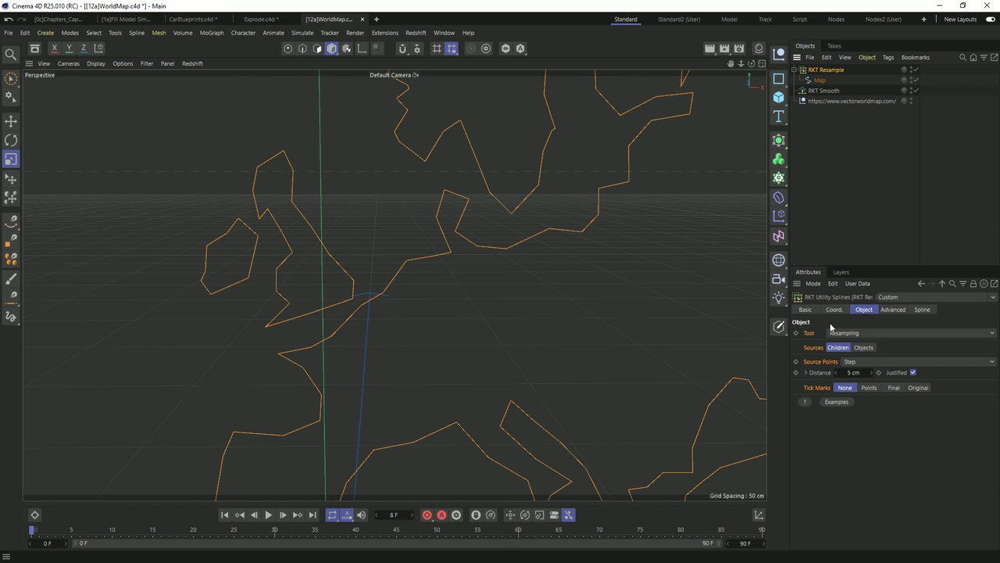
# - Review the available source point modes of the RKT Resample object, keeping Step
pyautogui.click(875, 362)
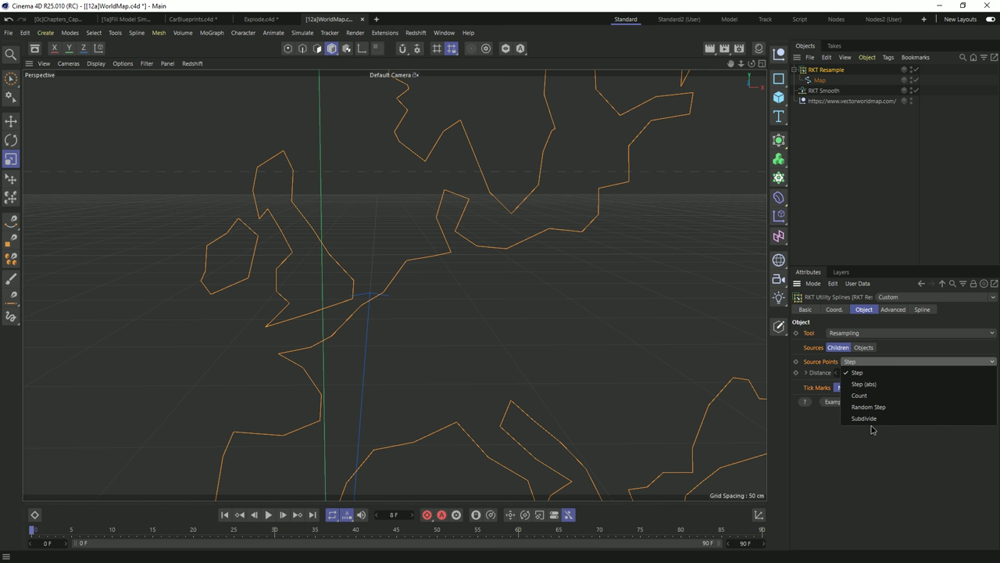
pyautogui.click(834, 375)
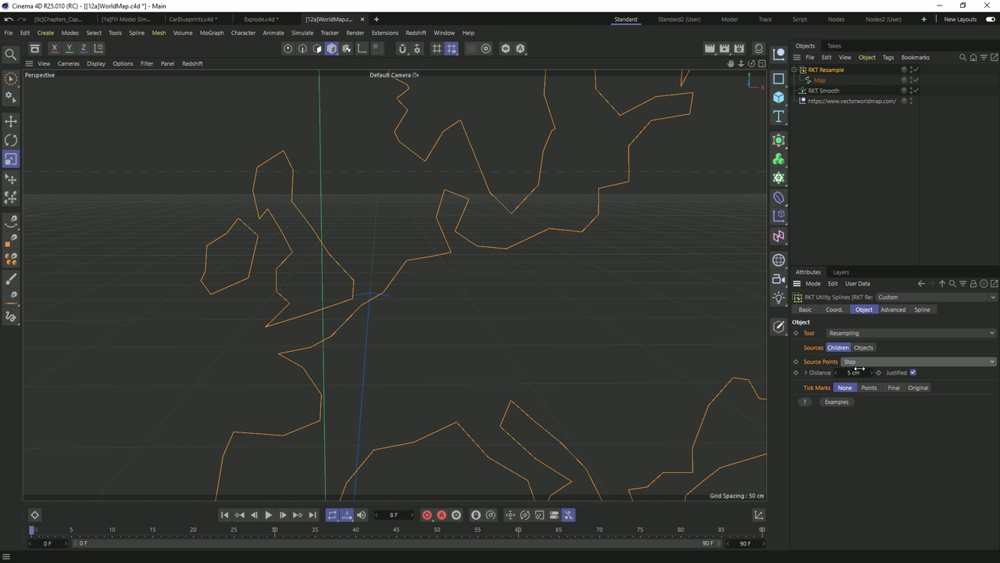
# - Try resampling distances of 1 cm and 10 cm on the RKT Resample object, and set the distance to 6 cm
pyautogui.moveTo(858, 370); pyautogui.dragTo(897, 432)
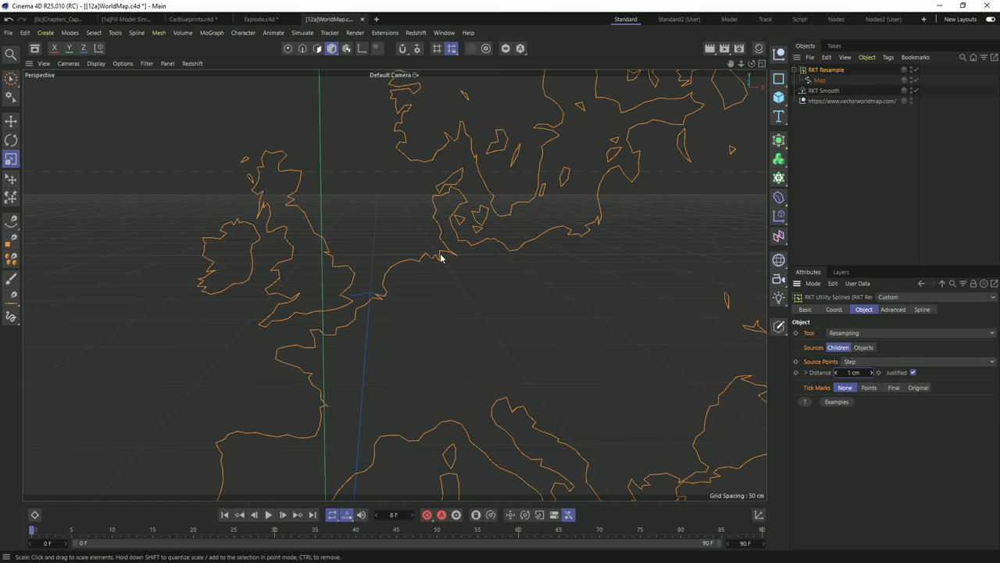
pyautogui.doubleClick(854, 371)
pyautogui.write('10')
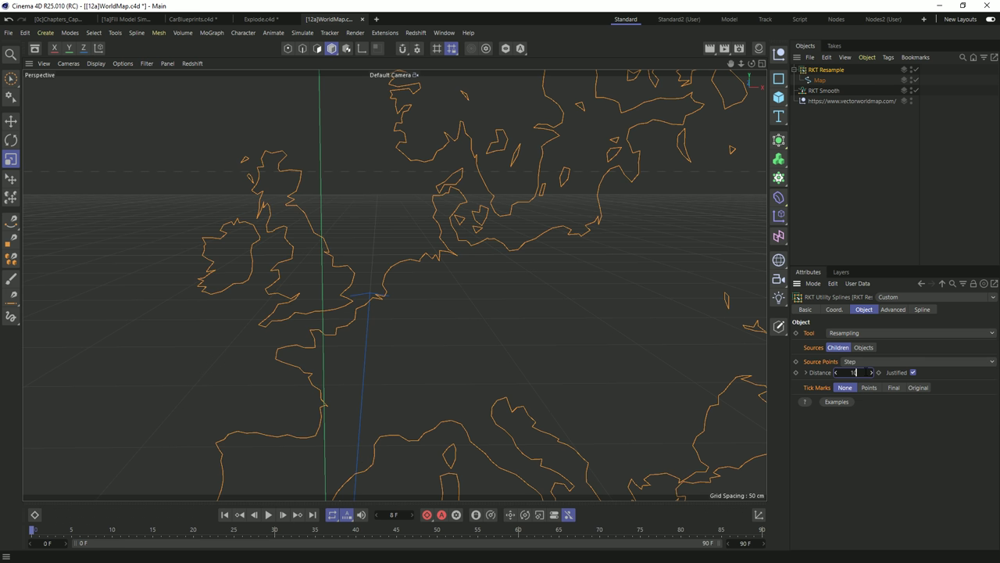
pyautogui.press('Return')
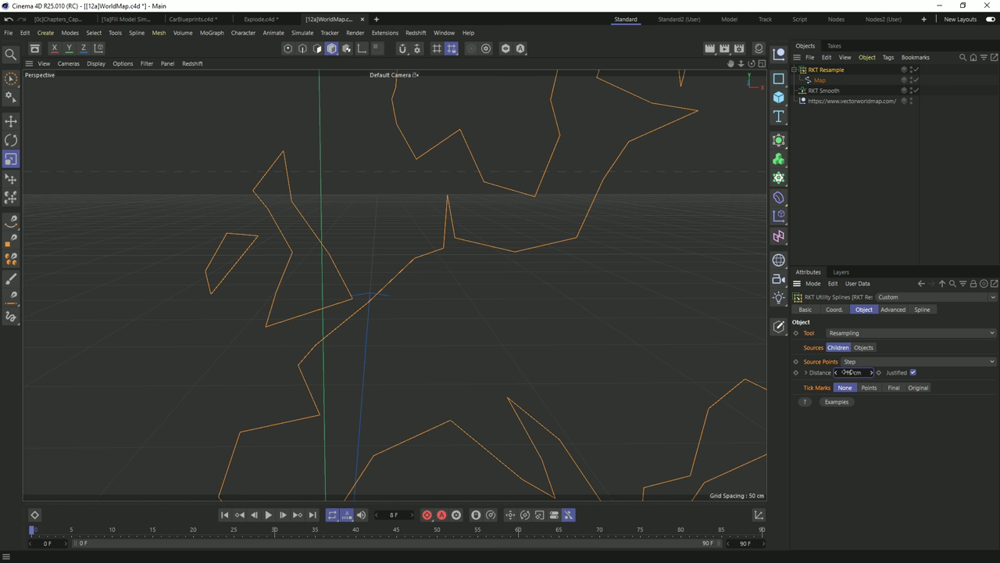
pyautogui.moveTo(851, 372)
pyautogui.mouseDown()
pyautogui.moveTo(851, 340)
pyautogui.moveTo(851, 375)
pyautogui.mouseUp()
pyautogui.scroll(-5, 565, 232)
pyautogui.scroll(3, 694, 323)
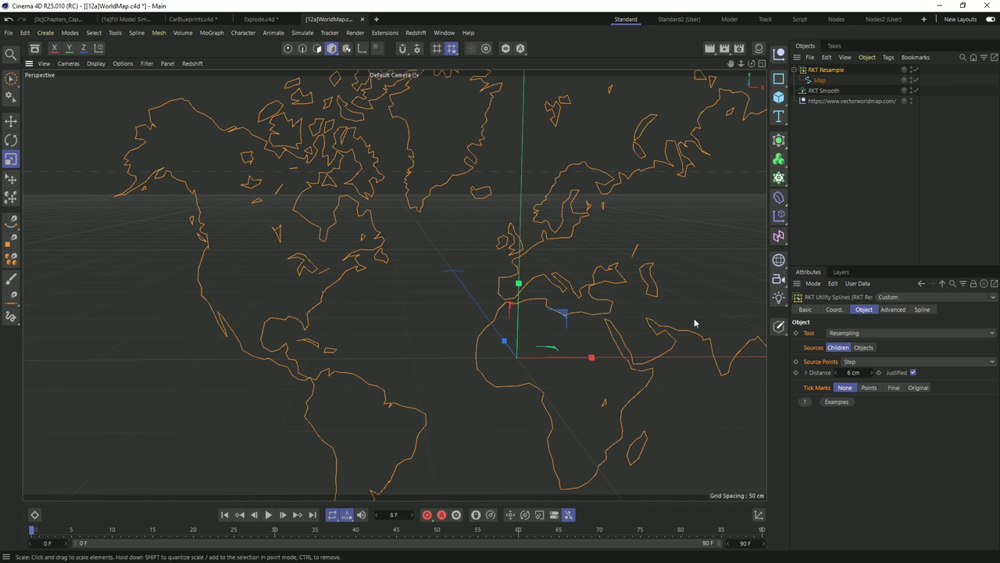
# - Move the Map spline out of RKT Resample into a new RKT Reduction object, and override its exceeded point cap
pyautogui.click(815, 81)
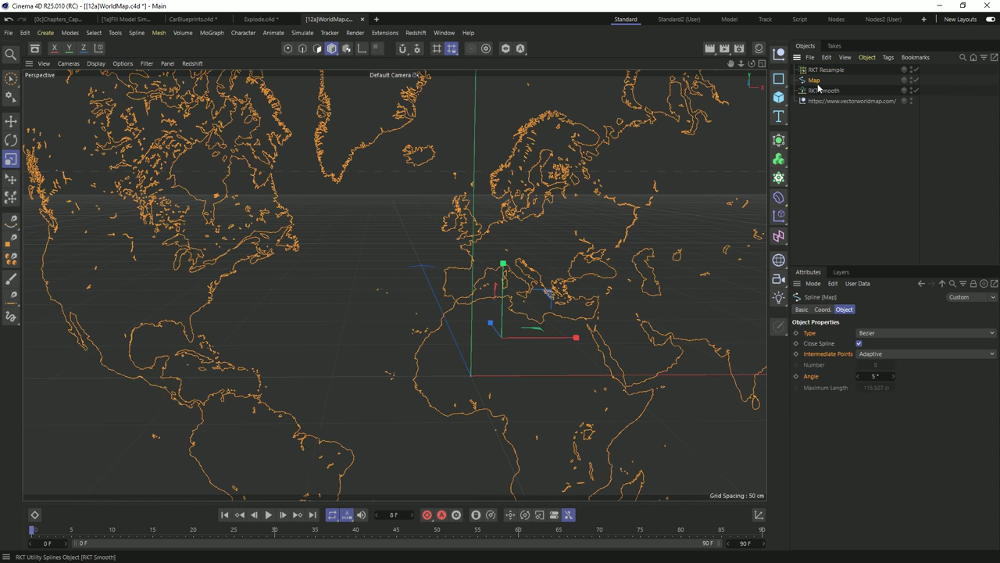
pyautogui.click(384, 32)
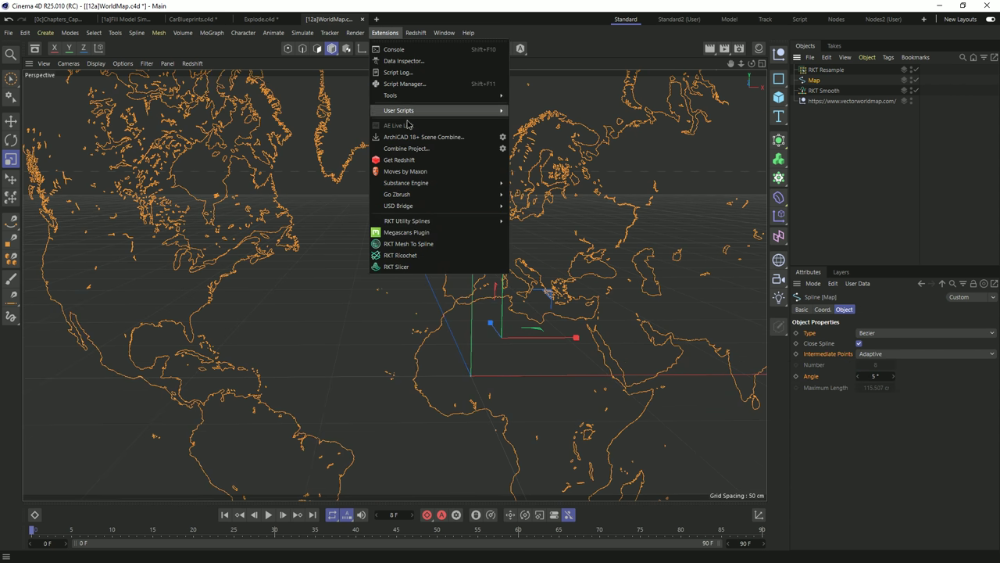
pyautogui.moveTo(426, 222)
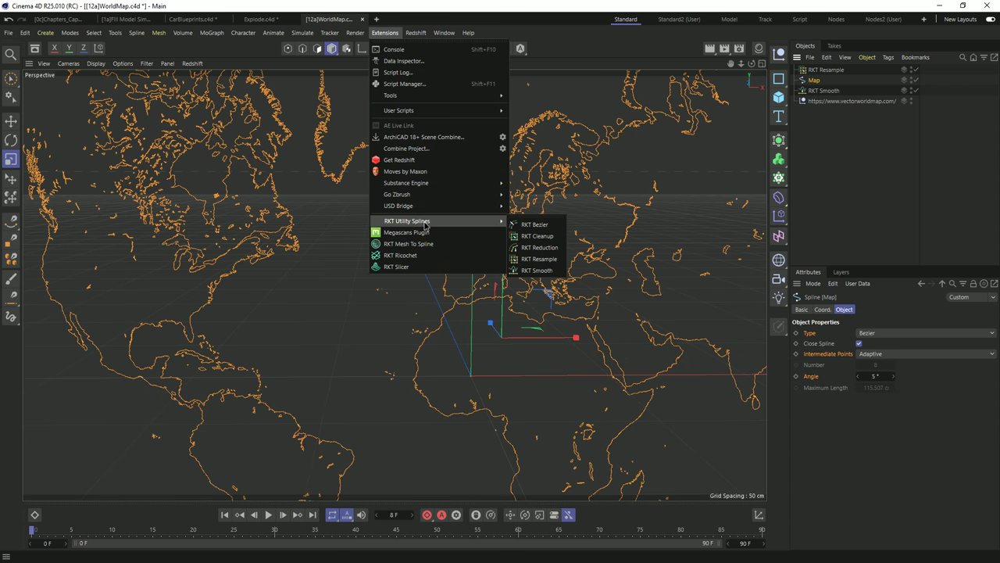
pyautogui.click(539, 247)
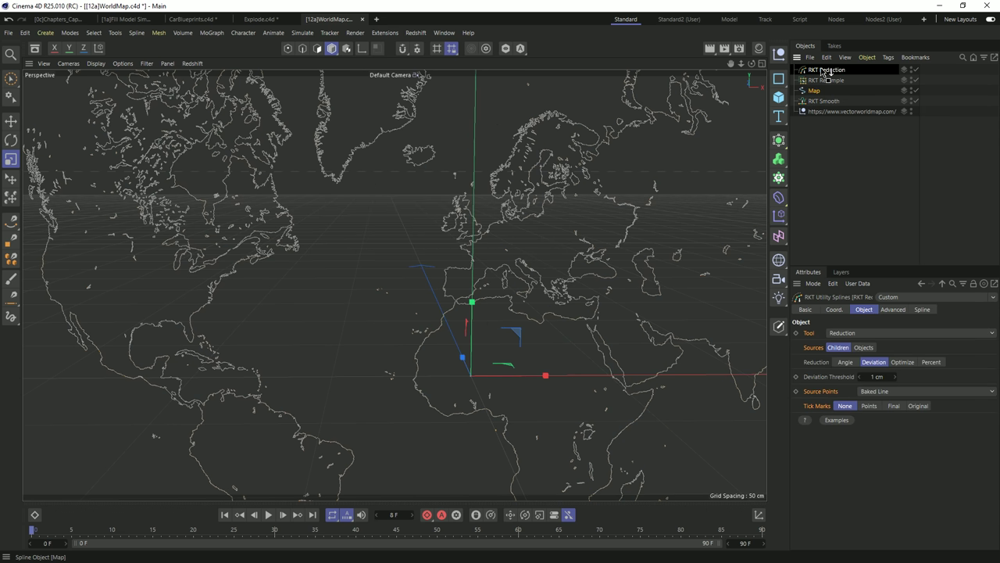
pyautogui.moveTo(826, 72); pyautogui.dragTo(822, 70)
pyautogui.scroll(4, 619, 253)
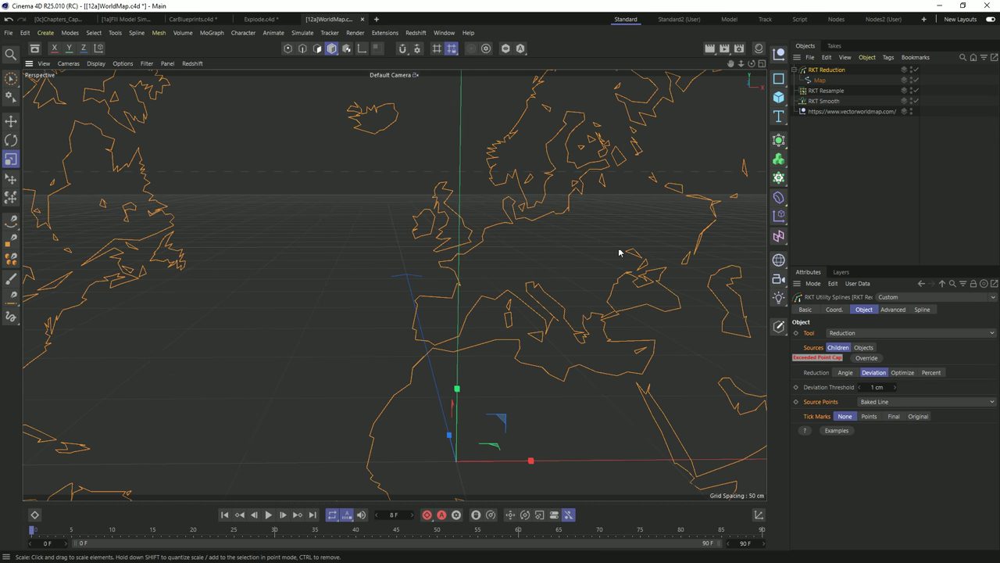
pyautogui.click(867, 358)
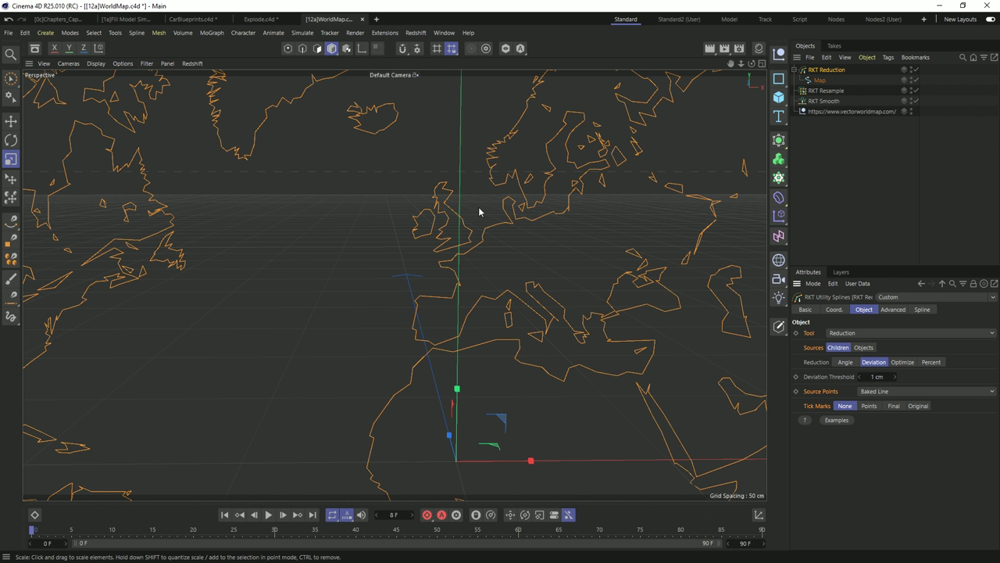
# - Show tick marks at the points of the RKT Reduction spline with a scale of 1 cm
pyautogui.scroll(8, 479, 211)
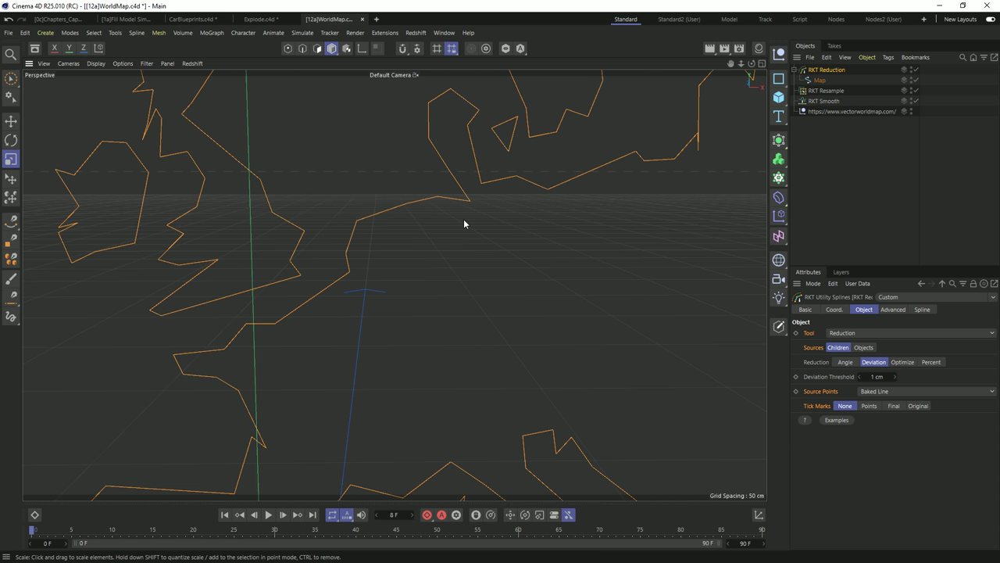
pyautogui.scroll(-5, 484, 187)
pyautogui.scroll(3, 468, 185)
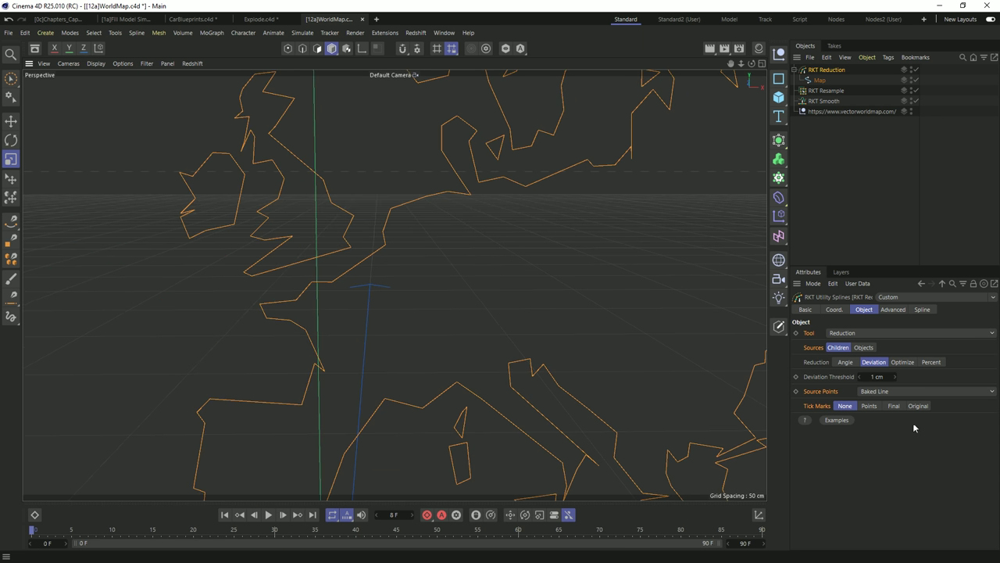
pyautogui.click(868, 406)
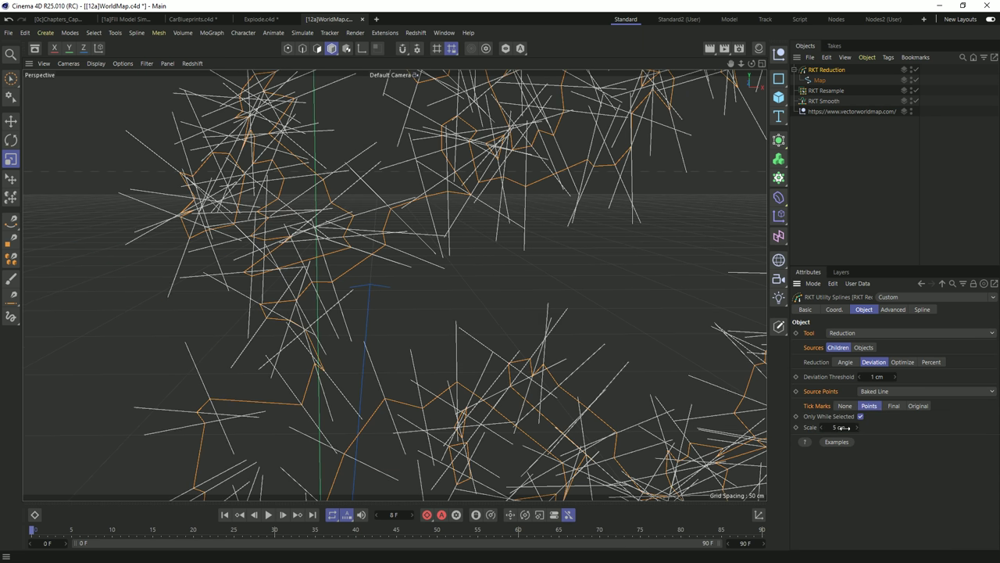
pyautogui.scroll(3, 468, 211)
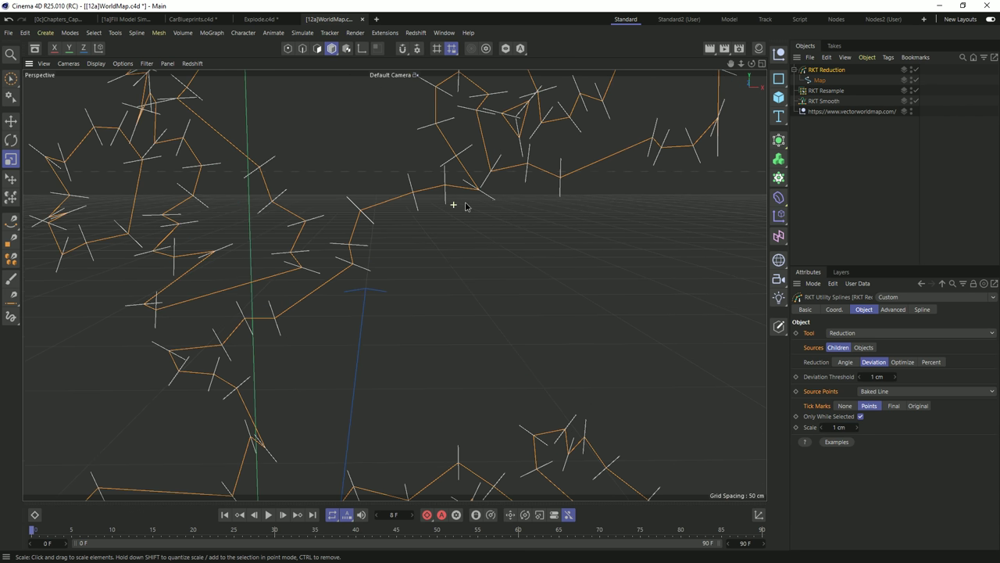
# - Set the RKT Reduction deviation threshold to 0.1 cm and check the point count feedback
pyautogui.click(889, 377)
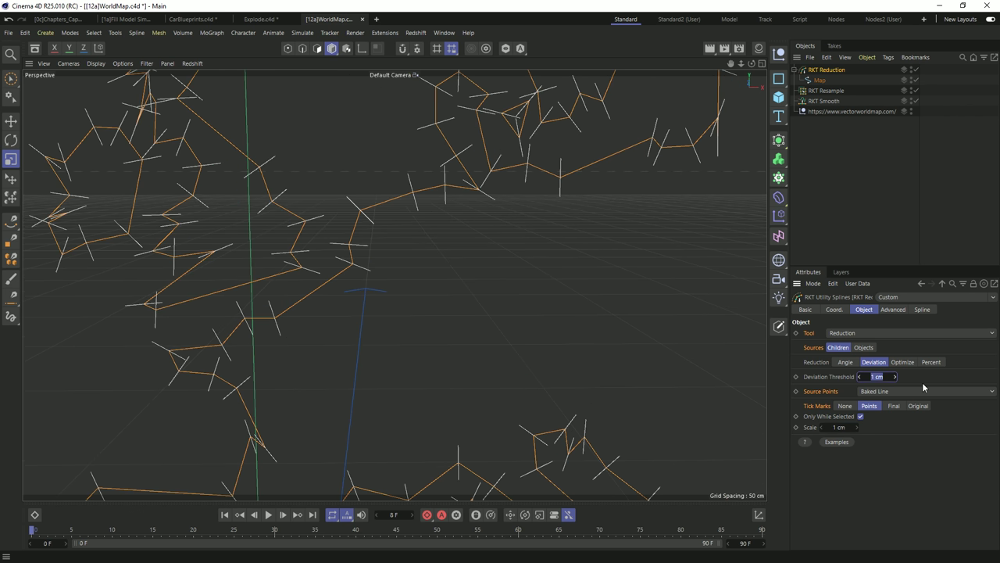
pyautogui.write('0.1')
pyautogui.press('Return')
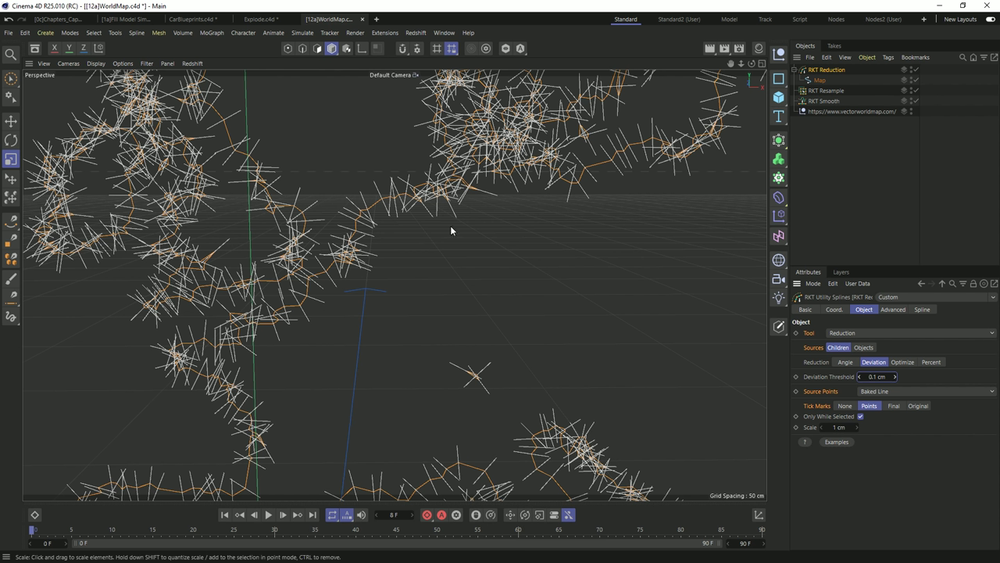
pyautogui.click(888, 311)
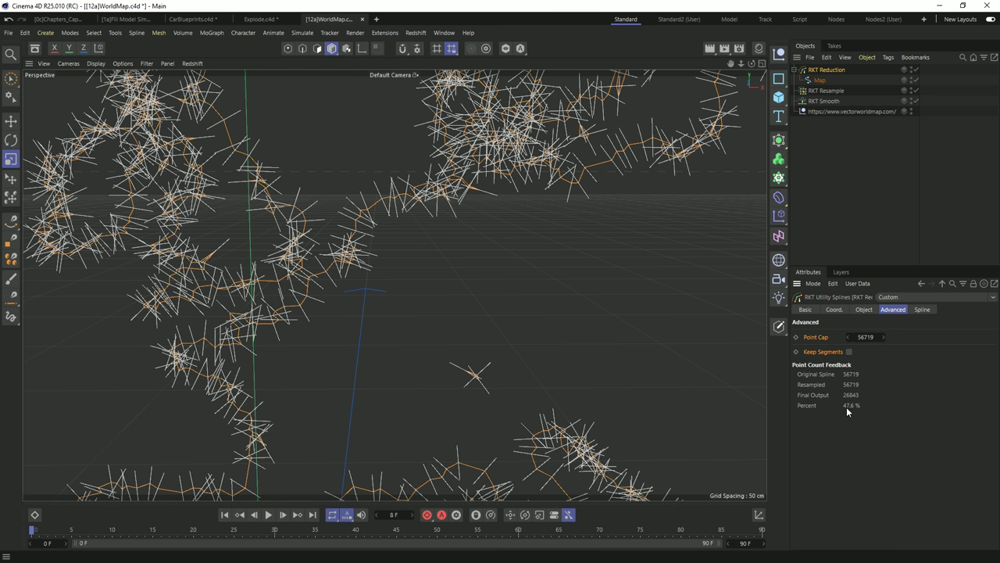
# - Raise the RKT Reduction deviation threshold to 0.2 cm and review the point count feedback again
pyautogui.click(864, 309)
pyautogui.click(881, 377)
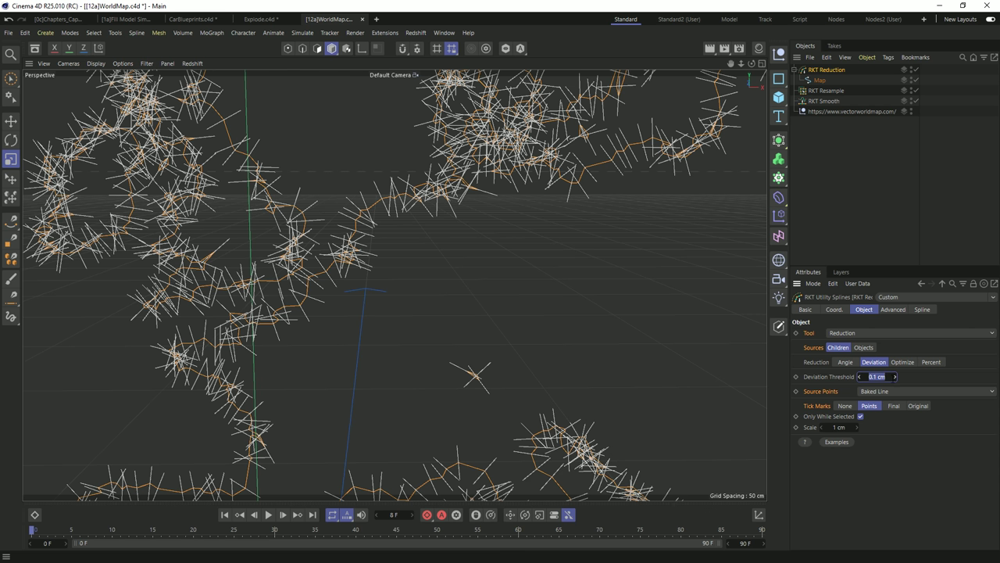
pyautogui.write('0.2')
pyautogui.press('Return')
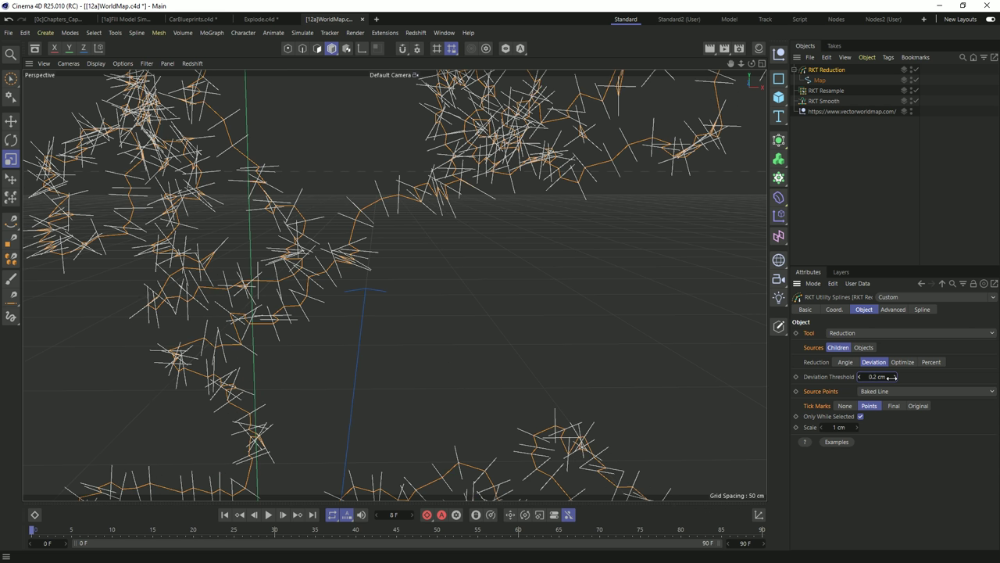
pyautogui.click(898, 310)
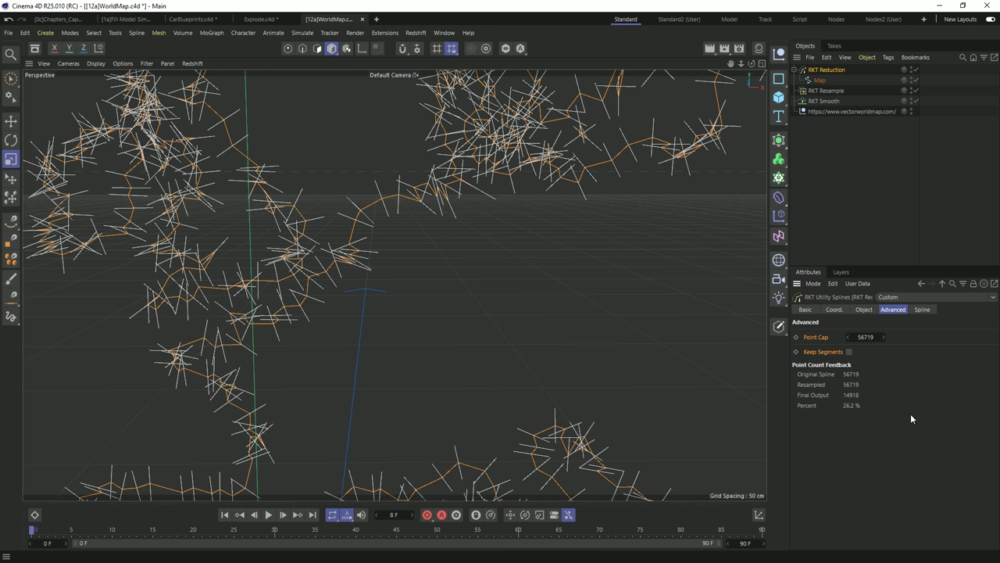
pyautogui.click(862, 310)
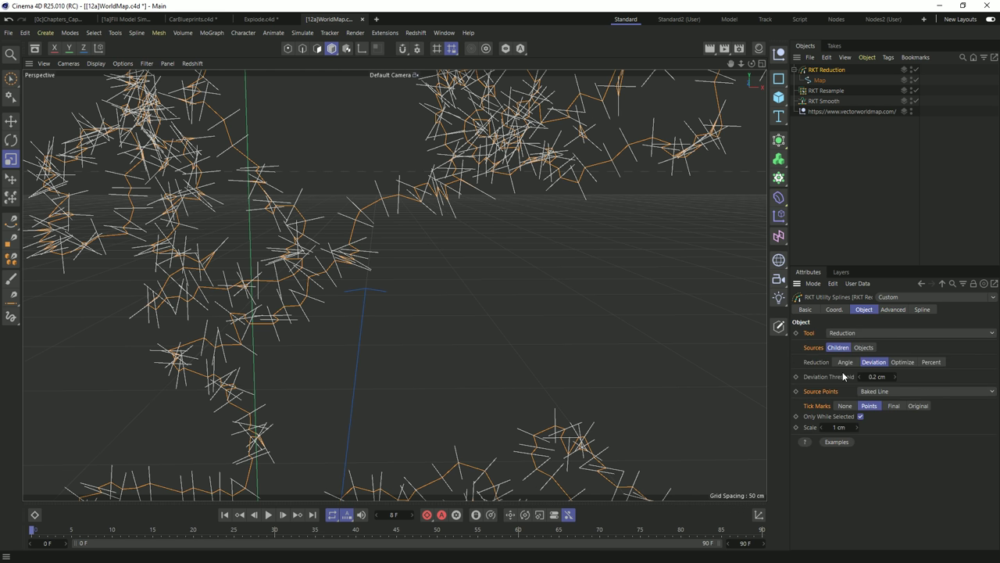
# - Switch the reduction mode to Optimize, try thresholds of 1 cm and 0.1 cm, and check the point count feedback
pyautogui.click(903, 362)
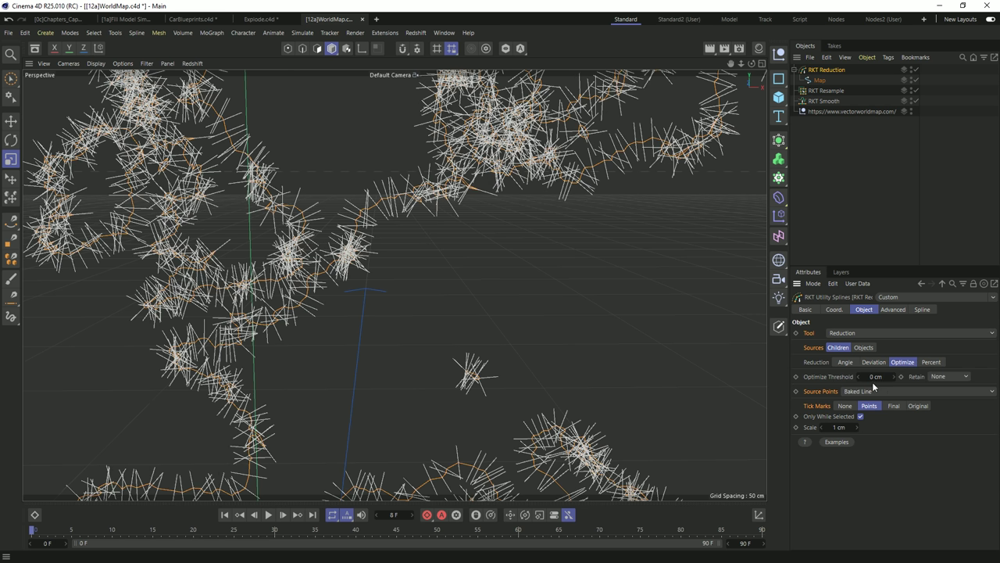
pyautogui.click(875, 377)
pyautogui.write('1')
pyautogui.press('Return')
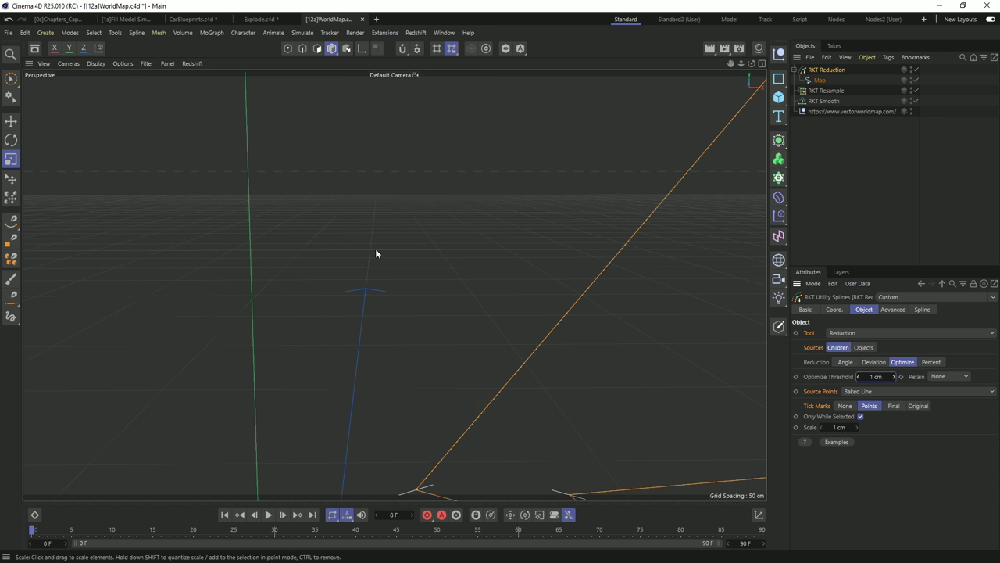
pyautogui.write('0.1')
pyautogui.press('Return')
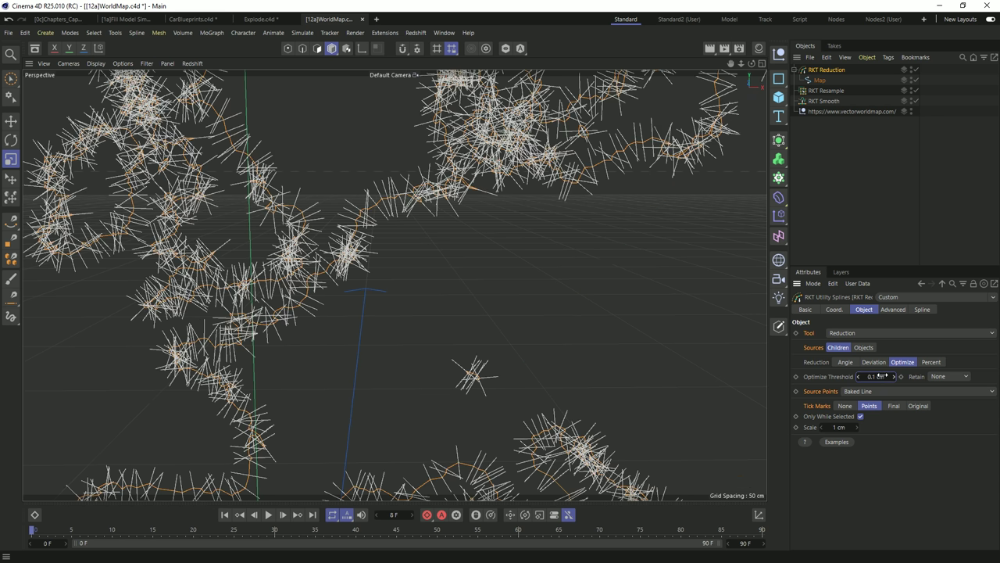
pyautogui.click(891, 310)
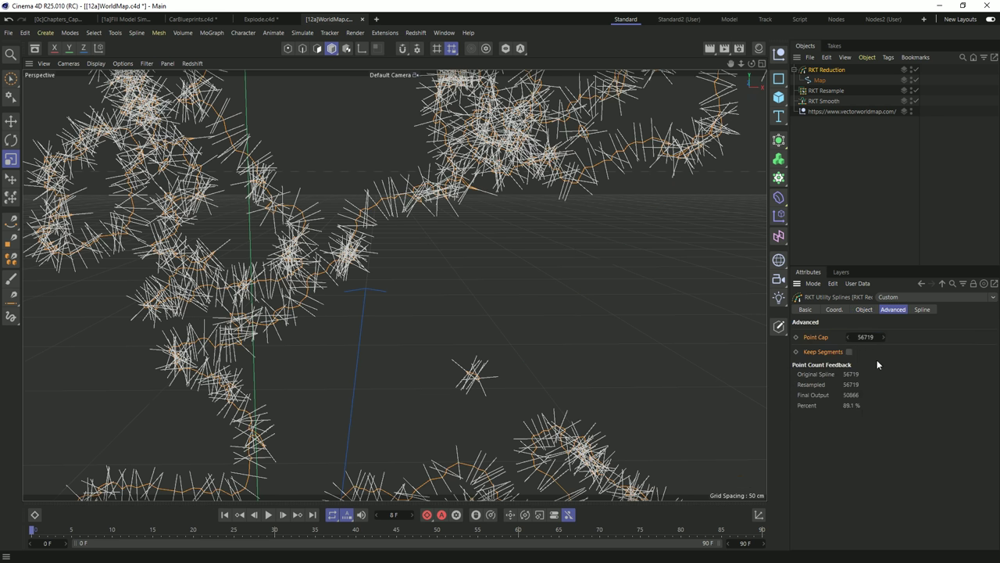
pyautogui.click(863, 311)
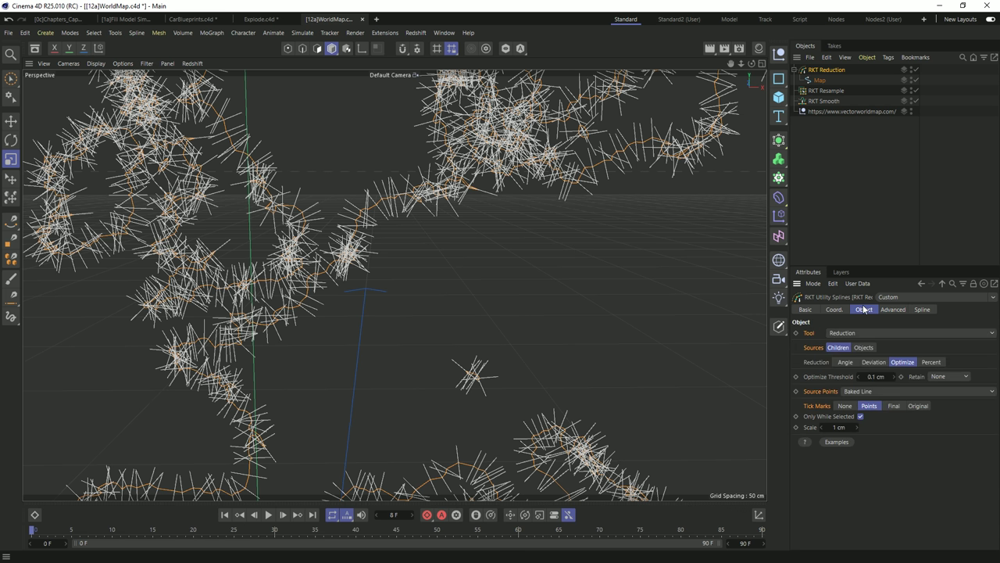
# - Try Percent reduction with 50% simplification, and switch to Angle reduction with a Less Than Angle of 62.4°
pyautogui.click(932, 362)
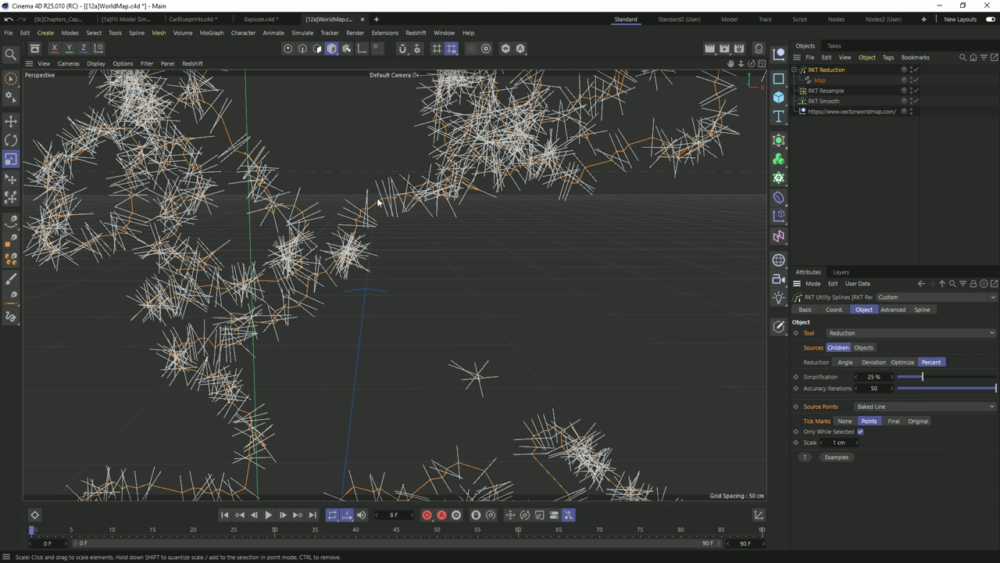
pyautogui.click(867, 376)
pyautogui.write('50')
pyautogui.press('Return')
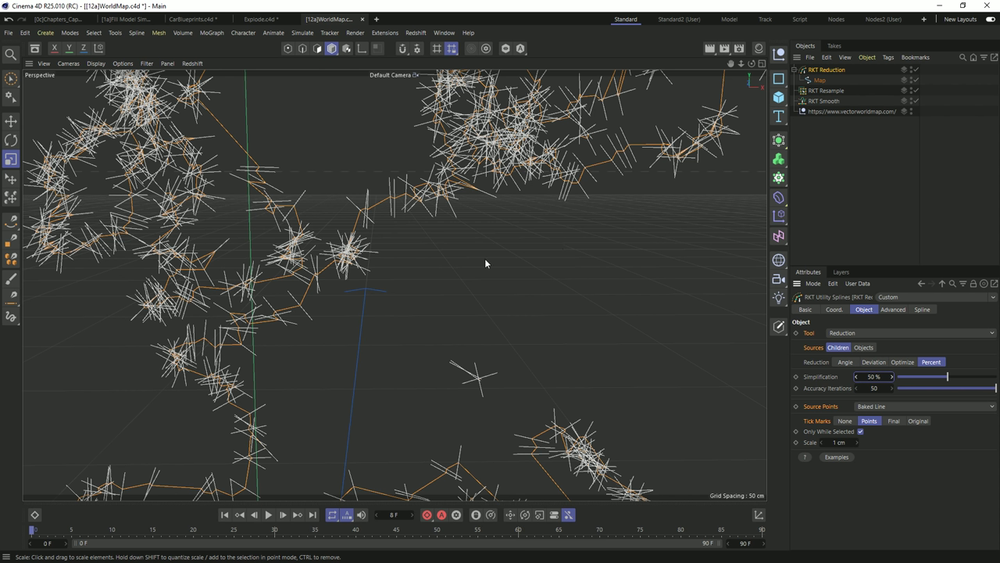
pyautogui.click(845, 362)
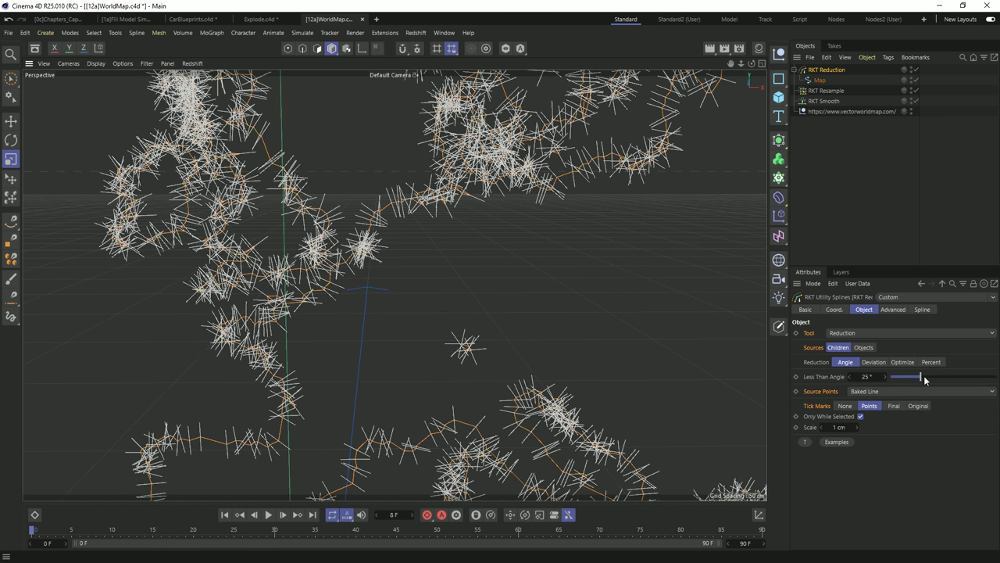
pyautogui.moveTo(924, 377); pyautogui.dragTo(966, 378)
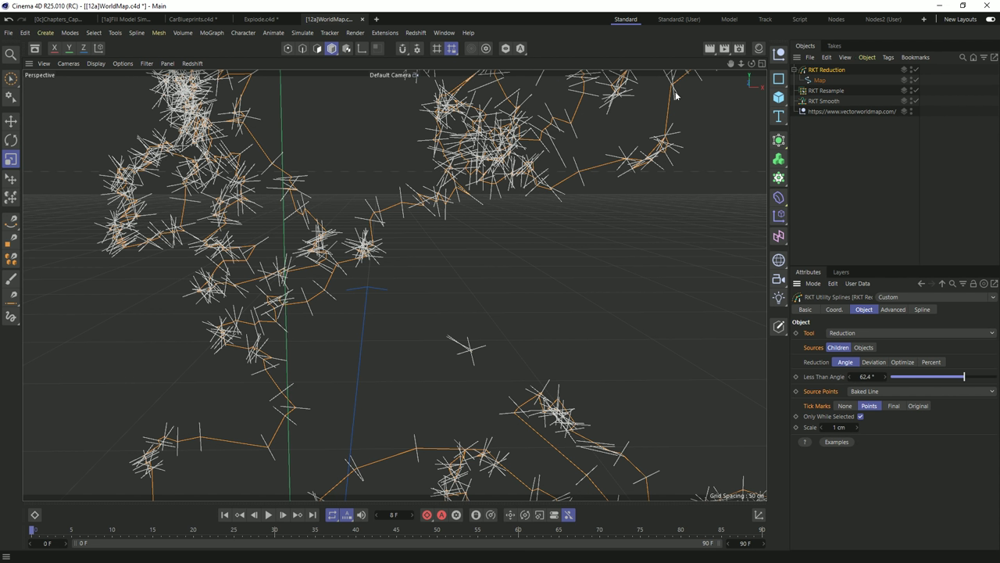
# - Nest the RKT Reduction object under RKT Smooth and set the smoothing iterations to 6
pyautogui.moveTo(812, 71); pyautogui.dragTo(819, 103)
pyautogui.click(823, 80)
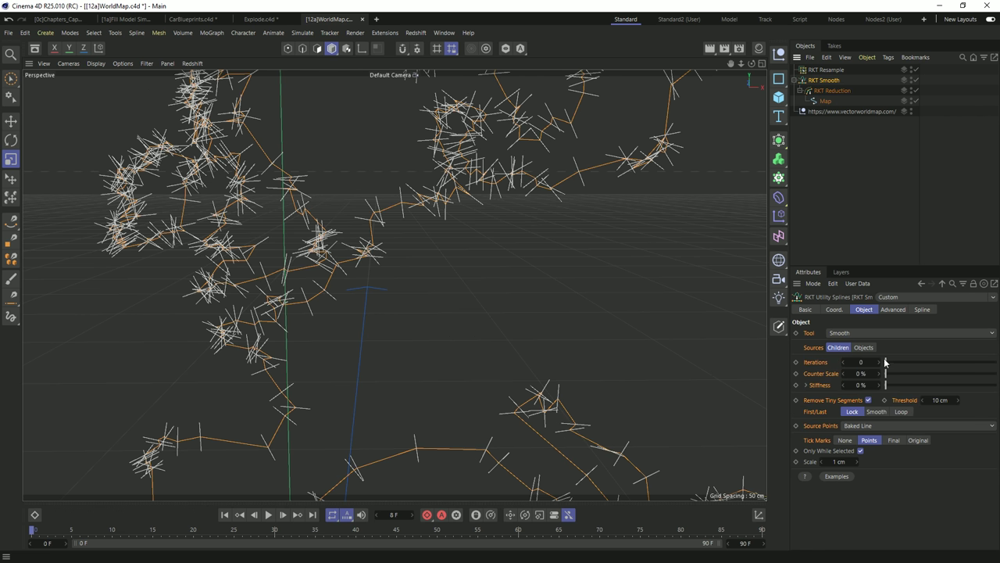
pyautogui.moveTo(885, 361)
pyautogui.mouseDown()
pyautogui.moveTo(958, 372)
pyautogui.moveTo(888, 368)
pyautogui.moveTo(897, 364)
pyautogui.mouseUp()
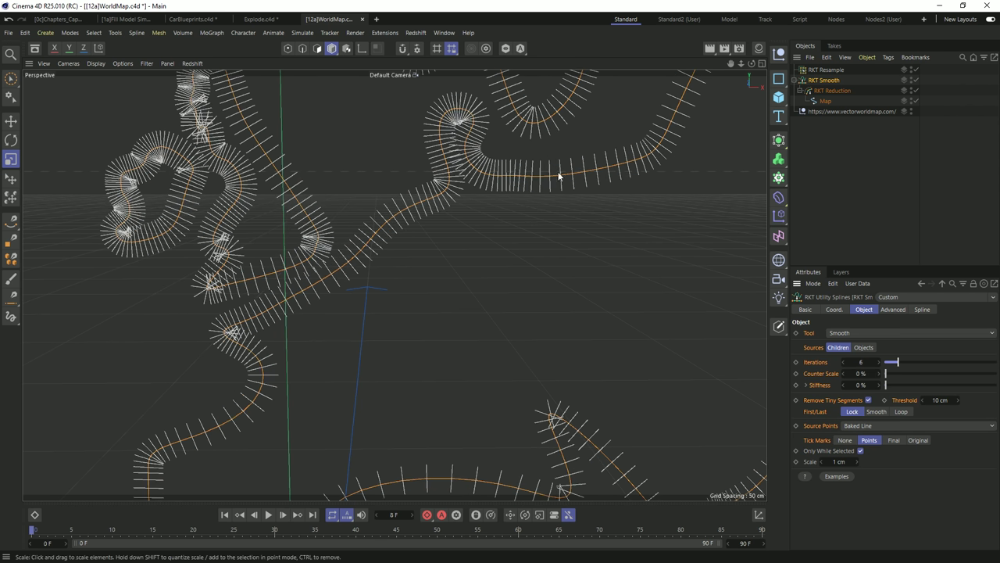
# - Add an RKT Bezier utility spline object to the scene
pyautogui.scroll(-3, 424, 220)
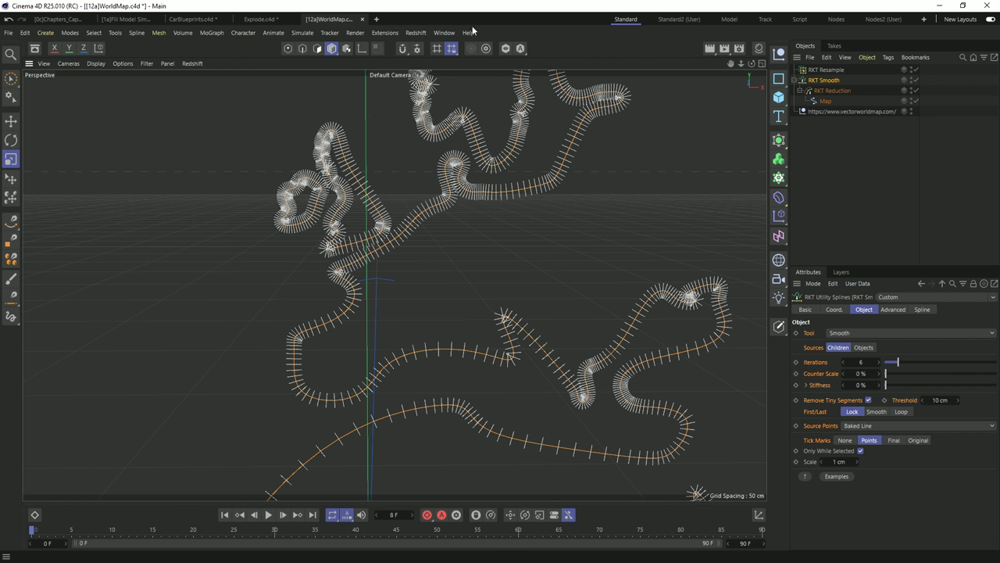
pyautogui.click(385, 32)
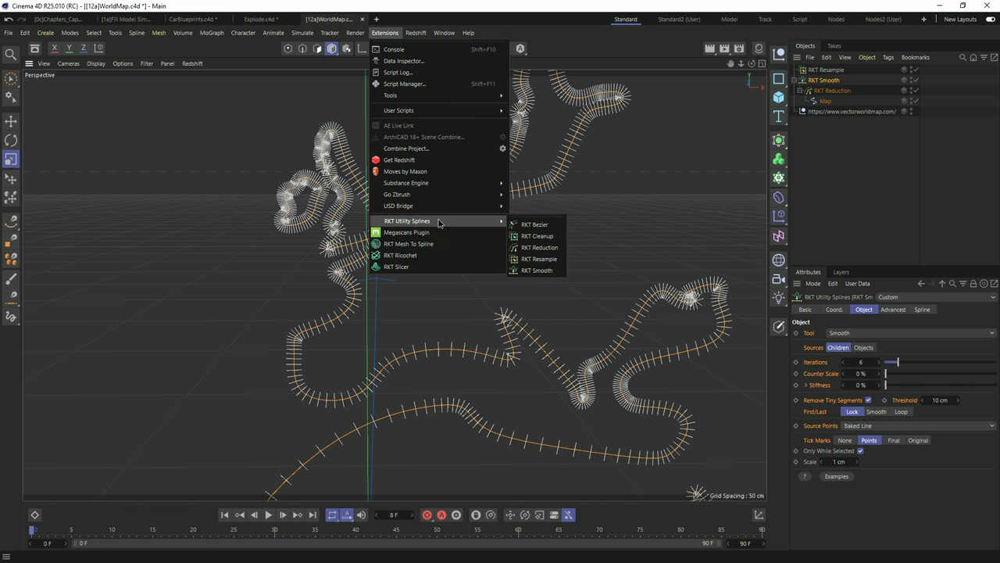
pyautogui.moveTo(481, 209)
pyautogui.click(537, 225)
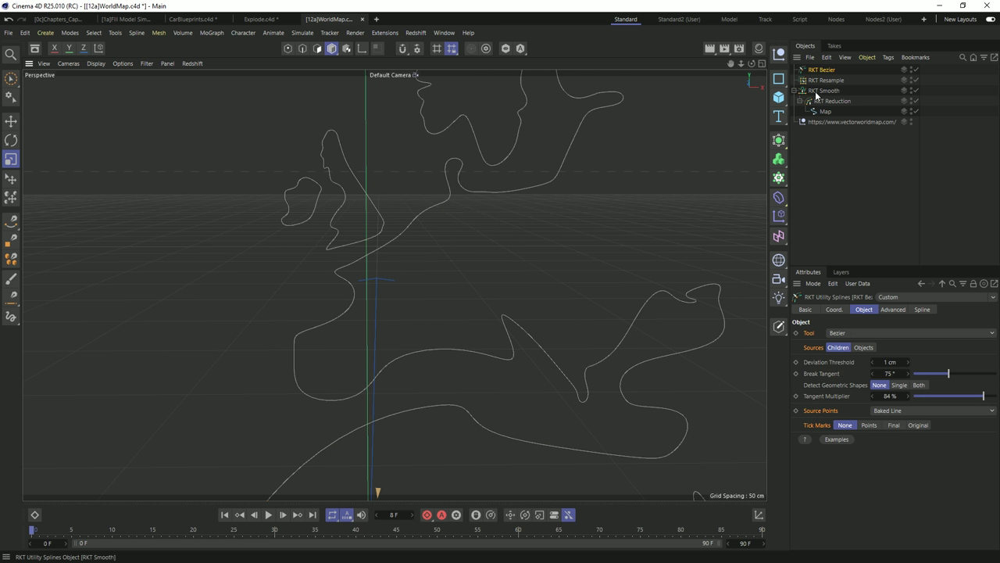
# - Nest the RKT Smooth hierarchy under RKT Bezier and set the Bezier object's tick marks to Points
pyautogui.moveTo(818, 92); pyautogui.dragTo(827, 72)
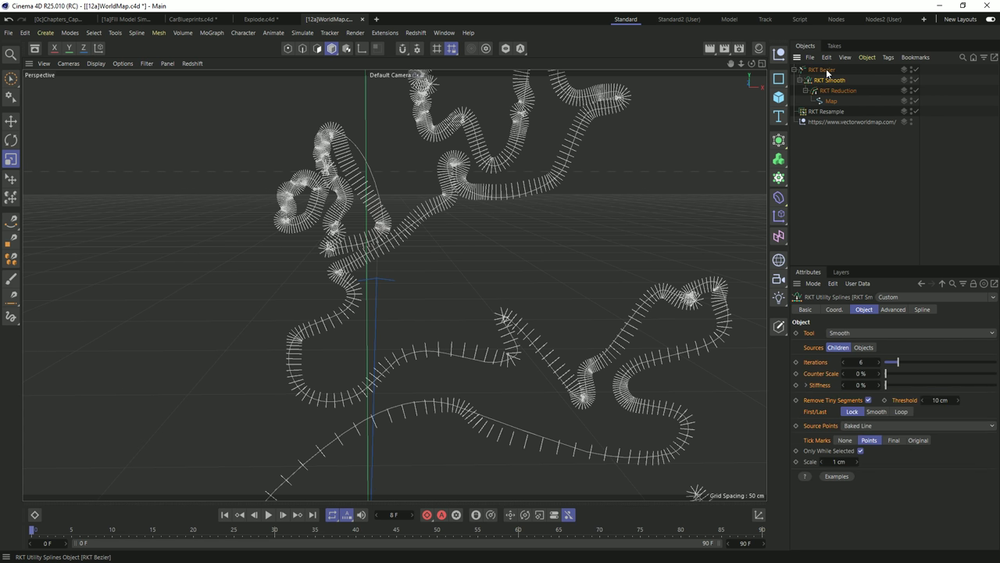
pyautogui.click(824, 70)
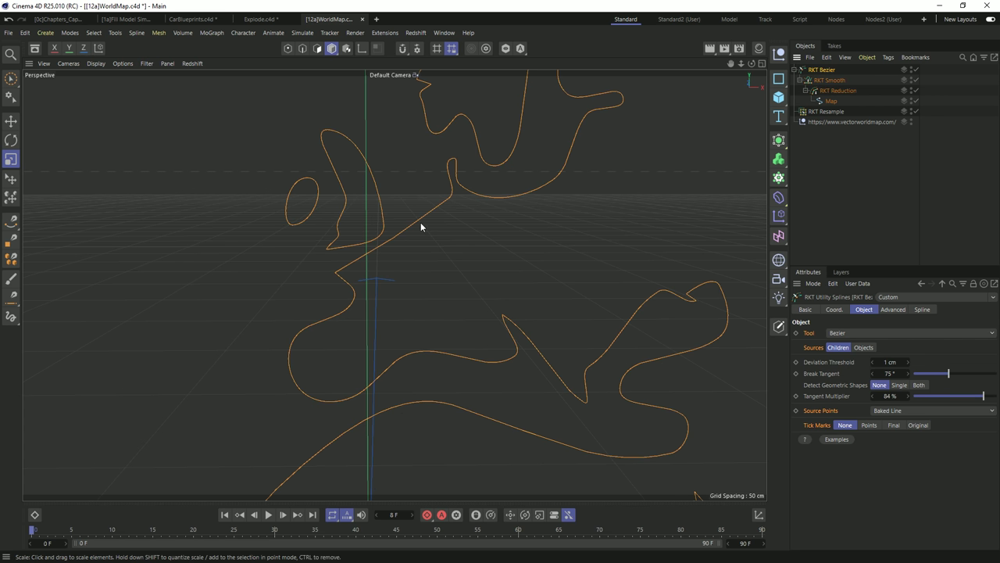
pyautogui.click(869, 425)
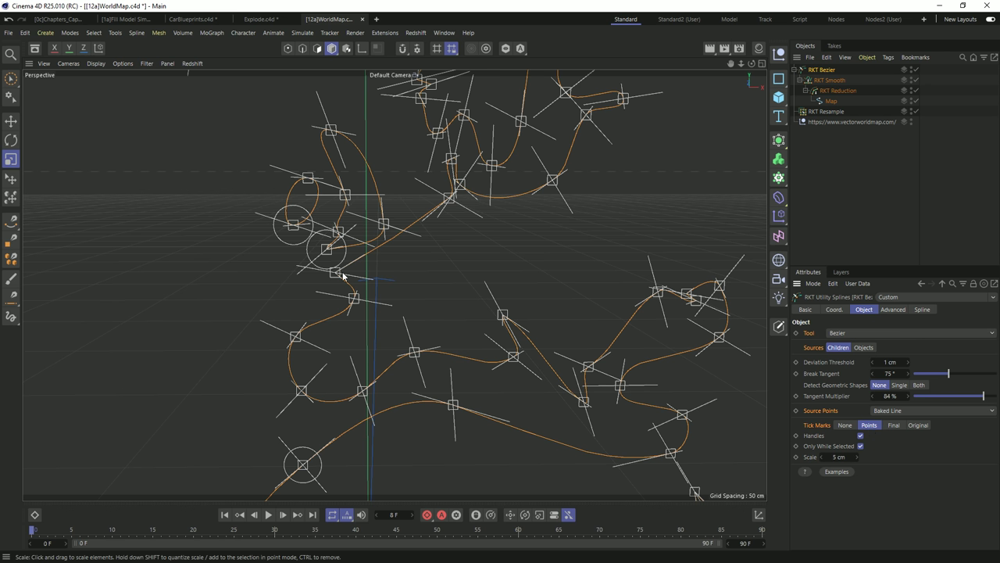
pyautogui.scroll(-5, 571, 361)
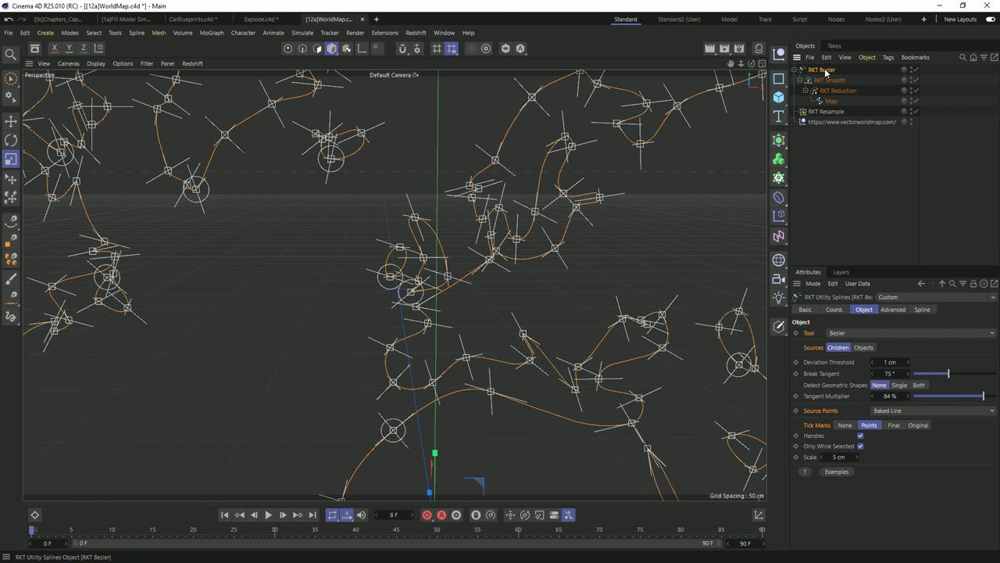
# - Convert the RKT Bezier object into an editable spline and select individual coastline points in point mode to check their tangents
pyautogui.press('c')
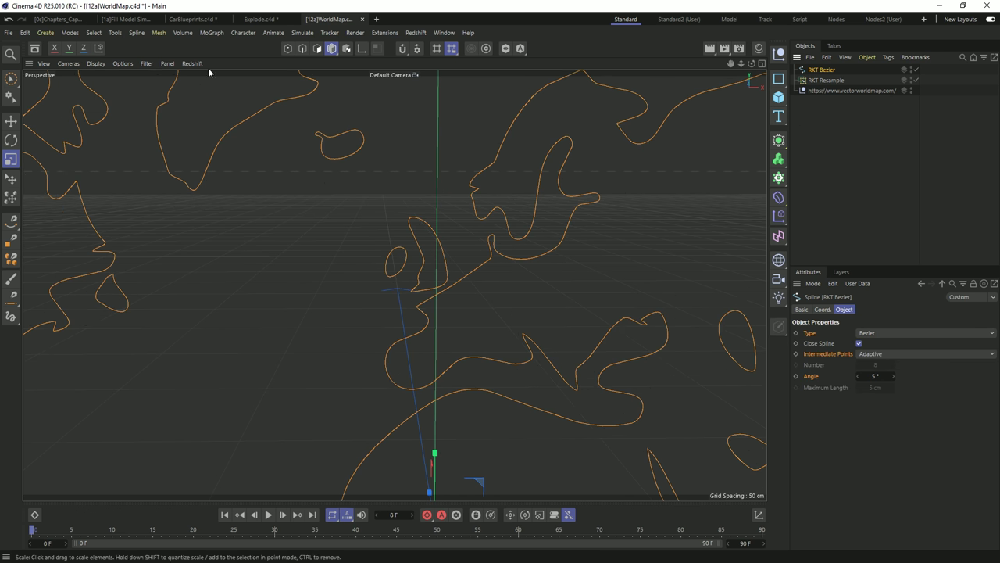
pyautogui.press('Return')
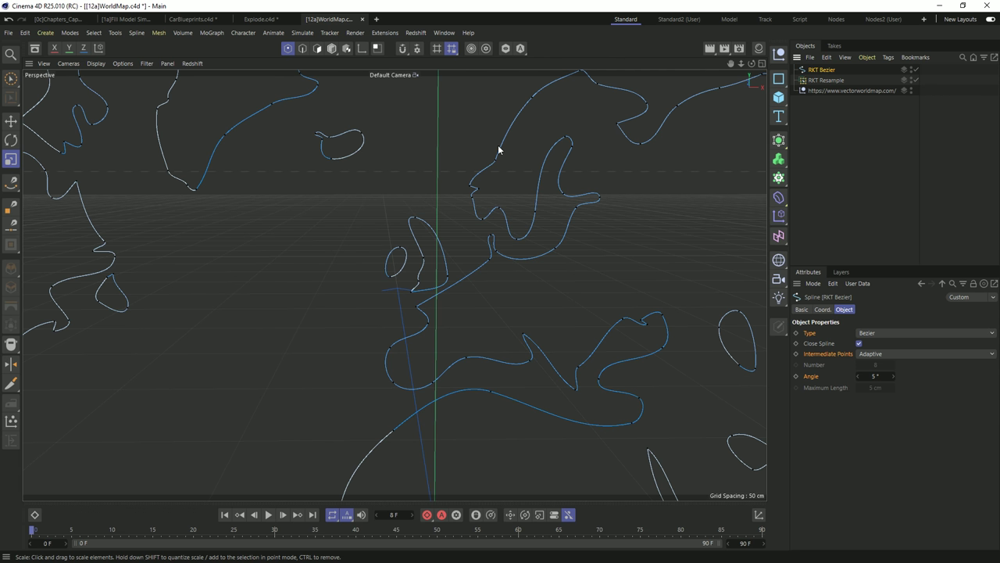
pyautogui.click(497, 155)
pyautogui.click(531, 97)
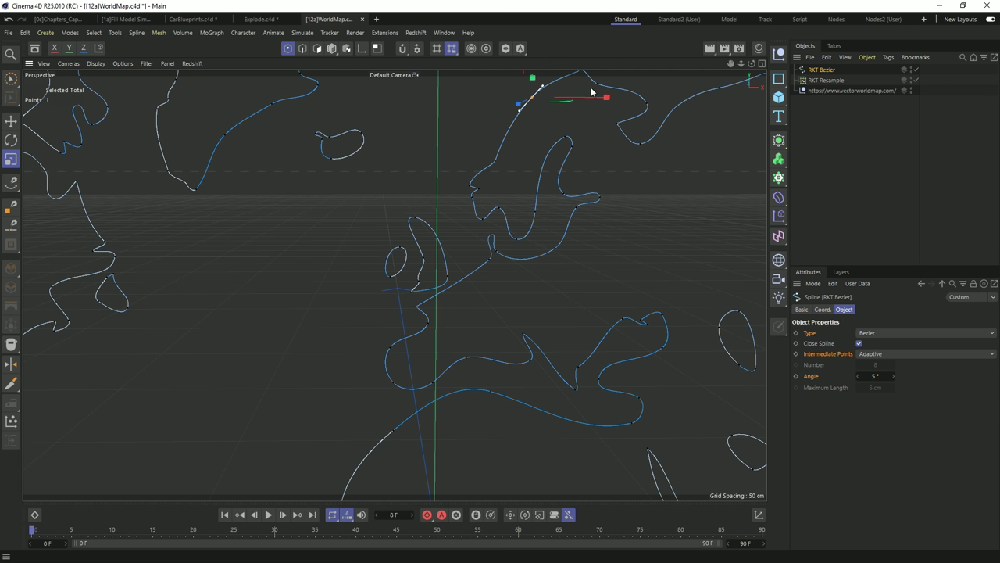
pyautogui.click(608, 86)
pyautogui.click(618, 125)
pyautogui.scroll(-3, 590, 141)
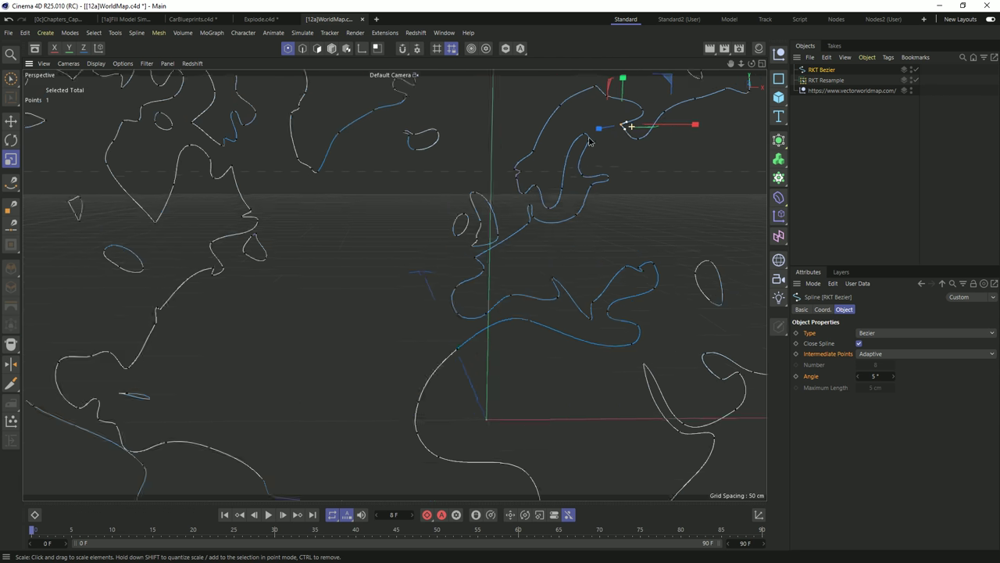
pyautogui.scroll(-5, 590, 140)
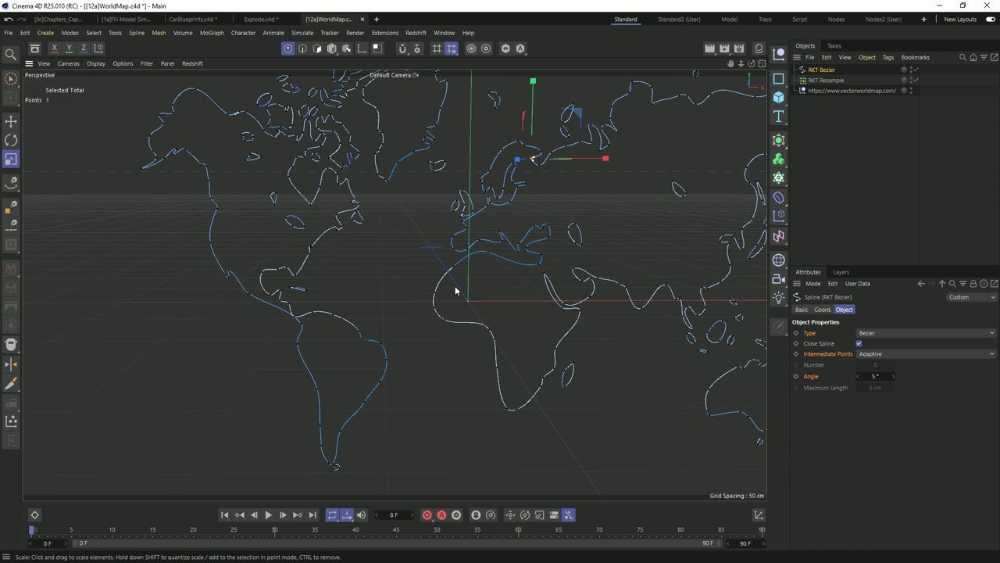
pyautogui.keyDown('alt'); pyautogui.moveTo(531, 183); pyautogui.dragTo(483, 234, button='middle'); pyautogui.keyUp('alt')
pyautogui.keyDown('alt'); pyautogui.moveTo(409, 222); pyautogui.dragTo(445, 180, button='middle'); pyautogui.keyUp('alt')
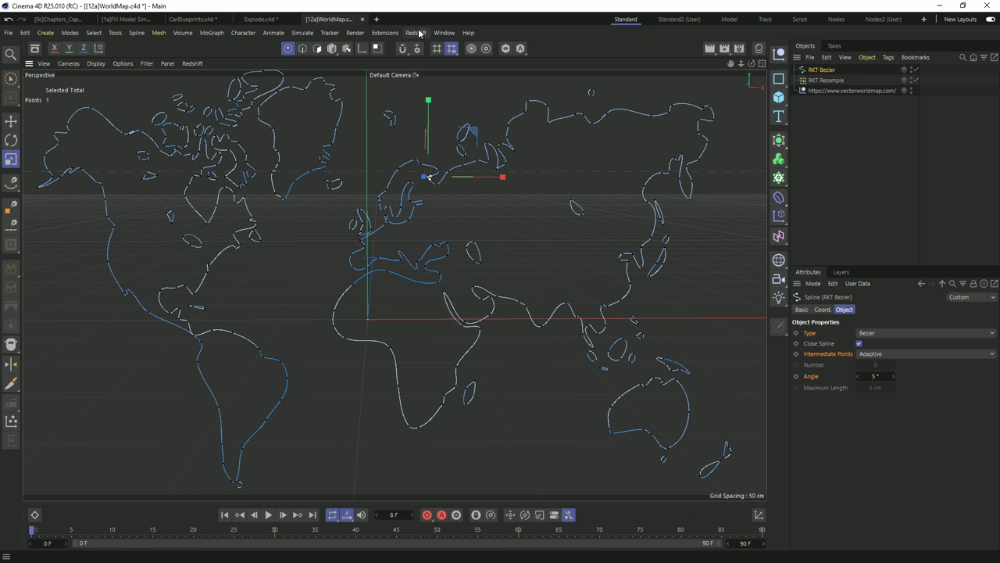
pyautogui.click(391, 34)
pyautogui.moveTo(429, 222)
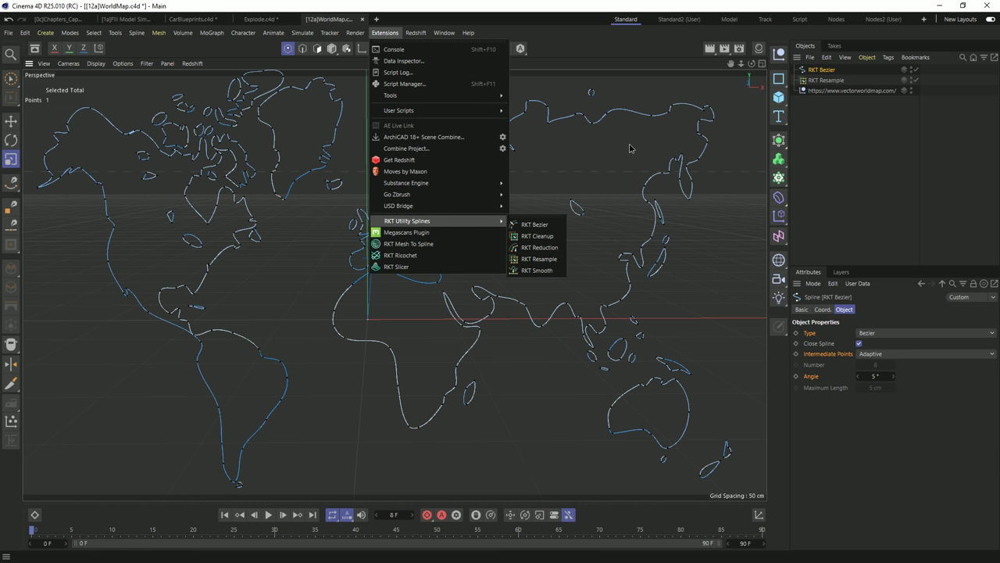
pyautogui.click(640, 33)
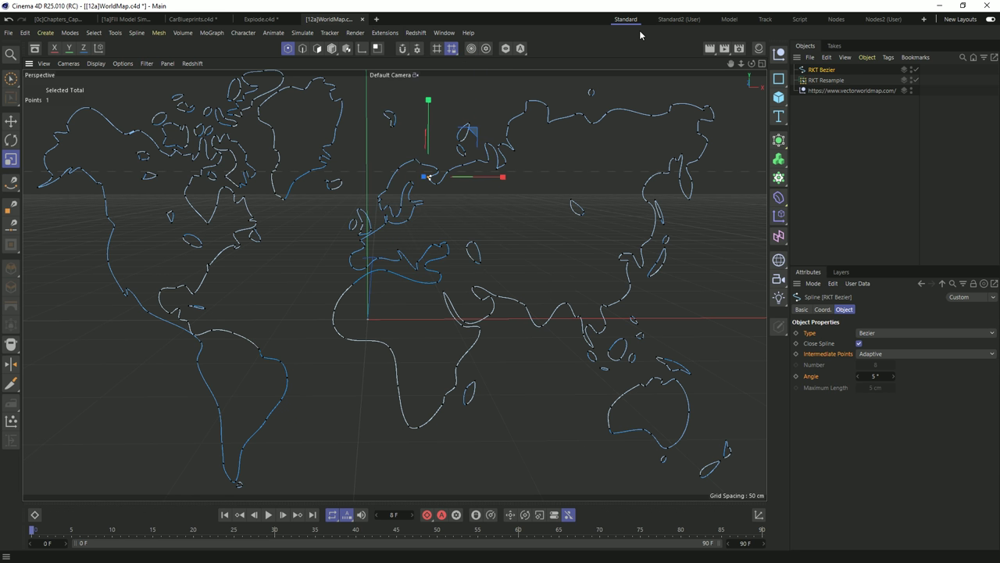